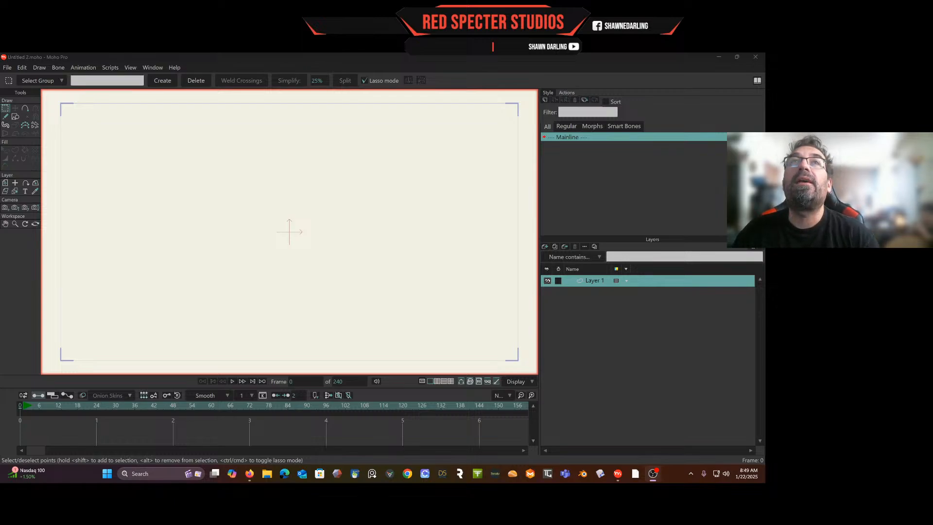
Open the recent project coffee lady.moho and activate the Transform Layer tool.
left_click(8, 67)
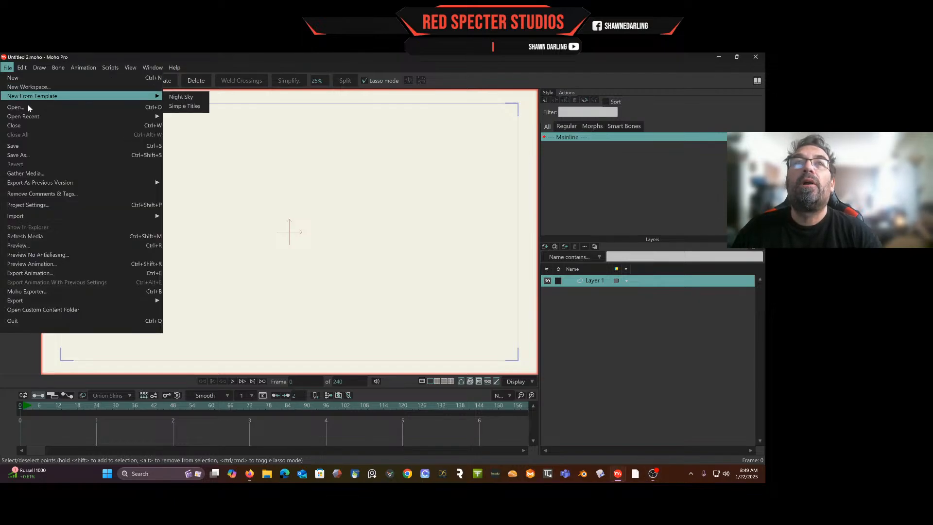
mouse_move(27, 115)
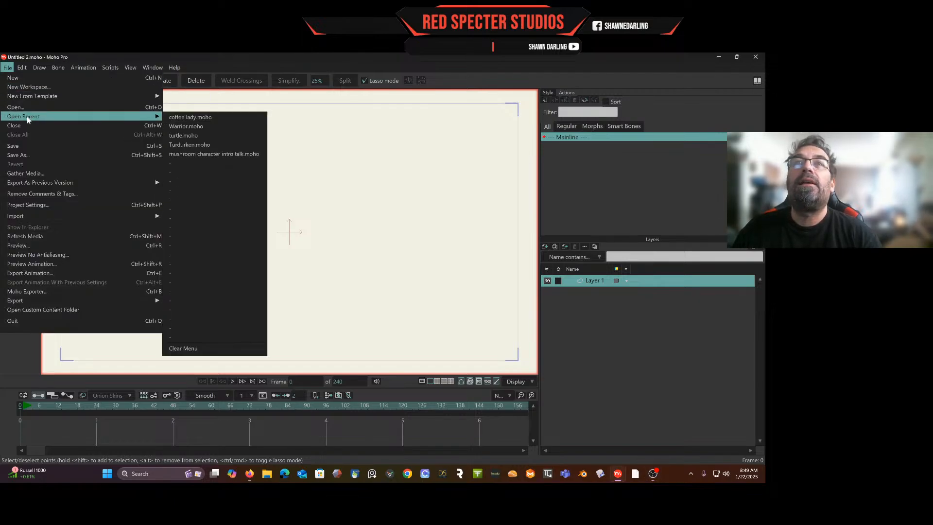
left_click(175, 118)
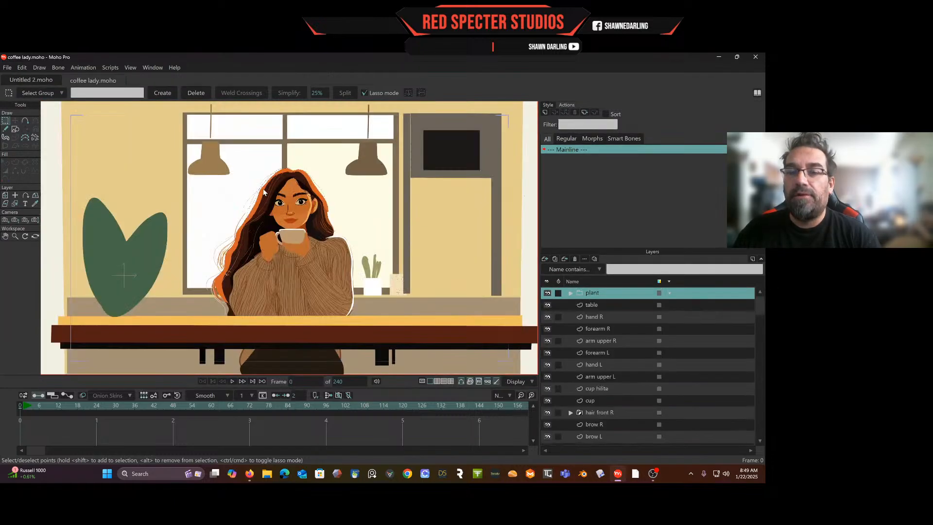
key("m")
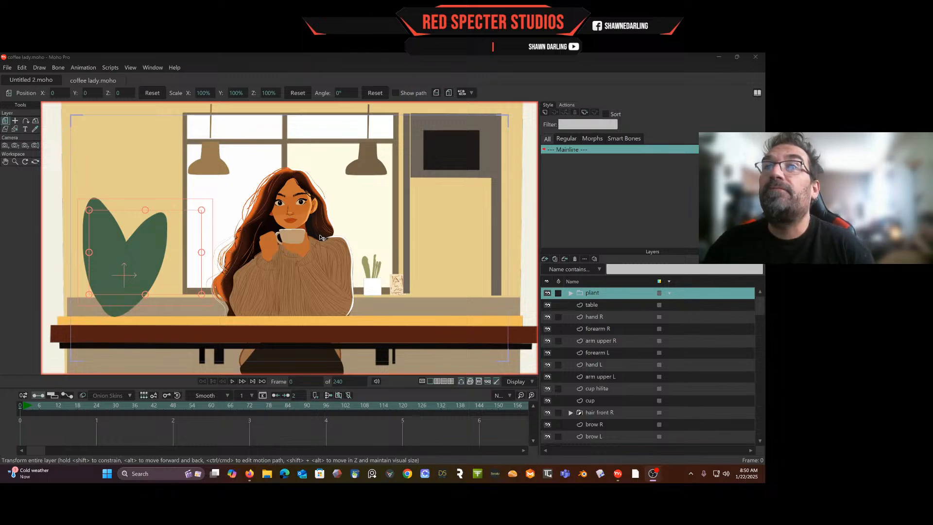
left_click(388, 225)
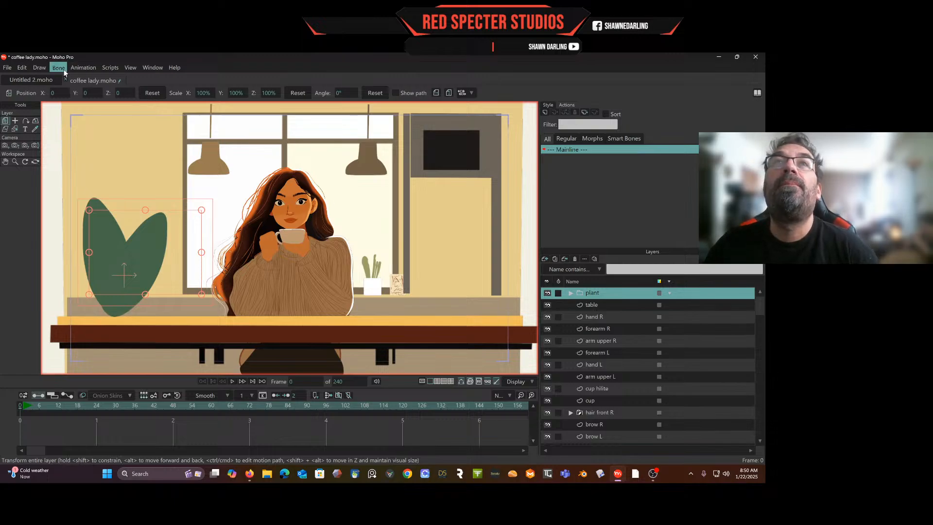
Load the cozy illustration of the young woman from the 2d creatures for sale folder as the tracing image.
left_click(129, 68)
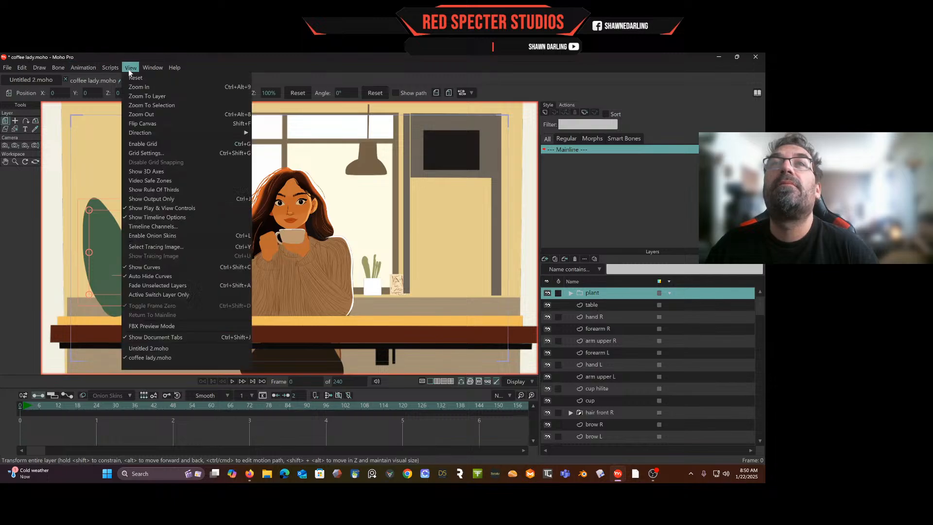
left_click(171, 246)
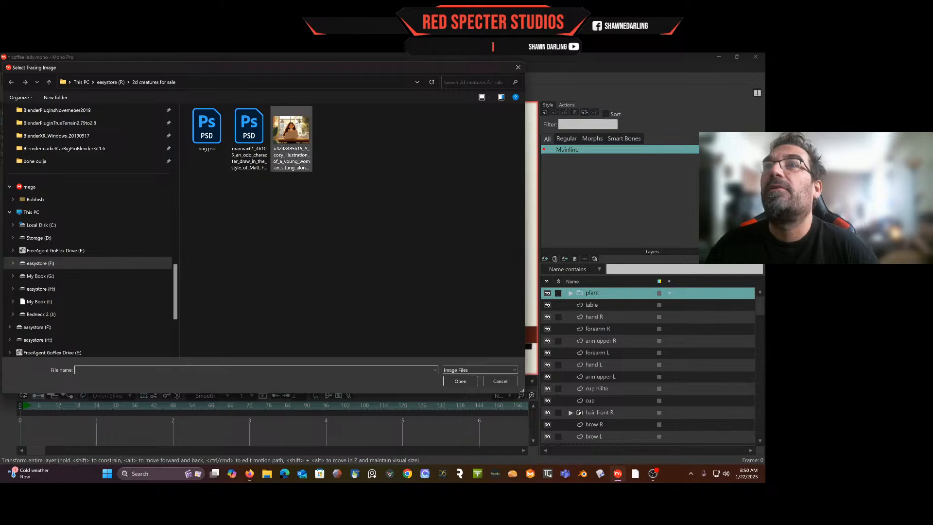
left_click(298, 126)
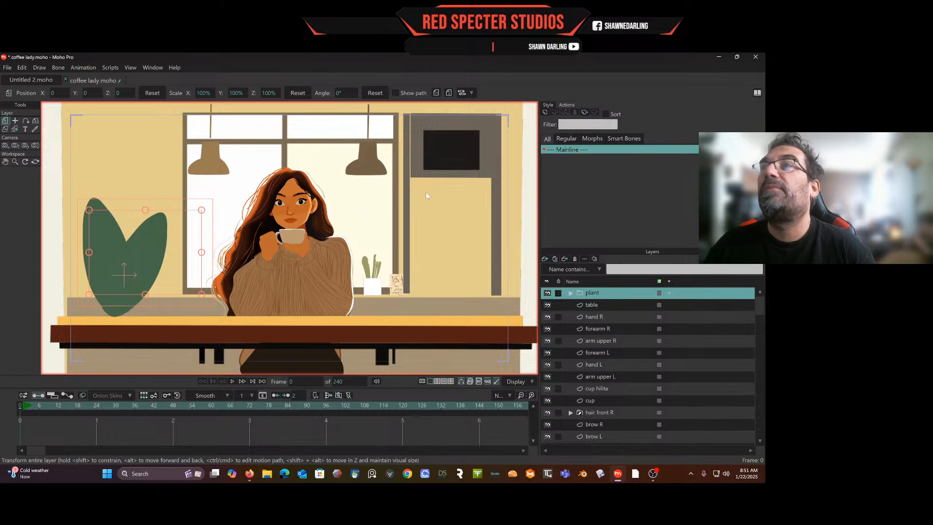
Compare the vector artwork with the tracing image by toggling its visibility and inspecting the woman's face, hands and cup.
scroll(403, 205, "down", 5)
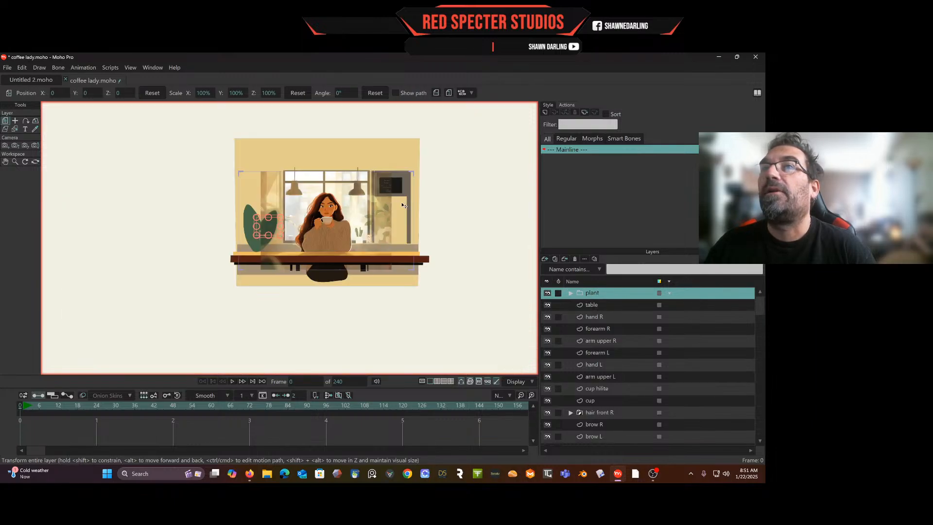
scroll(394, 212, "up", 5)
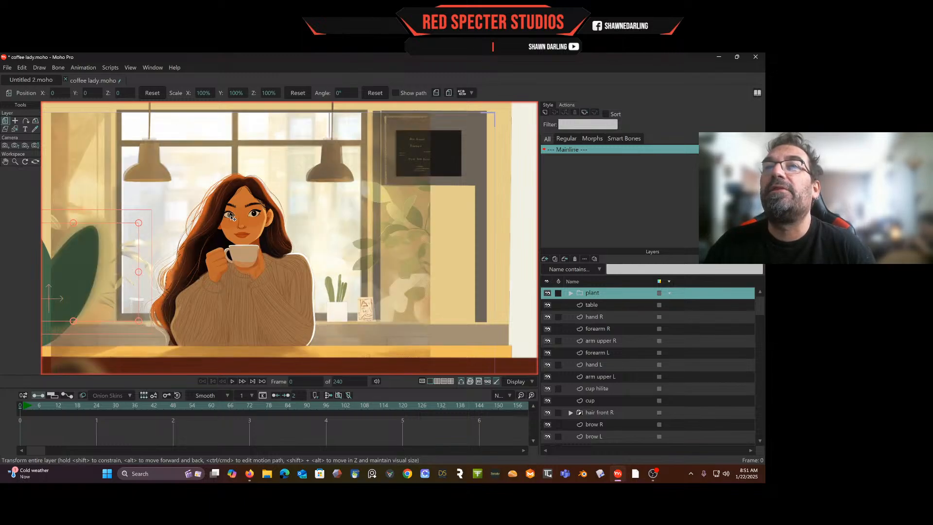
key("ctrl+u")
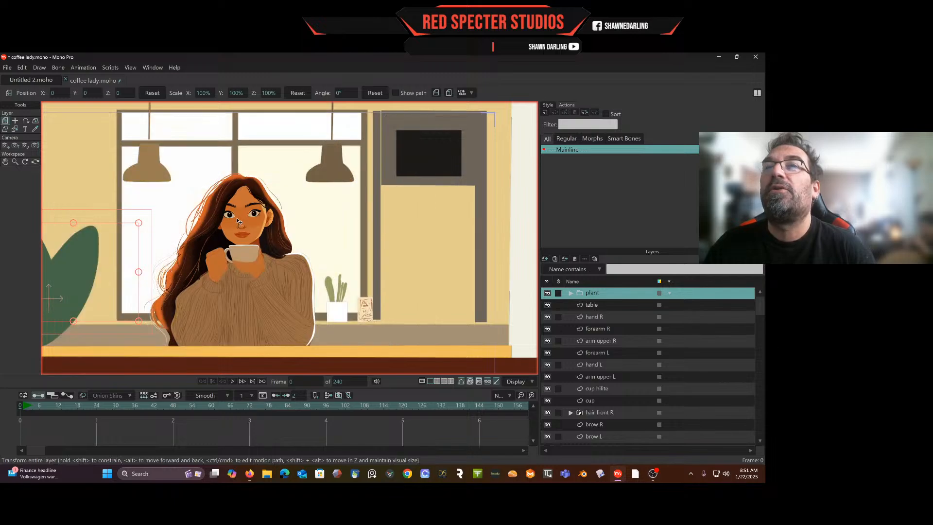
key("ctrl+u")
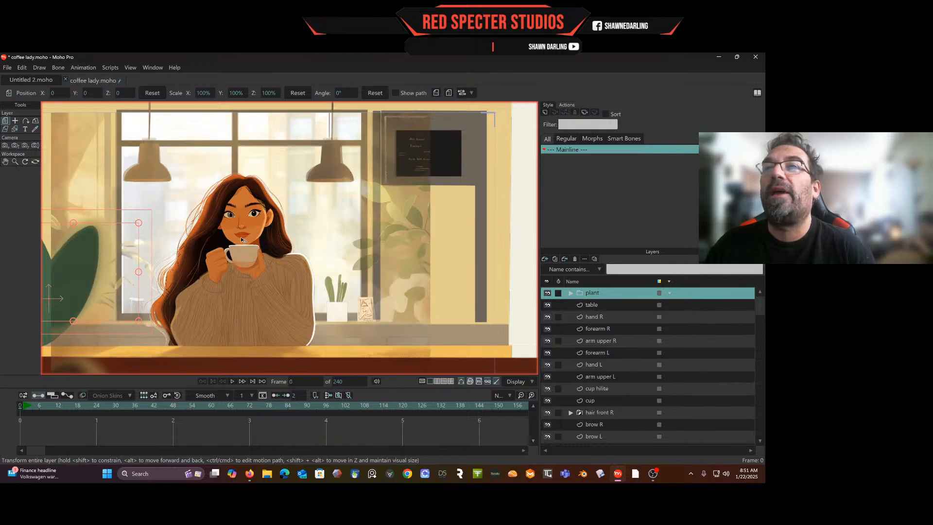
scroll(226, 268, "up", 6)
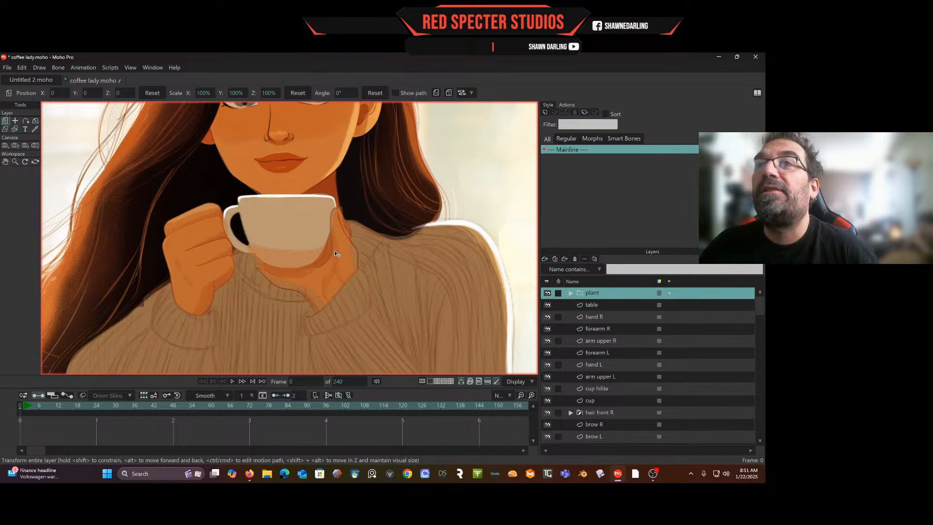
scroll(390, 248, "down", 5)
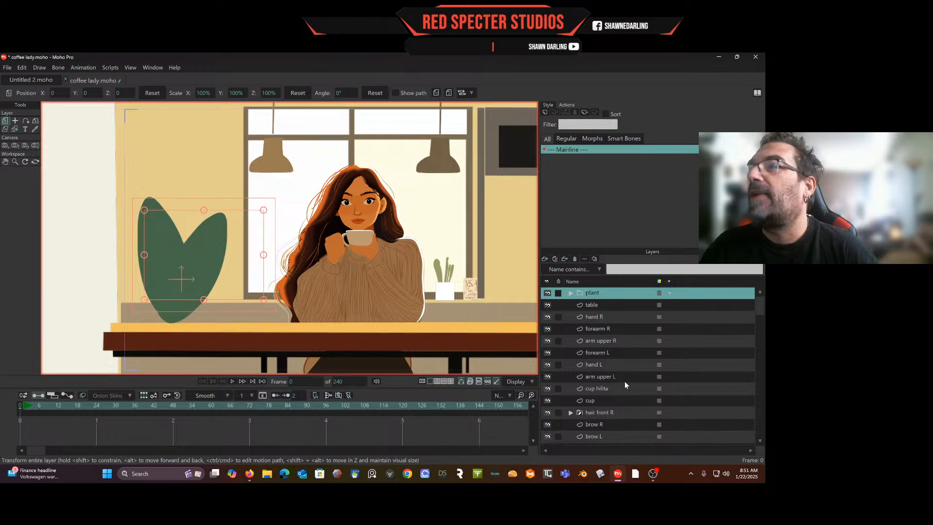
Look through the project's layer list to review the separate body parts and scene elements.
scroll(626, 384, "down", 8)
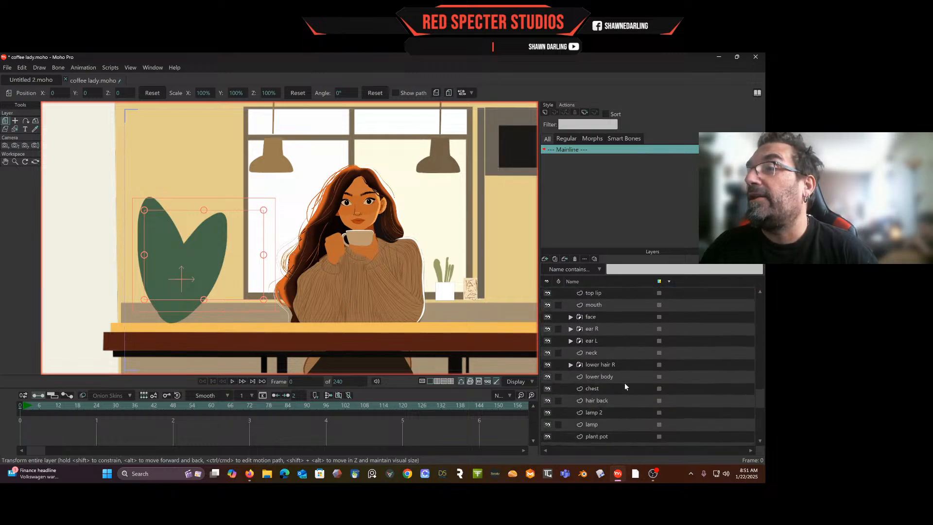
scroll(625, 387, "up", 3)
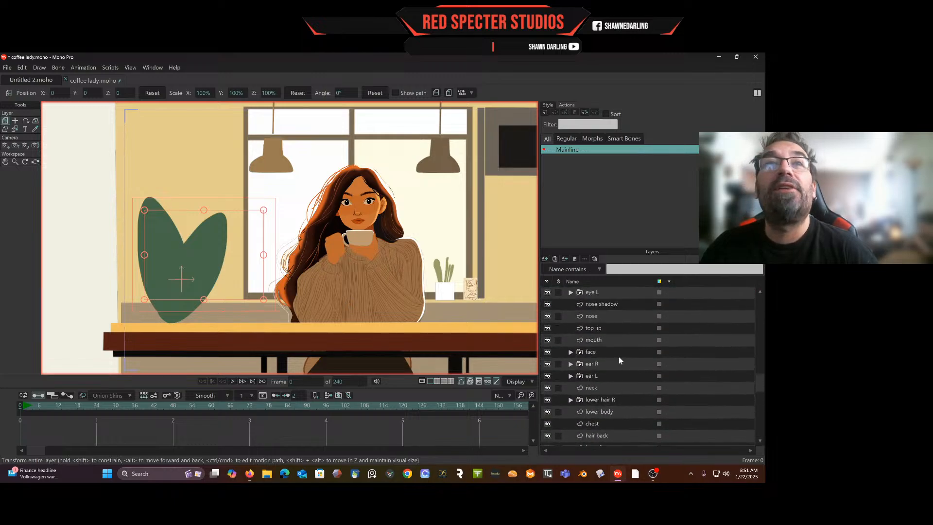
scroll(619, 352, "up", 5)
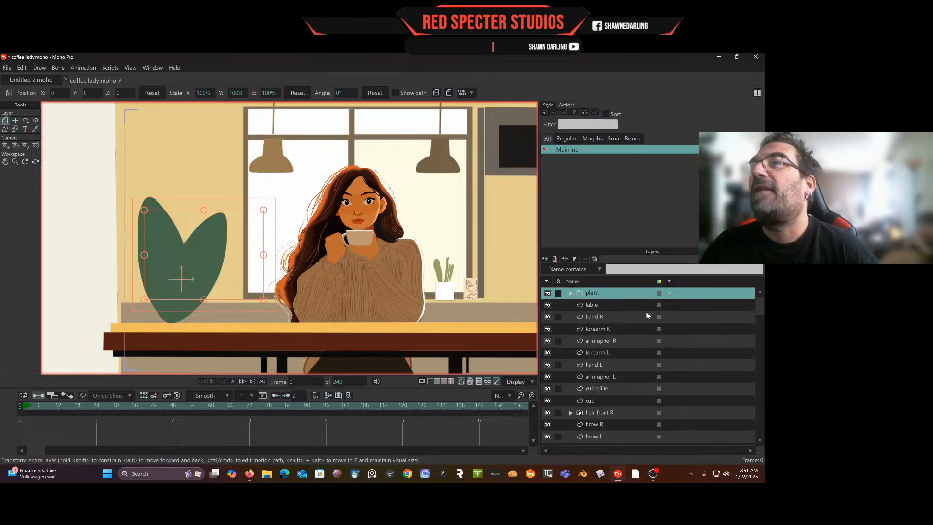
With the Track Camera tool, nudge the camera to Y 0.0031 at frame 1 to set a starting keyframe.
left_click(6, 146)
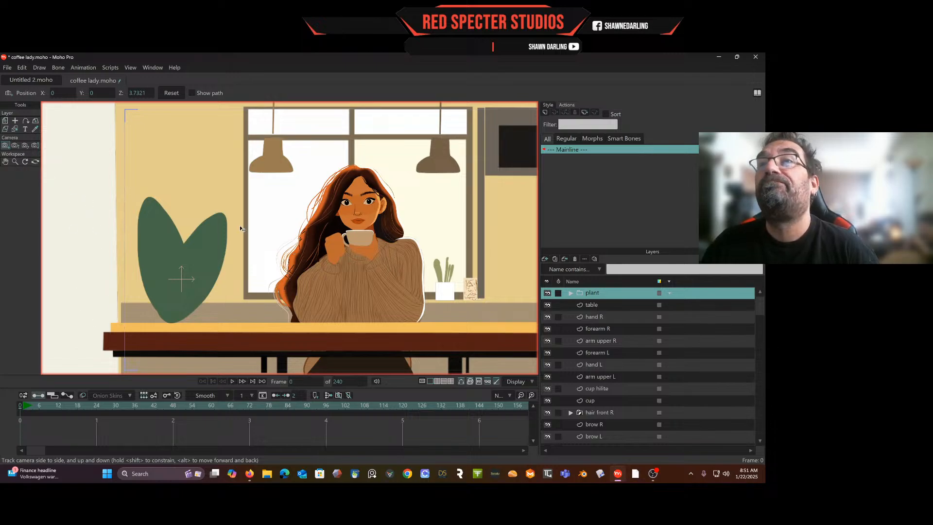
left_click_drag(311, 217, 258, 221)
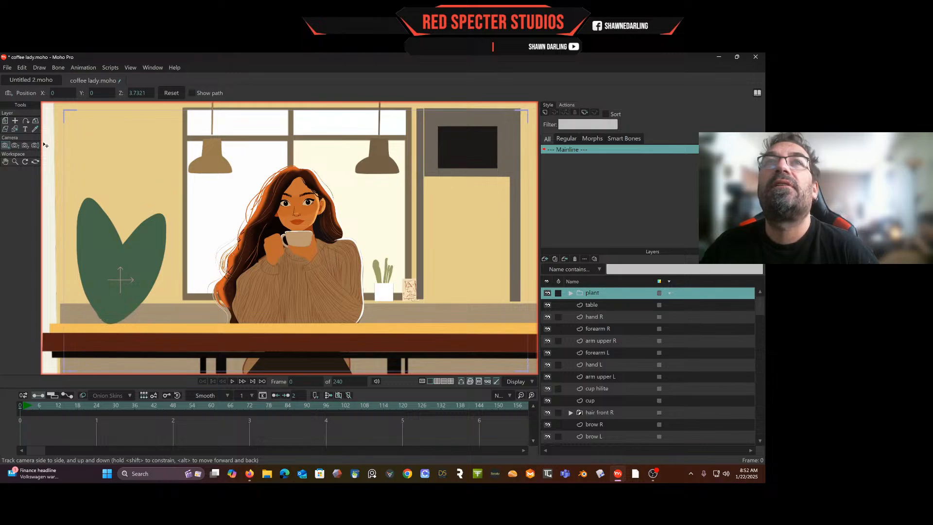
left_click(28, 408)
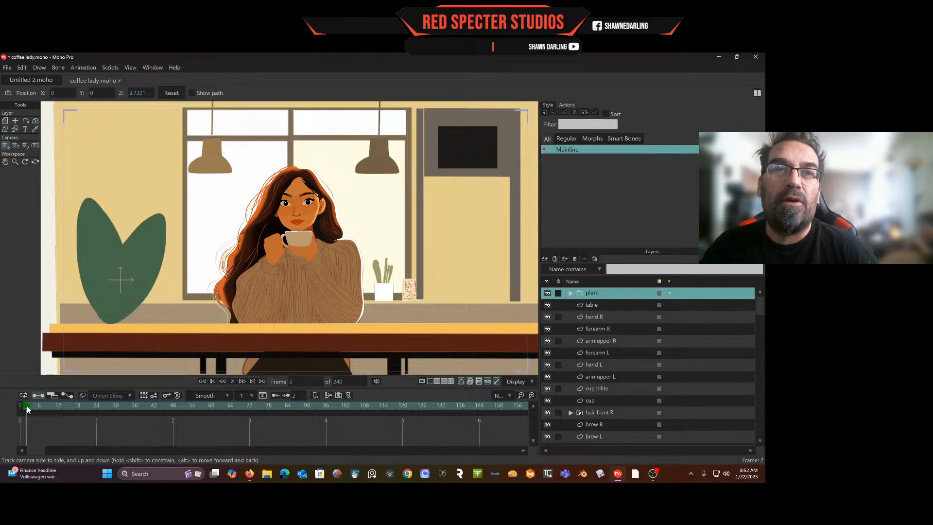
left_click(24, 409)
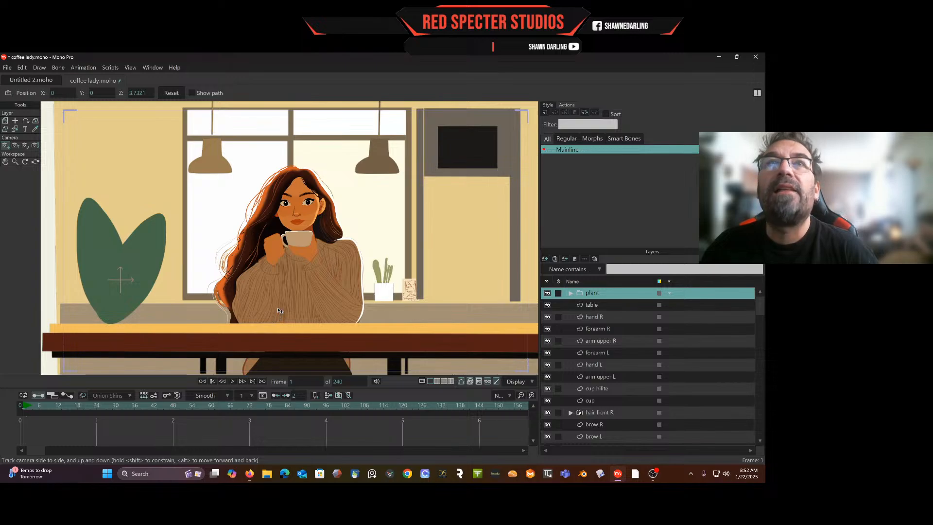
left_click_drag(258, 251, 258, 249)
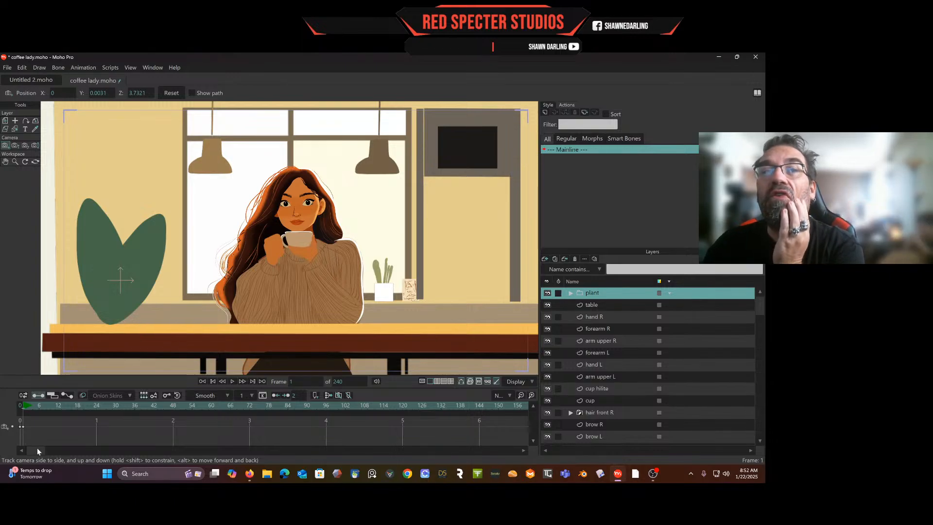
Set the camera's Z position to 2.2321 at frame 240, and move the resulting keyframe to frame 192.
left_click_drag(38, 449, 106, 465)
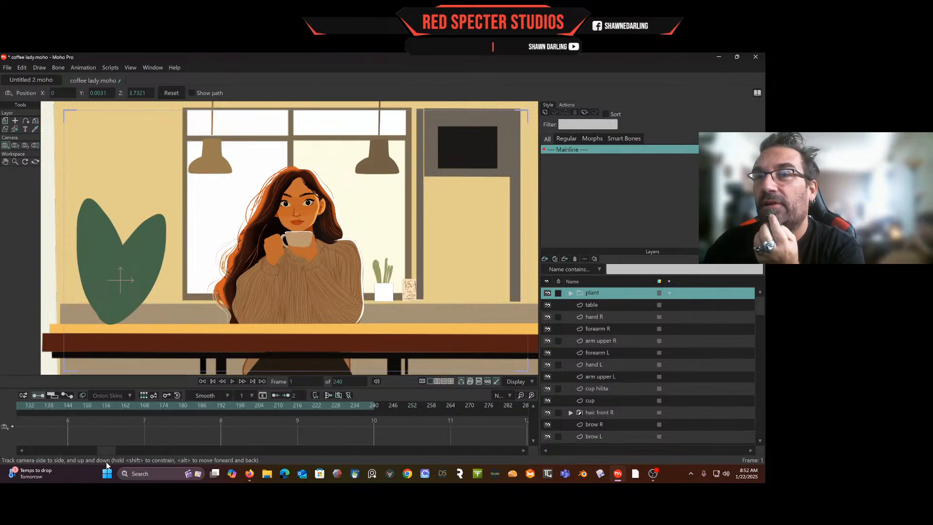
left_click(372, 409)
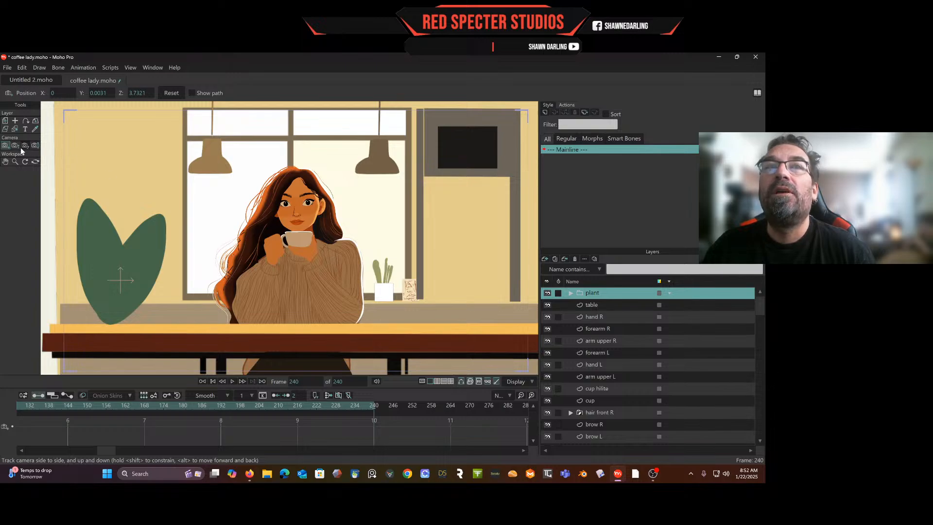
left_click_drag(137, 94, 117, 114)
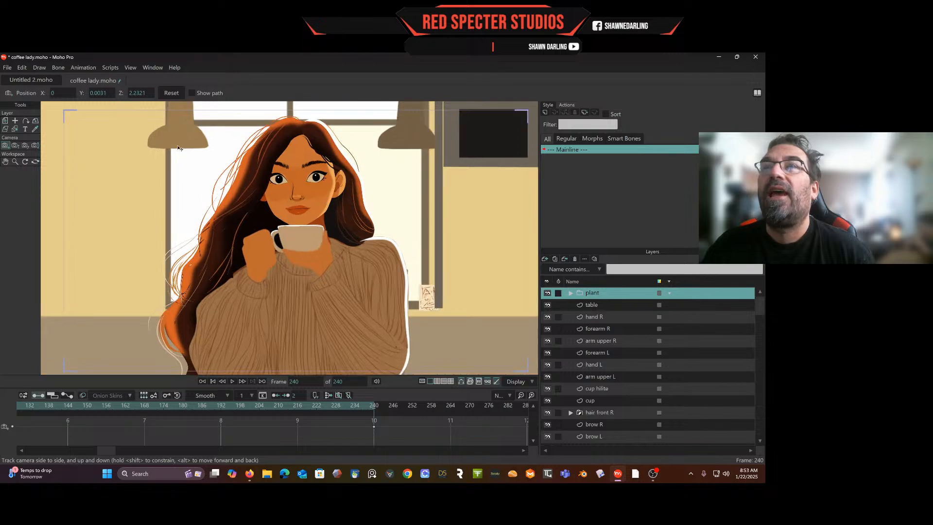
left_click(375, 427)
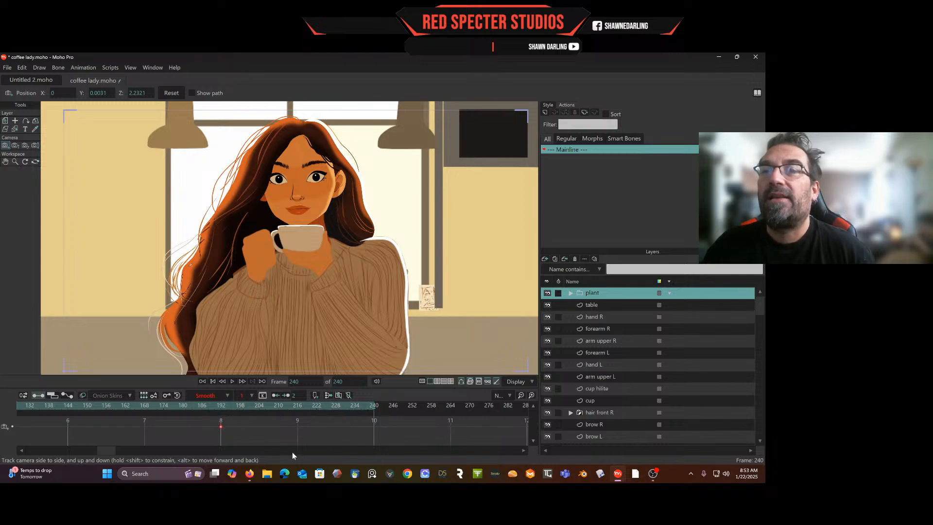
Select the camera keyframes at the start together with the one at frame 192 and set their interpolation to Ease In/Out.
left_click_drag(110, 448, 23, 448)
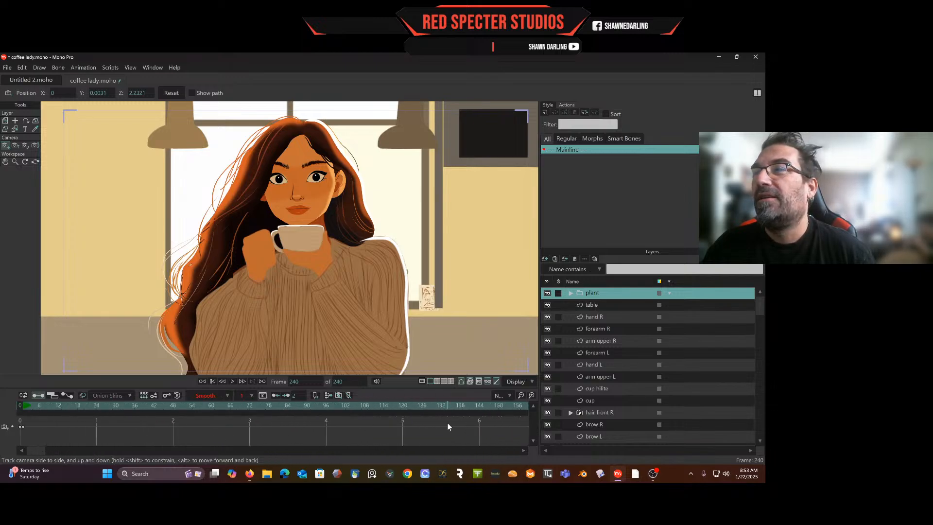
left_click(521, 396)
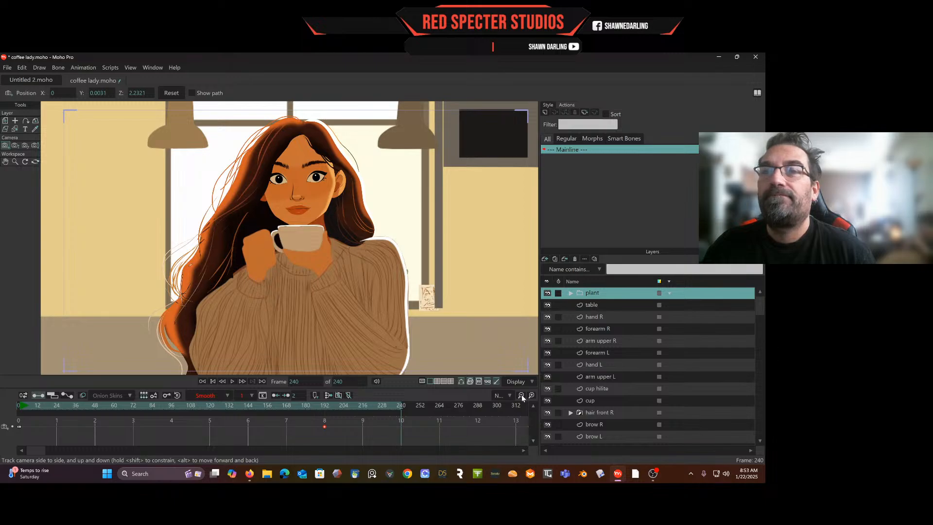
left_click_drag(363, 421, 21, 433)
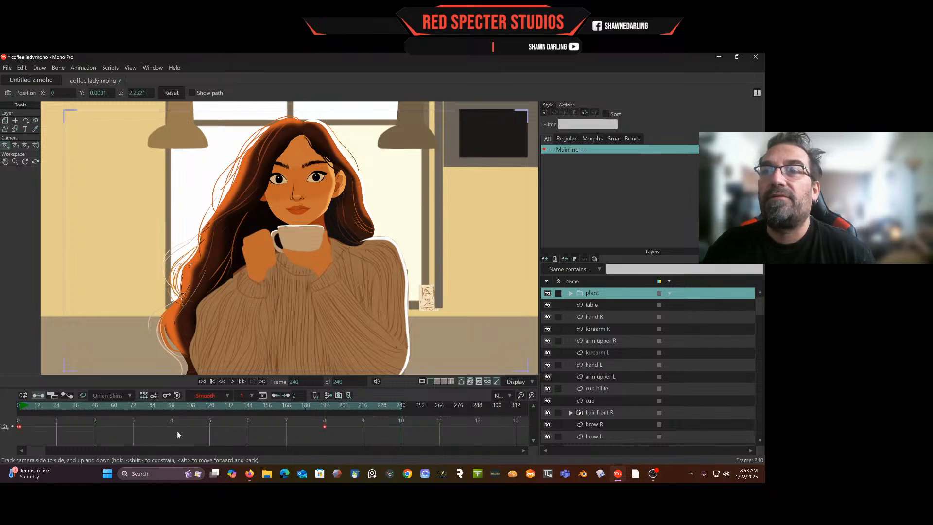
left_click(224, 395)
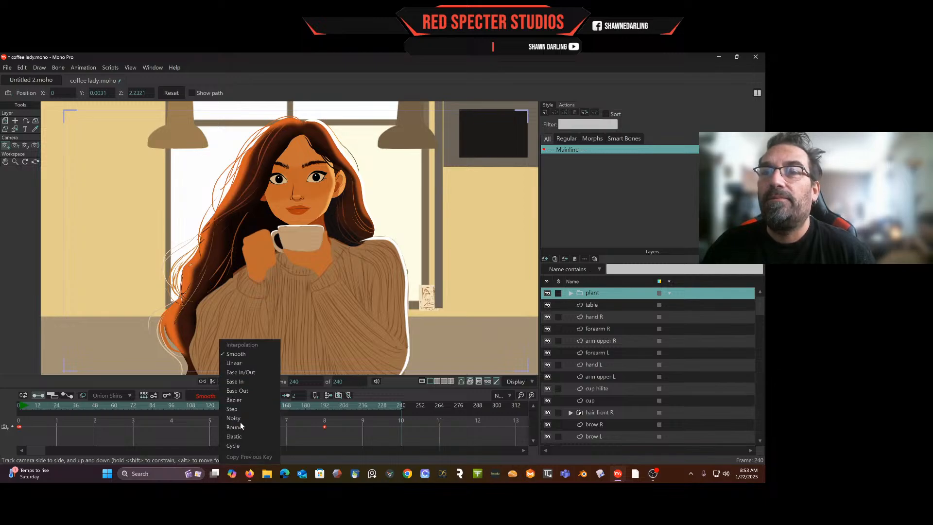
left_click(243, 375)
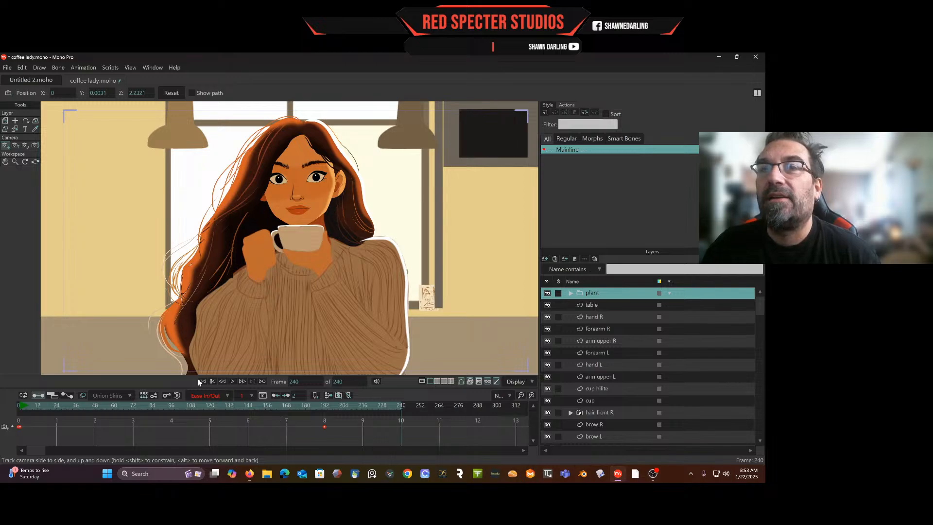
Play the camera zoom from the first frame to preview it, and return to frame 0.
left_click(214, 381)
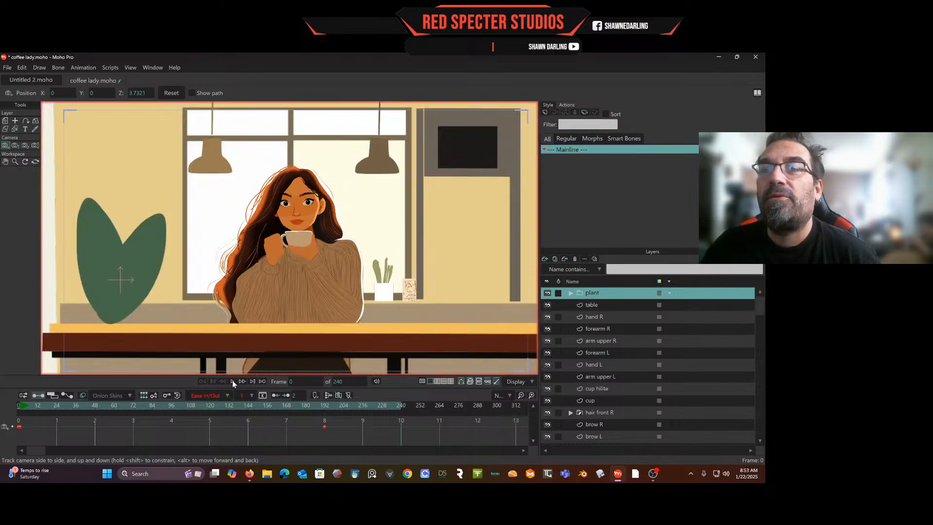
left_click(232, 381)
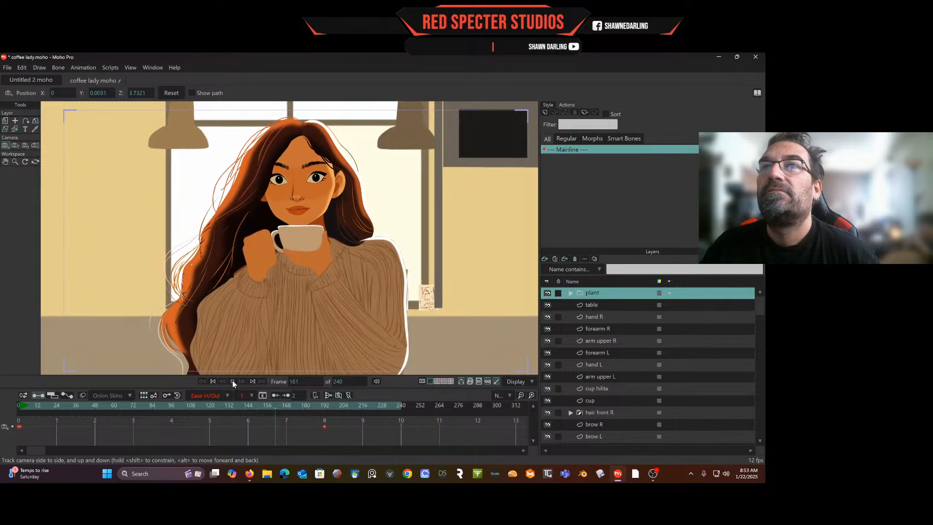
left_click(233, 381)
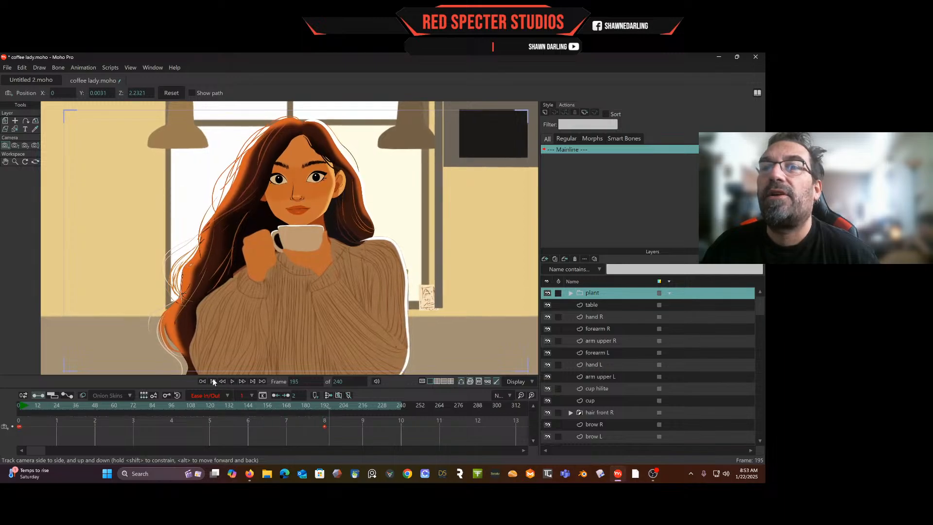
left_click(212, 380)
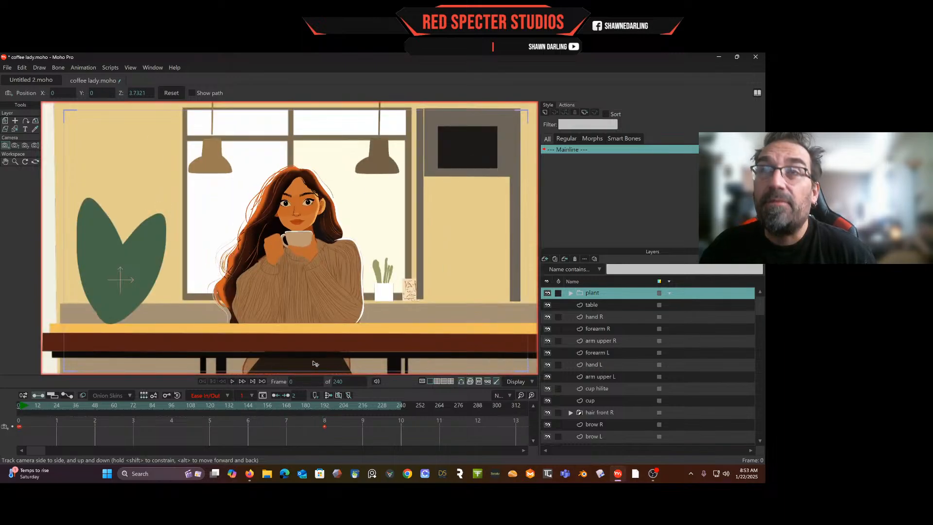
Save the project and add a new vector layer above plant leaf 2 inside the plant group.
key("ctrl+s")
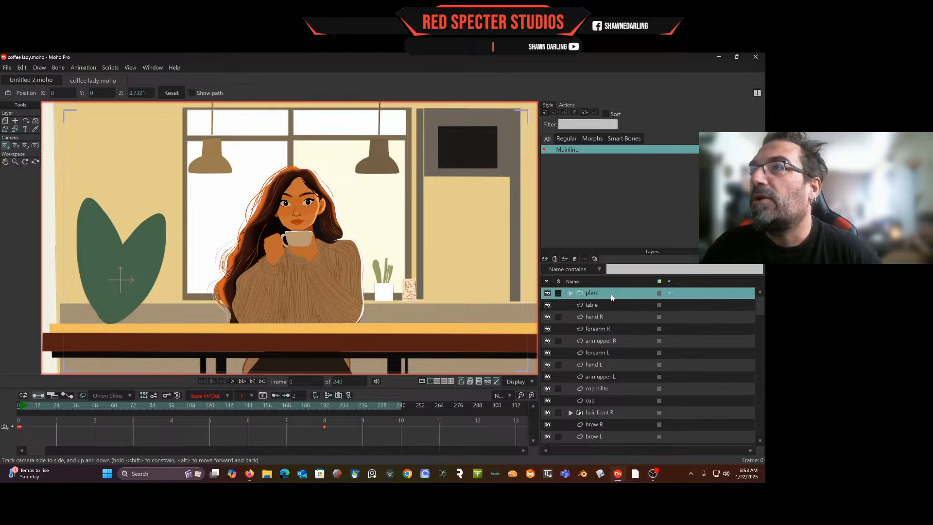
left_click(571, 293)
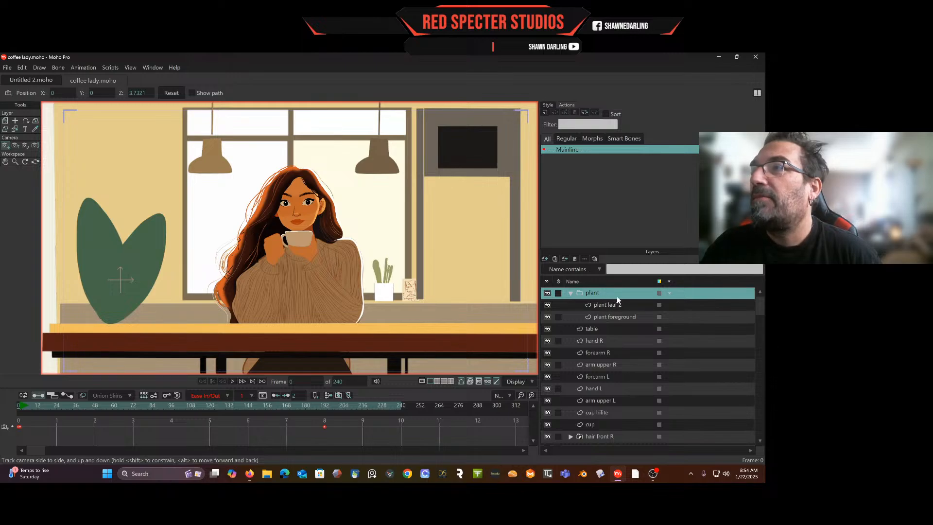
left_click(613, 305)
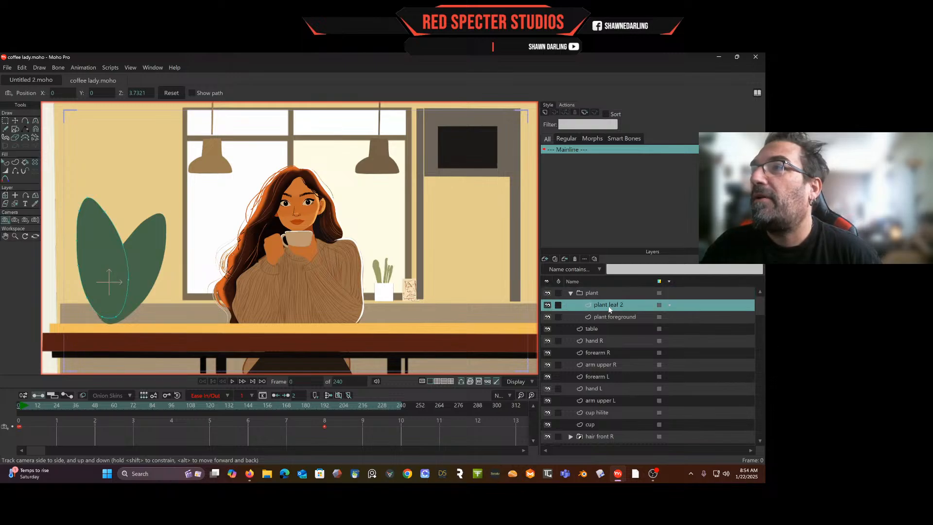
left_click(546, 259)
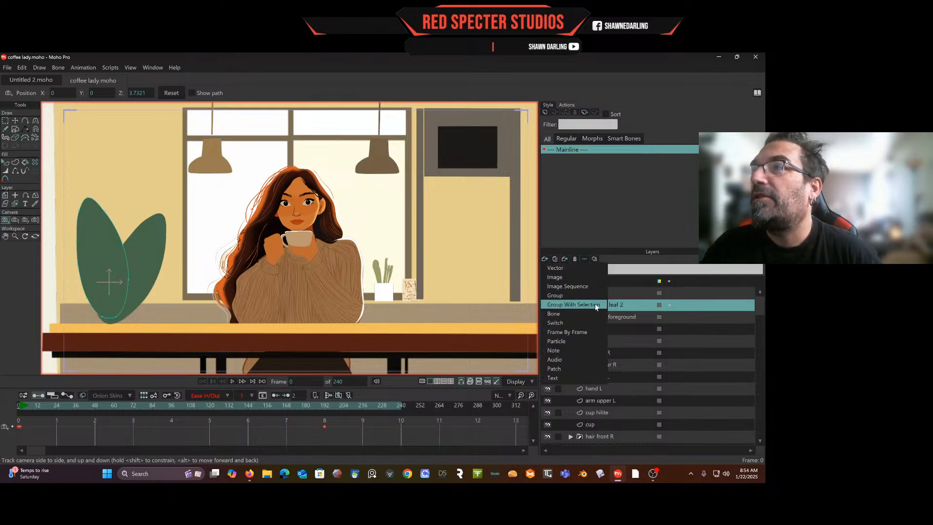
left_click(575, 269)
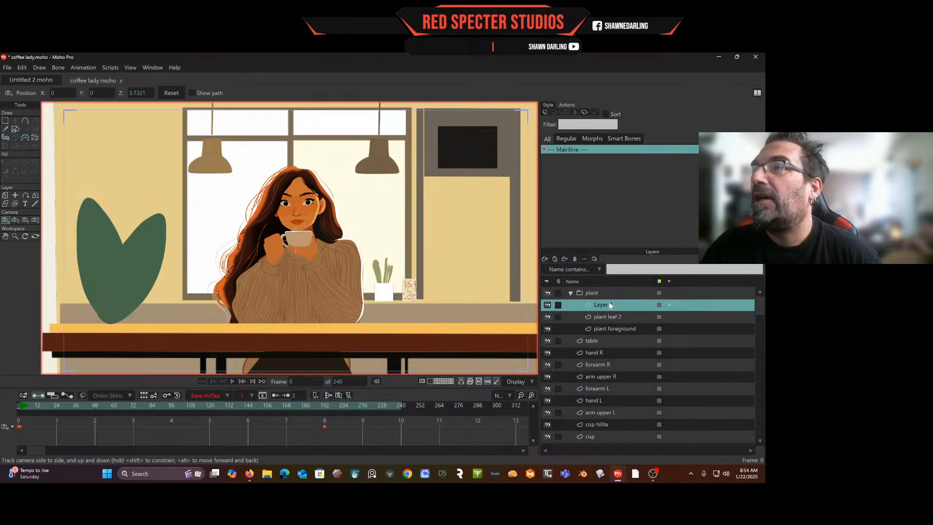
Rename the new vector layer in the plant group as Big Pot.
double_click(603, 305)
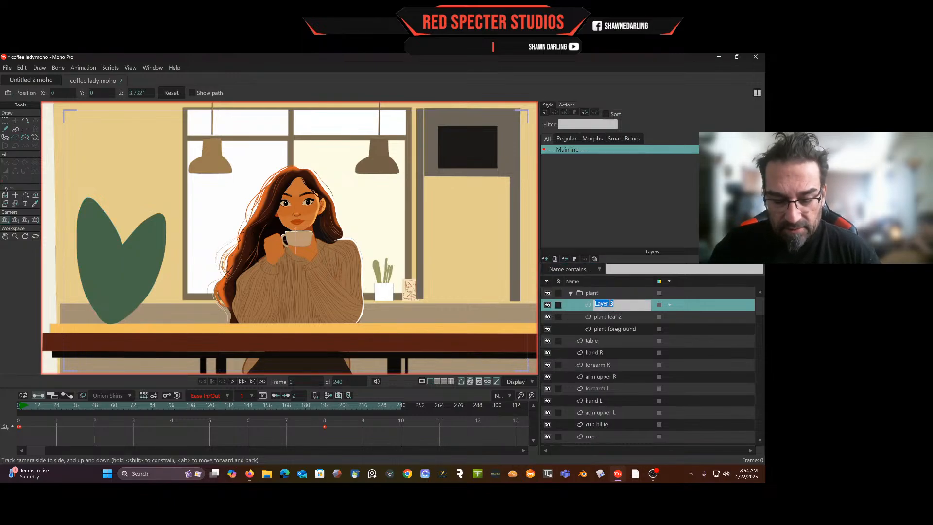
type("Bi")
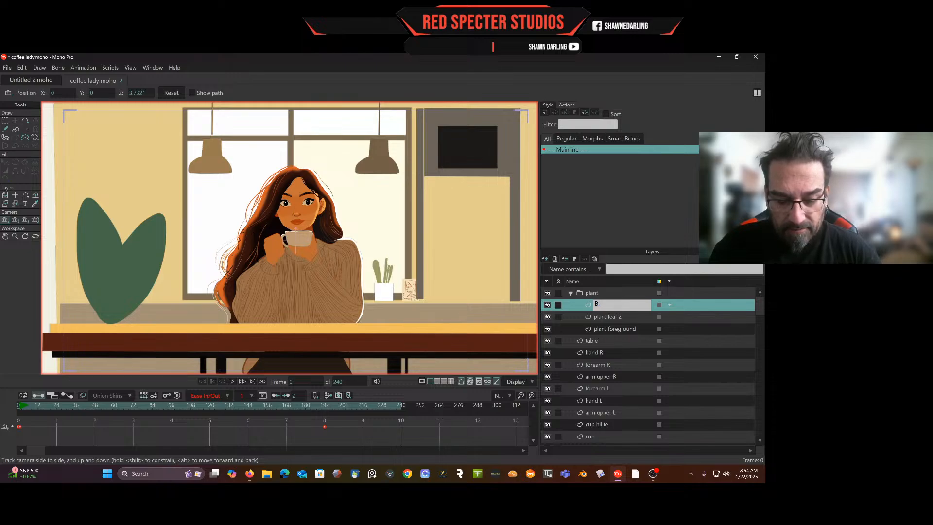
type("g Pot")
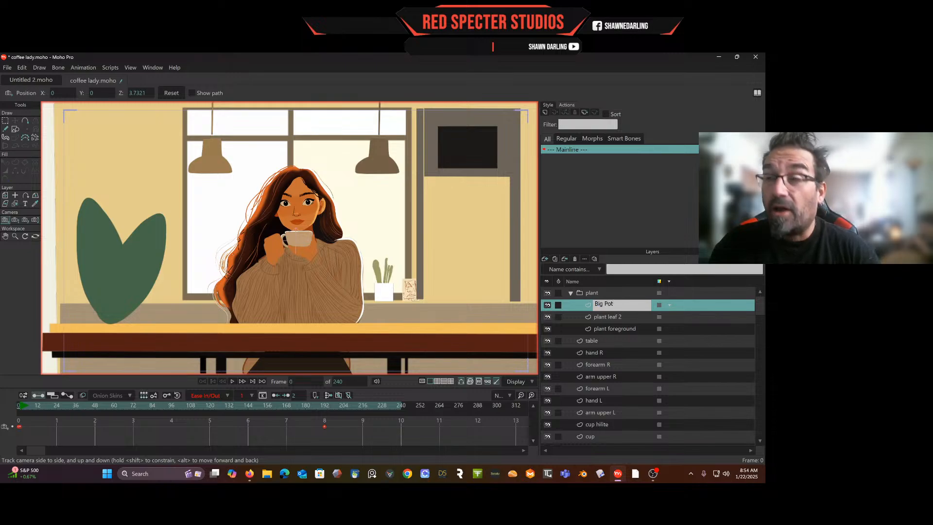
key("Return")
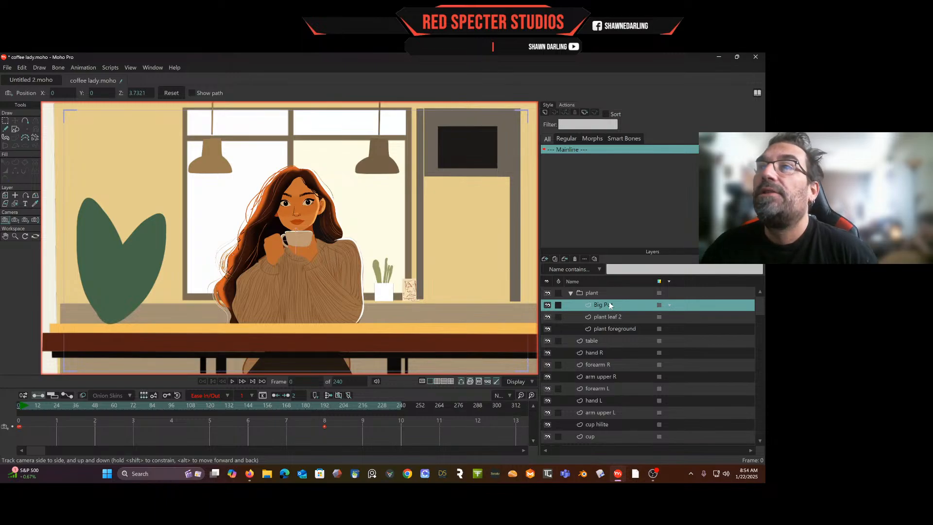
Draw a closed, rounded pot outline around the base of the plant's leaves with Add Point, and adjust the points on its left side.
left_click(25, 121)
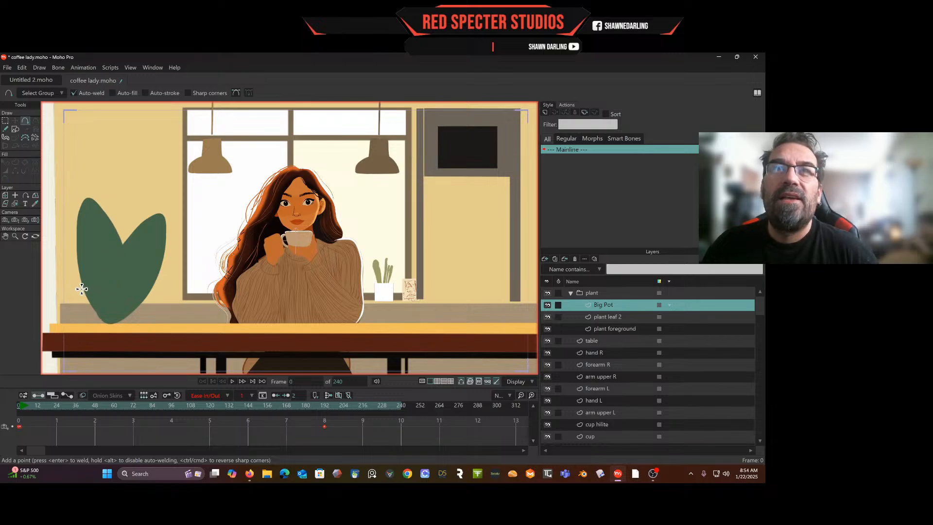
left_click_drag(83, 289, 152, 291)
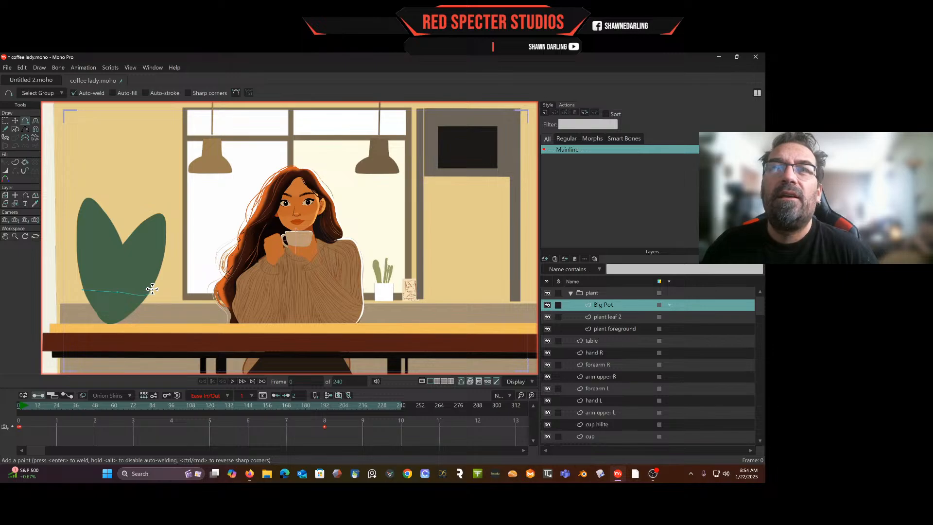
mouse_move(152, 291)
left_mouse_down()
mouse_move(161, 309)
mouse_move(153, 292)
mouse_move(161, 296)
mouse_move(160, 323)
mouse_move(112, 330)
mouse_move(79, 327)
mouse_move(73, 307)
mouse_move(84, 290)
left_mouse_up()
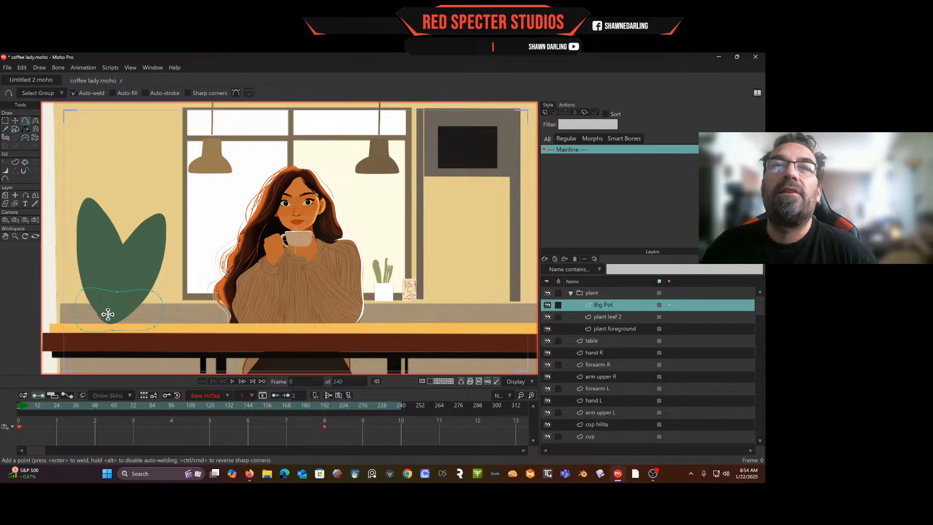
left_click(15, 121)
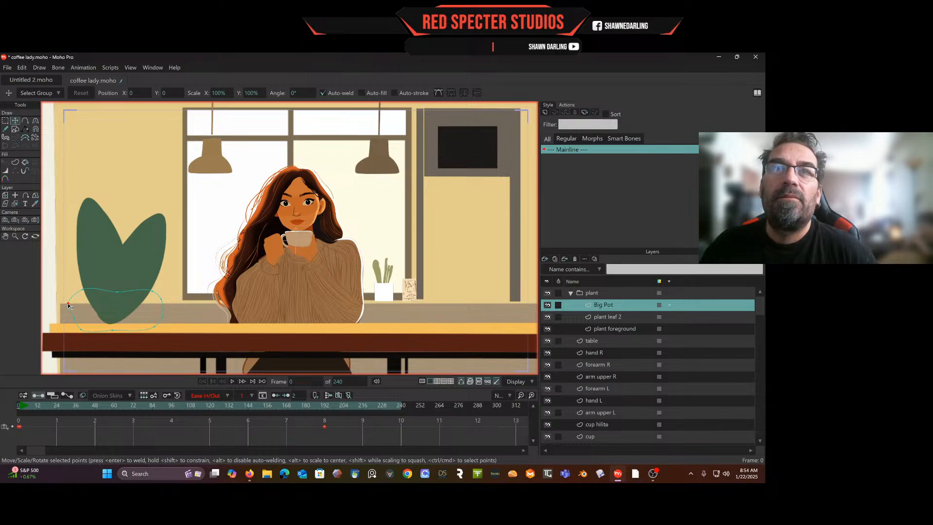
left_click(68, 305)
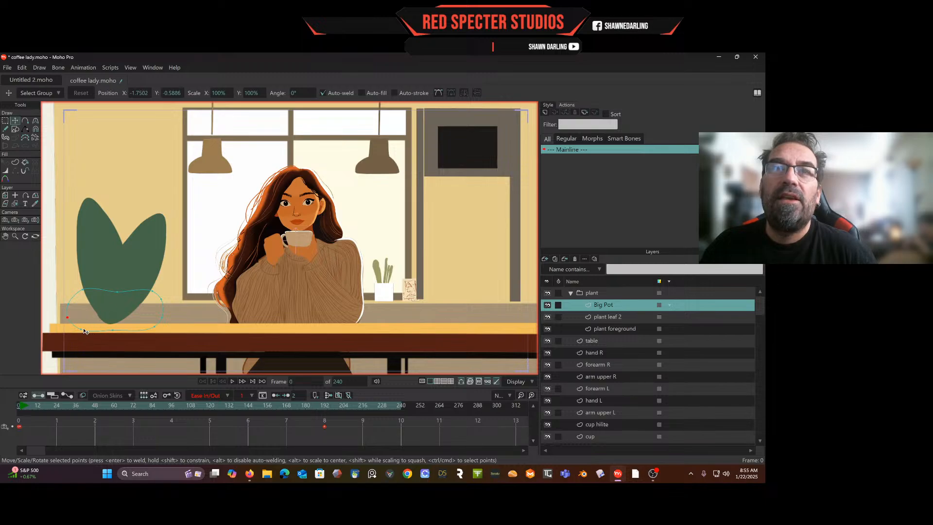
Make the corner points at the pot outline's rim and base peaked with the Curvature tool.
left_click(35, 120)
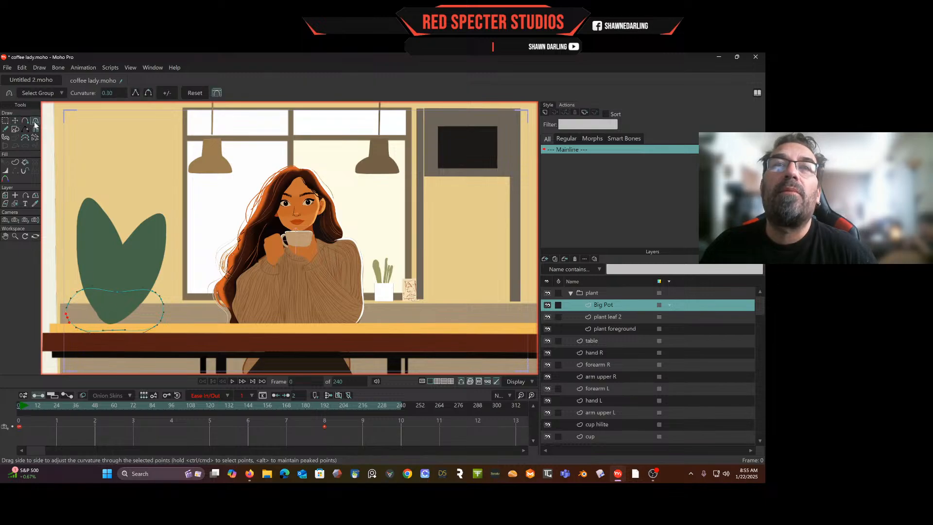
left_click(83, 291)
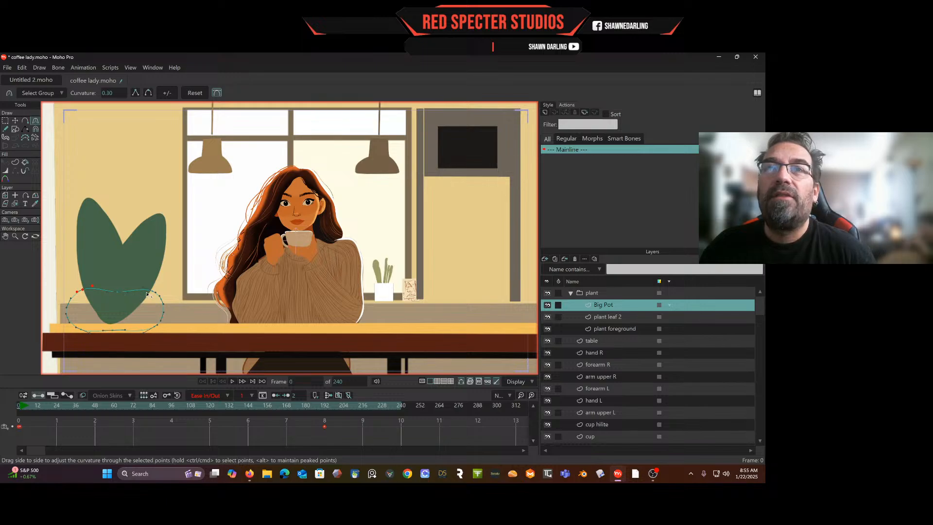
left_click(136, 93)
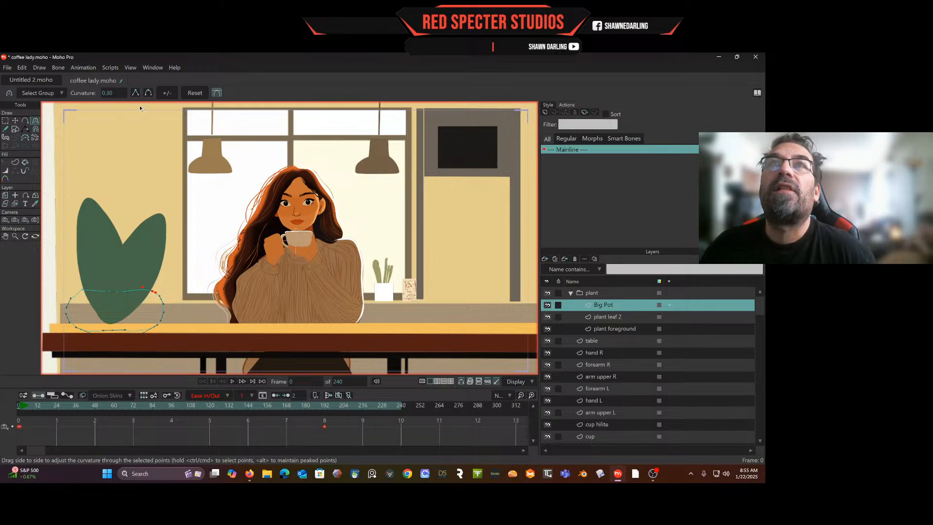
left_click(136, 93)
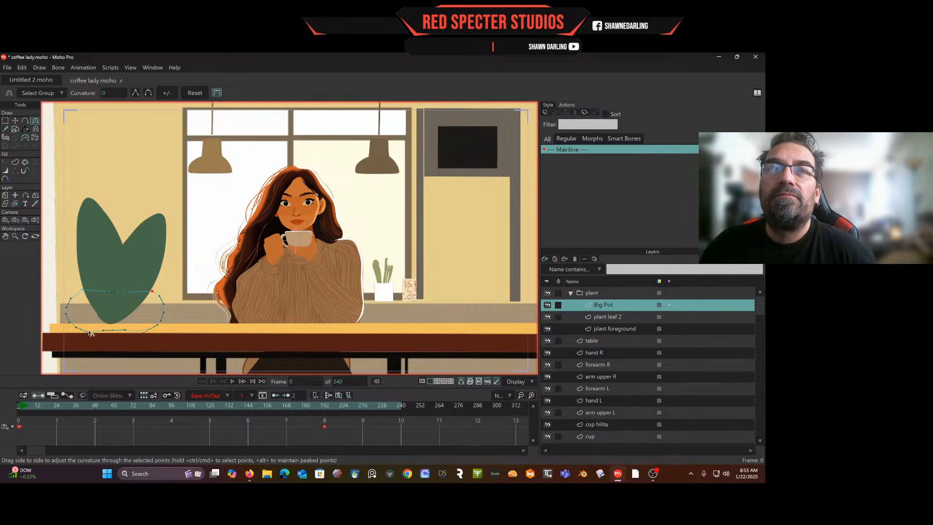
left_click(92, 331)
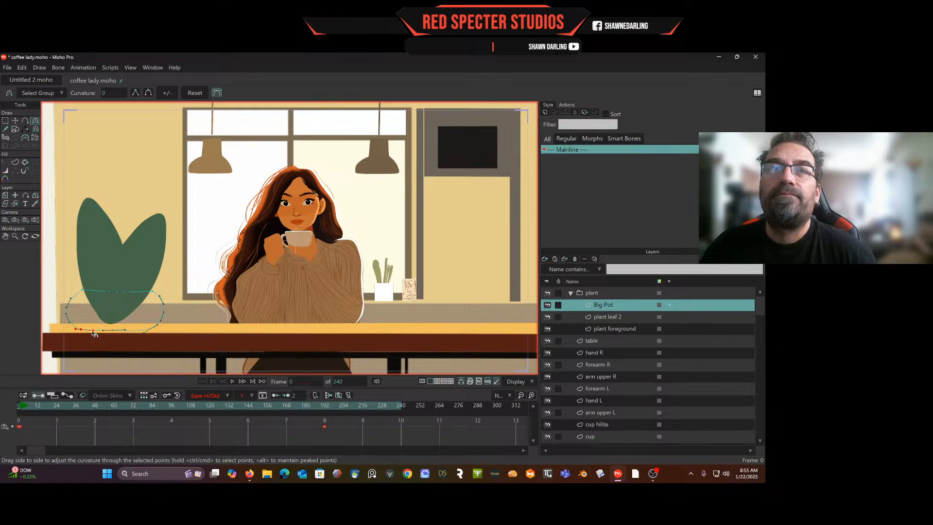
left_click(145, 329)
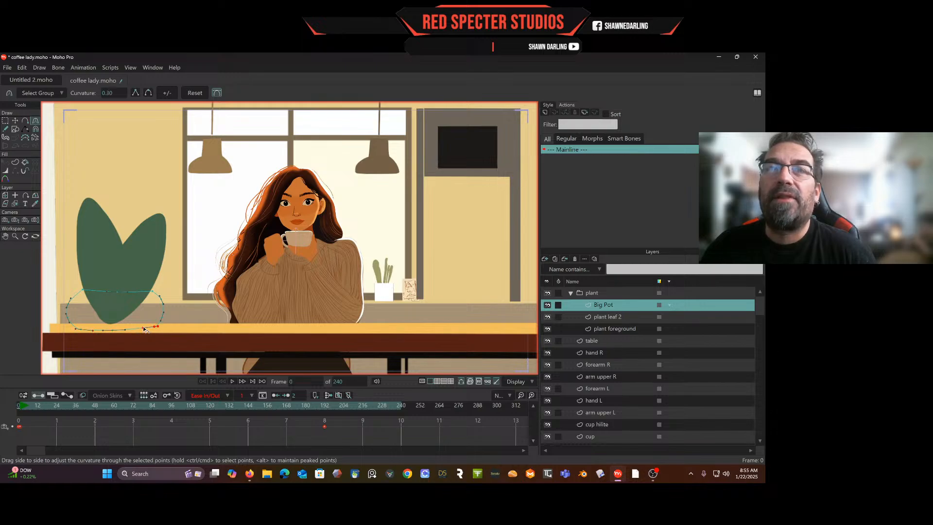
Reposition the lower-right corner and right-side points to even out the pot outline with the Transform Points tool.
left_click(15, 120)
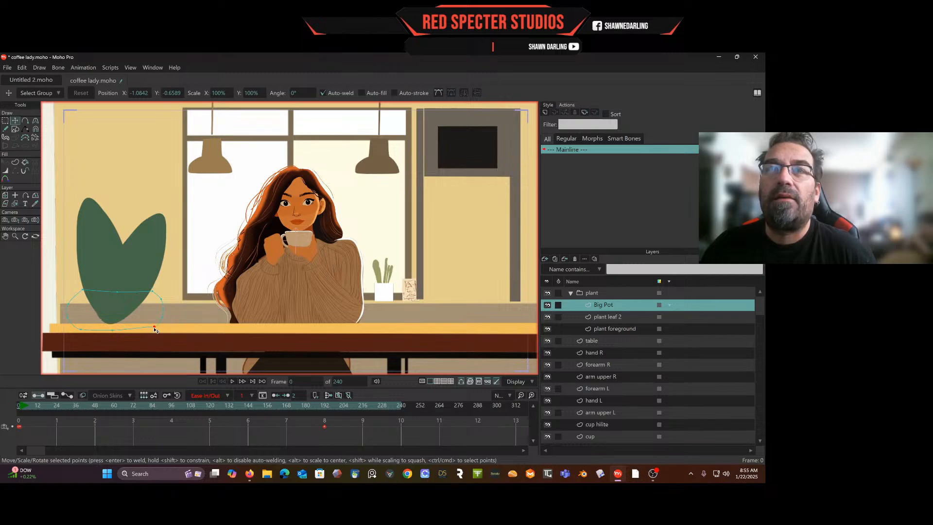
left_click_drag(154, 330, 154, 332)
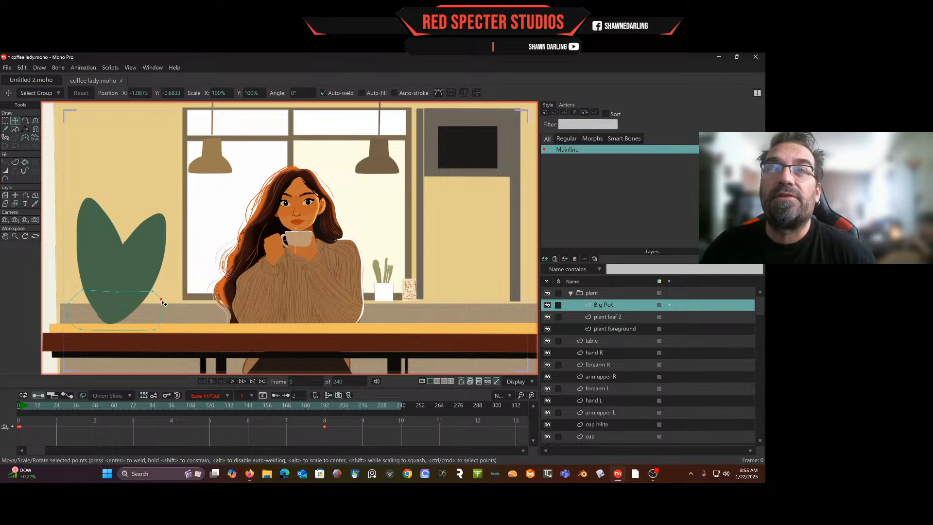
left_click_drag(163, 302, 164, 307)
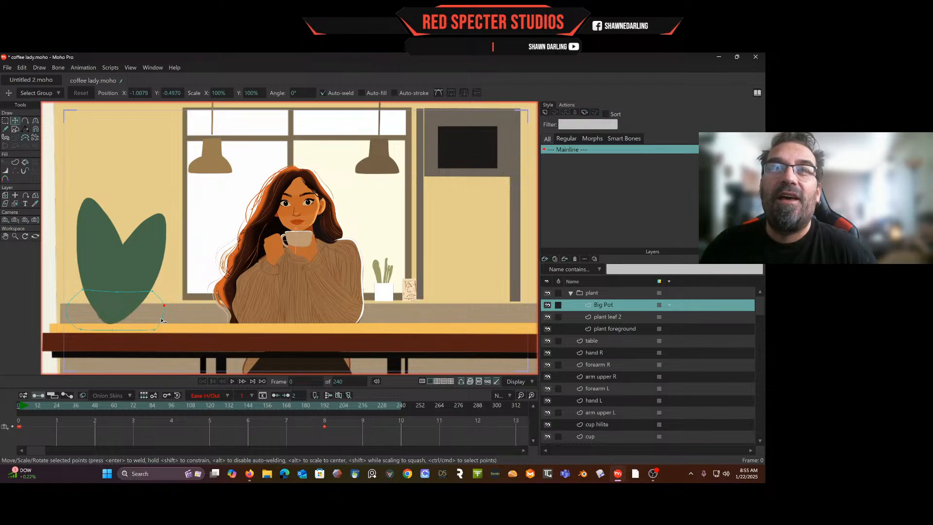
left_click(165, 319)
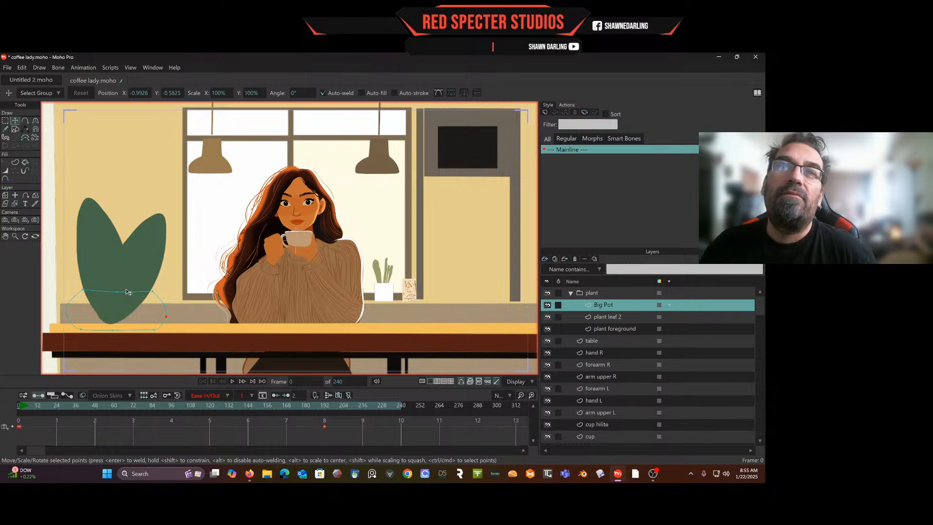
Select the closed pot outline and create a fill-only shape from it.
left_click(16, 162)
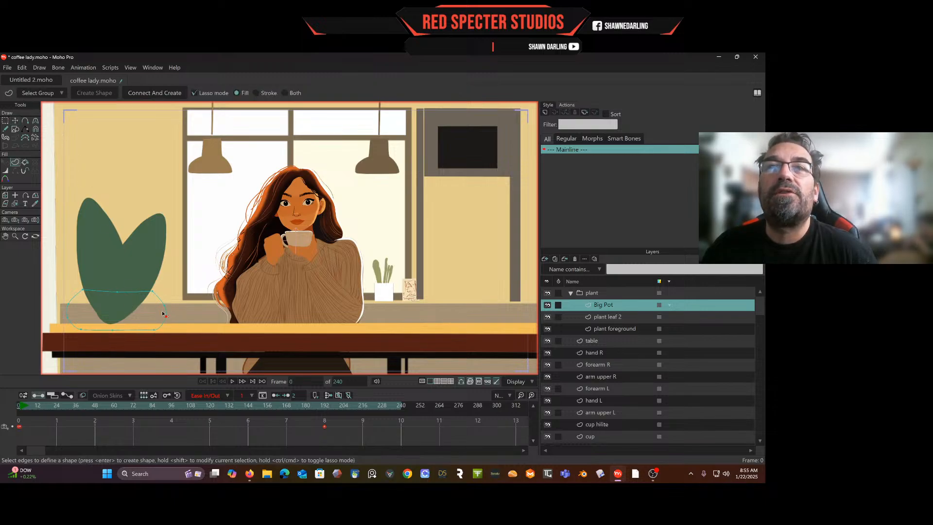
left_click(163, 300)
left_click(113, 302)
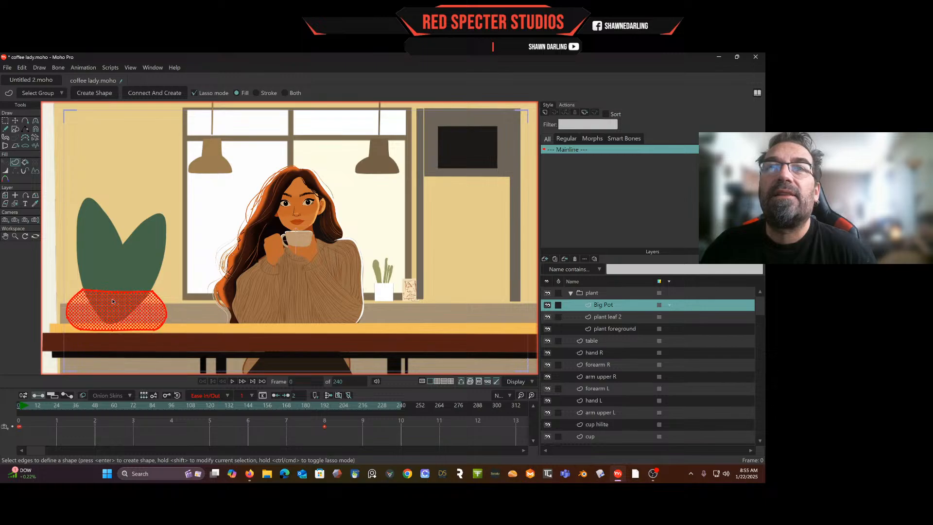
left_click(100, 93)
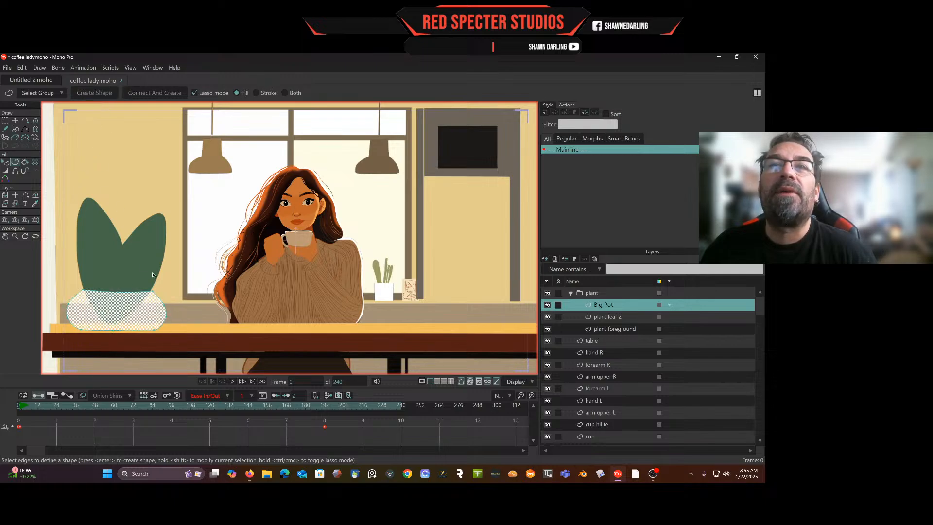
Set the pot shape's fill colour to golden orange DA9A00 and deselect the shape.
left_click(6, 164)
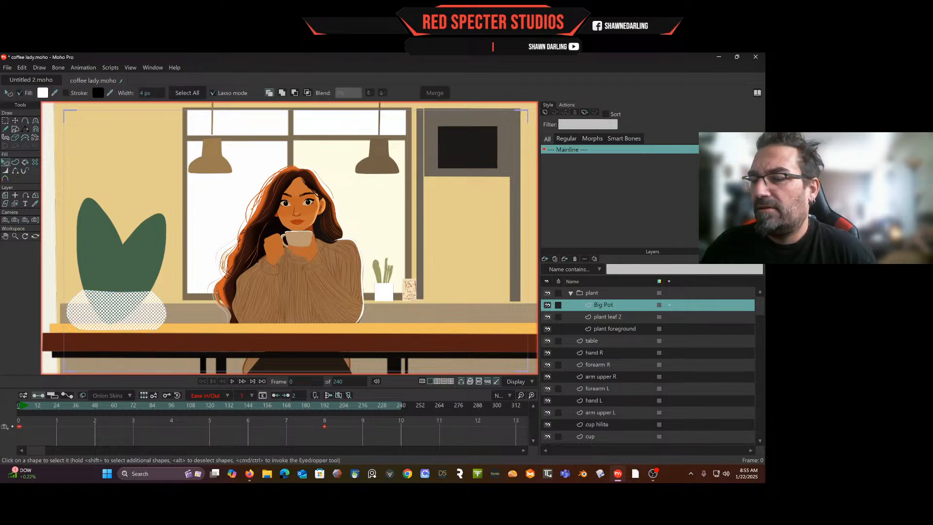
left_click_drag(764, 89, 509, 131)
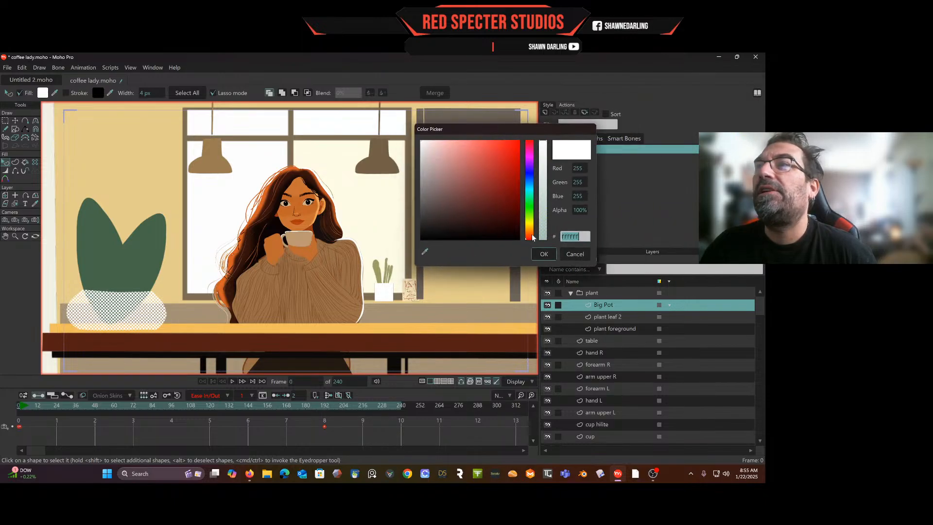
left_click(530, 232)
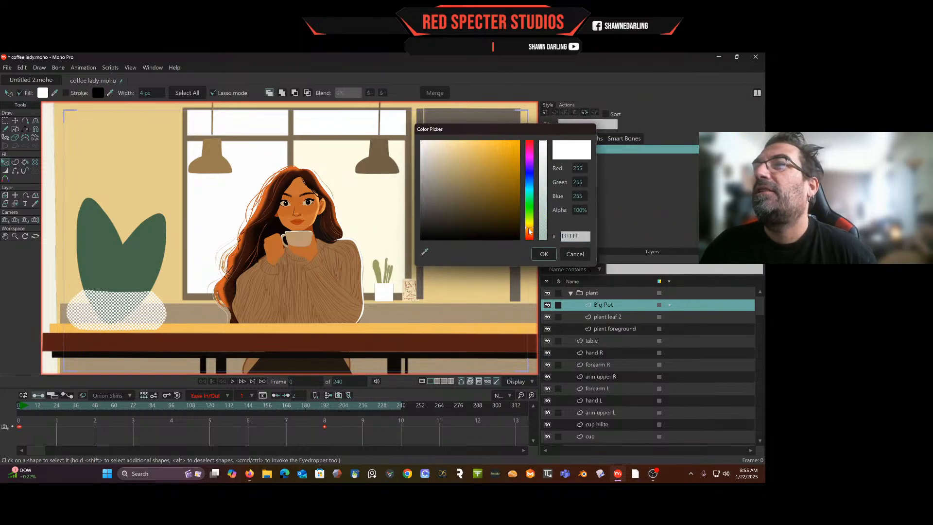
left_click_drag(491, 189, 525, 157)
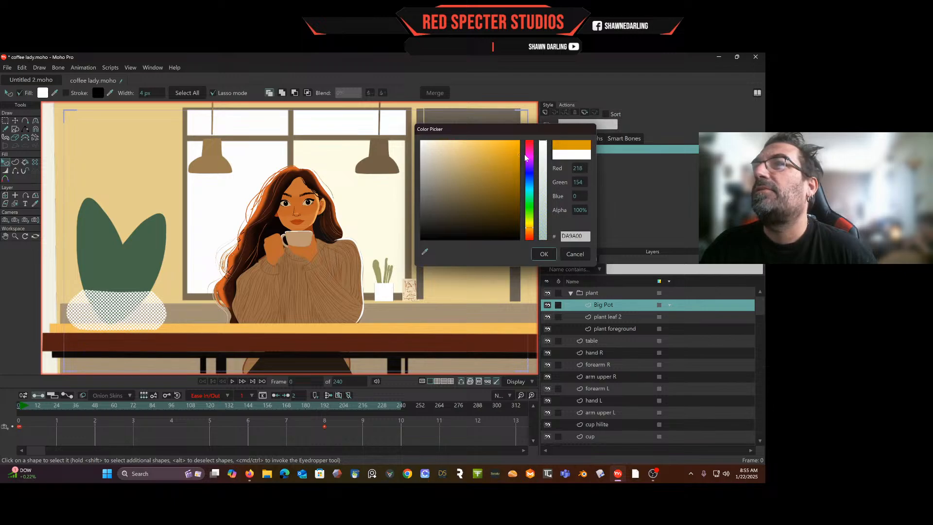
left_click(544, 254)
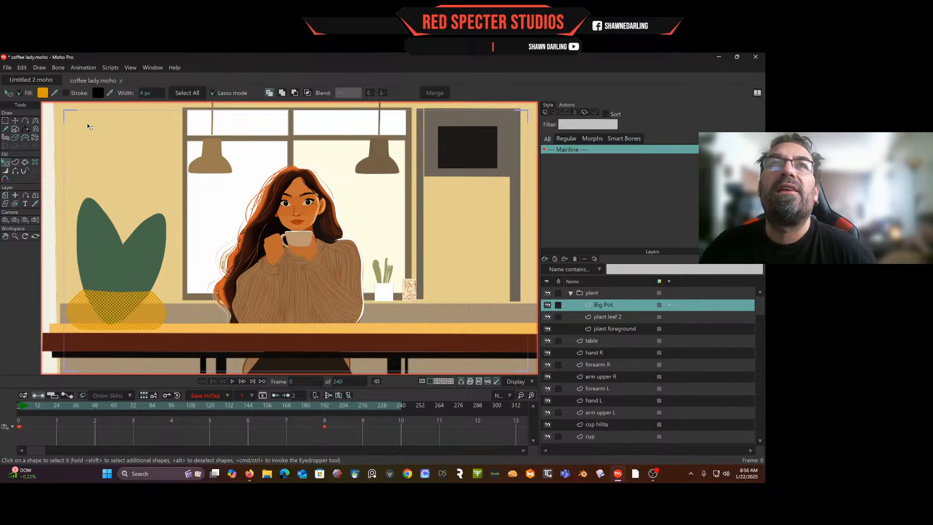
left_click(6, 122)
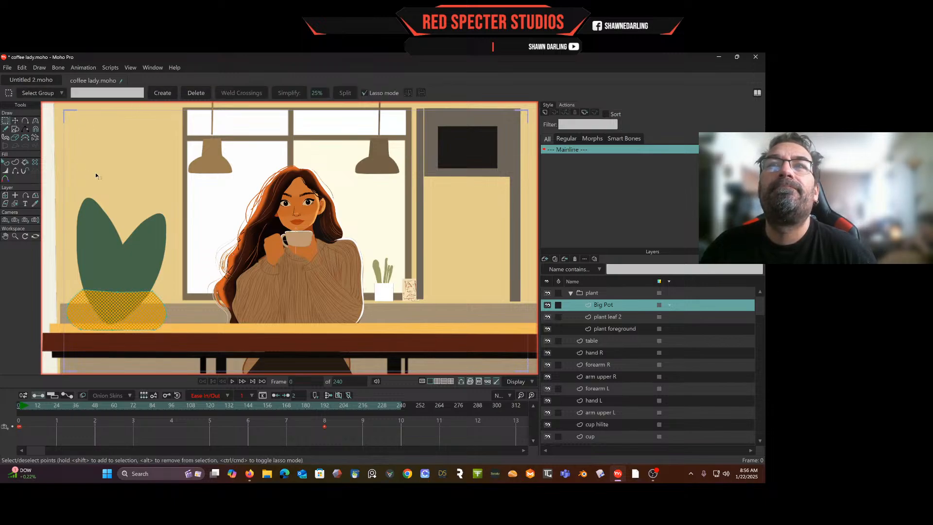
left_click(164, 238)
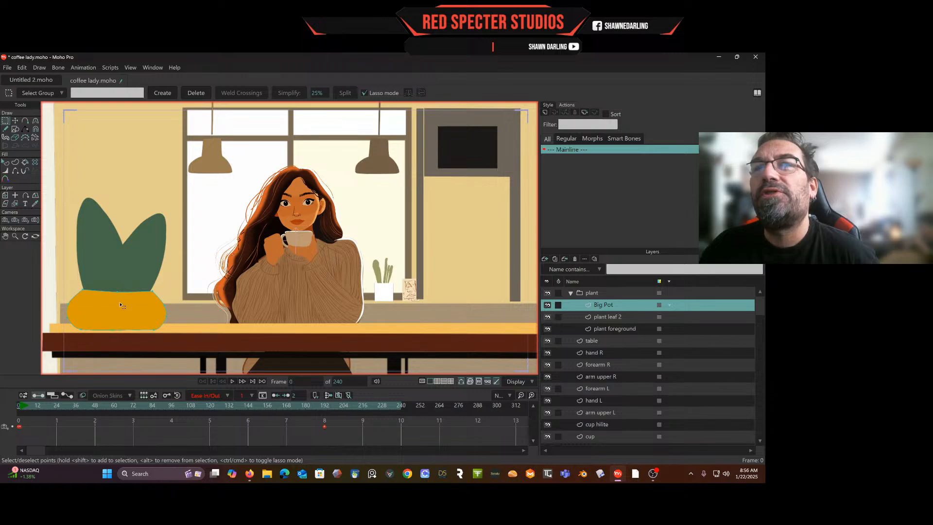
Draw a closed highlight outline down the pot's right side with the Add Point tool, extending past its rim and base.
left_click(25, 121)
scroll(156, 265, "up", 4)
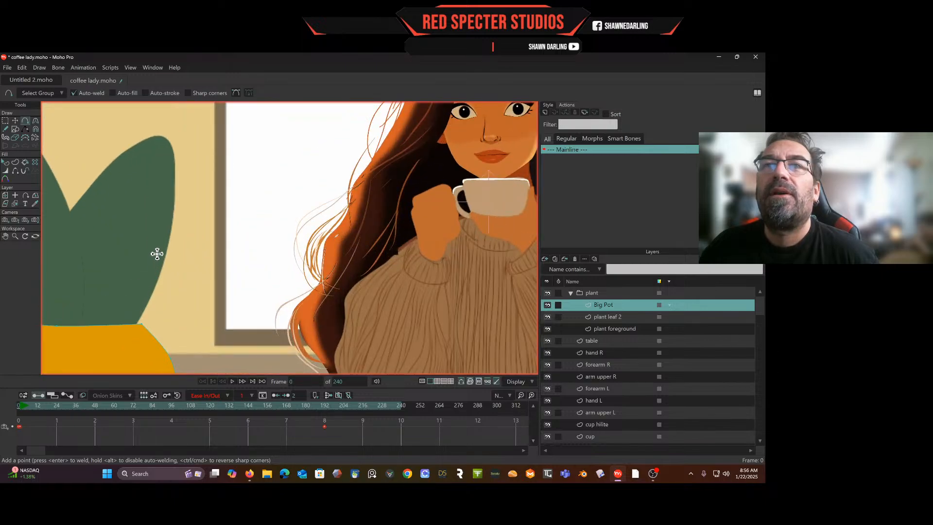
left_click_drag(169, 249, 208, 204)
key("ctrl+z")
scroll(258, 202, "up", 5)
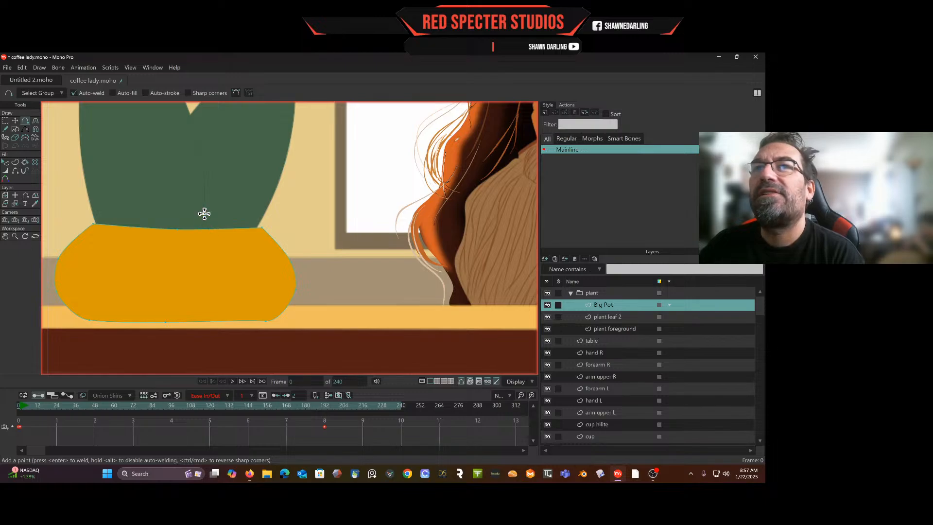
mouse_move(204, 214)
left_mouse_down()
mouse_move(225, 262)
mouse_move(206, 336)
mouse_move(269, 339)
mouse_move(267, 315)
mouse_move(284, 295)
mouse_move(281, 259)
mouse_move(252, 212)
mouse_move(203, 213)
left_mouse_up()
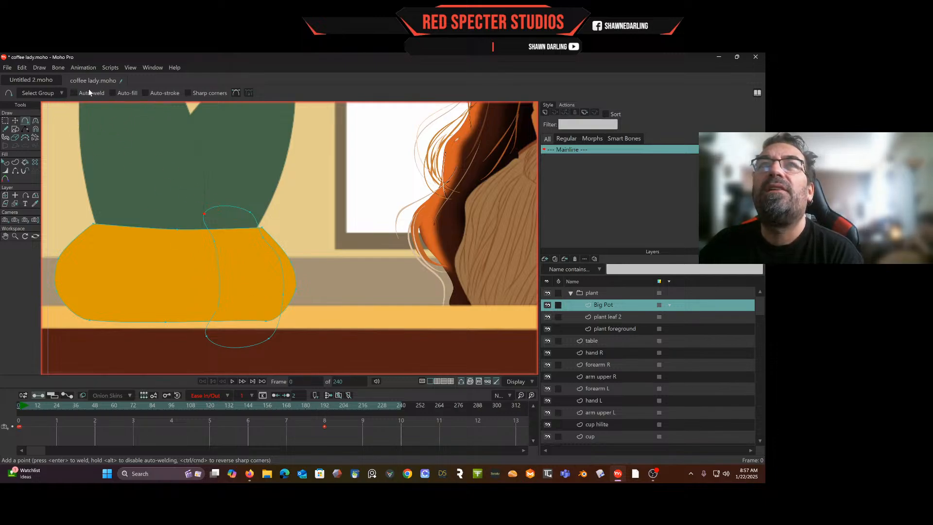
Make the highlight outline's four corner points above the rim and below the base peaked with the Curvature tool.
left_click(35, 121)
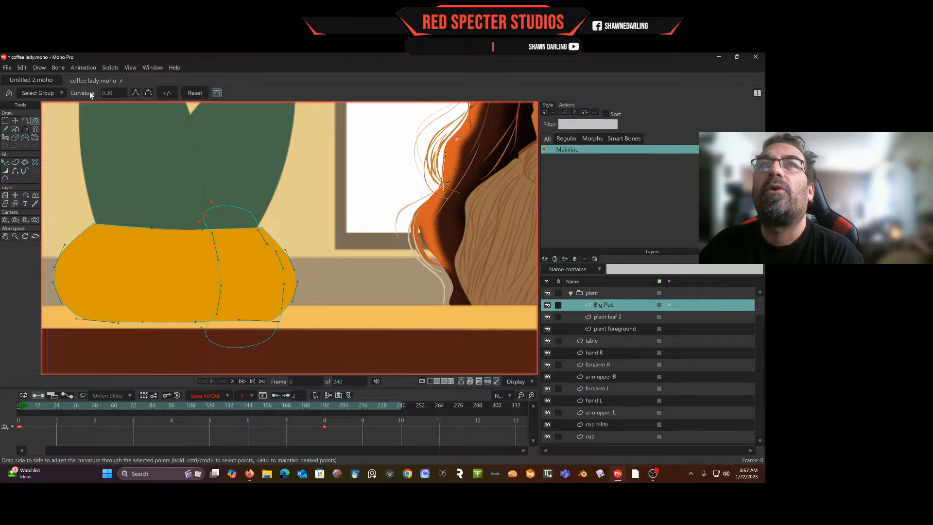
left_click(135, 93)
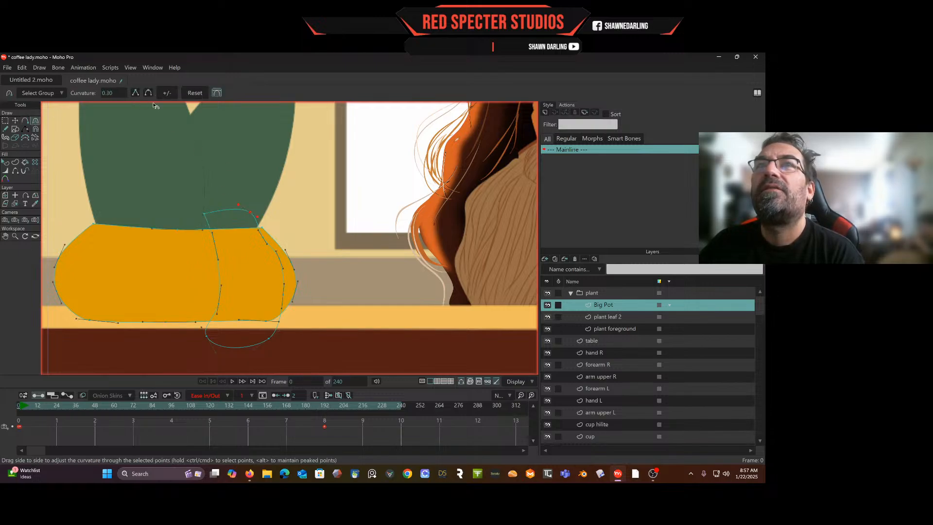
left_click(135, 93)
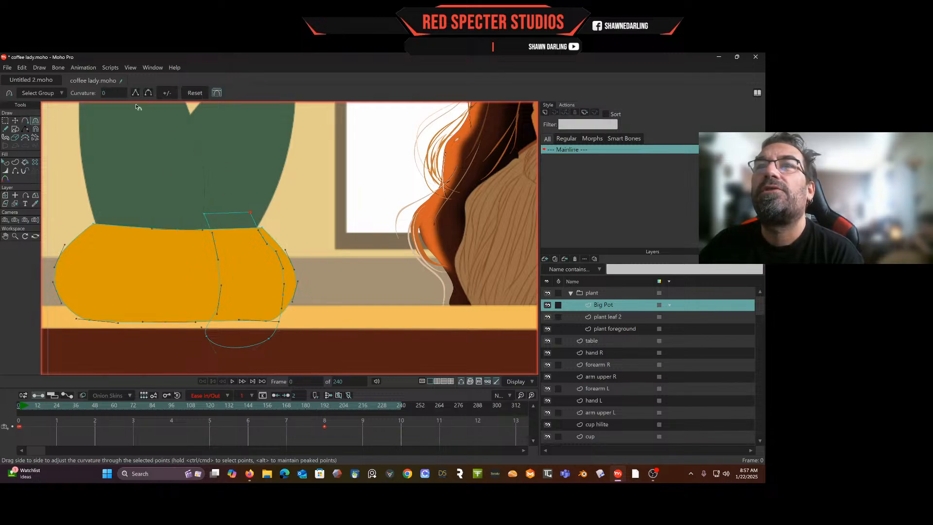
left_click(206, 336)
left_click(135, 95)
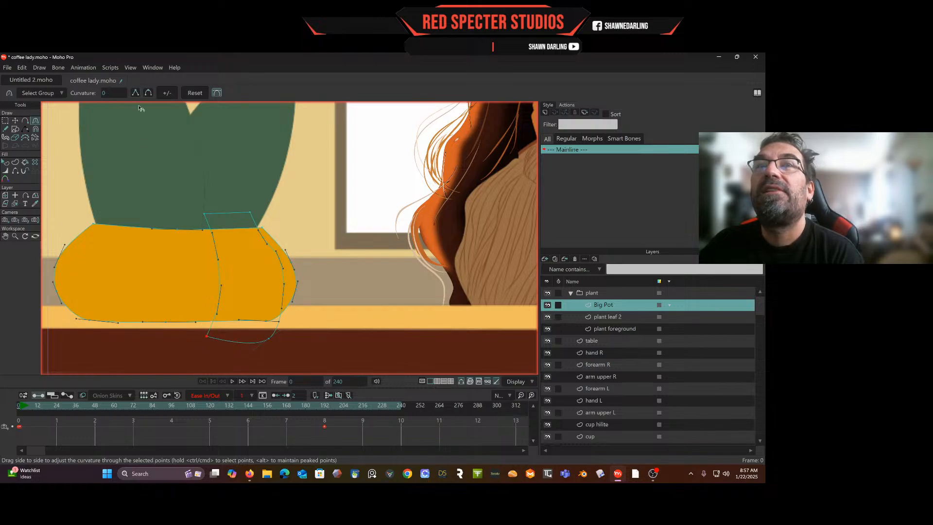
left_click(268, 338)
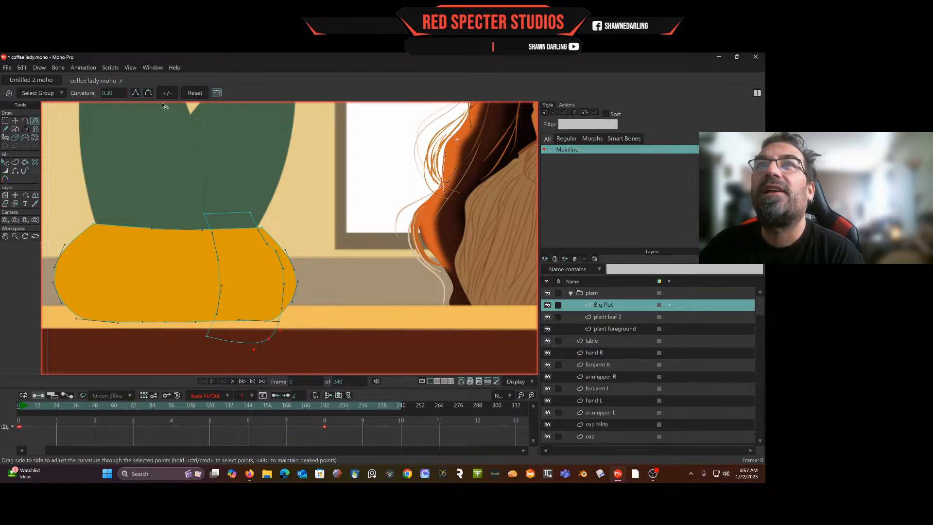
left_click(136, 93)
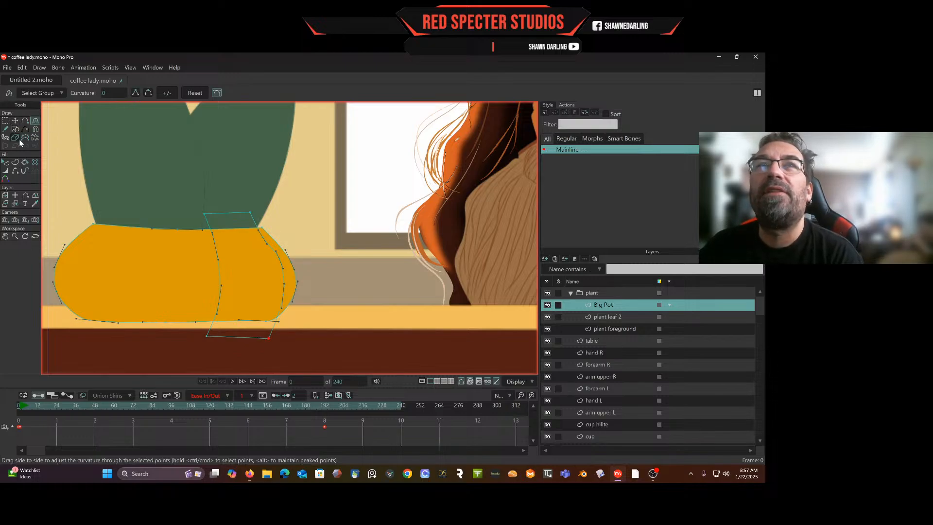
Move the highlight outline's four corner points onto the pot's rim and base edges with the Transform Points tool.
left_click(16, 121)
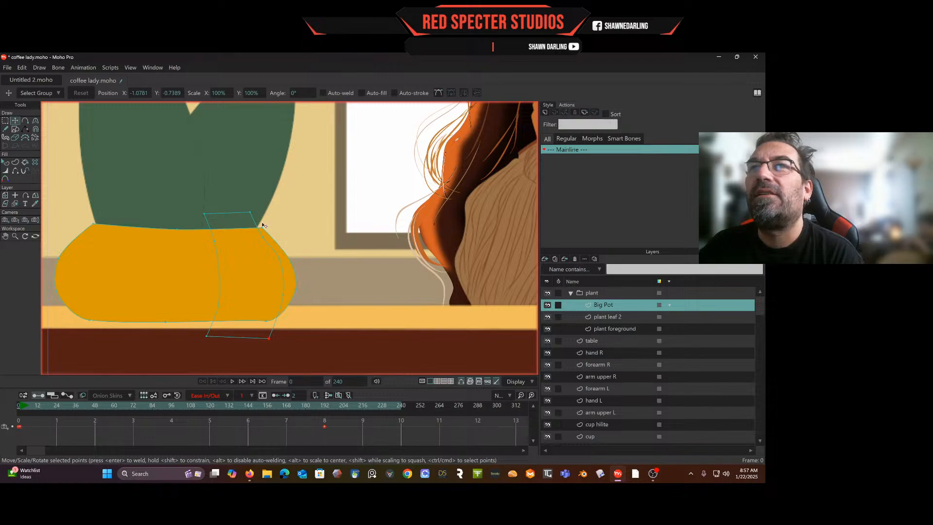
left_click_drag(250, 214, 258, 229)
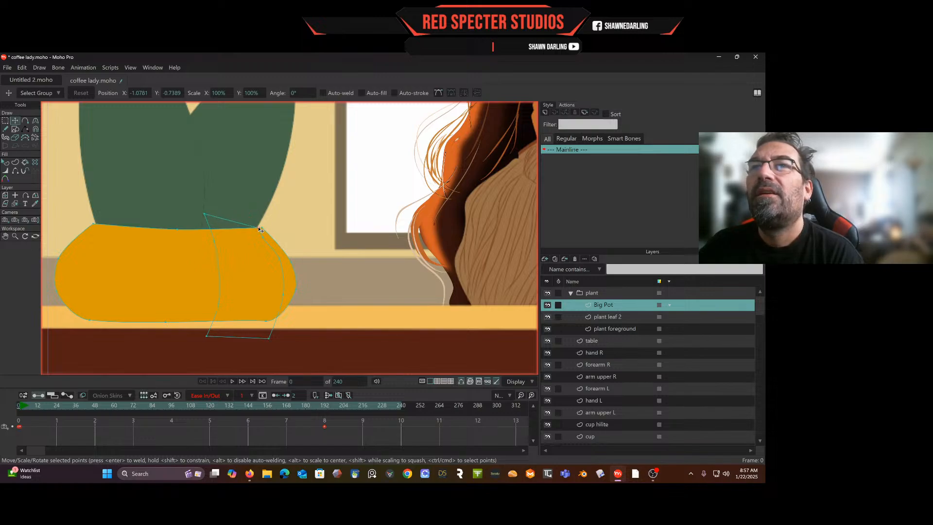
left_click_drag(204, 215, 212, 228)
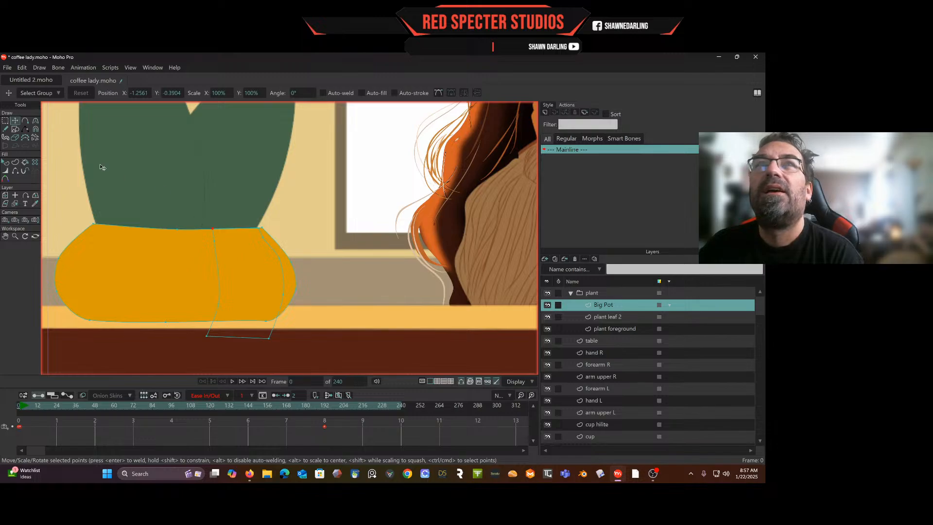
left_click(35, 121)
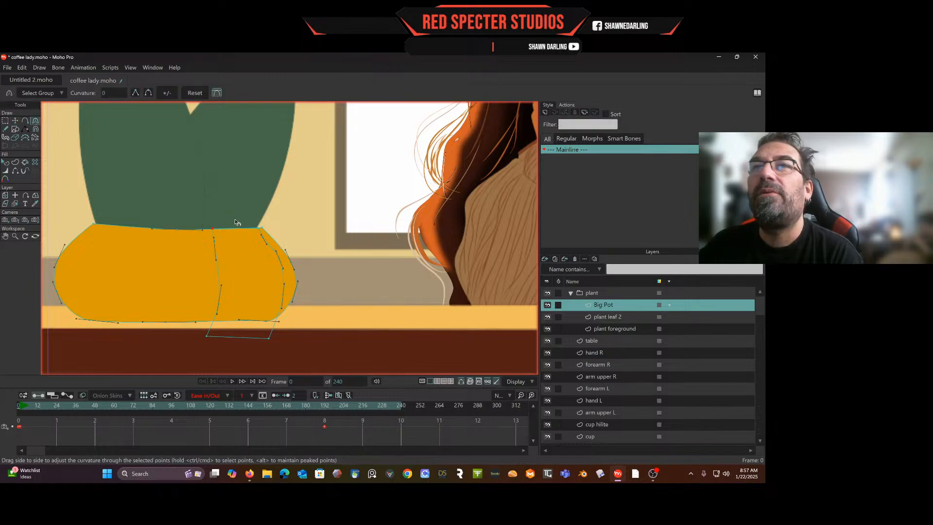
left_click(17, 122)
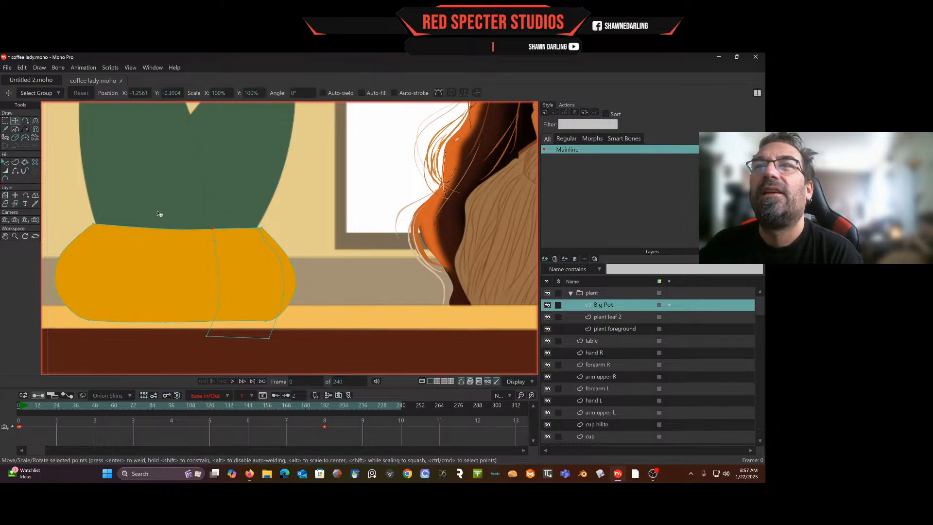
left_click(268, 238)
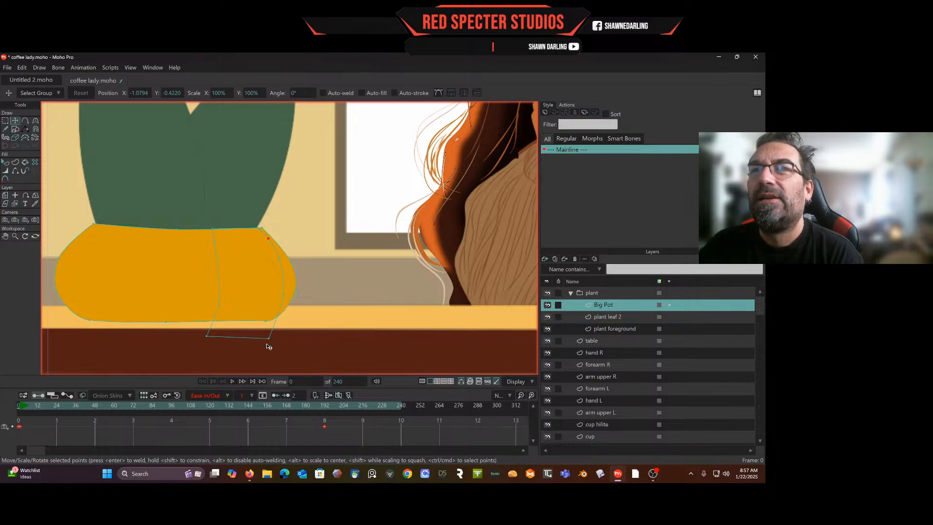
left_click_drag(269, 339, 262, 321)
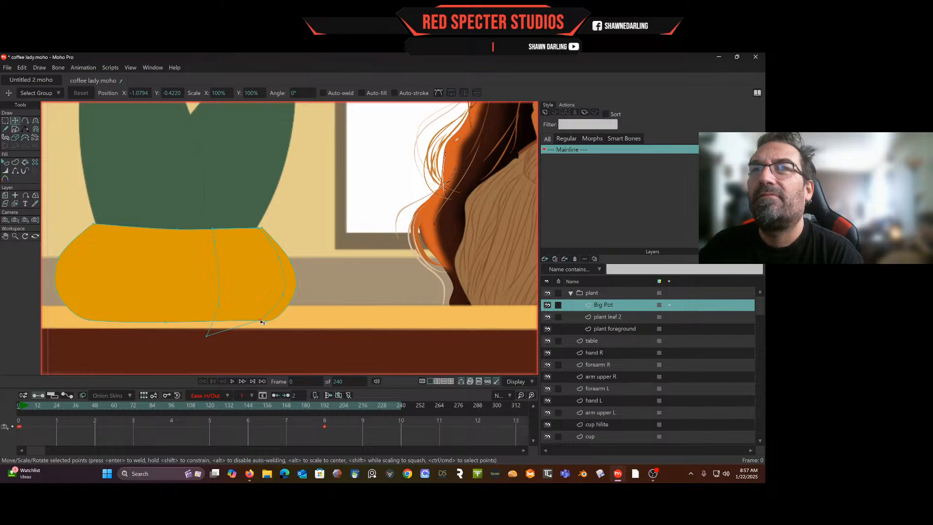
left_click_drag(206, 335, 215, 320)
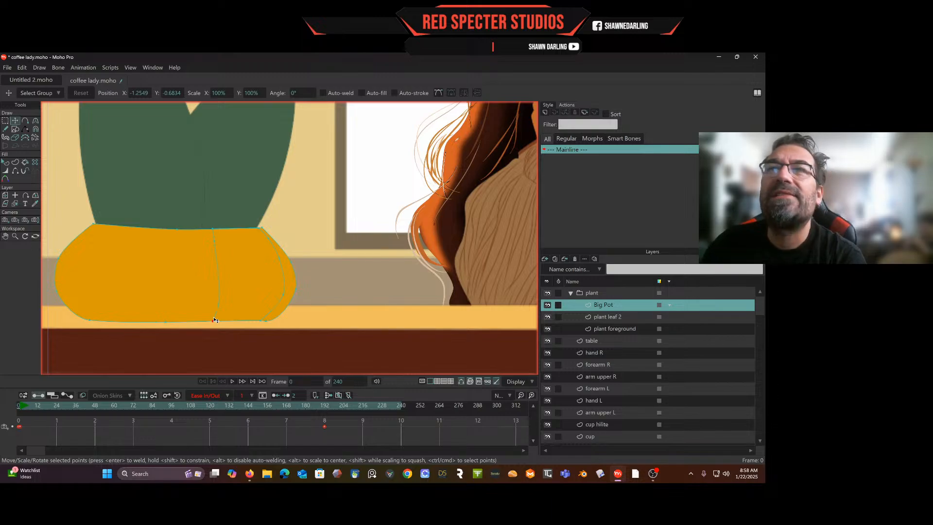
Try to give the selected highlight outline a lighter orange fill.
left_click(14, 164)
left_click(218, 273)
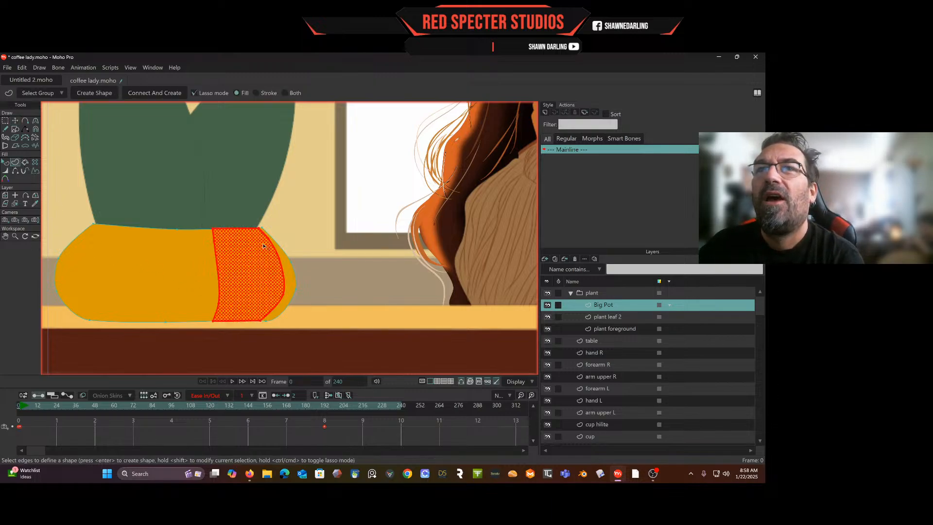
left_click(7, 164)
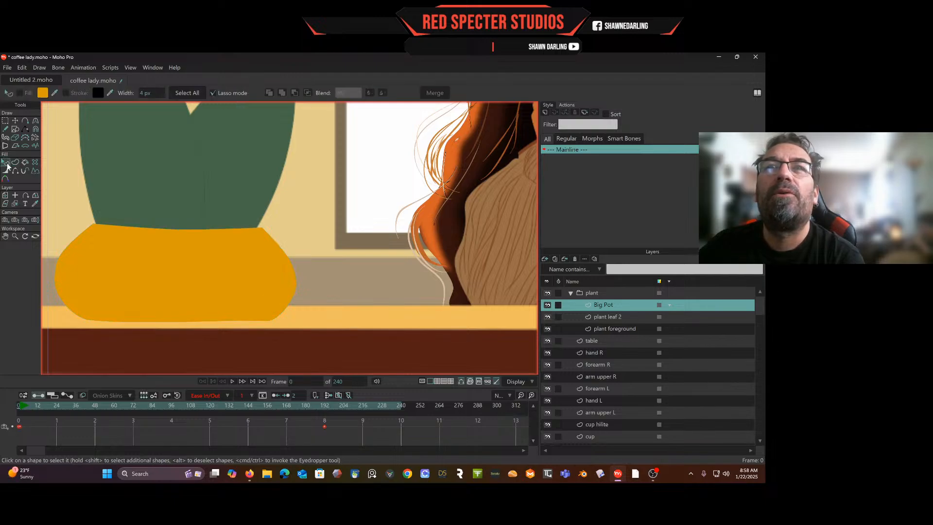
left_click(43, 93)
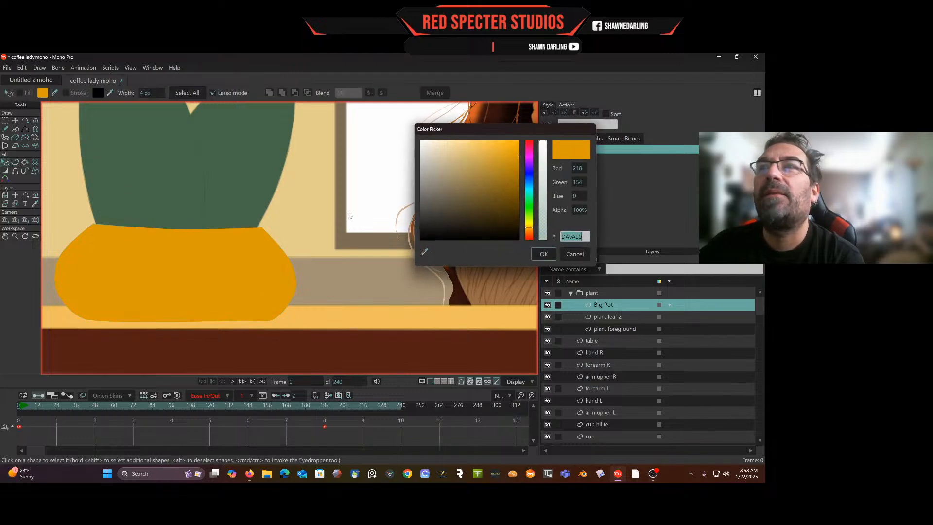
left_click(500, 143)
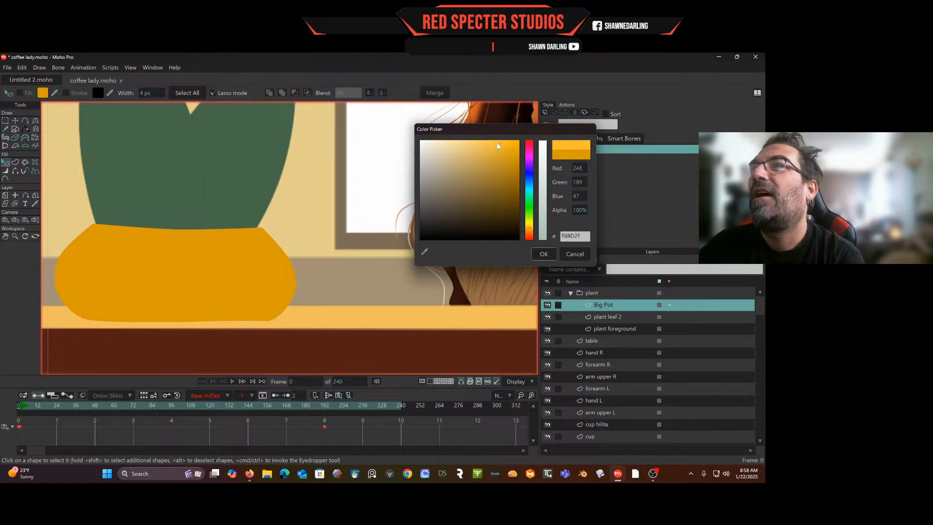
left_click(497, 143)
left_click(543, 254)
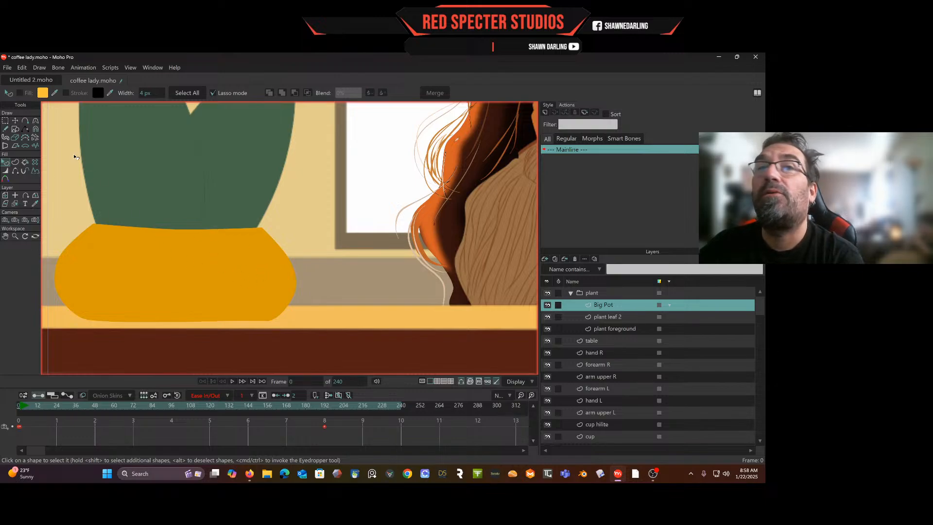
left_click(253, 272)
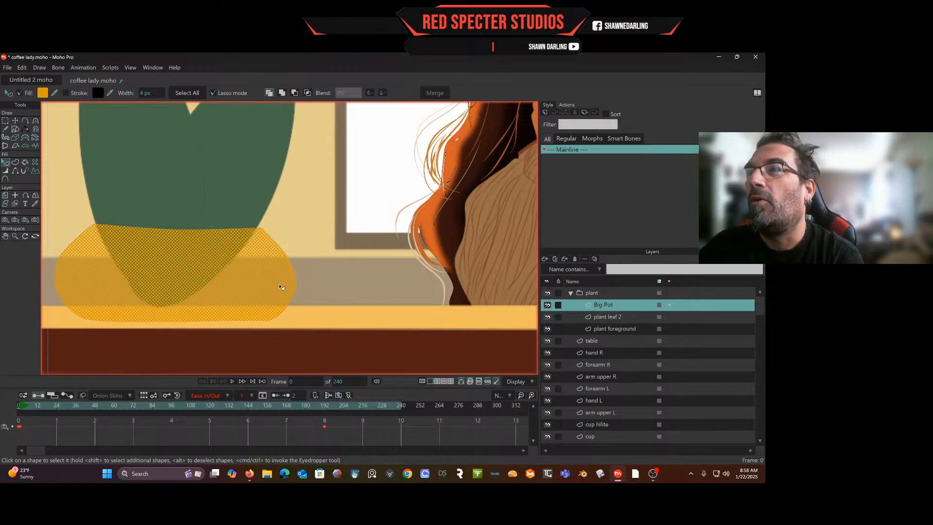
Select the closed highlight outline on the pot and create a fill-only shape from it.
left_click(5, 120)
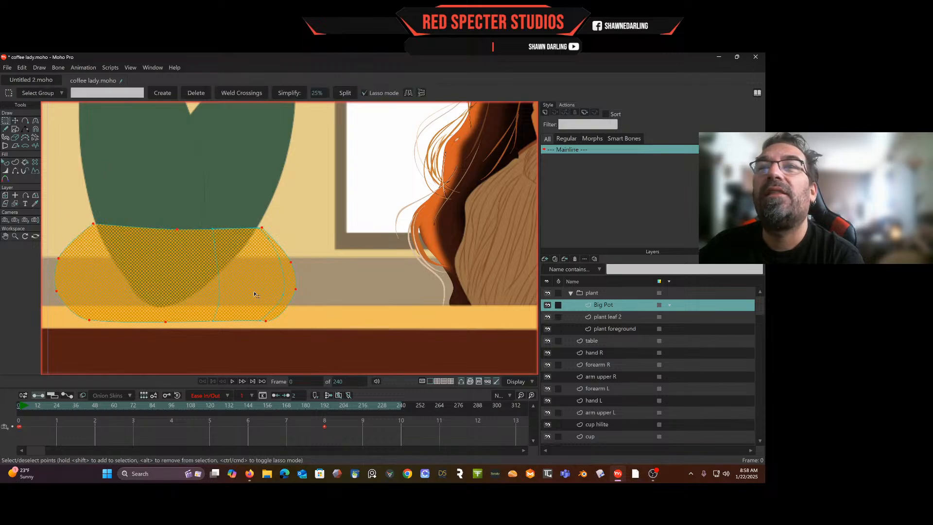
left_click(239, 262)
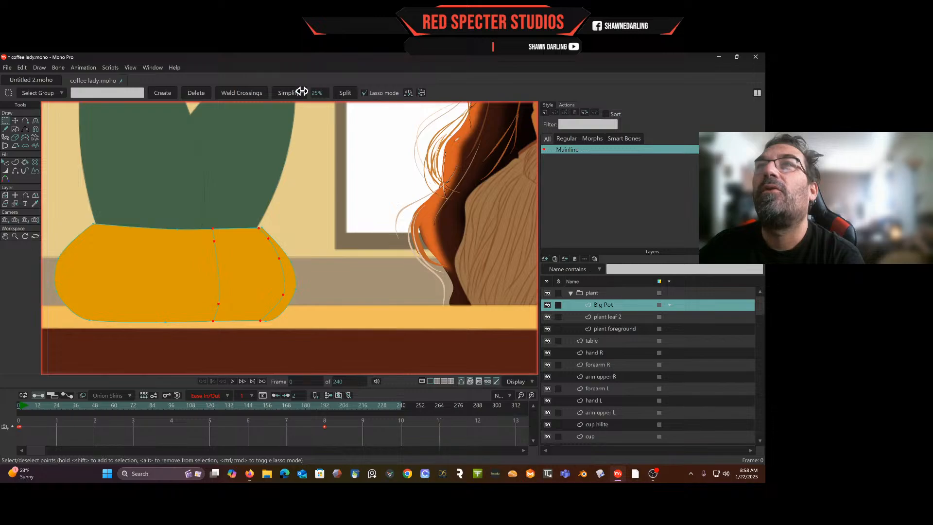
left_click(15, 162)
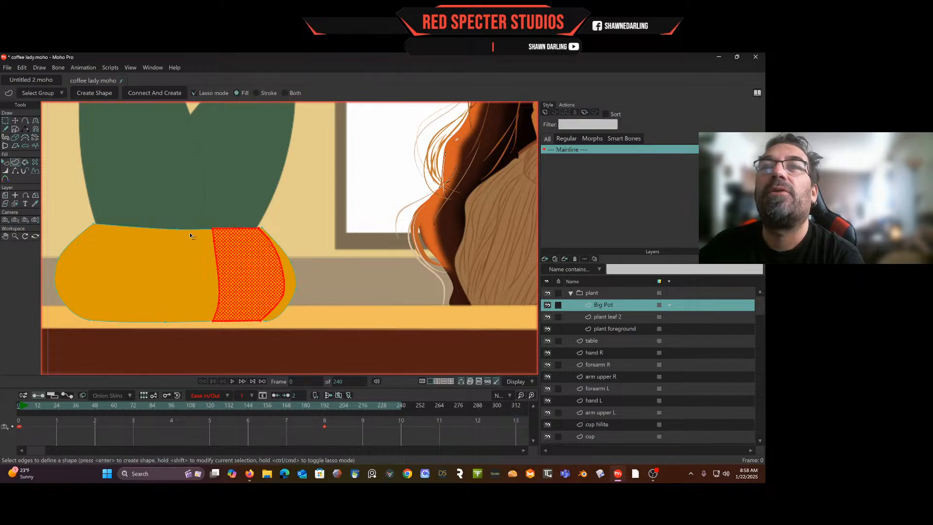
left_click(100, 93)
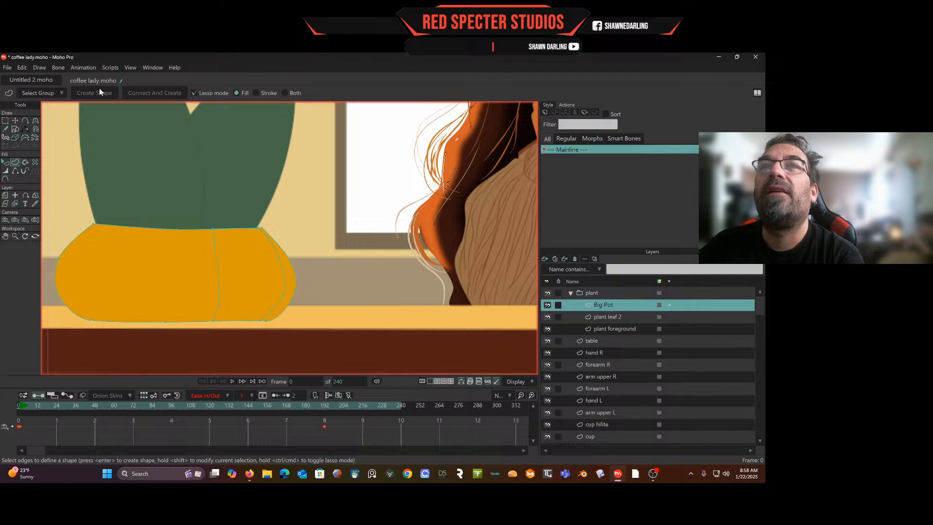
left_click(217, 257)
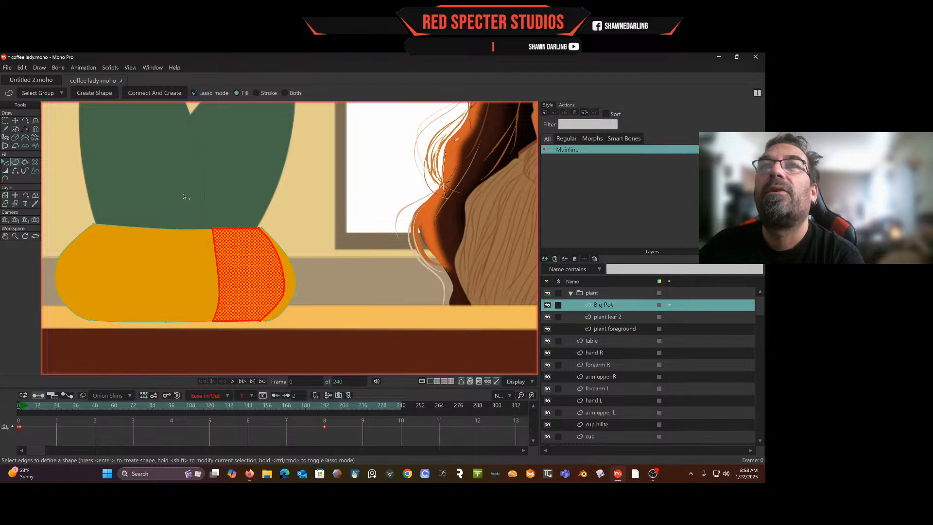
left_click(100, 94)
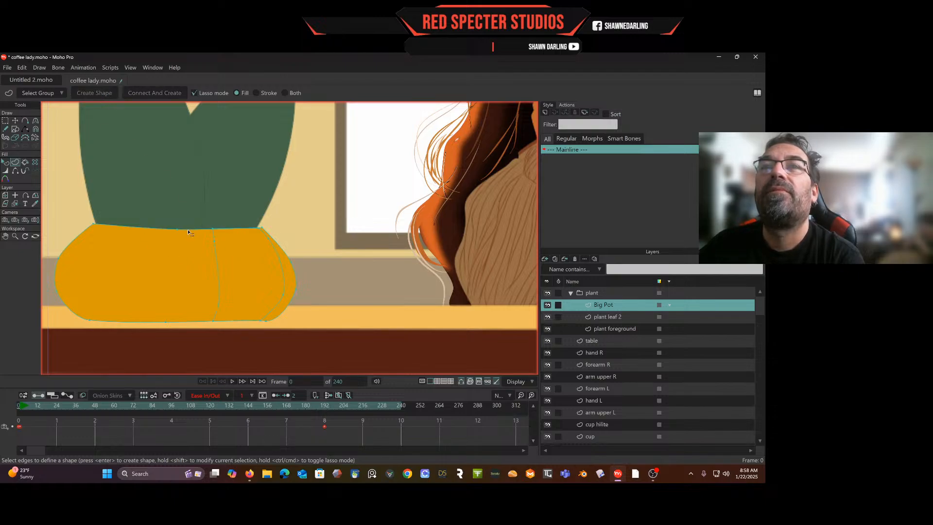
Set the highlight shape's fill colour to light orange FFC742 and deselect the shape.
left_click(5, 163)
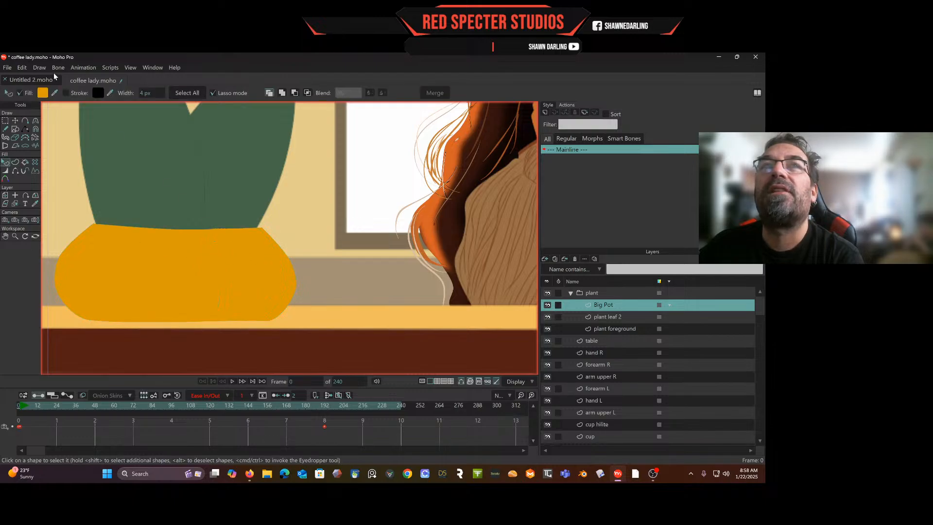
left_click(43, 93)
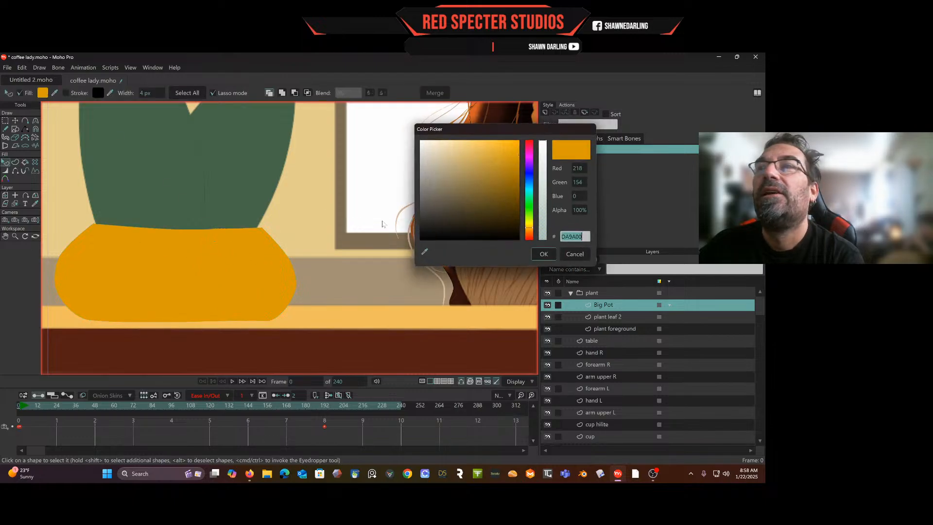
left_click(497, 142)
left_click(495, 143)
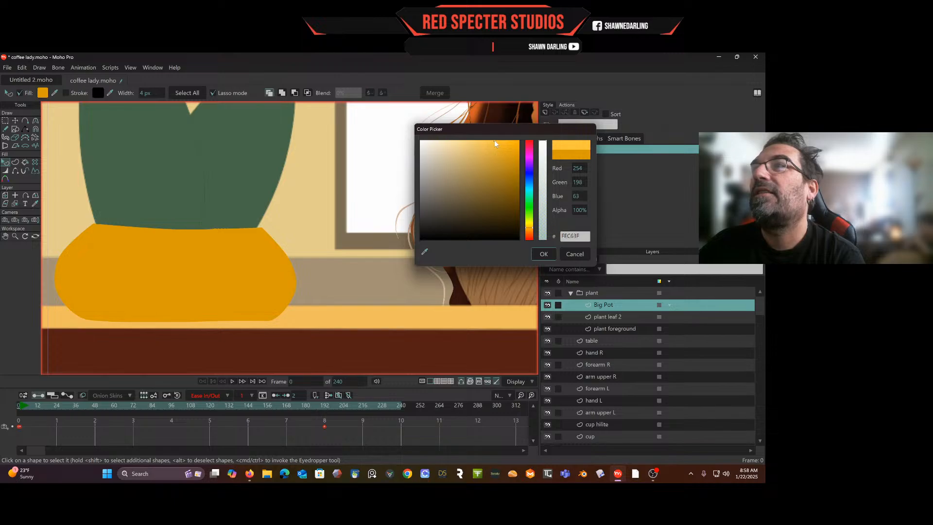
left_click(544, 254)
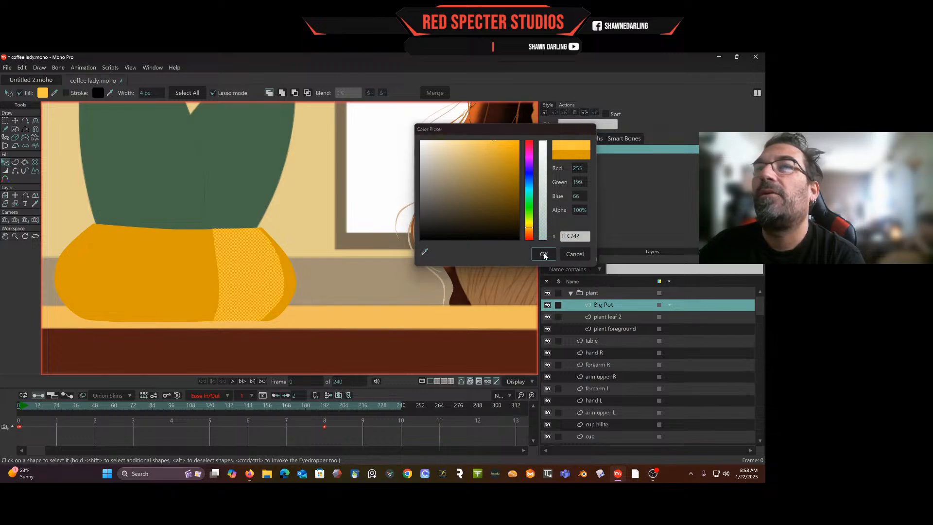
left_click(6, 122)
left_click(319, 236)
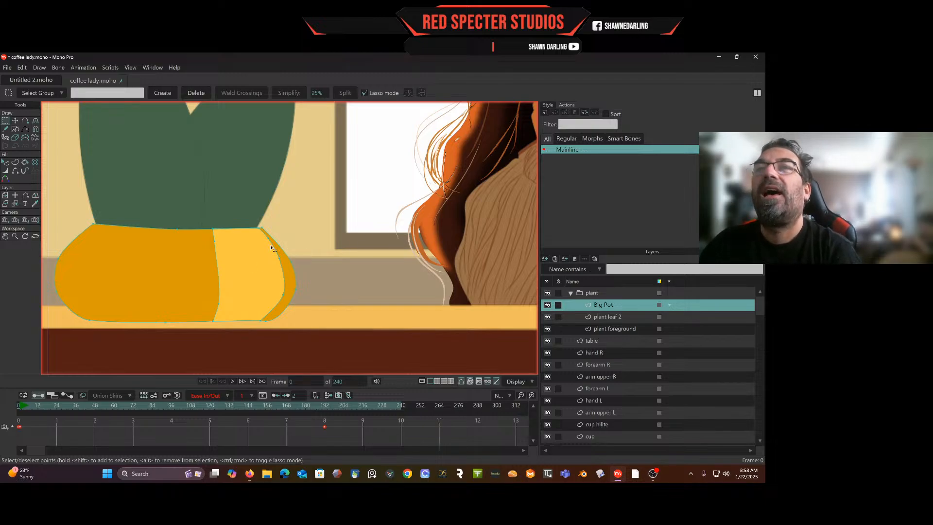
left_click(17, 121)
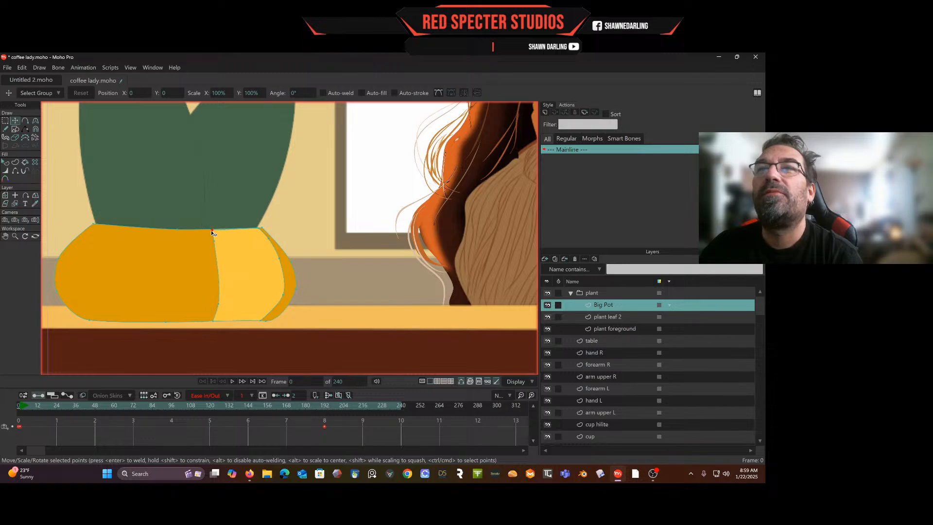
Lower the highlight shape's two upper corner points slightly below the pot's rim.
left_click_drag(213, 230, 214, 236)
left_click_drag(263, 228, 261, 235)
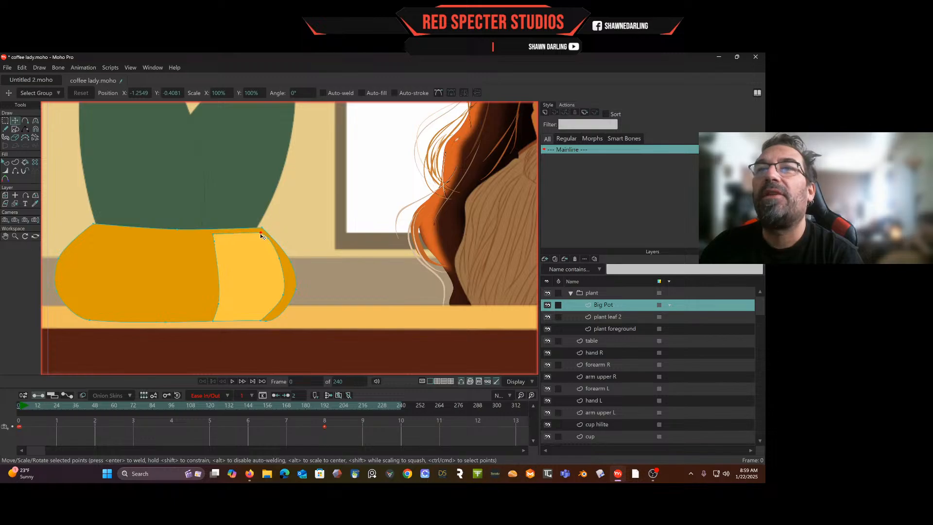
left_click(243, 237)
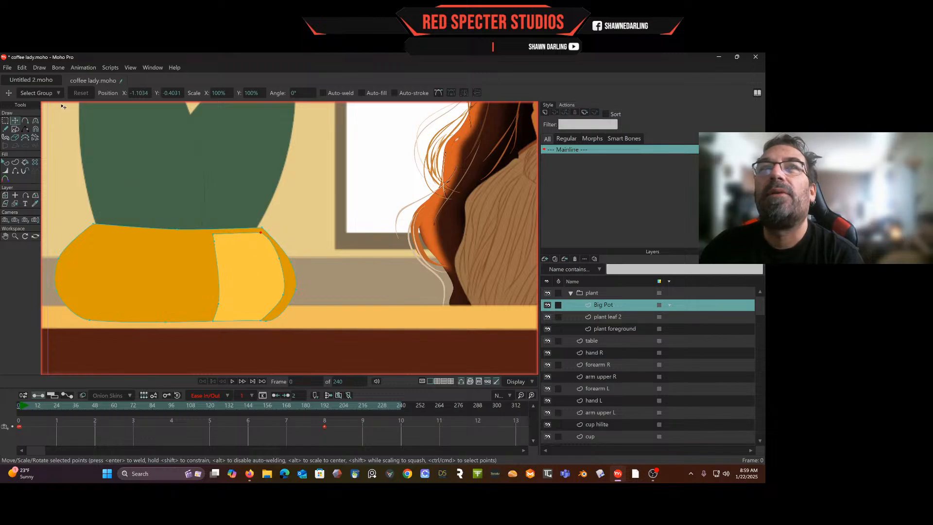
Apply a Soft Edge effect with a 1 px blur radius to the pot's light orange highlight and deselect it.
left_click(6, 162)
left_click(255, 257)
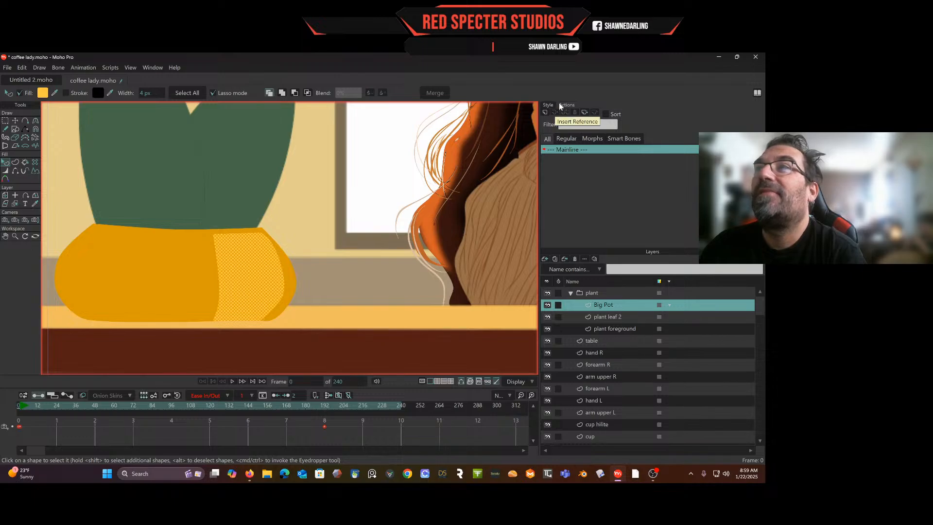
left_click(549, 105)
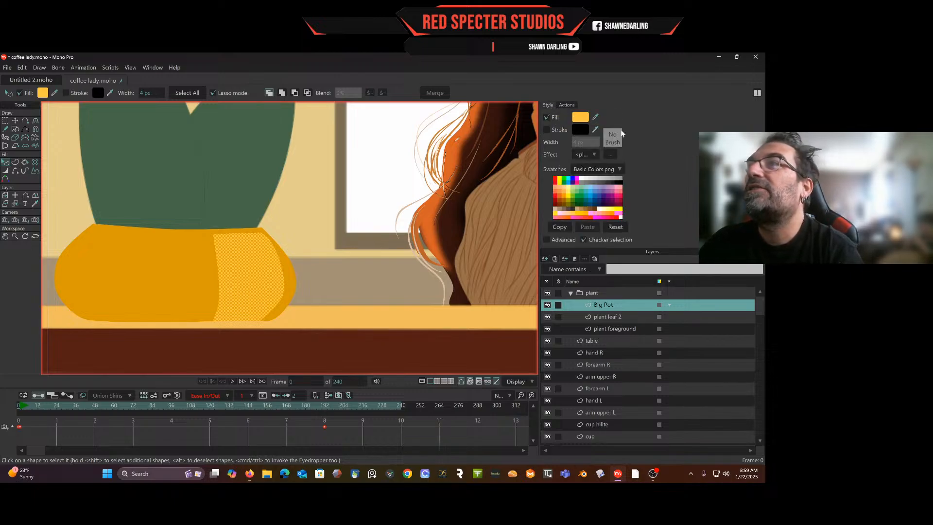
left_click(591, 155)
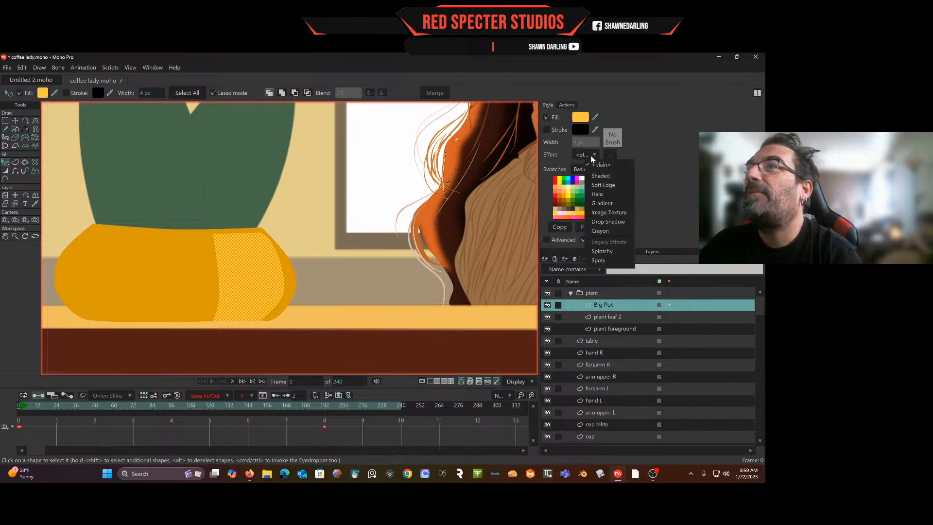
left_click(602, 186)
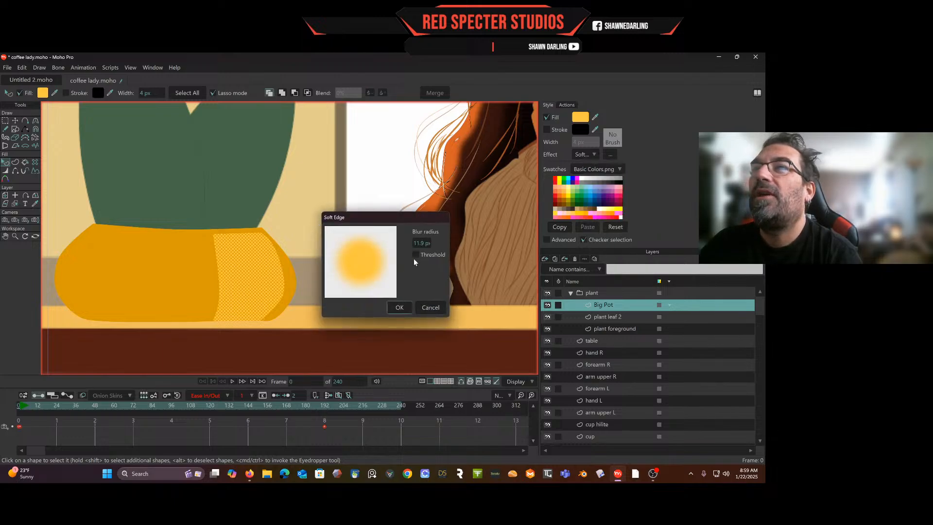
left_click_drag(433, 237, 385, 260)
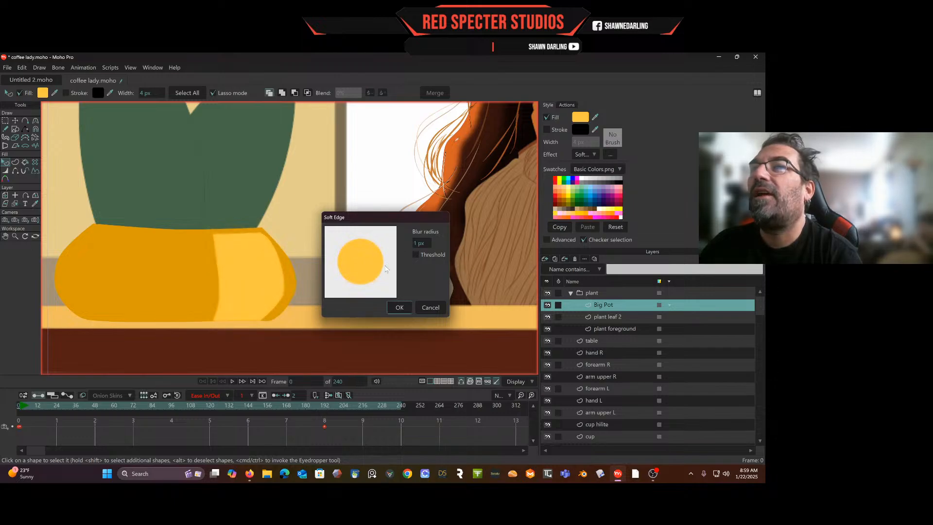
left_click(400, 307)
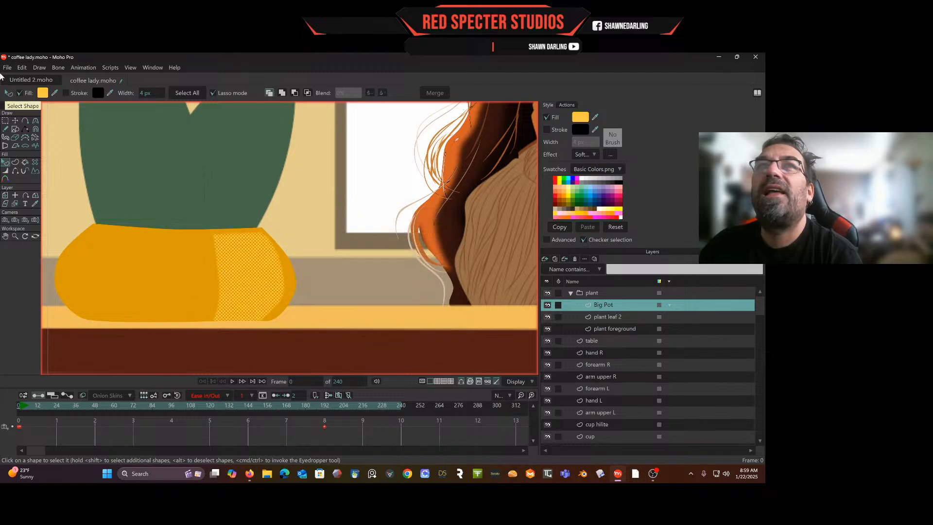
left_click(58, 239)
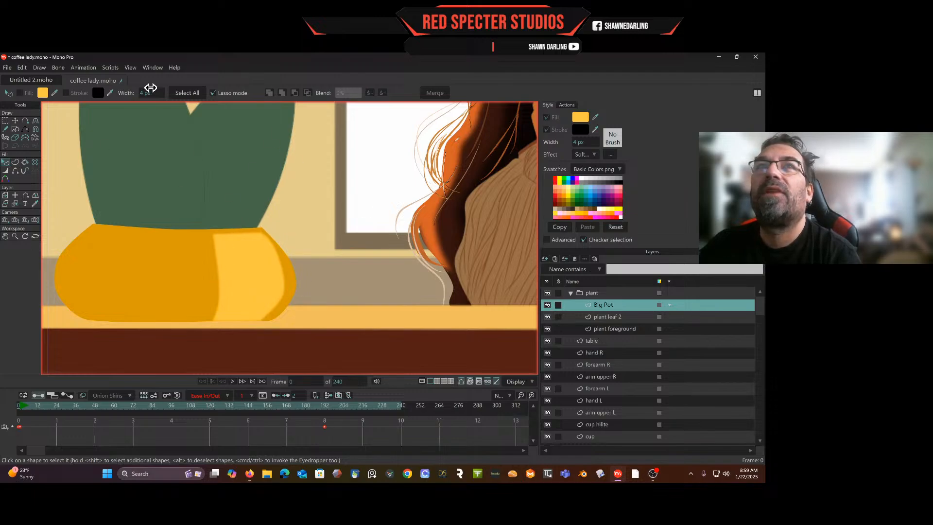
Draw the inner edge of a rim-light outline with Add Point, curving from the pot's right rim corner down to its base.
left_click(25, 120)
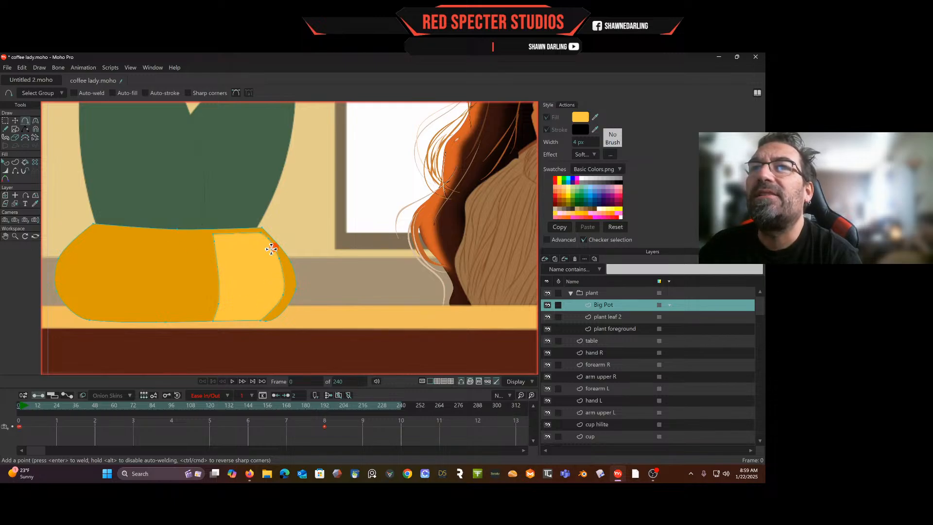
scroll(272, 249, "up", 4)
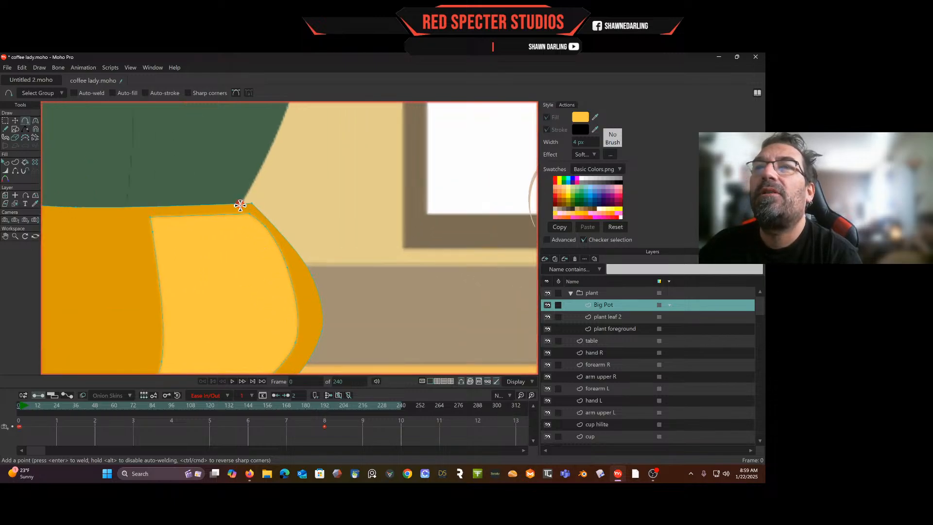
left_click(240, 204)
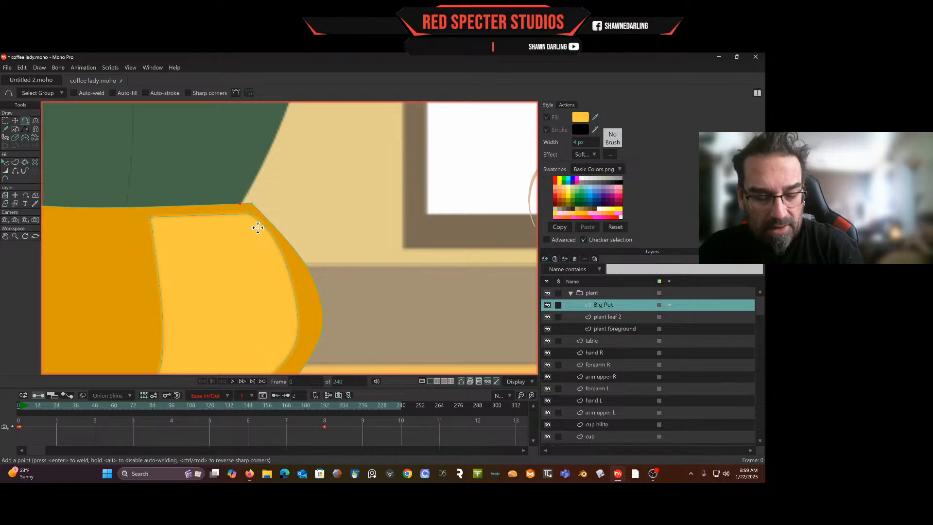
left_click_drag(240, 204, 234, 195)
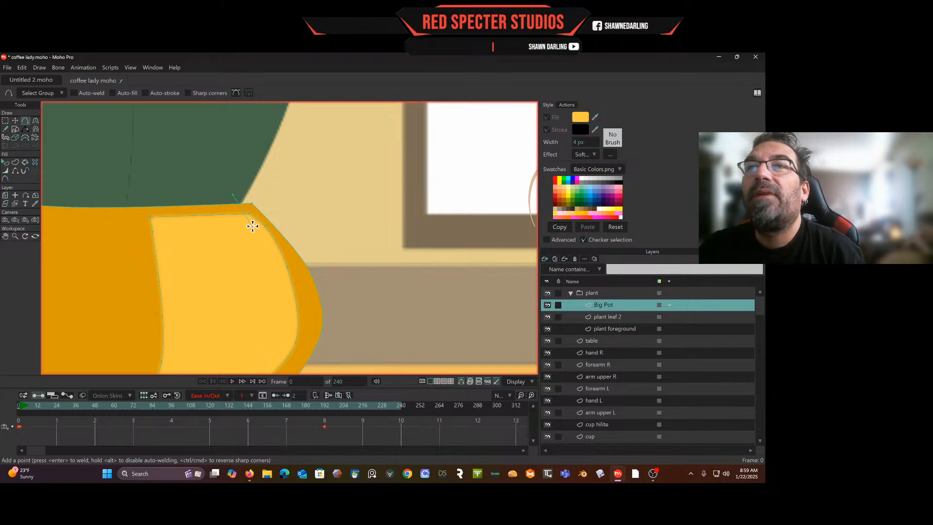
left_click_drag(252, 226, 259, 228)
mouse_move(280, 283)
left_mouse_down()
mouse_move(287, 296)
mouse_move(291, 160)
left_mouse_up()
mouse_move(287, 189)
left_mouse_down()
mouse_move(286, 219)
mouse_move(292, 203)
mouse_move(248, 268)
left_mouse_up()
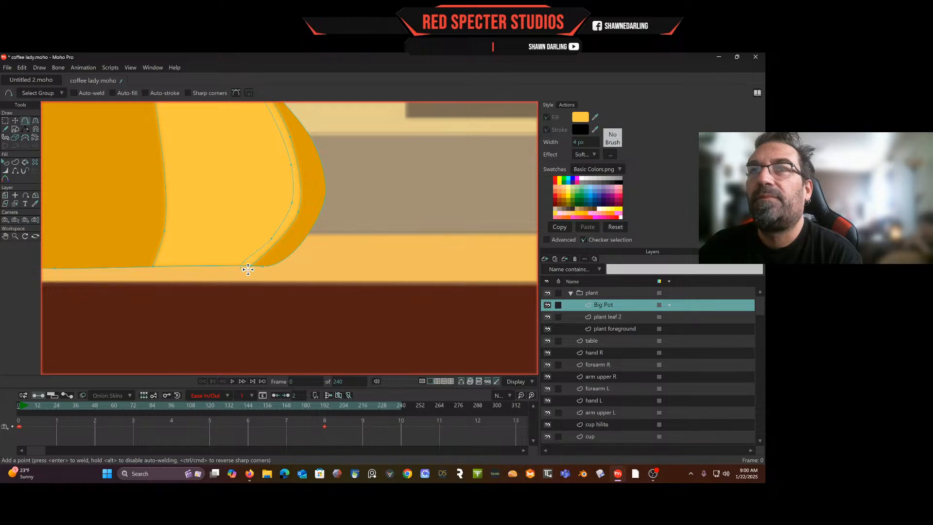
Continue the rim-light outline up just outside the pot's right edge and weld it closed at the starting point, using Auto-weld only for closing.
left_click(280, 268)
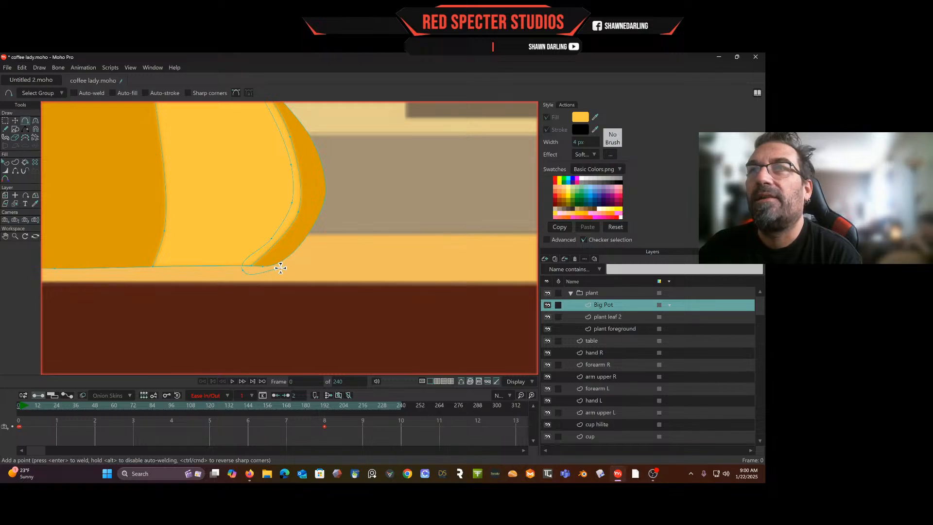
left_click(301, 250)
left_click(333, 199)
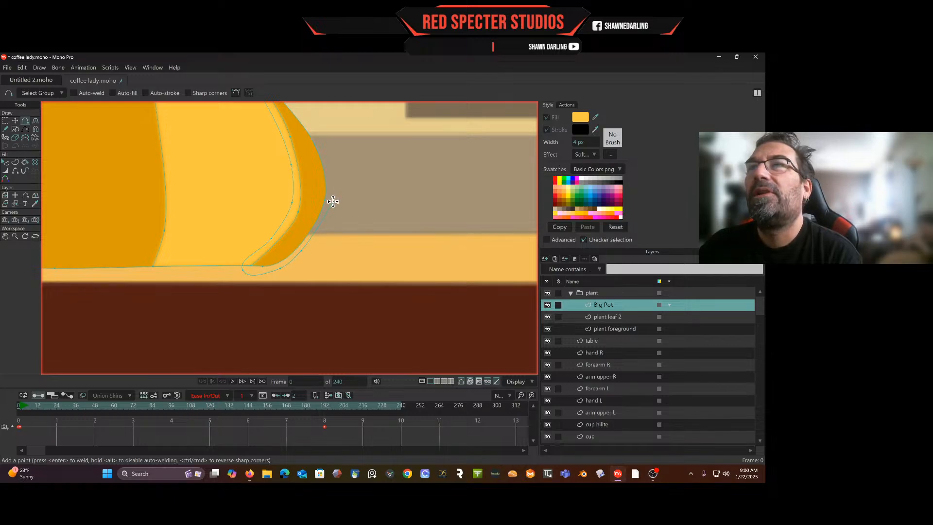
left_click(323, 140)
left_click_drag(323, 140, 341, 230)
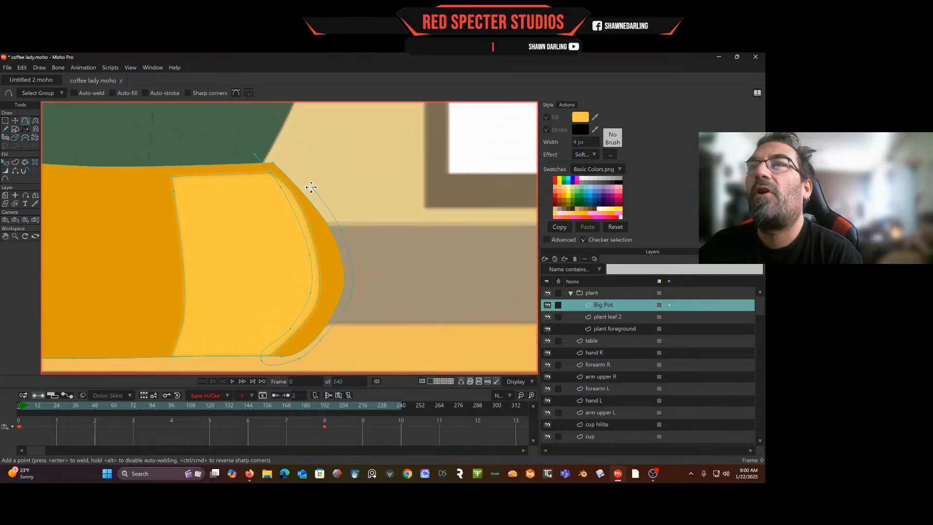
left_click(310, 188)
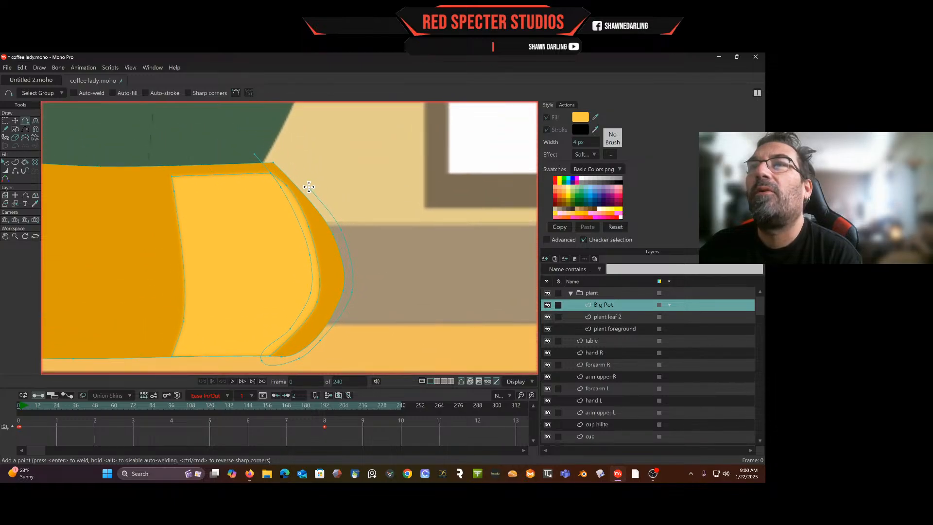
left_click(274, 153)
left_click(253, 154)
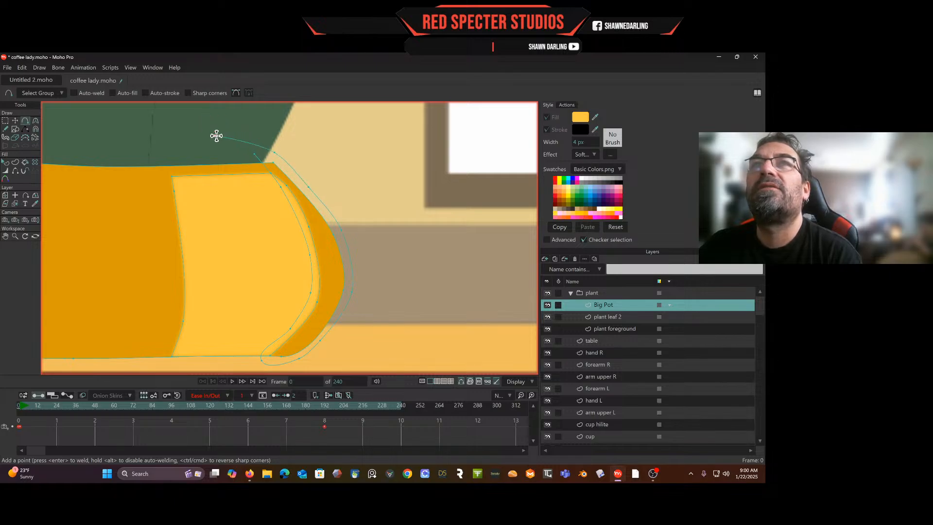
left_click(74, 93)
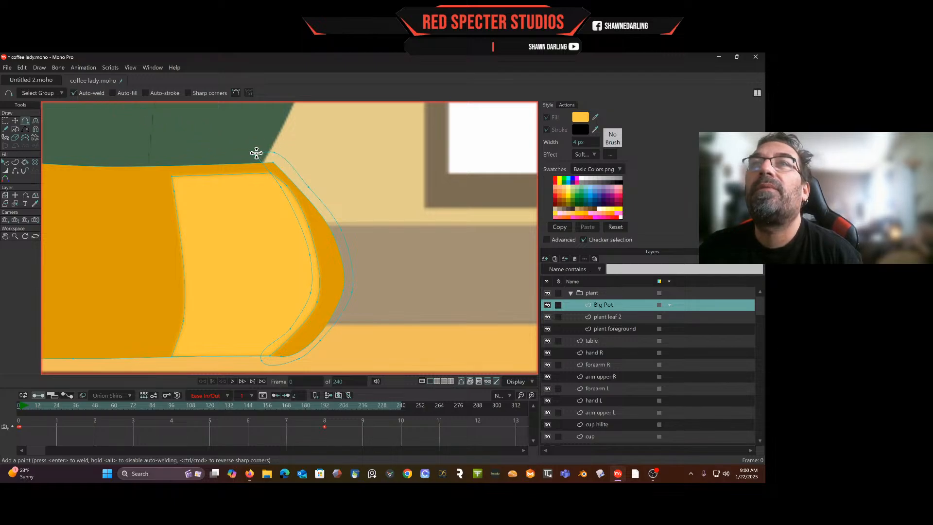
left_click(74, 91)
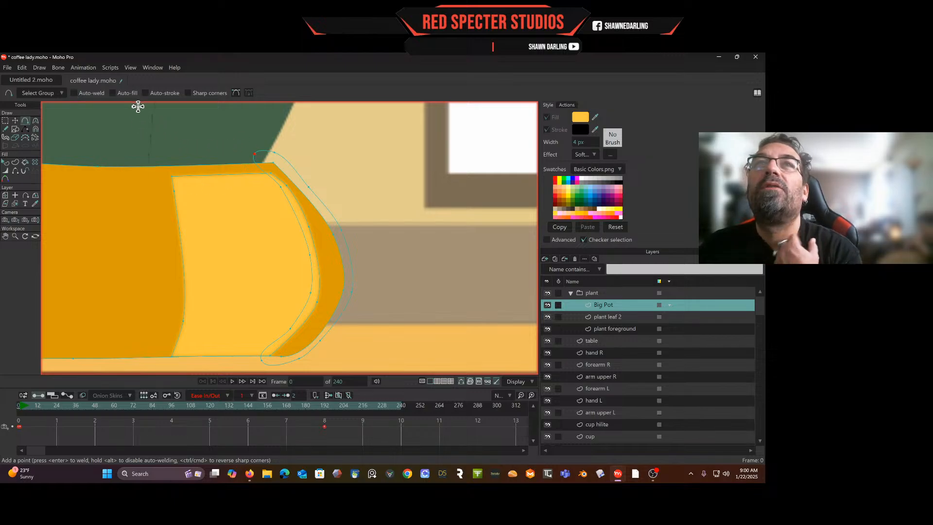
Peak the rim-light outline's two upper points near the pot's rim with the Curvature tool.
left_click(36, 120)
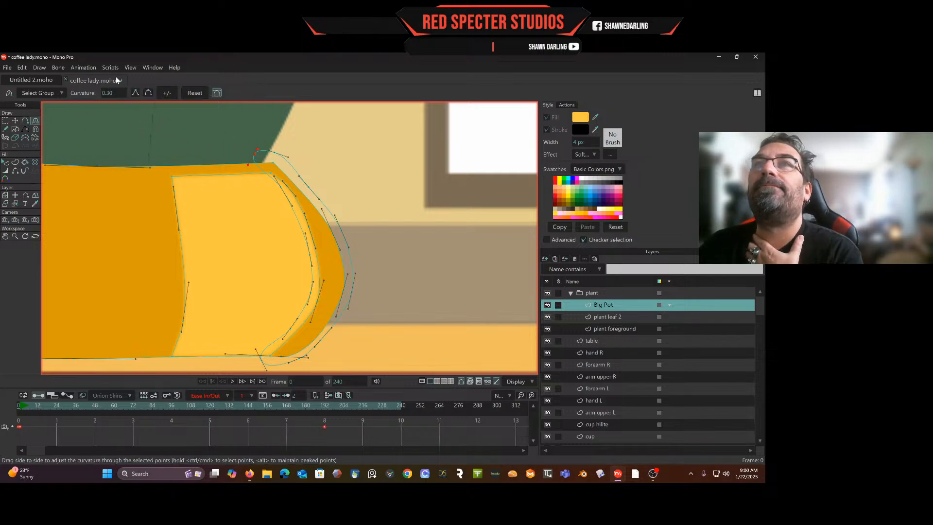
left_click(136, 94)
left_click(274, 152)
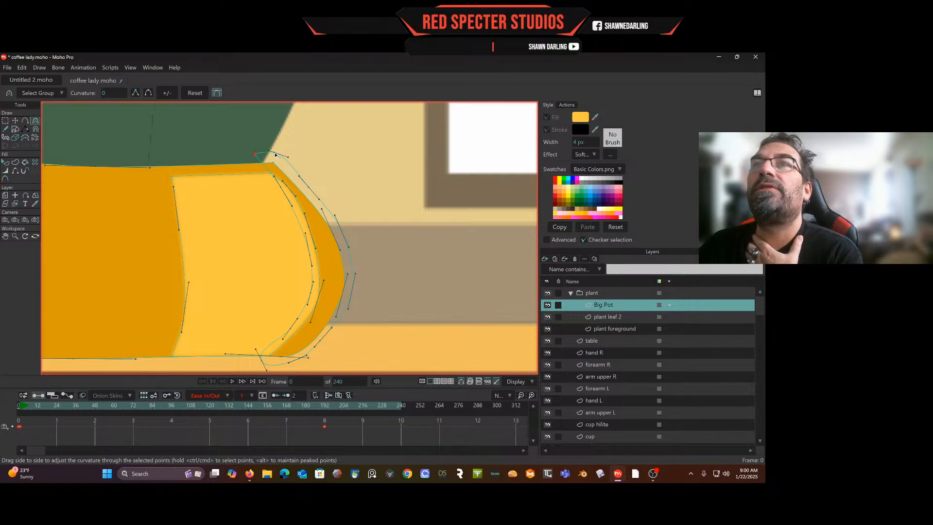
left_click(136, 93)
scroll(243, 135, "down", 4)
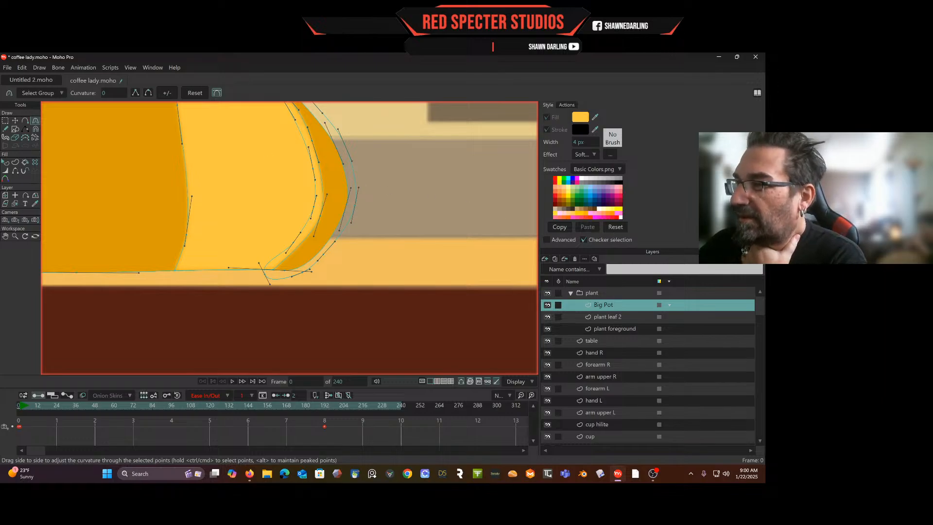
Peak the rim-light outline's two lower points at the pot's base with the Curvature tool.
key("alt+Tab")
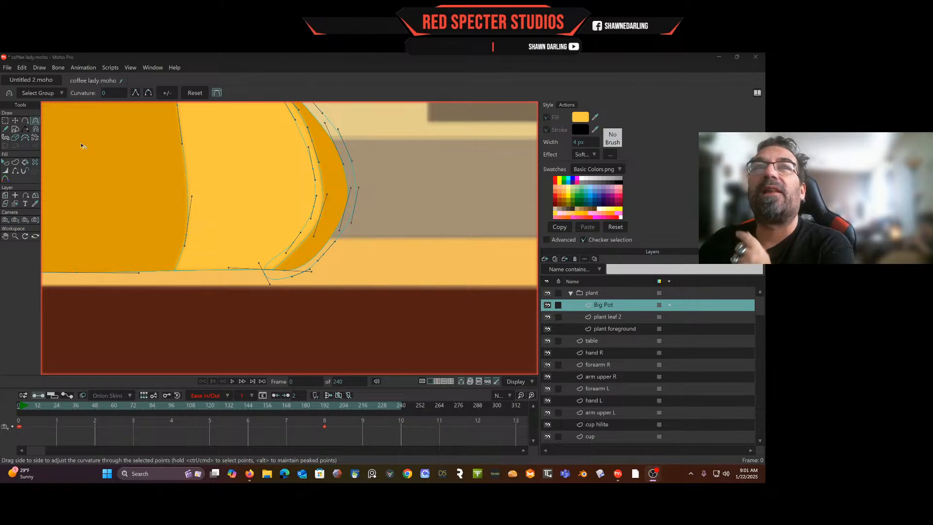
left_click(5, 122)
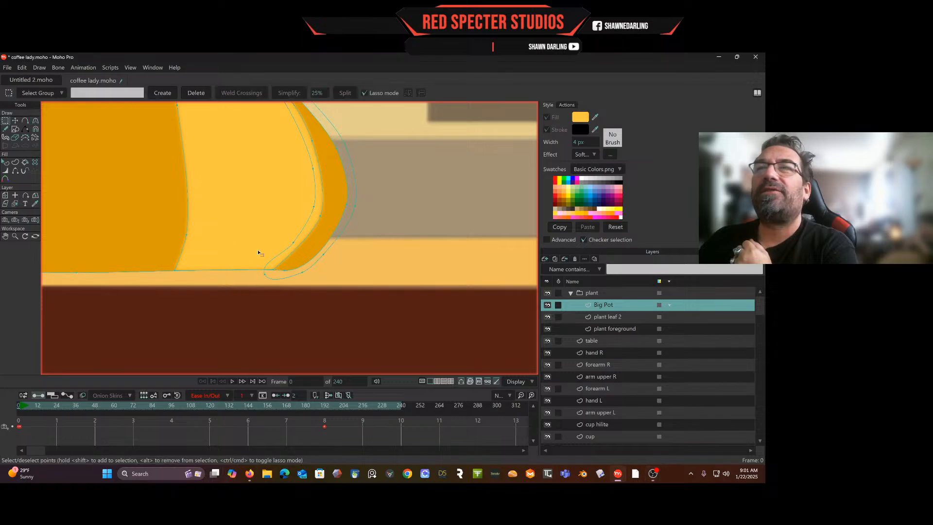
left_click(265, 275)
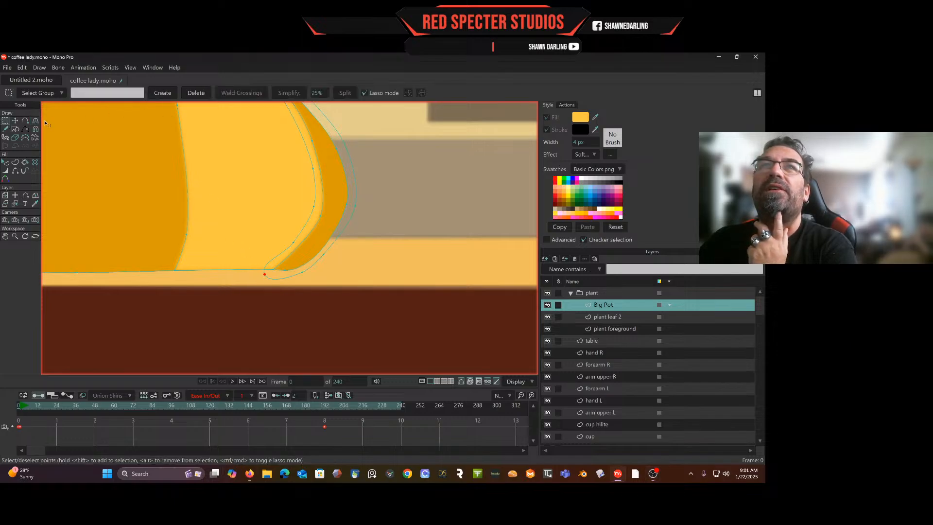
left_click(36, 122)
left_click(137, 94)
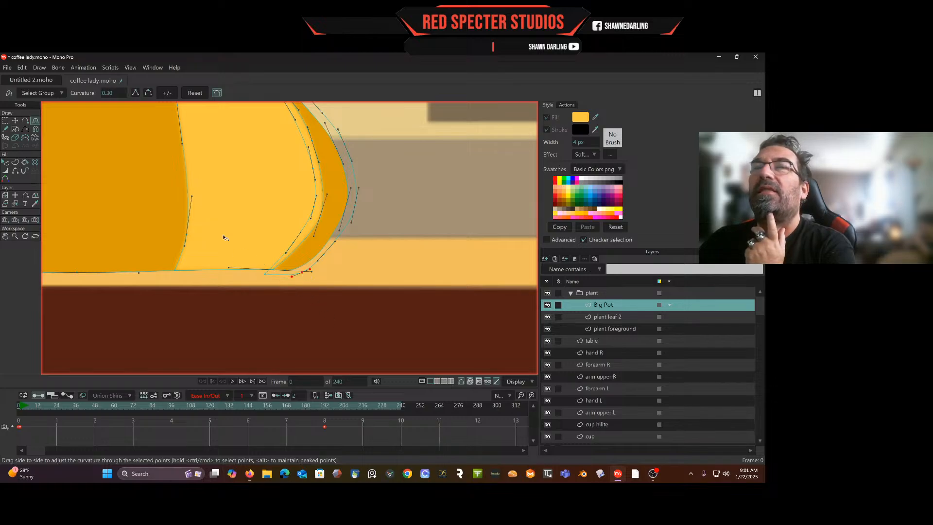
left_click(135, 93)
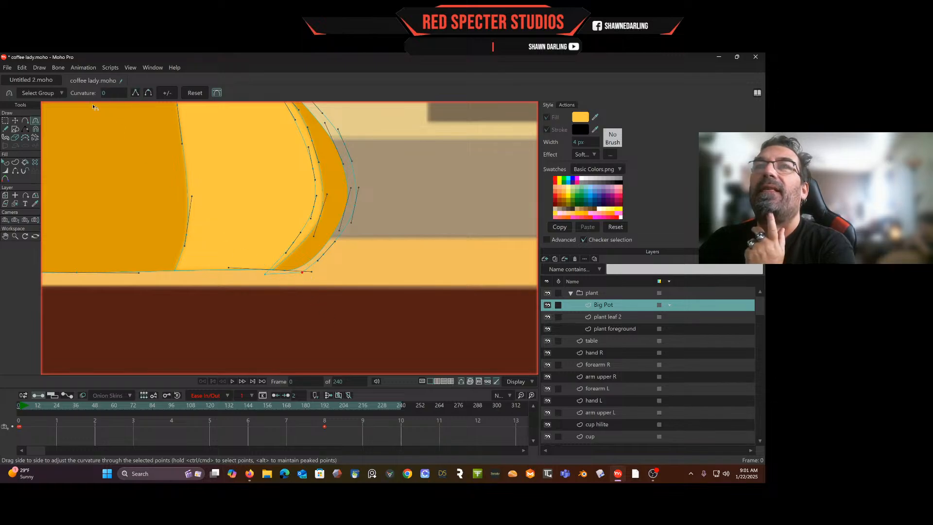
Select the closed rim-light outline along the pot's right edge and create a fill-only shape from it.
left_click(6, 120)
left_click(15, 162)
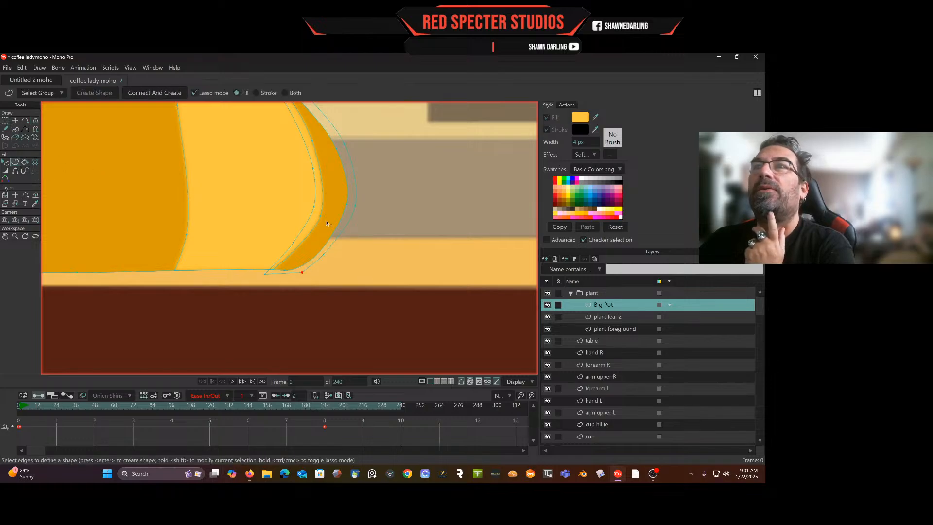
left_click(354, 213)
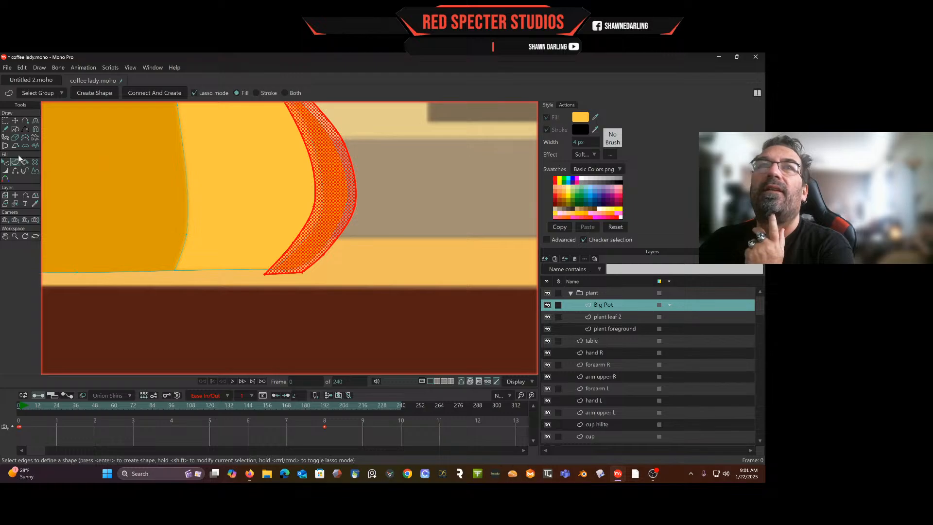
left_click(95, 92)
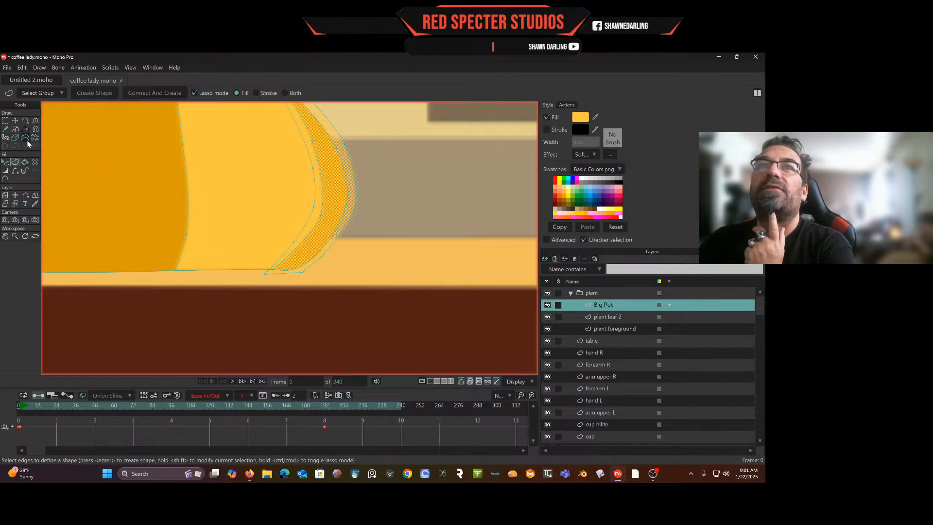
Set the rim-light shape's fill colour to near-white F9F9F9.
left_click(5, 163)
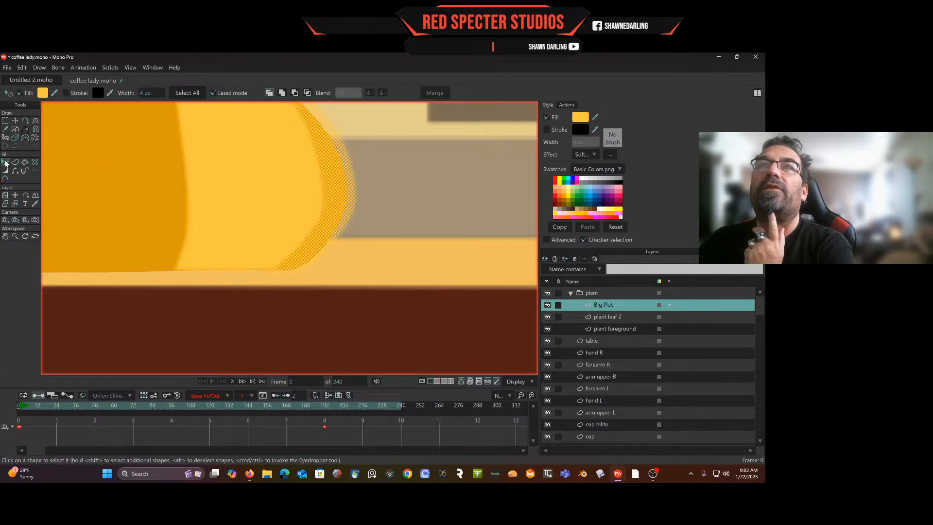
left_click(42, 93)
left_click(421, 145)
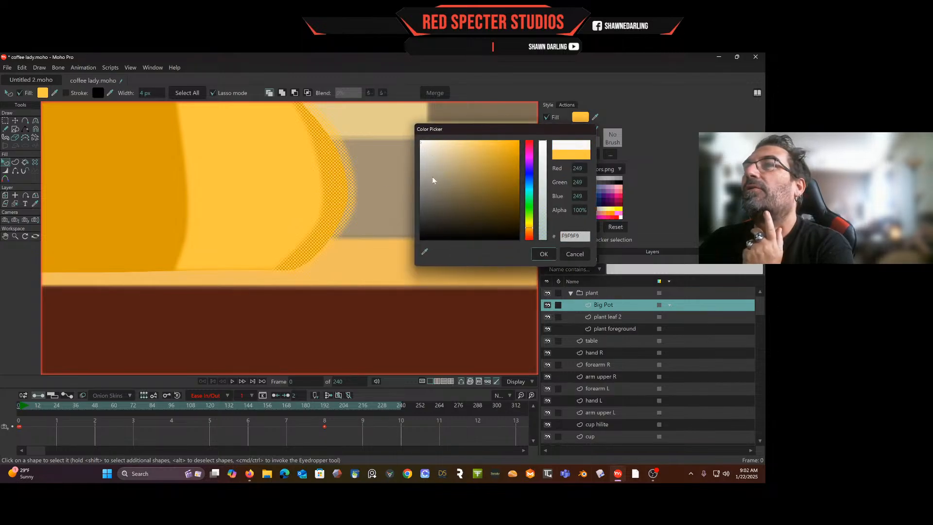
left_click(544, 254)
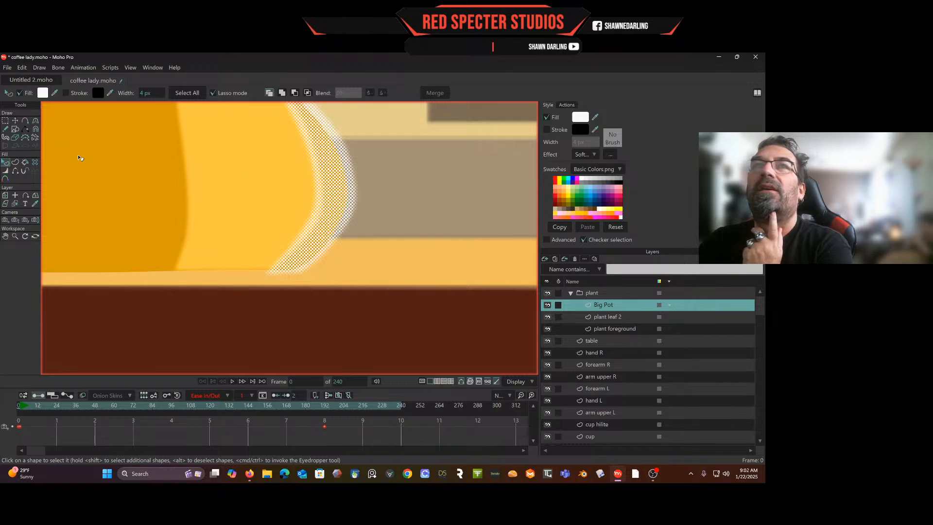
Remove the Soft Edge effect from the near-white rim-light shape by setting its effect to plain.
left_click(5, 121)
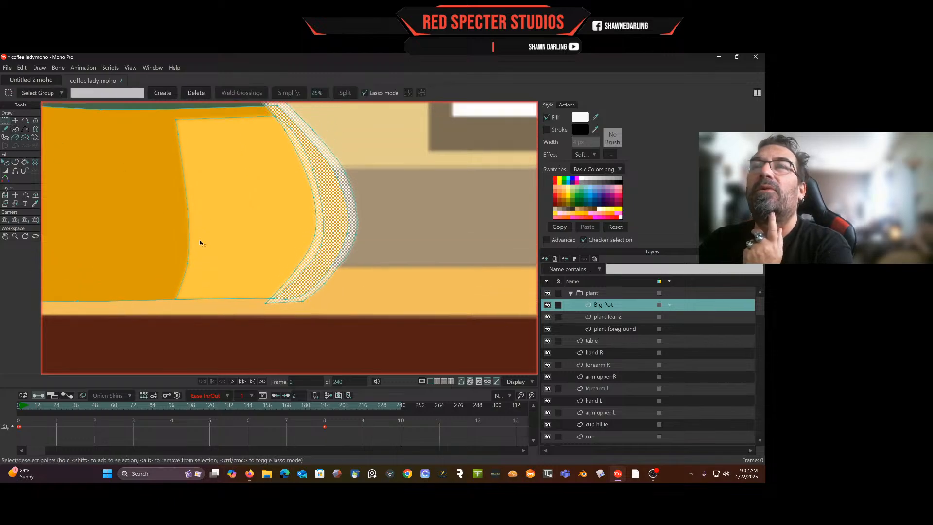
left_click_drag(199, 242, 206, 272)
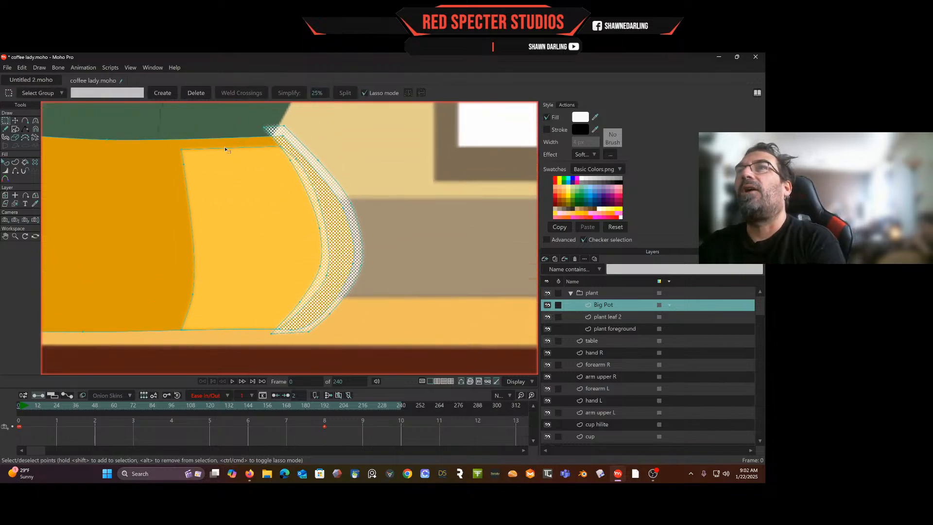
left_click(590, 154)
left_click(593, 168)
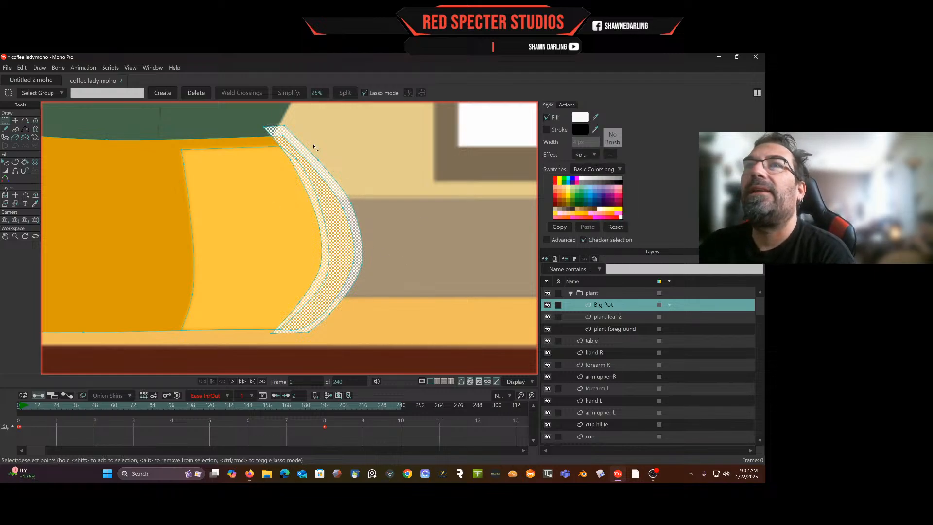
Pull the rim light's outer, rim and base points inward with Transform Points to follow the pot's right contour.
left_click(15, 121)
left_click(282, 131)
mouse_move(282, 131)
left_mouse_down()
mouse_move(285, 139)
mouse_move(271, 131)
mouse_move(275, 139)
left_mouse_up()
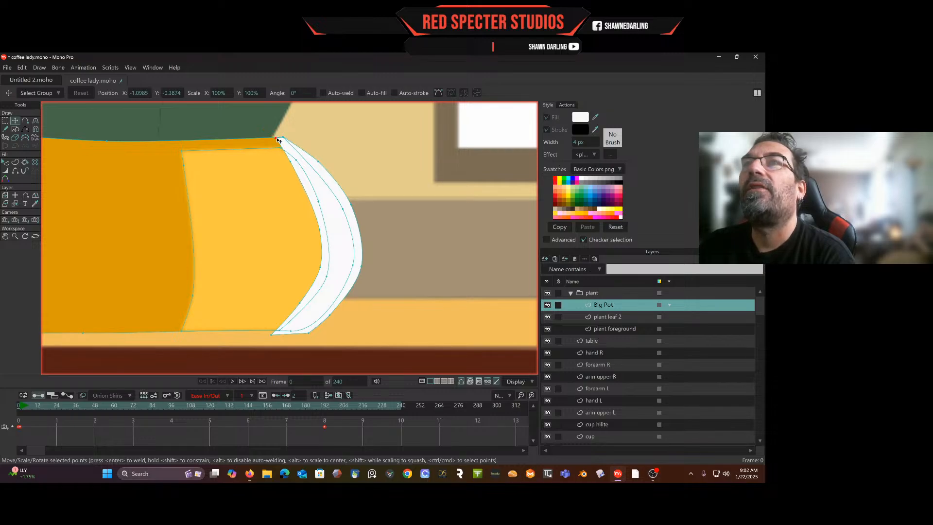
left_click_drag(321, 166, 346, 214)
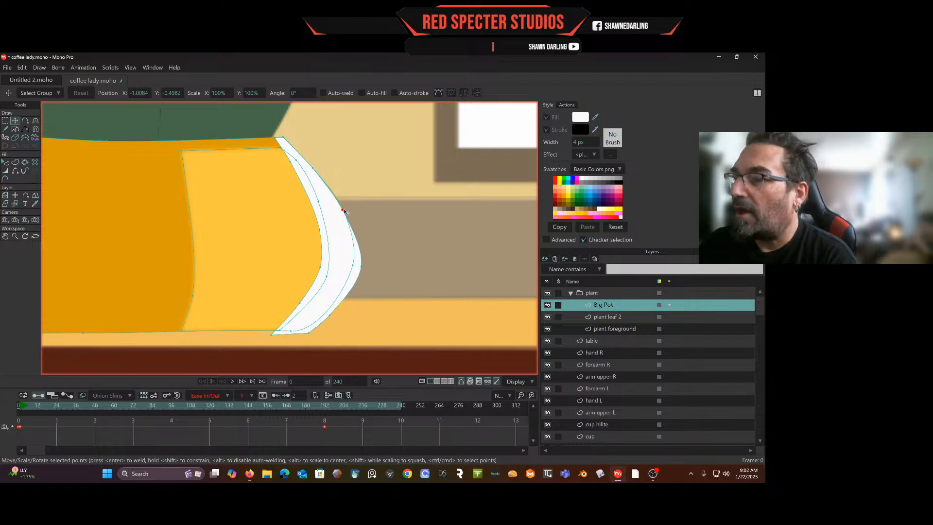
left_click_drag(361, 269, 354, 266)
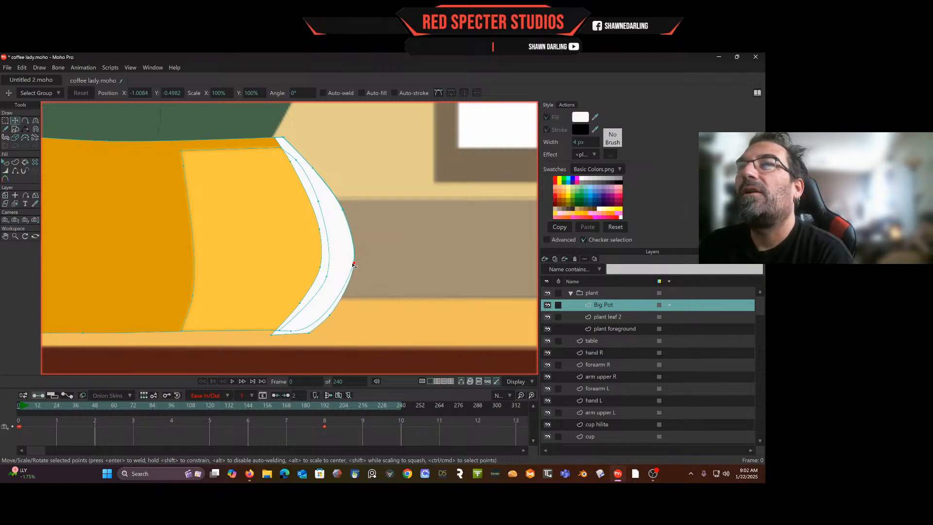
left_click_drag(330, 320, 280, 332)
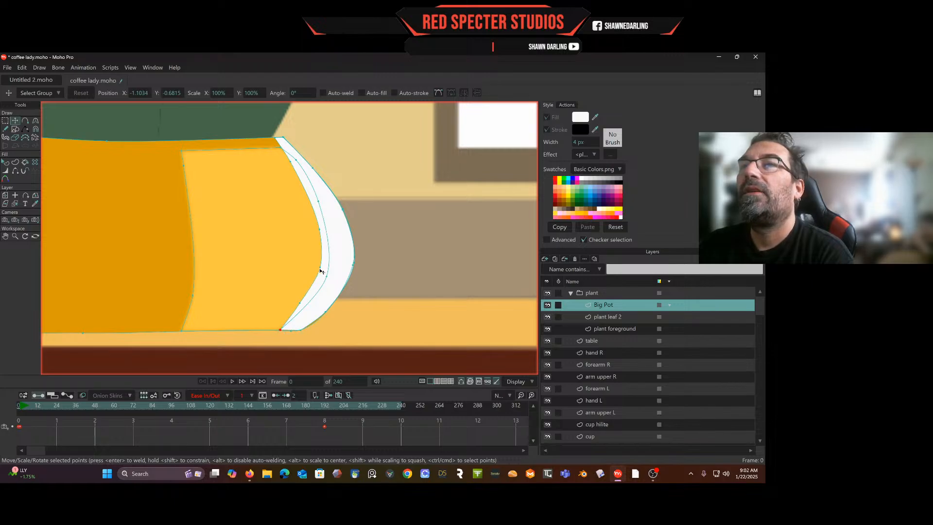
Align the points along the rim light's inner edge with the right edge of the yellow highlight.
left_click_drag(321, 271, 305, 307)
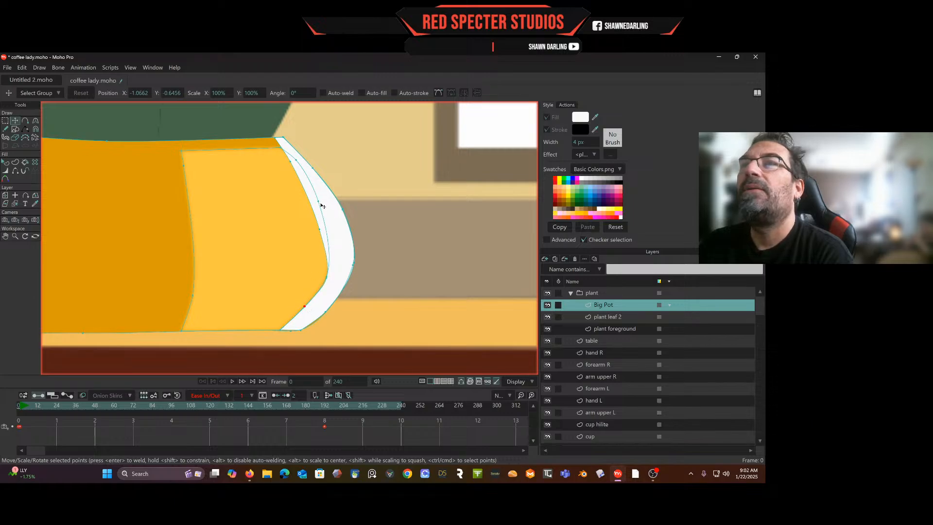
left_click_drag(321, 205, 315, 211)
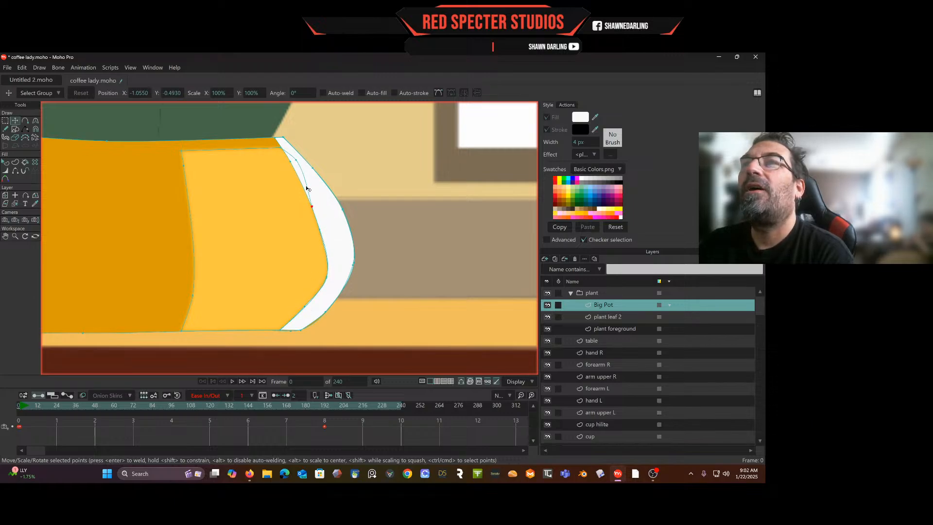
left_click_drag(297, 165, 292, 168)
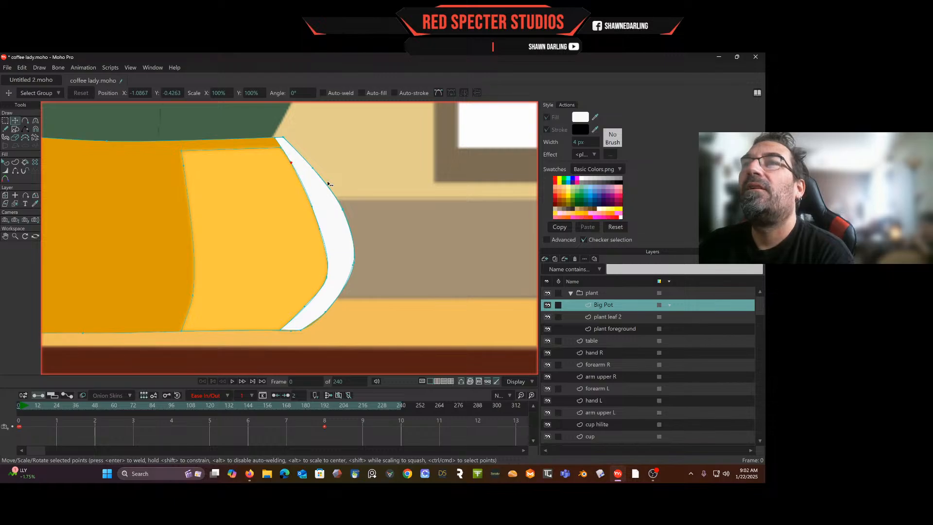
scroll(374, 192, "down", 5)
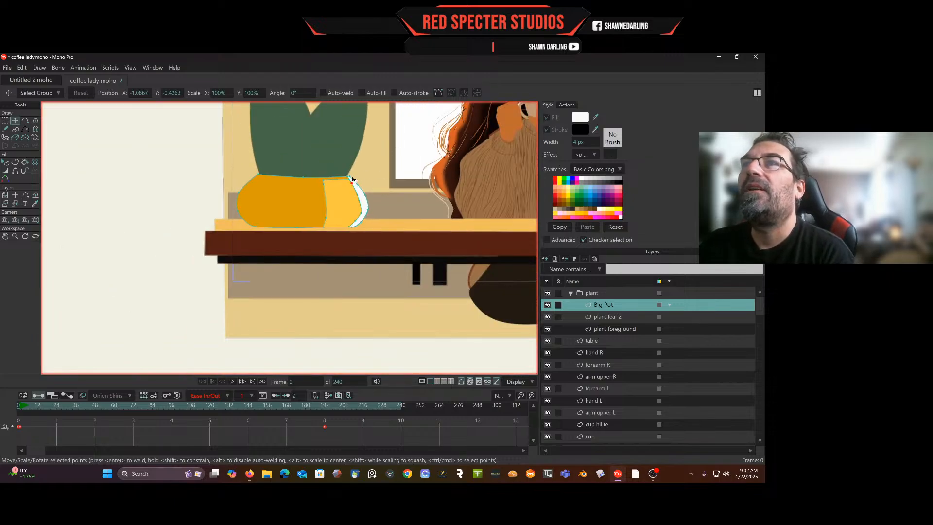
scroll(359, 169, "up", 1)
left_click_drag(337, 195, 349, 189)
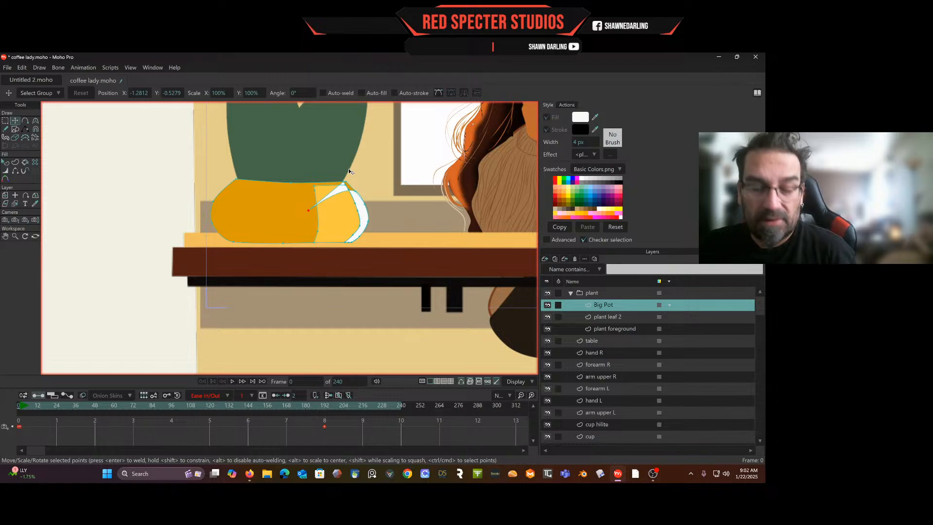
Narrow the rim light's upper end near the pot's rim and move the highlight's upper right corner against it.
scroll(363, 187, "up", 3)
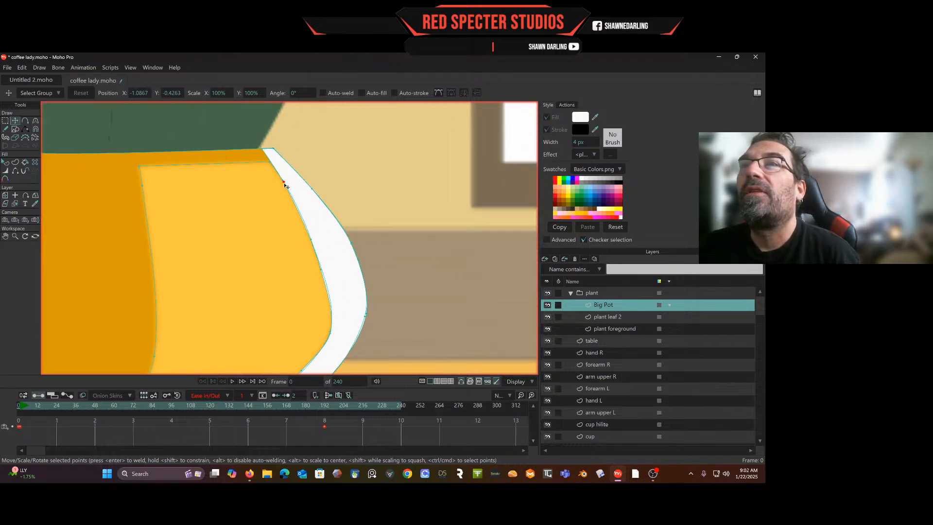
left_click_drag(286, 185, 294, 185)
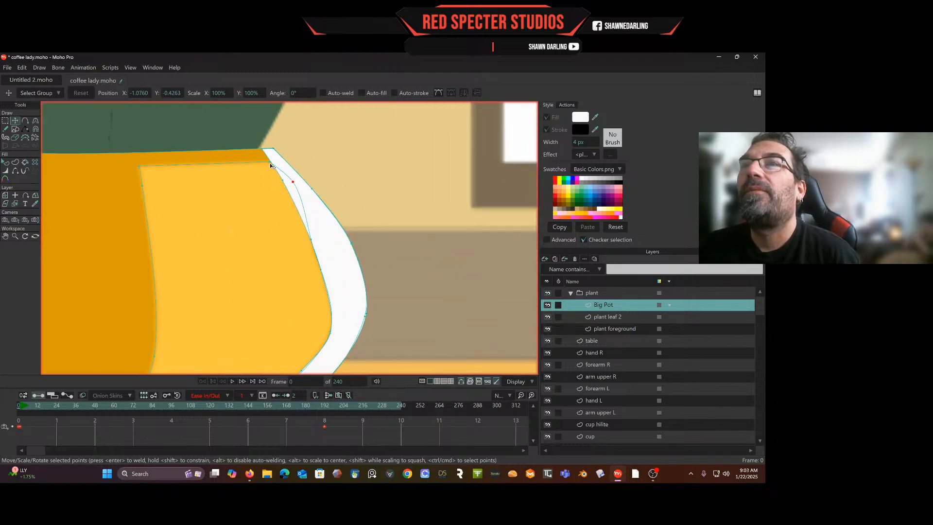
left_click_drag(287, 183, 298, 183)
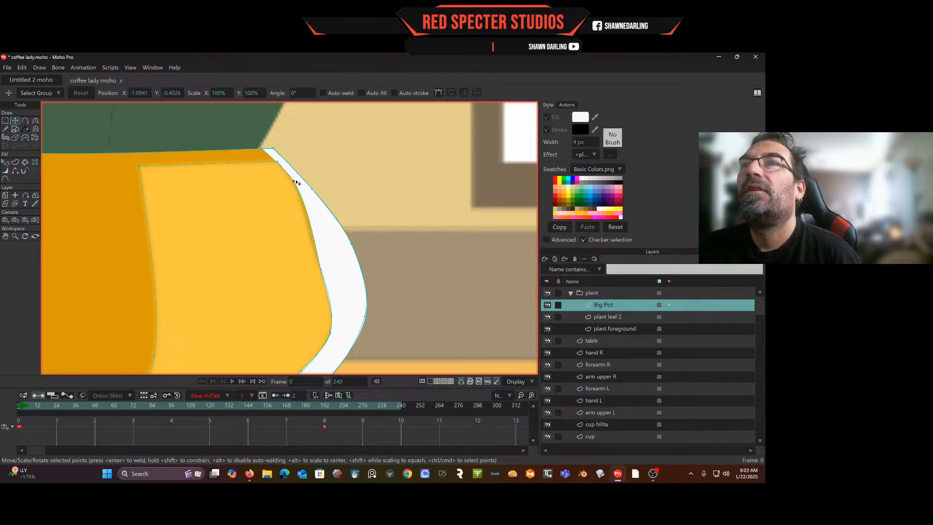
left_click(269, 148)
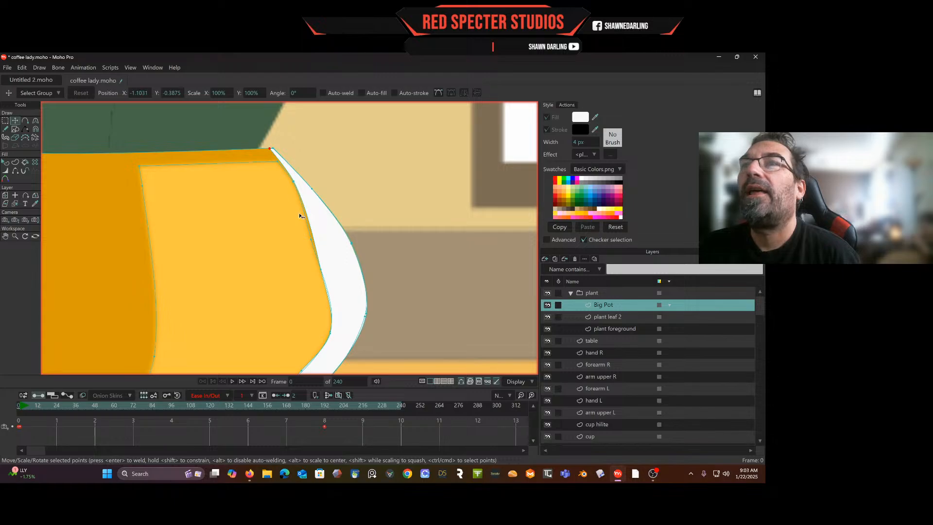
Pull the rim light's inner-edge points outward down to the pot's base to make it a thin, tapering sliver.
left_click_drag(322, 272, 347, 265)
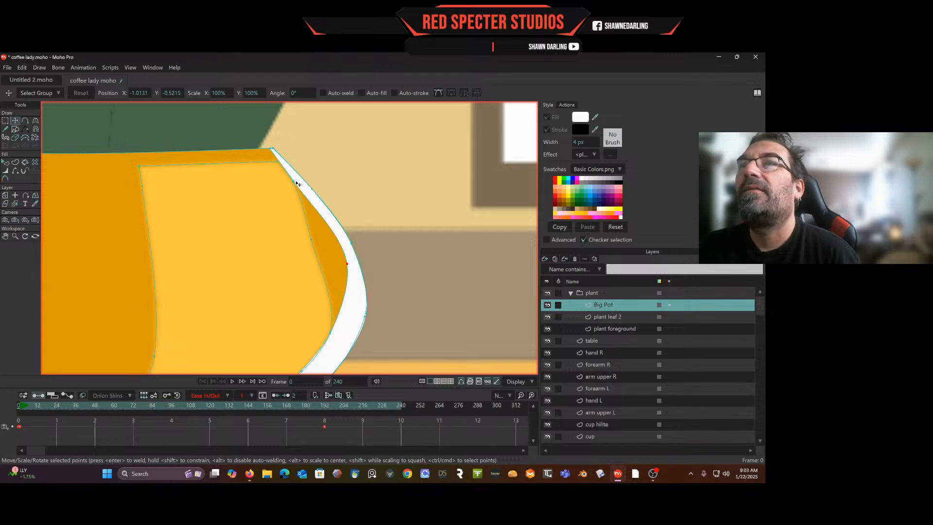
left_click_drag(296, 183, 300, 183)
left_click_drag(357, 269, 354, 179)
left_click_drag(333, 249, 351, 253)
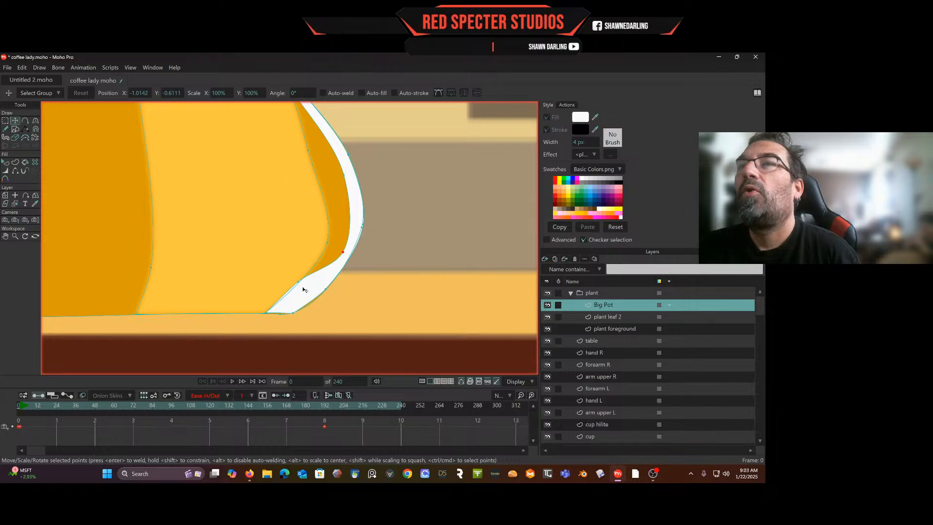
left_click_drag(304, 286, 323, 292)
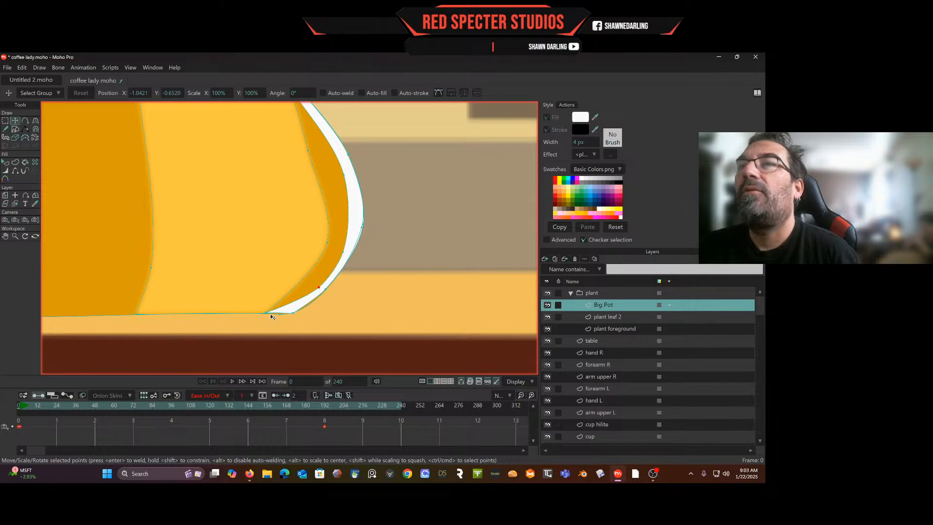
left_click_drag(270, 314, 296, 314)
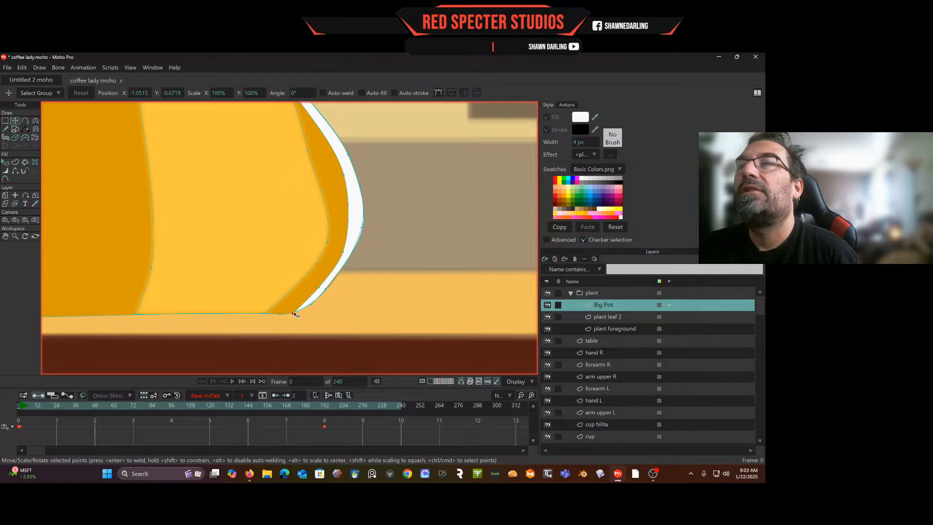
Move the yellow highlight's right-edge and bottom corner points outward to meet the thinned rim light, and clear the point selection.
left_click(333, 283)
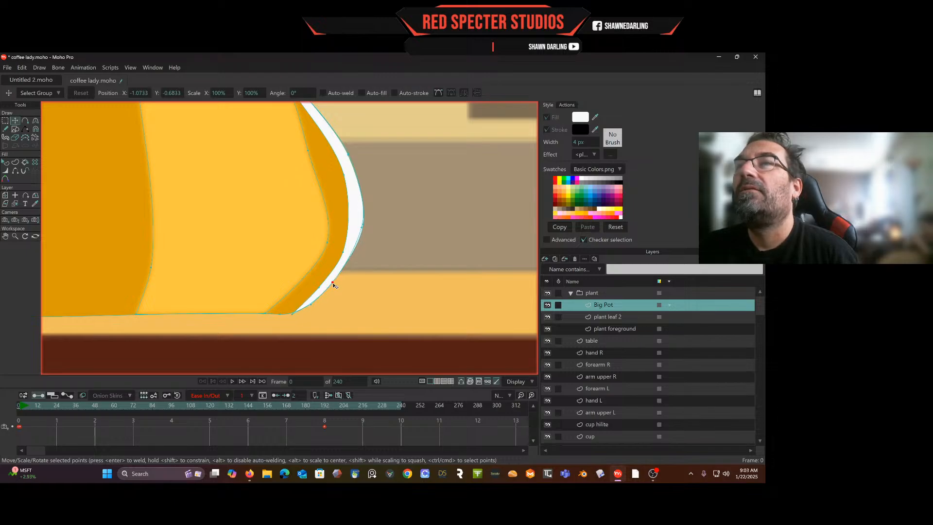
mouse_move(344, 252)
left_mouse_down()
mouse_move(352, 228)
mouse_move(346, 241)
left_mouse_up()
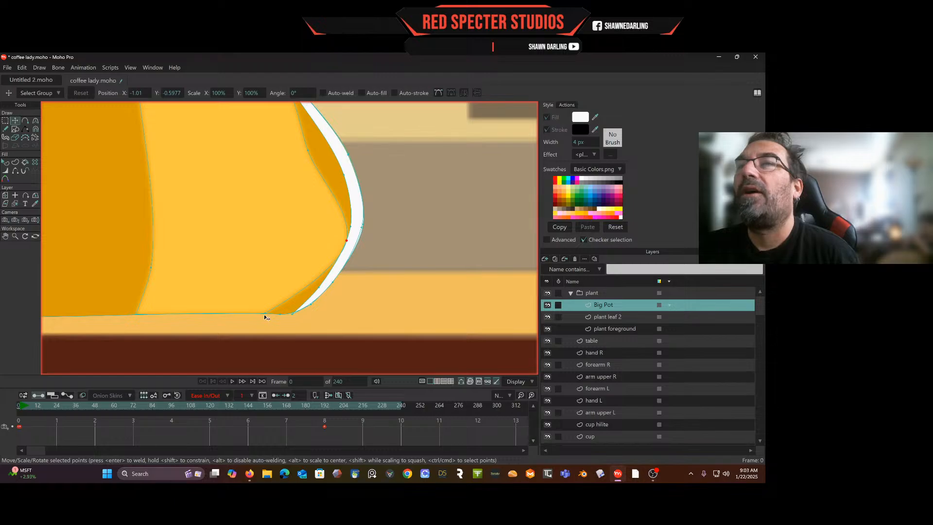
left_click_drag(264, 314, 294, 316)
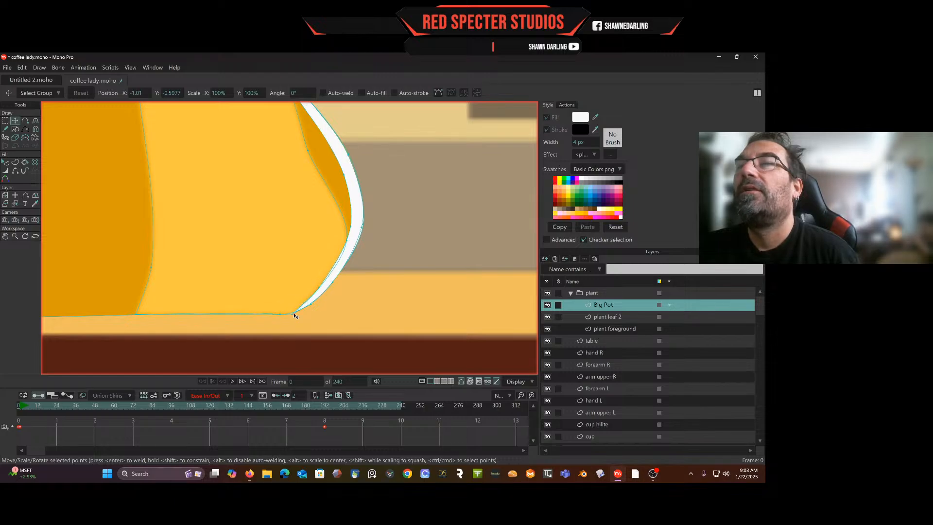
mouse_move(325, 145)
left_mouse_down()
mouse_move(309, 246)
mouse_move(322, 236)
mouse_move(337, 271)
left_mouse_up()
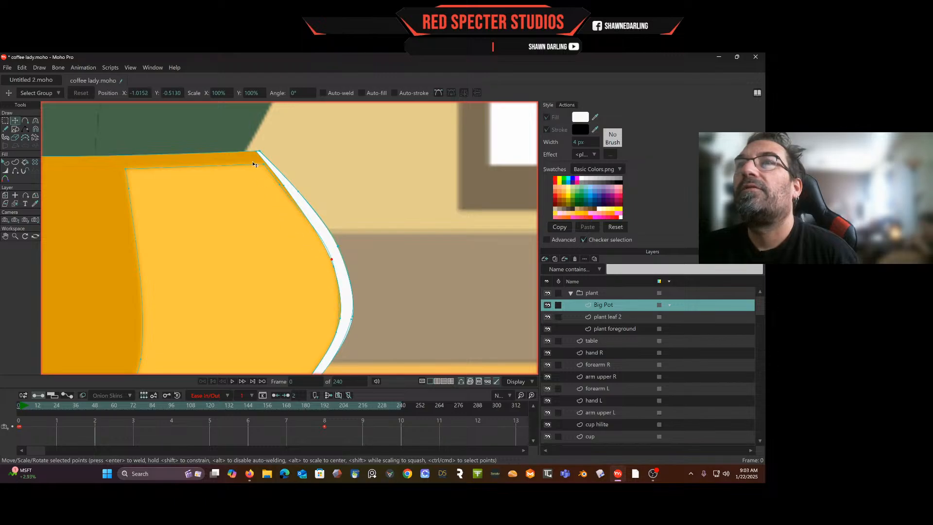
left_click(285, 190)
scroll(351, 171, "down", 6)
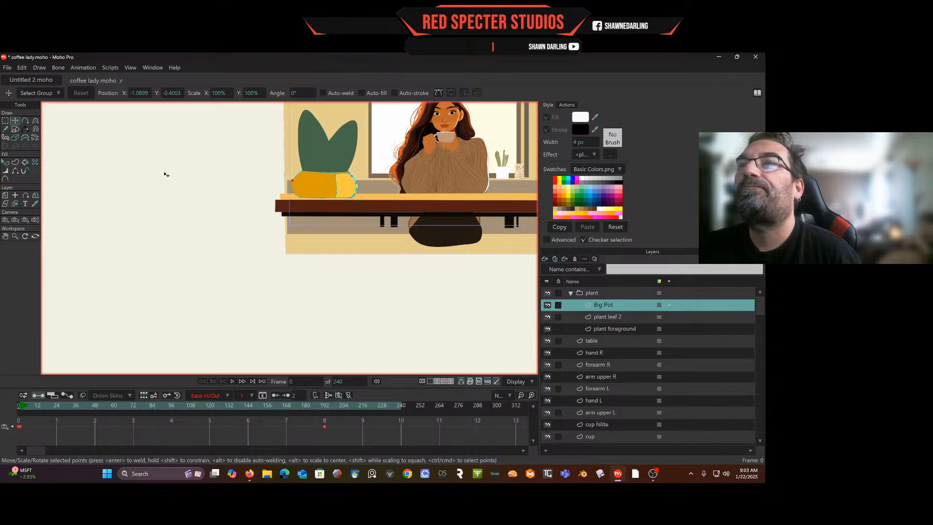
left_click(166, 174)
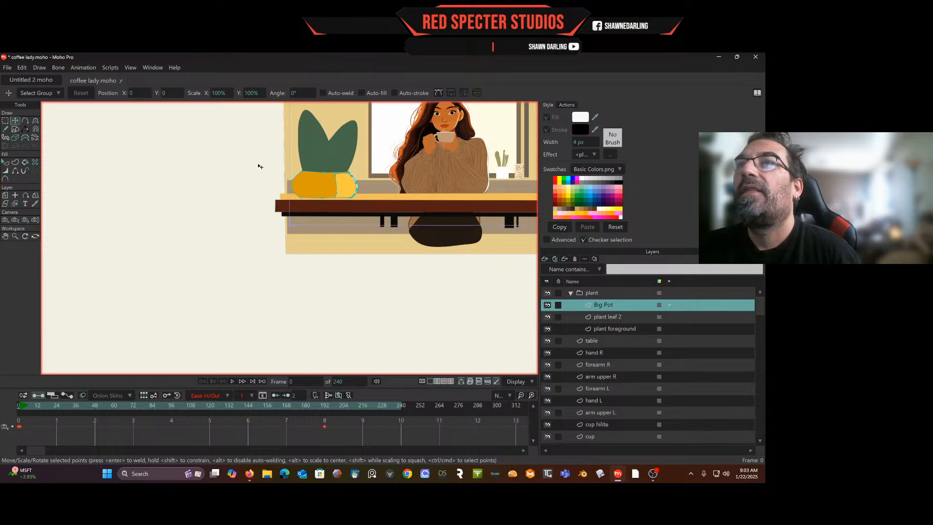
Play the animation to check the finished pot during the camera push-in, and rewind to frame 0.
scroll(187, 204, "up", 5)
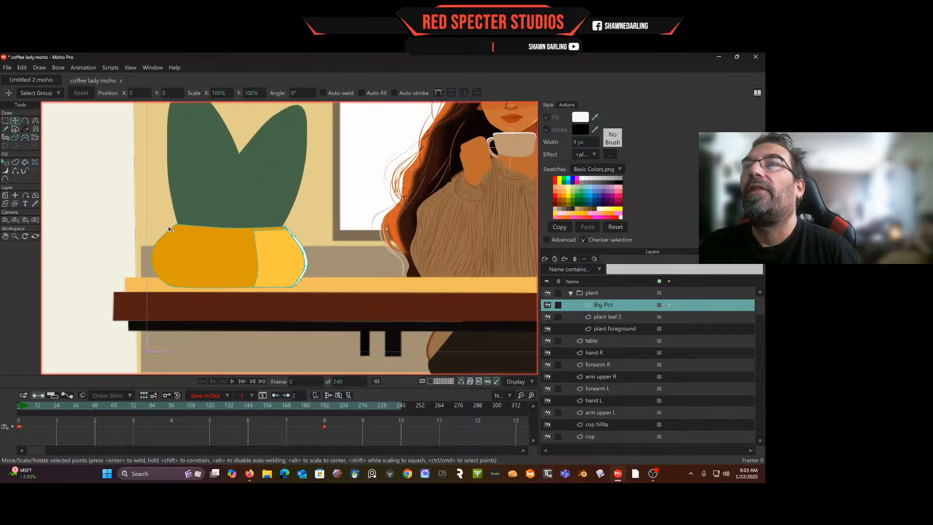
scroll(169, 229, "down", 2)
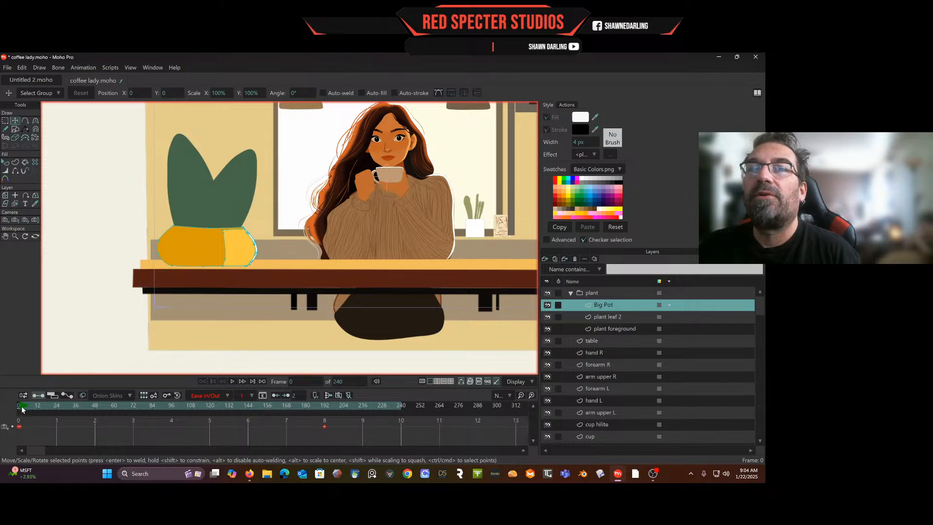
key("space")
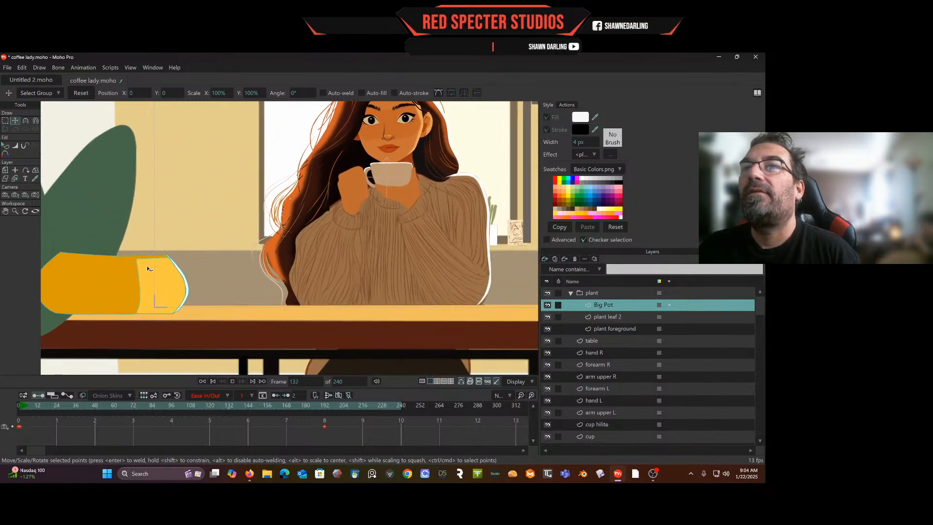
key("space")
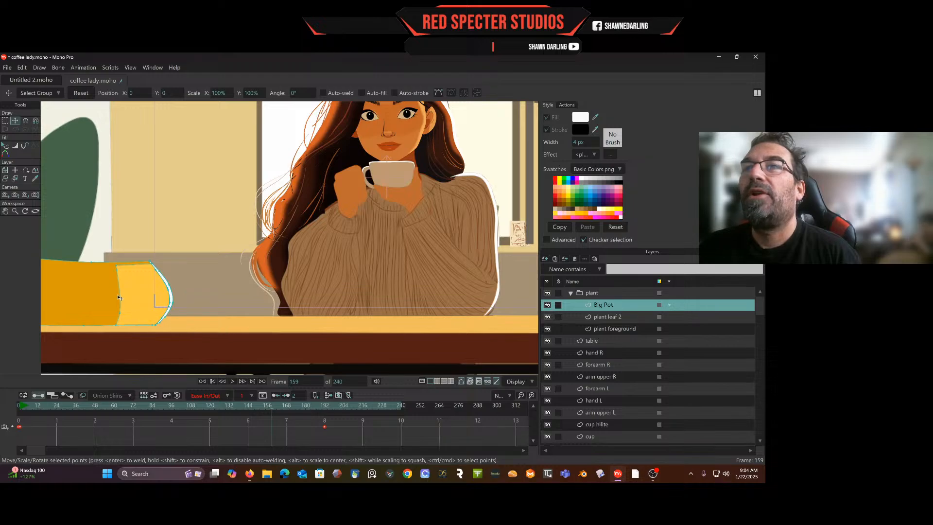
left_click(214, 382)
Move the Big Pot layer forward in depth to about Z 0.68, in front of the table, preserving its visual size.
left_click(35, 236)
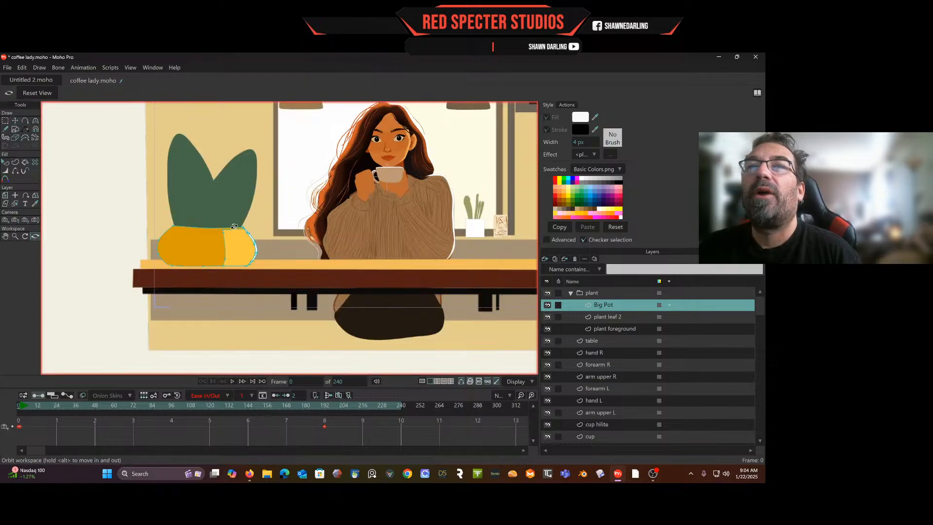
left_click_drag(287, 225, 248, 237)
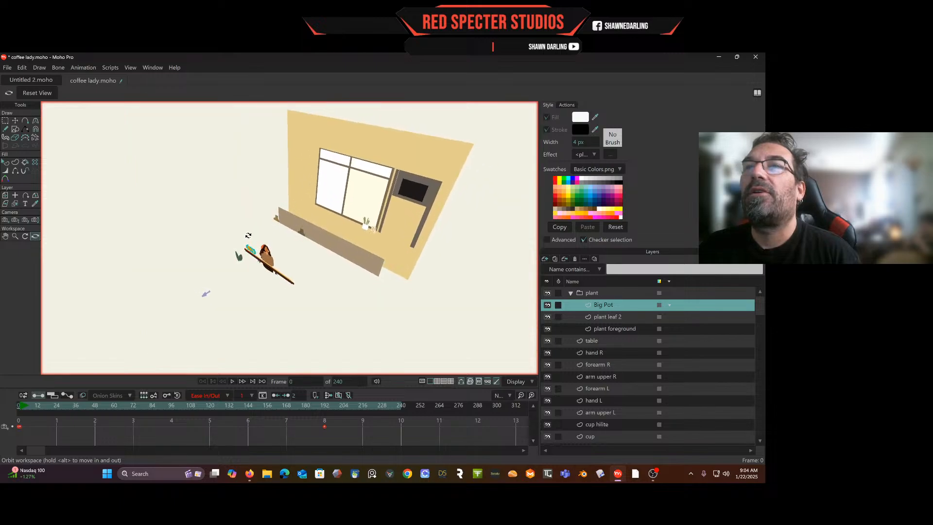
scroll(250, 249, "up", 5)
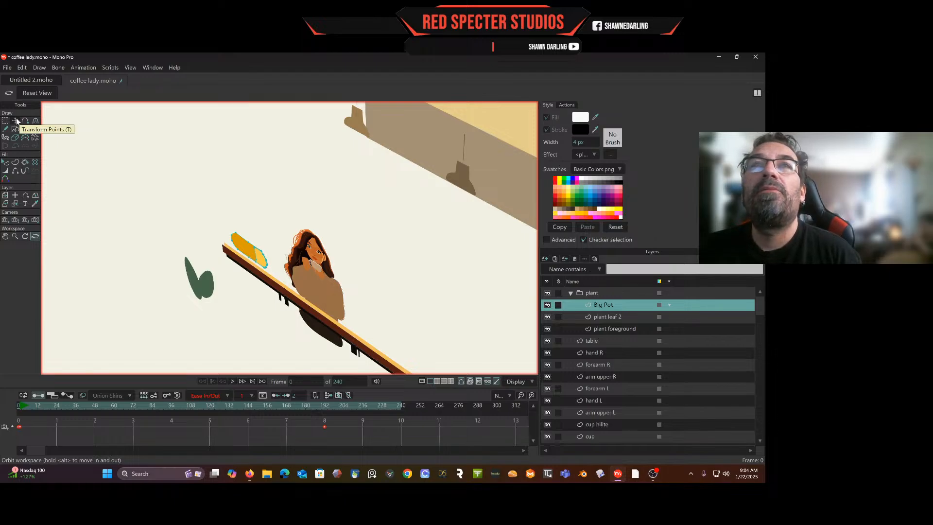
left_click(5, 195)
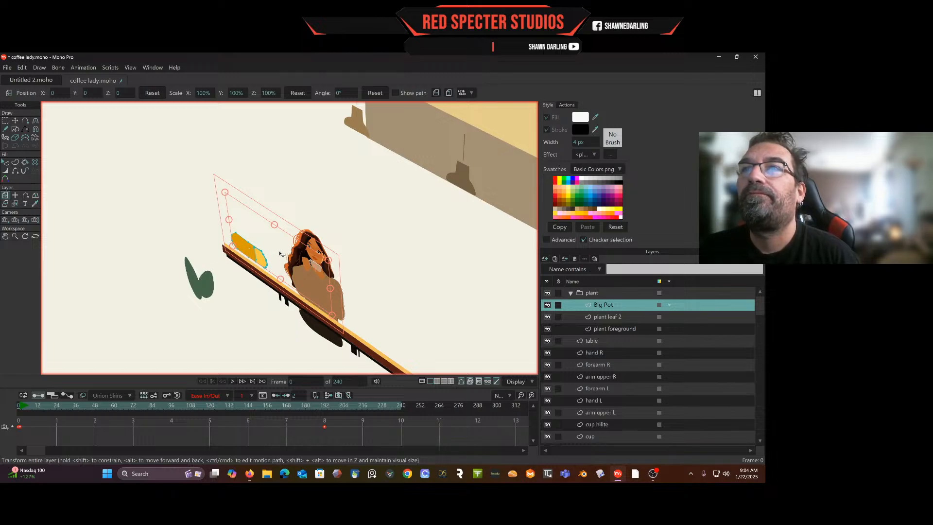
left_click_drag(264, 256, 137, 329)
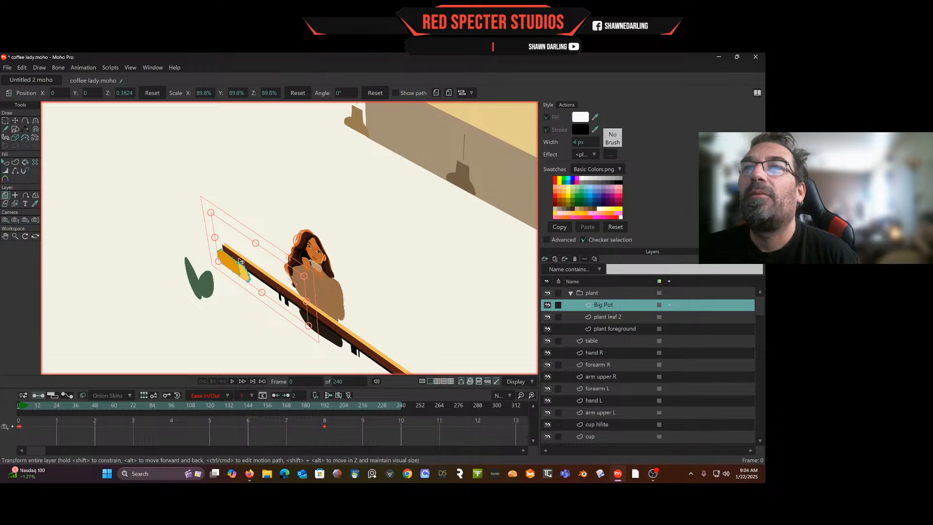
left_click_drag(240, 261, 135, 299)
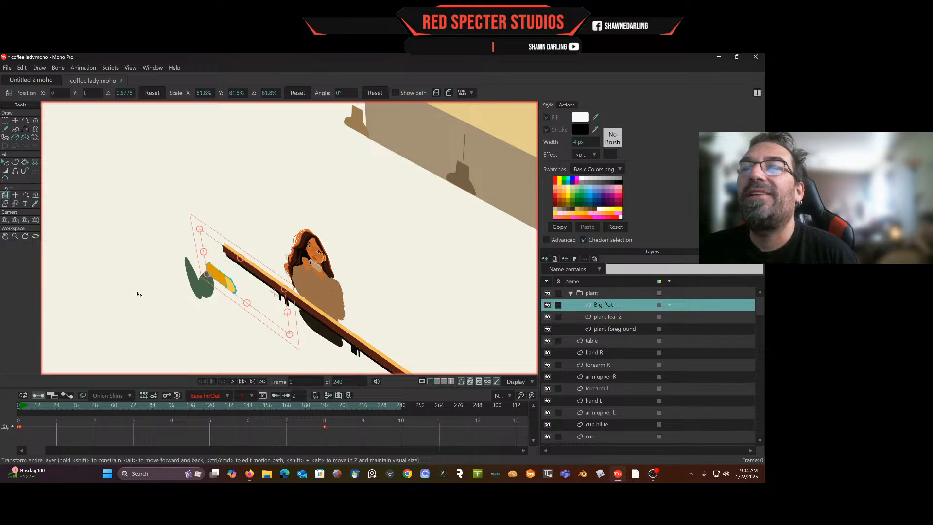
left_click_drag(257, 278, 95, 317)
left_click_drag(143, 292, 172, 271)
key("ctrl+z")
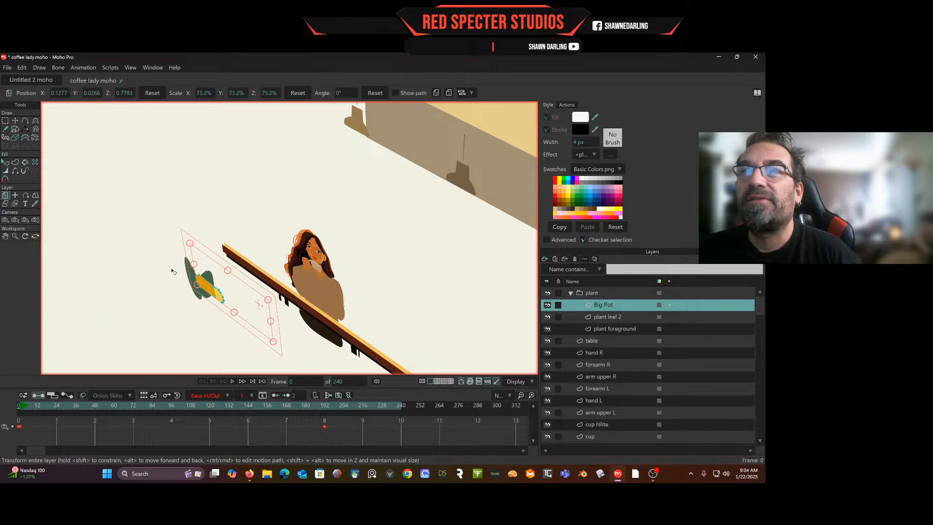
key("ctrl+z")
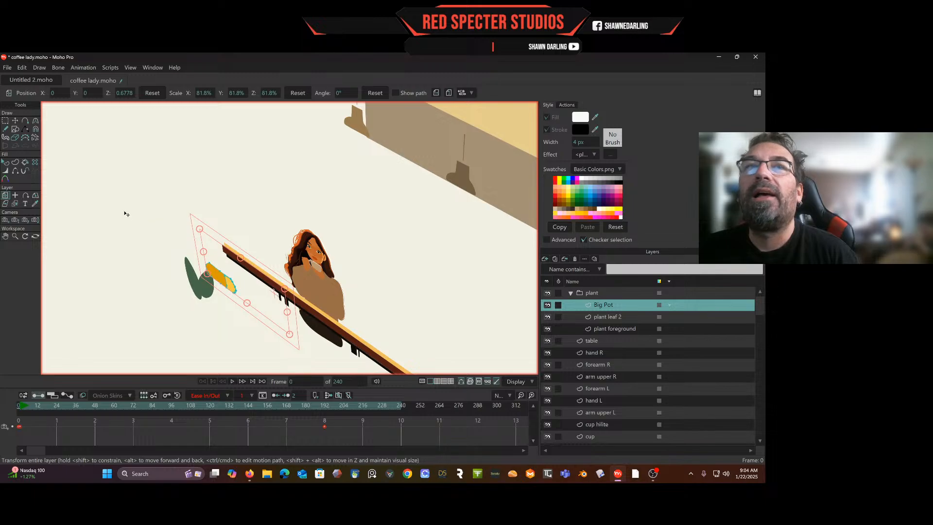
Move the Big Pot layer further forward to the plant leaves' depth while preserving its visual size.
left_click(35, 237)
left_click_drag(118, 249, 67, 186)
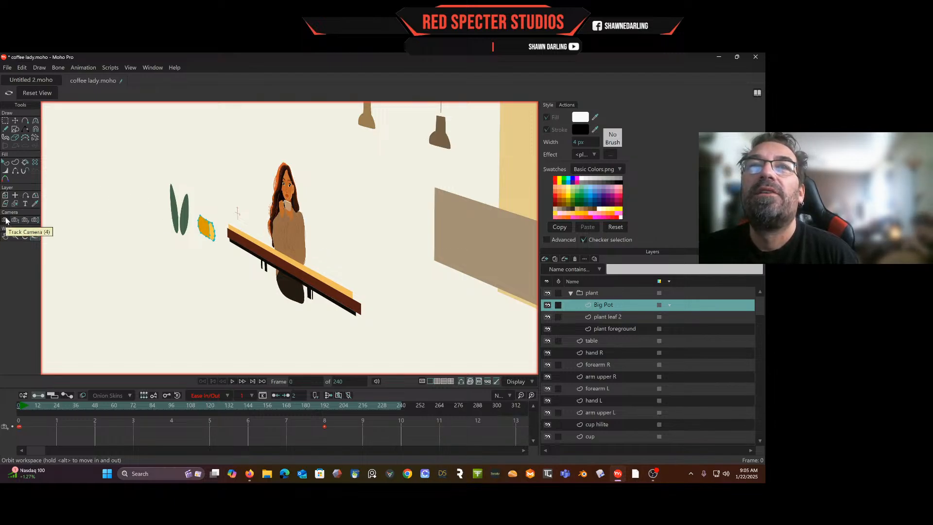
left_click(4, 195)
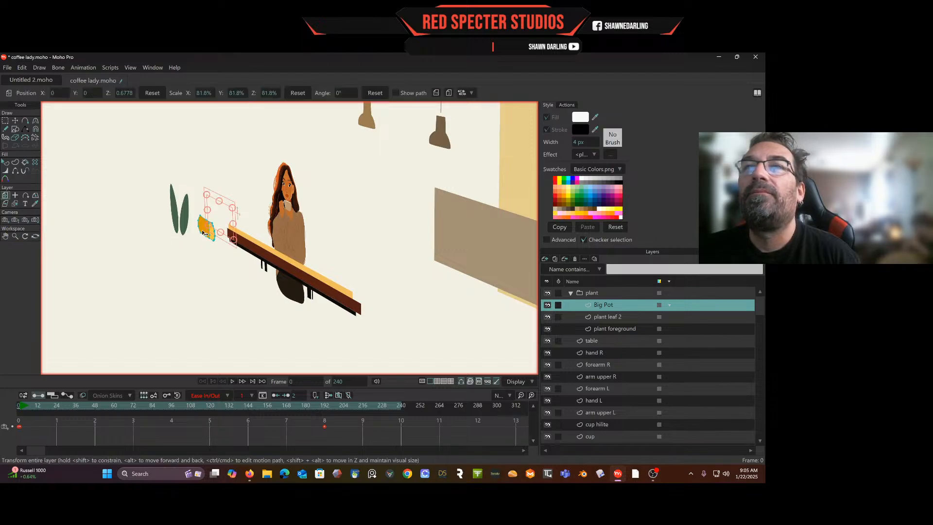
left_click_drag(201, 233, 88, 260)
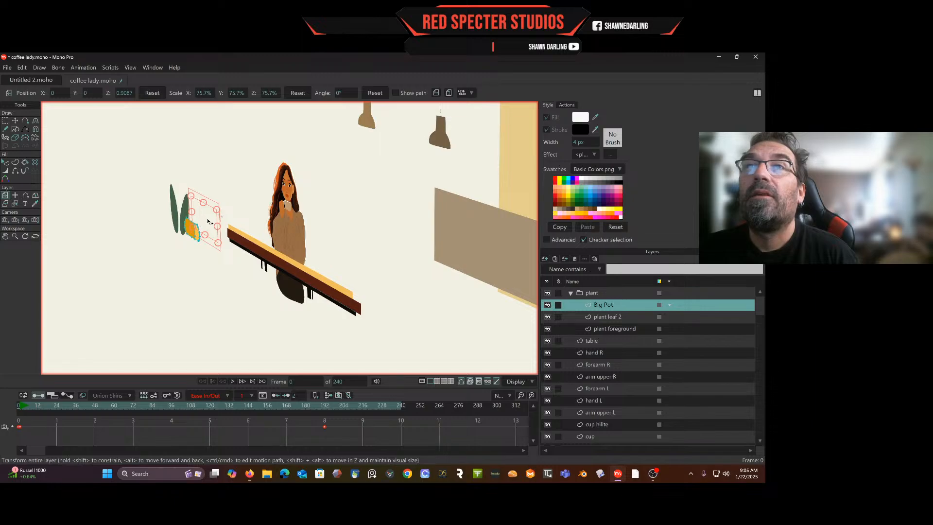
left_click_drag(198, 225, 36, 275)
Check the pot's alignment with the leaves and table in the camera view up to frame 45 and from orbited angles.
left_click(35, 236)
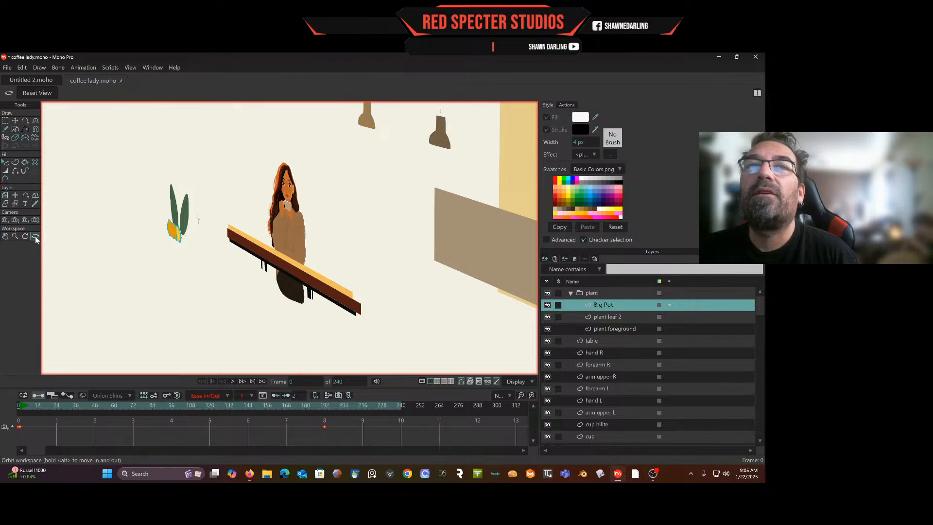
left_click_drag(177, 255, 197, 238)
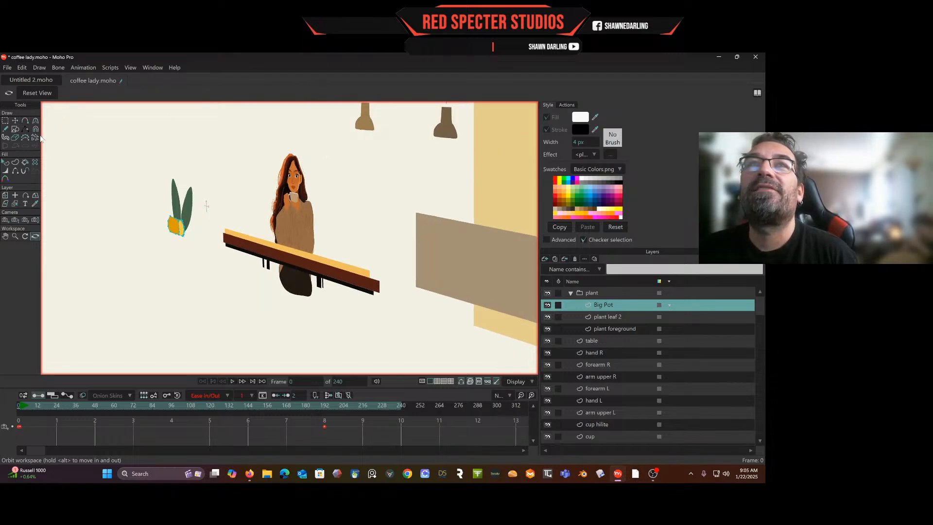
left_click(30, 94)
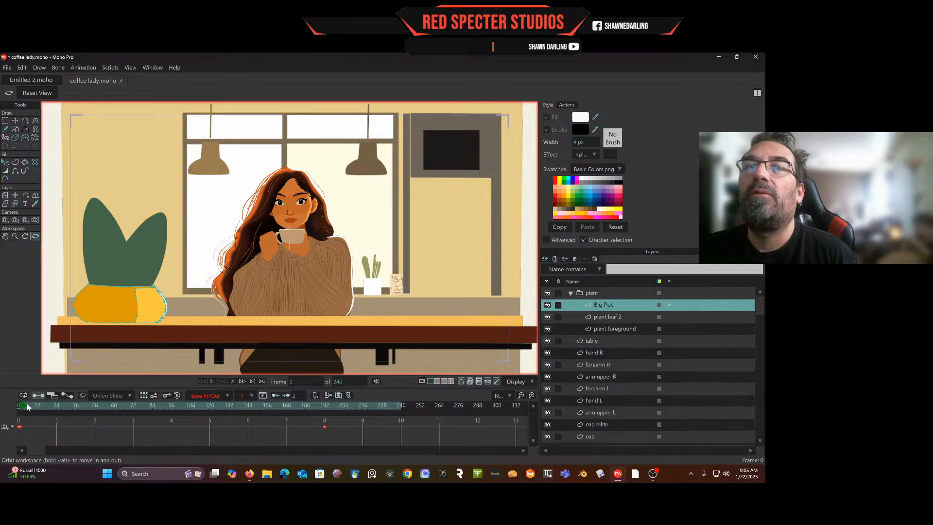
left_click_drag(27, 407, 58, 375)
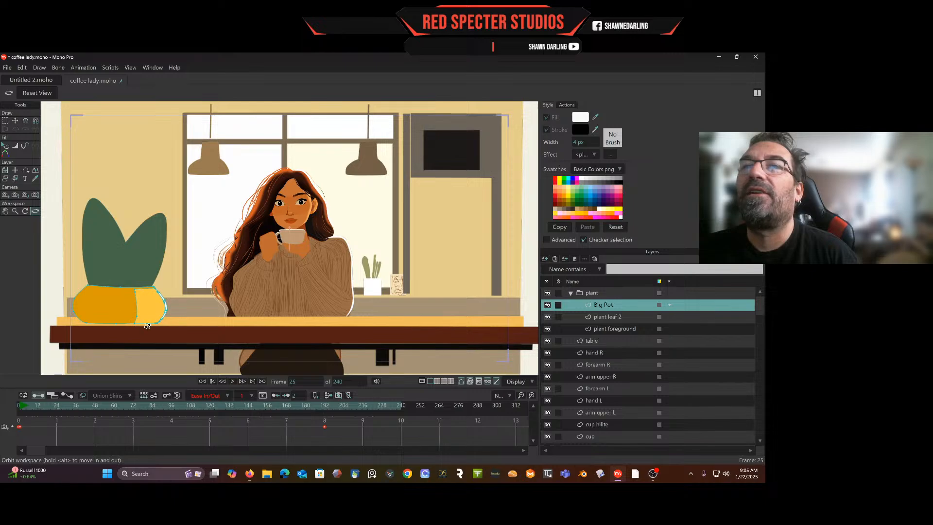
left_click_drag(58, 409, 91, 395)
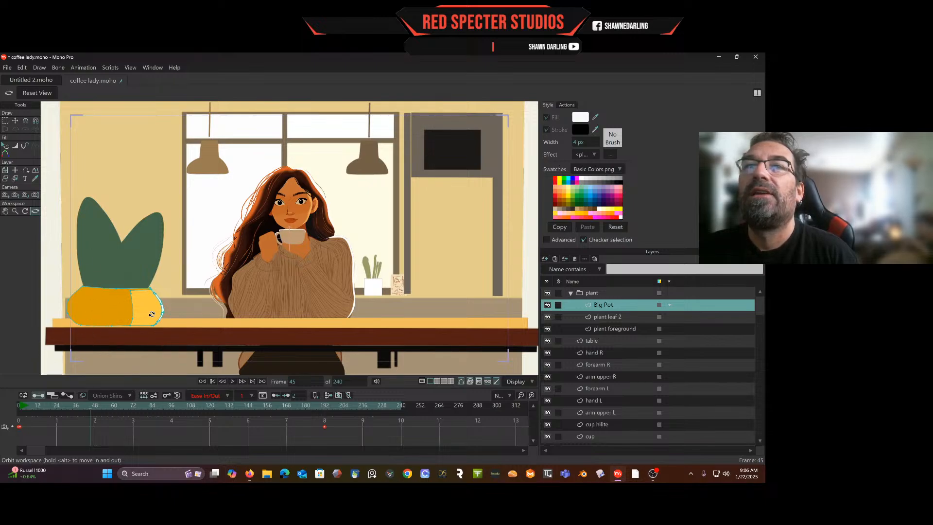
left_click(34, 212)
mouse_move(164, 201)
left_mouse_down()
mouse_move(146, 183)
mouse_move(163, 133)
mouse_move(153, 203)
left_mouse_up()
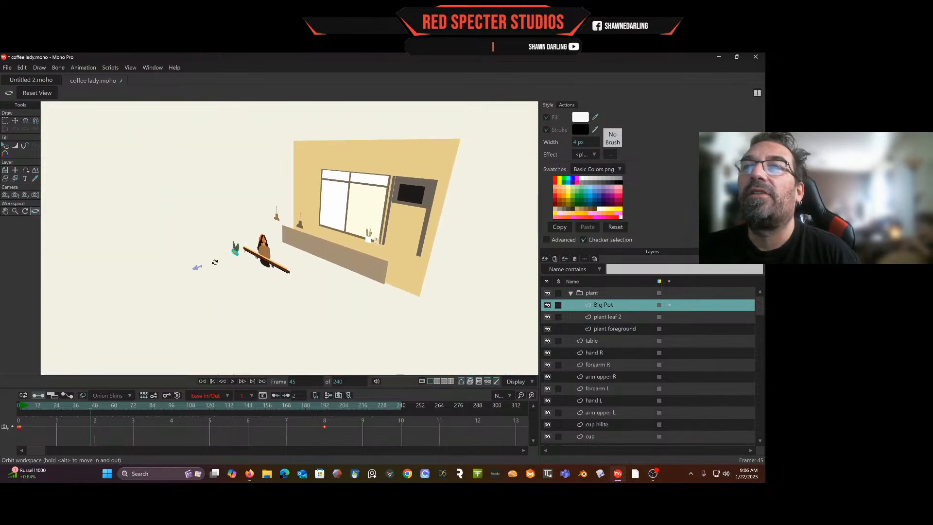
scroll(232, 256, "up", 5)
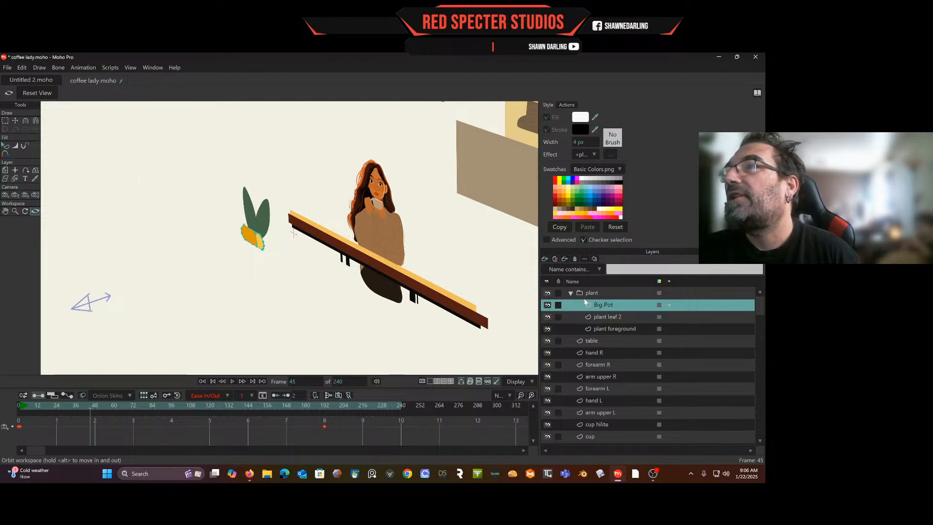
Collapse the plant group, select the table layer, and restore the camera view.
left_click(570, 294)
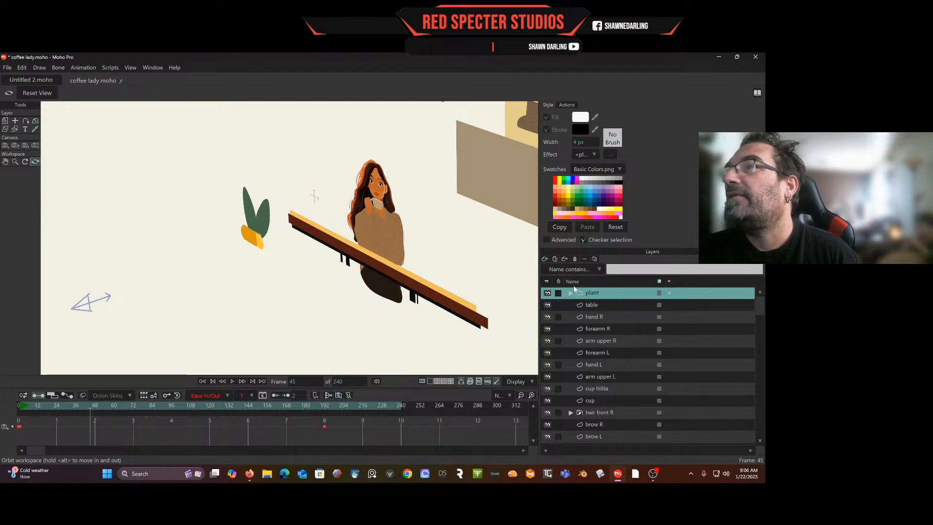
left_click(595, 306)
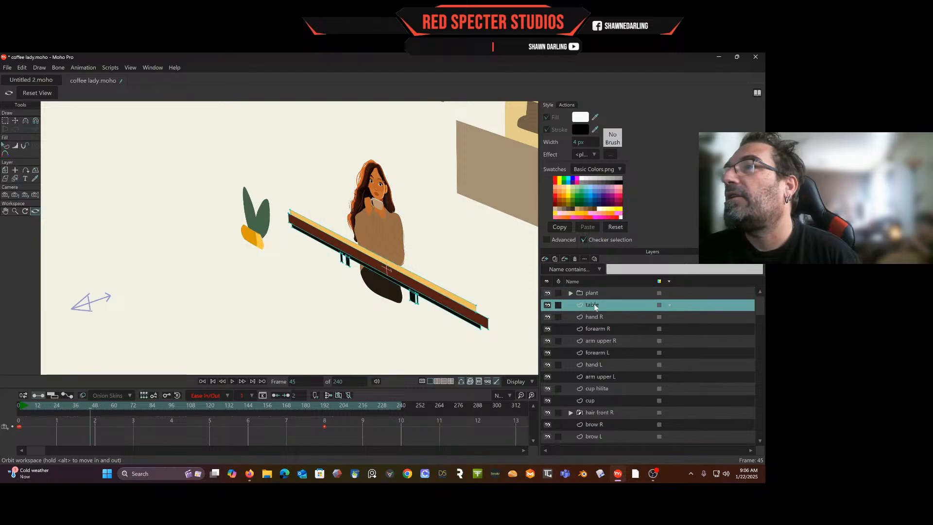
left_click(546, 260)
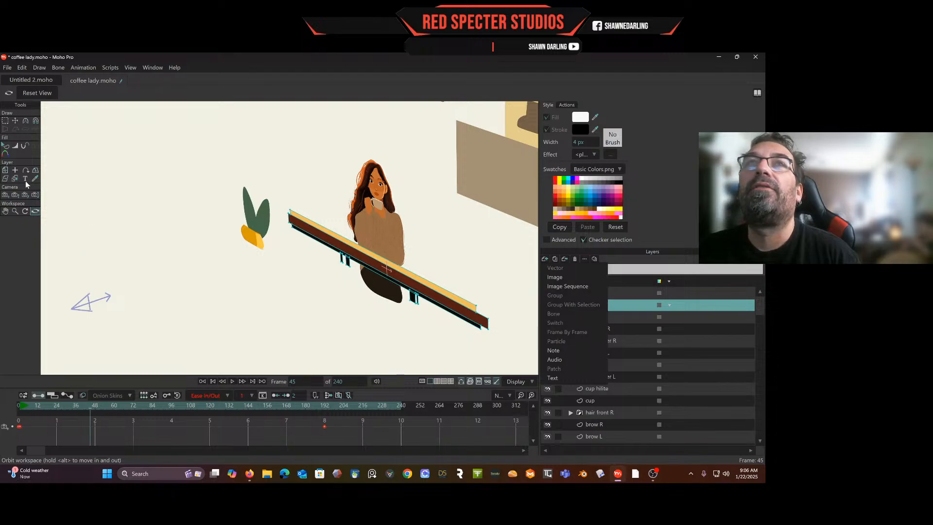
left_click(31, 95)
left_click(31, 94)
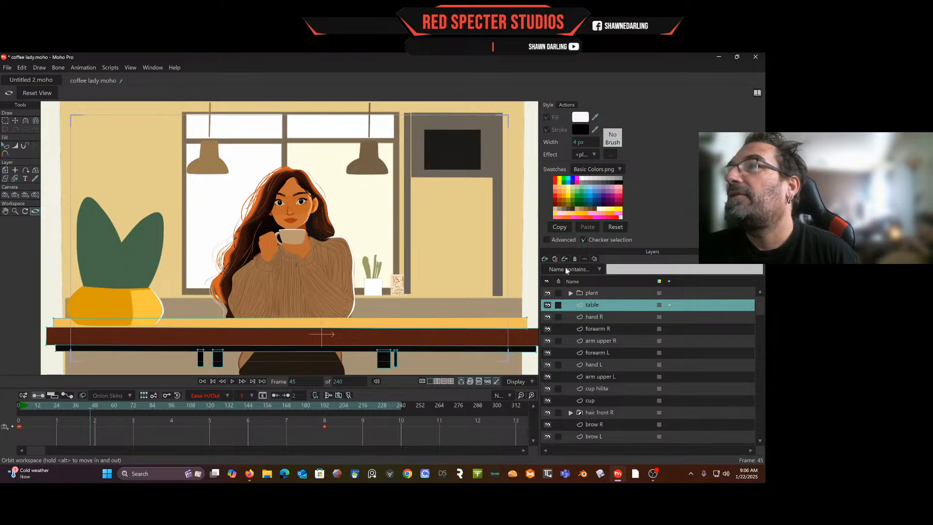
Return to frame 0, add a vector layer directly above the table, and name it "plant stand".
left_click(545, 259)
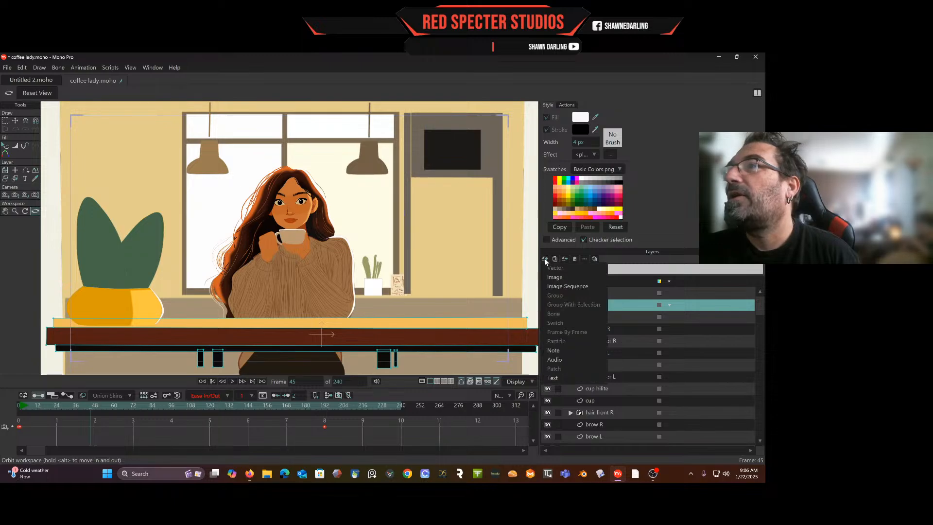
left_click(630, 310)
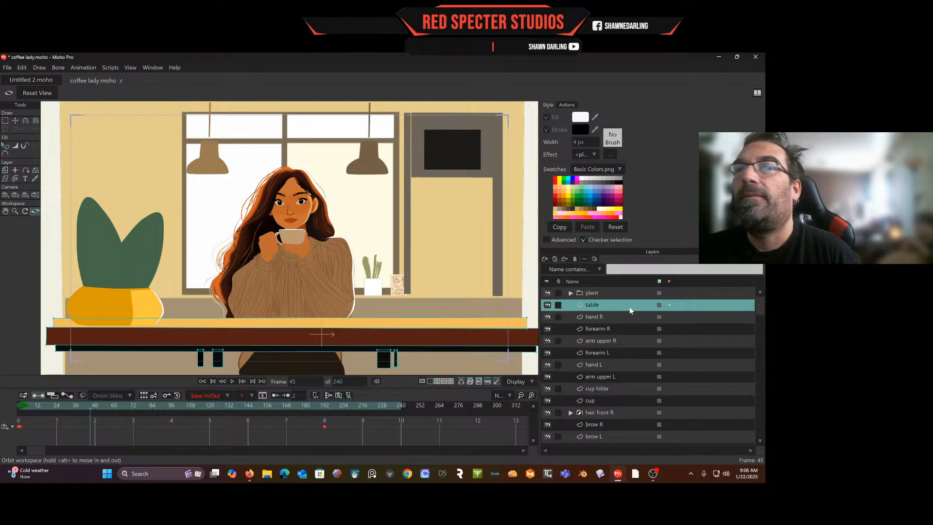
left_click(19, 406)
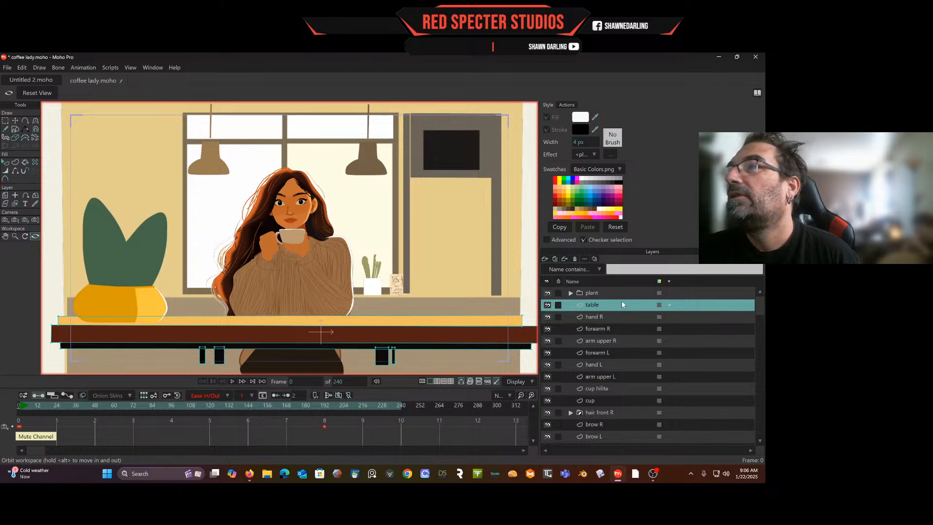
left_click(546, 258)
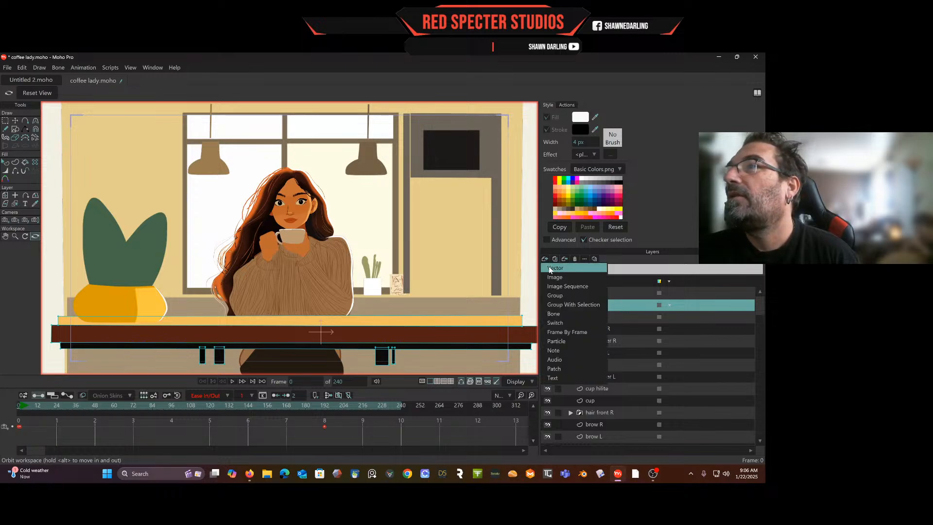
left_click(552, 267)
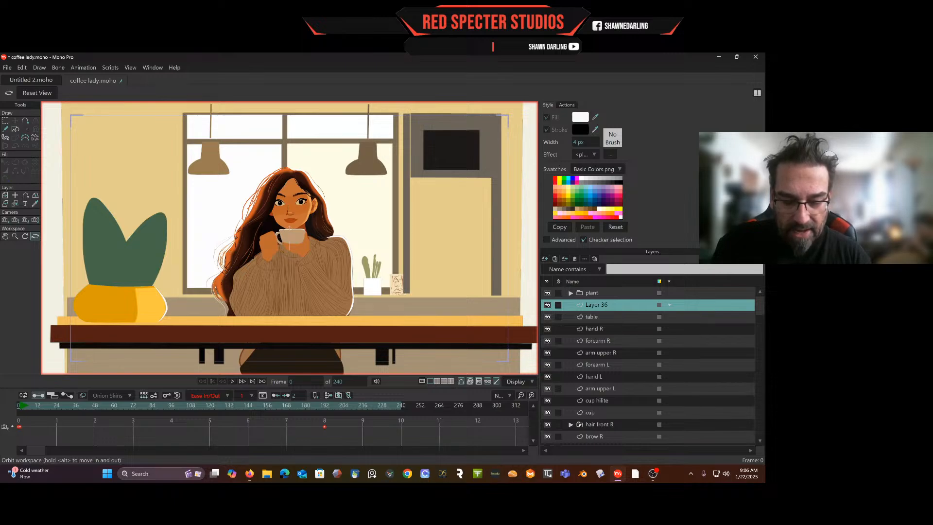
type("plant stand")
key("Return")
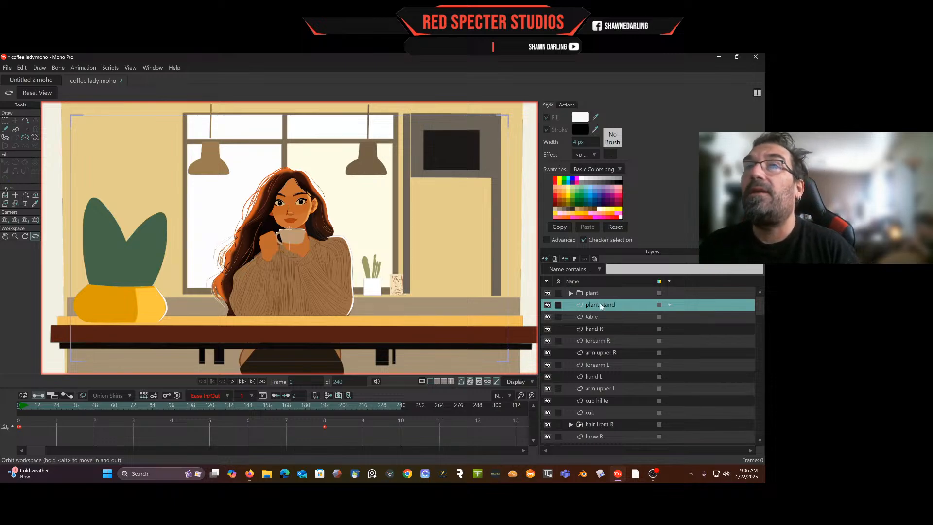
Draw a white-filled rectangle without a stroke beneath the pot, slightly wider than it and extending below the frame.
left_click(16, 129)
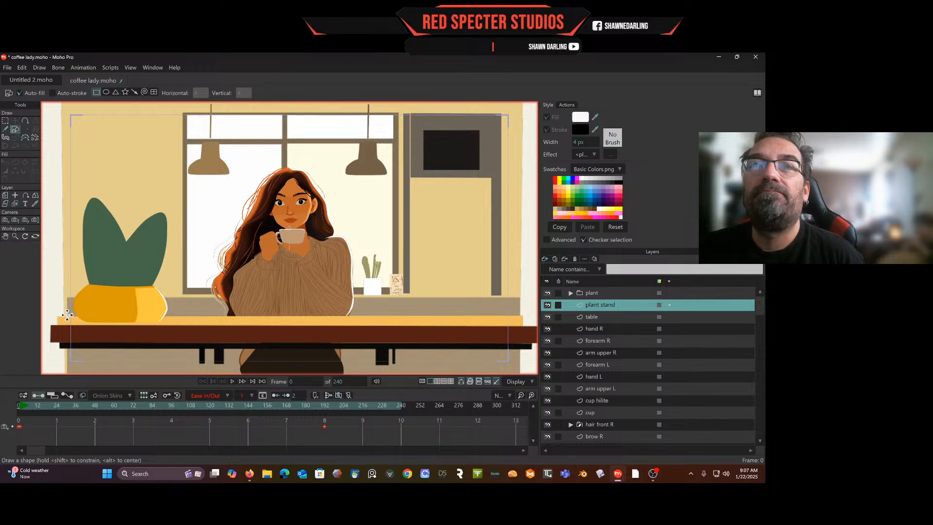
mouse_move(67, 315)
left_mouse_down()
mouse_move(140, 389)
mouse_move(175, 389)
left_mouse_up()
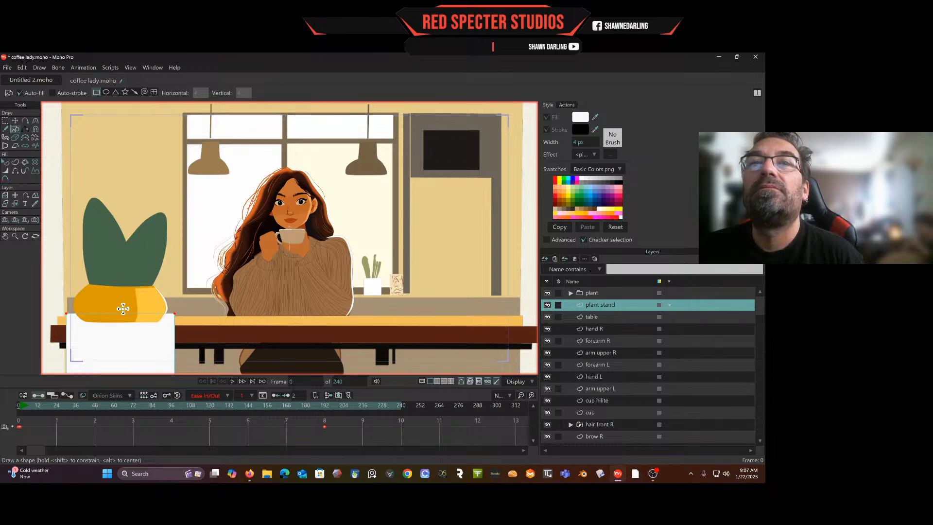
left_click(15, 124)
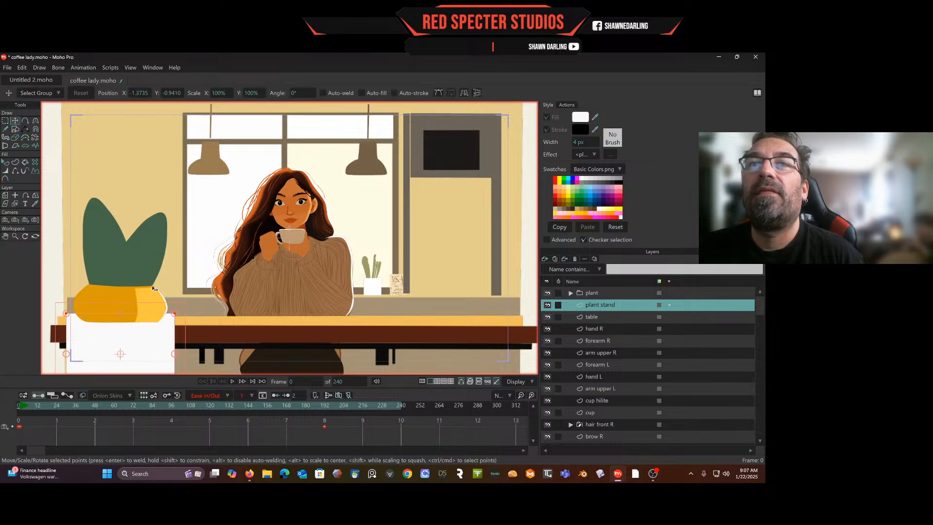
Move the plant stand layer forward in depth to about Z 1.04, level with the plant, preserving its visual size.
left_click(35, 236)
left_click_drag(283, 240, 277, 210)
scroll(237, 272, "up", 6)
scroll(223, 265, "down", 2)
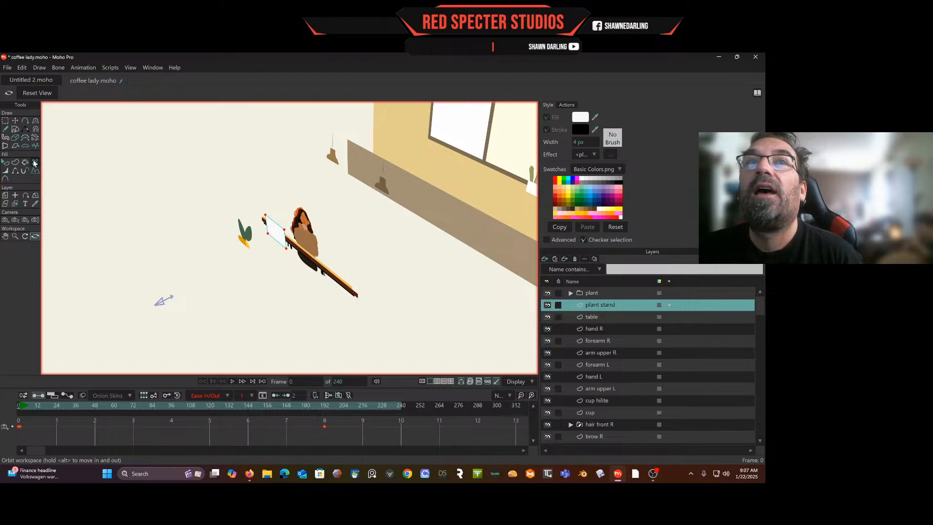
left_click(5, 196)
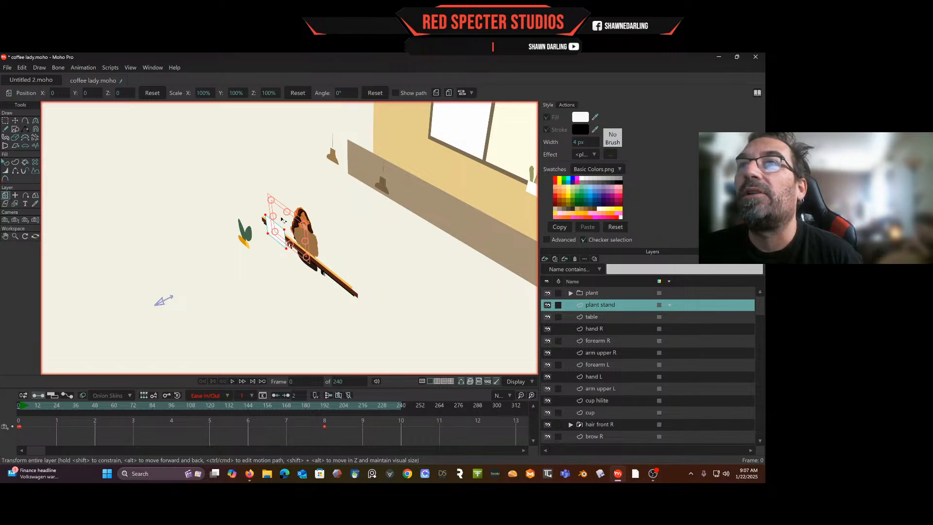
left_click_drag(279, 228, 244, 229)
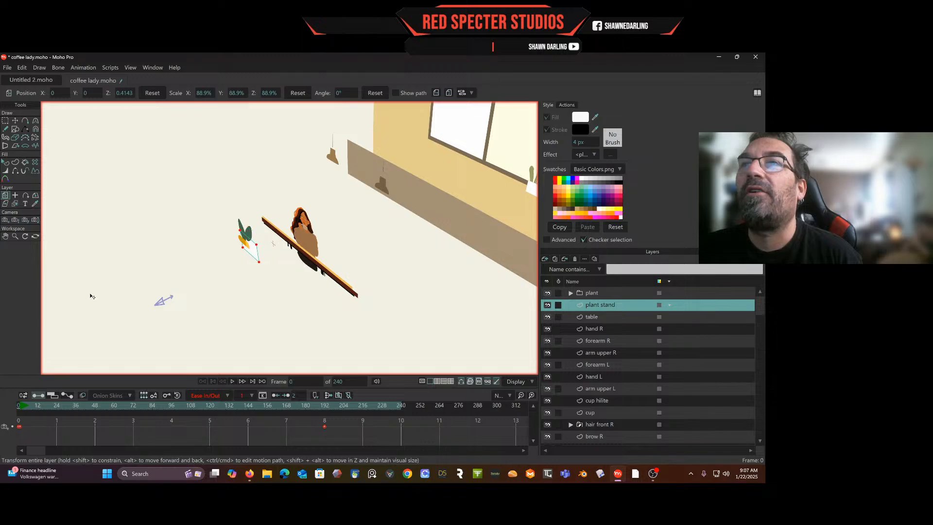
left_click_drag(57, 308, 68, 306)
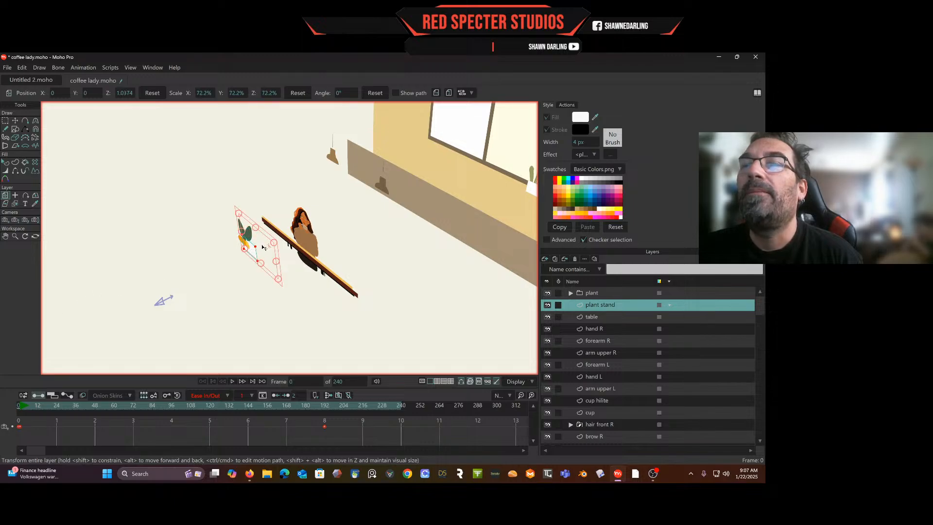
From a side view, move the plant stand layer forward to about Z 1.16, preserving its visual size, and restore the camera view.
left_click(35, 236)
left_click_drag(126, 258, 68, 189)
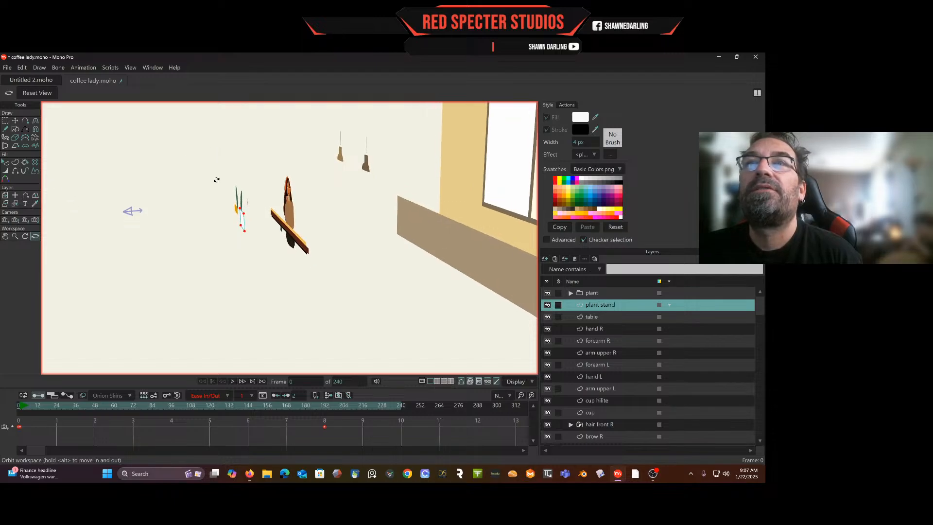
left_click(4, 196)
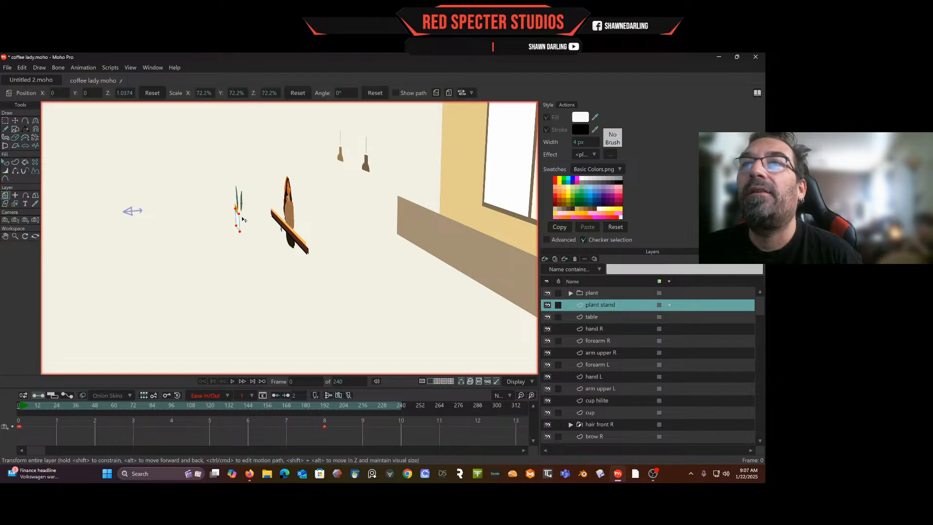
left_click_drag(244, 219, 208, 114)
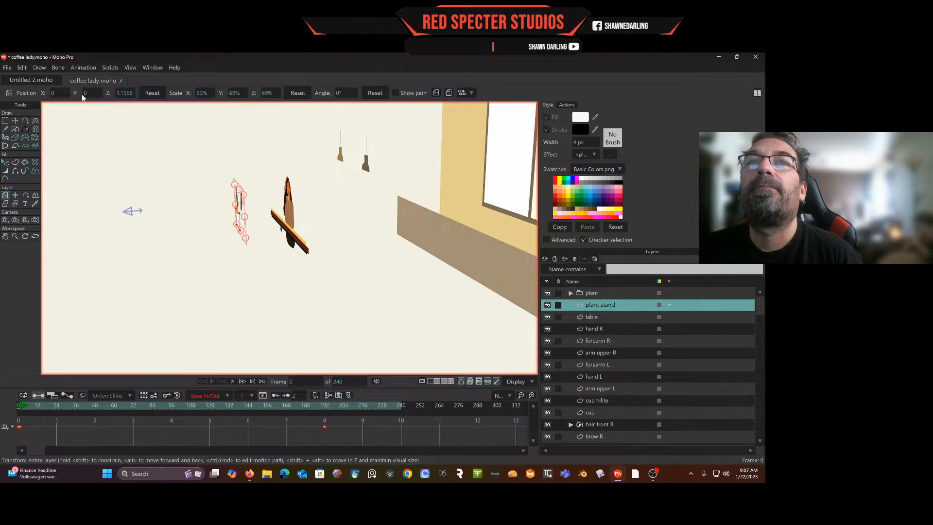
left_click(37, 235)
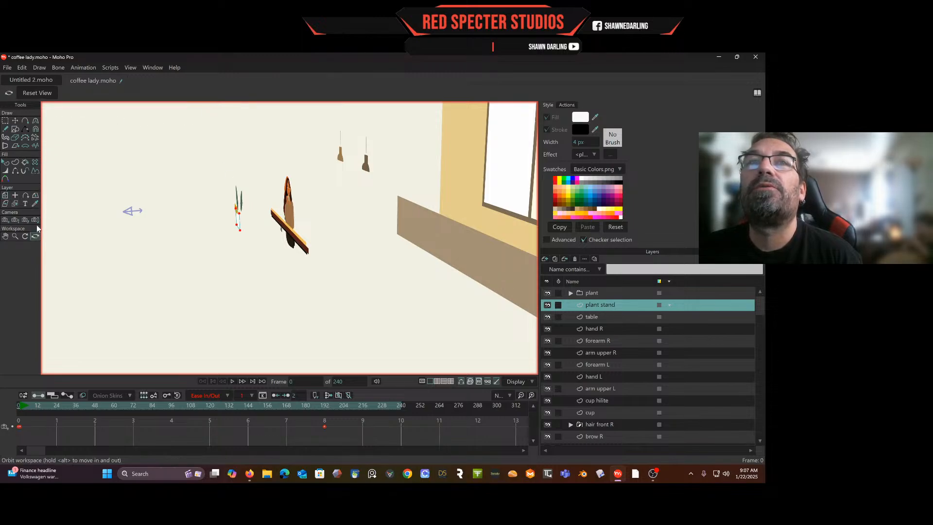
left_click(33, 92)
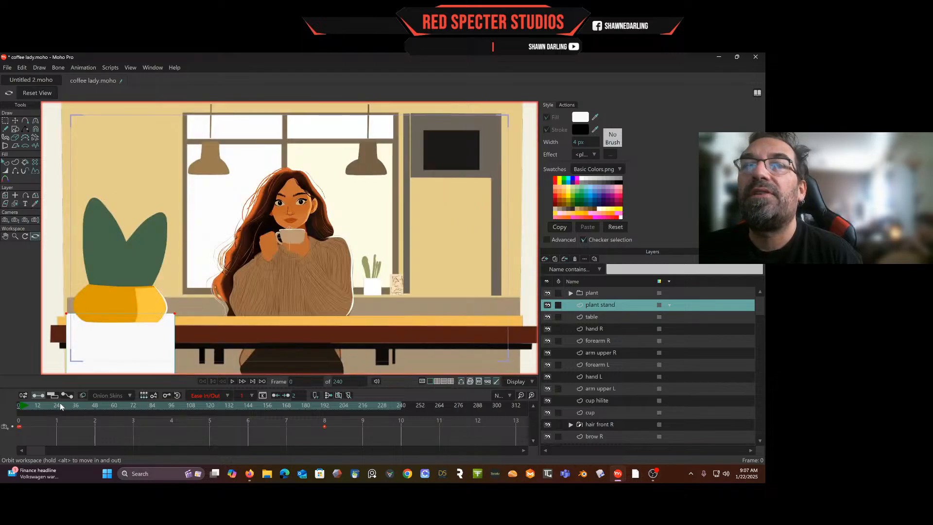
At frame 0, raise the plant stand rectangle until its lower edge sits near the bottom of the camera frame.
mouse_move(35, 406)
left_mouse_down()
mouse_move(179, 383)
mouse_move(267, 384)
mouse_move(67, 387)
mouse_move(214, 375)
mouse_move(224, 377)
mouse_move(37, 398)
left_mouse_up()
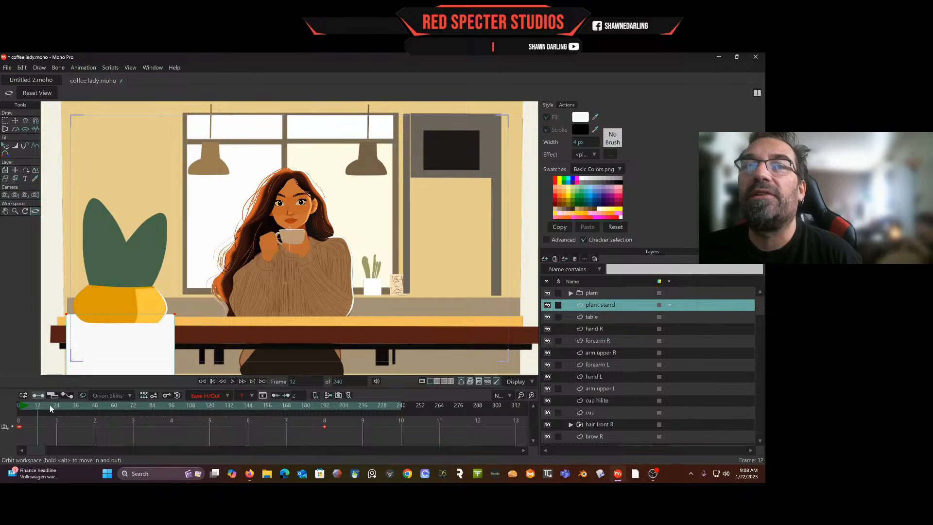
left_click(17, 407)
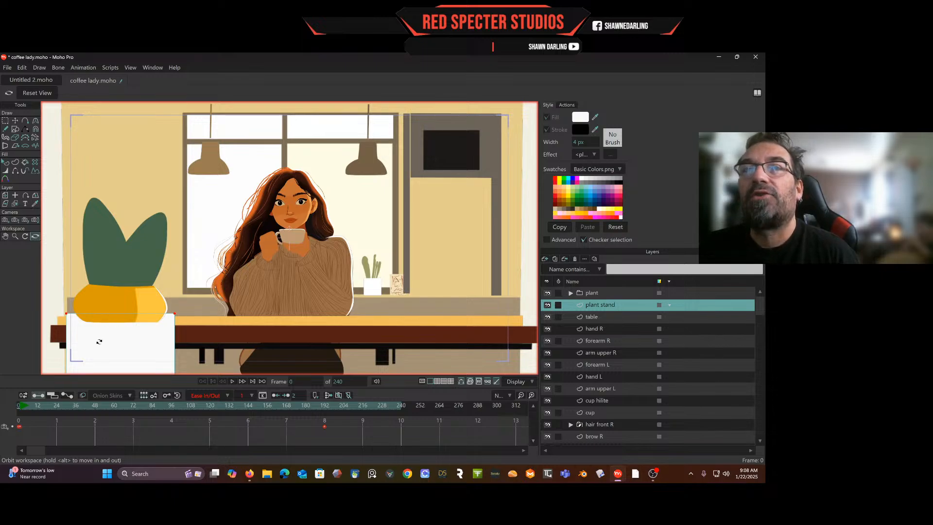
left_click(15, 122)
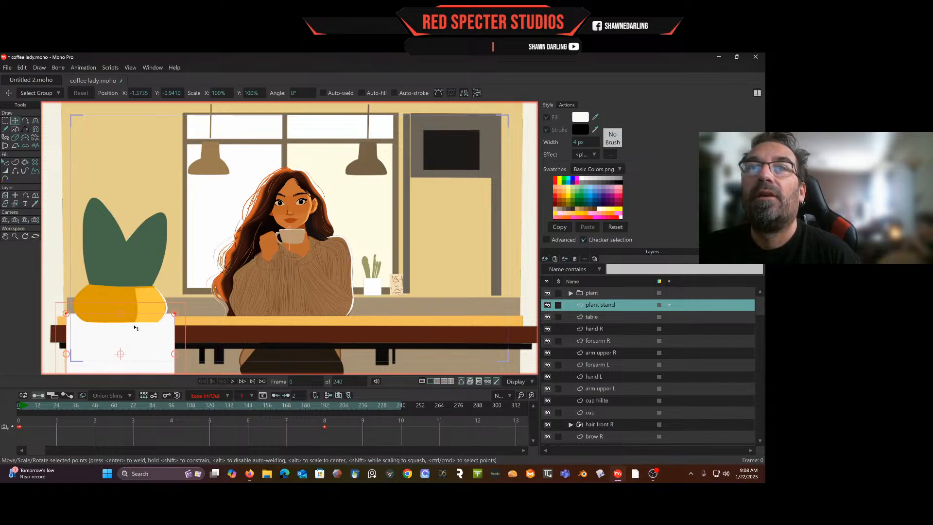
left_click_drag(107, 367, 108, 321)
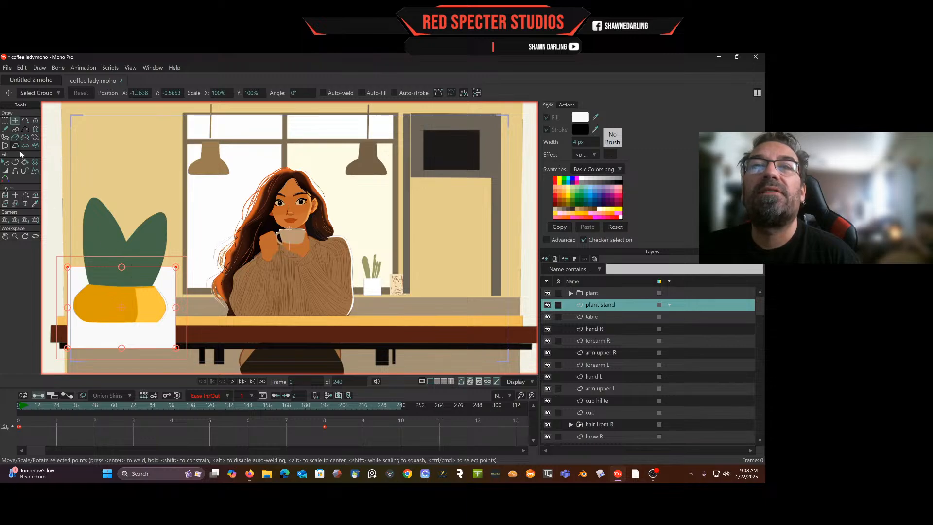
left_click_drag(132, 340, 132, 357)
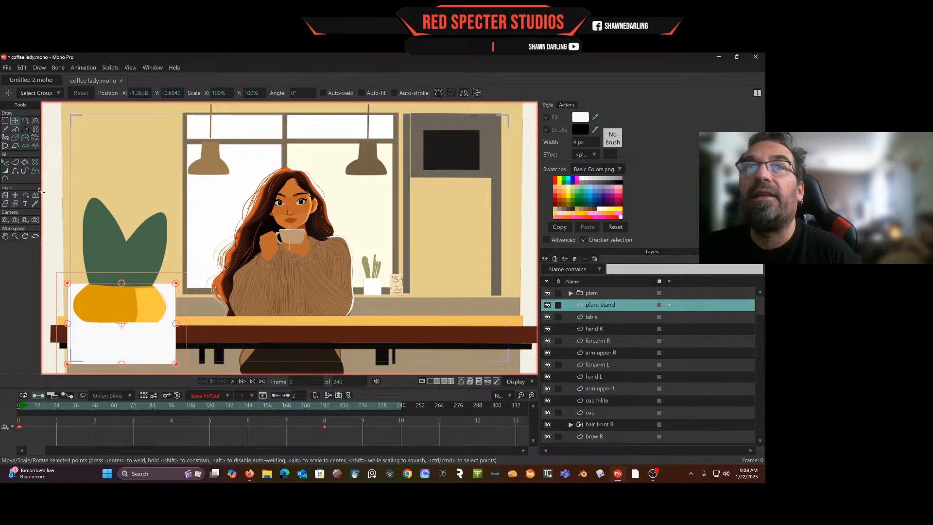
Select the two upper points of the plant stand rectangle and lower them behind the bottom half of the pot.
left_click(5, 121)
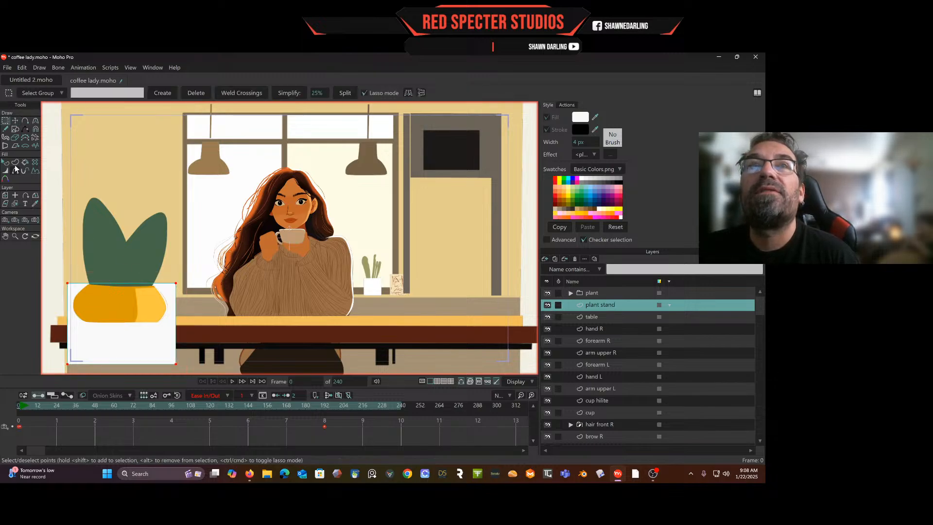
mouse_move(146, 282)
left_mouse_down()
mouse_move(65, 291)
mouse_move(179, 259)
left_mouse_up()
mouse_move(177, 256)
left_mouse_down()
mouse_move(74, 269)
mouse_move(194, 308)
mouse_move(67, 291)
left_mouse_up()
left_click(15, 121)
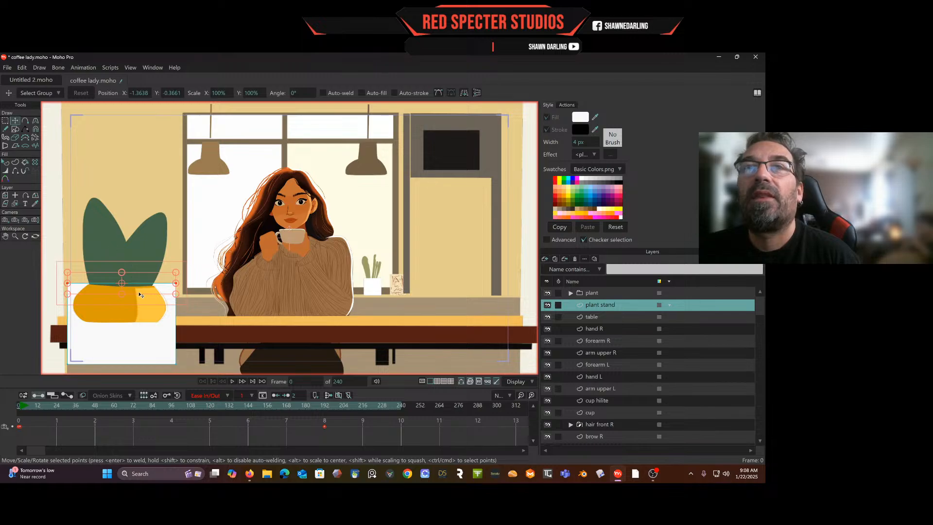
left_click_drag(141, 283, 141, 309)
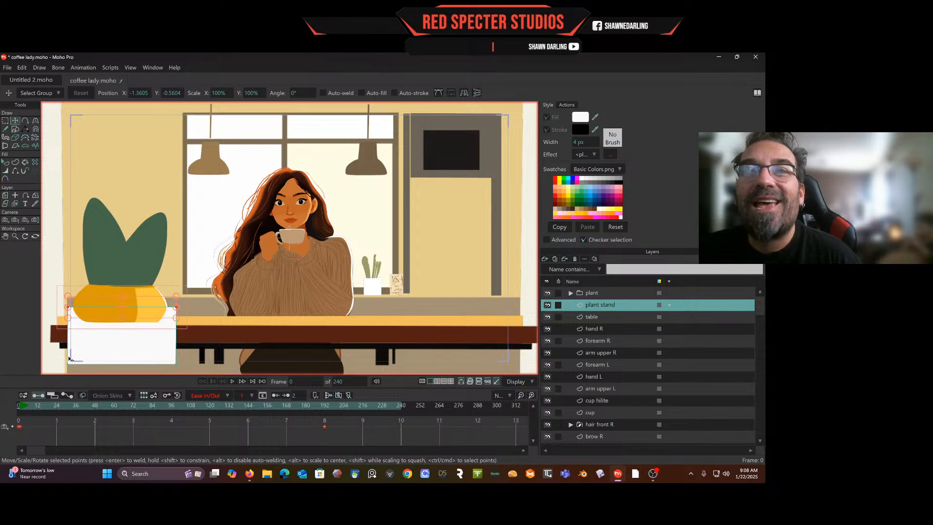
Raise the rectangle's two lower points, shift them left, and widen the edge to form a slanted tabletop beneath the pot.
left_click(5, 120)
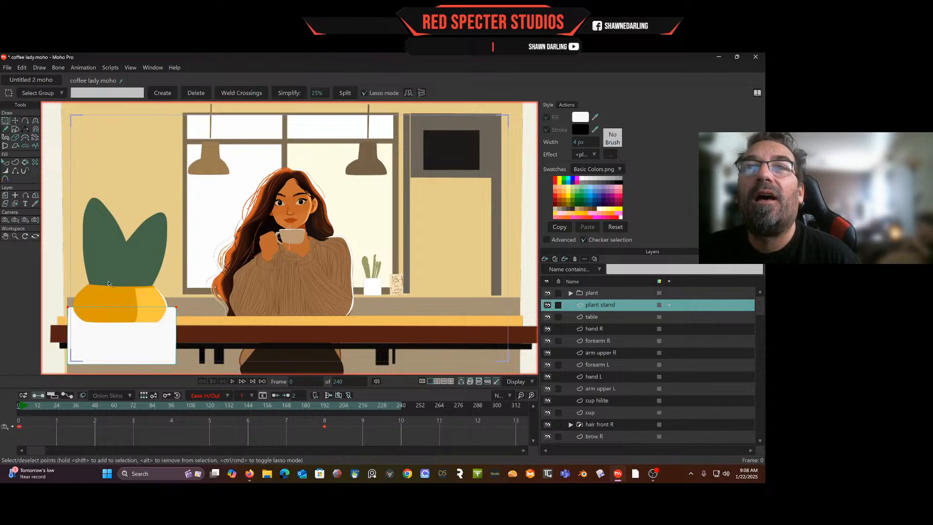
mouse_move(59, 347)
left_mouse_down()
mouse_move(166, 380)
mouse_move(210, 360)
mouse_move(142, 341)
mouse_move(135, 356)
mouse_move(135, 333)
left_mouse_up()
left_click(15, 121)
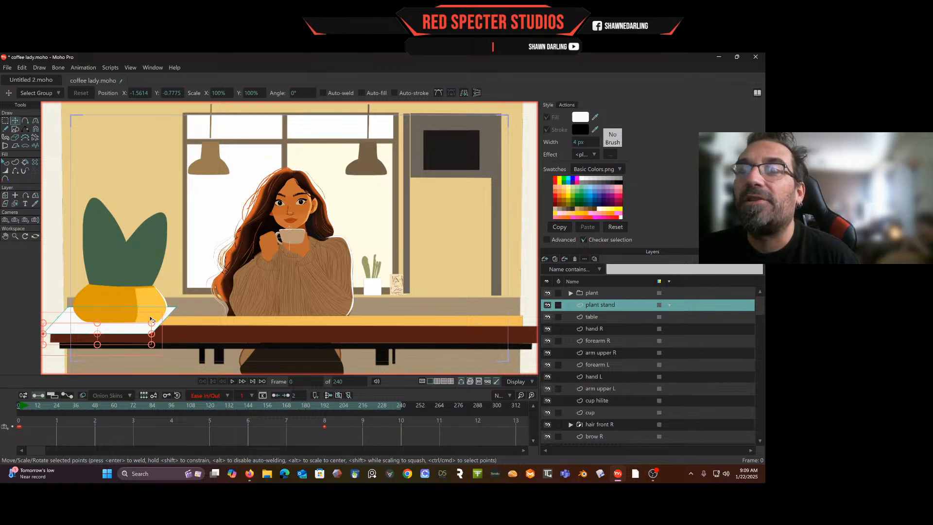
left_click_drag(154, 335, 175, 335)
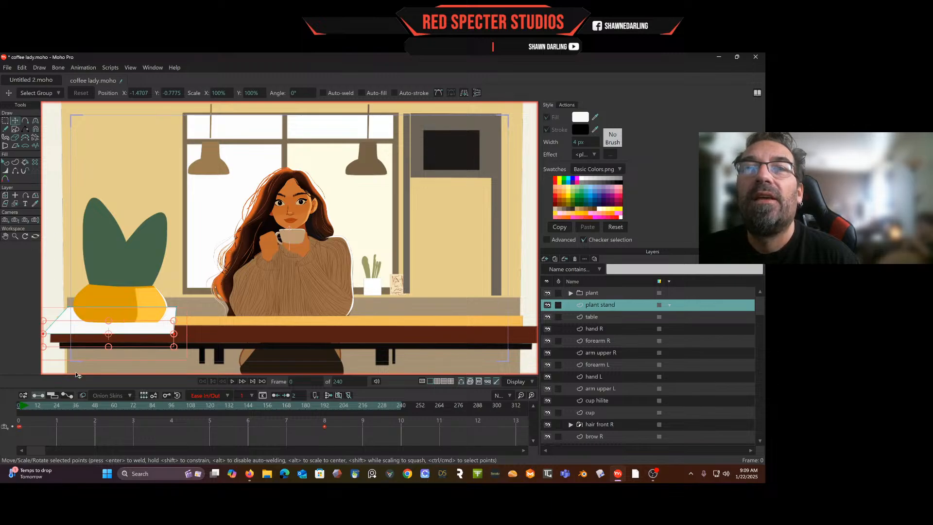
left_click(46, 334)
left_click(44, 335)
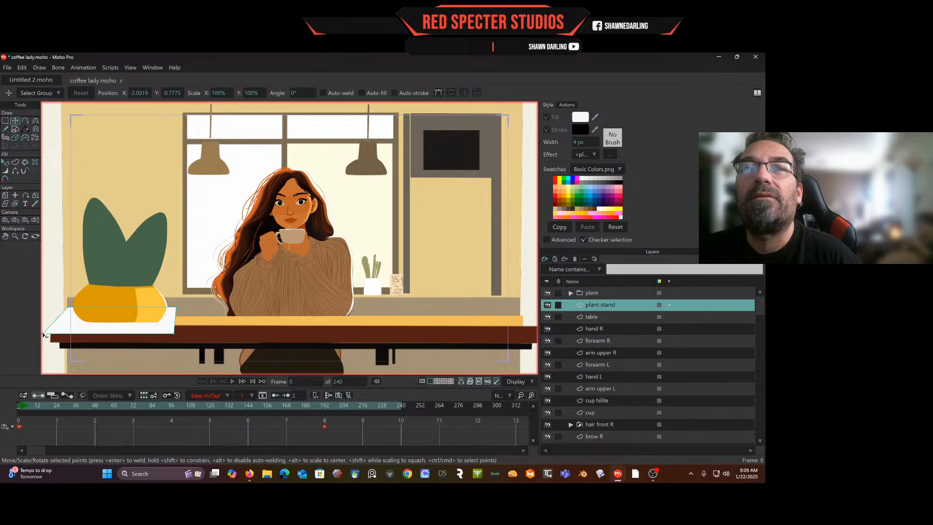
left_click_drag(44, 335, 43, 335)
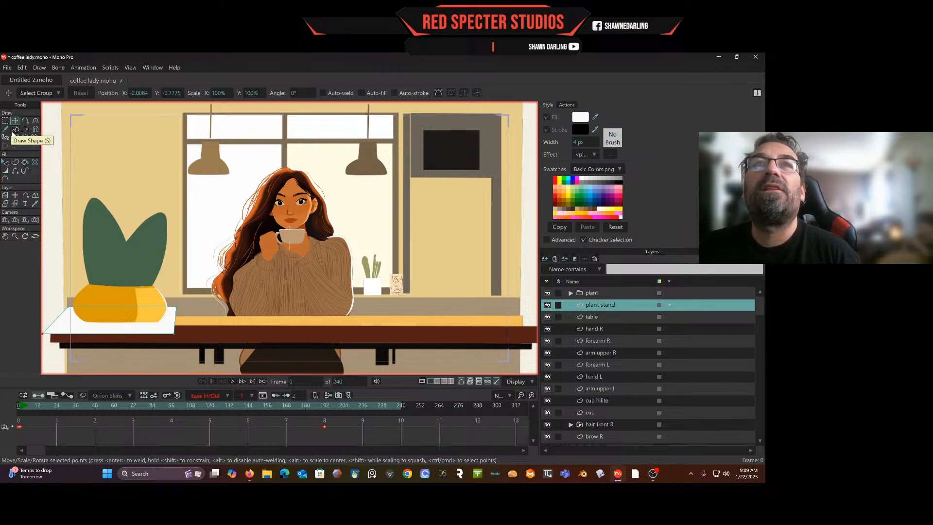
Draw a white rectangle below the stand's top face, extending past the frame's bottom, and fit its width to the front edge.
left_click(15, 129)
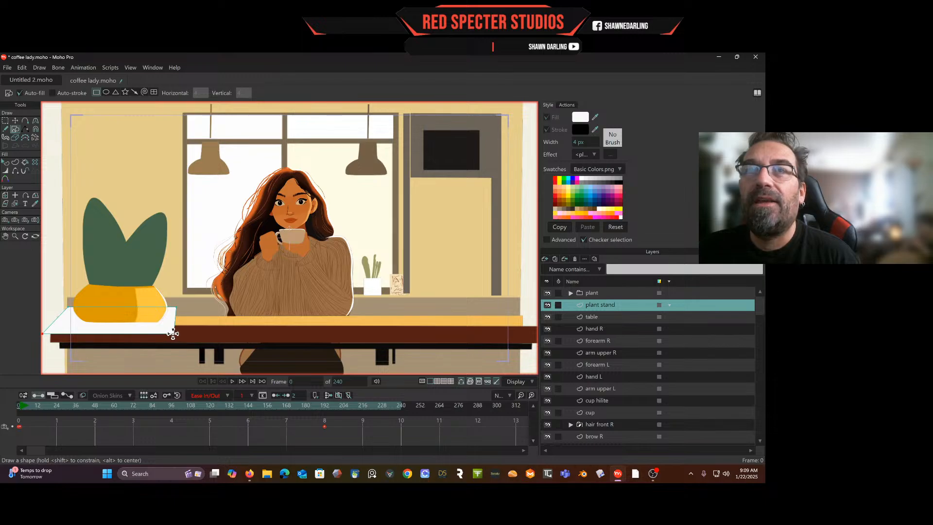
mouse_move(173, 333)
left_mouse_down()
mouse_move(114, 367)
mouse_move(43, 382)
left_mouse_up()
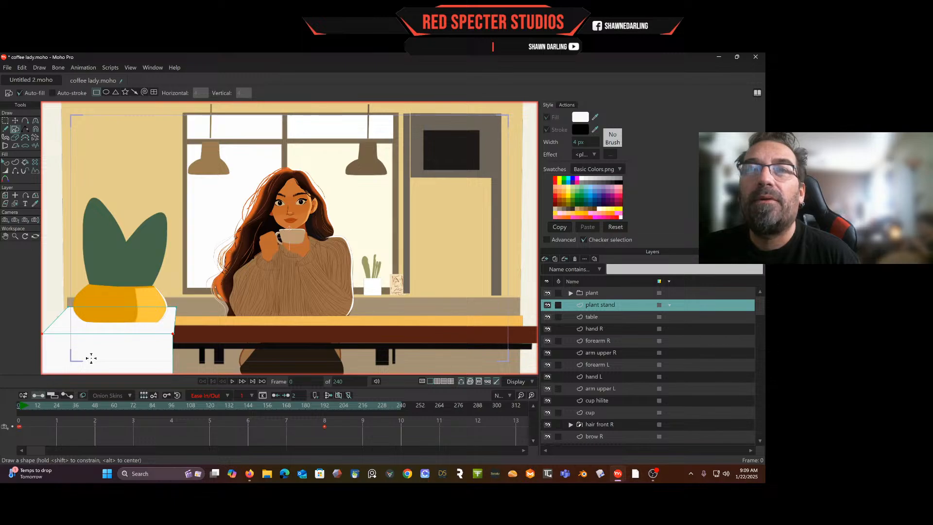
left_click(15, 121)
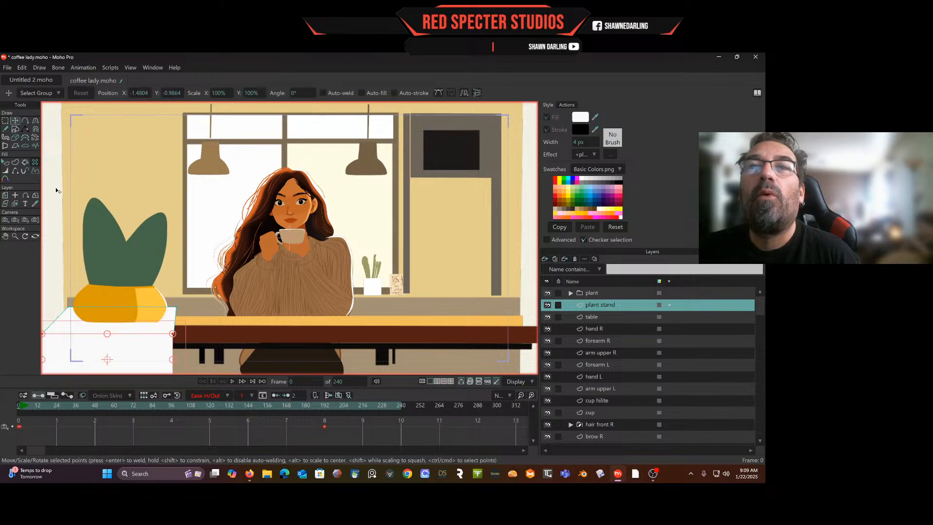
left_click_drag(174, 361, 176, 362)
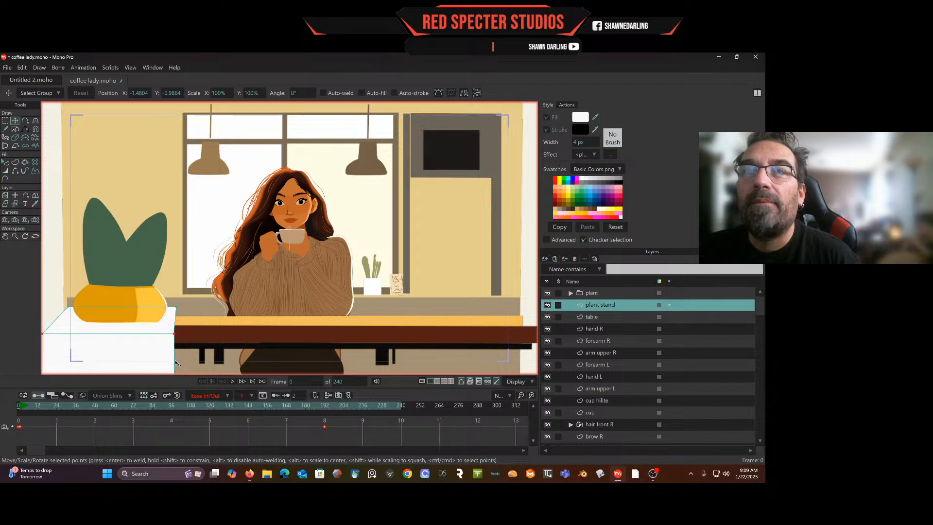
left_click_drag(176, 363, 177, 362)
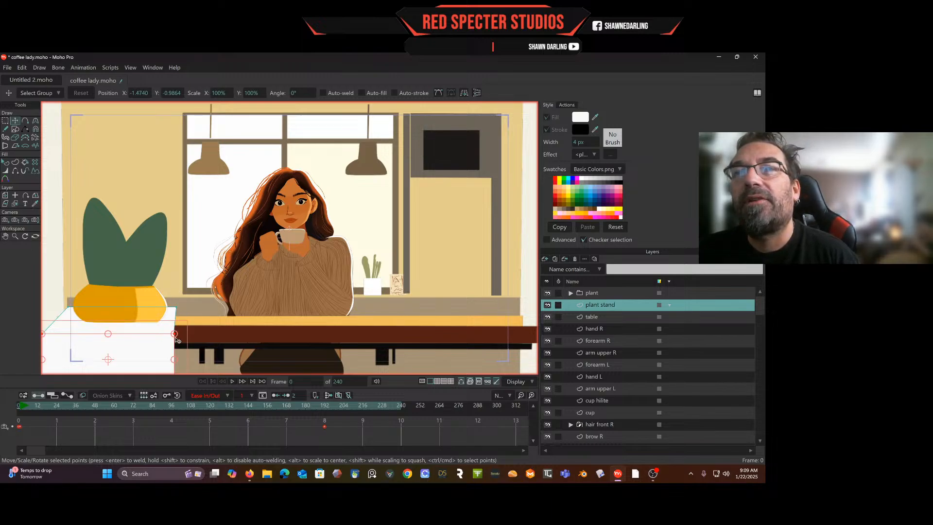
Pull the front face's right edge slightly inward and move the top face's right corners left to line up with it.
left_click(194, 333)
left_click(172, 341)
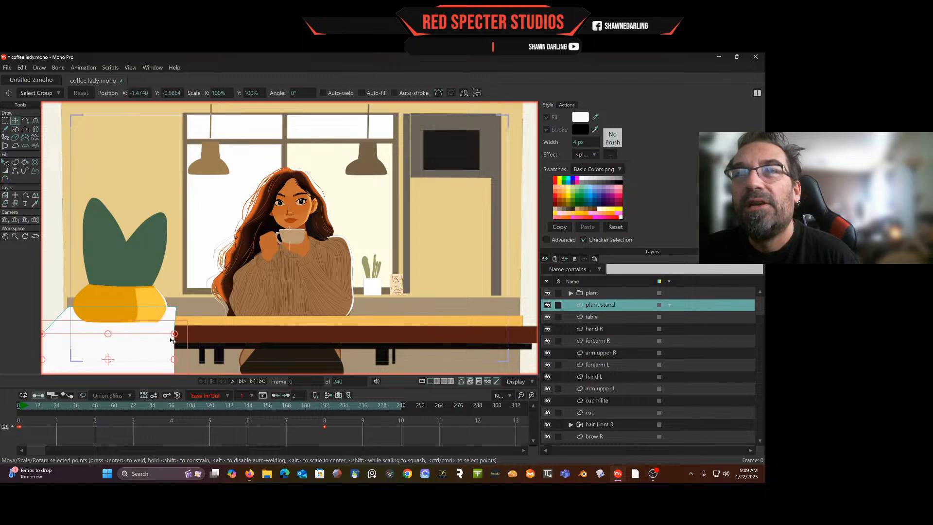
left_click_drag(174, 362, 178, 335)
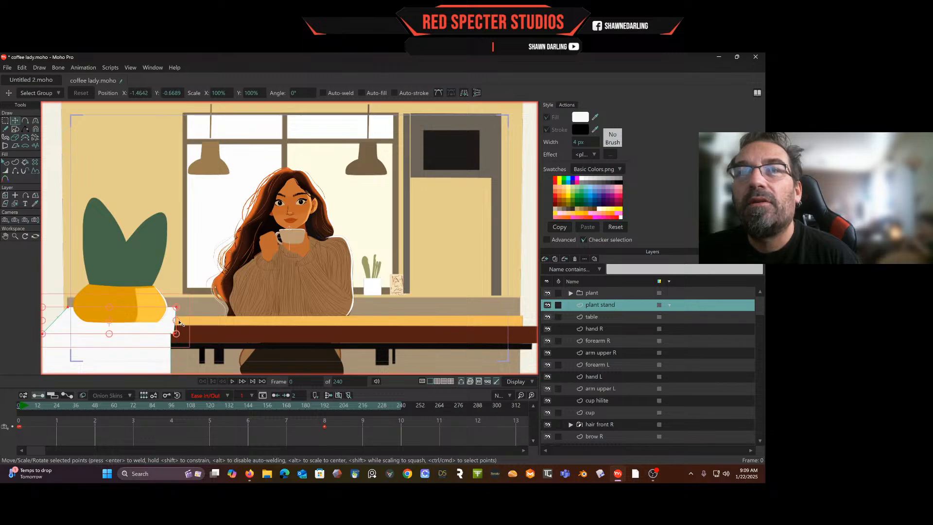
left_click(4, 120)
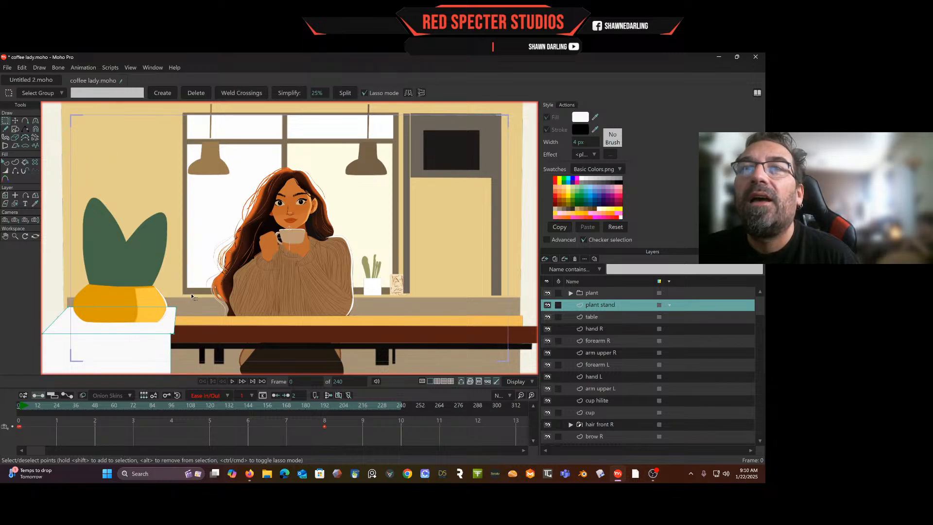
mouse_move(191, 297)
left_mouse_down()
mouse_move(172, 307)
mouse_move(172, 338)
mouse_move(189, 340)
mouse_move(203, 316)
left_mouse_up()
left_click(15, 122)
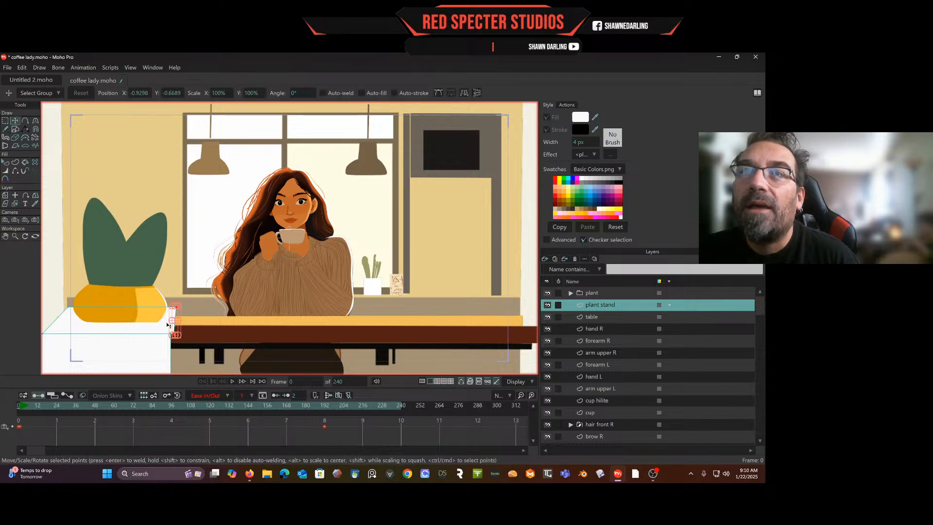
left_click_drag(175, 322, 172, 328)
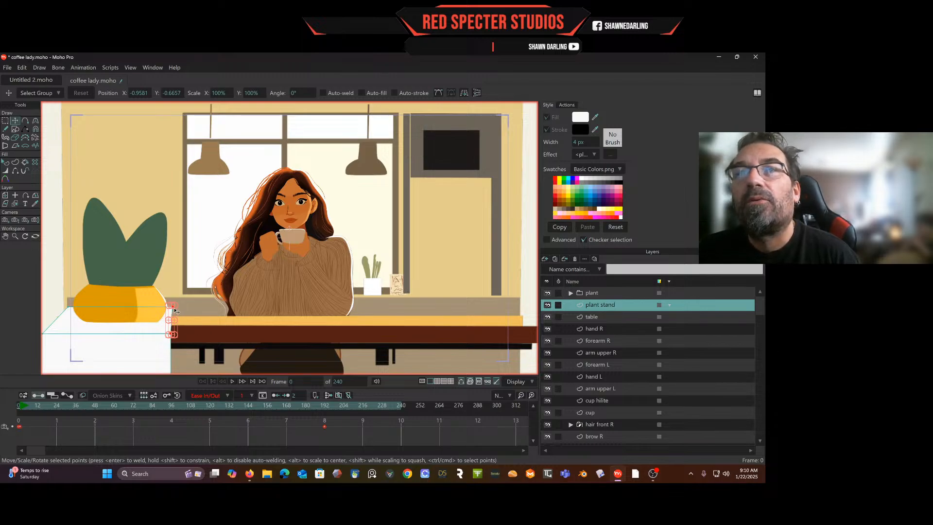
Move the top face's rear right corner slightly outward so the stand's right side slants in perspective.
left_click(206, 319)
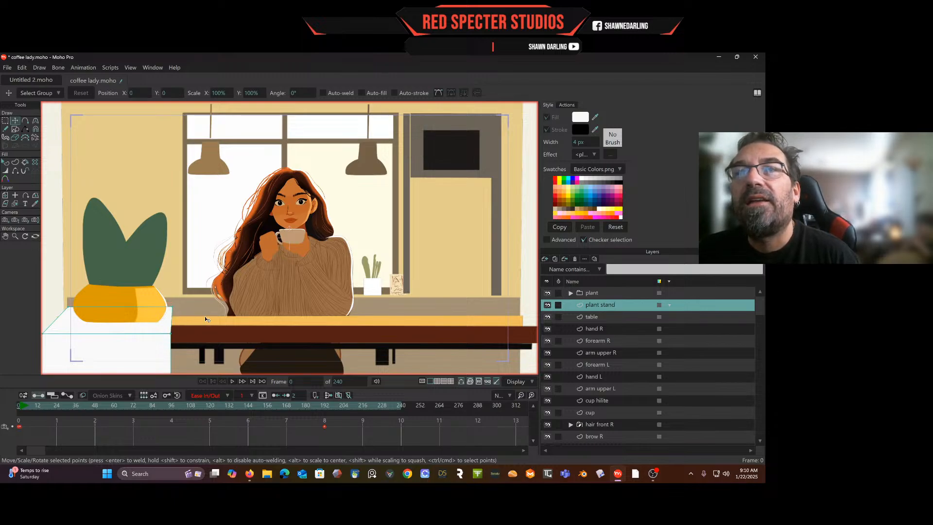
left_click(173, 308)
left_click_drag(176, 309, 181, 309)
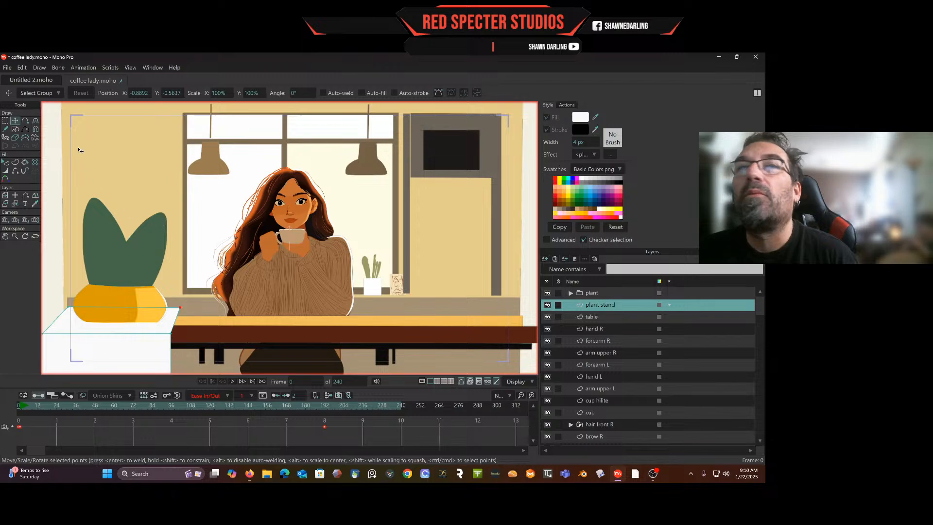
Select the points of the stand's front face and create a fill shape from them.
left_click(6, 122)
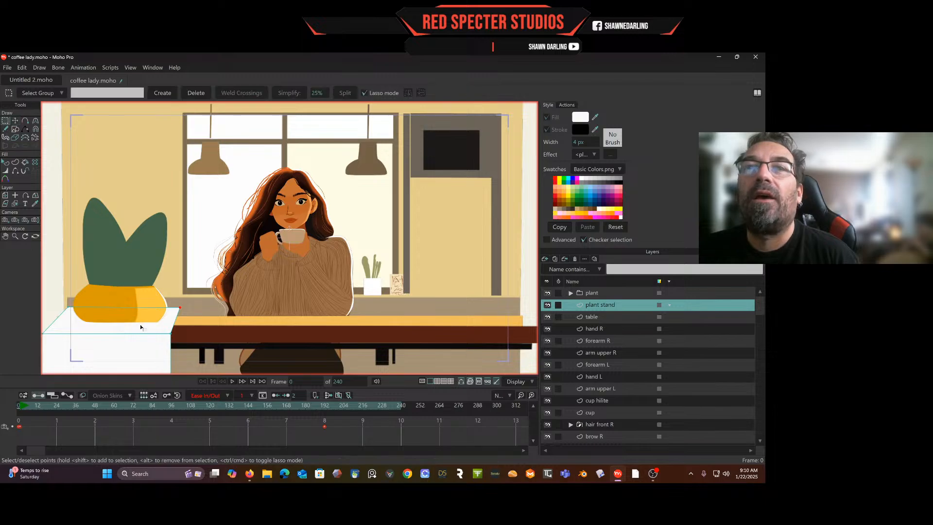
left_click(144, 348)
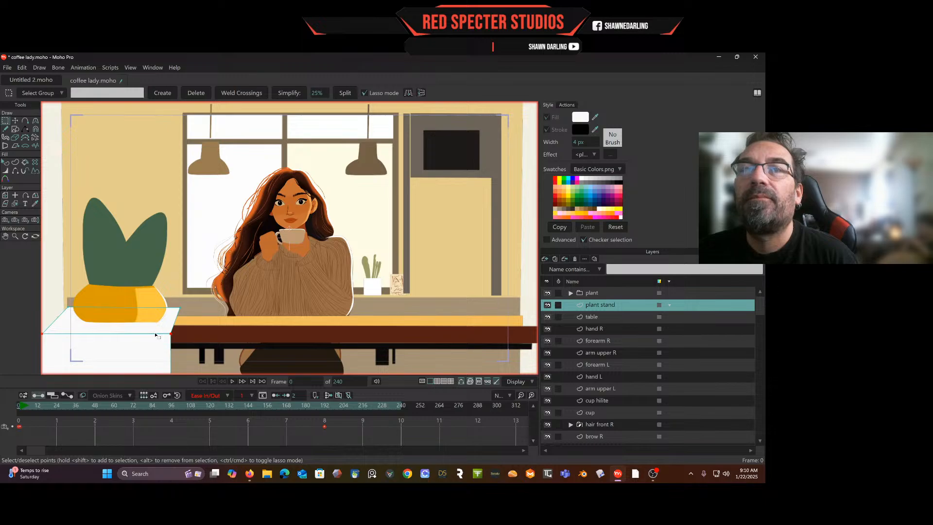
left_click(16, 121)
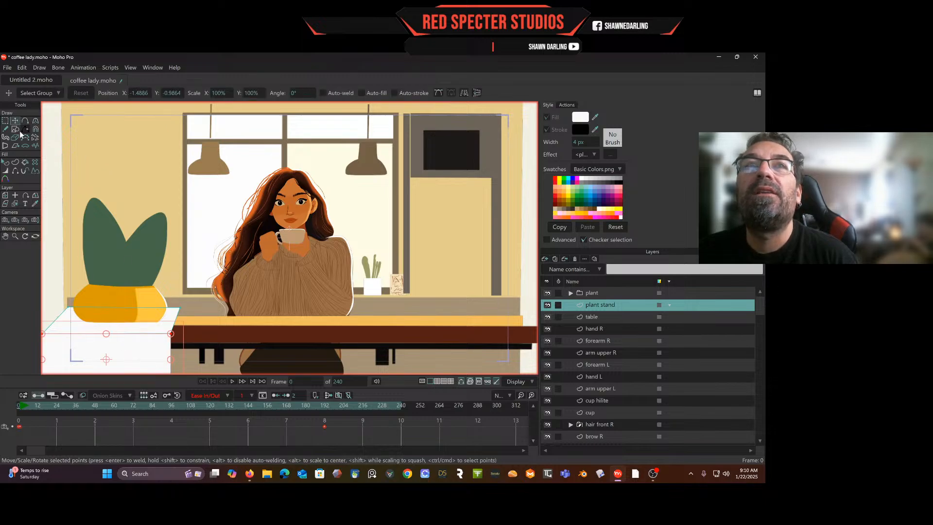
left_click(15, 162)
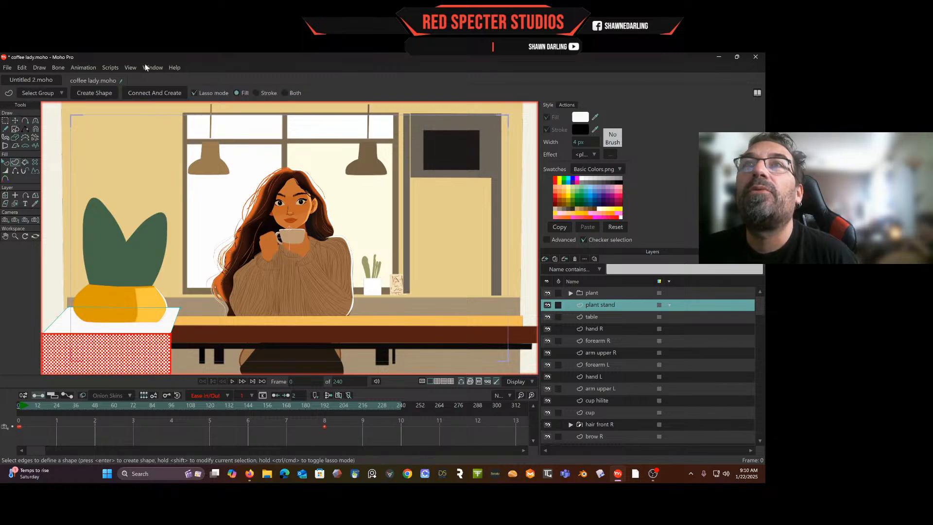
left_click(95, 93)
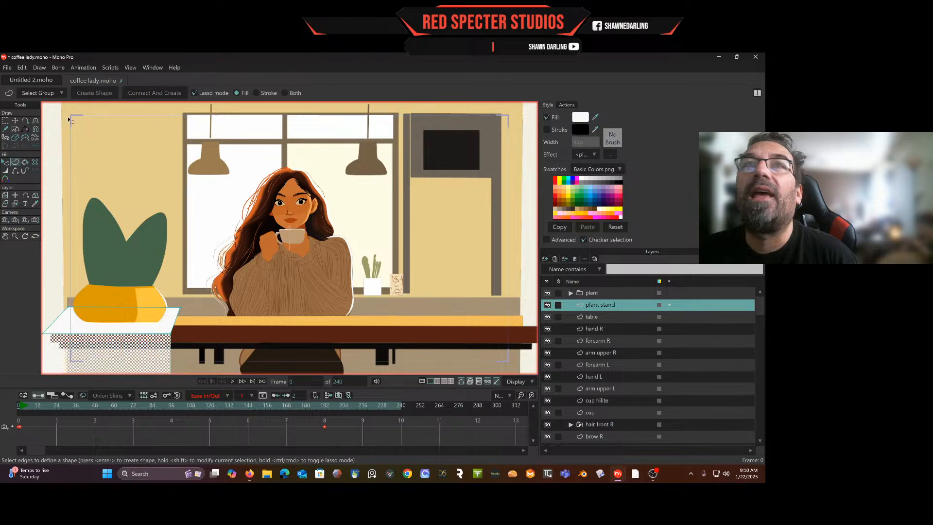
Set the fill of the plant stand's front face to the mid grey 909090.
left_click(6, 162)
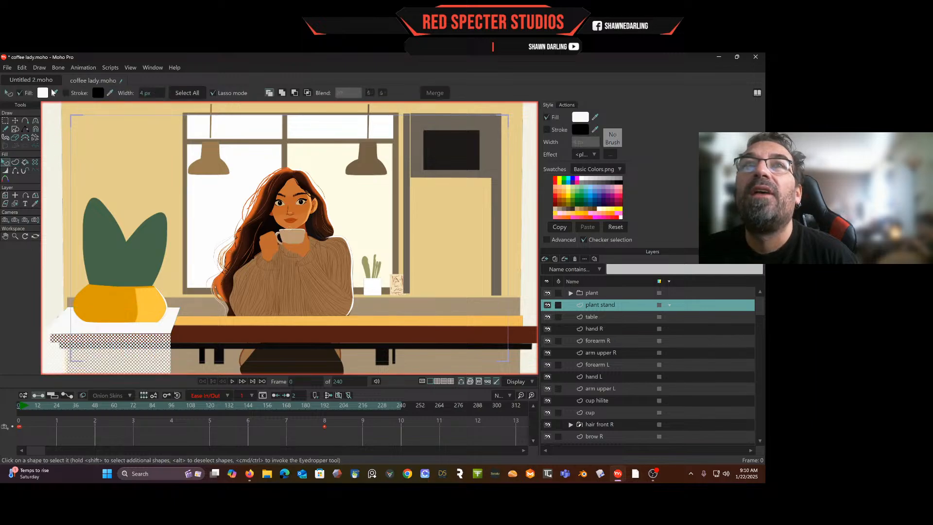
left_click(44, 94)
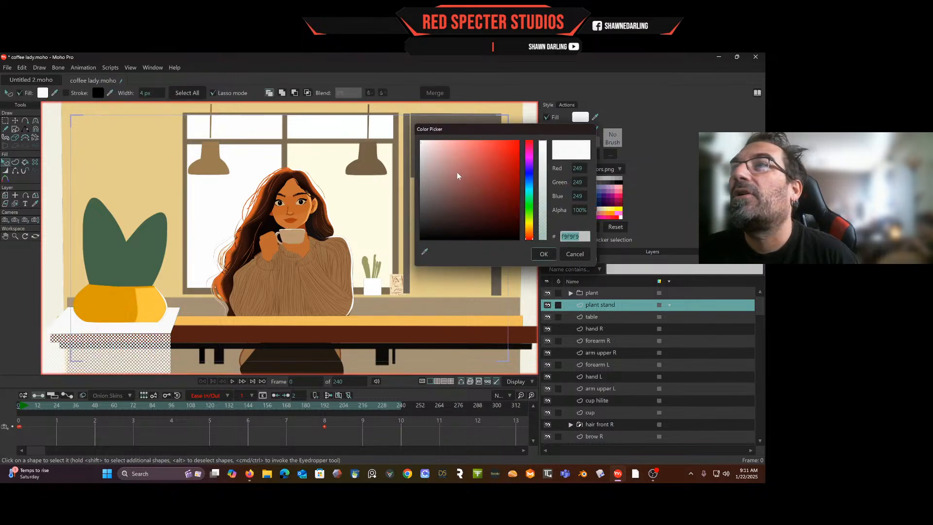
left_click(425, 173)
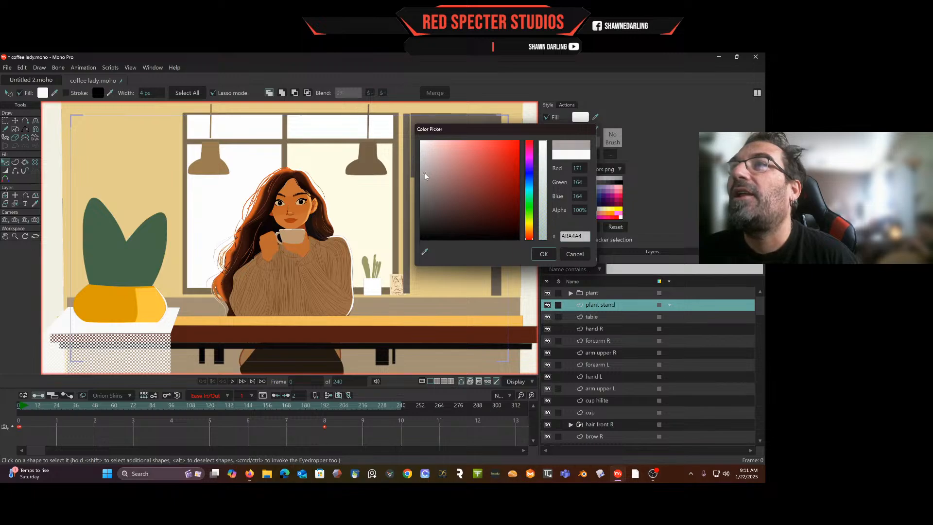
left_click_drag(425, 173, 421, 186)
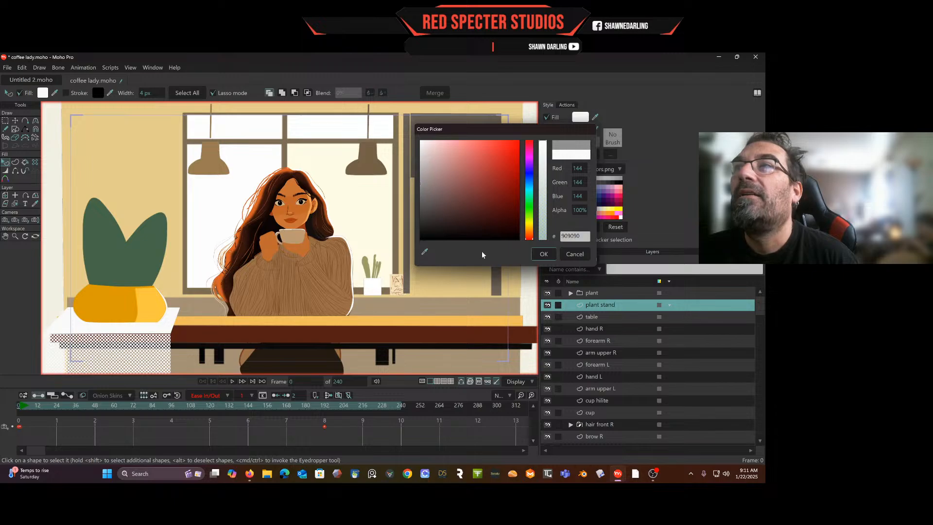
left_click(544, 253)
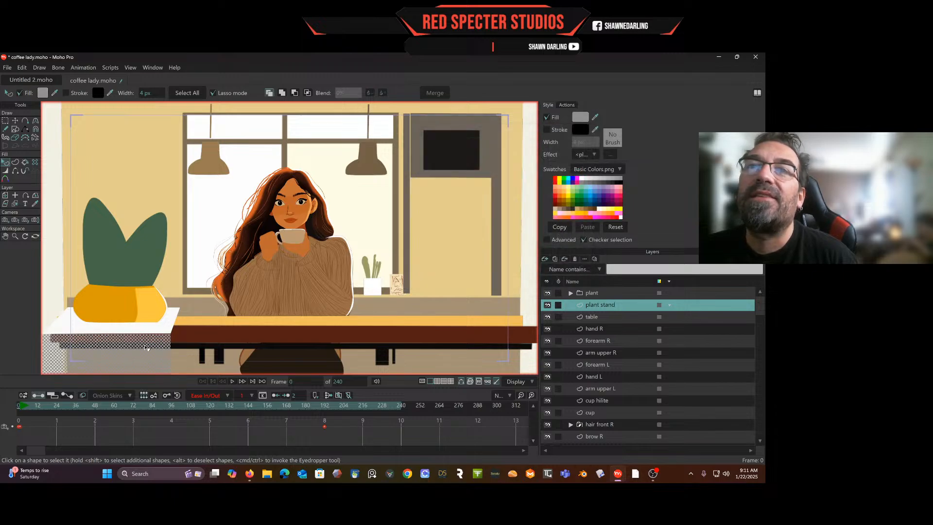
Draw a small rectangle beside the stand and move its corners to form the narrow right side face, running past the frame's bottom.
left_click(15, 128)
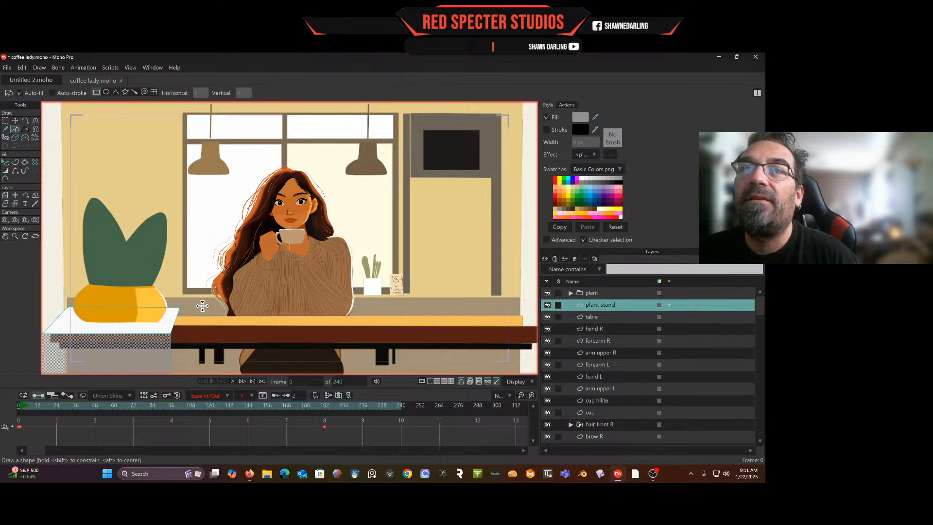
left_click_drag(247, 307, 214, 339)
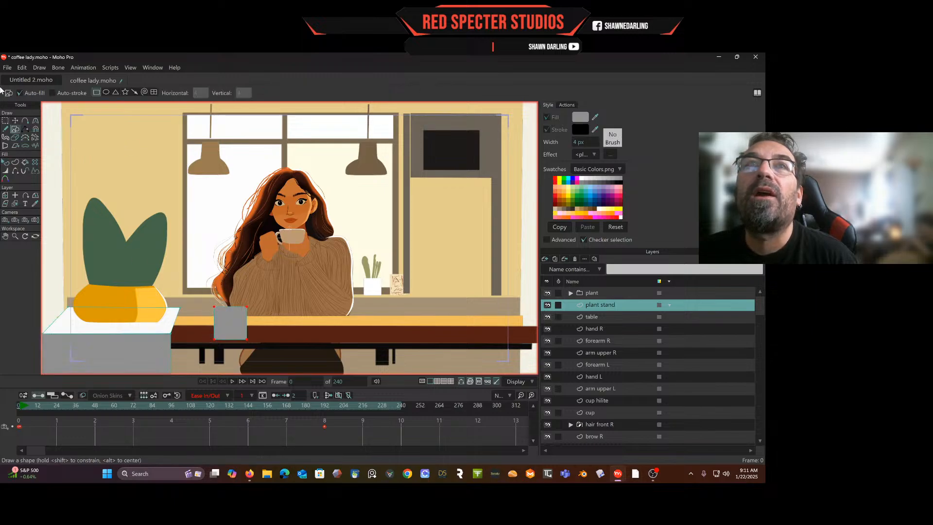
left_click(5, 121)
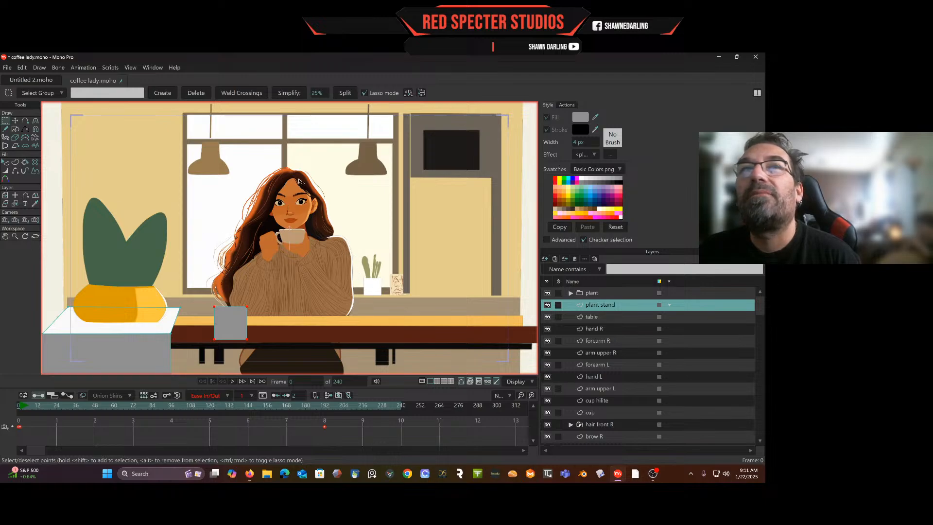
left_click(15, 121)
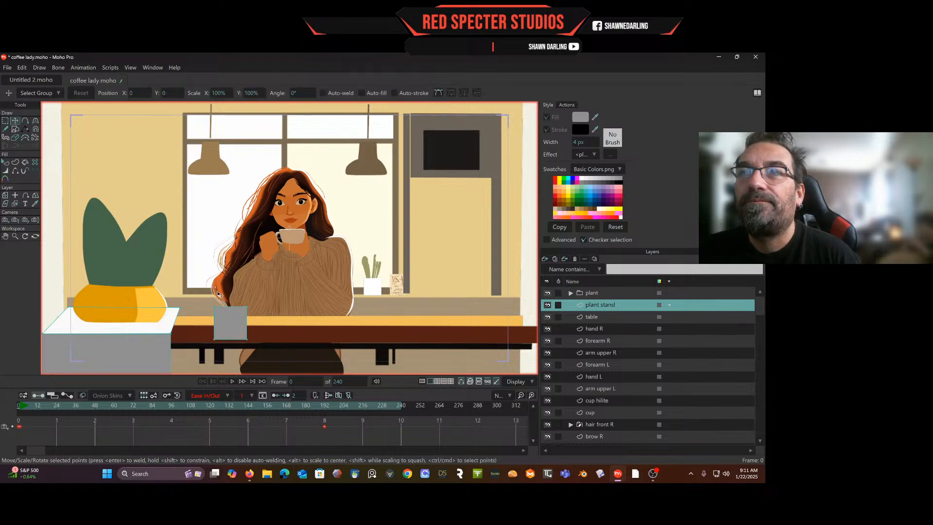
left_click_drag(214, 306, 175, 380)
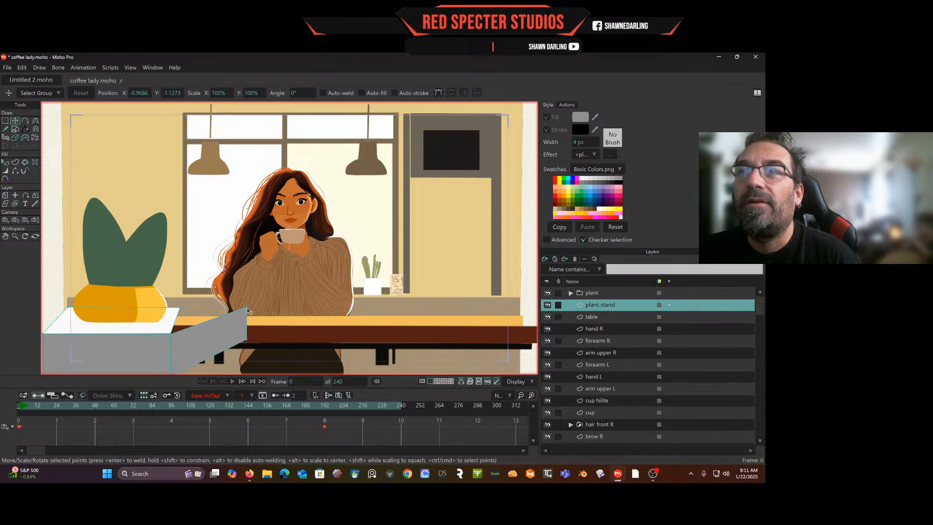
left_click_drag(248, 309, 182, 311)
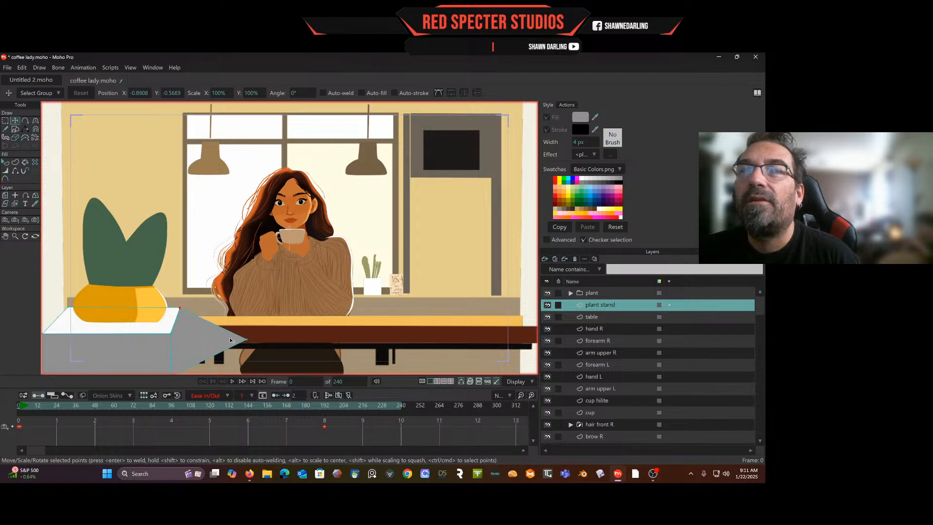
left_click_drag(248, 344, 180, 380)
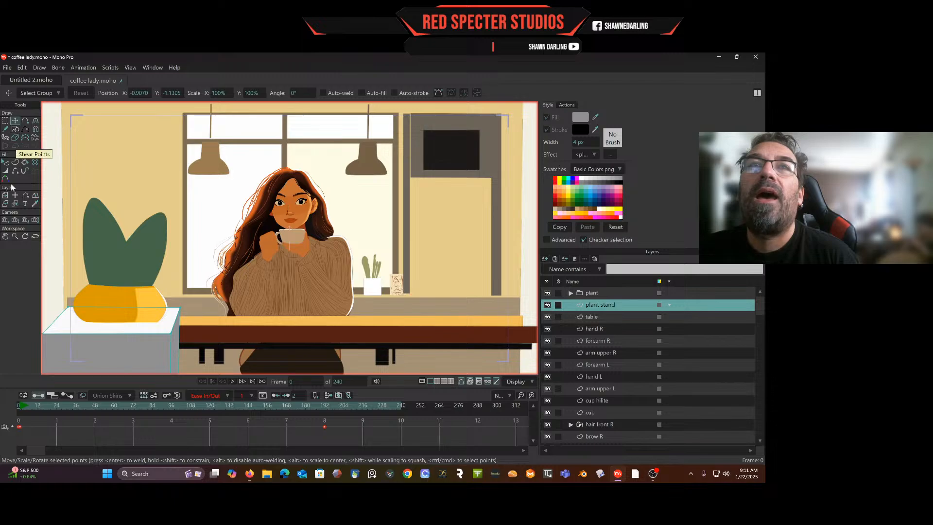
Change the fill of the stand's narrow right side face to white.
left_click(6, 164)
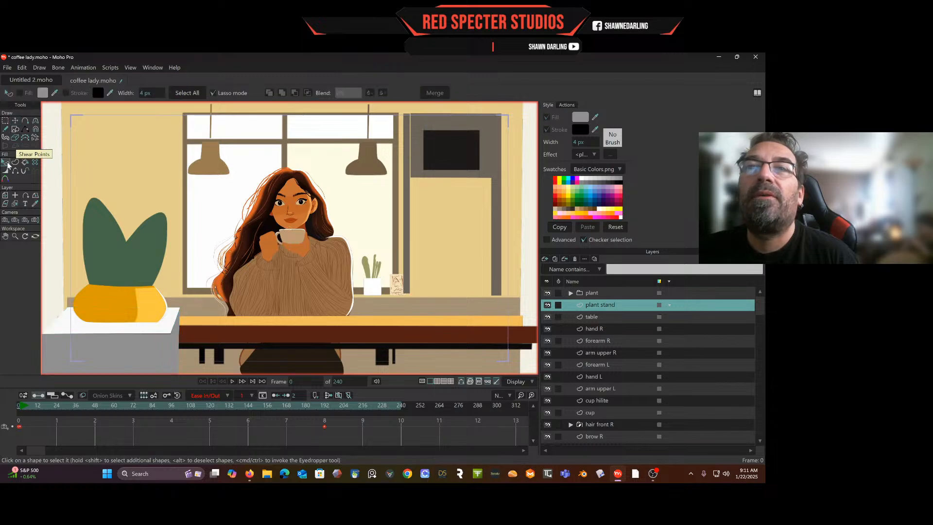
left_click(181, 330)
left_click(43, 92)
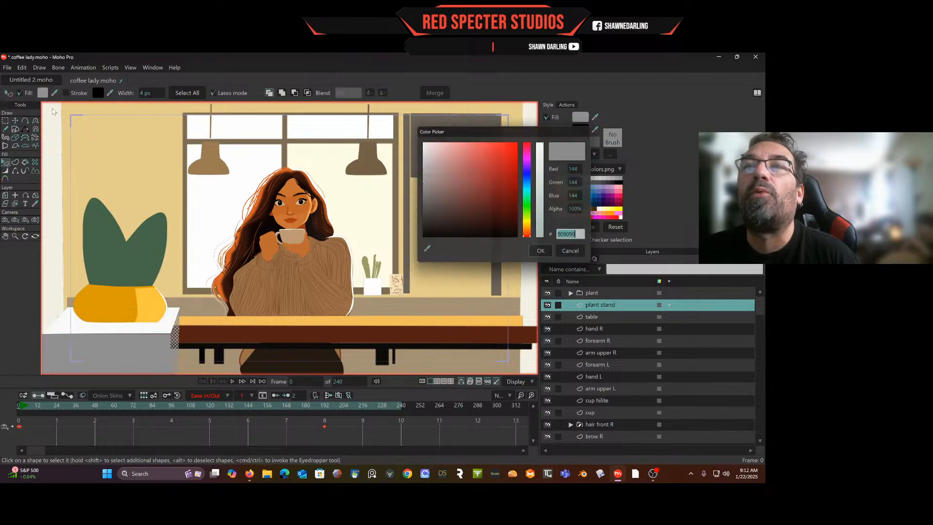
left_click(544, 253)
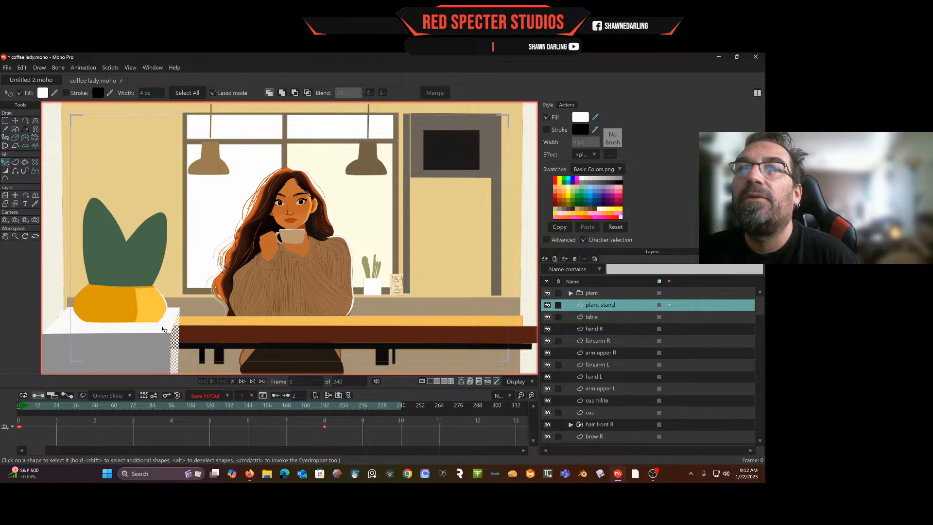
Set the fill of the stand's top face to the light grey B3B3B3.
left_click(165, 325)
left_click(45, 92)
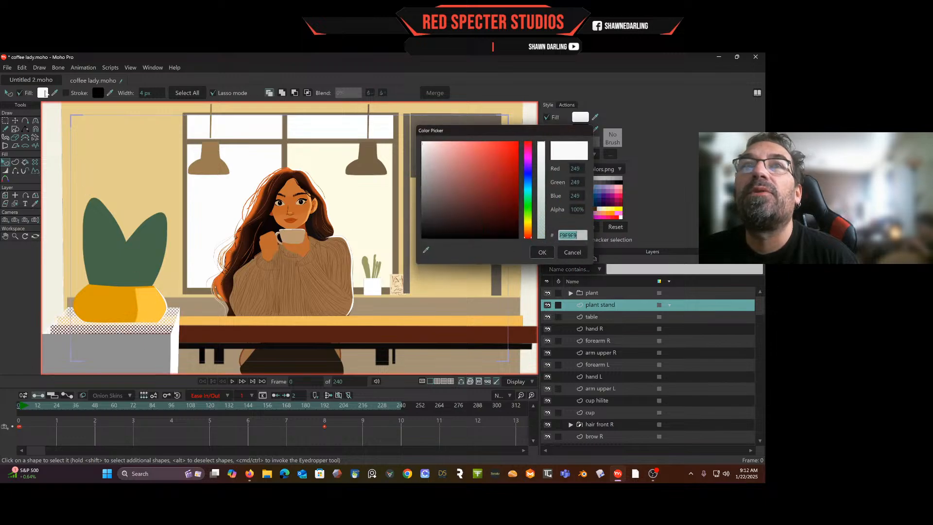
left_click_drag(428, 175, 415, 173)
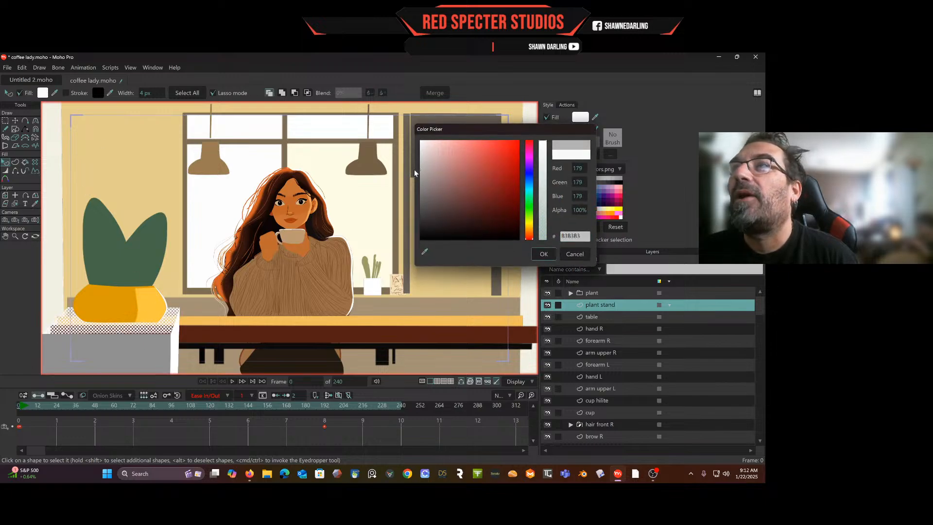
left_click(543, 254)
Darken the fill of the stand's front face to the grey 484848 and deselect its points.
left_click(91, 351)
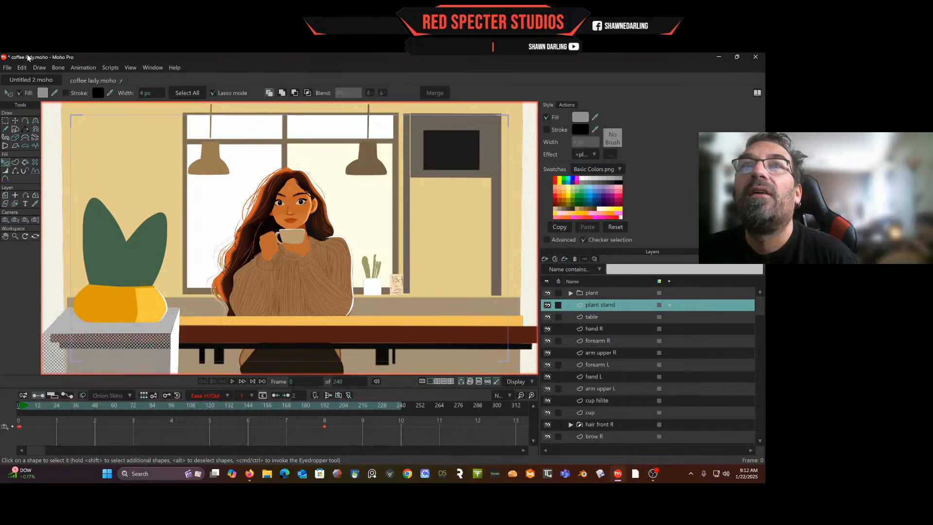
left_click(42, 97)
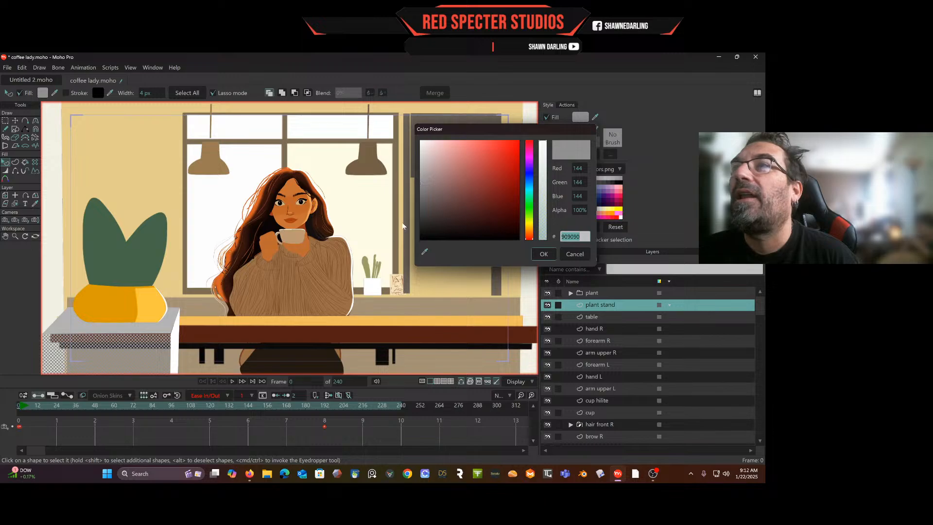
left_click_drag(435, 204, 399, 213)
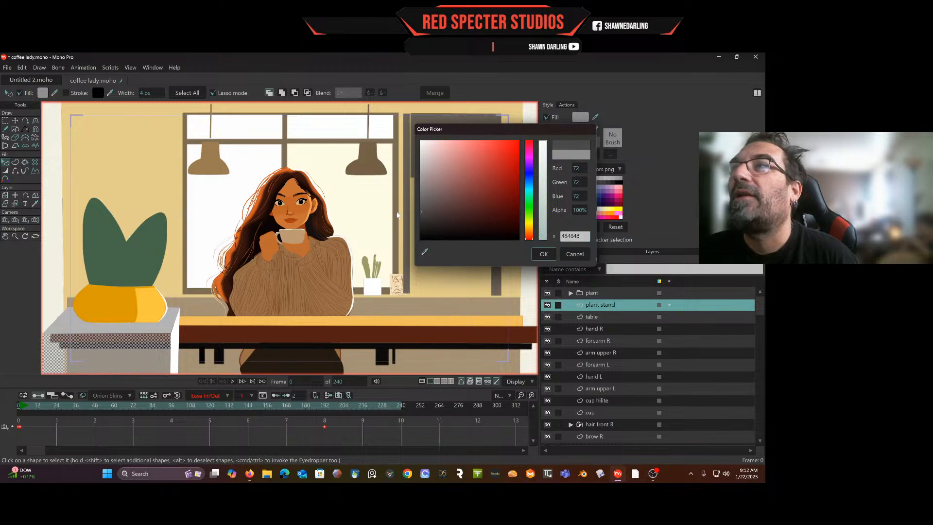
left_click(544, 254)
left_click(5, 121)
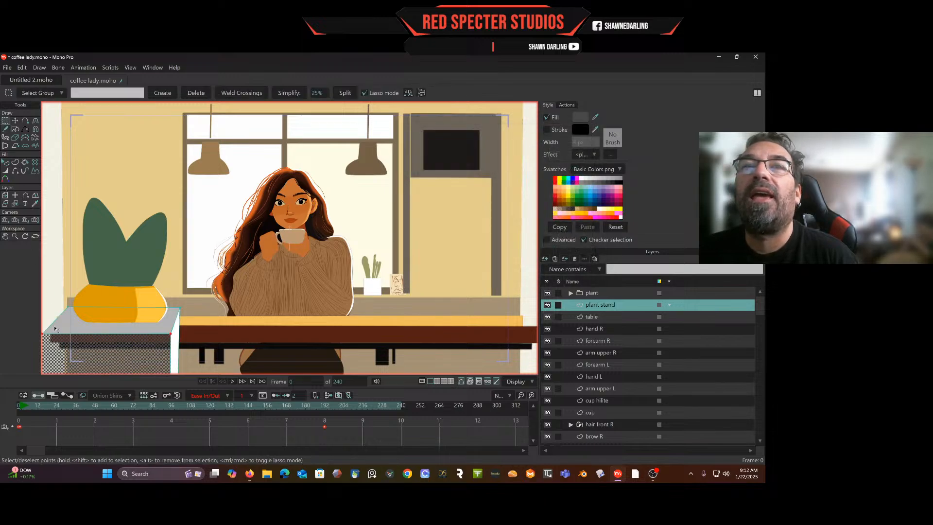
left_click(49, 292)
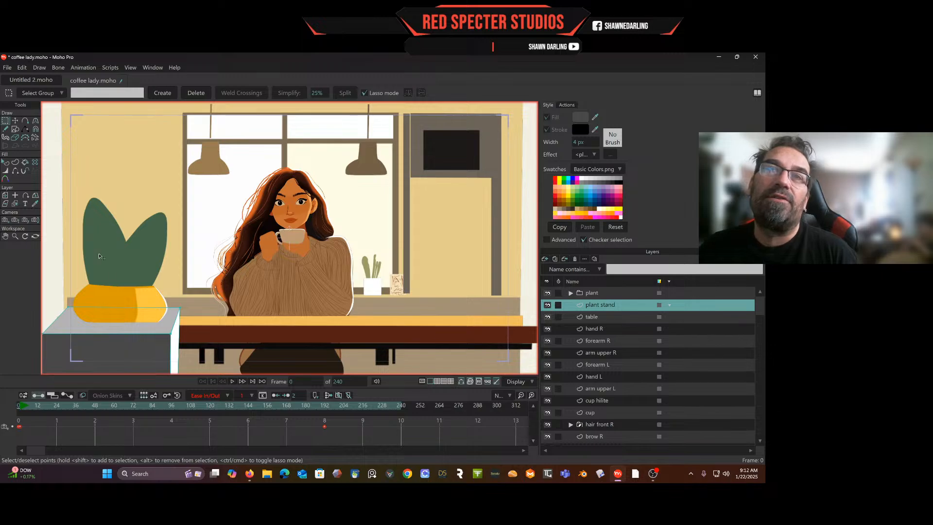
Recolour the stand's top face with a warm brown fill, 996F2D.
left_click(6, 165)
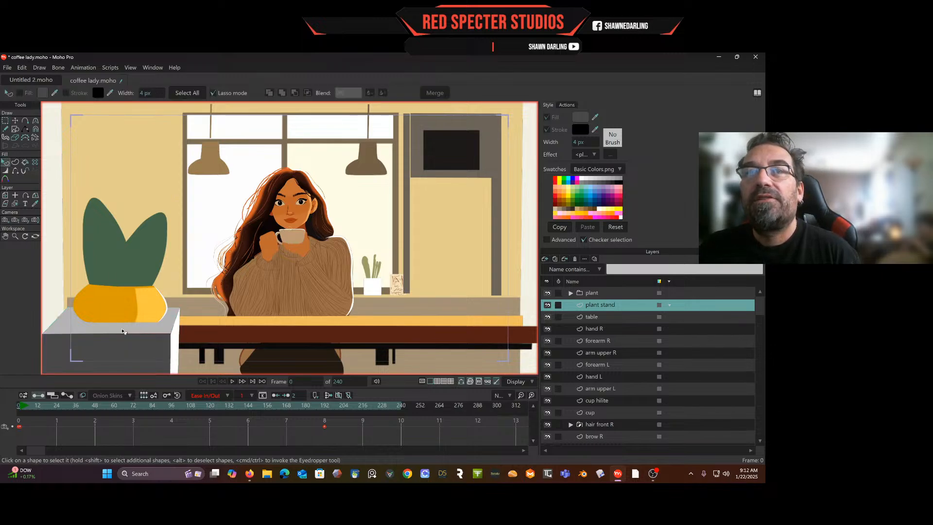
left_click(123, 331)
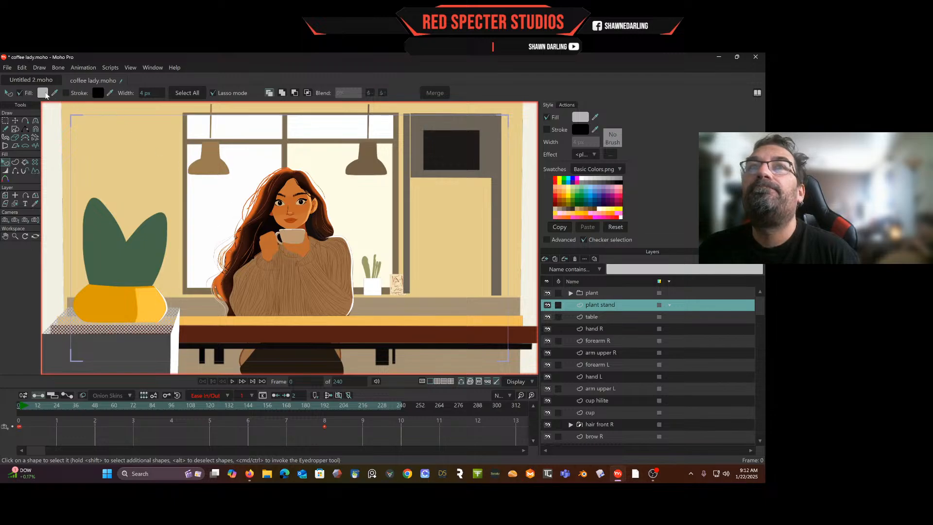
left_click(44, 93)
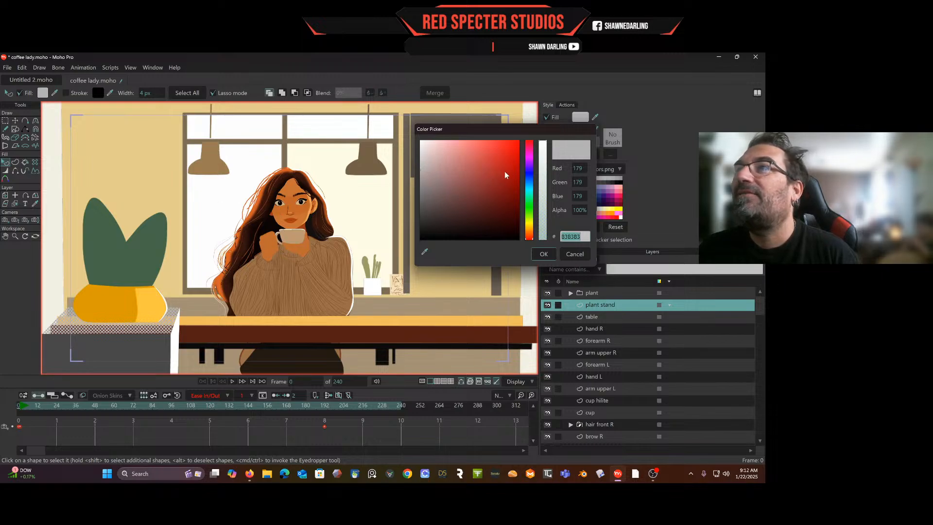
left_click(531, 230)
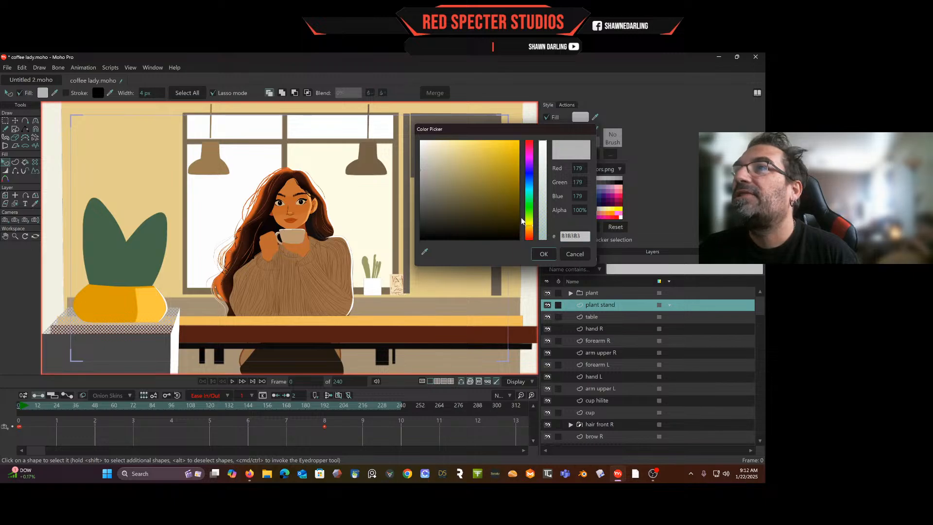
left_click(492, 187)
left_click(490, 180)
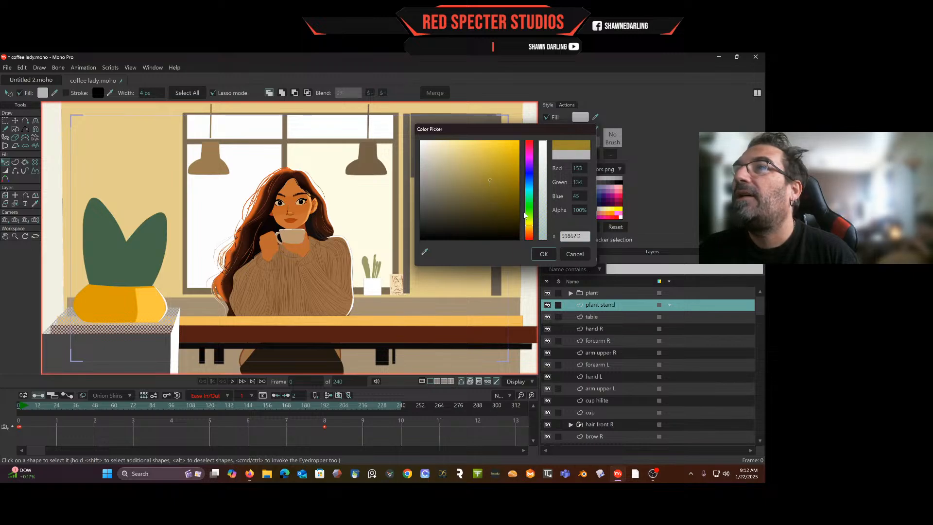
left_click(525, 232)
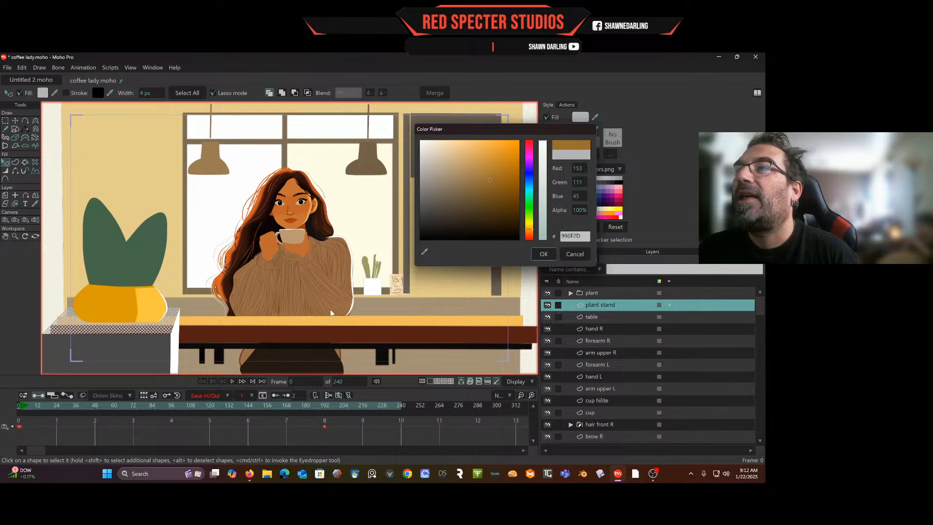
Recolor the top face of the plant stand golden brown with hex value AF7F33.
left_click(491, 162)
left_click_drag(491, 162, 490, 171)
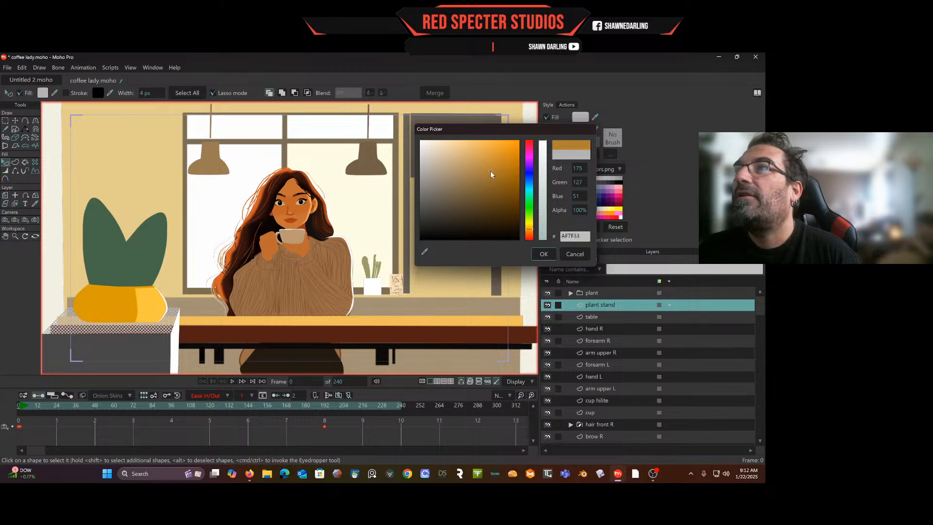
left_click(545, 253)
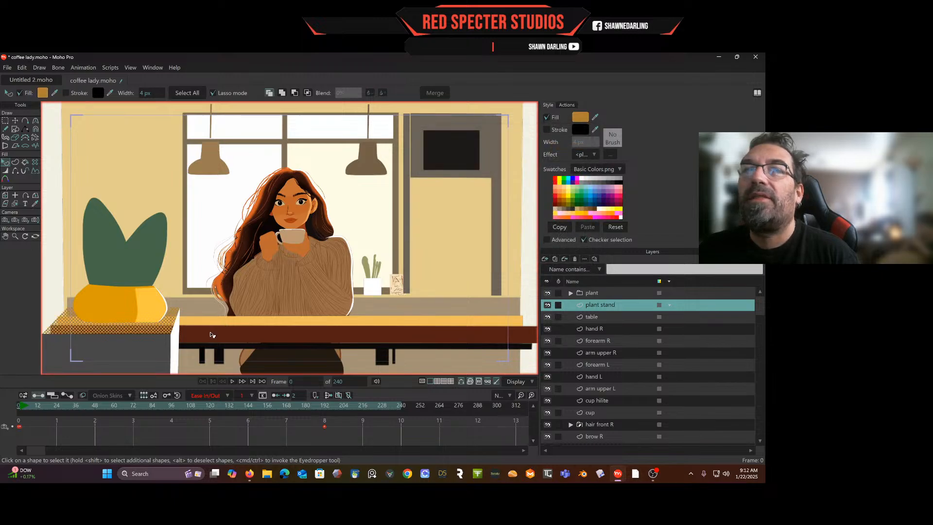
Select the plant stand's front face and change its fill to dark brown 5D461A.
left_click(155, 347)
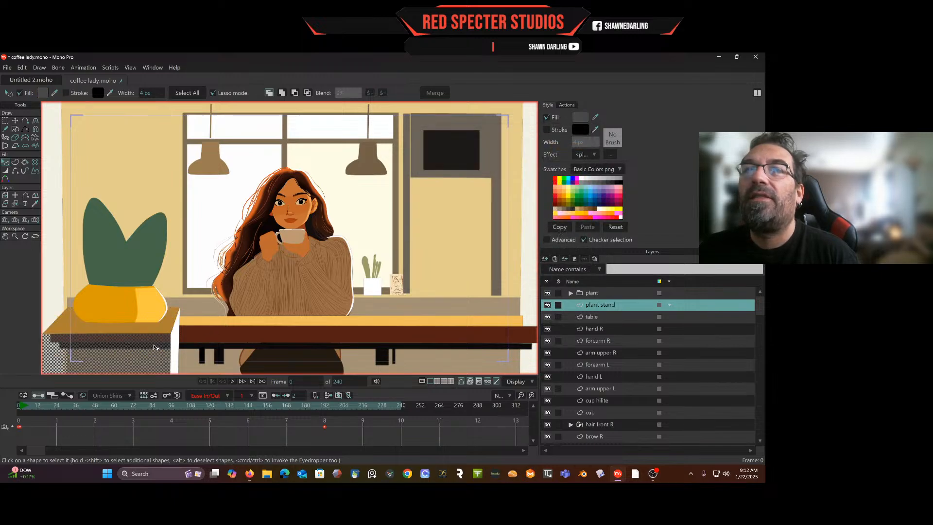
left_click(44, 93)
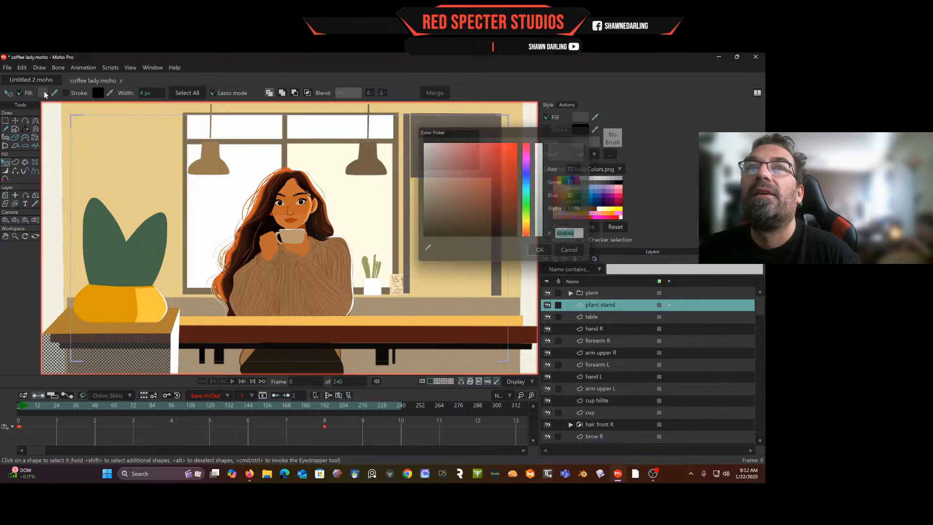
left_click(532, 231)
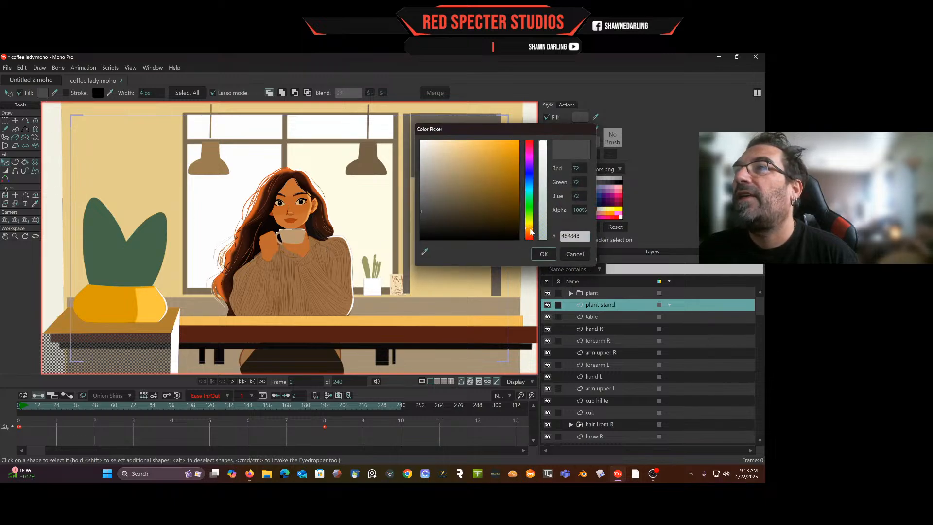
left_click_drag(498, 199, 492, 203)
left_click(544, 253)
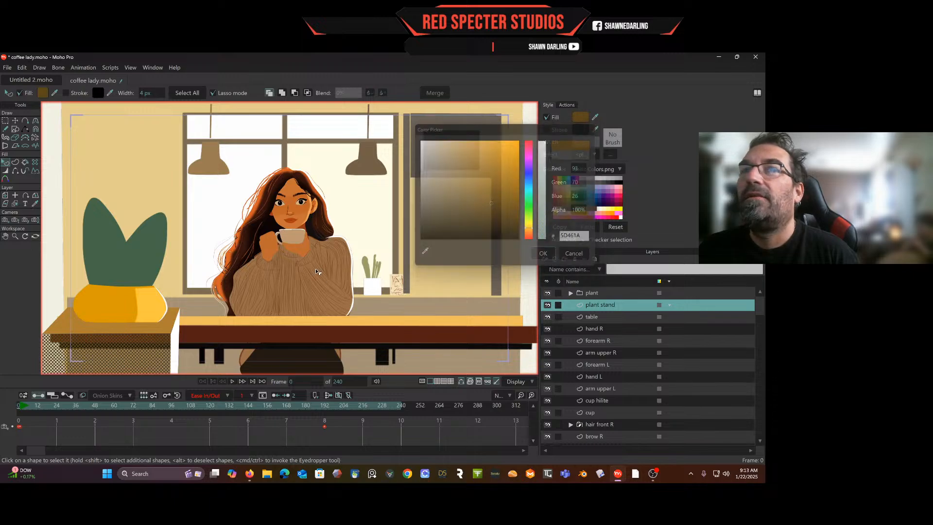
Select the plant stand's narrow side face and change its fill to pale yellow FFE991.
left_click(175, 340)
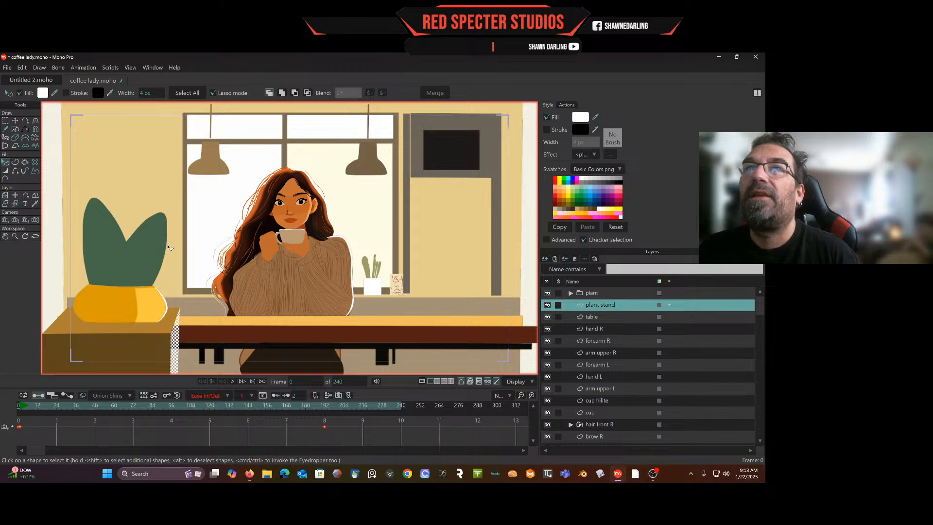
left_click(43, 93)
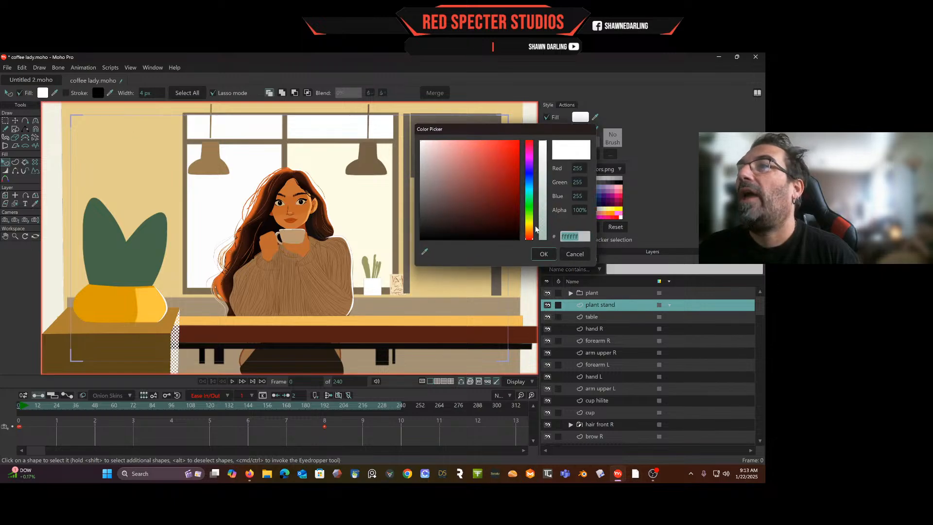
left_click(530, 229)
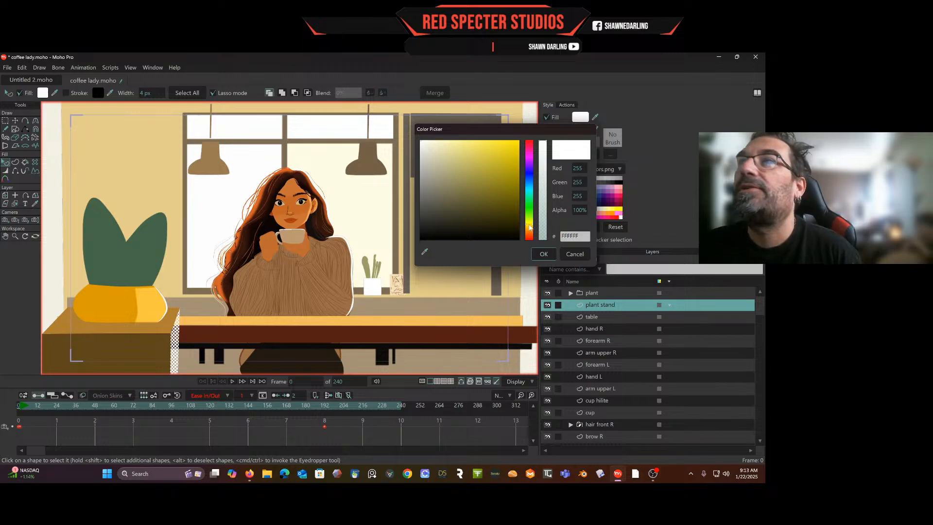
left_click(475, 143)
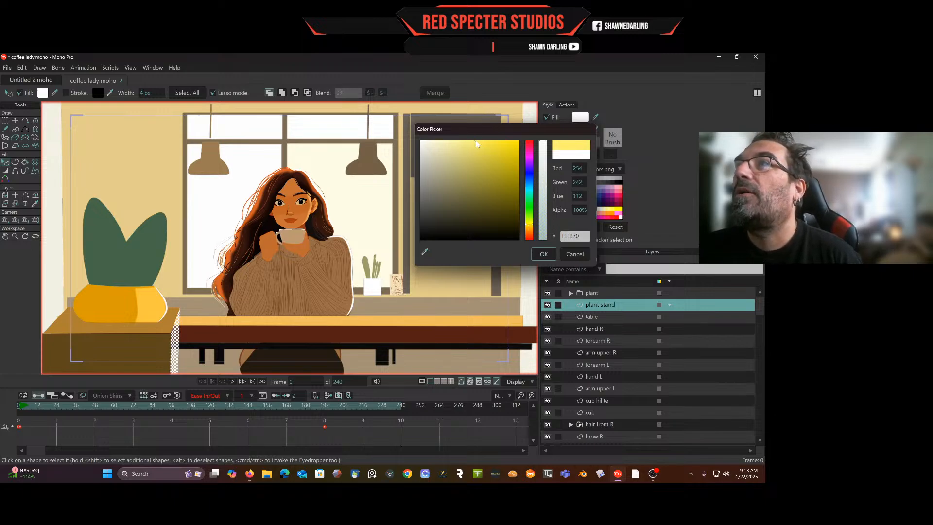
left_click(531, 229)
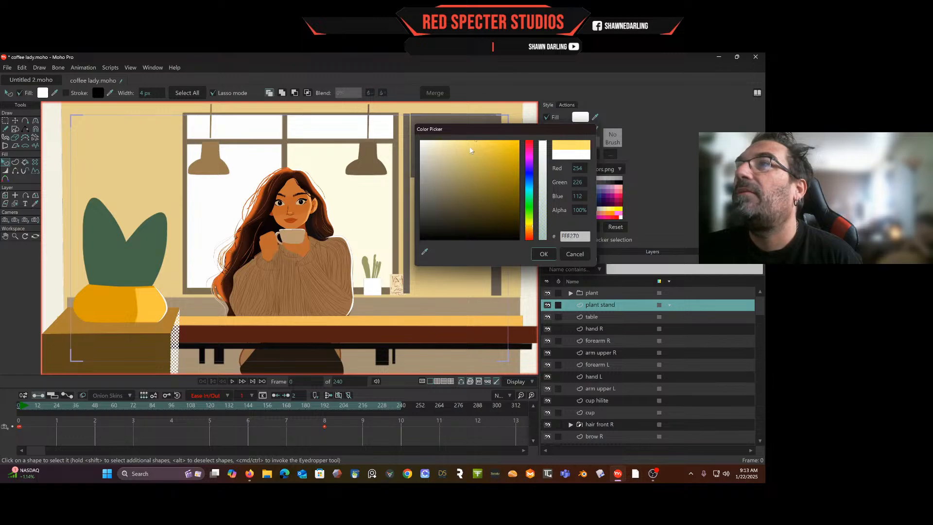
left_click_drag(470, 151, 463, 143)
left_click(543, 255)
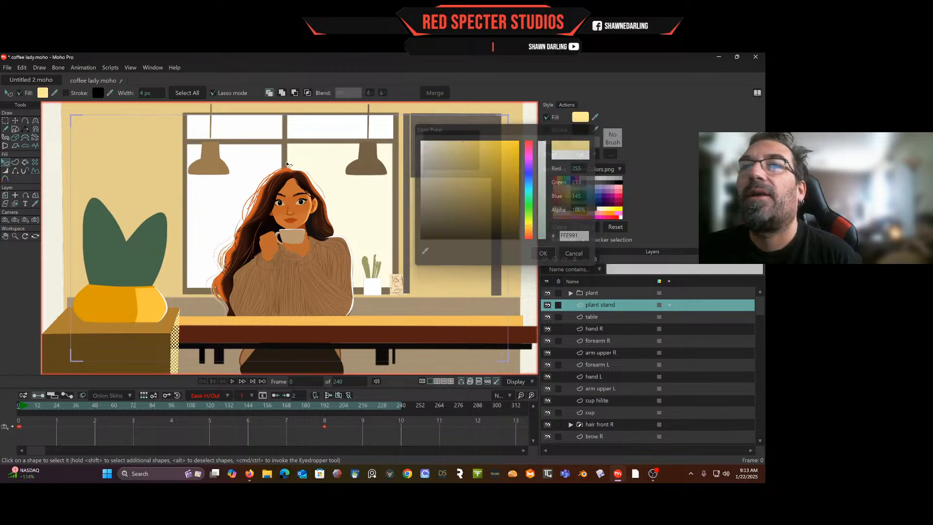
Orbit the workspace to examine the depth spacing of the scene's layers, and reset the view.
left_click(6, 121)
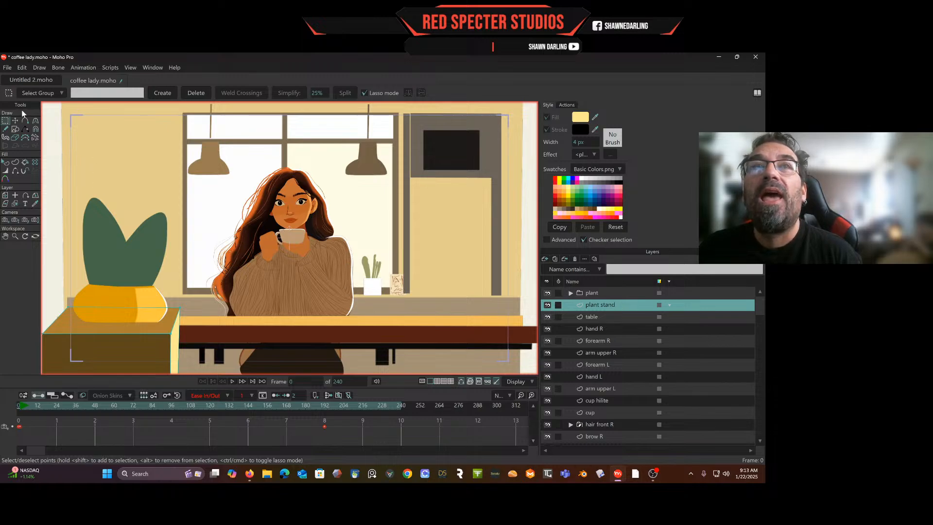
left_click(35, 236)
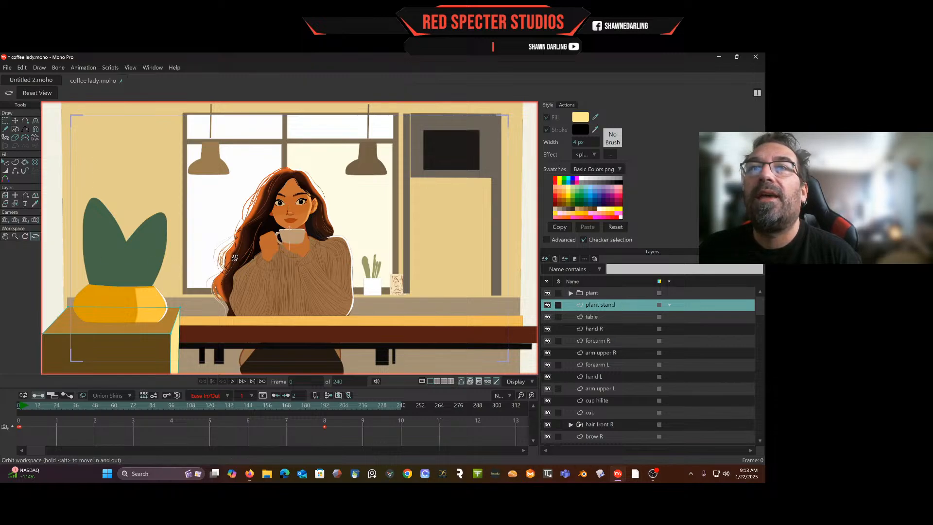
left_click_drag(234, 256, 300, 176)
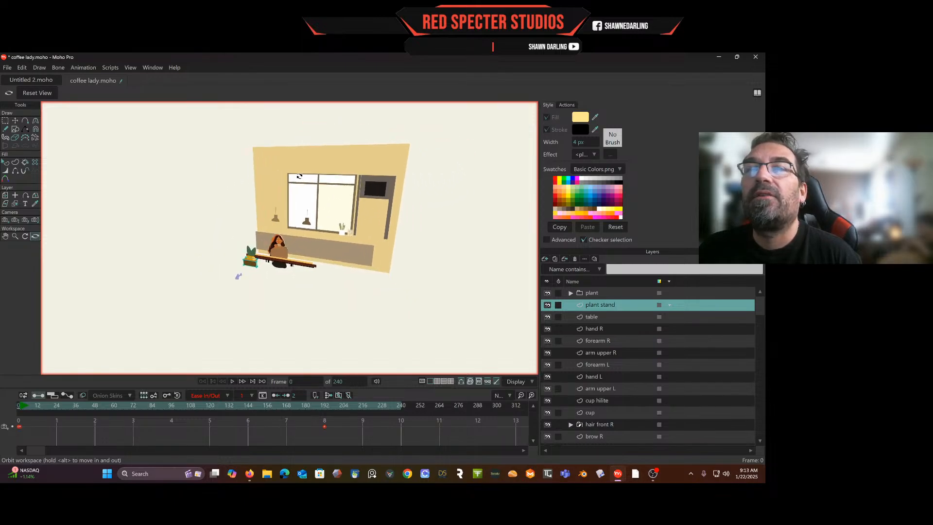
left_click(30, 93)
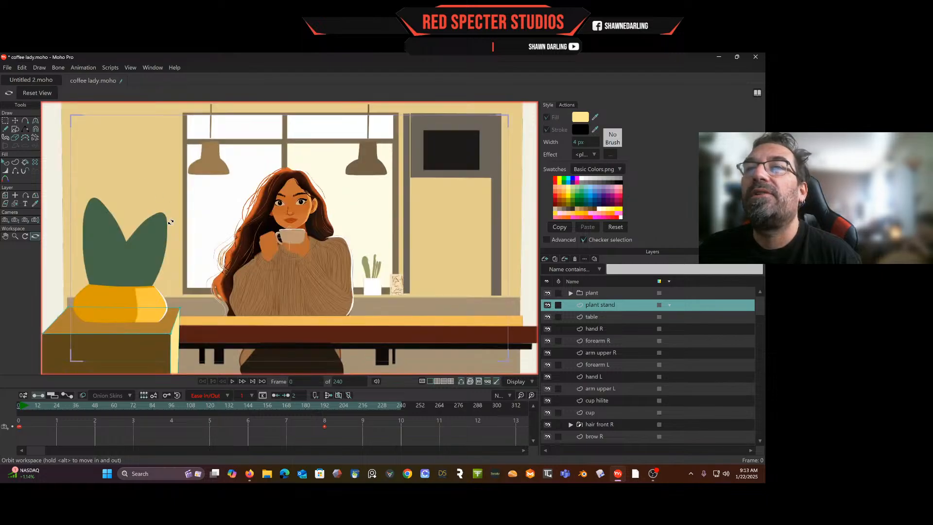
Try to move a back corner point of the plant stand's top at frame 23.
left_click_drag(34, 408, 56, 395)
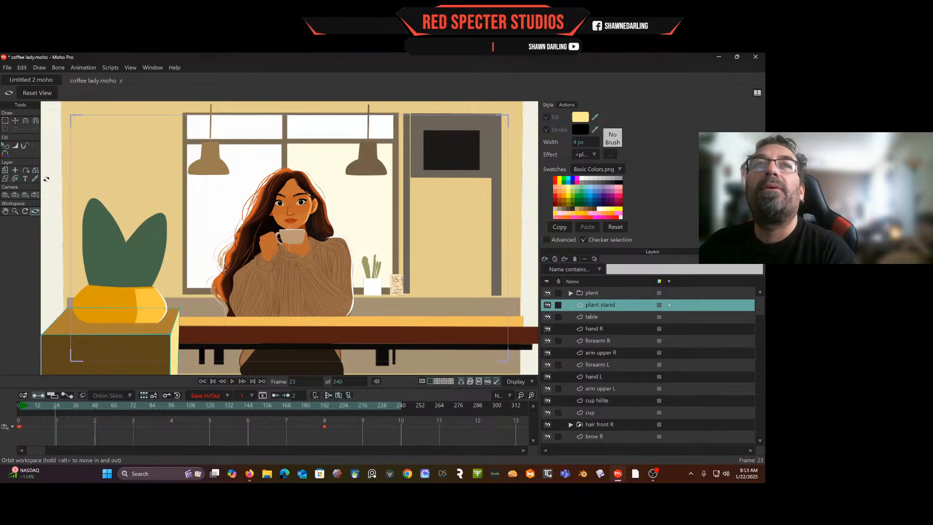
key("t")
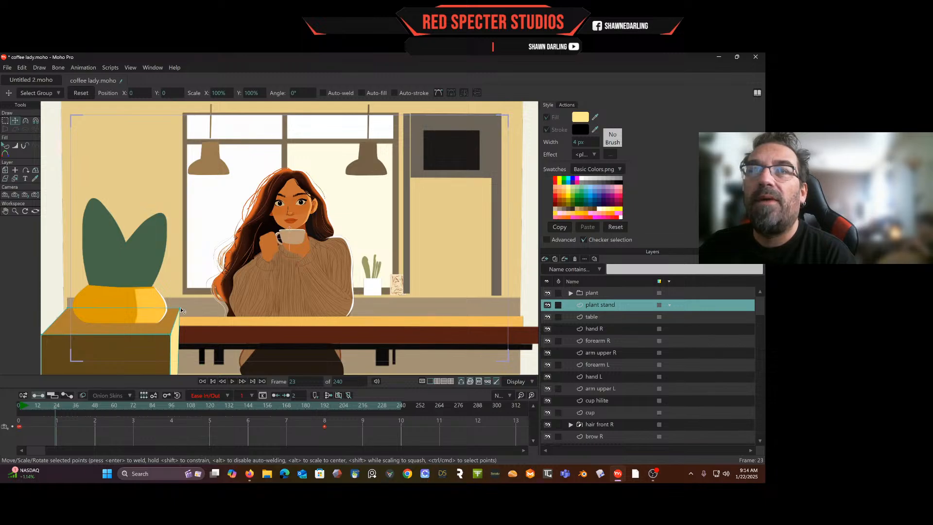
left_click_drag(182, 310, 69, 311)
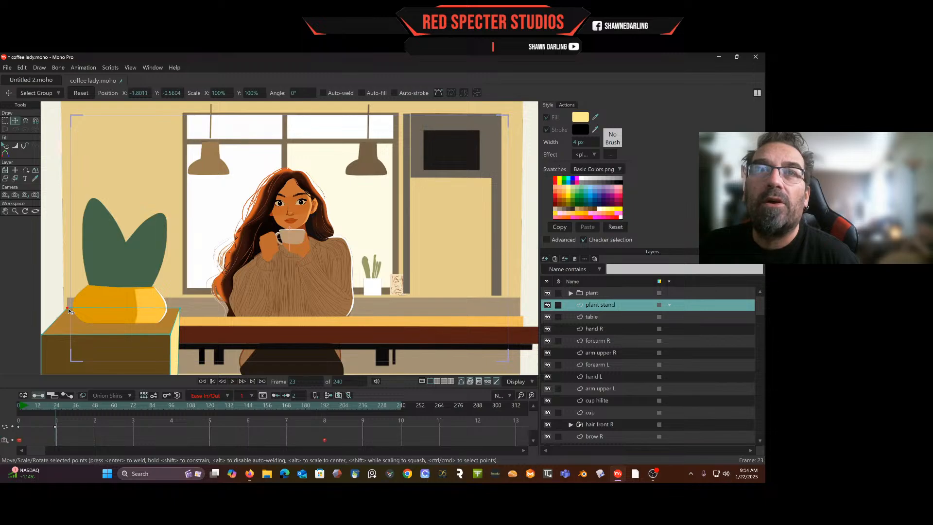
key("ctrl+z")
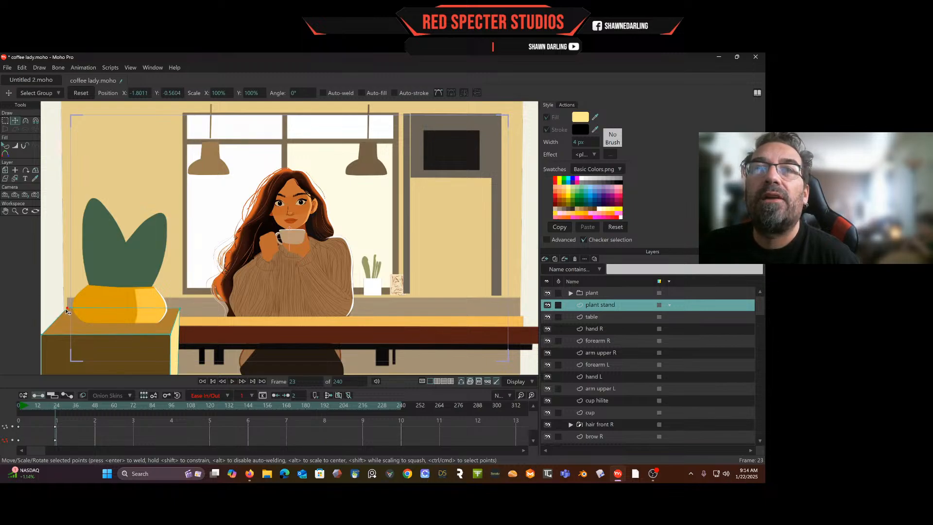
key("ctrl+shift+z")
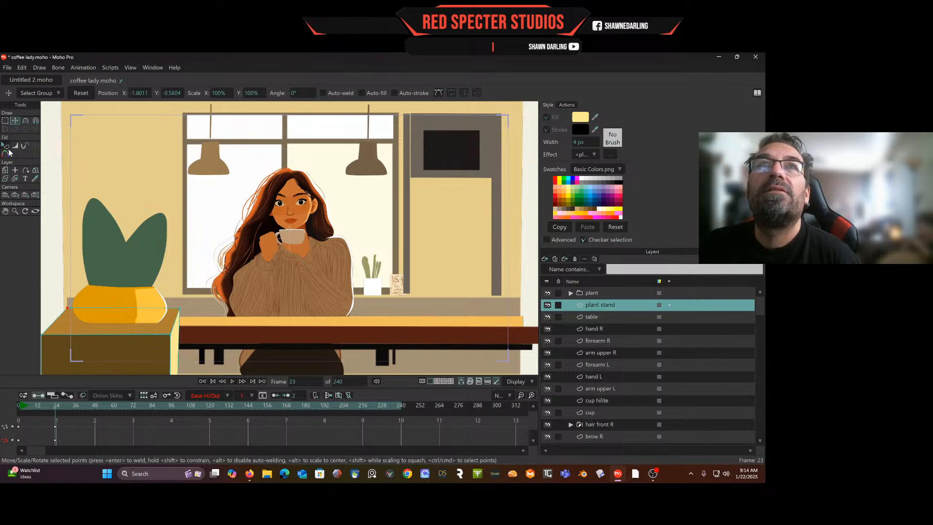
Select the two back corner points of the plant stand's top and lower them slightly at frame 23.
key("g")
mouse_move(68, 277)
left_mouse_down()
mouse_move(108, 333)
mouse_move(174, 324)
mouse_move(199, 303)
mouse_move(196, 283)
mouse_move(167, 267)
left_mouse_up()
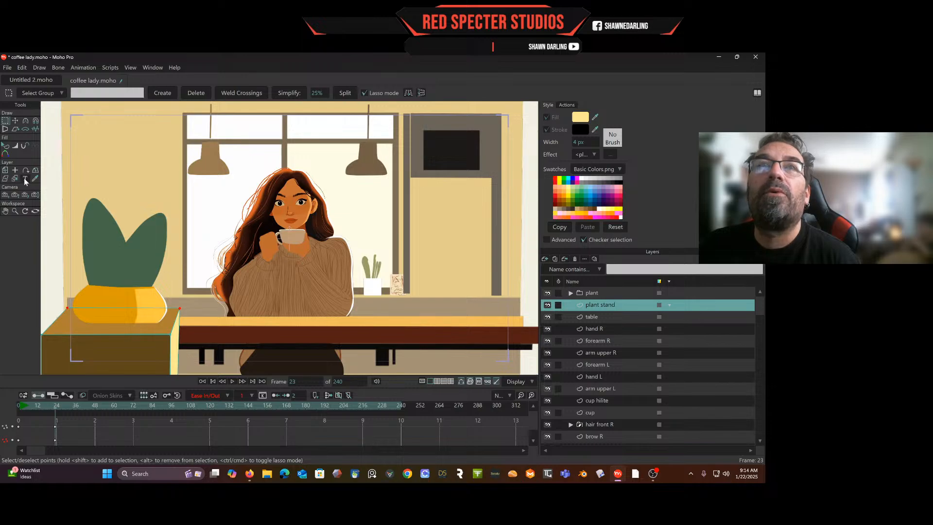
left_click(15, 120)
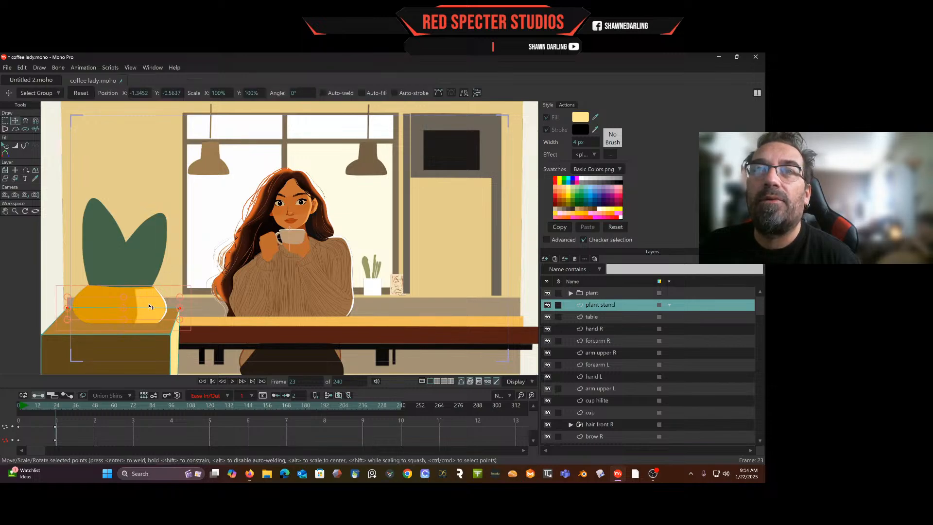
left_click_drag(149, 306, 147, 318)
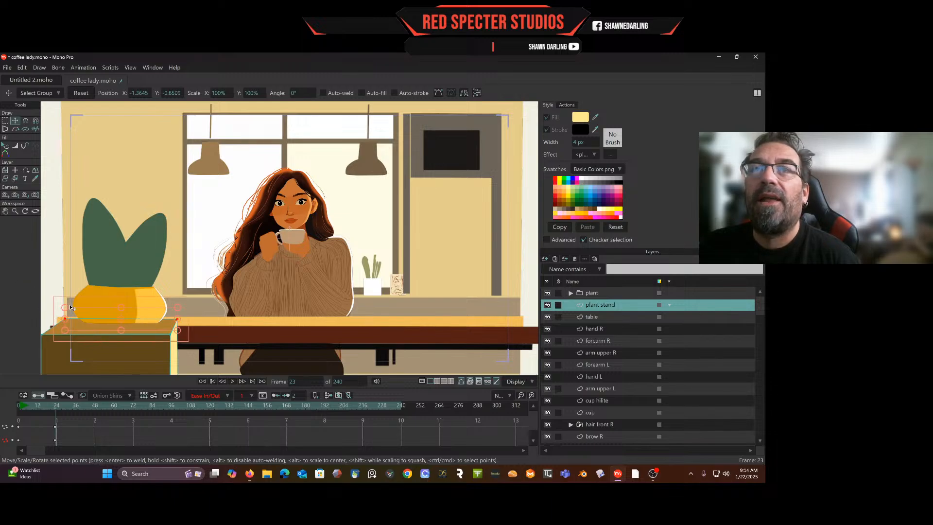
Delete the plant stand's keyframes at frame 23 and lower the two back top points to about Y -0.65 at frame 0.
left_click(58, 426)
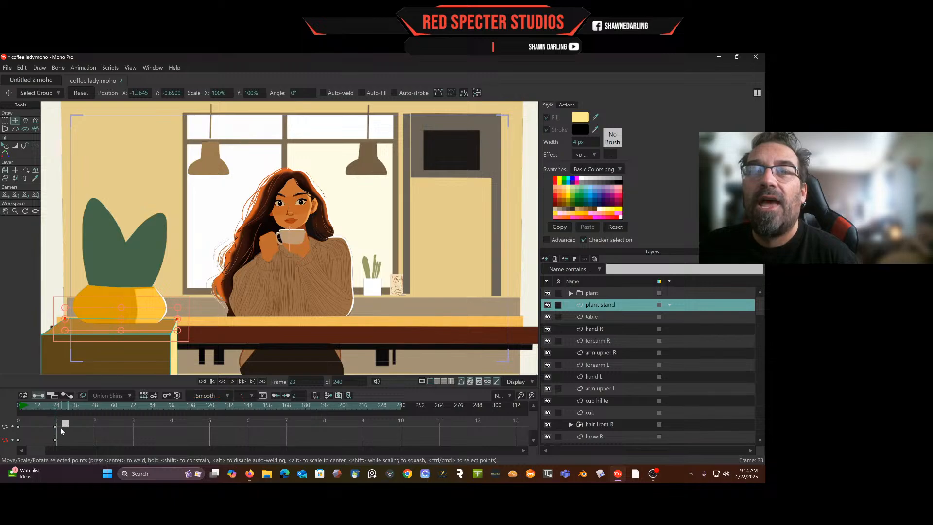
key("Delete")
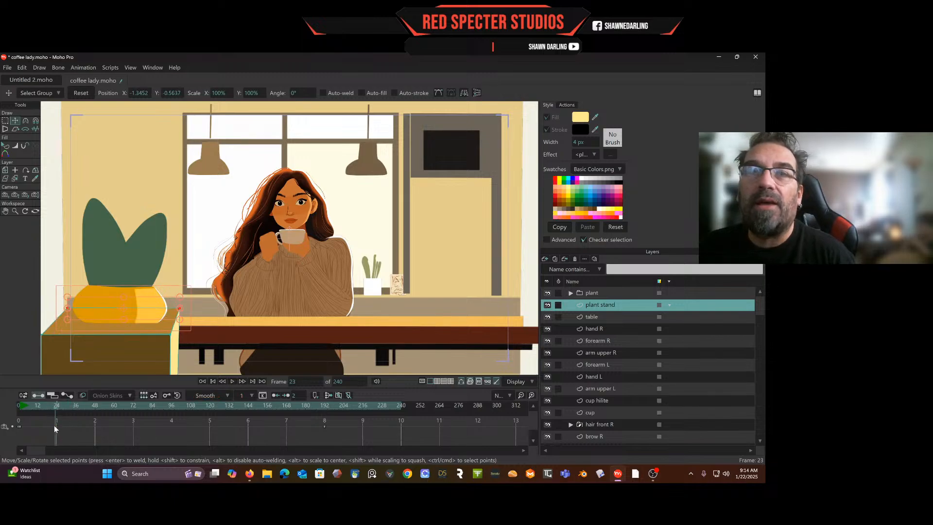
left_click(18, 407)
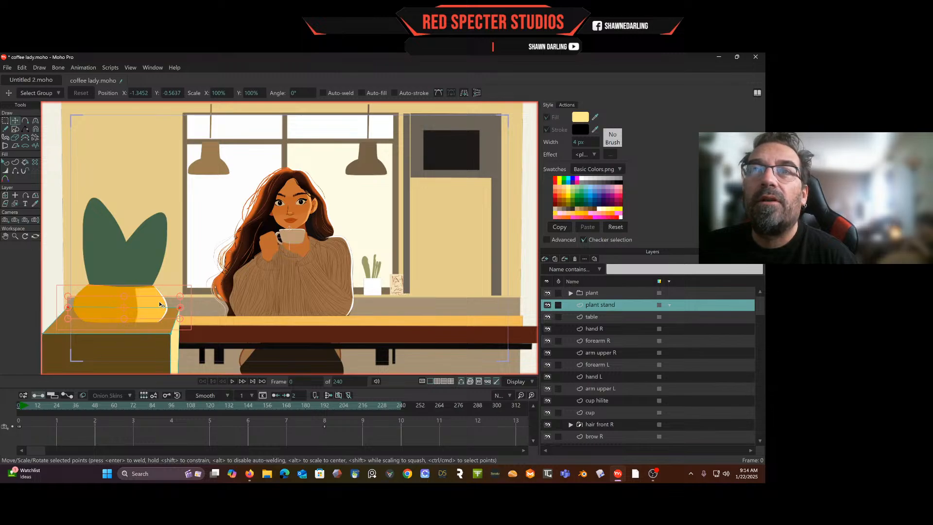
left_click_drag(161, 302, 160, 316)
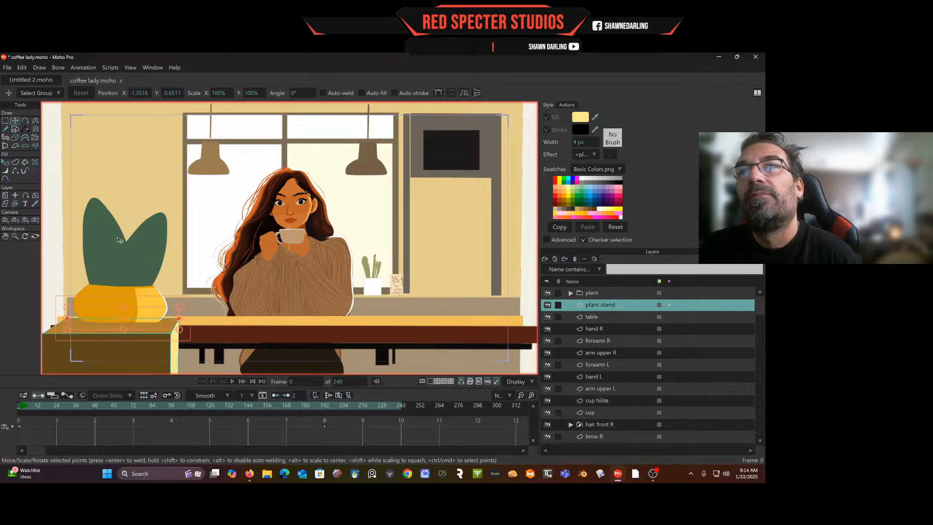
left_click(5, 121)
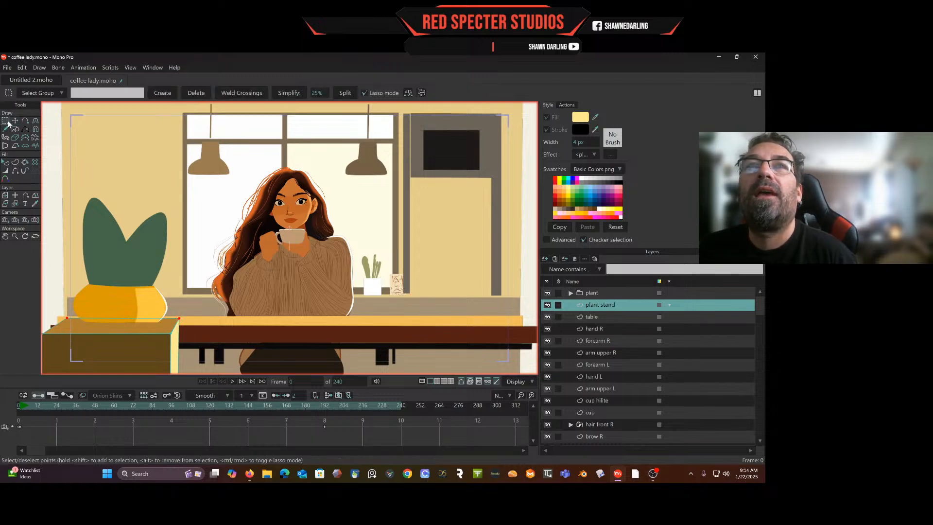
left_click(50, 164)
mouse_move(29, 407)
left_mouse_down()
mouse_move(280, 410)
mouse_move(183, 400)
mouse_move(96, 406)
mouse_move(212, 399)
mouse_move(50, 405)
mouse_move(232, 393)
mouse_move(106, 390)
mouse_move(19, 406)
left_mouse_up()
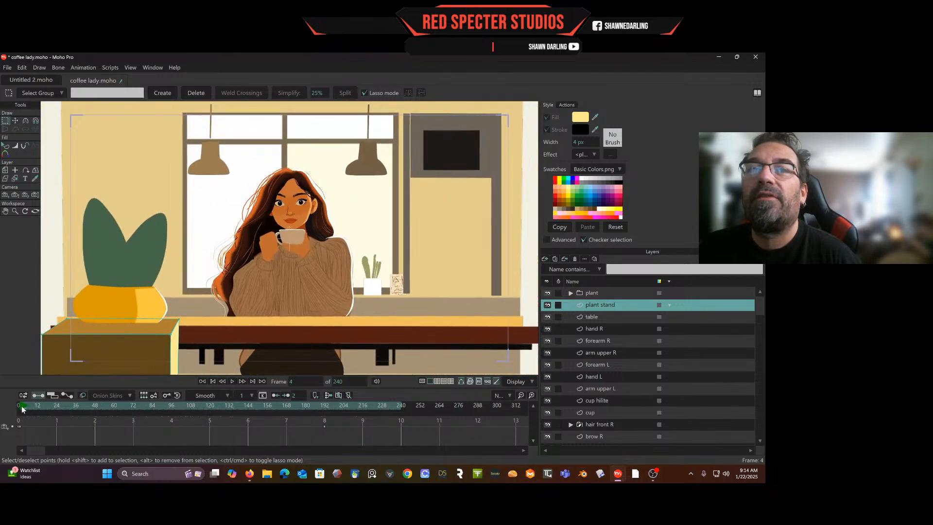
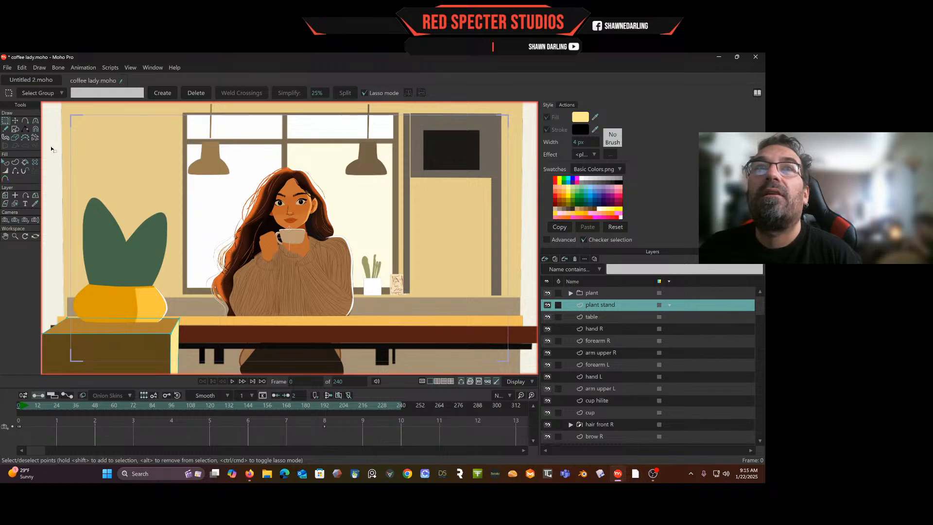
left_click(7, 165)
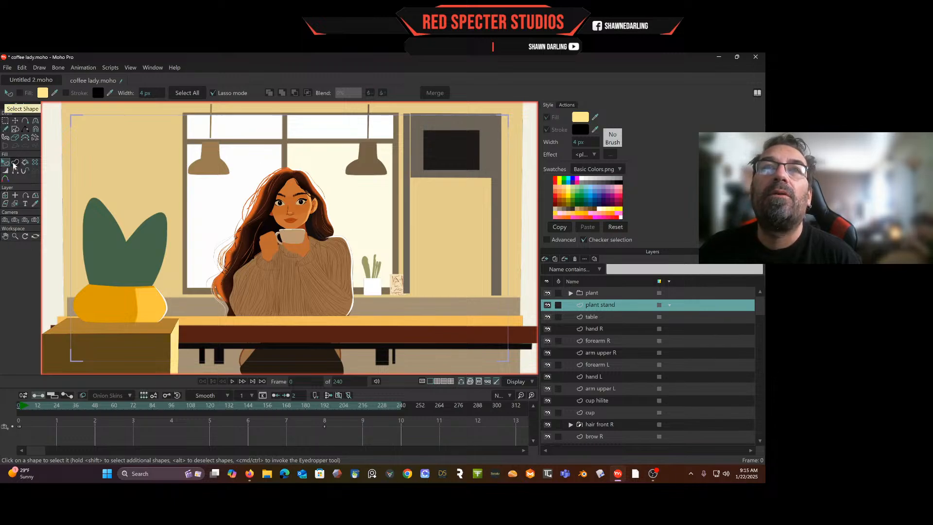
left_click(5, 121)
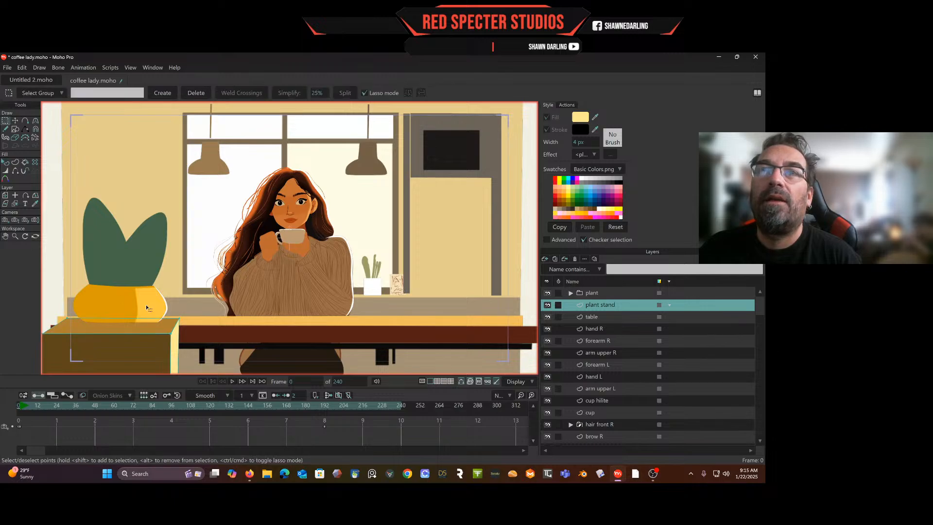
On the Big Pot layer, add points along the boundary between the dark and light orange areas and shape it into a wavy edge.
scroll(145, 304, "up", 3)
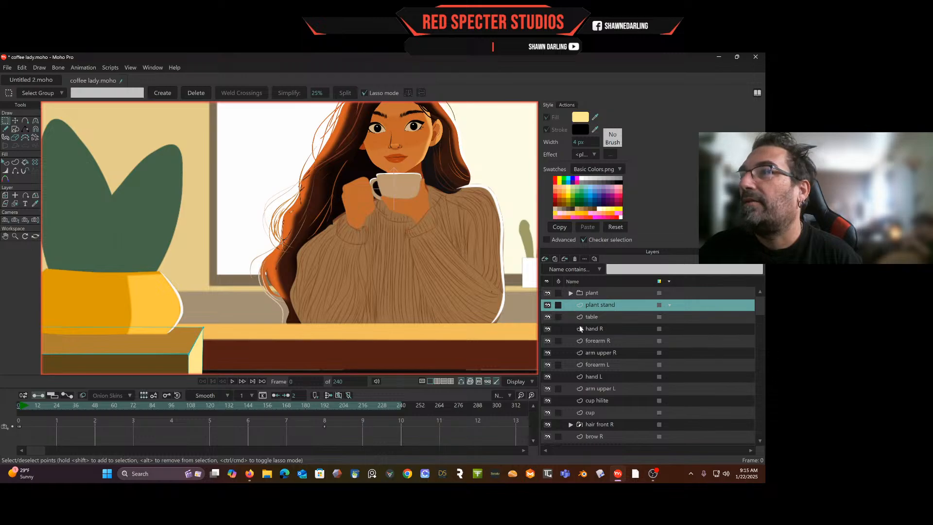
left_click(571, 292)
left_click(605, 304)
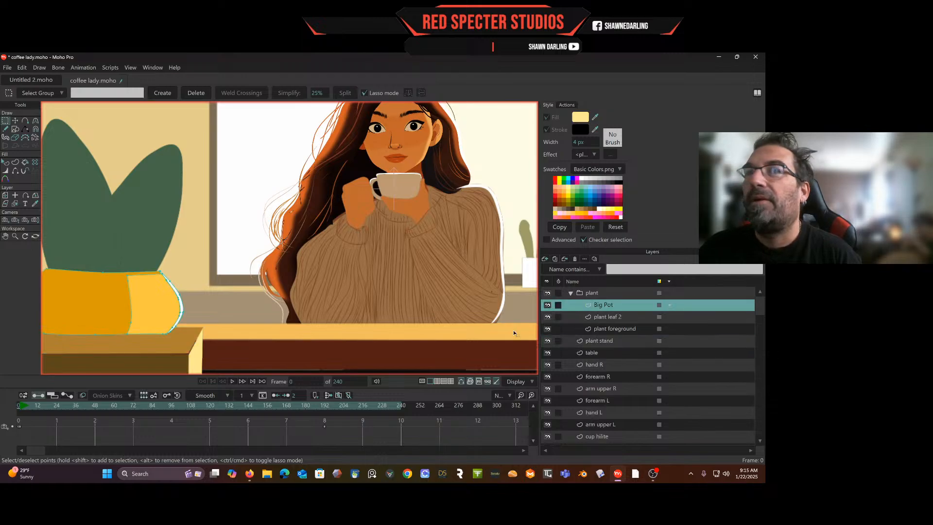
scroll(148, 327, "up", 2)
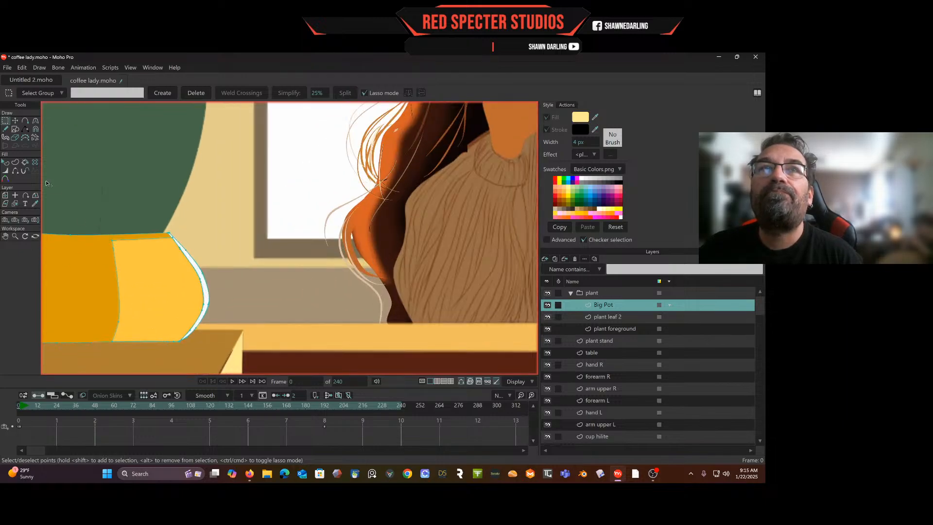
left_click(26, 120)
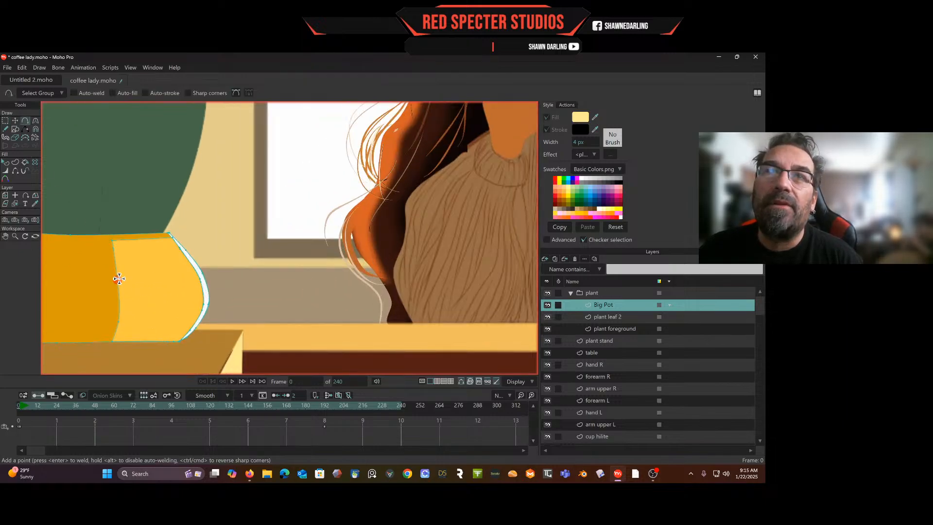
left_click_drag(119, 279, 130, 270)
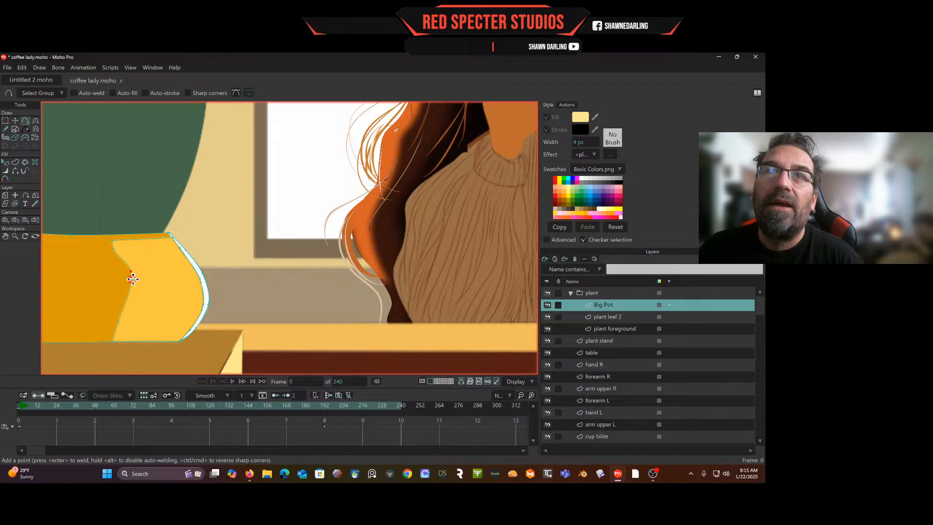
left_click_drag(130, 276, 121, 279)
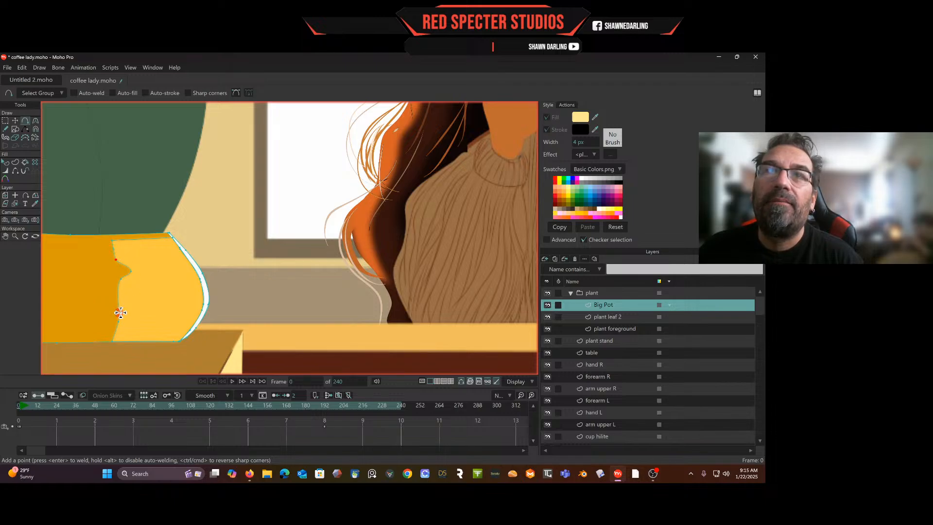
left_click_drag(117, 315, 133, 305)
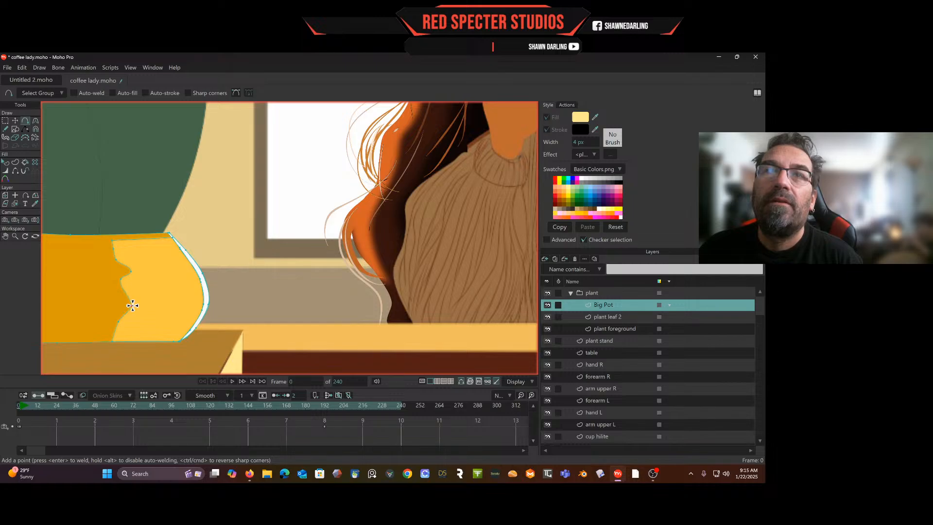
left_click(120, 296)
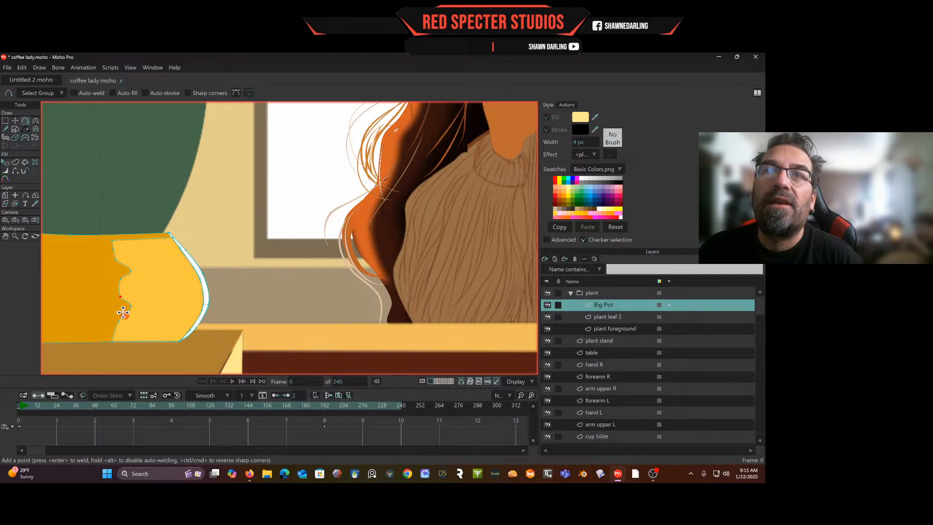
left_click(121, 312)
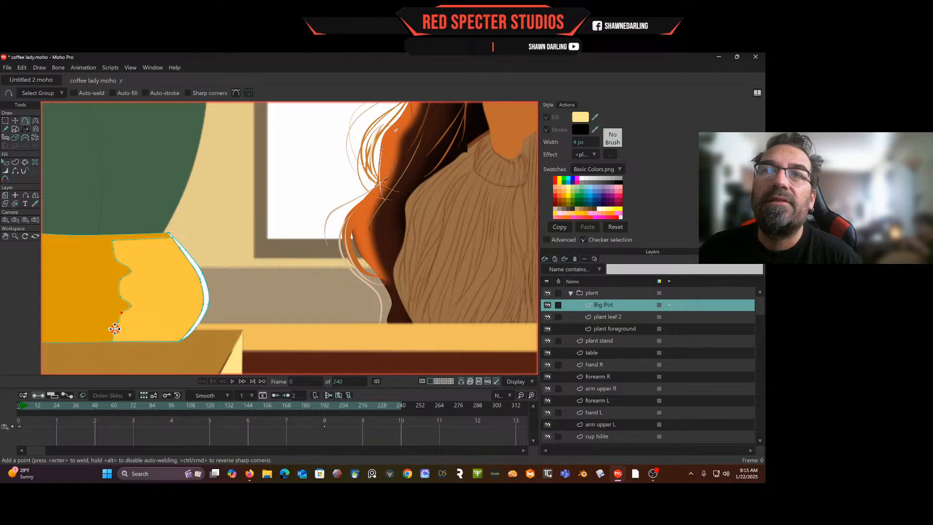
left_click(119, 330)
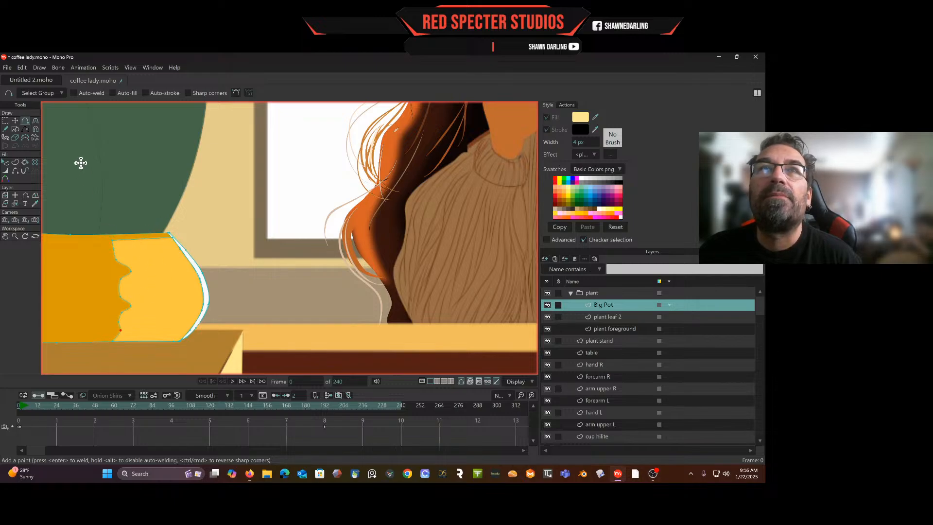
Add points at the upper end of the pot's white edge highlight to square off its tip at the rim corner.
left_click(15, 120)
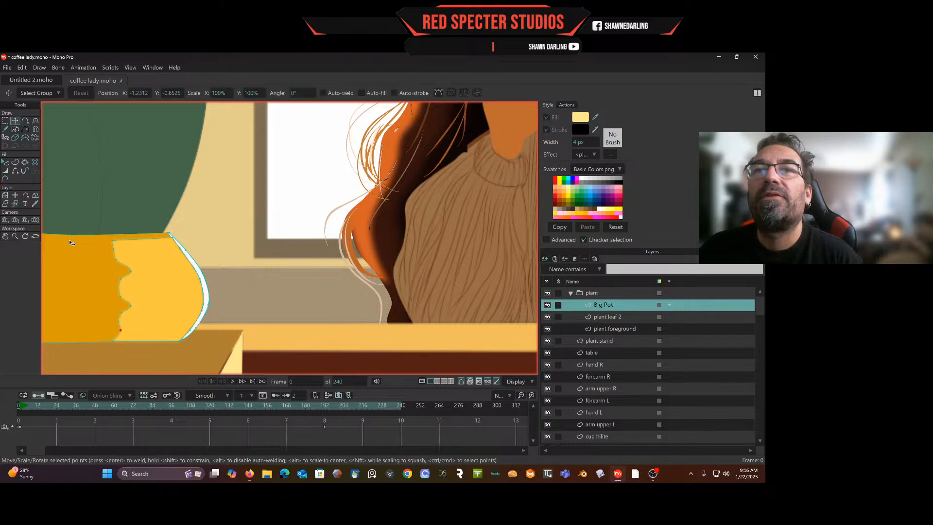
scroll(148, 205, "up", 4)
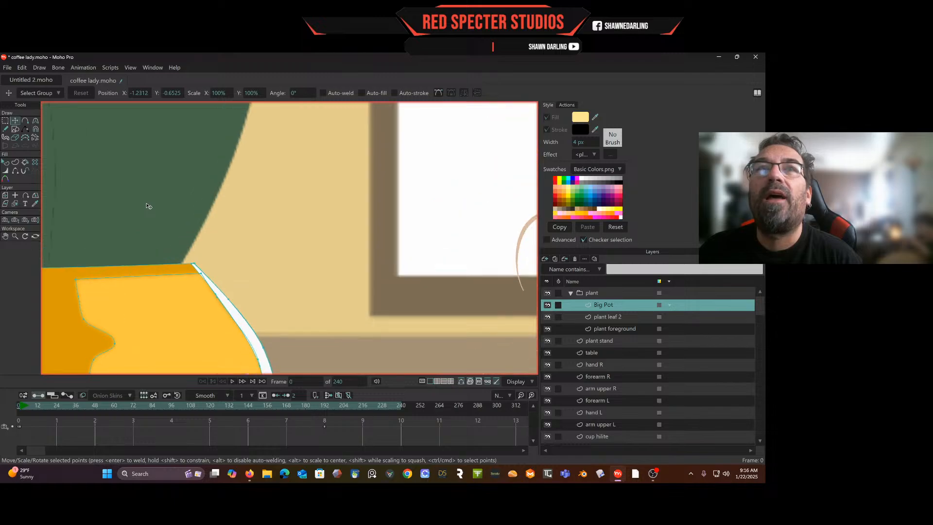
left_click(25, 121)
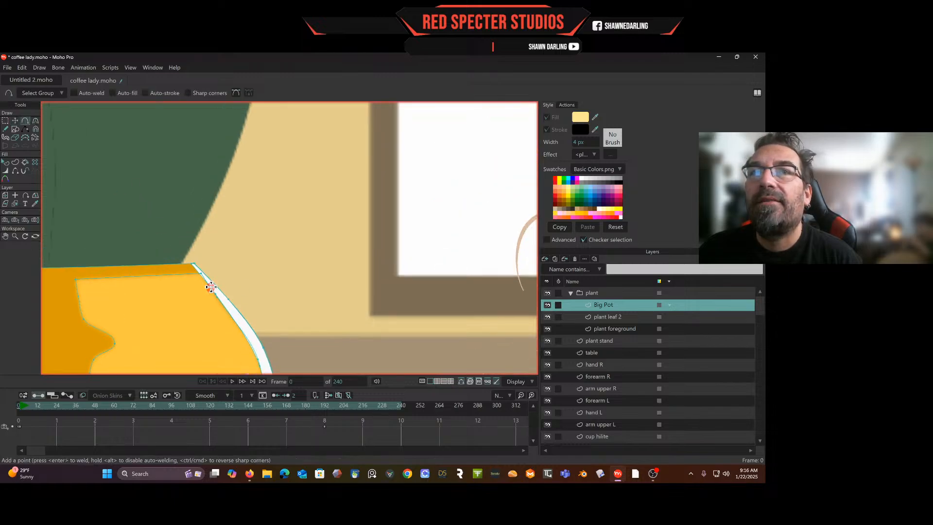
scroll(216, 273, "up", 2)
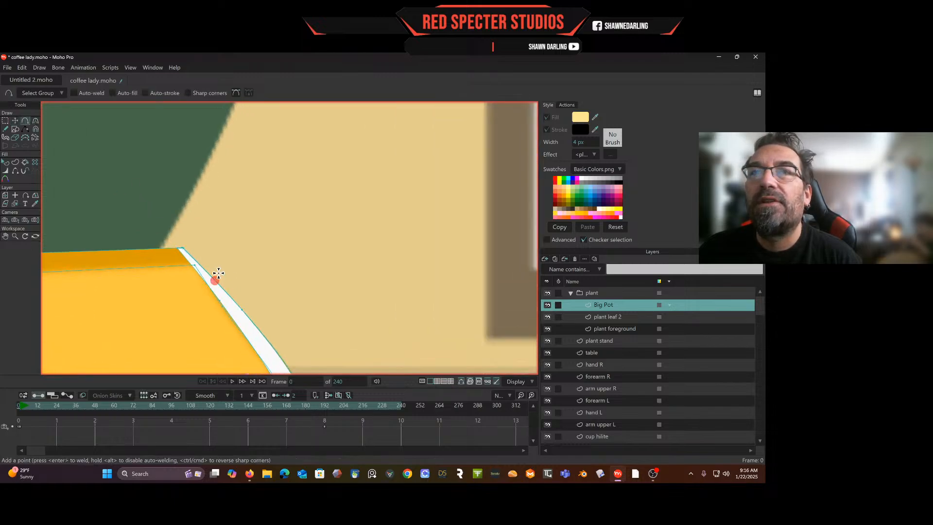
left_click(176, 259)
left_click_drag(176, 259, 191, 268)
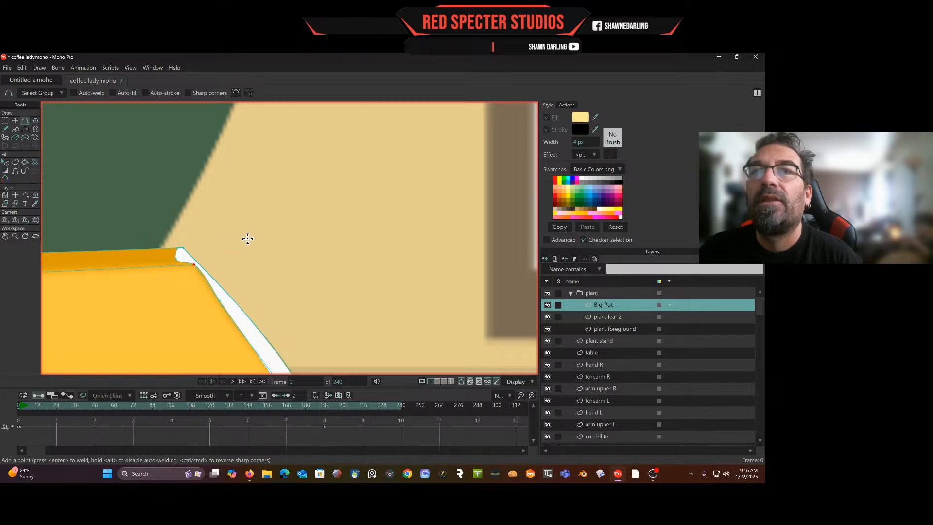
left_click_drag(252, 240, 323, 217)
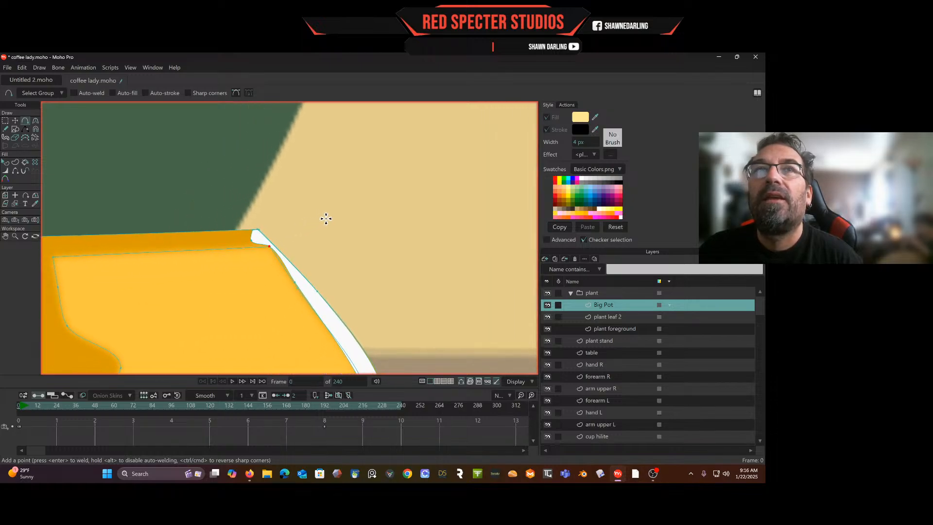
Extend the white highlight inward along the pot's rim and adjust its lower edge into a thin, even strip.
left_click(15, 120)
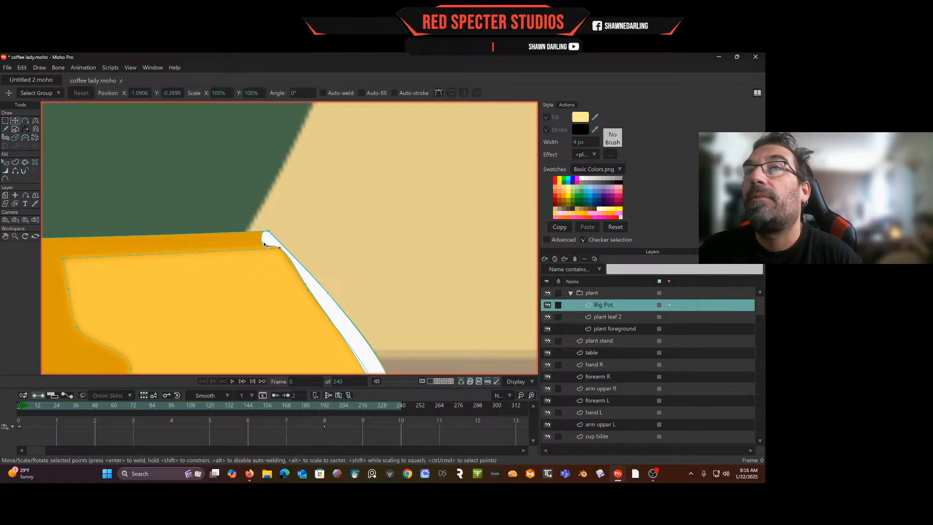
mouse_move(263, 244)
left_mouse_down()
mouse_move(135, 246)
mouse_move(167, 220)
mouse_move(180, 235)
mouse_move(213, 233)
mouse_move(143, 235)
left_mouse_up()
left_click(25, 120)
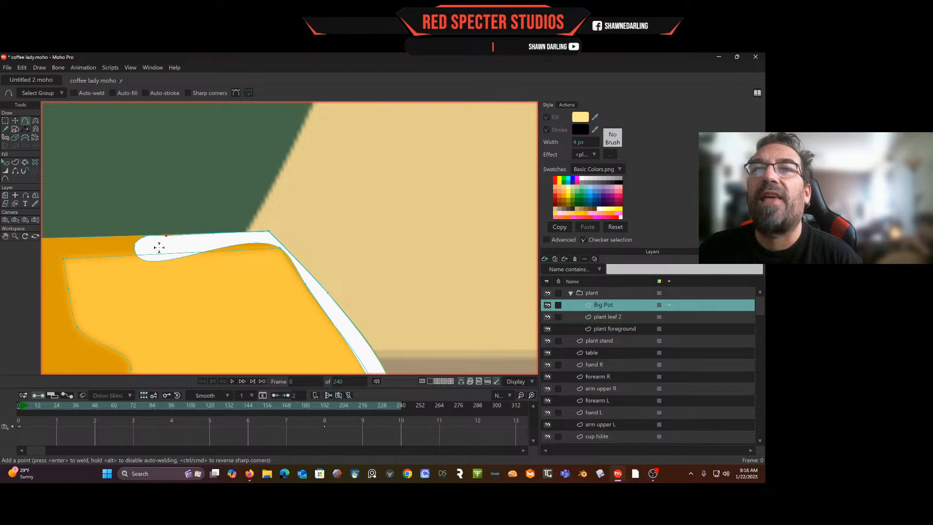
left_click_drag(142, 258, 145, 249)
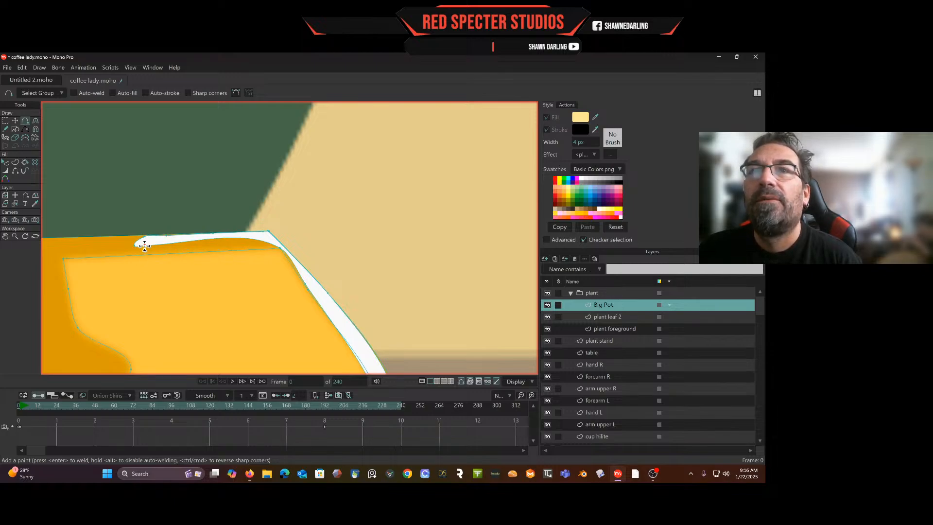
left_click_drag(230, 236, 231, 243)
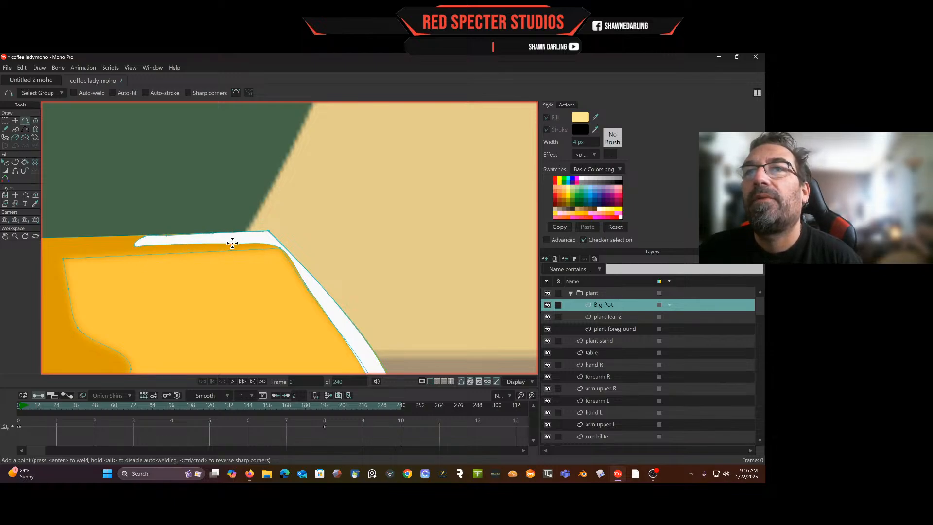
left_click_drag(290, 259, 287, 259)
Play the animation to check the pot's shading up close and in the full scene, and return to frame 0.
scroll(291, 222, "down", 8)
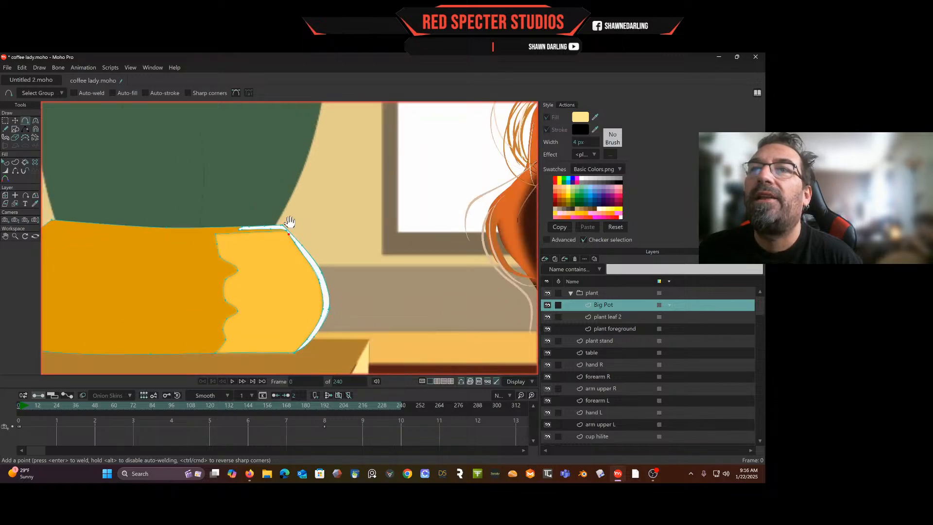
key("space")
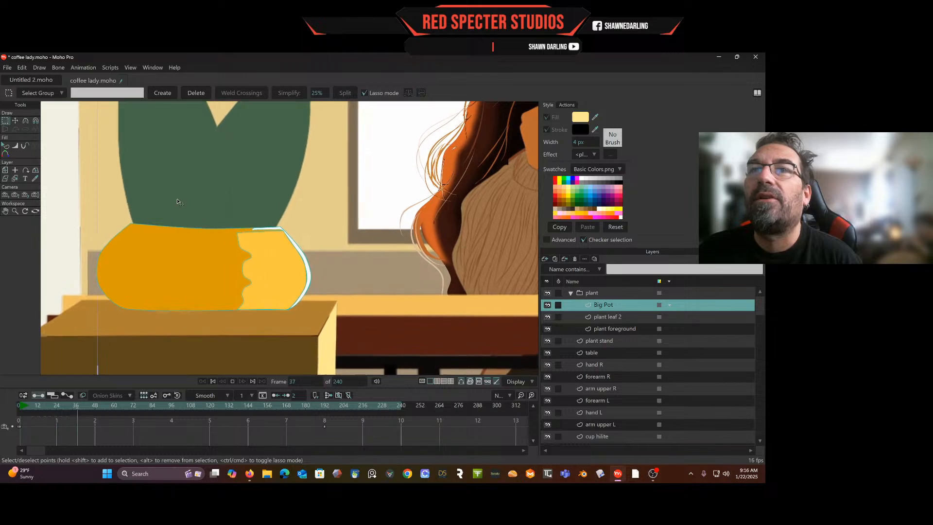
key("space")
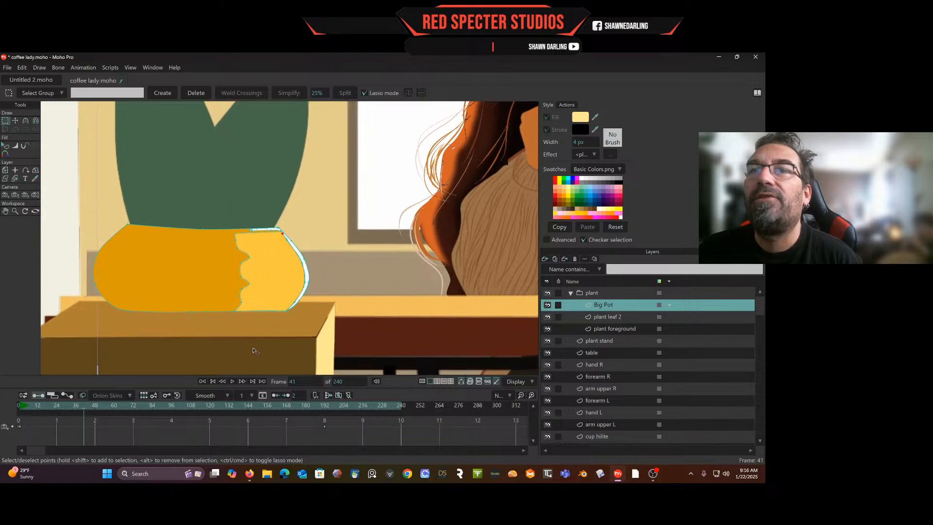
left_click(212, 380)
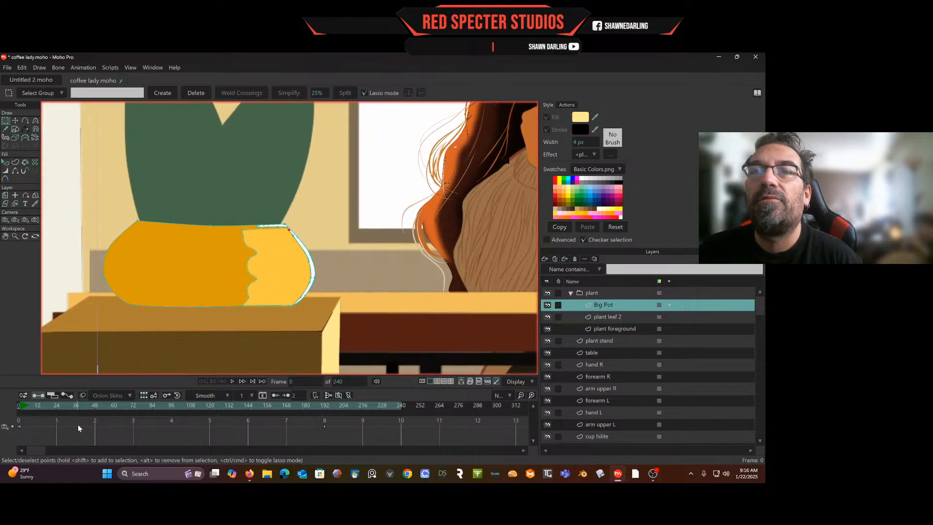
left_click(20, 410)
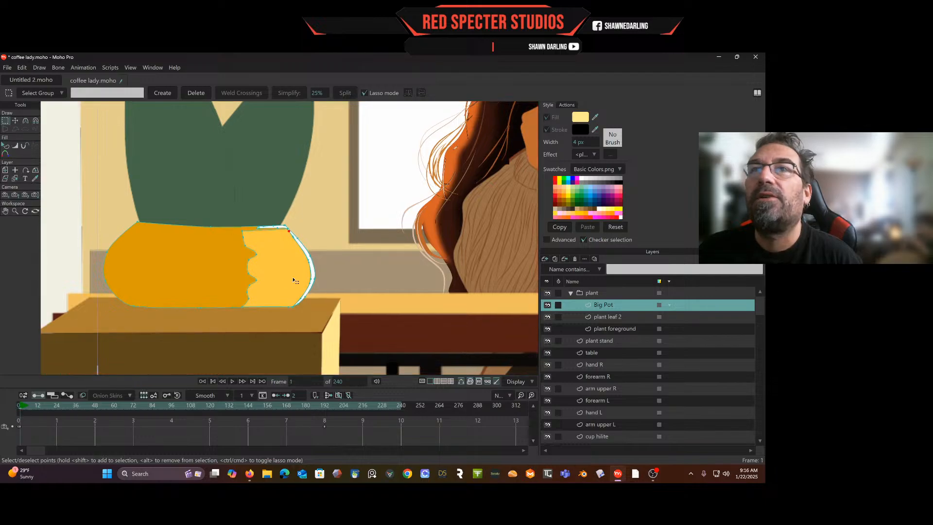
scroll(293, 281, "down", 5)
scroll(259, 257, "up", 3)
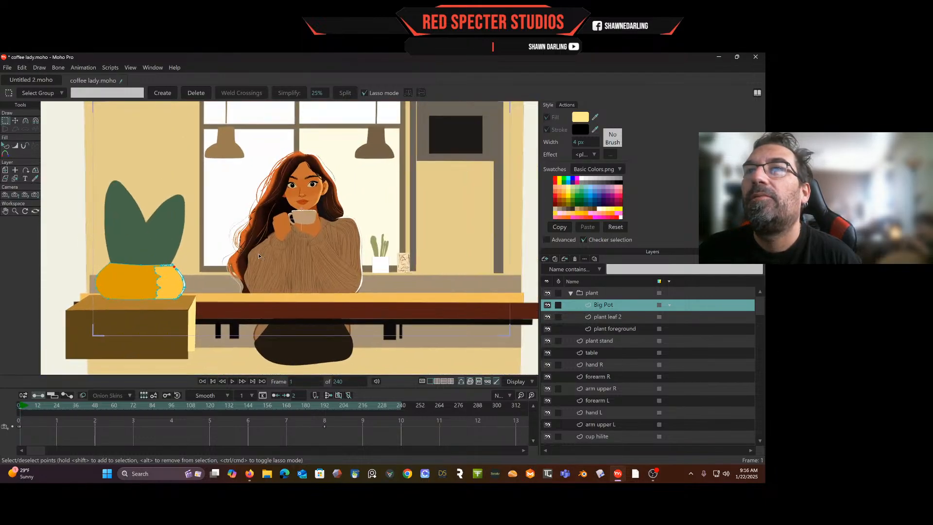
scroll(259, 256, "up", 3)
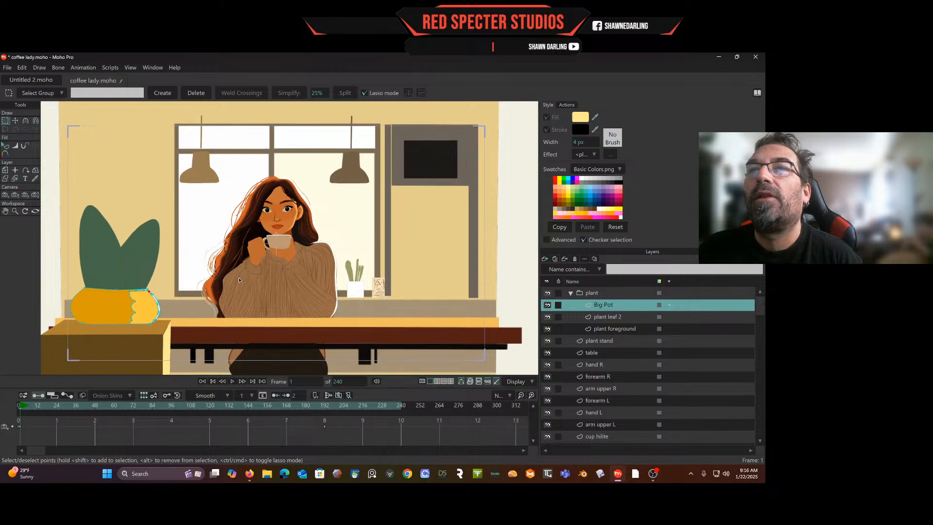
key("space")
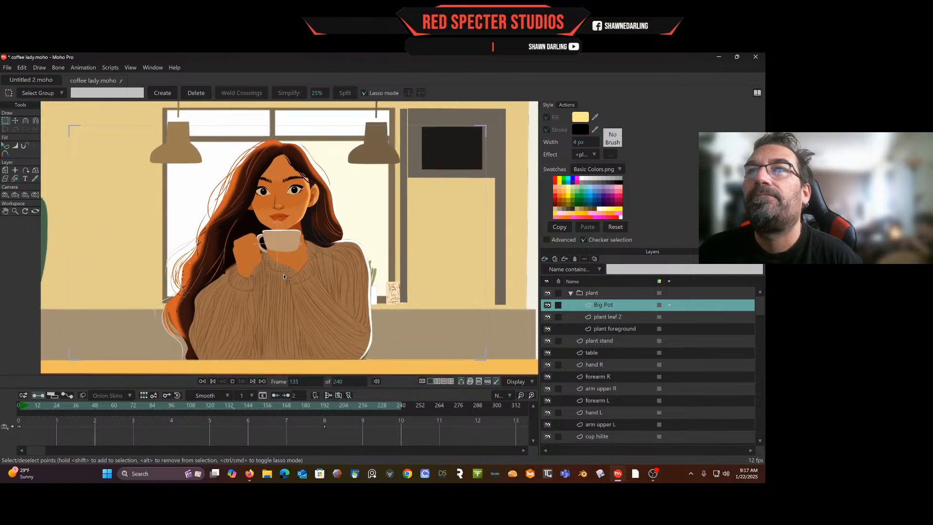
key("space")
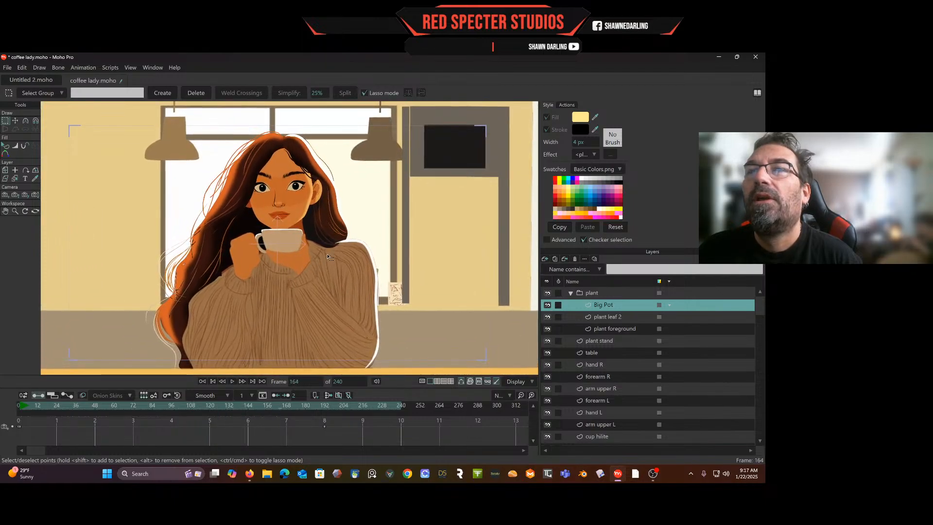
left_click(18, 405)
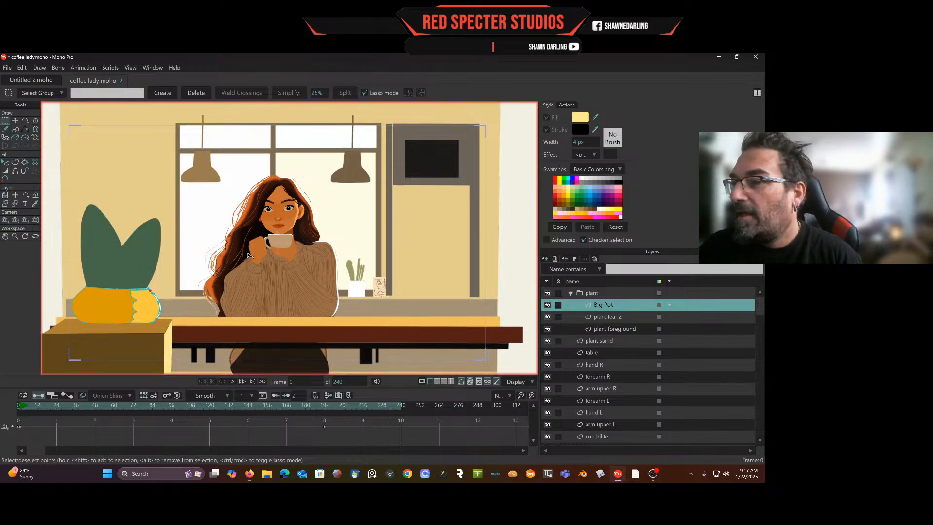
On the plant leaf 2 layer, draw a closed band-shaped outline that follows the leaf's edge, running inside and outside its contour.
left_click(605, 318)
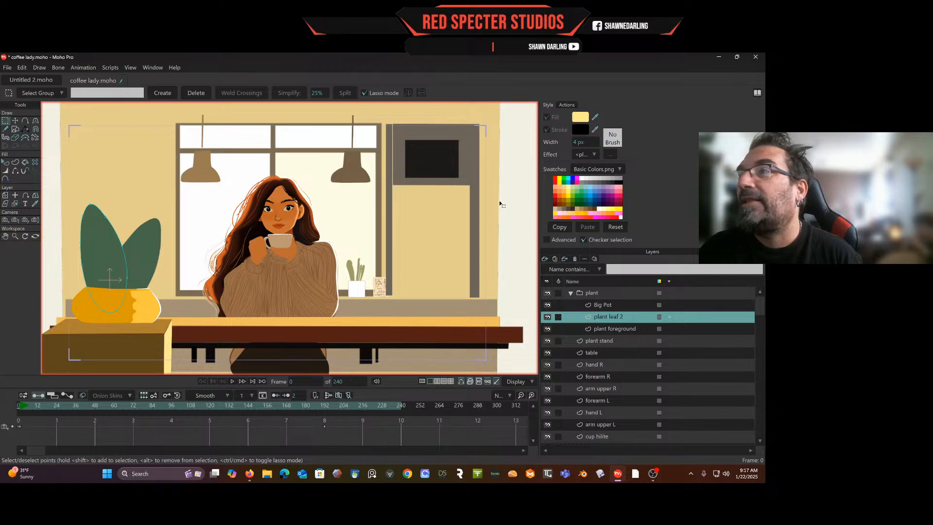
left_click(25, 121)
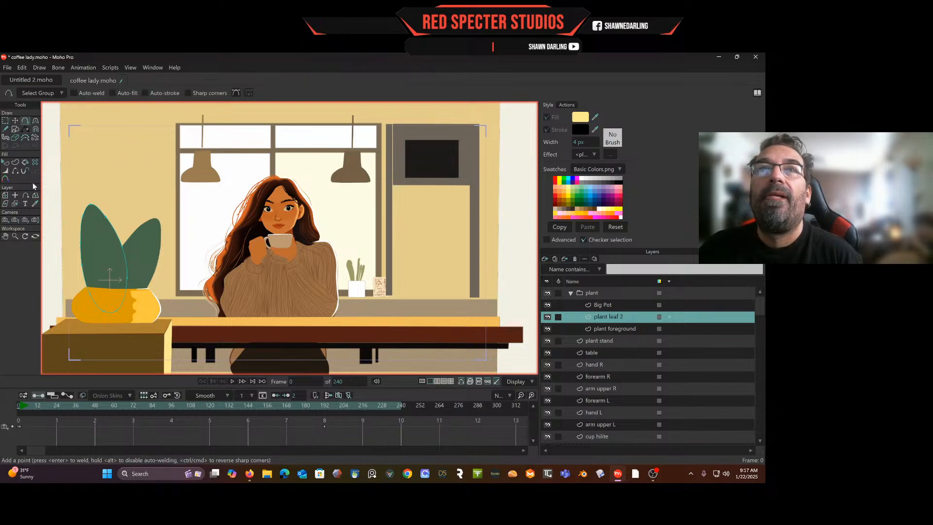
scroll(53, 228, "up", 3)
scroll(53, 228, "down", 1)
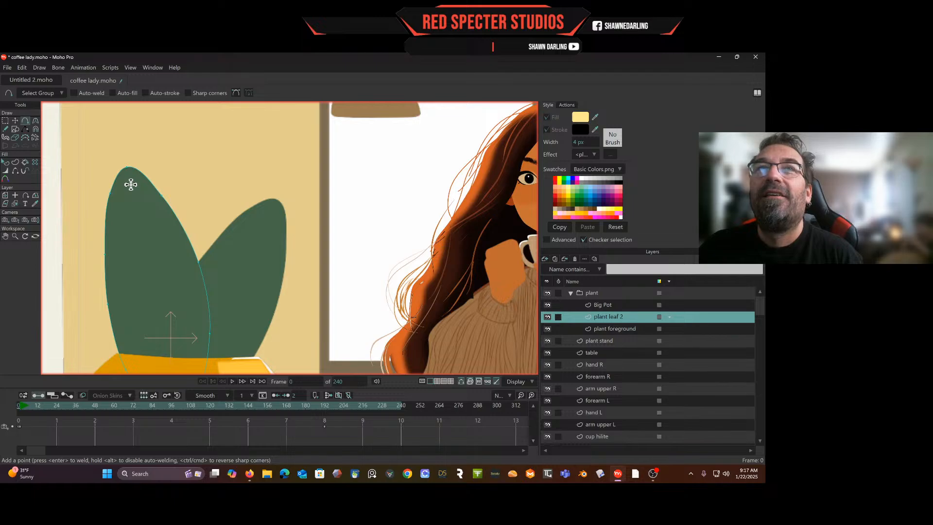
left_click_drag(136, 173, 225, 144)
scroll(225, 143, "up", 2)
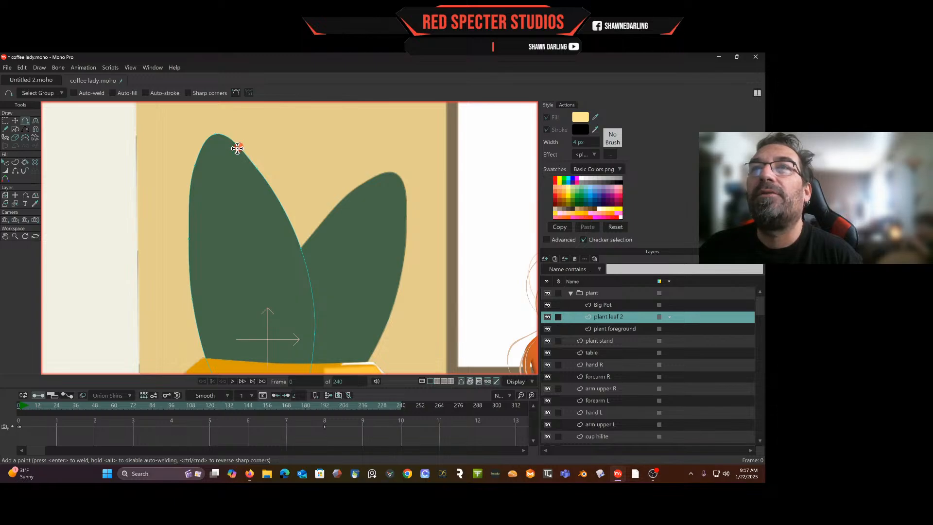
mouse_move(224, 149)
left_mouse_down()
mouse_move(275, 241)
mouse_move(239, 168)
mouse_move(268, 230)
mouse_move(280, 229)
mouse_move(300, 289)
mouse_move(298, 358)
mouse_move(320, 354)
mouse_move(329, 217)
mouse_move(311, 285)
mouse_move(321, 332)
mouse_move(319, 283)
left_mouse_up()
left_click_drag(319, 283, 294, 219)
mouse_move(294, 219)
left_mouse_down()
mouse_move(292, 188)
mouse_move(266, 156)
mouse_move(252, 157)
mouse_move(232, 132)
mouse_move(197, 130)
mouse_move(185, 150)
mouse_move(199, 213)
mouse_move(167, 236)
mouse_move(170, 312)
mouse_move(183, 310)
mouse_move(173, 265)
mouse_move(178, 327)
mouse_move(196, 352)
mouse_move(192, 335)
mouse_move(206, 330)
mouse_move(195, 254)
mouse_move(200, 174)
mouse_move(223, 150)
left_mouse_up()
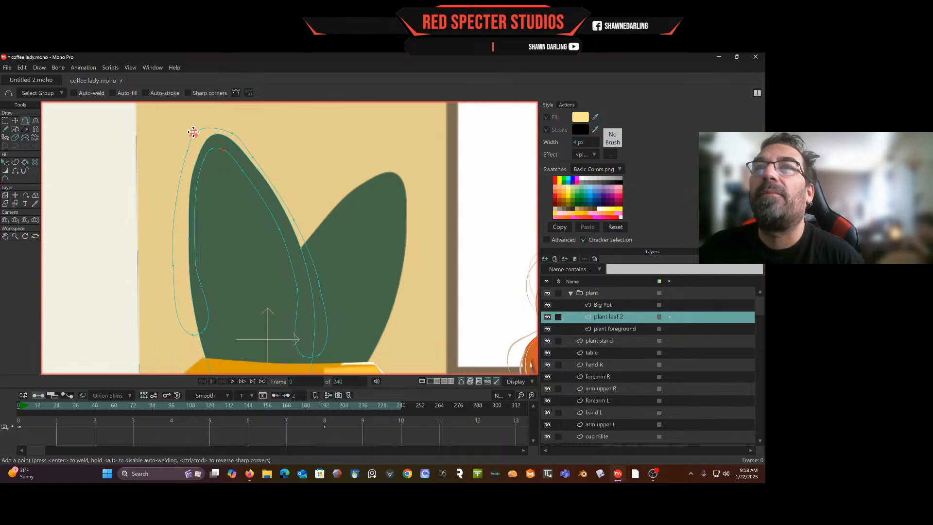
Create a filled shape from the closed band outline around the front leaf on the plant leaf 2 layer.
left_click(15, 163)
left_click(185, 164)
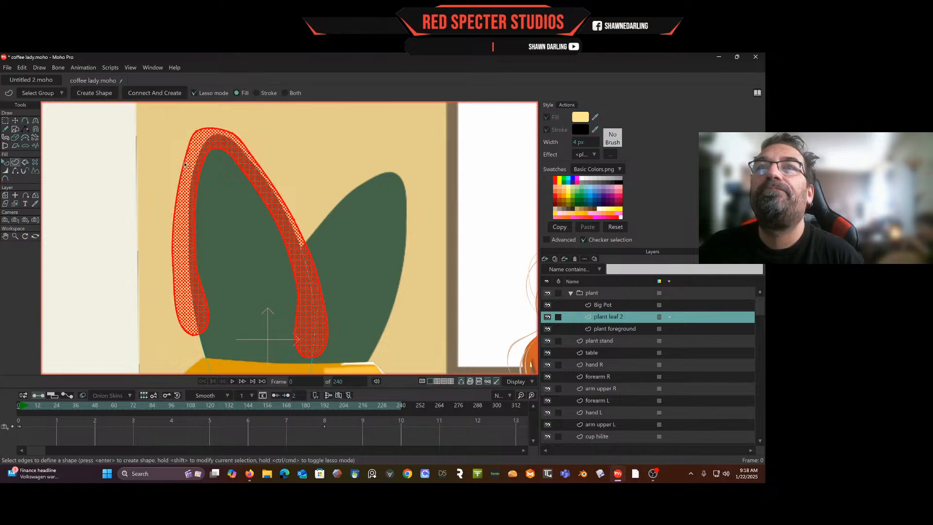
left_click(94, 92)
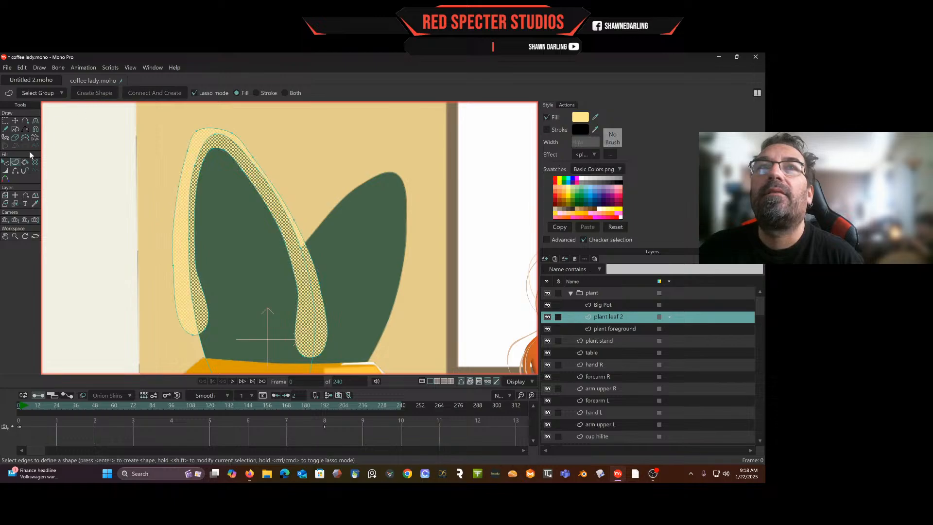
Set the leaf edge band's fill colour to light green, RGB 184, 238, 132.
left_click(4, 164)
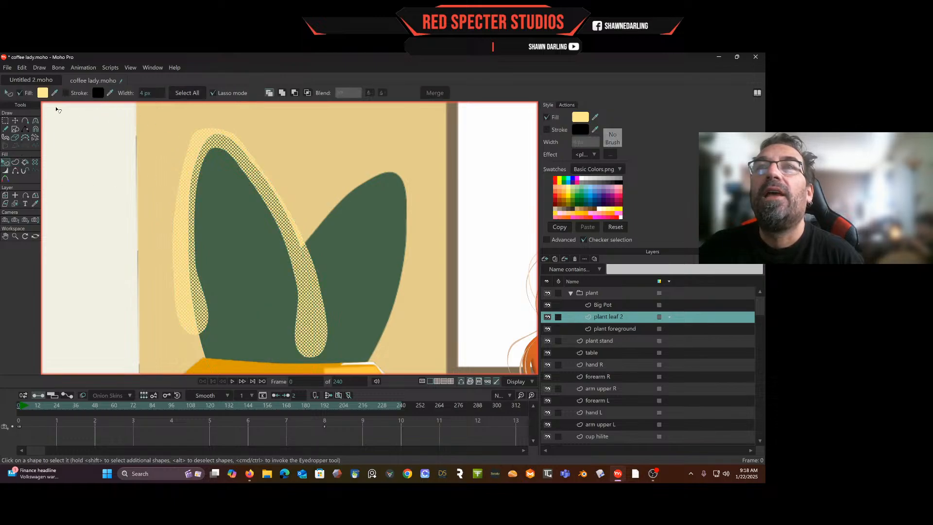
left_click(43, 92)
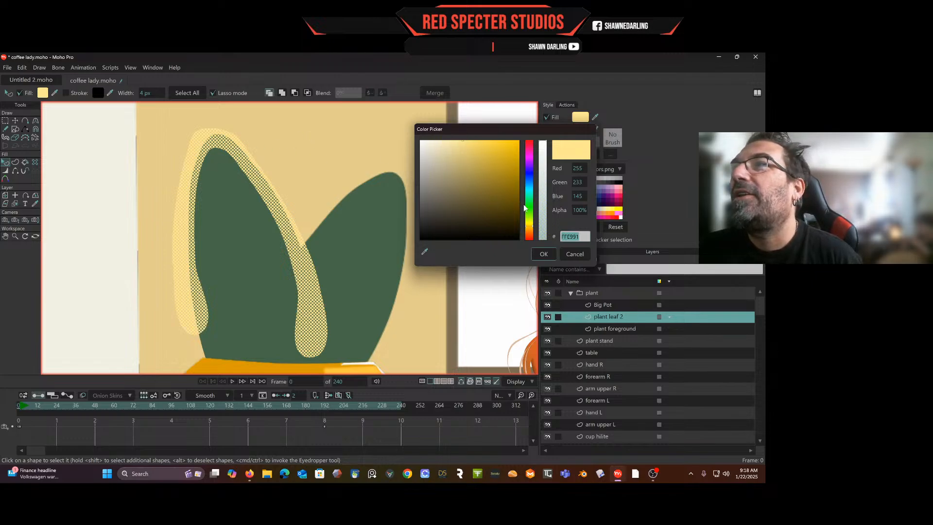
left_click(529, 221)
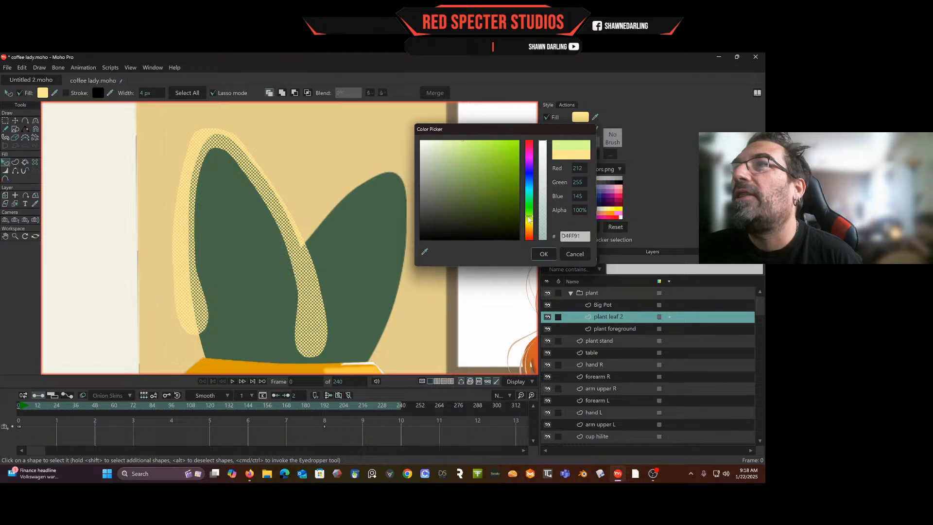
left_click_drag(529, 221, 530, 215)
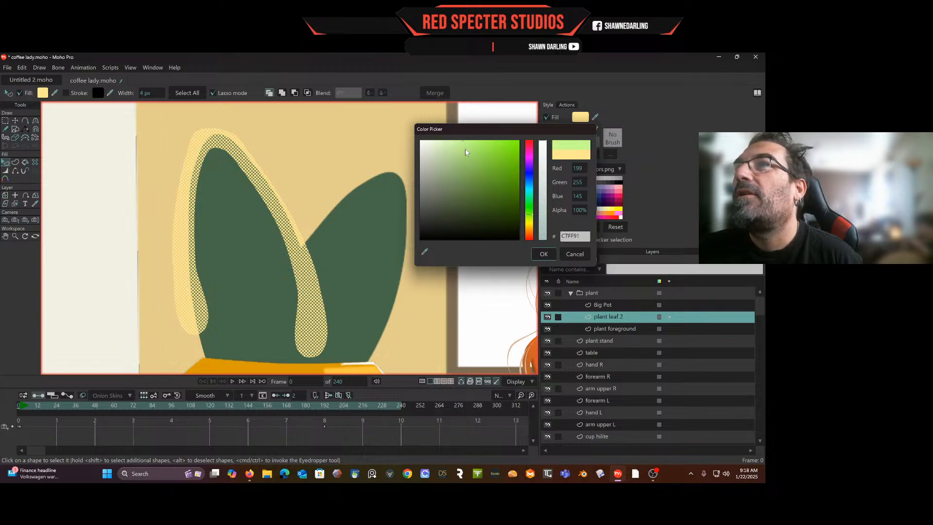
left_click_drag(463, 144, 465, 149)
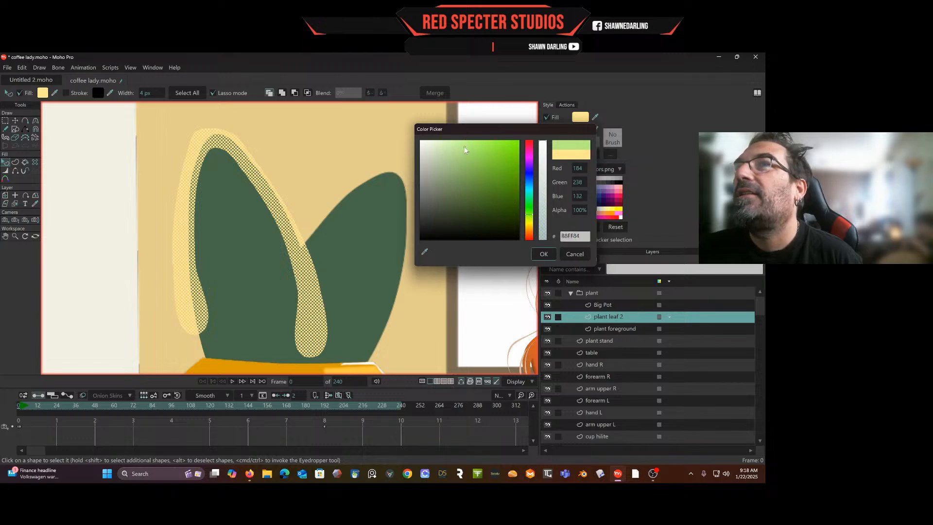
left_click(544, 253)
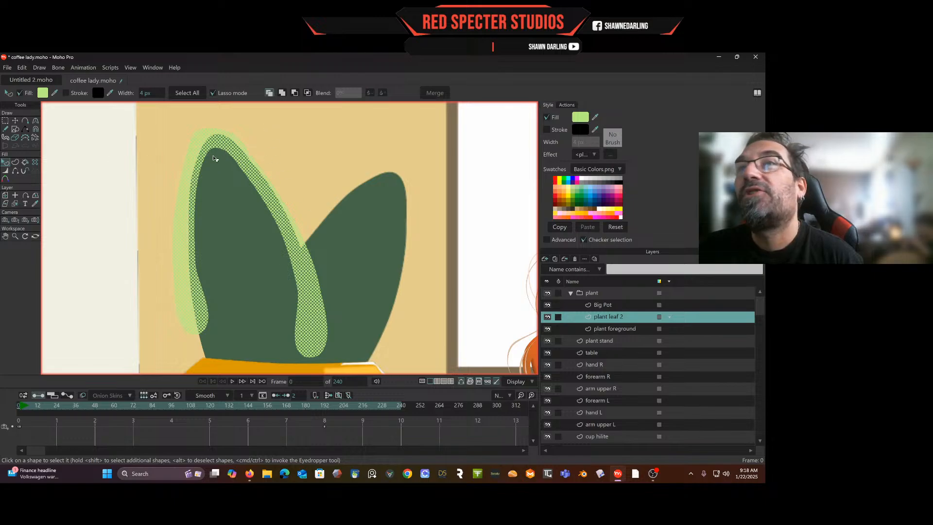
Move the band's outer points inward from the leaf tip down its right-hand side so they sit on the leaf's contour.
left_click(15, 120)
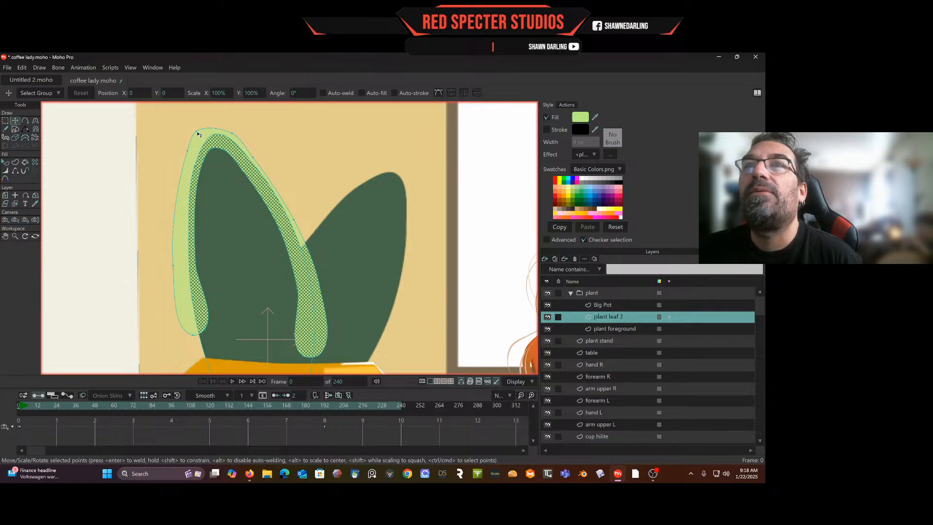
left_click_drag(198, 133, 248, 157)
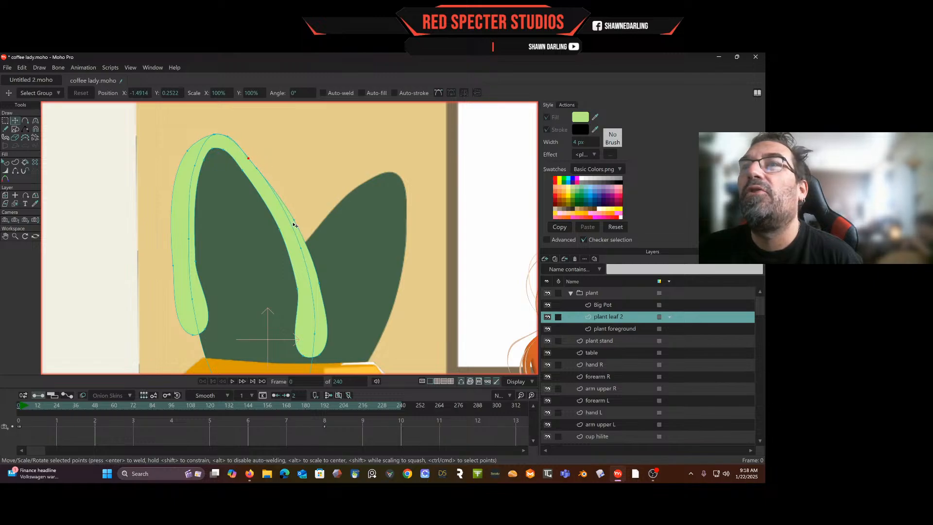
left_click_drag(295, 225, 282, 208)
left_click_drag(319, 282, 312, 284)
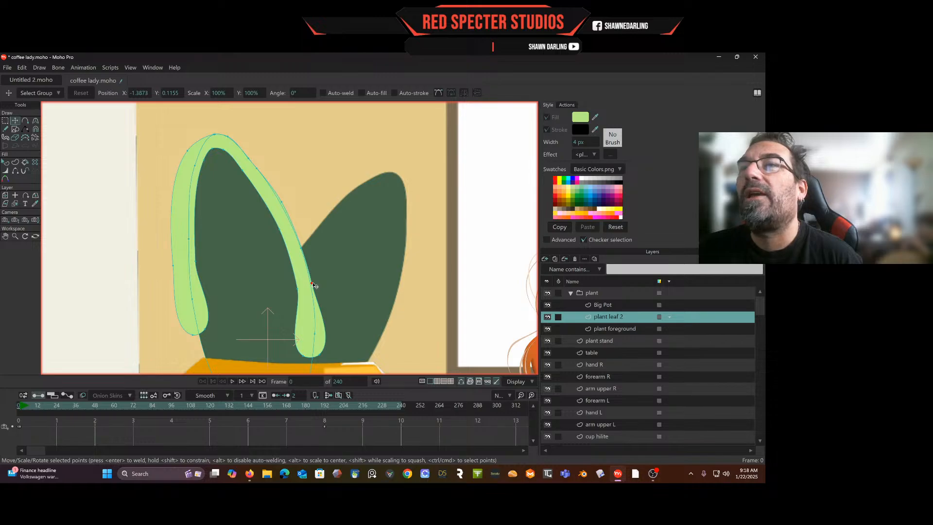
left_click_drag(320, 356, 312, 357)
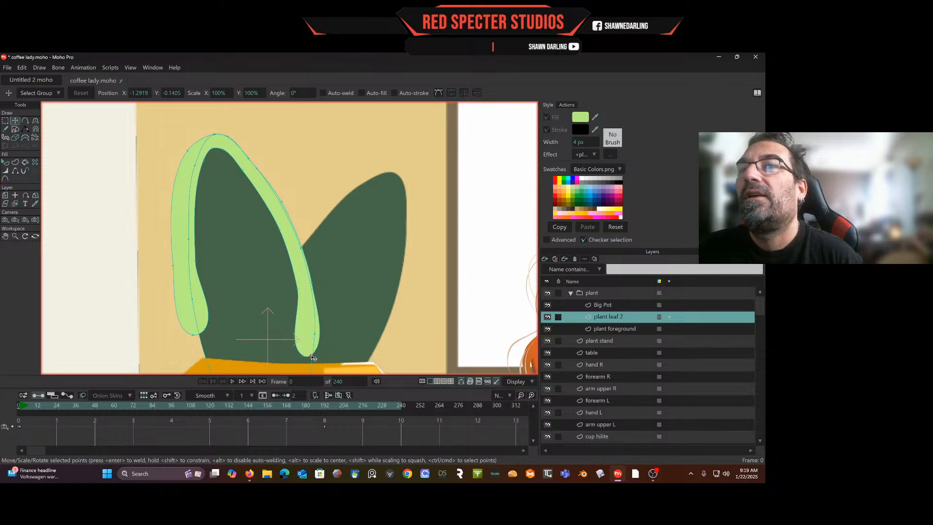
Set the curvature of the point at the band's lower right-hand end, just above the pot rim, to 0.48.
left_click(35, 120)
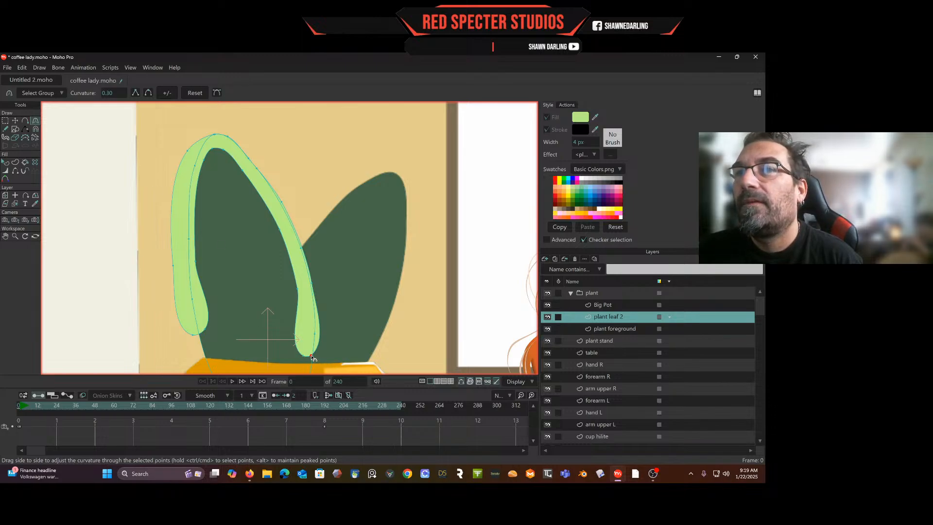
left_click_drag(438, 261, 363, 276)
left_click_drag(394, 277, 374, 225)
scroll(313, 288, "up", 5)
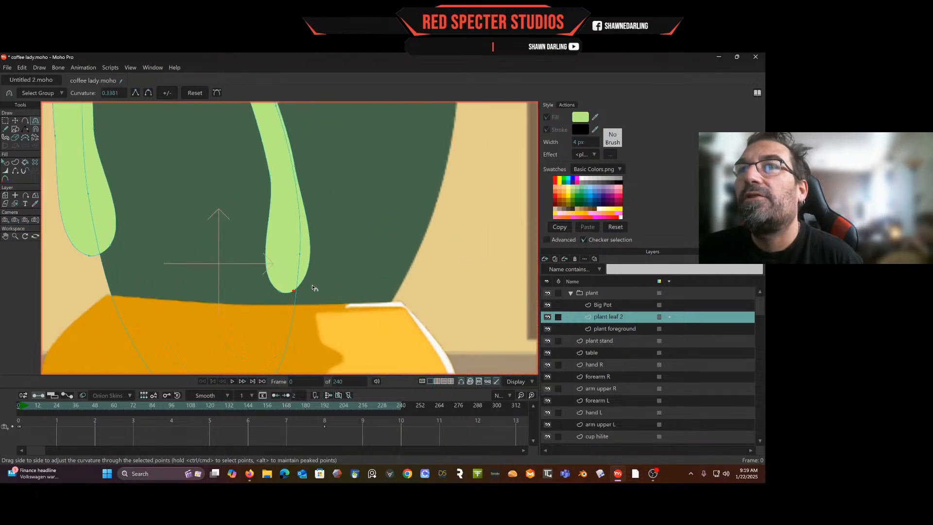
left_click(264, 294)
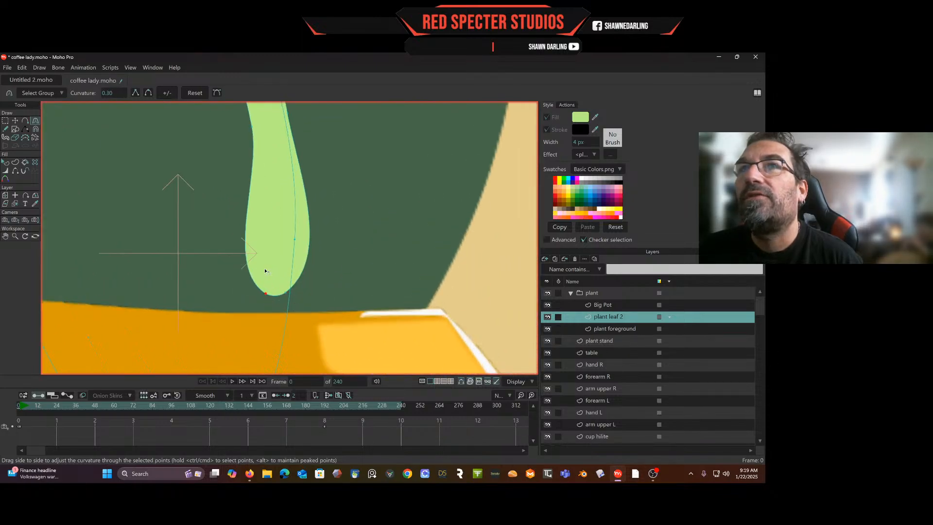
left_click(26, 121)
left_click(37, 121)
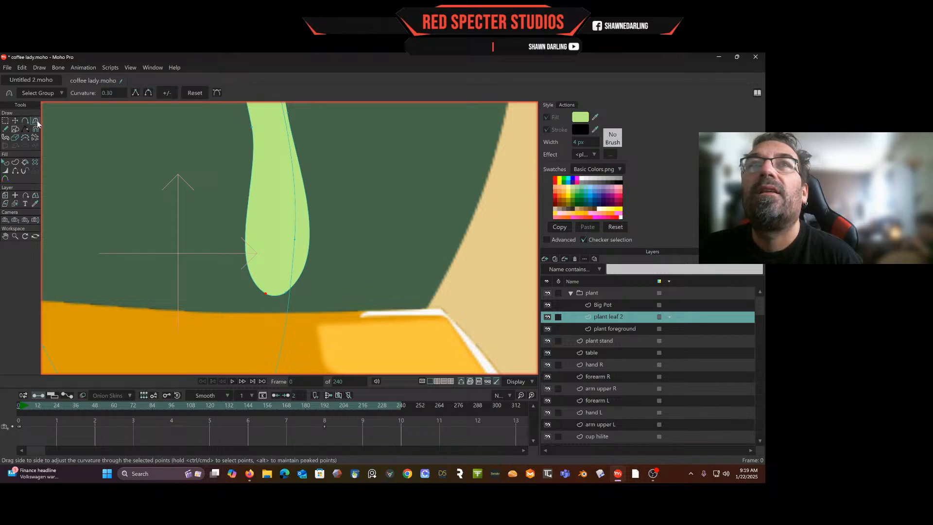
left_click_drag(106, 91, 160, 90)
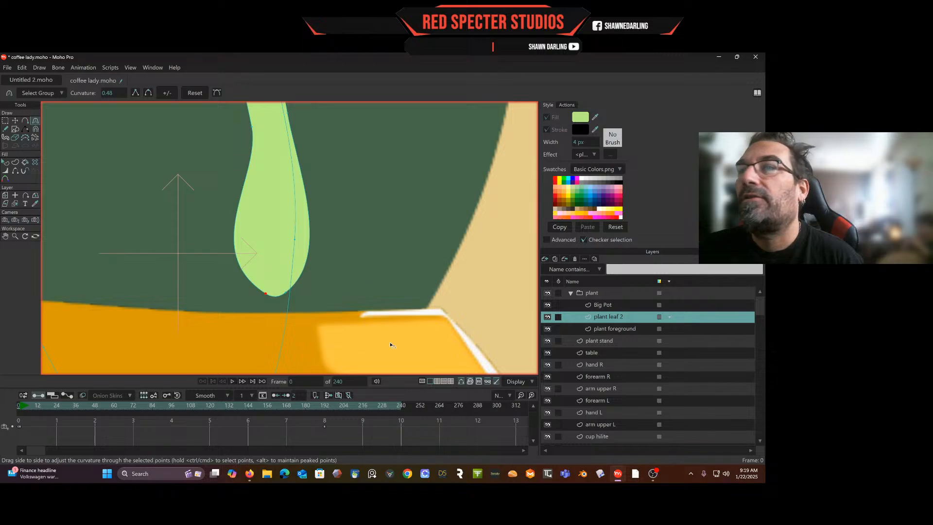
Show the Bezier handles and adjust them and the end points to slim the band's bulbous lower right-hand end into a taper.
left_click(218, 92)
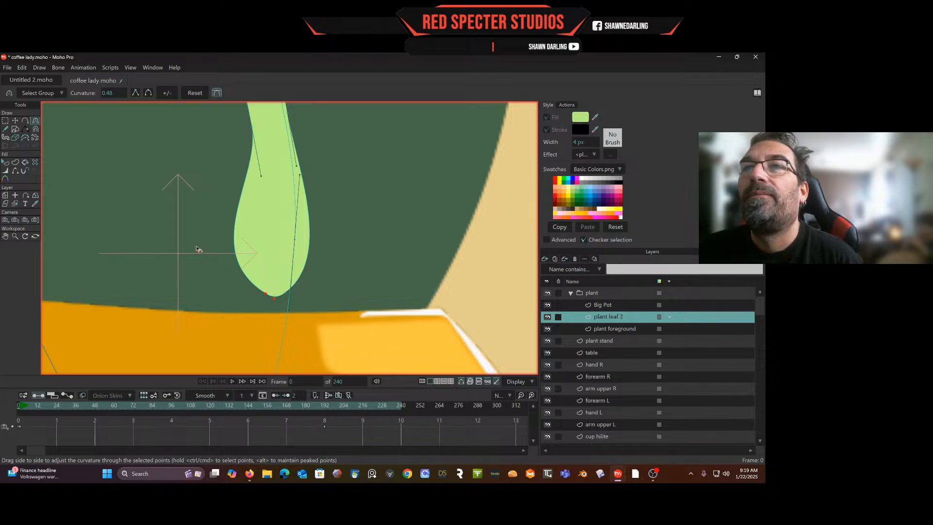
left_click_drag(199, 251, 274, 264)
left_click_drag(333, 260, 293, 227)
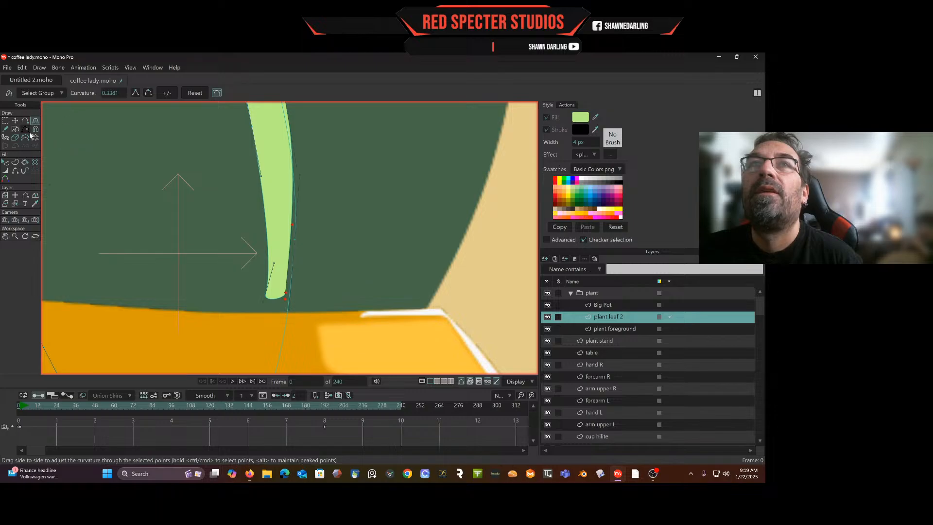
left_click(15, 121)
left_click_drag(288, 298, 293, 296)
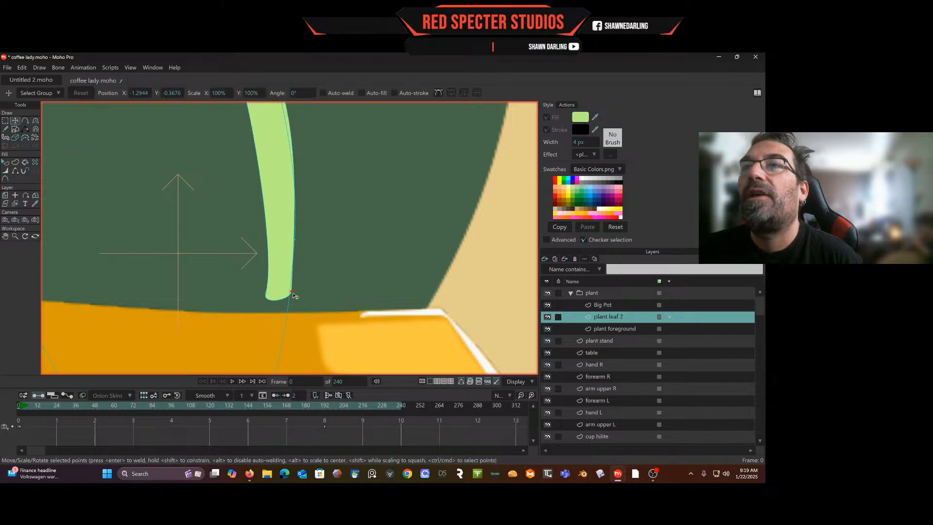
left_click_drag(305, 238, 341, 264)
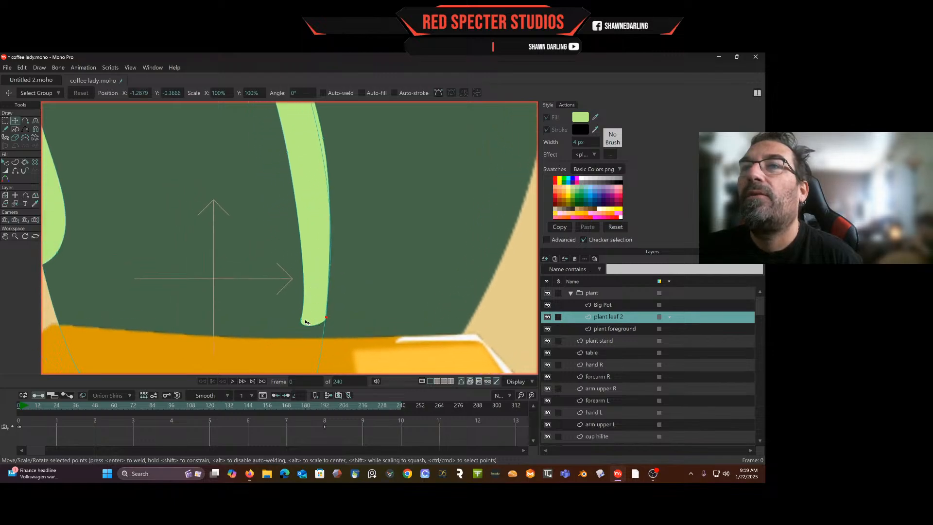
left_click_drag(304, 319, 327, 319)
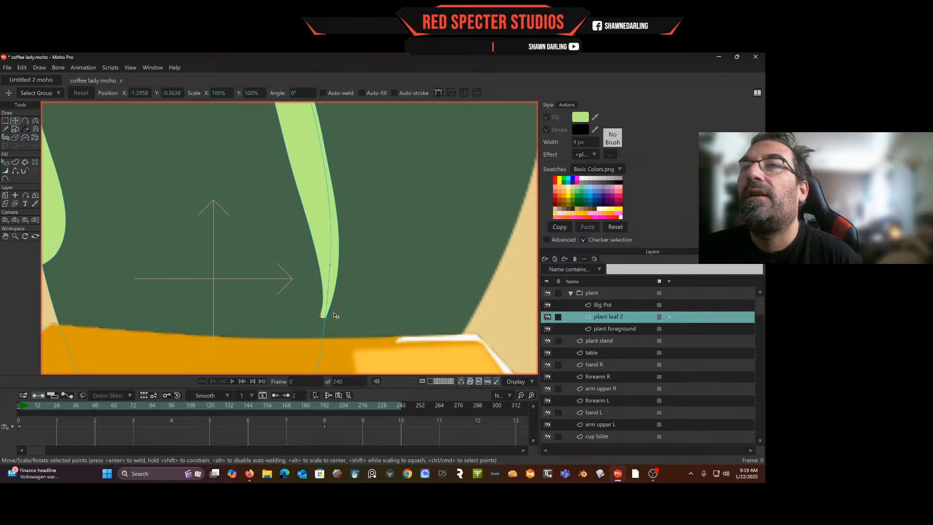
Adjust the curve handles and a point on the band's right-hand outer edge so it follows the leaf's contour.
left_click(36, 121)
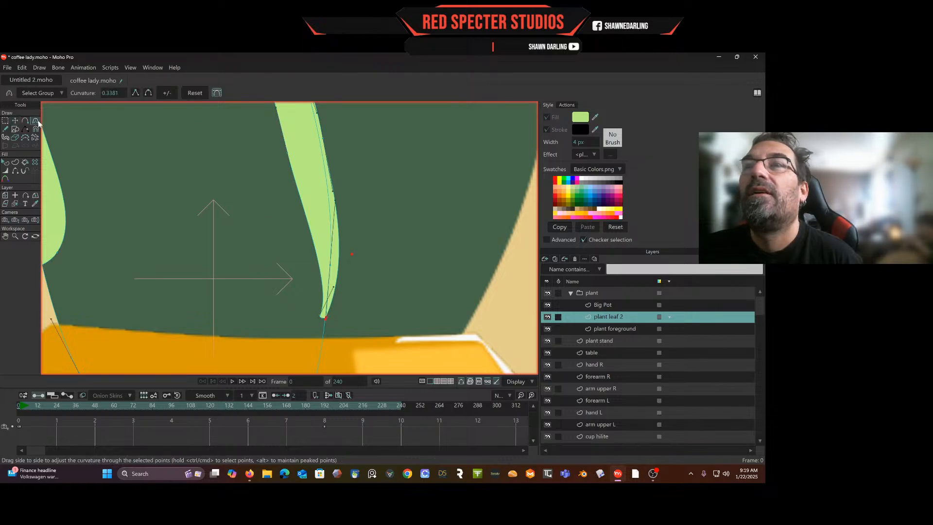
left_click(337, 261)
left_click_drag(336, 258, 329, 260)
left_click_drag(345, 158, 351, 230)
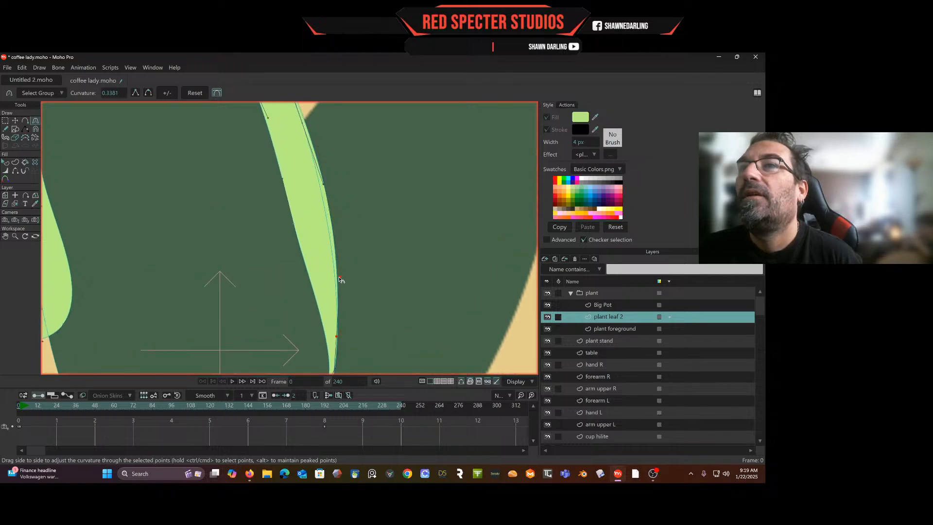
left_click_drag(340, 277, 344, 277)
left_click_drag(339, 186, 340, 253)
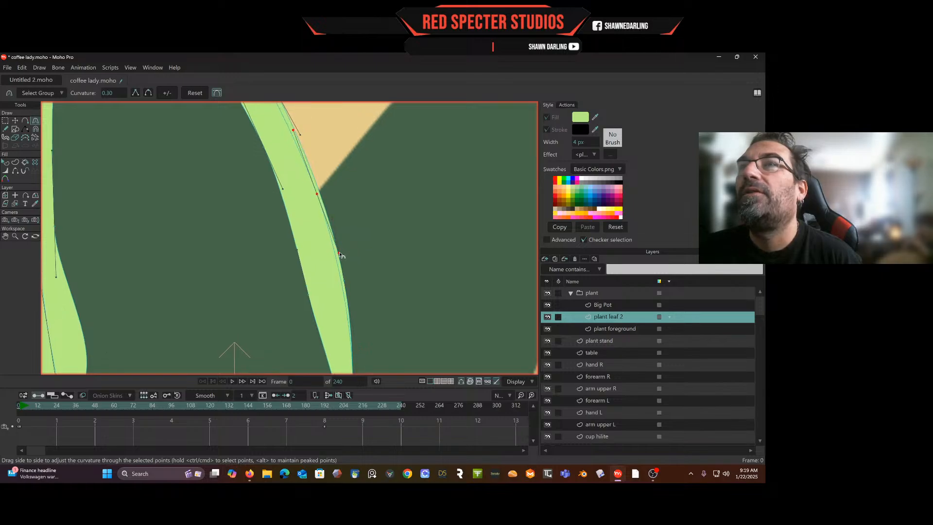
left_click(17, 121)
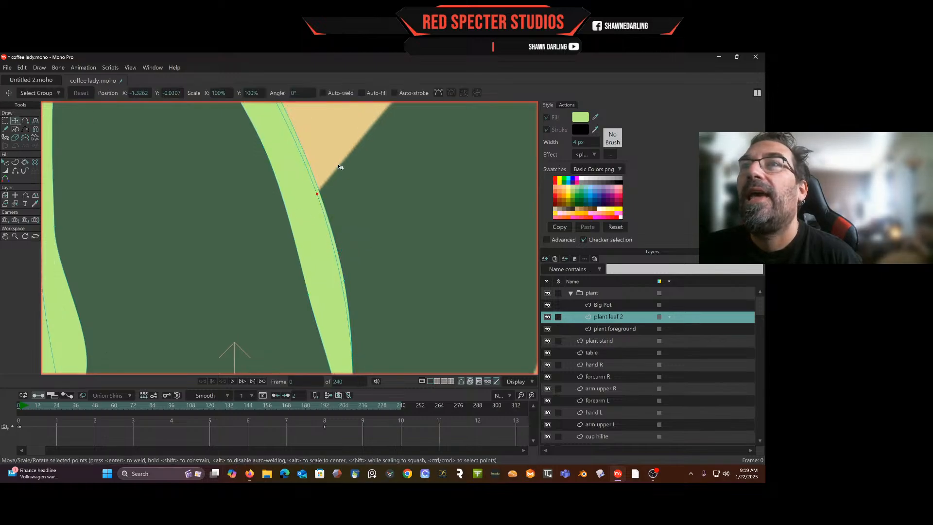
mouse_move(318, 196)
left_mouse_down()
mouse_move(356, 55)
mouse_move(352, 64)
left_mouse_up()
Move the lower inner-edge point outward to thin the band, and make its lower inner end point a peaked corner.
scroll(340, 204, "down", 5)
left_click_drag(386, 234, 302, 90)
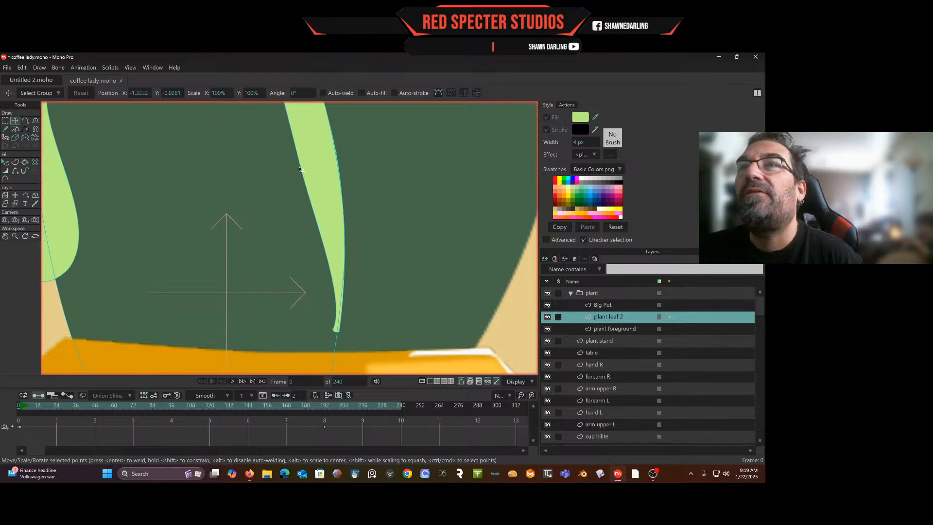
left_click_drag(300, 168, 319, 156)
left_click(335, 331)
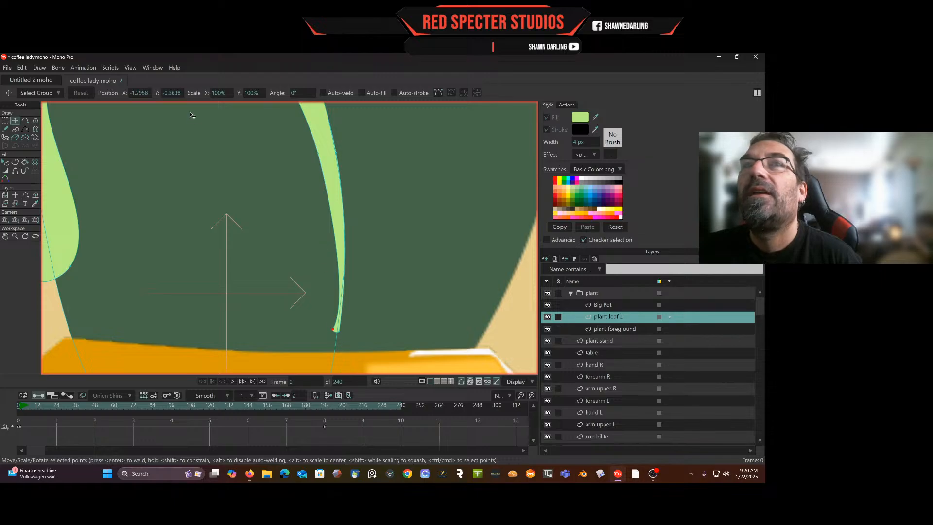
left_click(35, 121)
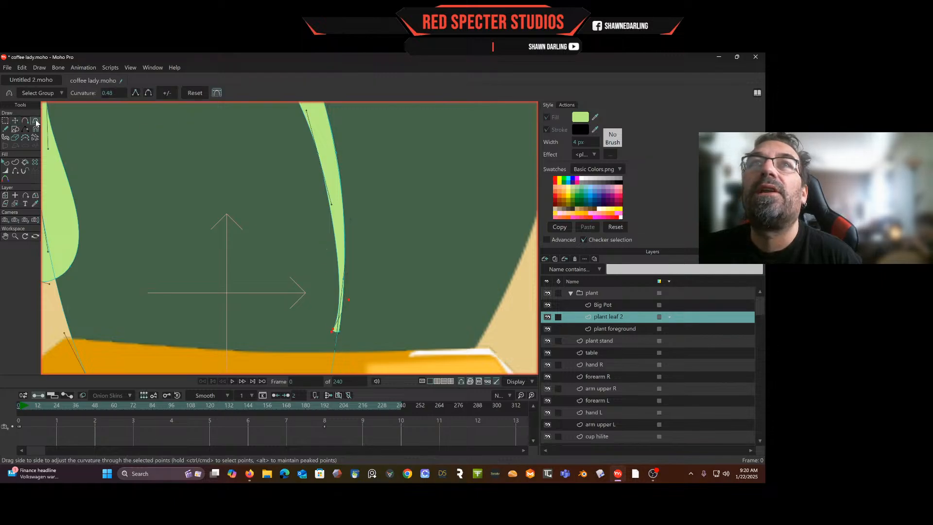
left_click(135, 94)
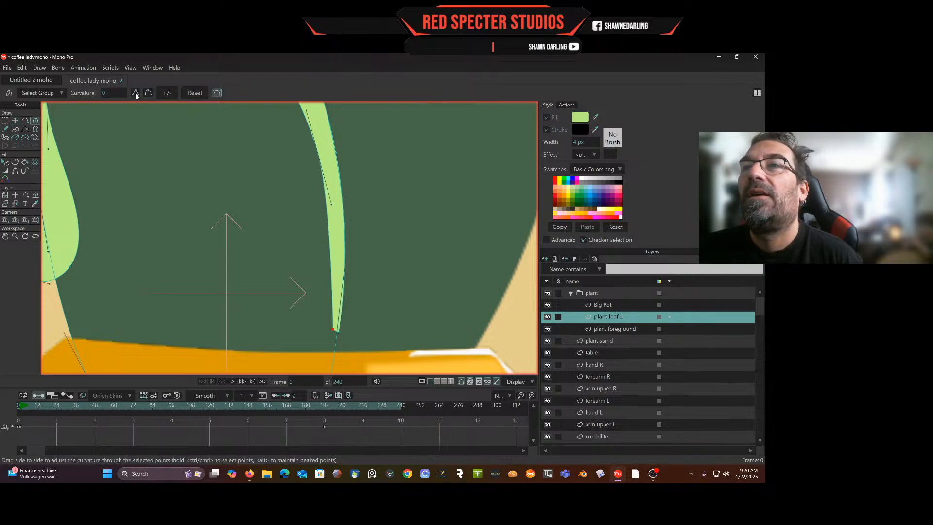
Move the inner end point onto the leaf's edge for a pointed tip, and bend the outer curve back onto the leaf contour.
left_click(15, 122)
left_click_drag(335, 331, 342, 334)
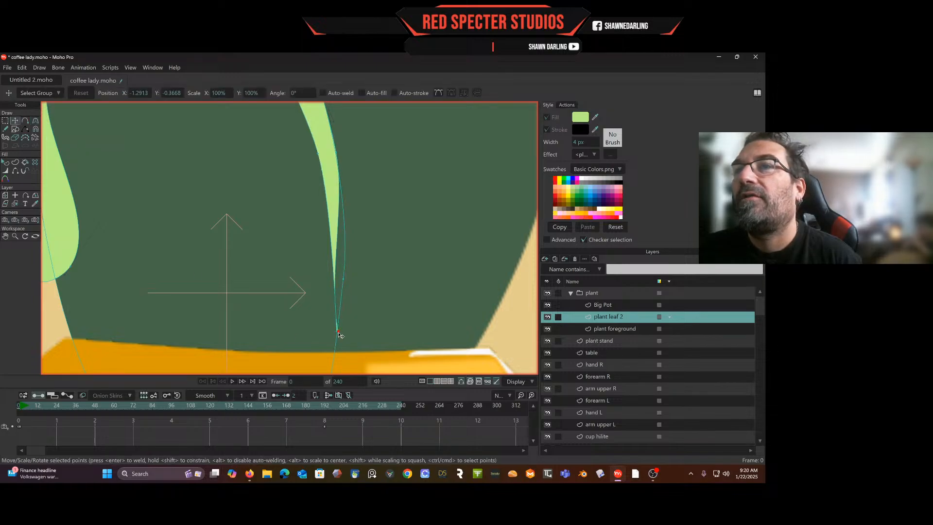
left_click(36, 121)
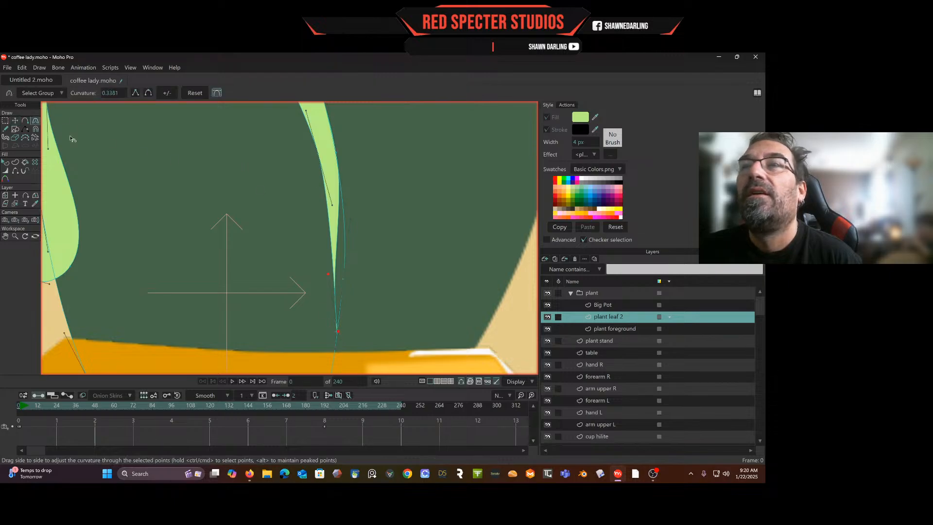
left_click(354, 222)
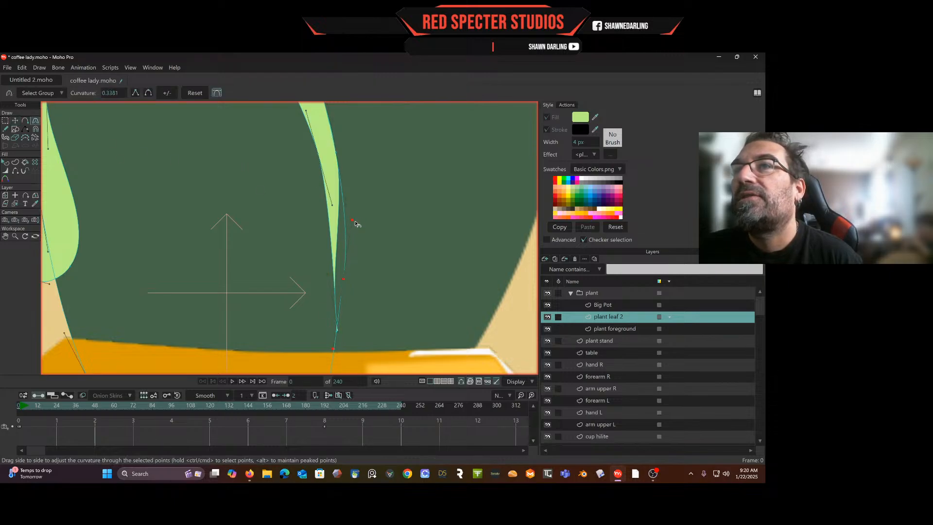
left_click_drag(325, 271, 347, 271)
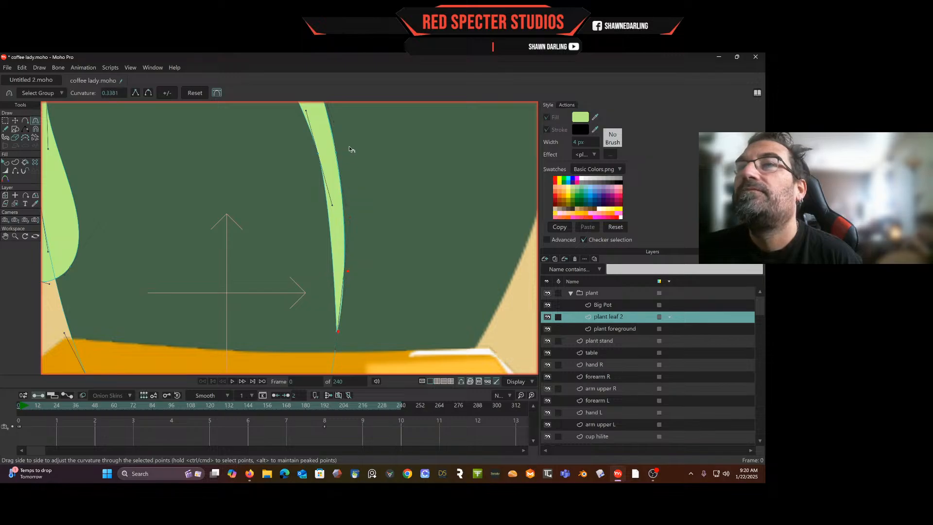
left_click_drag(352, 141, 381, 263)
left_click_drag(357, 185, 387, 266)
scroll(358, 220, "up", 3)
scroll(359, 220, "down", 8)
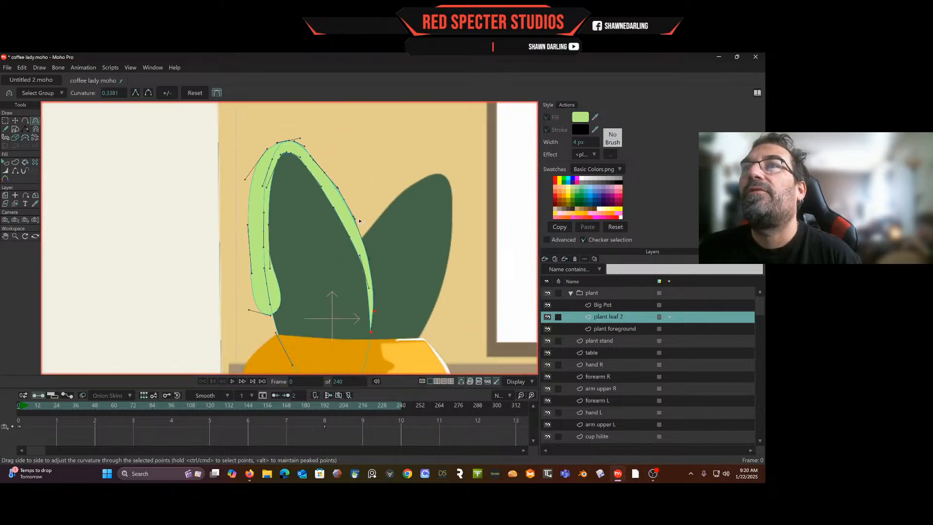
Move the inner-edge points along the leaf's right-hand side outward to smooth and thin the light green band.
scroll(359, 222, "up", 3)
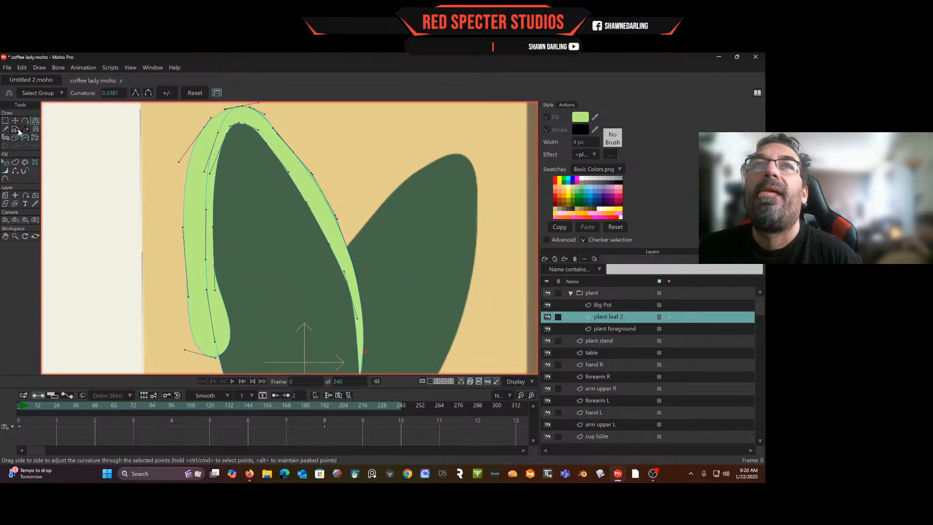
left_click(15, 121)
left_click(278, 148)
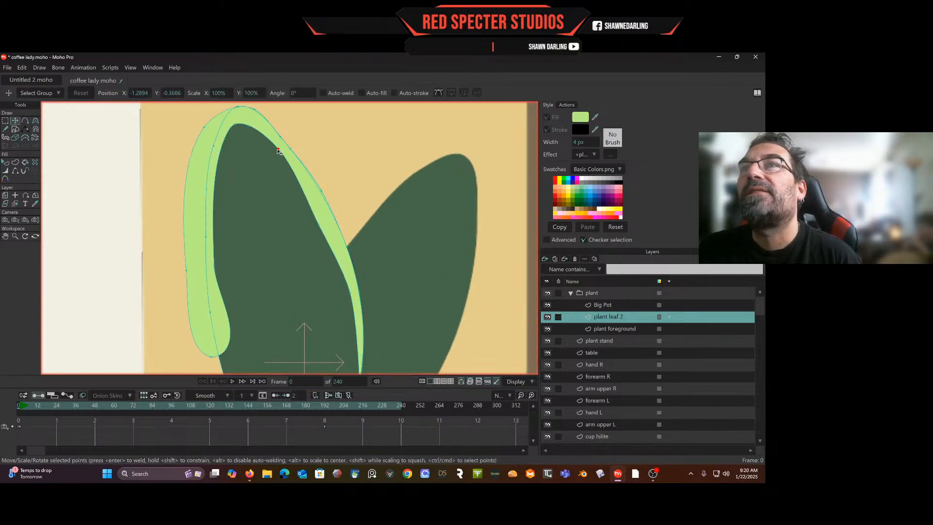
left_click_drag(319, 227, 322, 219)
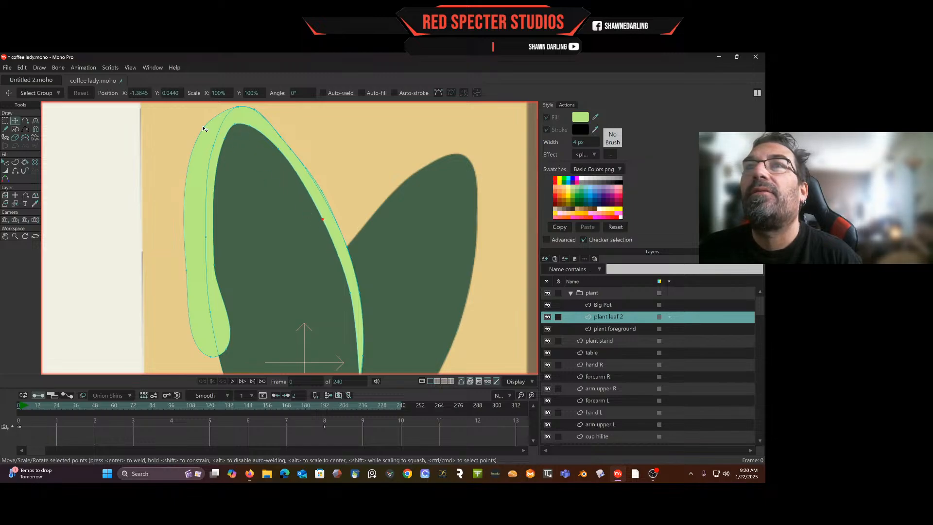
Pull the points on the band's left-hand outer edge in to the leaf contour and adjust the upper curve handle to match it.
left_click_drag(202, 125, 220, 130)
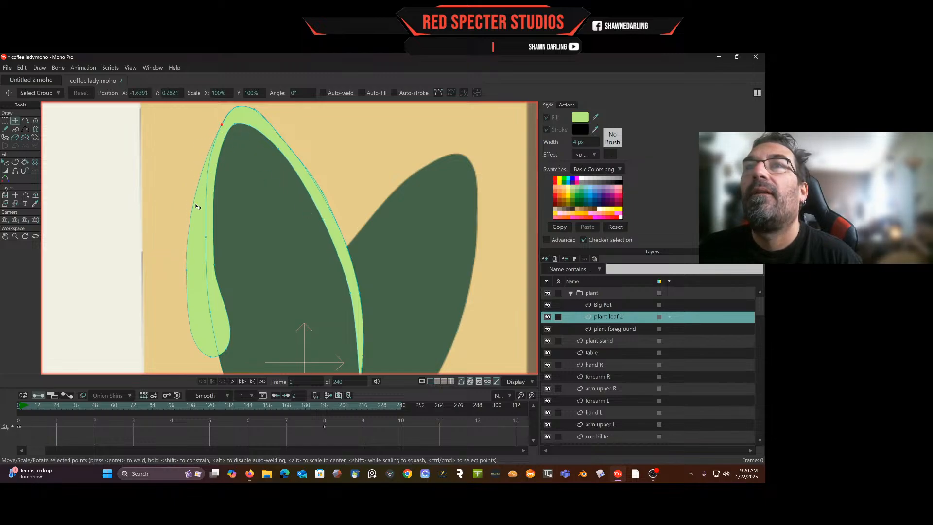
left_click_drag(184, 273, 206, 265)
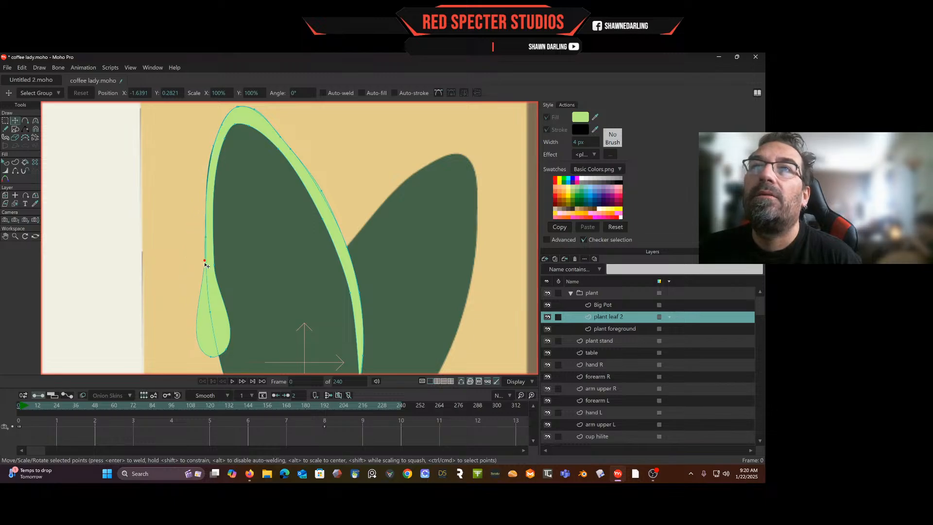
left_click(214, 146)
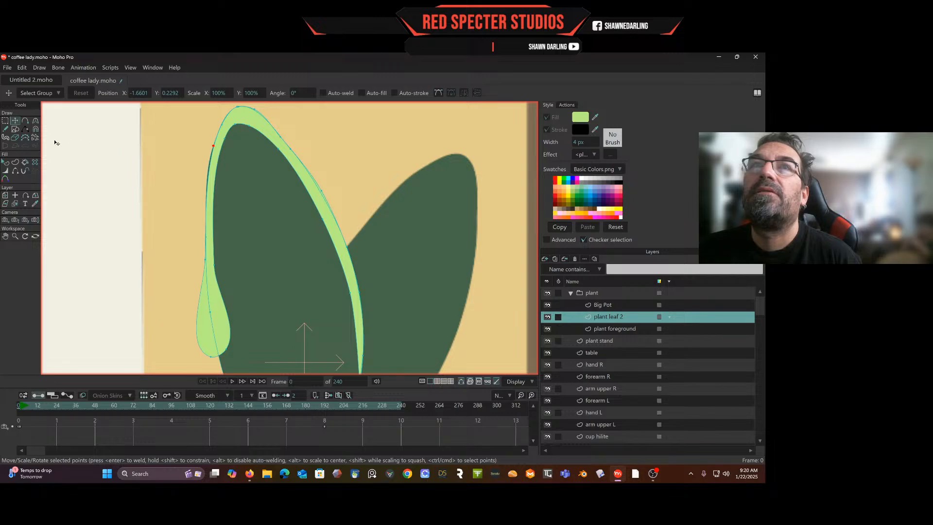
left_click(35, 121)
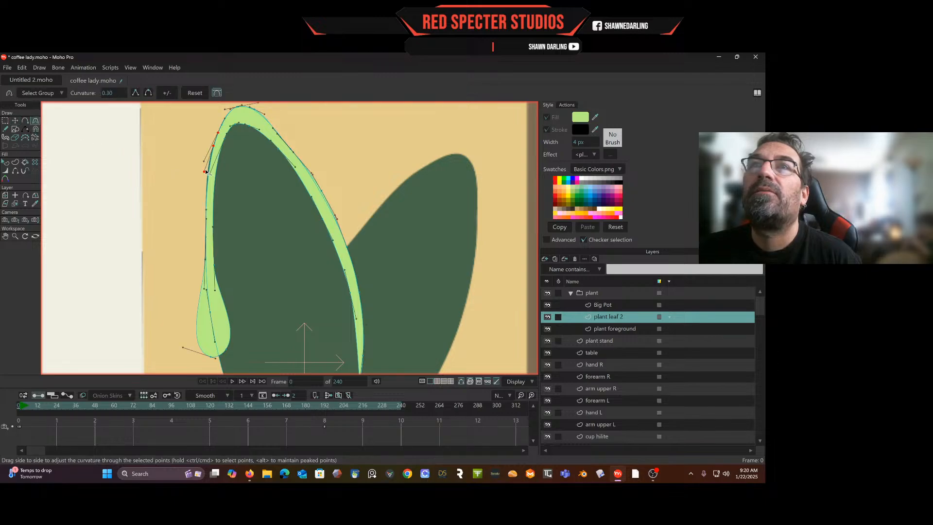
left_click_drag(206, 172, 210, 175)
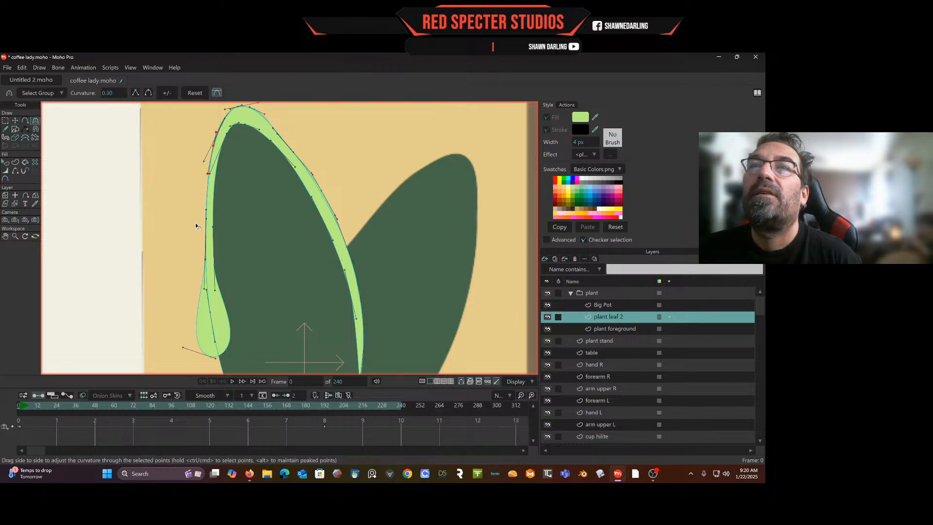
Place the band's lower left-hand end point on the leaf's edge and bend its curve handle inward to remove the bulge.
left_click(16, 122)
scroll(189, 282, "down", 3)
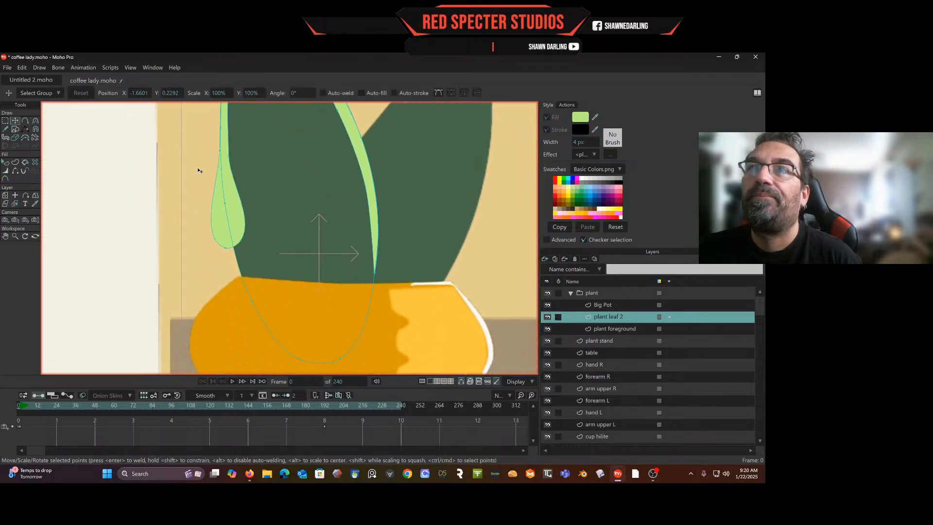
left_click_drag(222, 253, 230, 249)
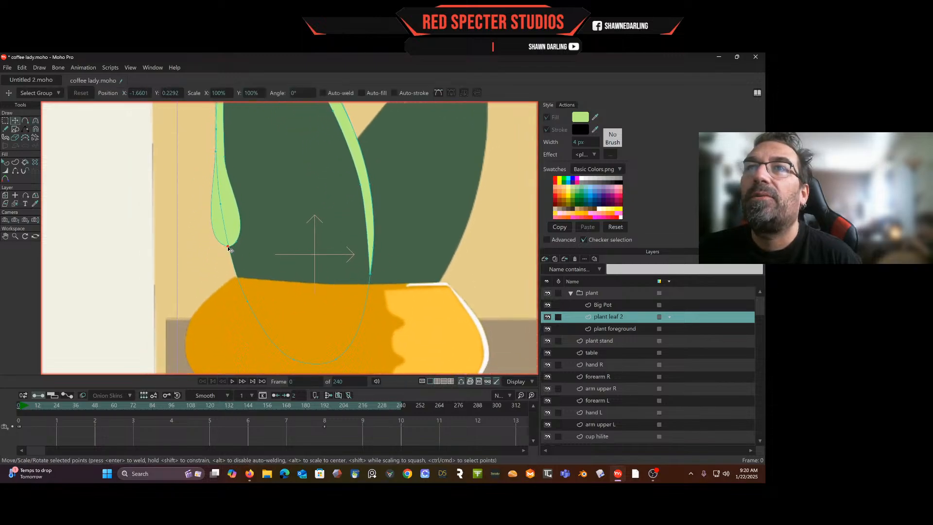
left_click(35, 120)
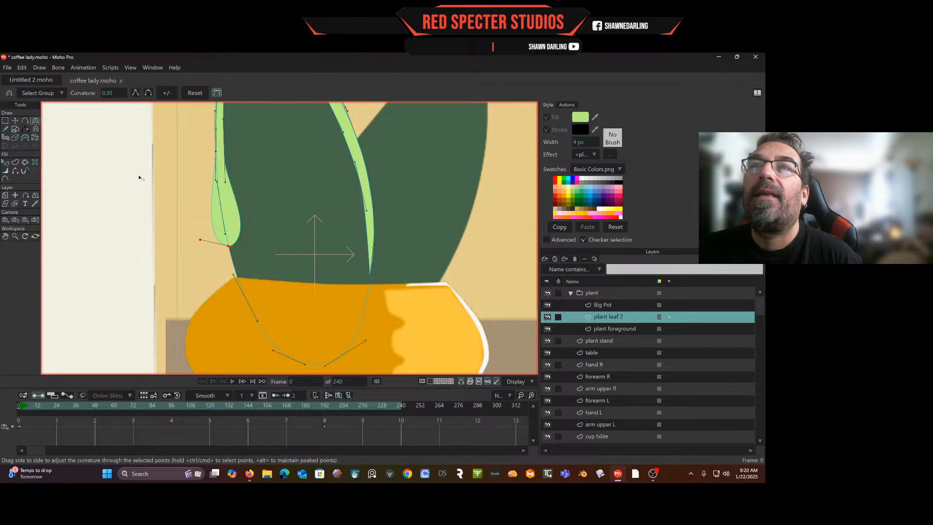
left_click_drag(199, 238, 233, 202)
Move the inner point of the band's lower left-hand end onto the leaf's edge to form a pointed taper.
left_click(15, 120)
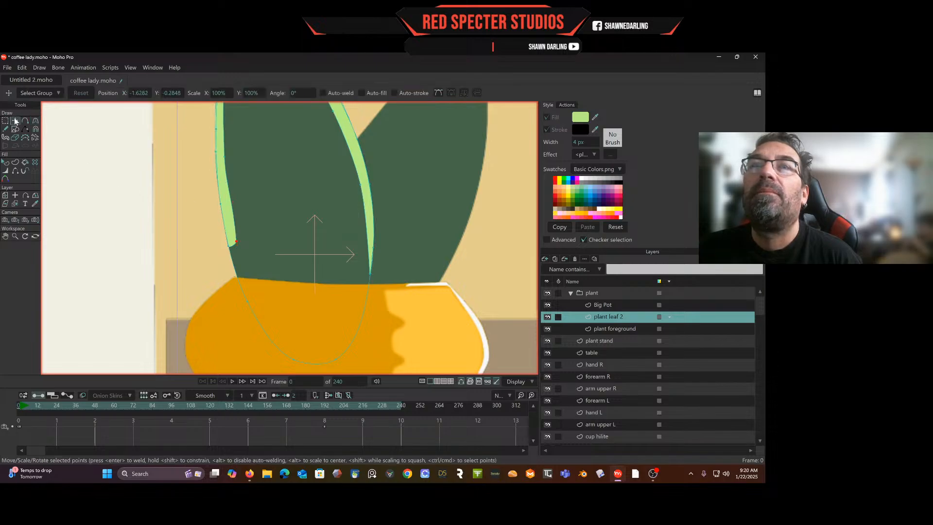
left_click_drag(235, 242, 250, 304)
left_click(36, 121)
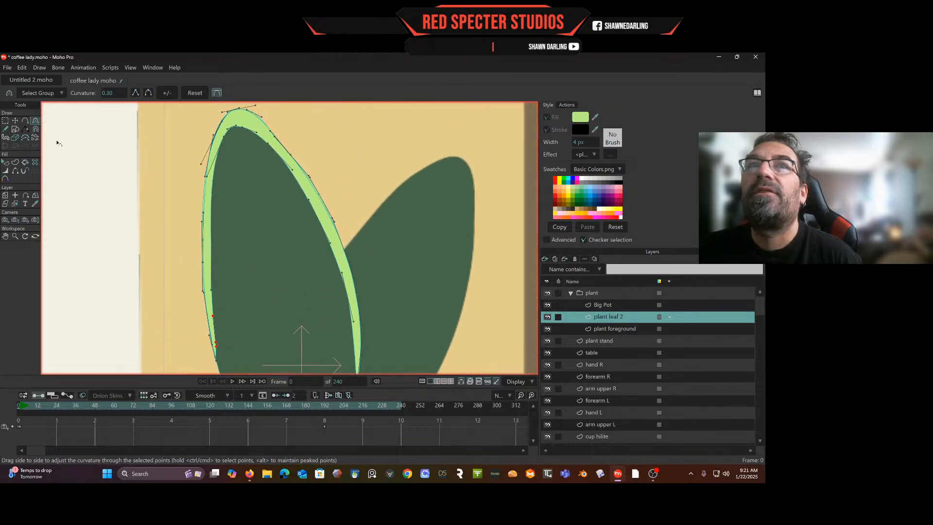
Select all points of the front leaf's light green band, then copy and paste them in the same layer.
left_click(4, 120)
scroll(210, 241, "down", 1)
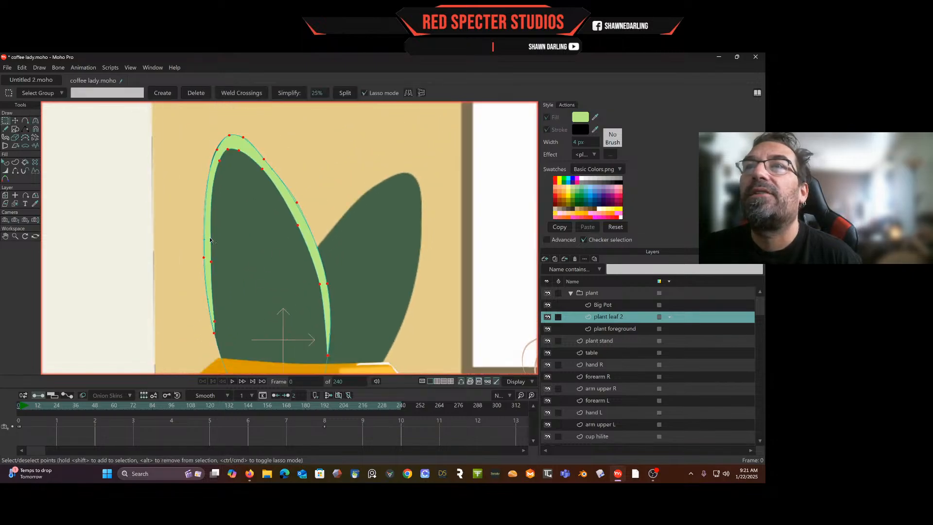
scroll(210, 240, "down", 2)
scroll(209, 245, "up", 1)
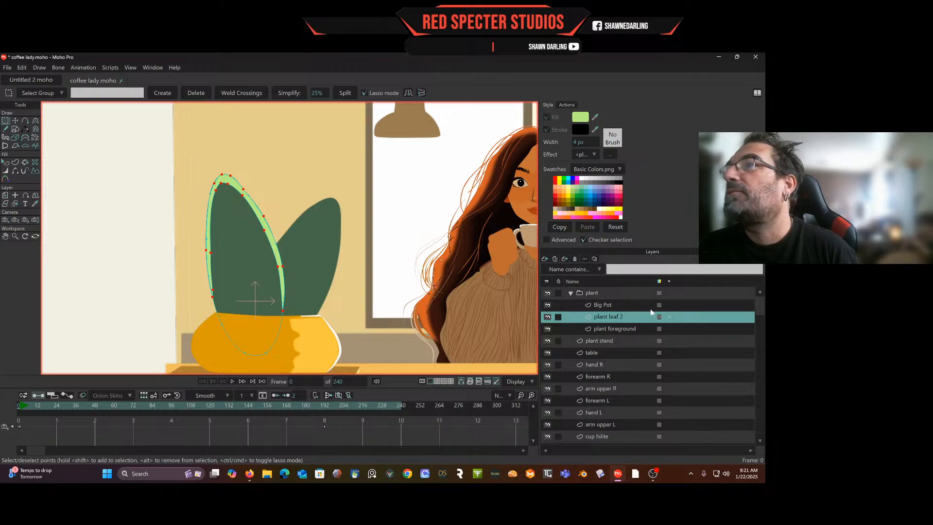
left_click(21, 68)
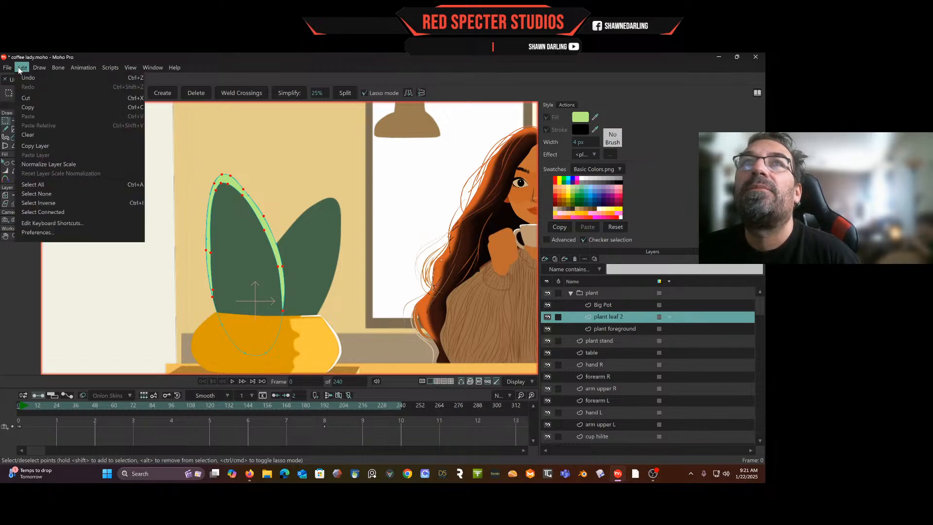
left_click(52, 109)
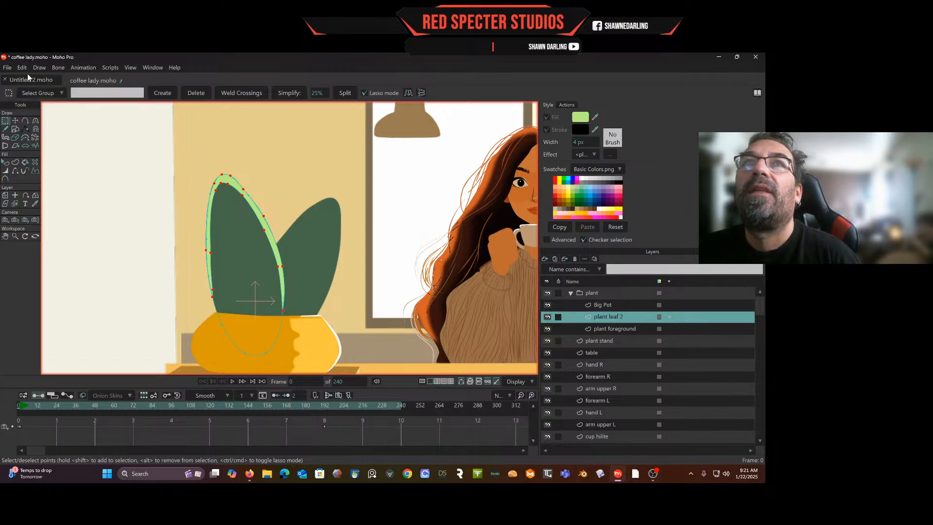
left_click(22, 68)
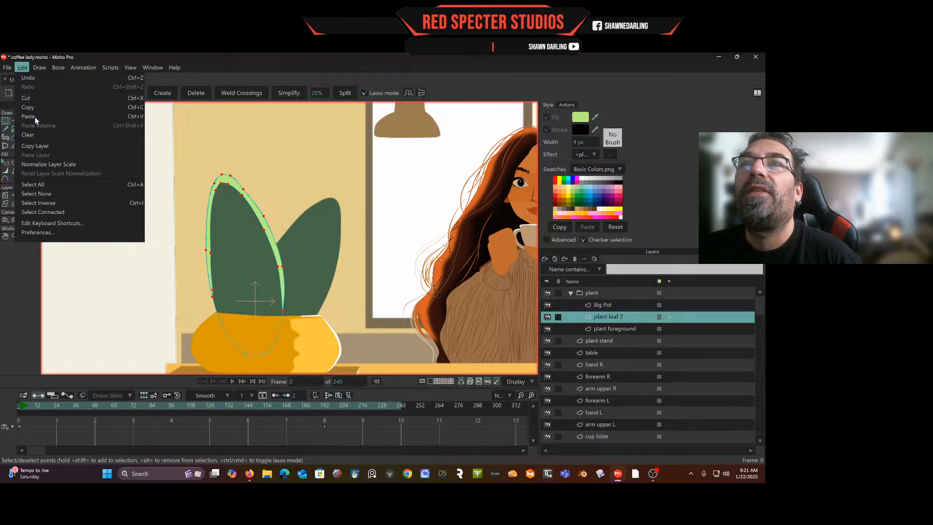
left_click(34, 116)
Move the pasted band over the back leaf, mirror it horizontally and scale it down to roughly fit that leaf.
left_click_drag(253, 213, 324, 215)
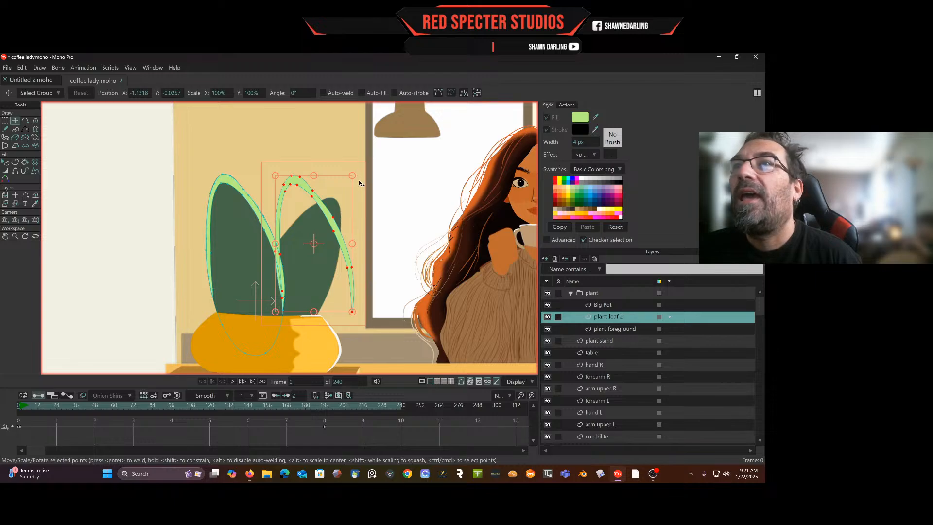
left_click_drag(358, 180, 344, 234)
scroll(336, 221, "up", 4)
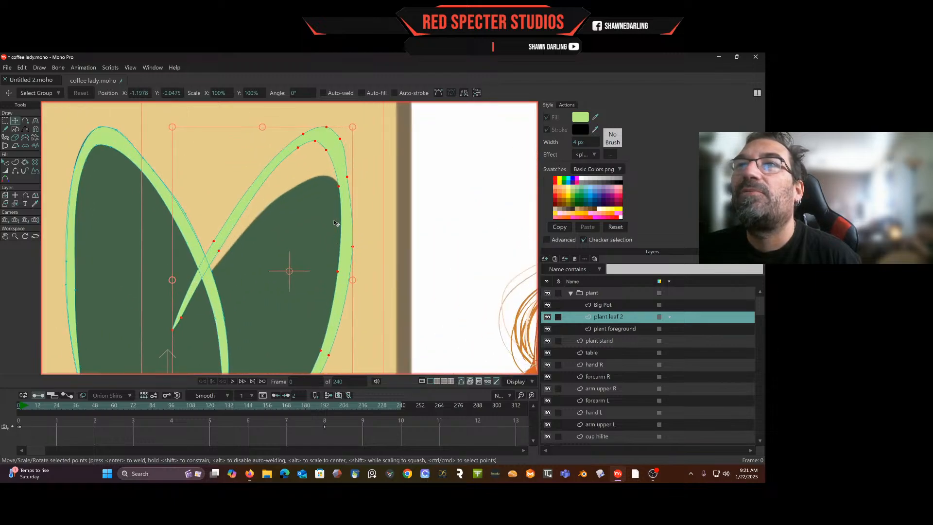
scroll(334, 222, "down", 3)
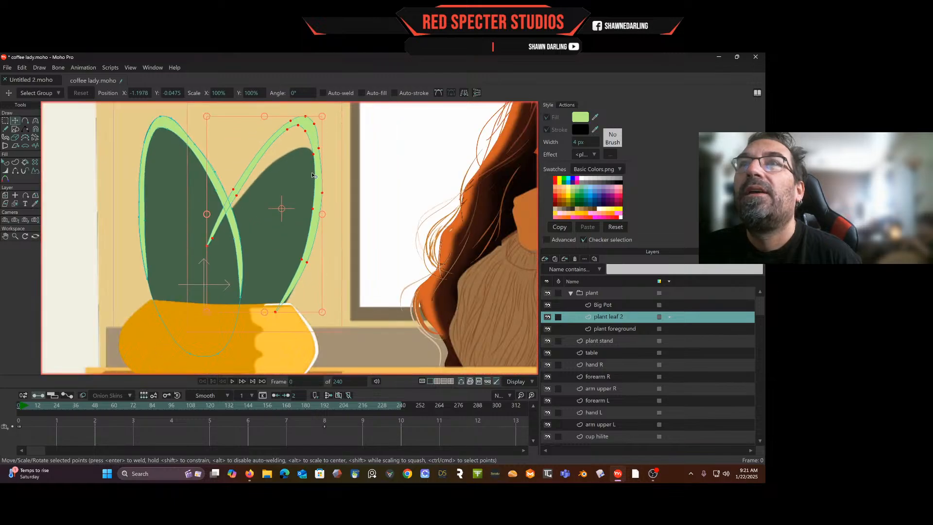
left_click_drag(208, 118, 224, 146)
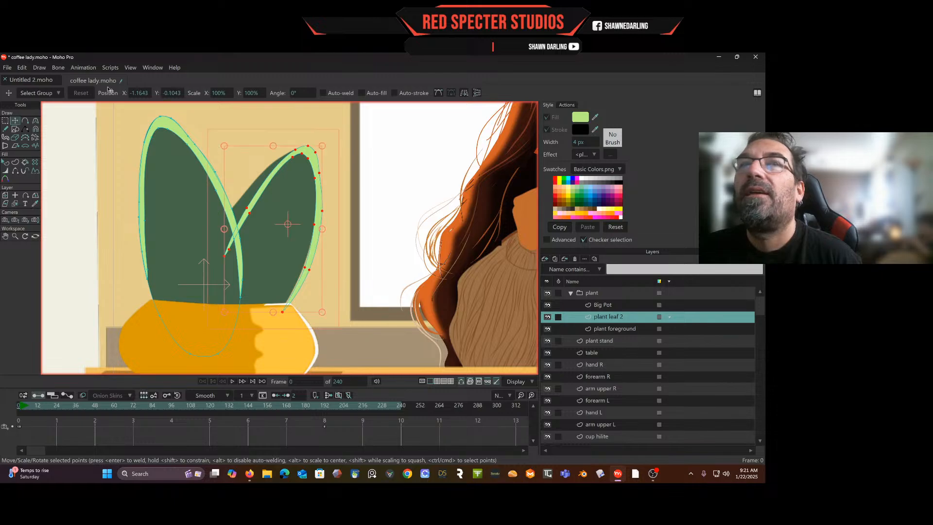
left_click(6, 121)
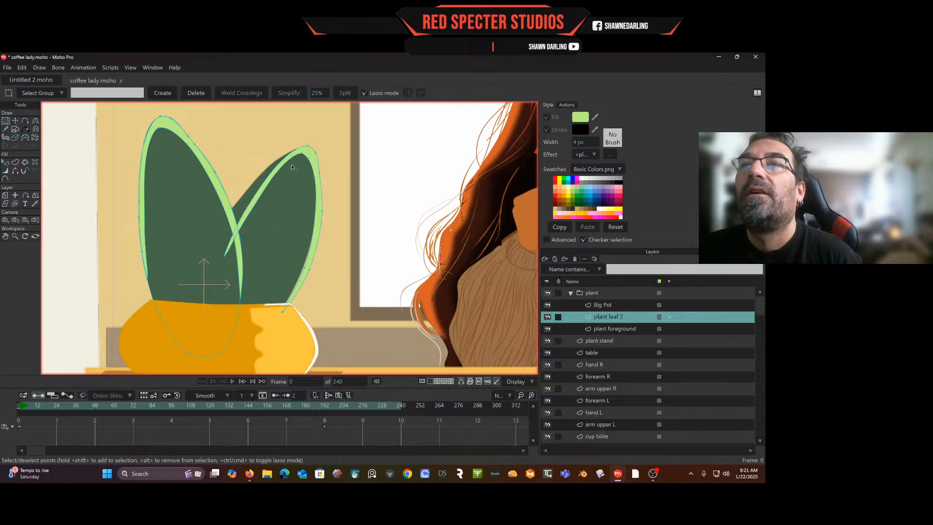
scroll(291, 166, "up", 1)
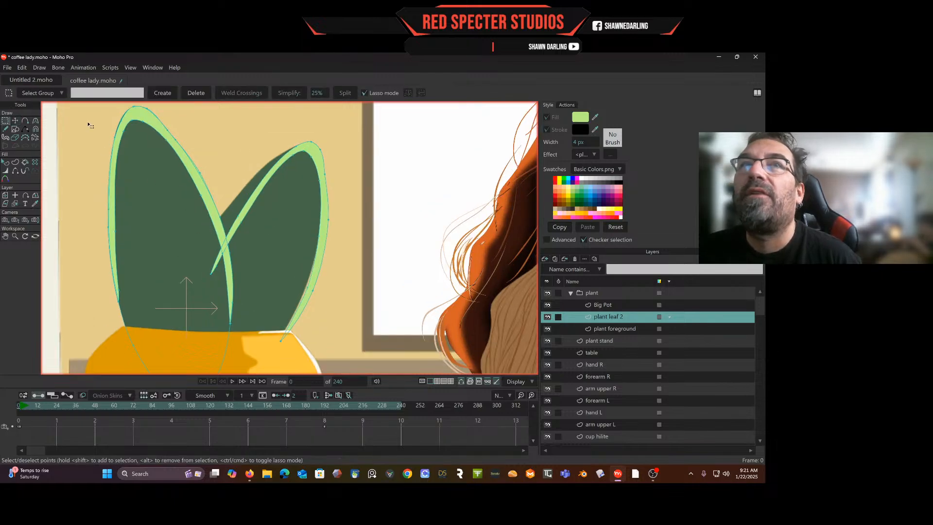
left_click(15, 121)
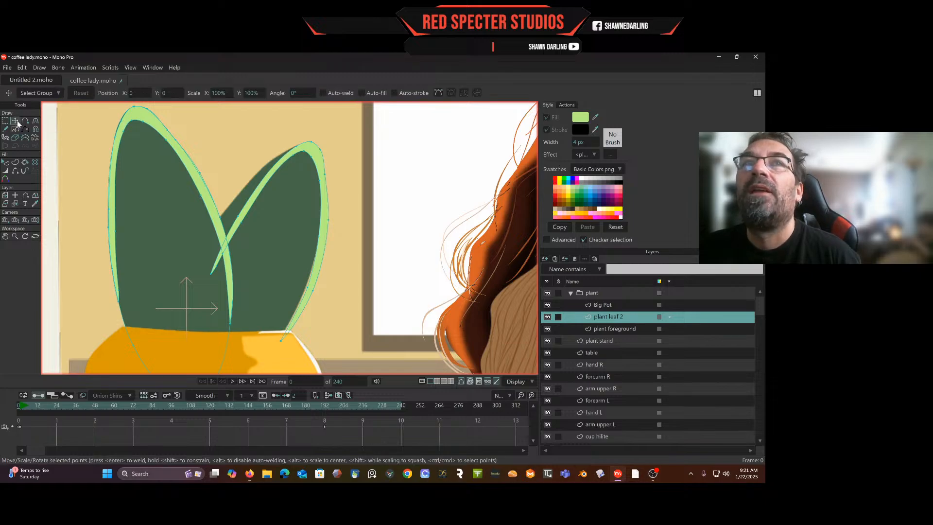
left_click(6, 121)
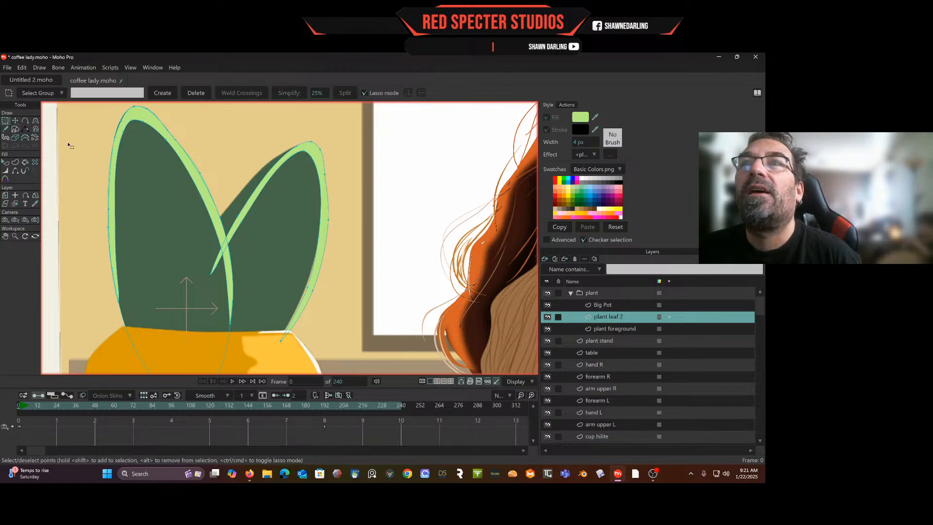
double_click(261, 194)
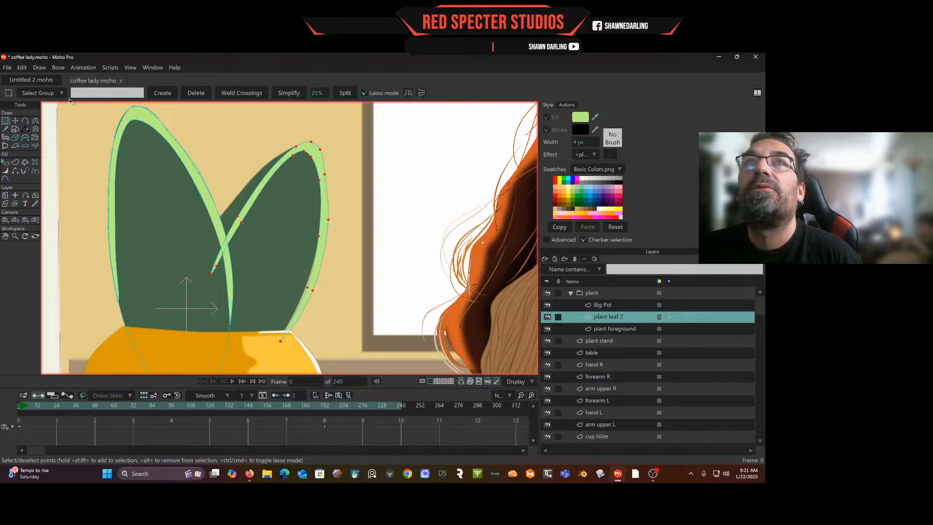
left_click(42, 68)
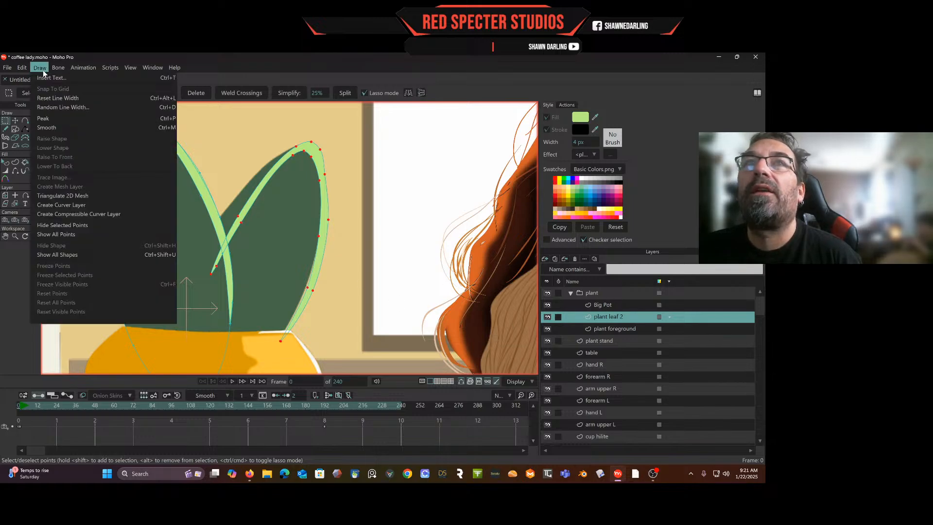
left_click(7, 163)
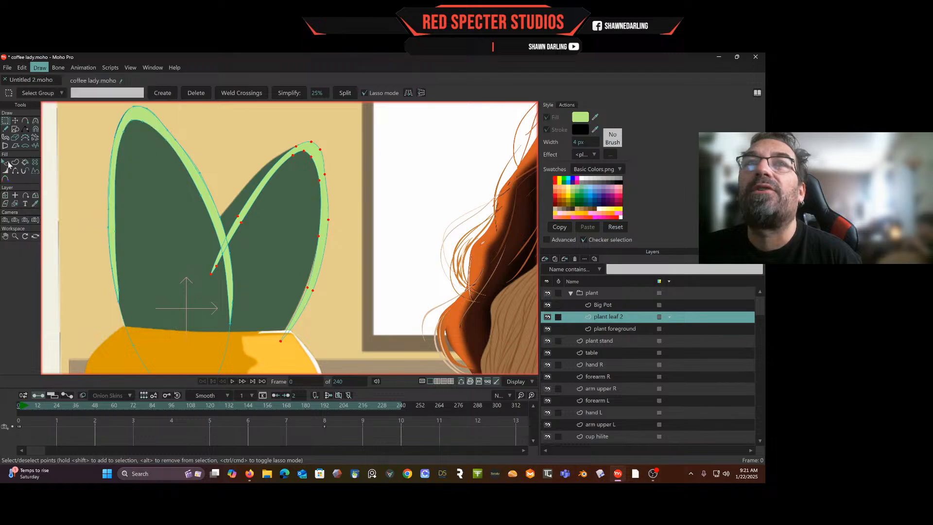
left_click(278, 161)
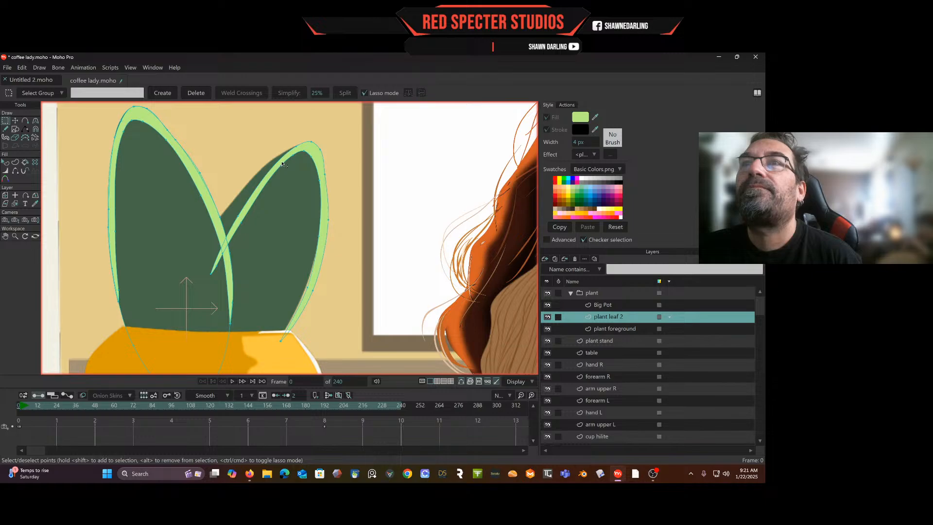
double_click(283, 164)
Lower the back leaf's light green band shape in the stacking order until it sits behind the front leaf.
left_click(5, 164)
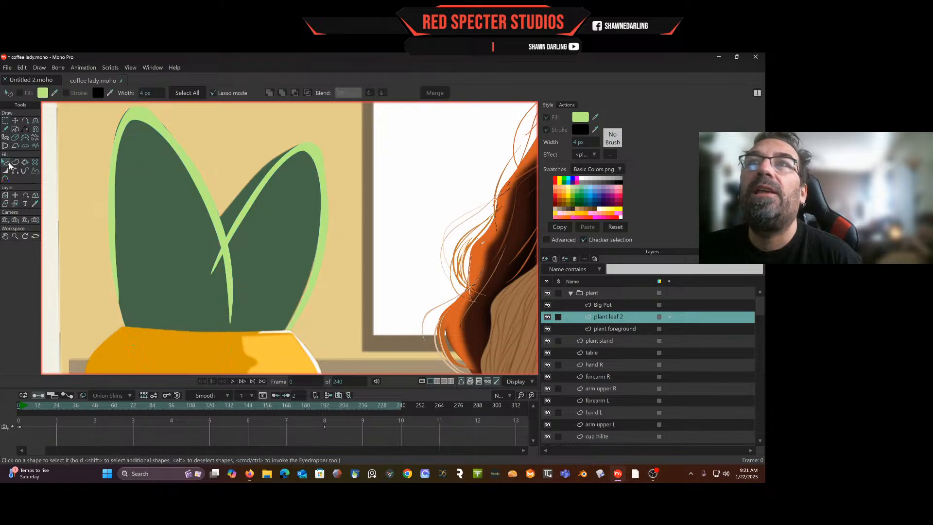
left_click(301, 151)
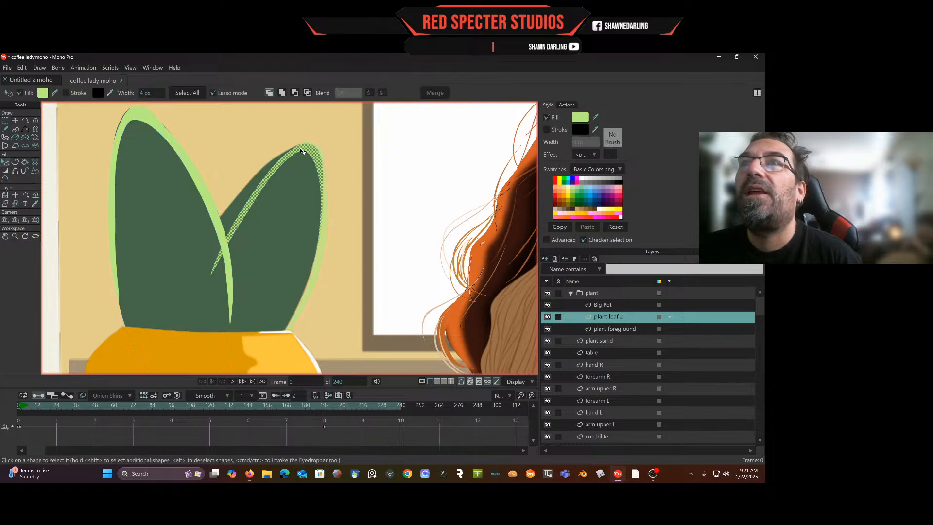
left_click(39, 69)
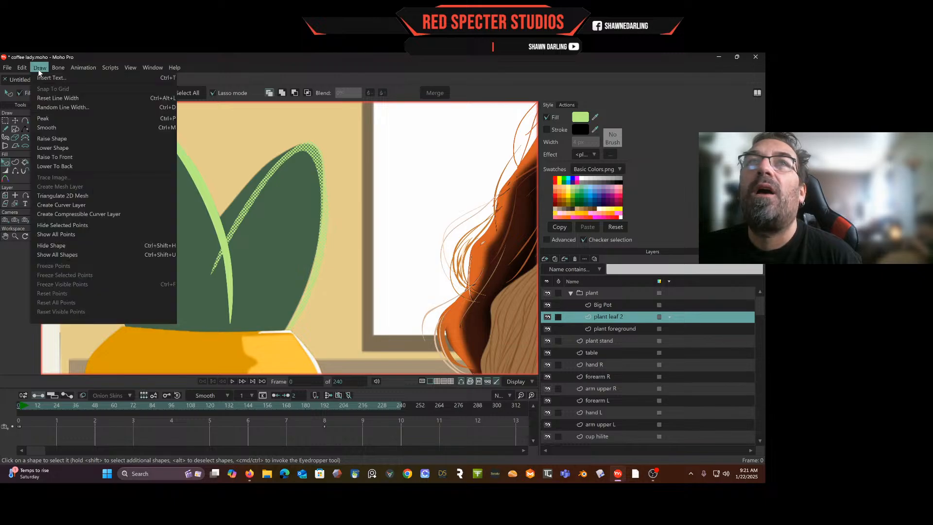
left_click(51, 147)
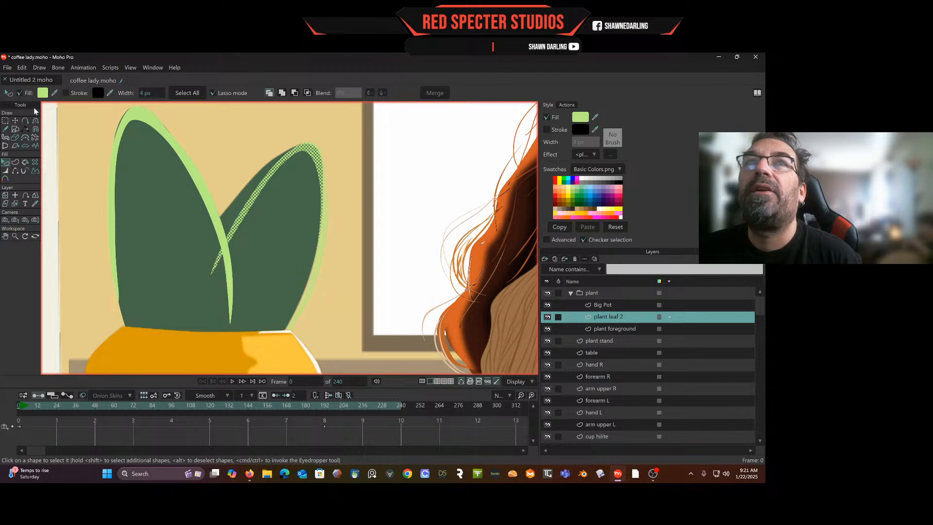
left_click(41, 68)
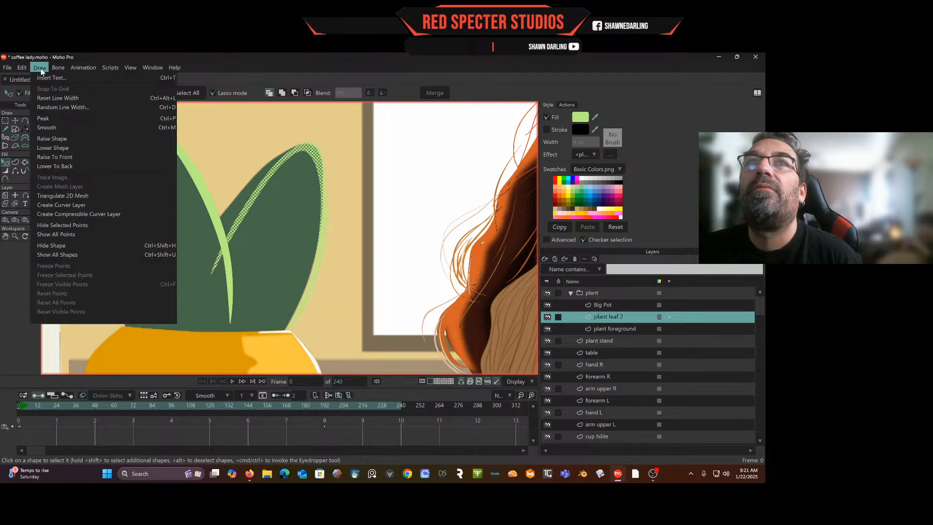
left_click(51, 148)
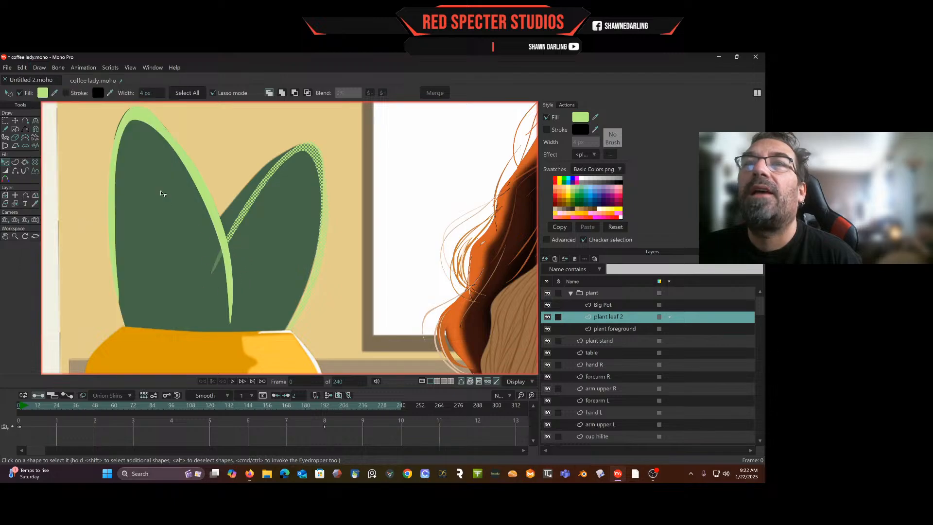
Select the points at the back leaf band's lower left-hand end, shift them slightly toward the leaf's edge and undo the stray last change.
left_click(5, 120)
left_click(91, 236)
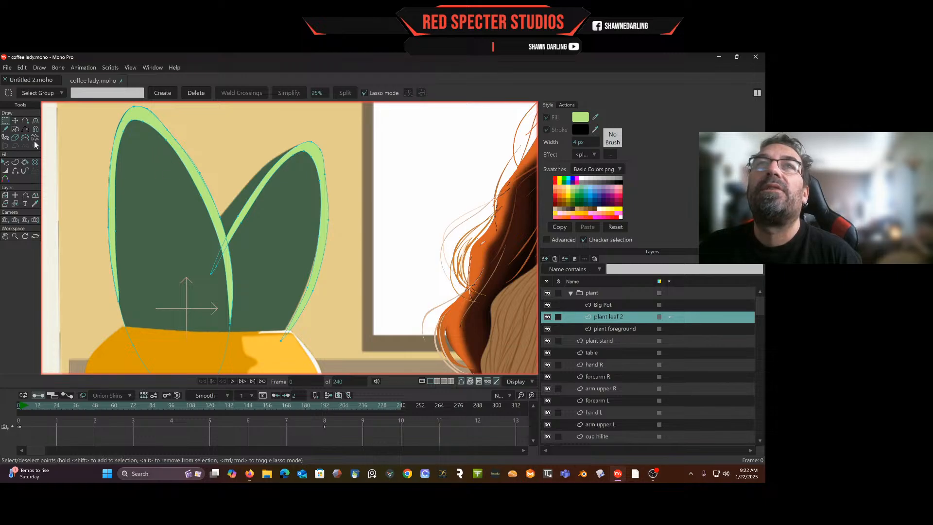
left_click(15, 121)
scroll(304, 189, "up", 2)
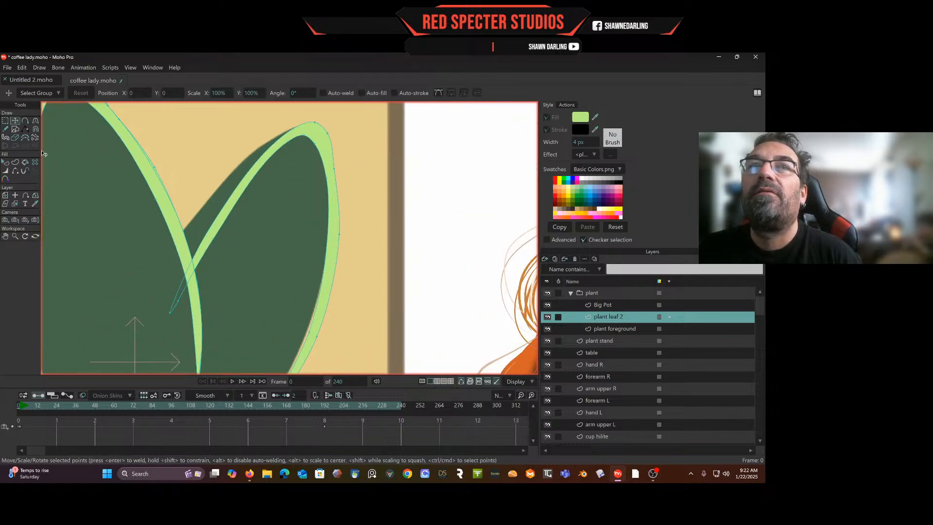
left_click(5, 121)
mouse_move(237, 221)
left_mouse_down()
mouse_move(218, 211)
mouse_move(140, 281)
left_mouse_up()
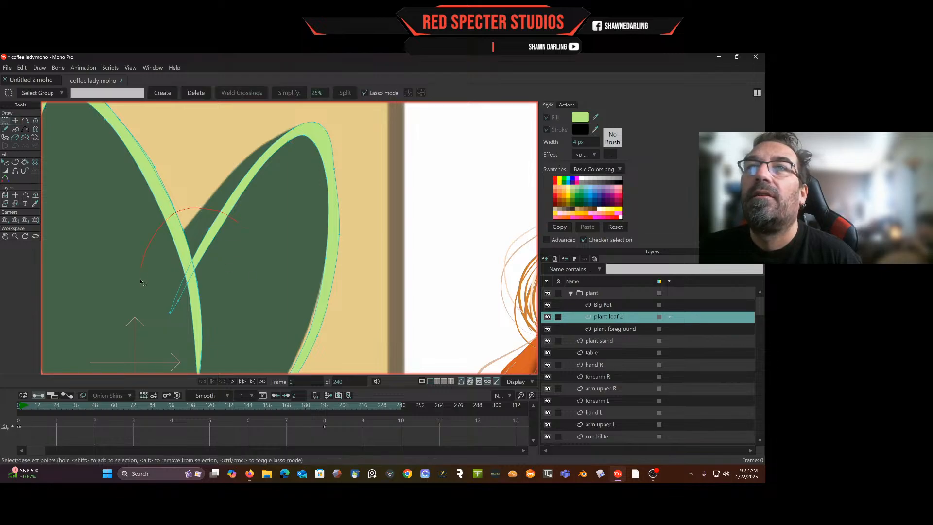
left_click_drag(262, 215, 262, 214)
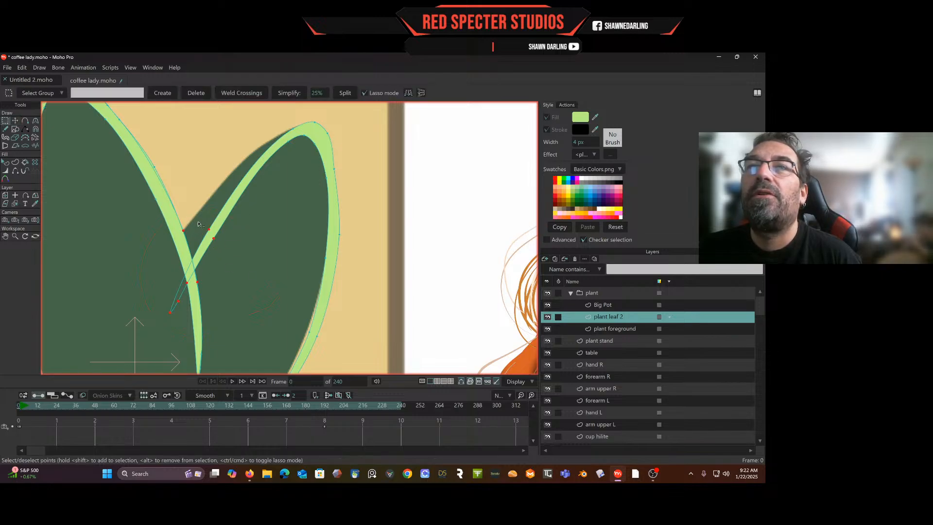
mouse_move(198, 224)
left_mouse_down()
mouse_move(172, 286)
mouse_move(237, 232)
left_mouse_up()
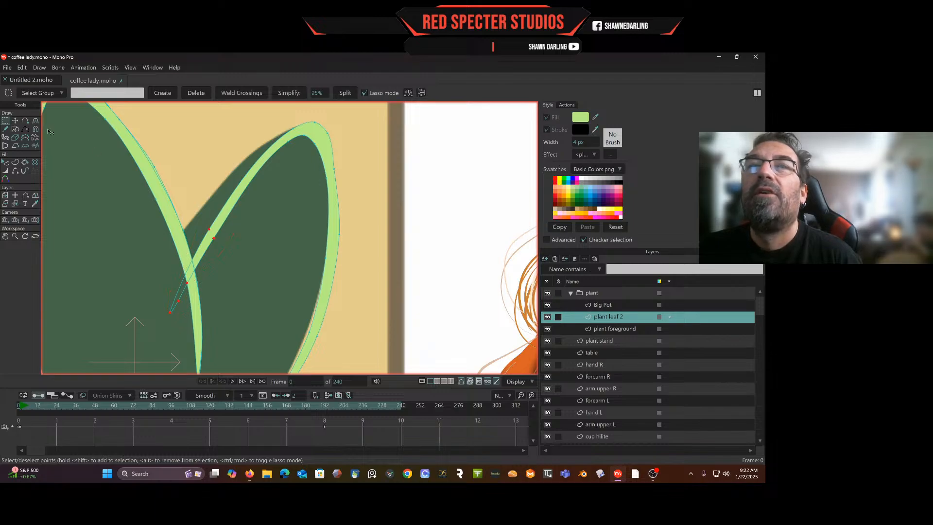
left_click(16, 124)
left_click_drag(173, 237, 187, 241)
left_click(187, 242)
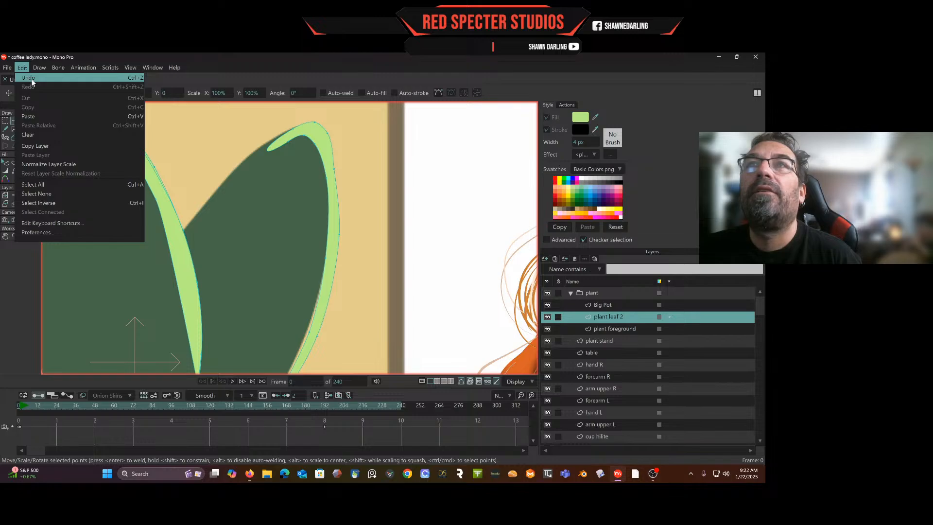
left_click(31, 78)
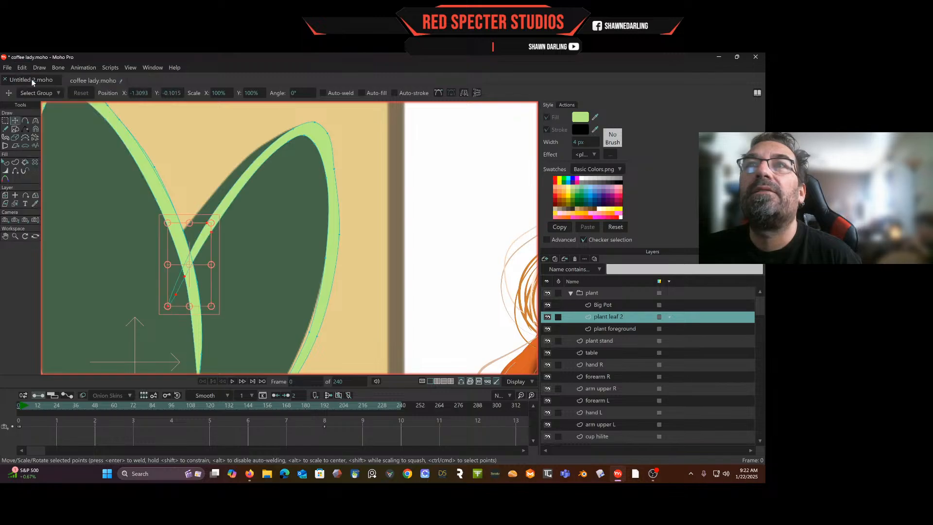
Reselect the four points of the band's lower left-hand end and move them outward so the band follows the back leaf's left edge.
left_click(5, 121)
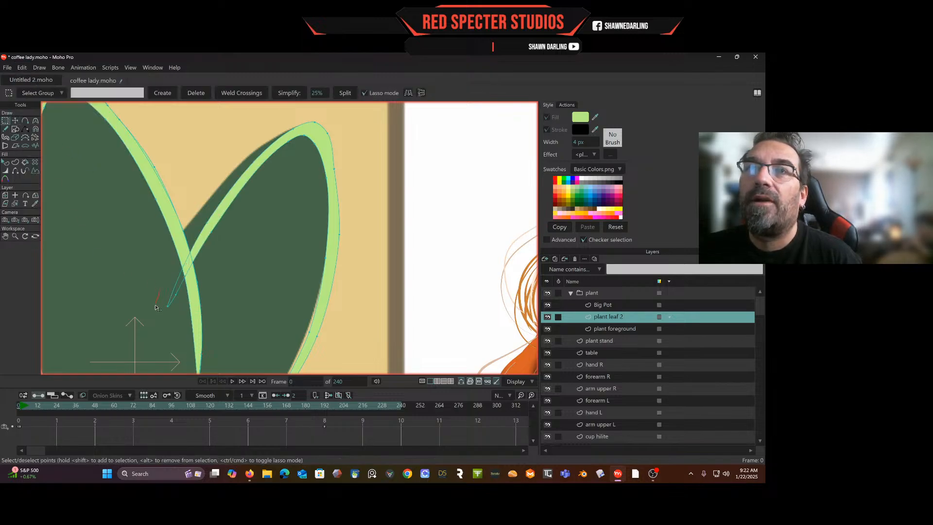
mouse_move(155, 307)
left_mouse_down()
mouse_move(188, 309)
mouse_move(174, 285)
left_mouse_up()
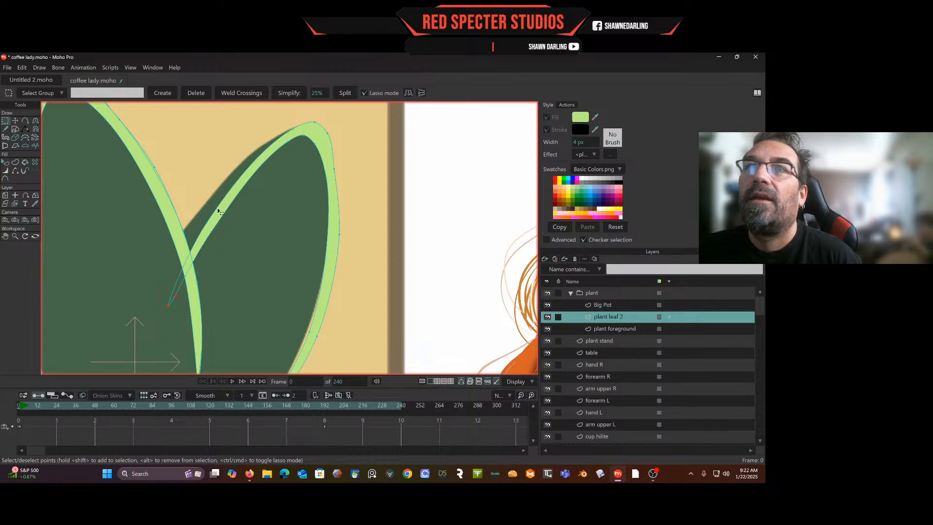
mouse_move(218, 211)
left_mouse_down()
mouse_move(204, 253)
mouse_move(217, 214)
left_mouse_up()
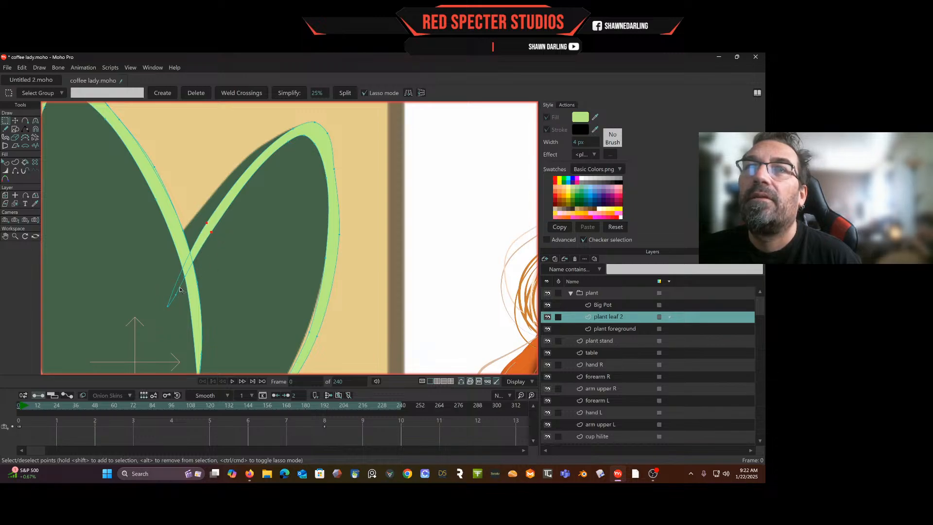
mouse_move(180, 288)
left_mouse_down()
mouse_move(150, 295)
mouse_move(180, 306)
left_mouse_up()
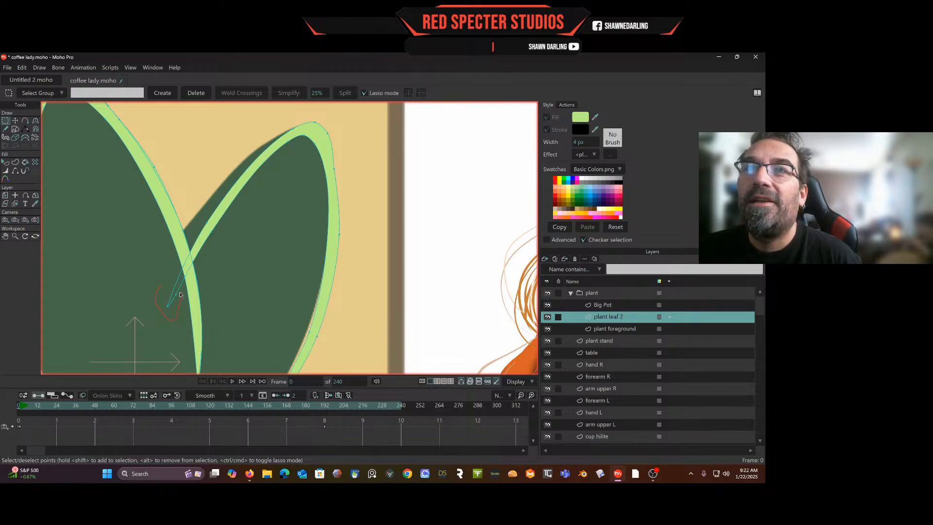
left_click_drag(180, 294, 164, 281)
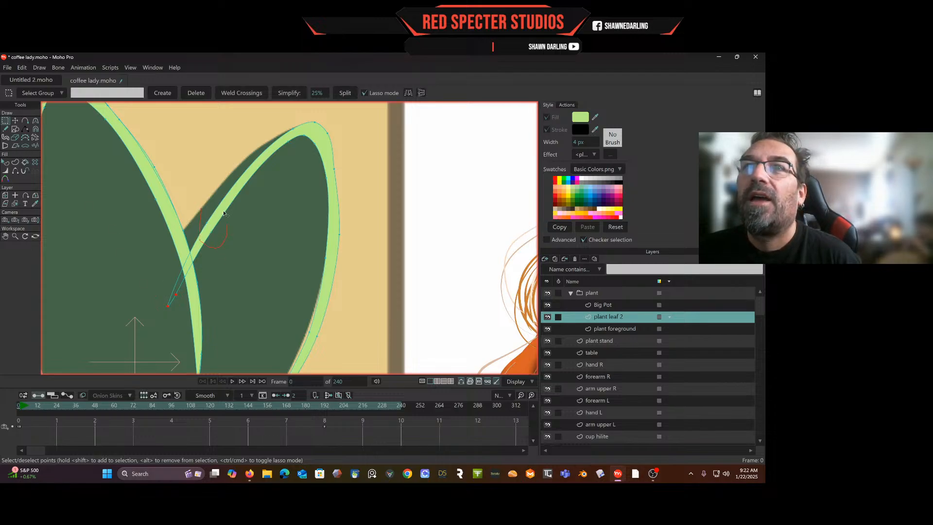
left_click(15, 121)
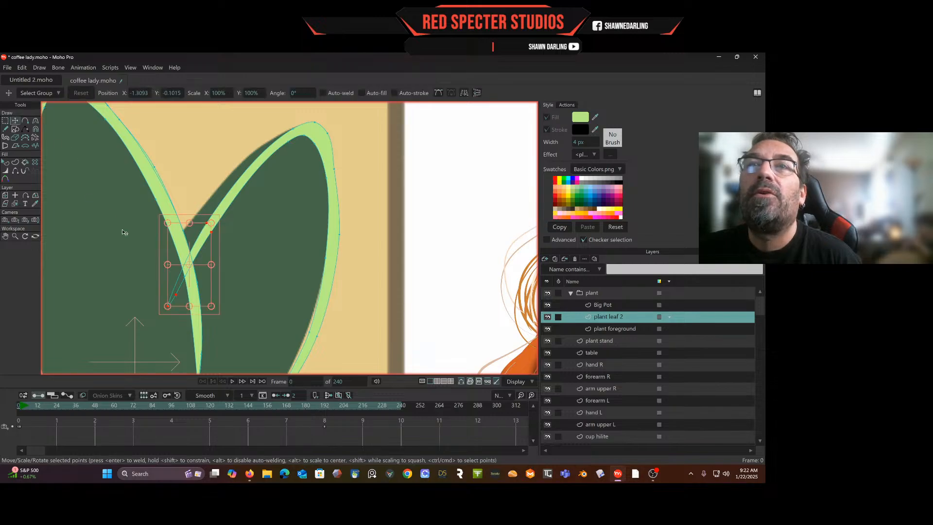
left_click_drag(199, 289, 183, 274)
left_click(125, 266)
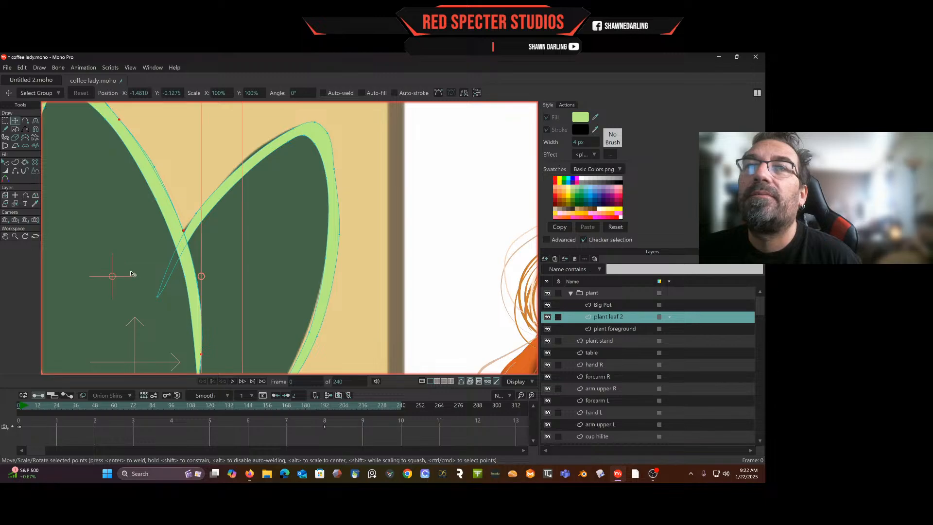
Select the two points at the band's hidden lower tip and move them slightly up and to the left.
left_click(5, 120)
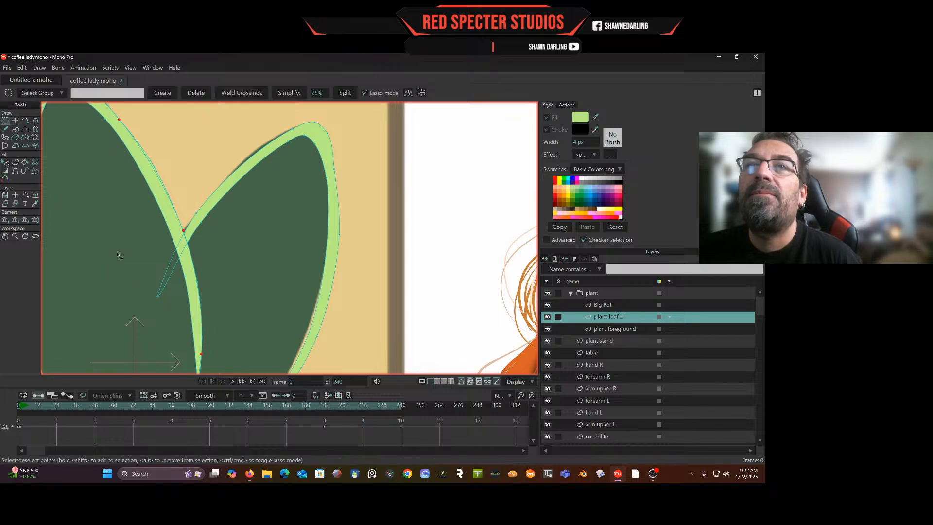
mouse_move(174, 276)
left_mouse_down()
mouse_move(168, 295)
mouse_move(164, 289)
left_mouse_up()
left_click(15, 121)
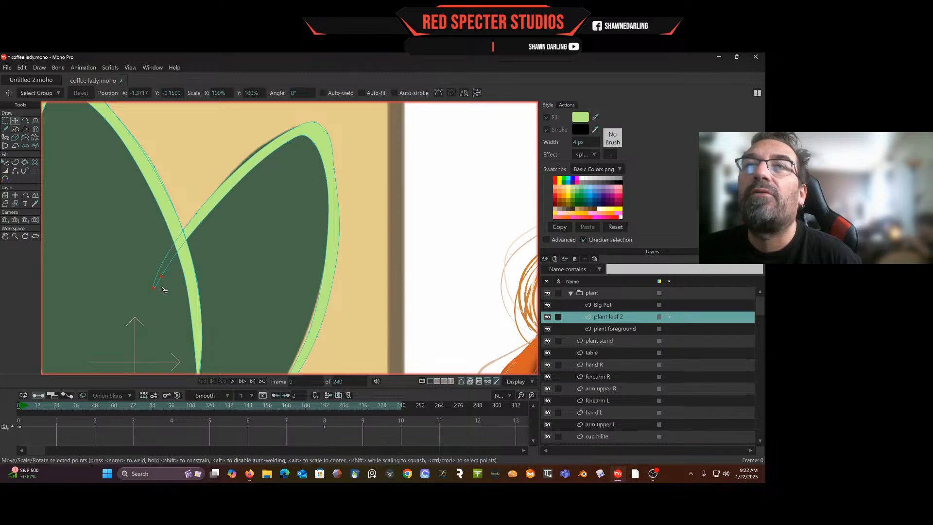
left_click(5, 122)
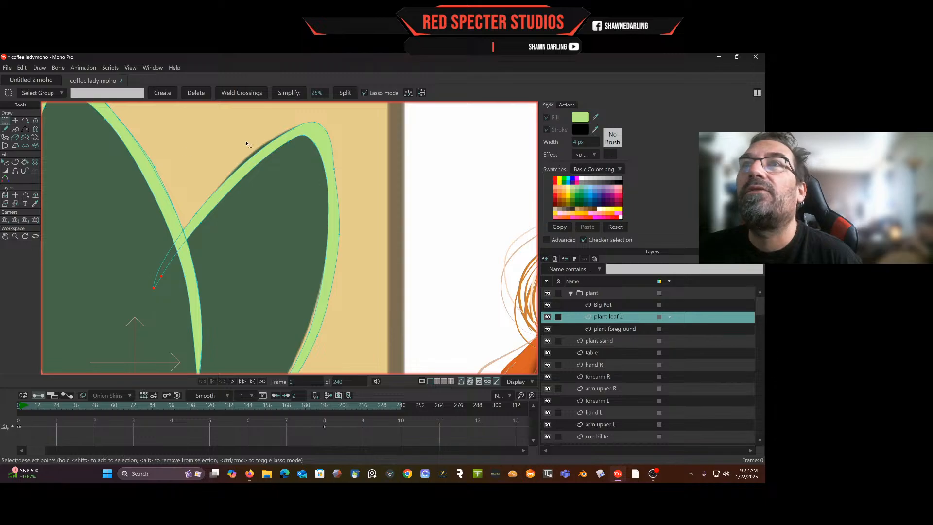
Pull out the curve handle of the band's outer point near the back leaf's tip so the band covers the leaf's upper left edge.
left_click(15, 120)
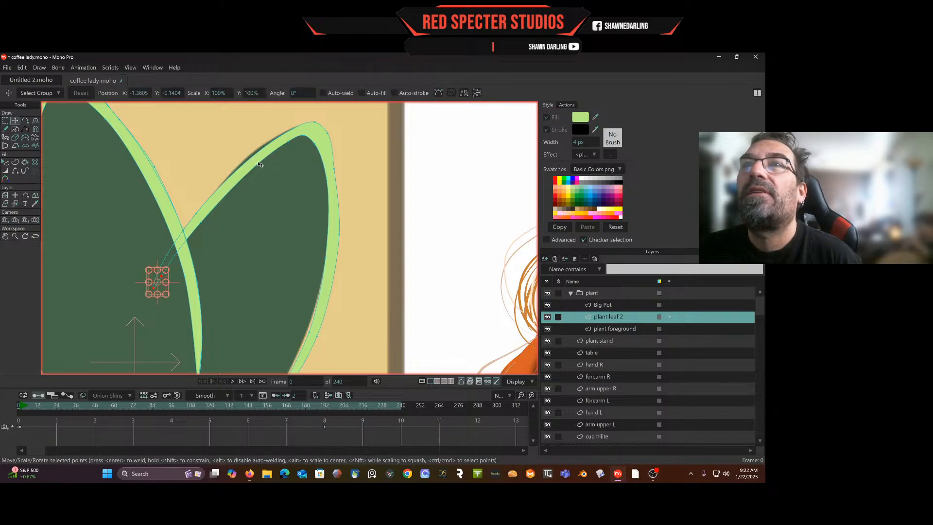
left_click(293, 129)
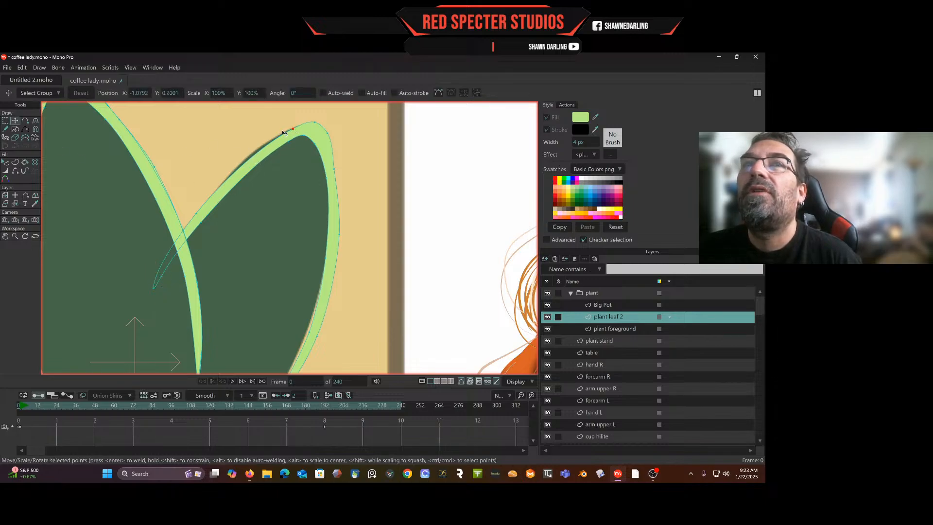
left_click(35, 120)
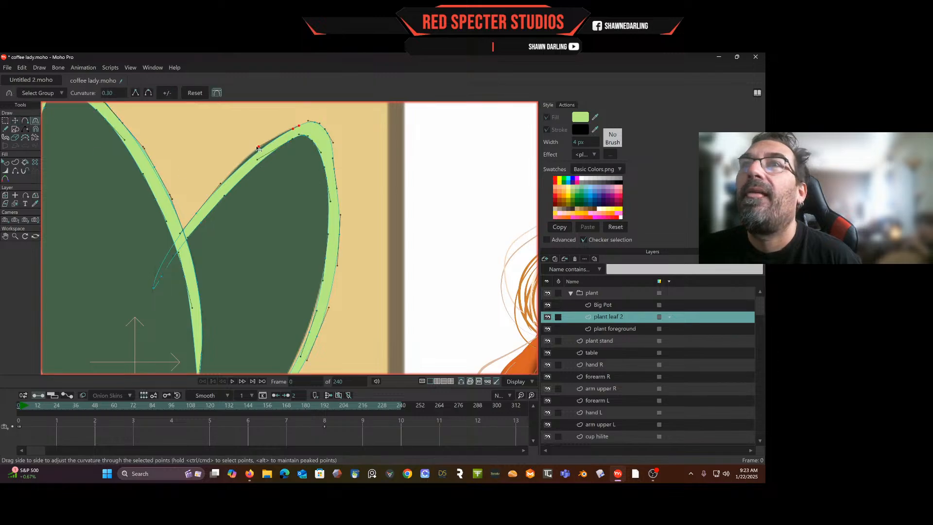
left_click_drag(256, 150, 249, 144)
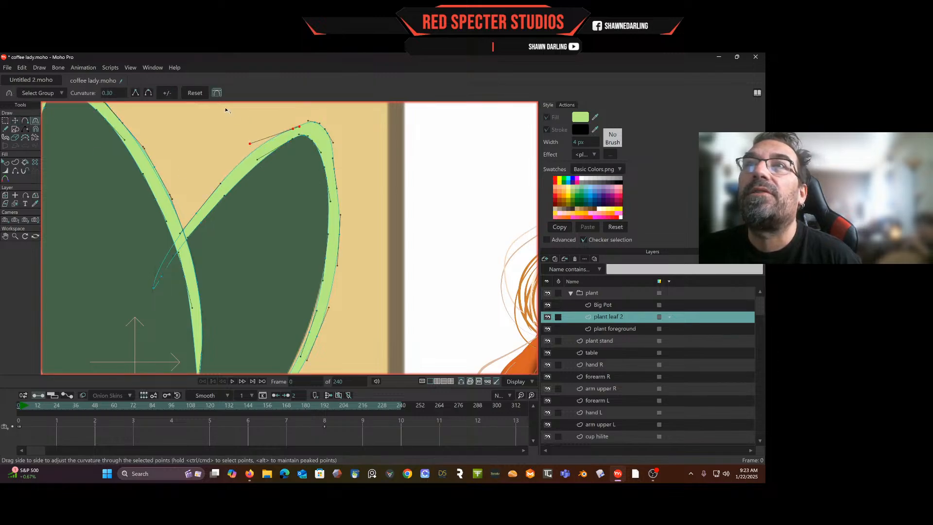
Pull the curve handle of the band's inner point near the back leaf's tip outward to narrow the band there.
left_click(16, 122)
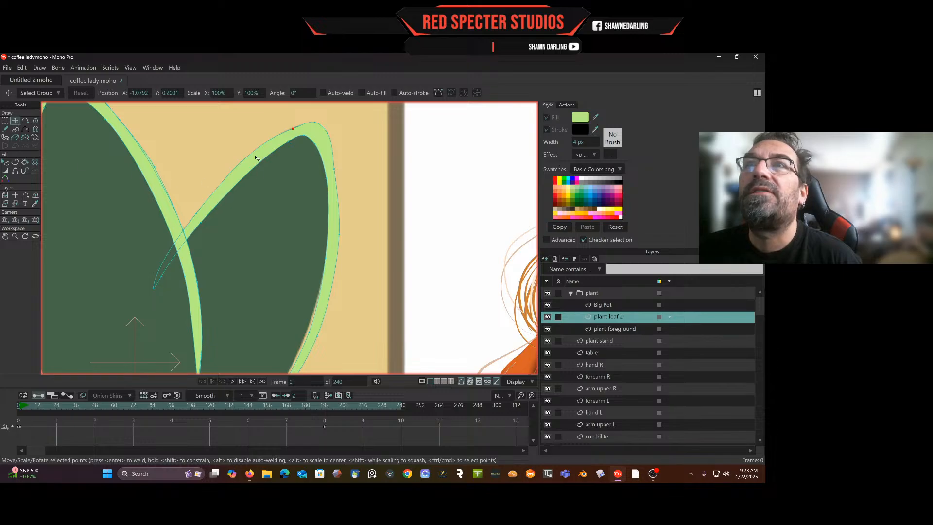
left_click(288, 143)
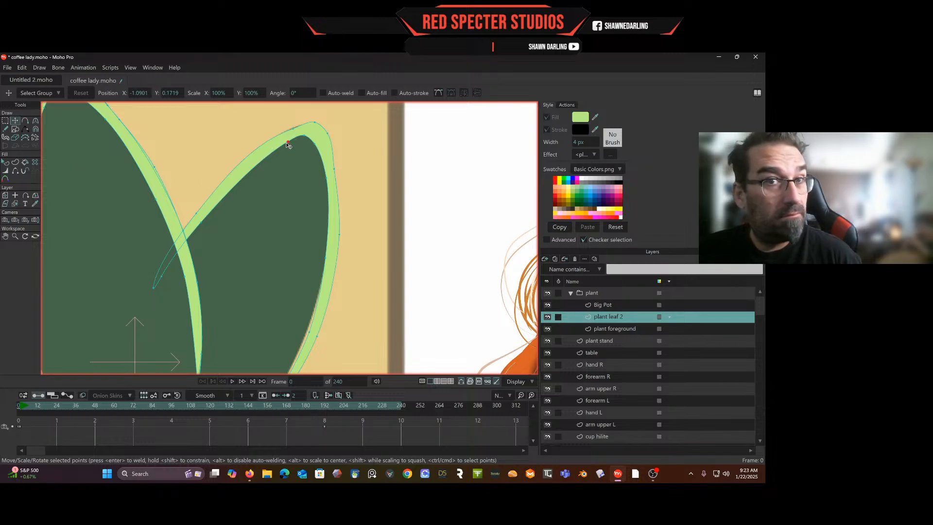
left_click(36, 120)
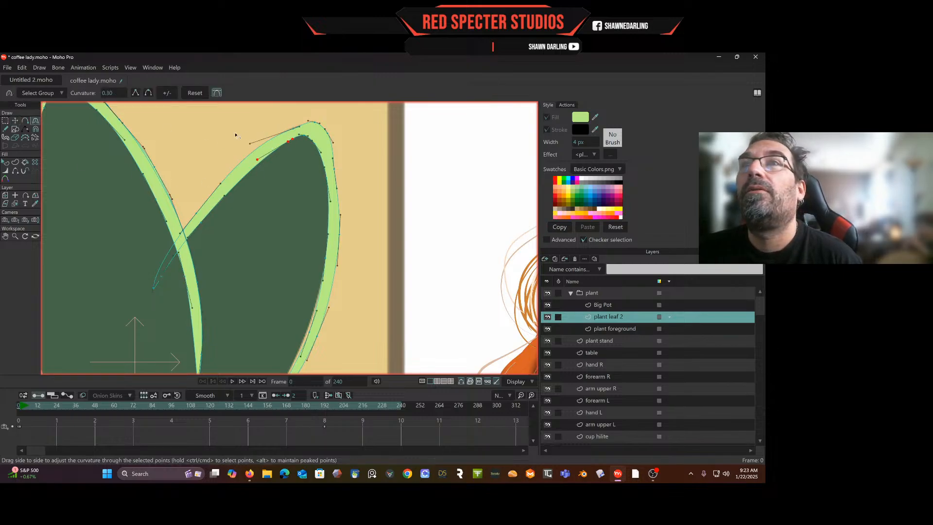
left_click_drag(258, 160, 255, 152)
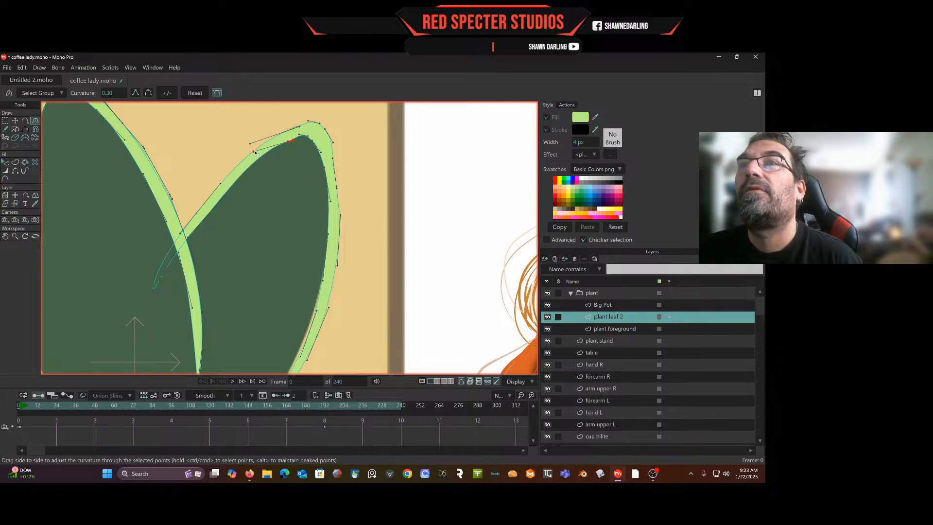
Nudge the light green band's inner point near the back leaf's tip and lower its left curve handle to smooth the inner edge.
left_click_drag(279, 184, 270, 167)
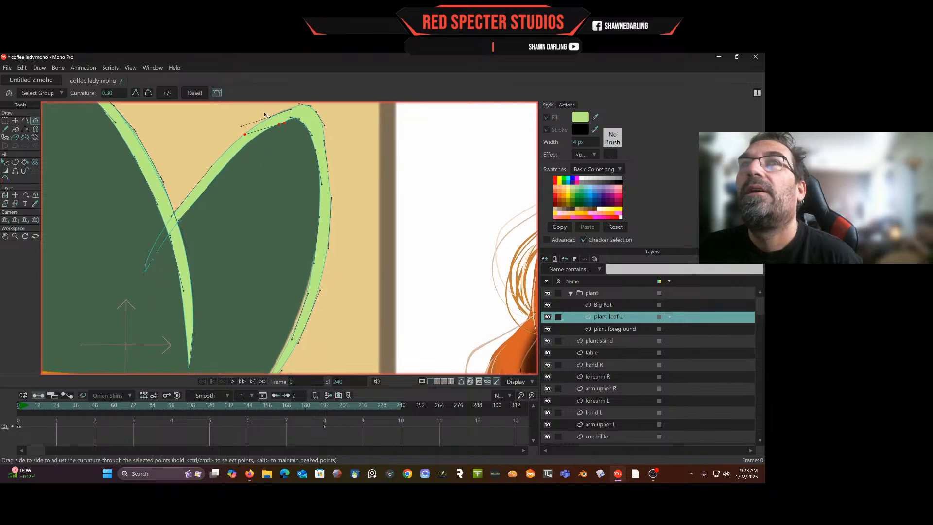
left_click(15, 120)
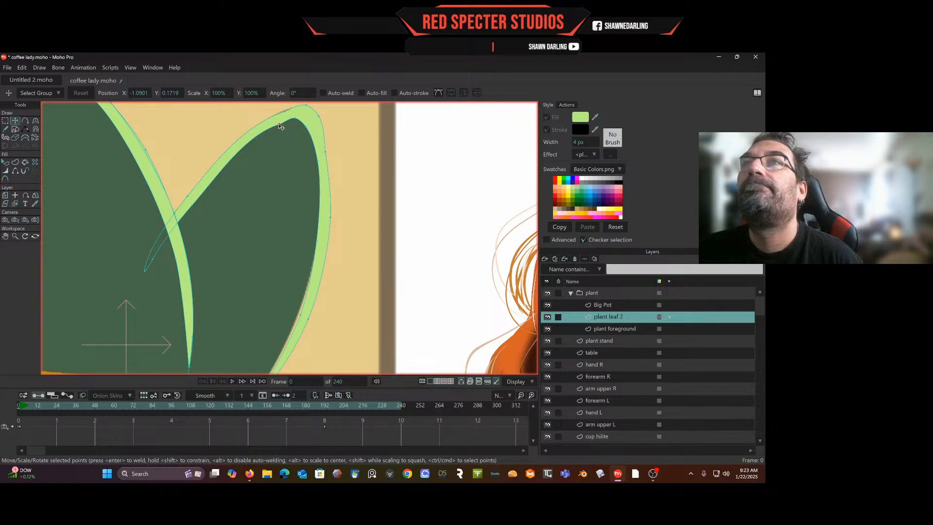
left_click(280, 123)
left_click(298, 119)
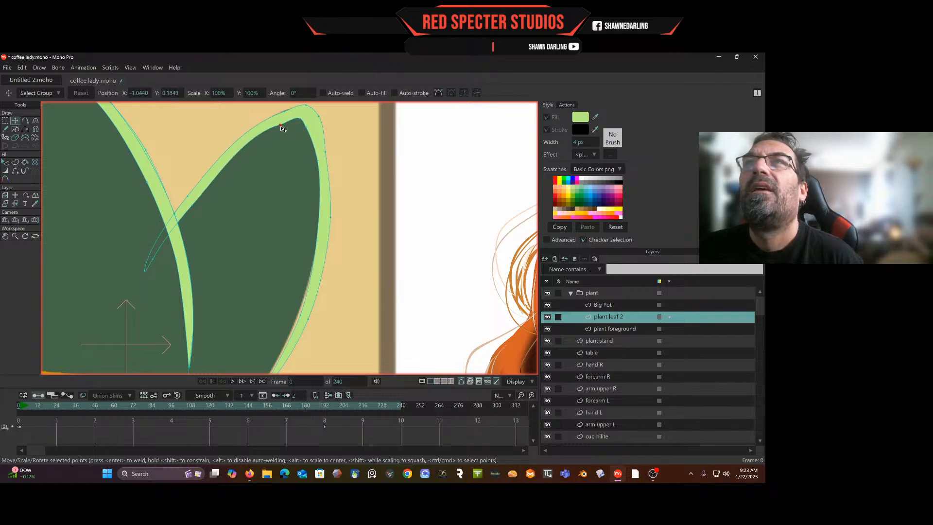
left_click(35, 121)
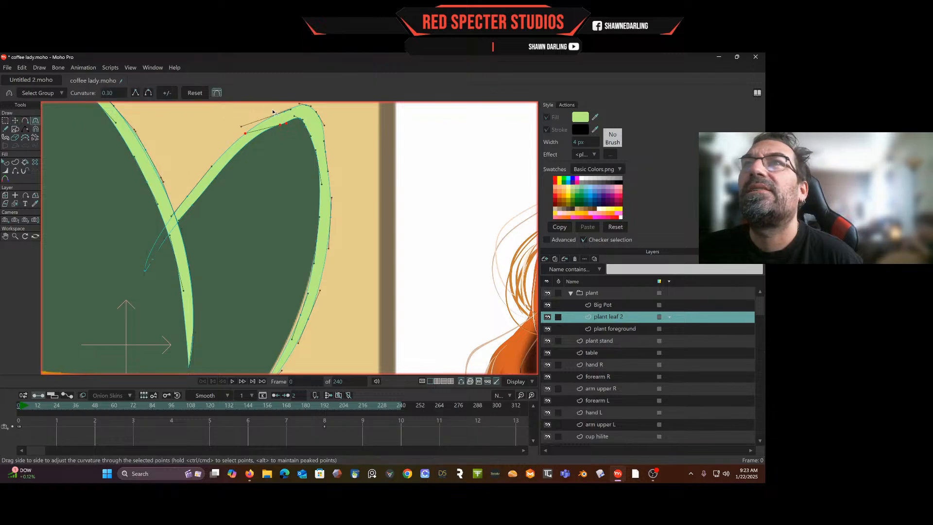
left_click_drag(287, 124, 288, 121)
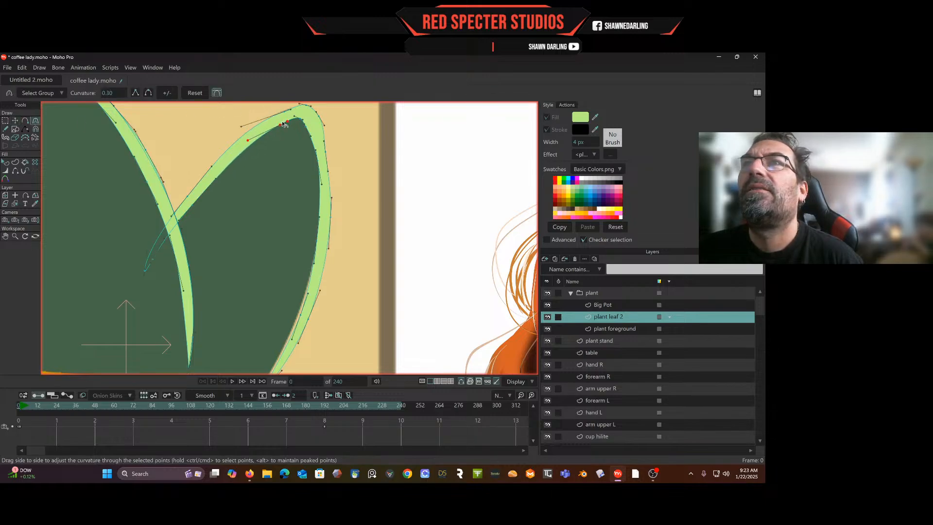
Move the end point of the band's lower right tip slightly up and left at the pot's rim.
left_click(15, 121)
scroll(261, 162, "down", 2)
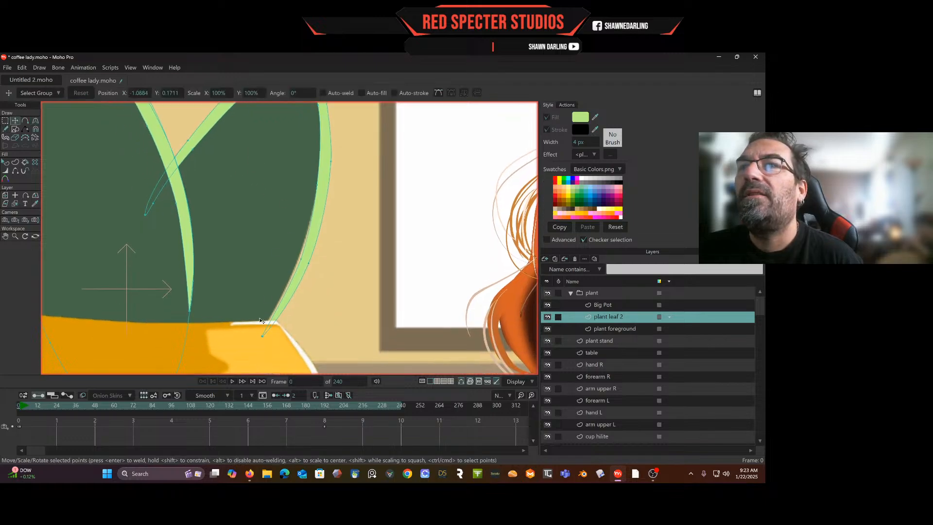
mouse_move(262, 335)
left_mouse_down()
mouse_move(251, 336)
mouse_move(261, 335)
left_mouse_up()
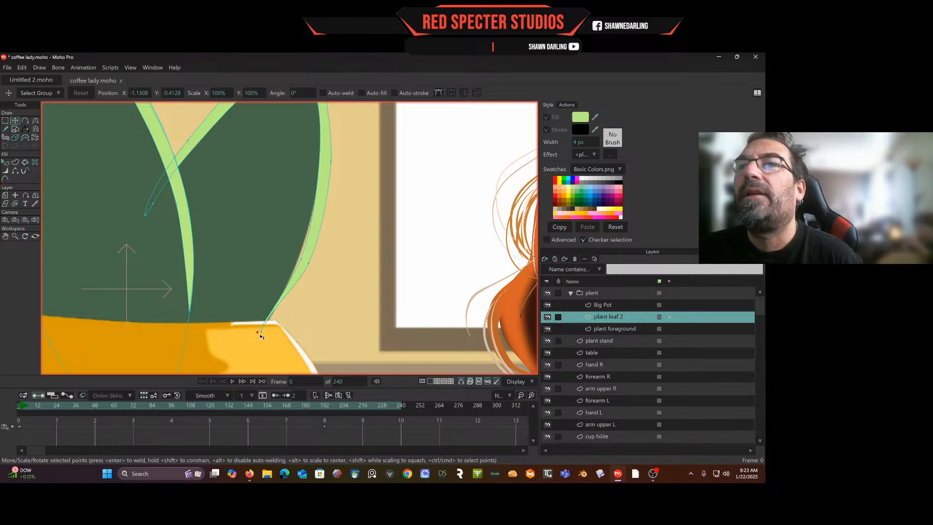
left_click(35, 121)
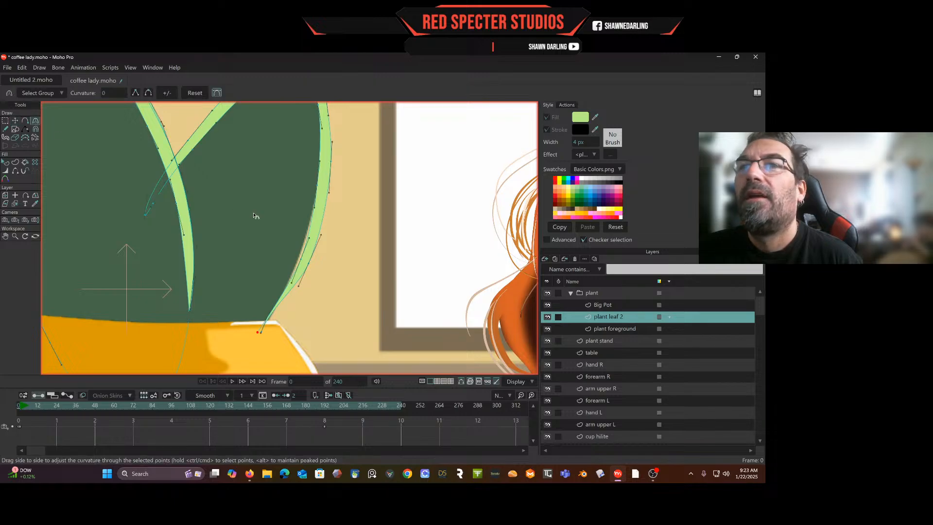
left_click(274, 309)
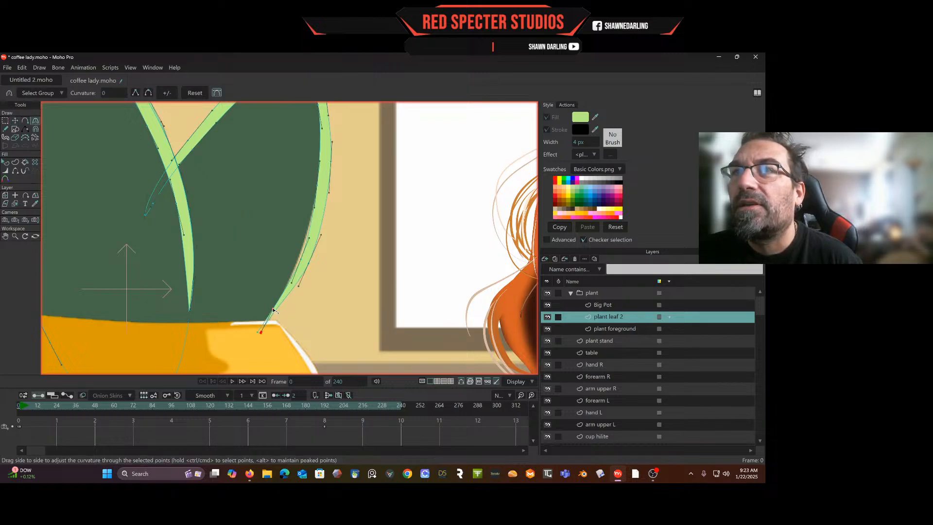
Move the band's points along the back leaf's right side inward so the band follows and covers the leaf's edge.
left_click(14, 120)
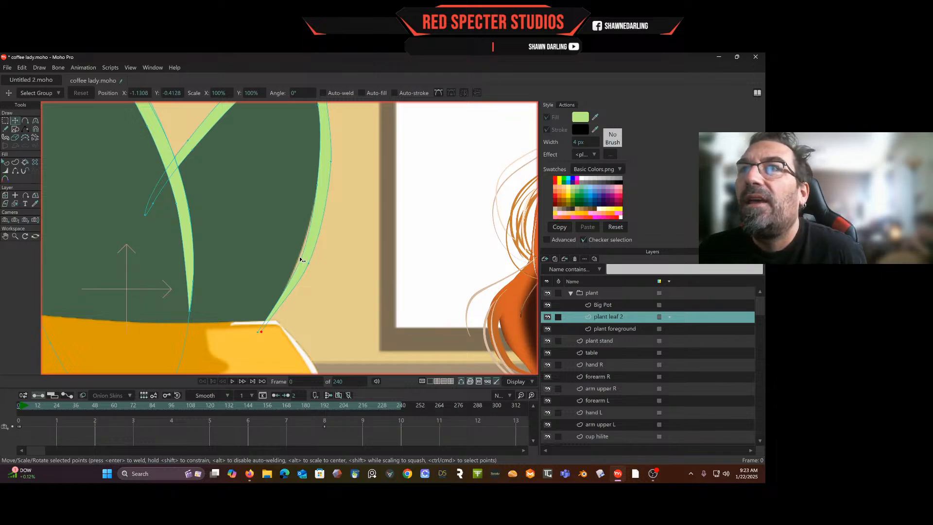
mouse_move(300, 260)
left_mouse_down()
mouse_move(290, 255)
mouse_move(297, 266)
left_mouse_up()
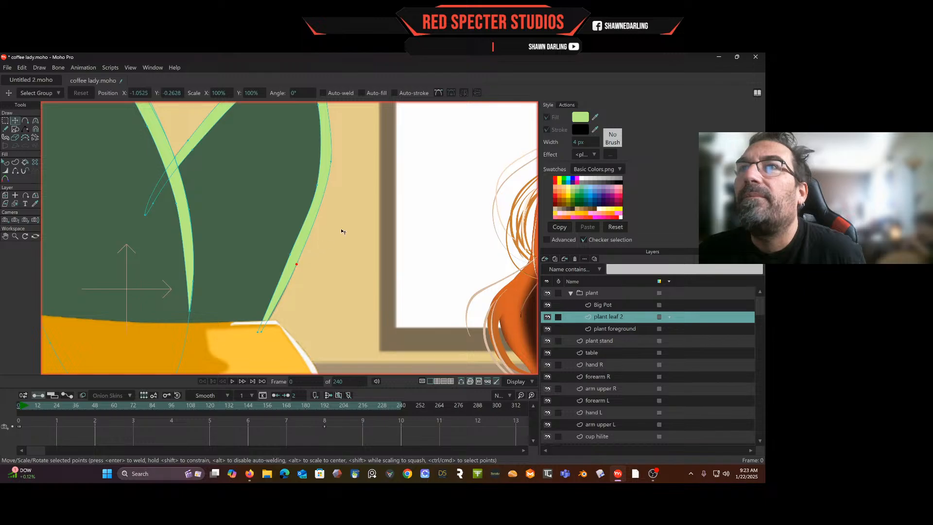
left_click_drag(343, 232, 314, 281)
left_click_drag(307, 222, 289, 241)
left_click_drag(305, 155, 294, 160)
scroll(298, 198, "down", 3)
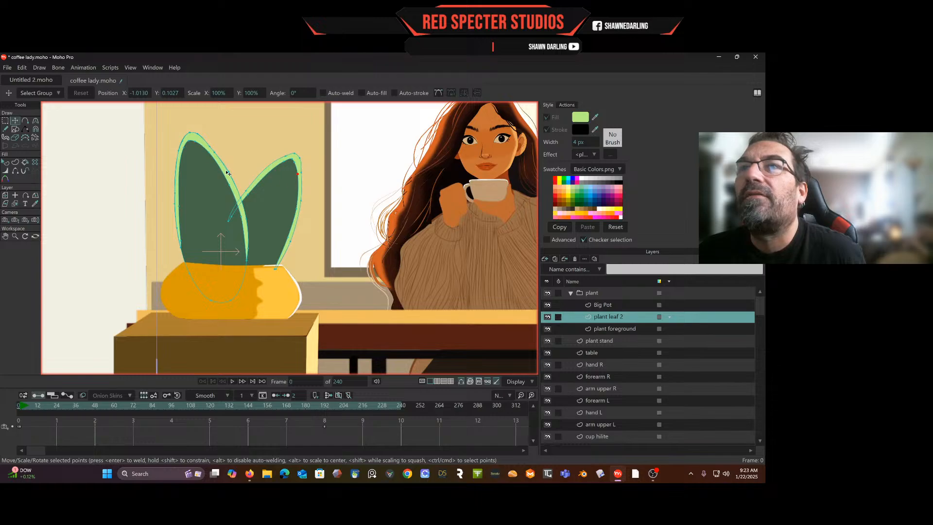
Play the animation, stop it partway, and orbit the scene to examine how the back leaf and its highlight band align in depth.
left_click(5, 120)
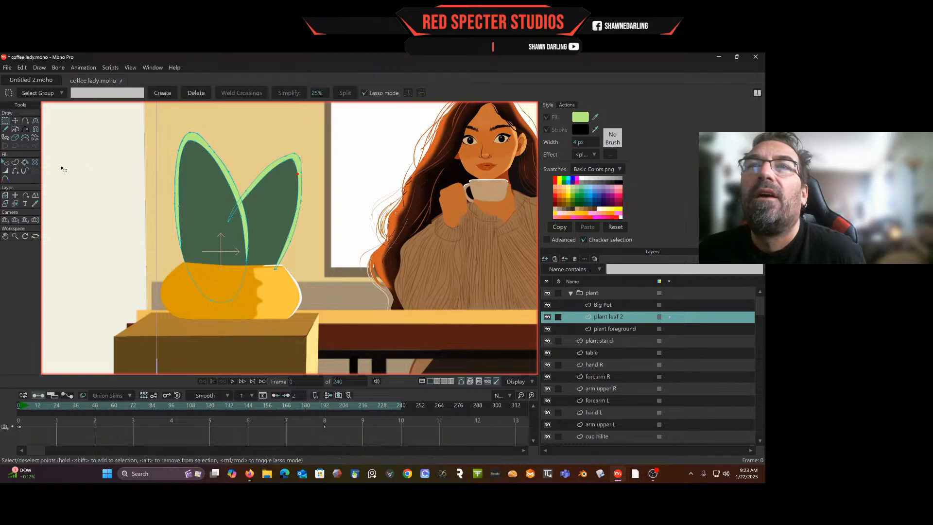
scroll(160, 243, "down", 4)
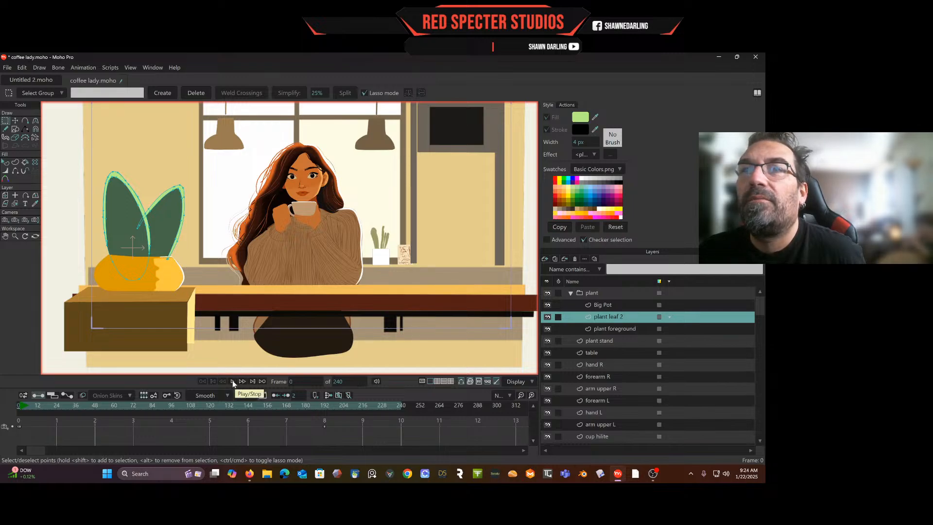
left_click(233, 382)
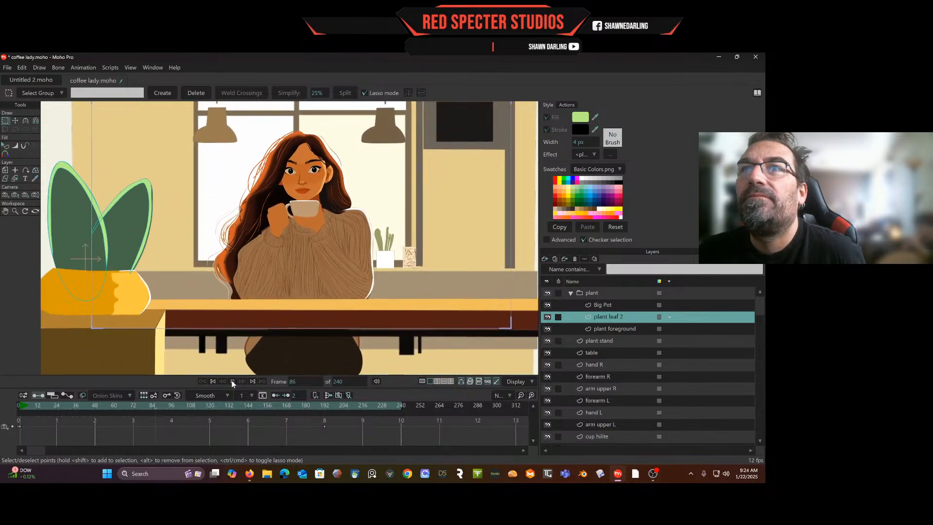
left_click(232, 382)
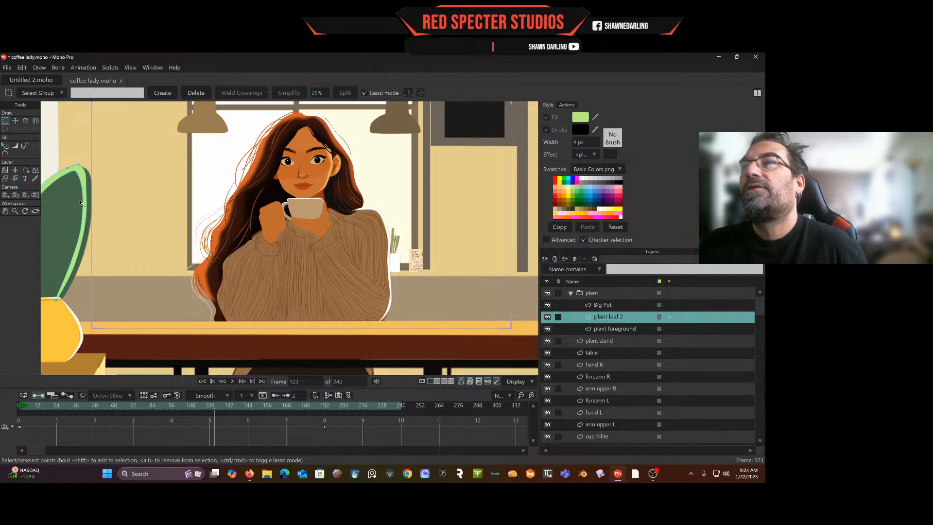
left_click(34, 212)
left_click_drag(216, 278, 139, 271)
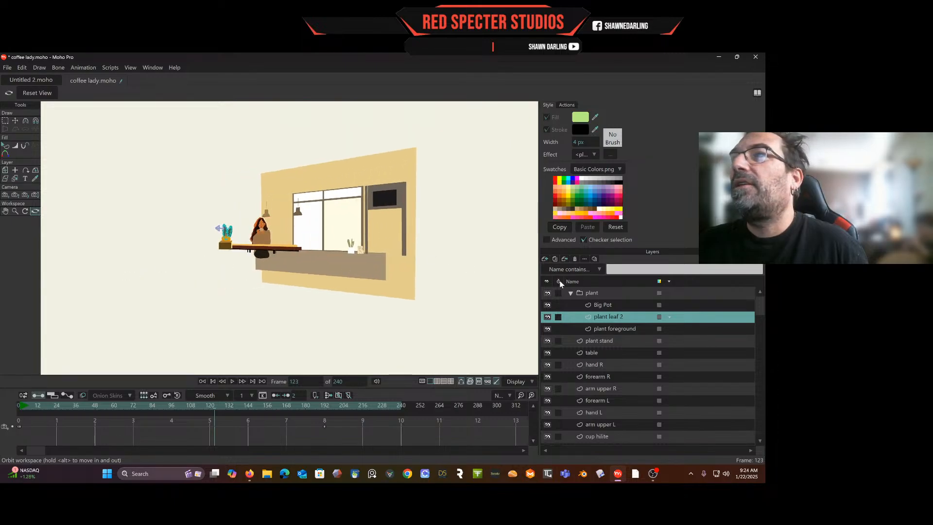
scroll(230, 242, "up", 10)
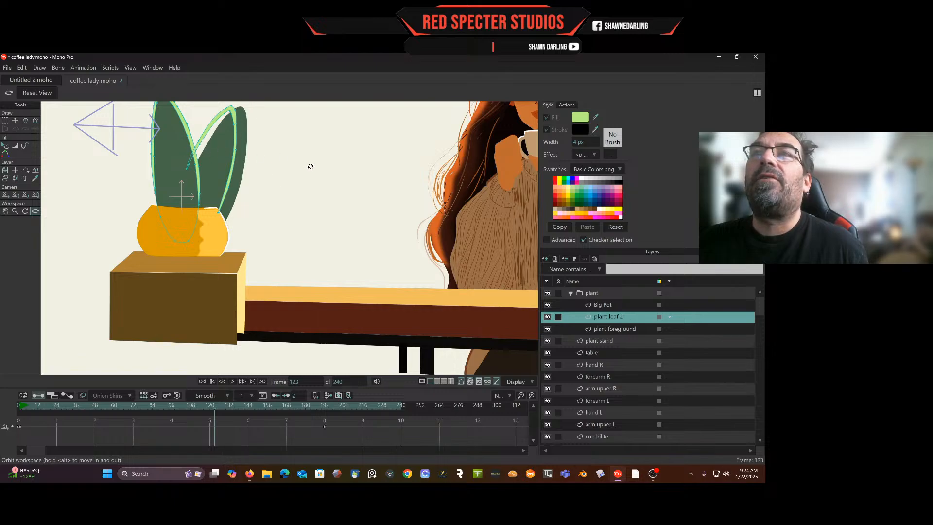
left_click_drag(308, 166, 207, 164)
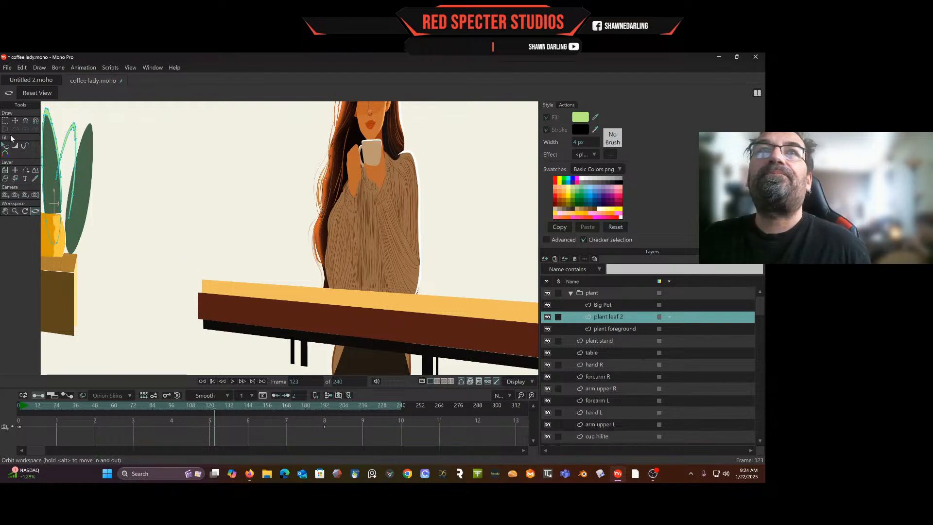
Select the back leaf's whole highlight band, go to frame 0, and shift the plant leaf 2 layer to about Z 1.1434.
key("g")
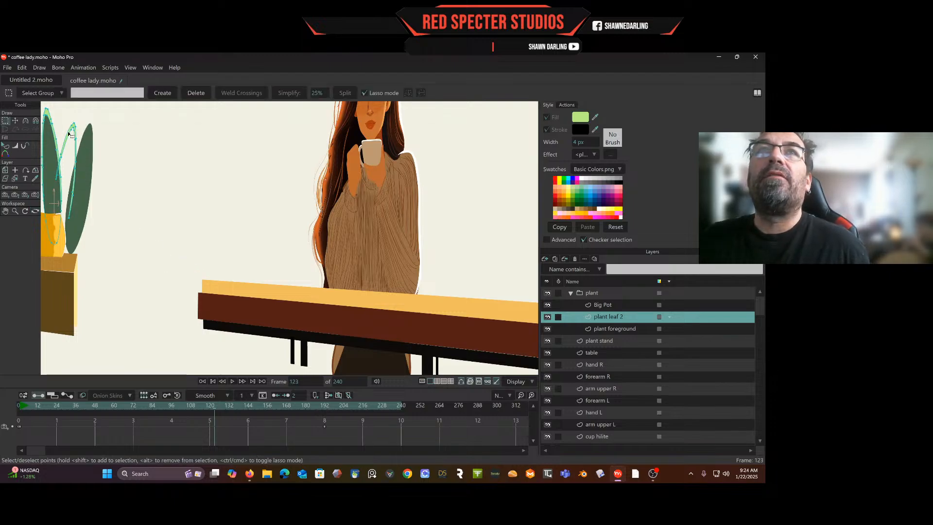
double_click(69, 135)
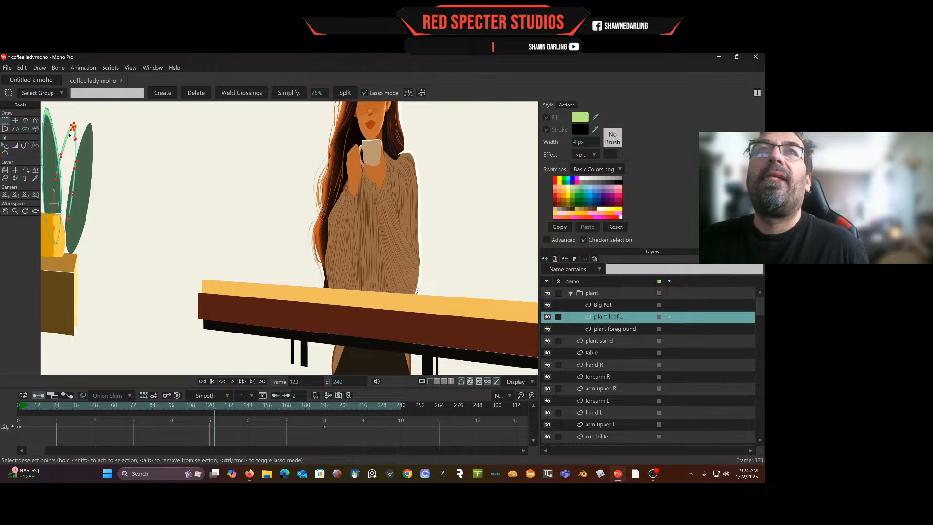
left_click(18, 411)
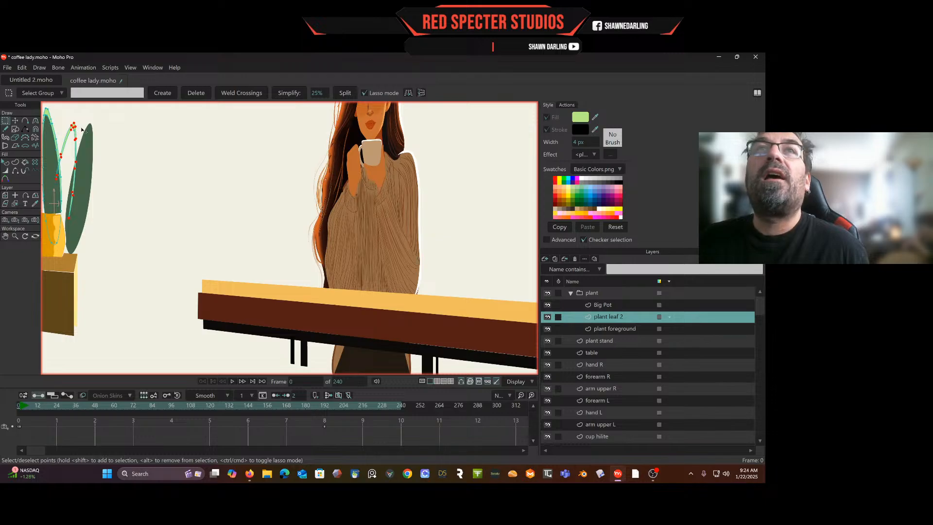
left_click(5, 195)
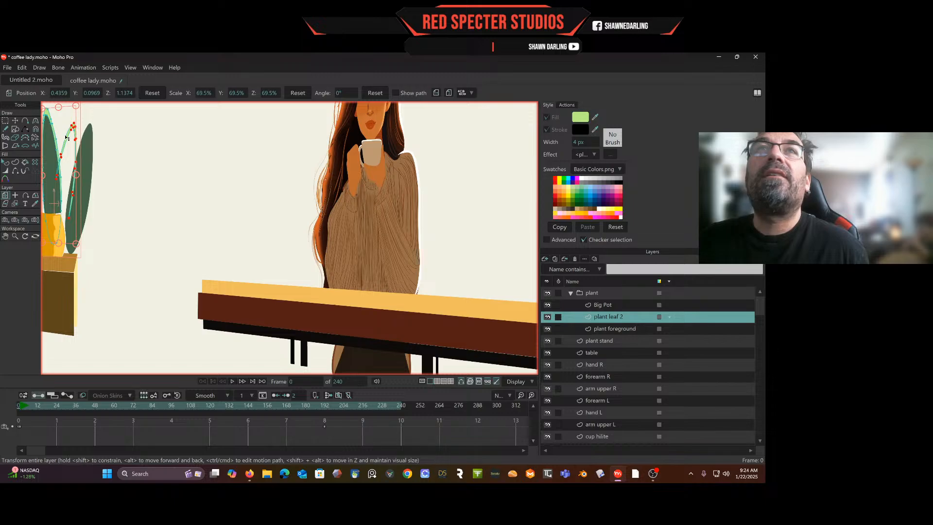
left_click_drag(80, 147, 78, 144)
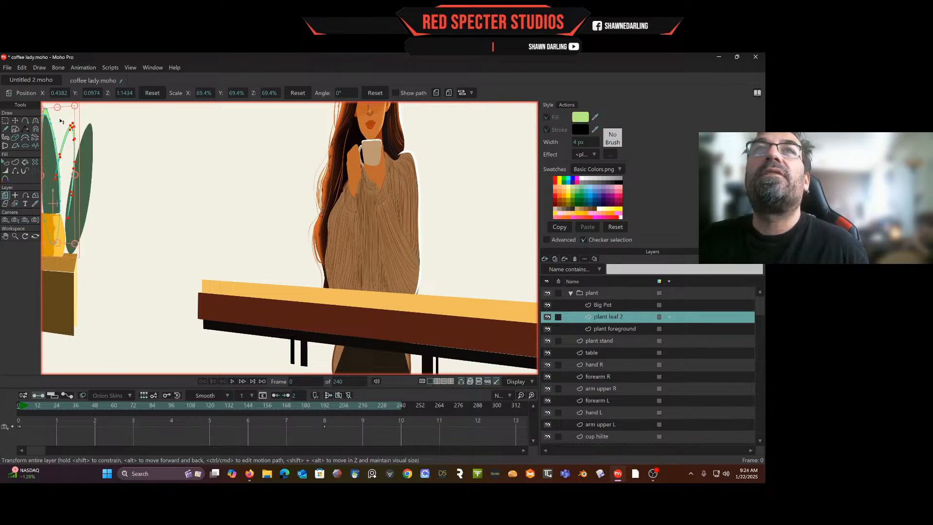
Cut the back leaf's selected highlight band out of the plant leaf 2 layer.
left_click(22, 67)
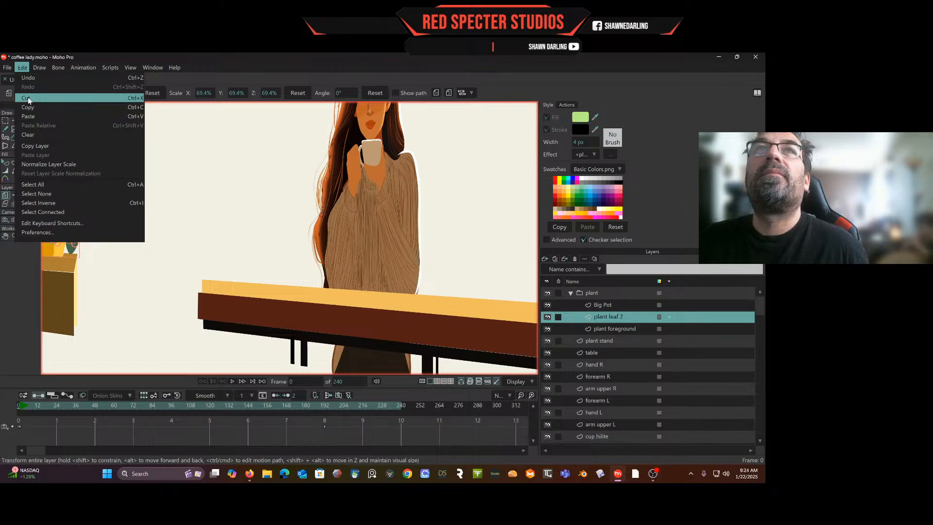
left_click(28, 98)
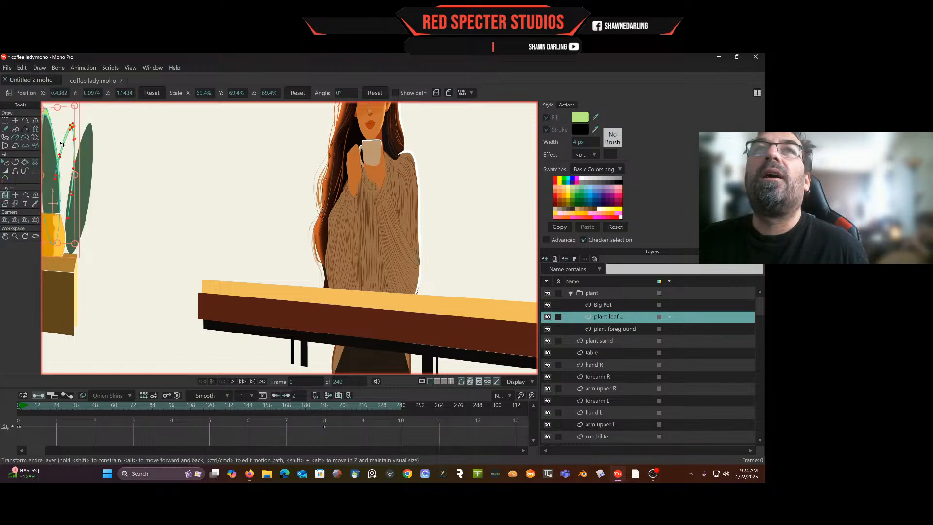
left_click(5, 121)
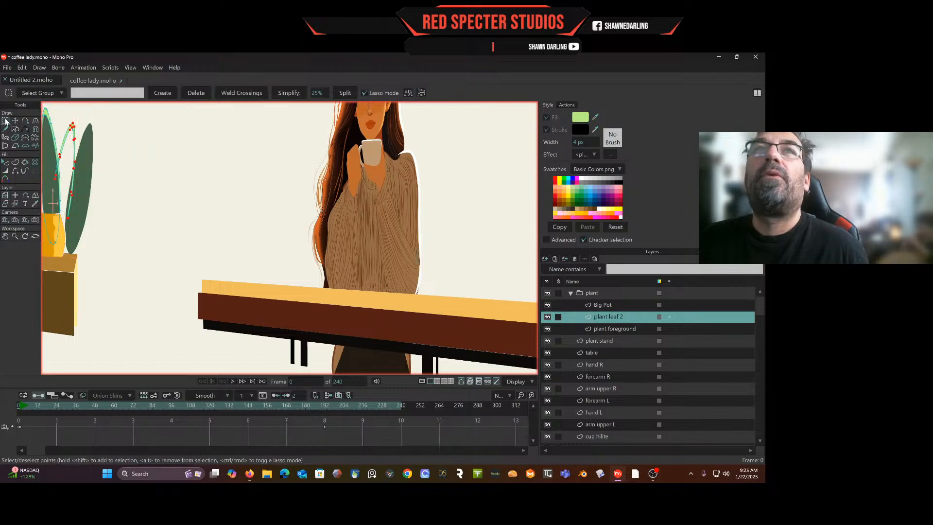
left_click(21, 69)
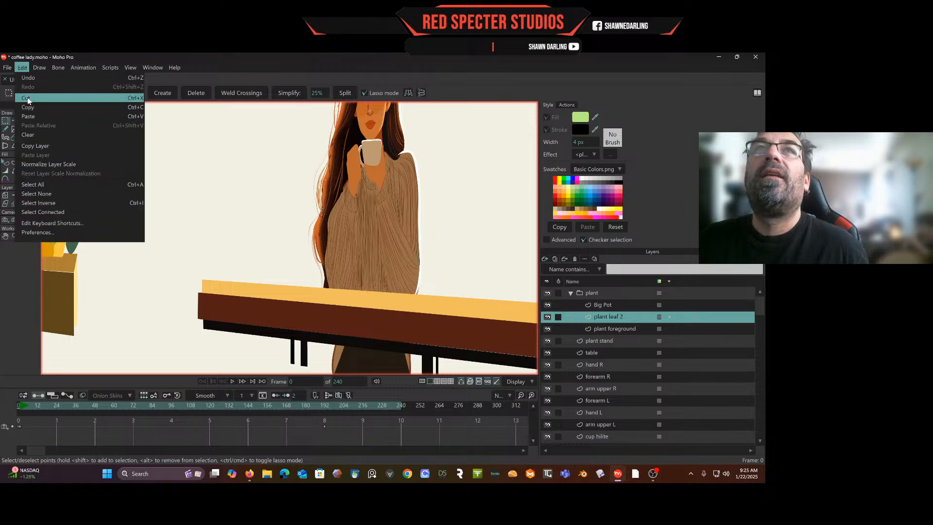
left_click(29, 99)
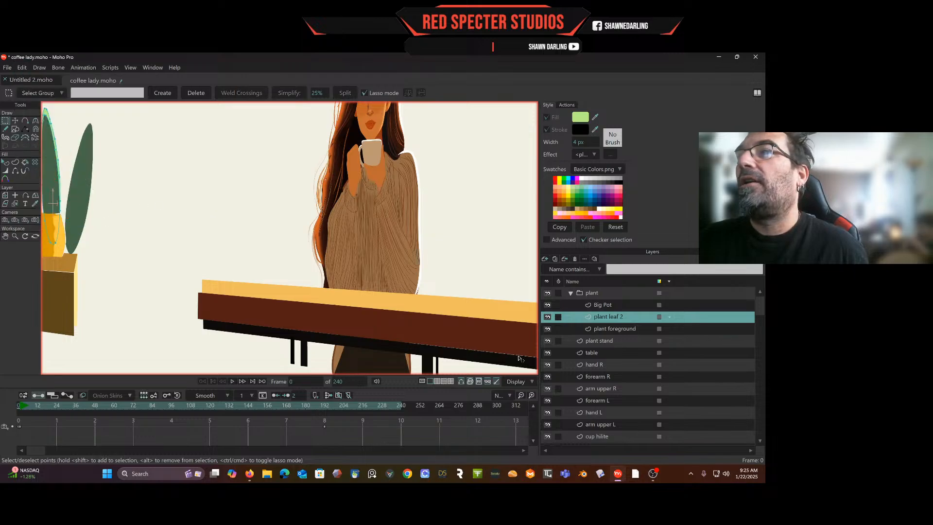
Paste the highlight band into the plant foreground layer and move it slightly left over the back leaf.
left_click(607, 330)
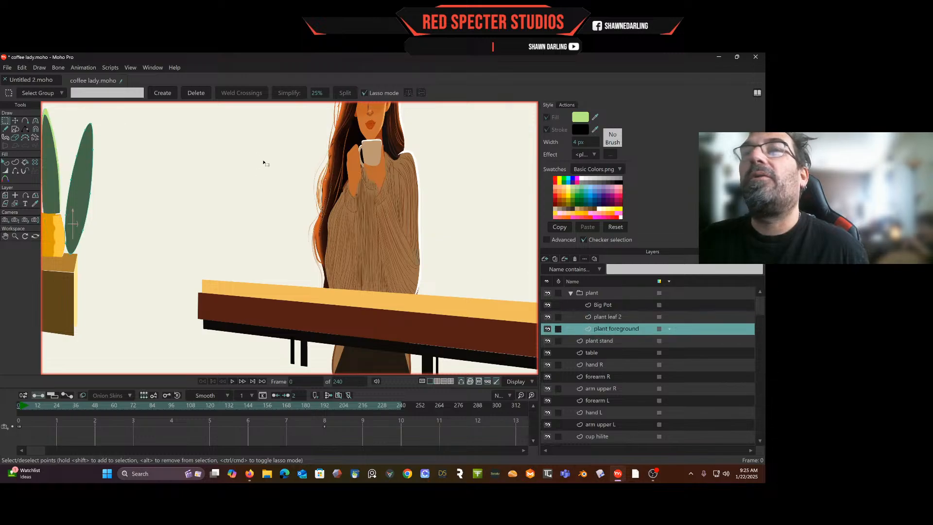
left_click(21, 68)
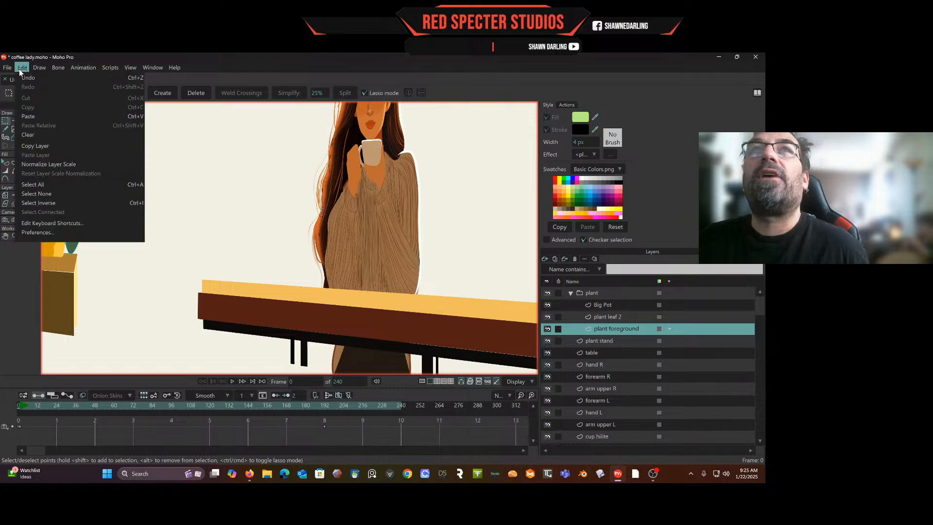
left_click(32, 116)
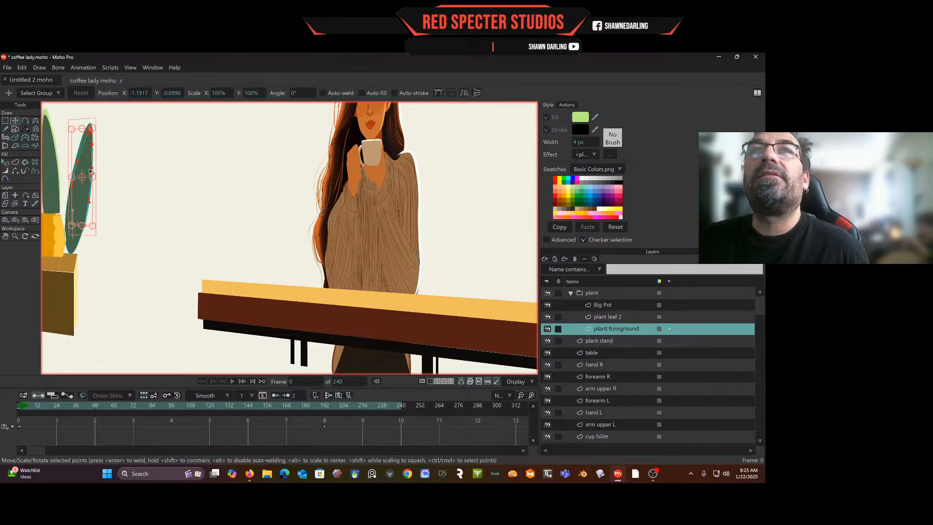
left_click_drag(87, 166, 68, 172)
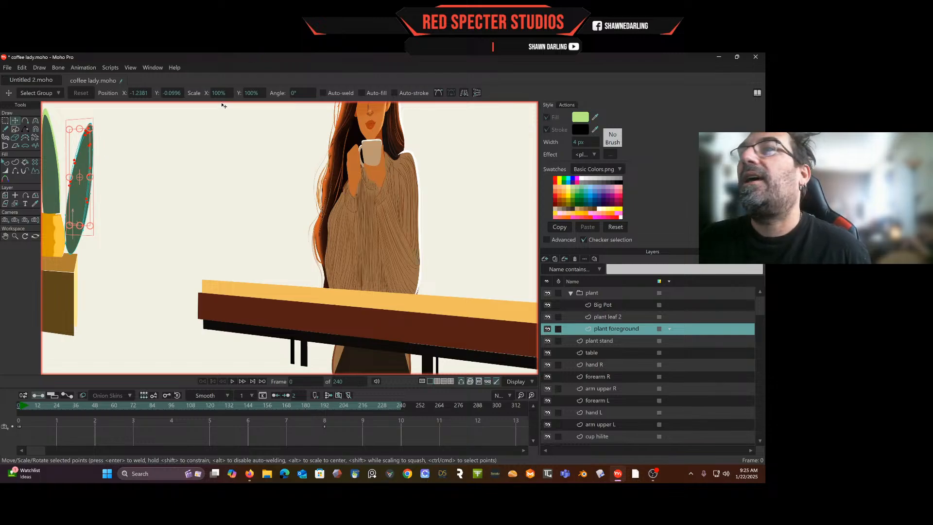
Reset the orbited workspace to the front view and get closer to the plant with the pasted band.
left_click(35, 236)
left_click(43, 93)
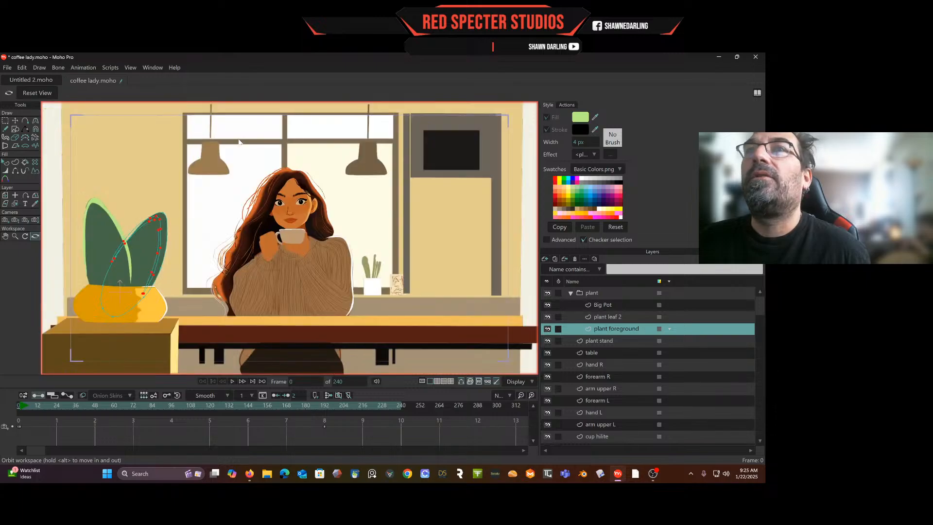
scroll(142, 217, "up", 2)
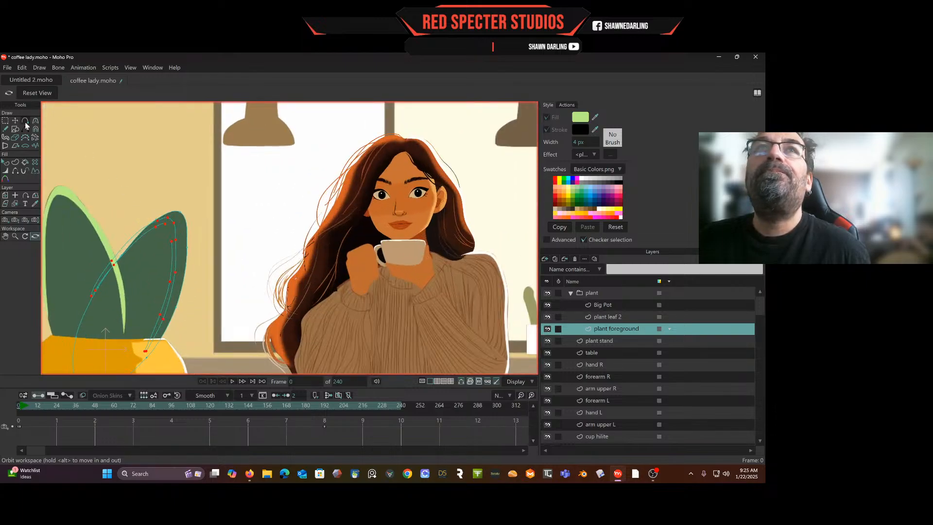
Move the pasted highlight band onto the back leaf's edge and bridge the gap in its inner outline near the tip.
left_click(15, 121)
left_click_drag(162, 271, 174, 262)
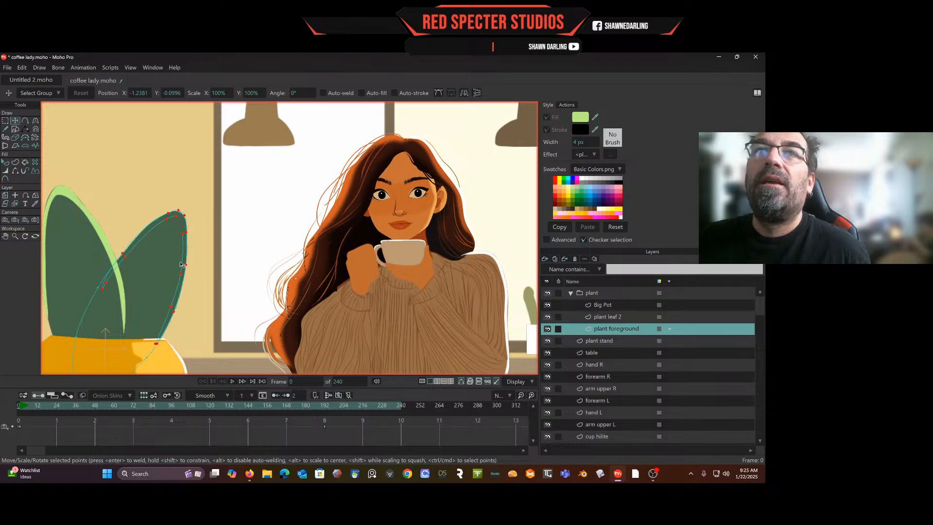
left_click(15, 162)
scroll(164, 232, "up", 1)
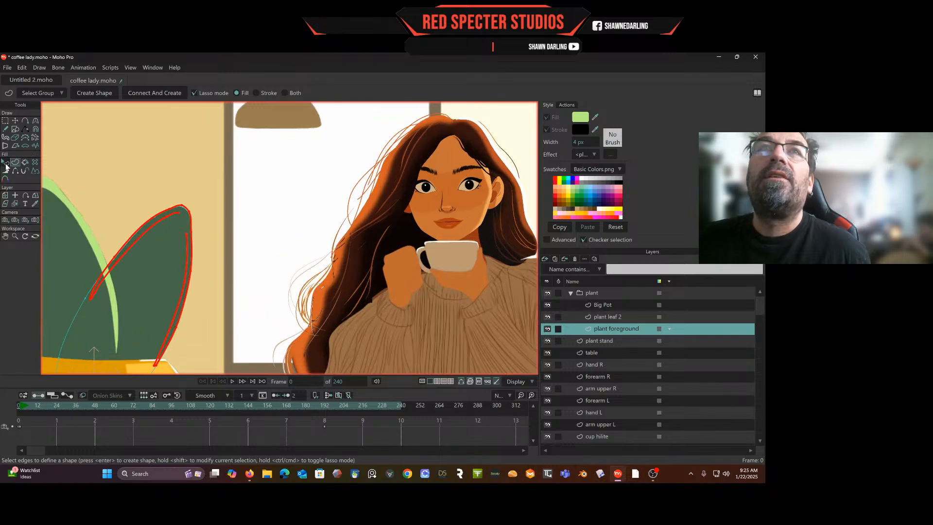
scroll(126, 181, "up", 2)
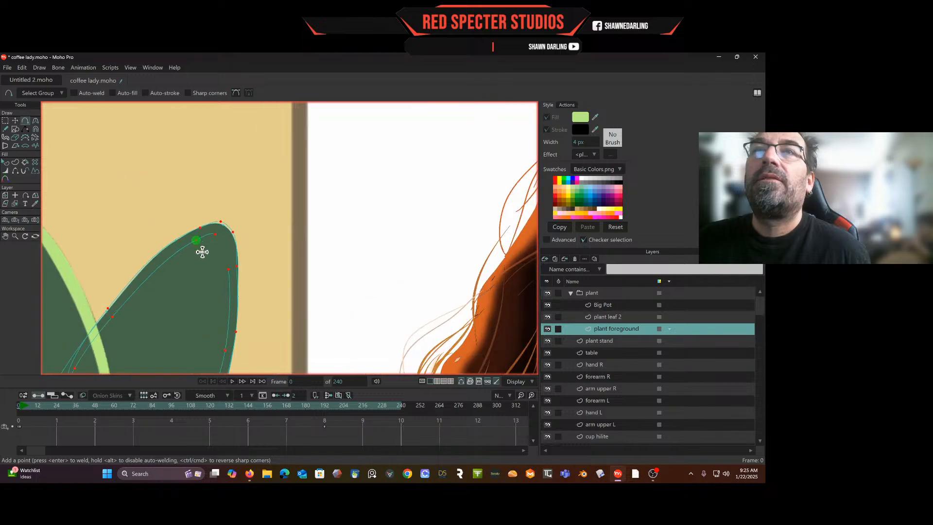
left_click_drag(215, 232, 228, 269)
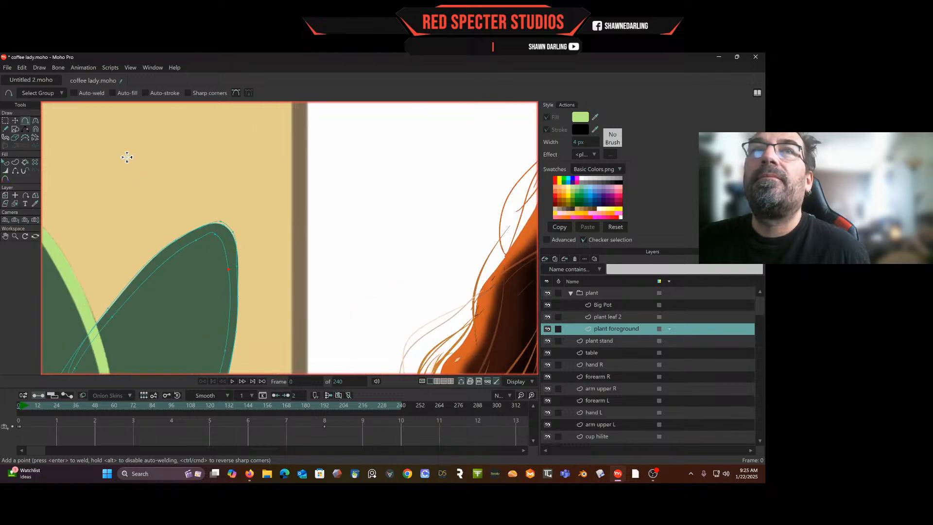
Create a light green fill shape from the enclosed band around the back leaf's edge and clear the selection.
left_click(15, 165)
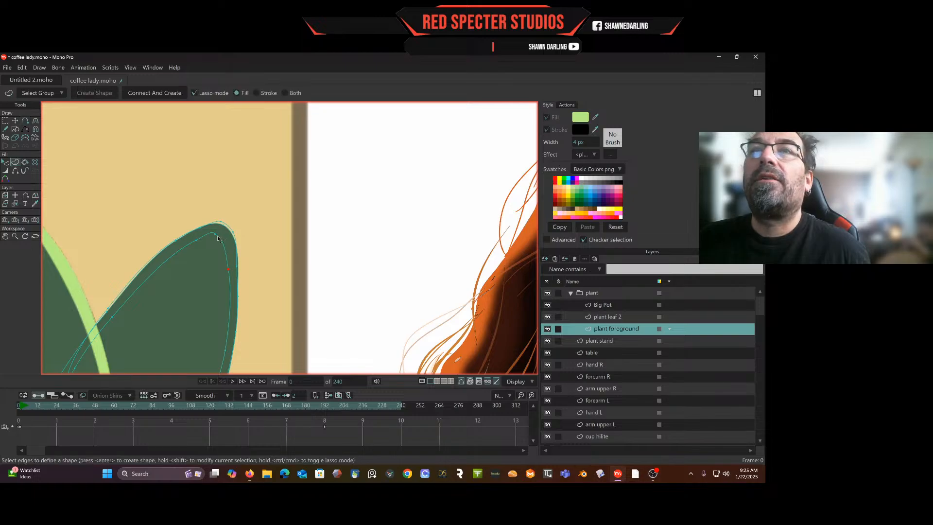
left_click(218, 239)
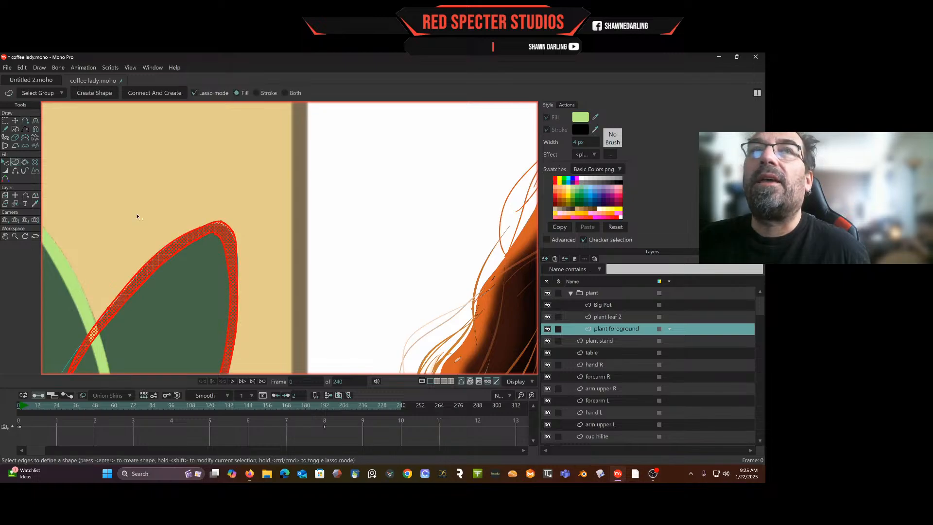
left_click(100, 93)
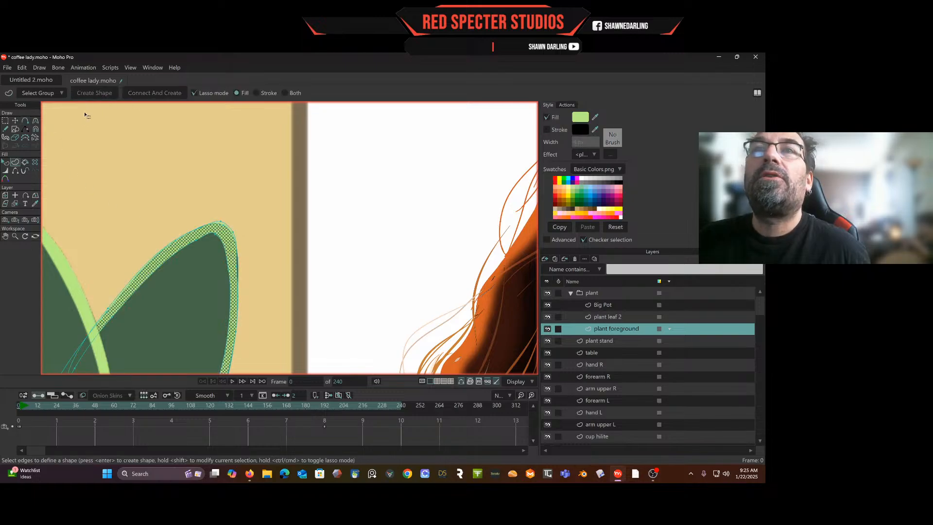
left_click(6, 163)
left_click(134, 189)
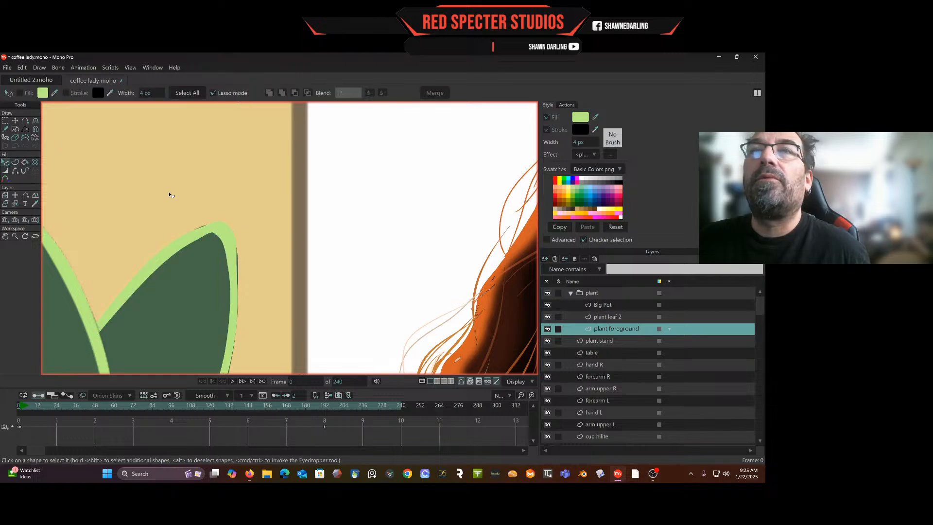
Nudge the band's outer outline points near the tip and along the right edge to cover the dark leaf slivers.
left_click(15, 120)
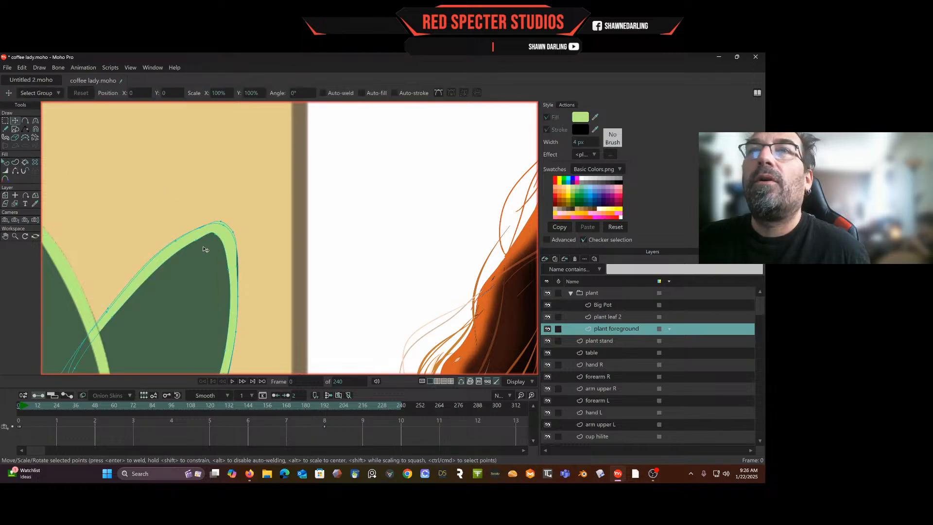
left_click(200, 227)
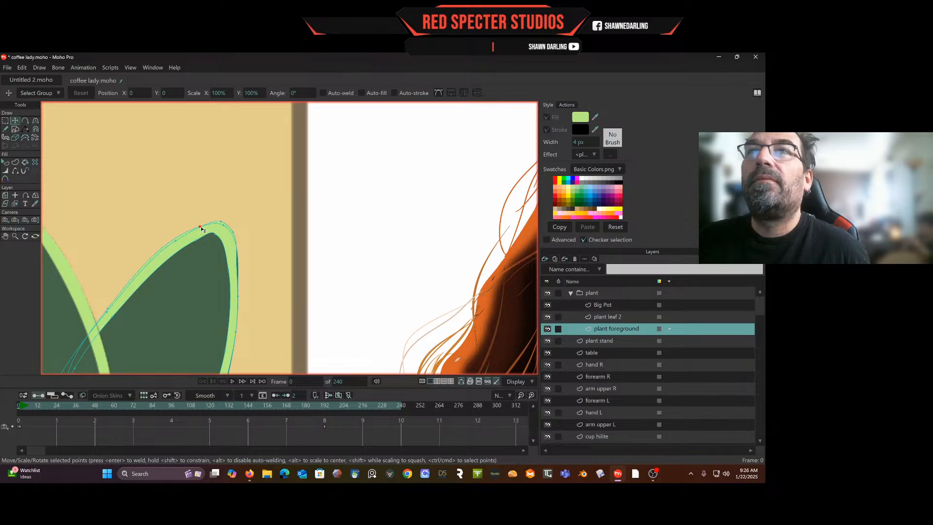
left_click_drag(238, 266, 246, 145)
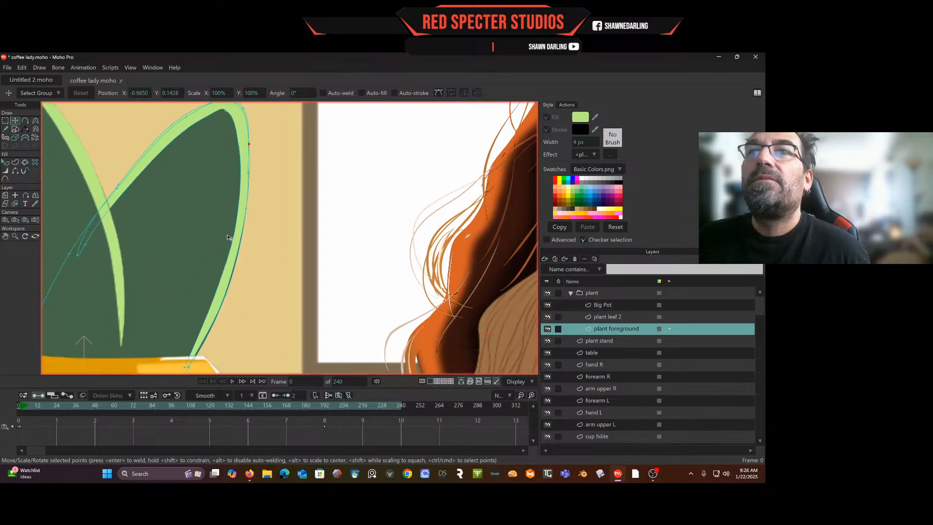
left_click(224, 294)
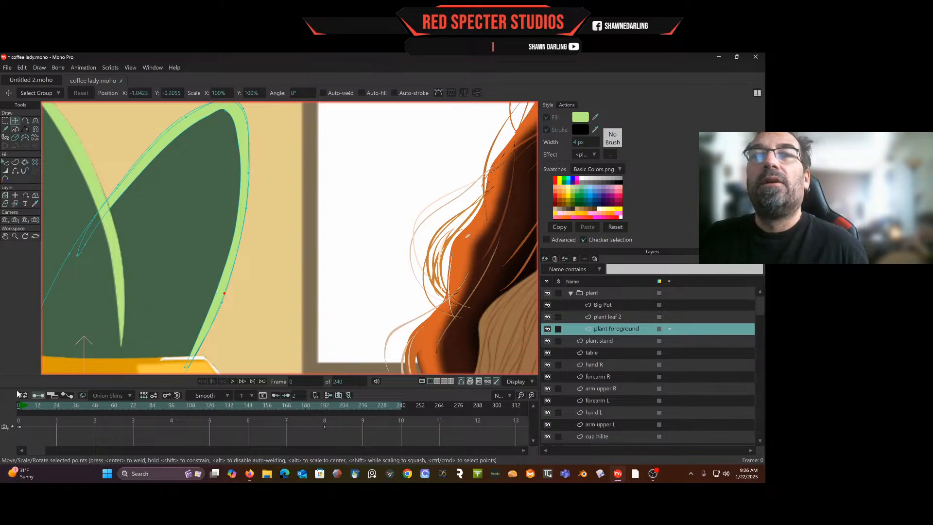
Check the finished leaf highlights in the full scene at frame 54 and during playback, ending back on frame 0.
left_click_drag(53, 407, 105, 374)
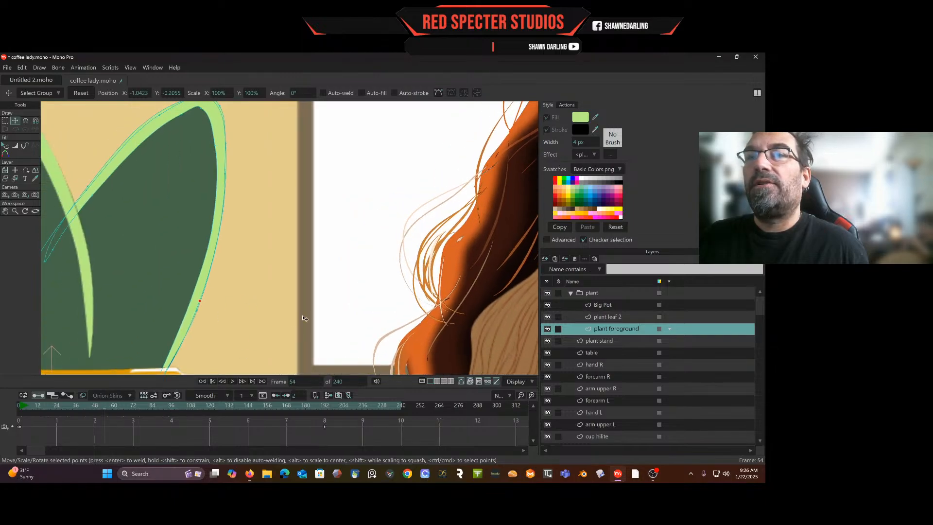
scroll(340, 308, "down", 5)
left_click_drag(340, 307, 197, 292)
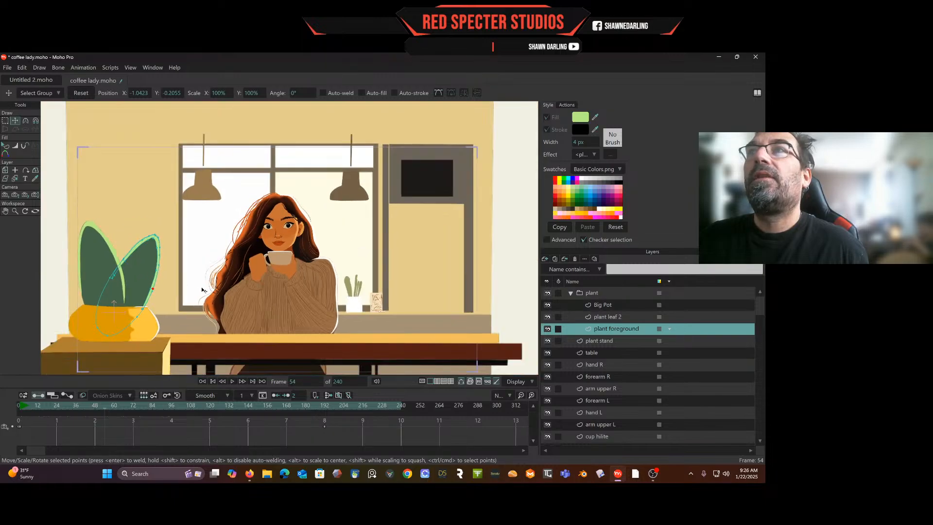
scroll(200, 291, "down", 1)
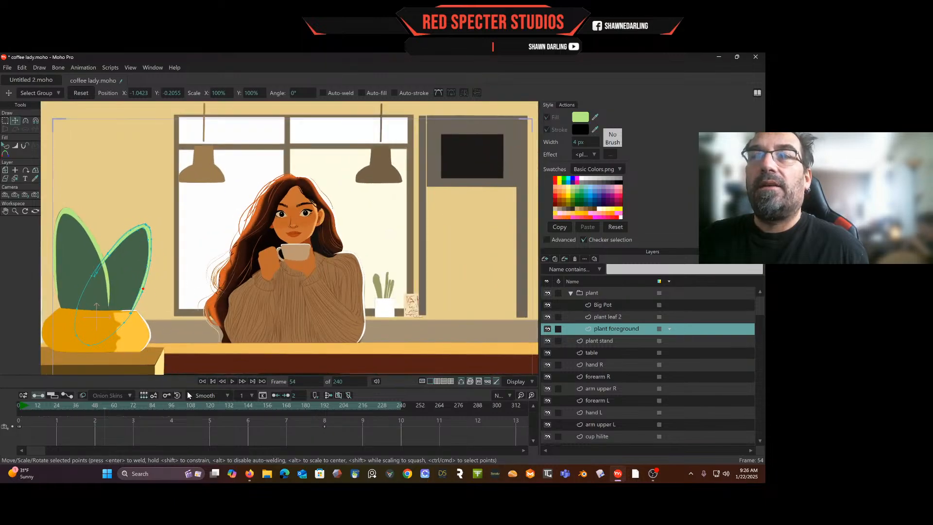
left_click(233, 381)
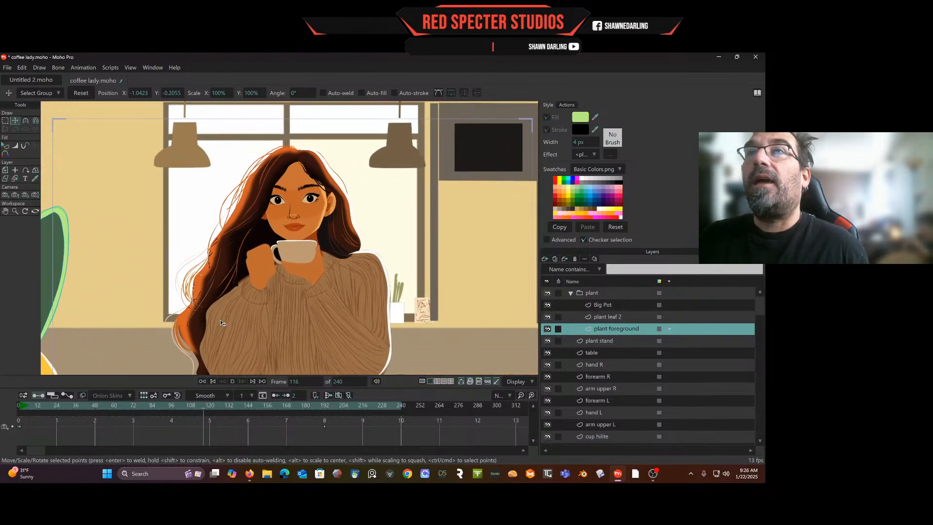
left_click(233, 381)
left_click(213, 381)
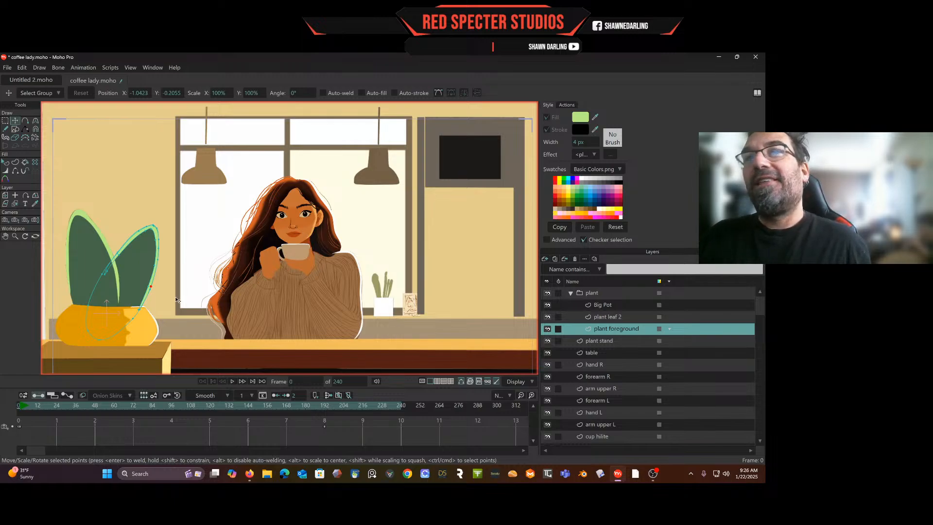
On the plant stand layer, adjust the top face's right front and back corner points to close the gaps between faces.
left_click(5, 120)
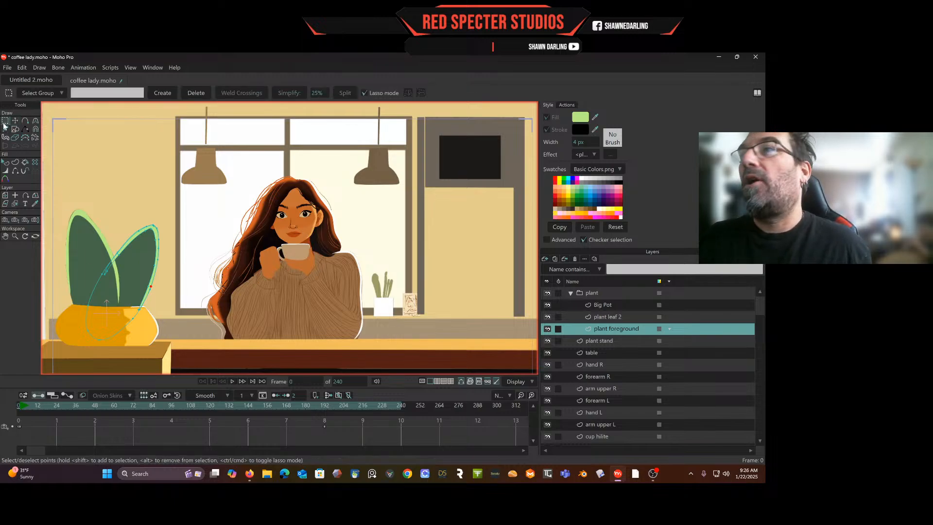
left_click(599, 340)
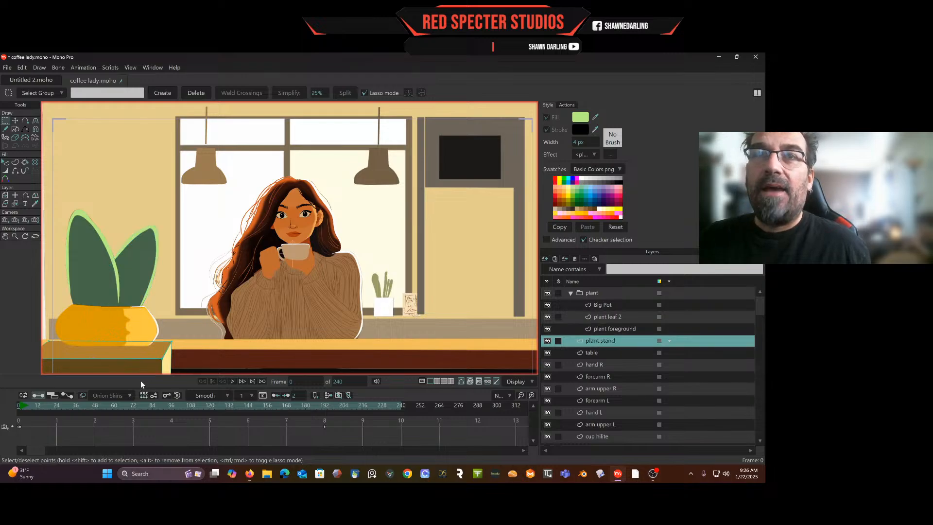
scroll(126, 368, "up", 3)
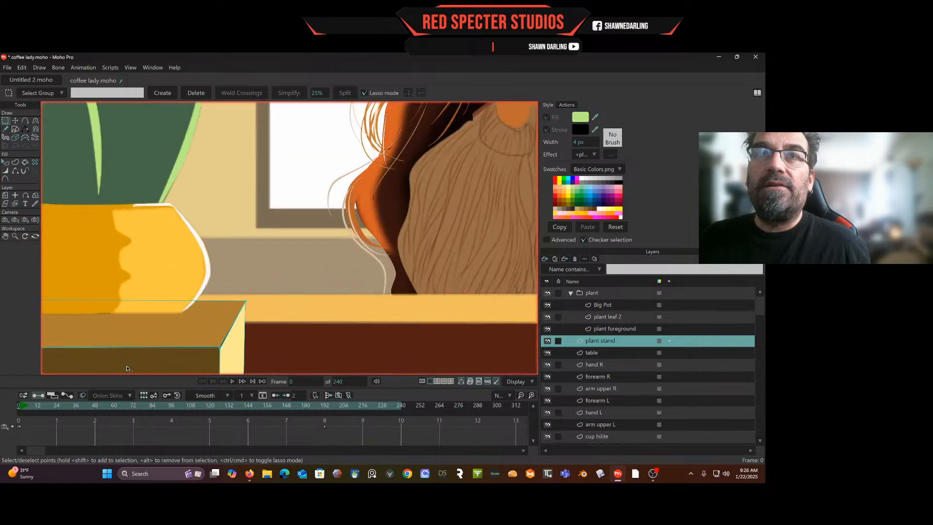
scroll(149, 357, "up", 3)
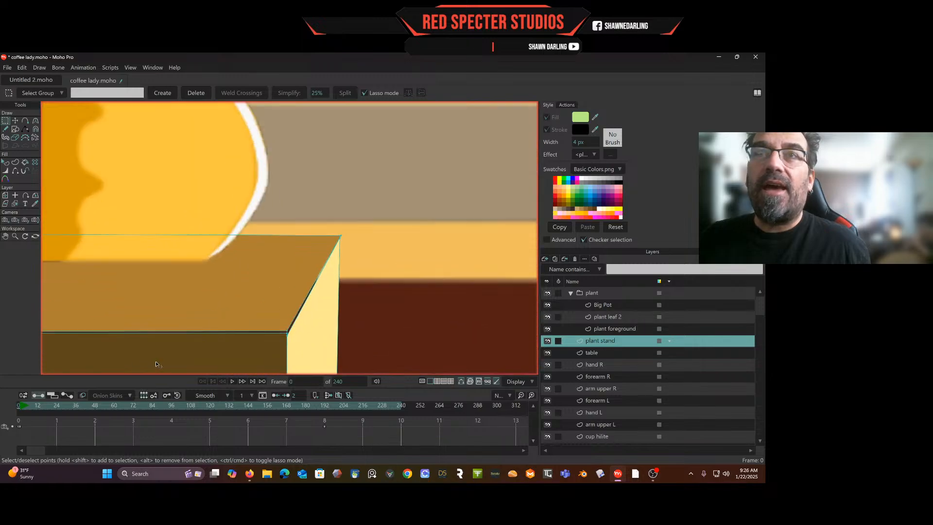
left_click(16, 120)
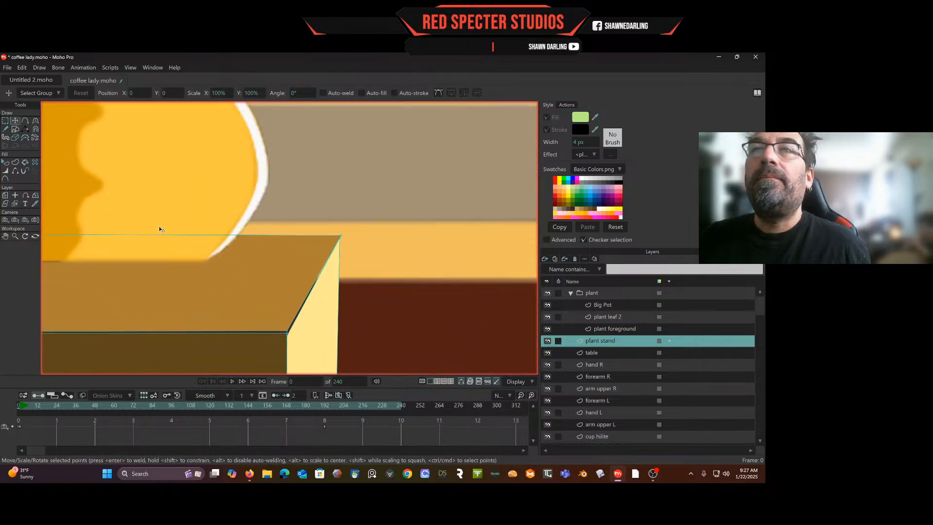
left_click(287, 333)
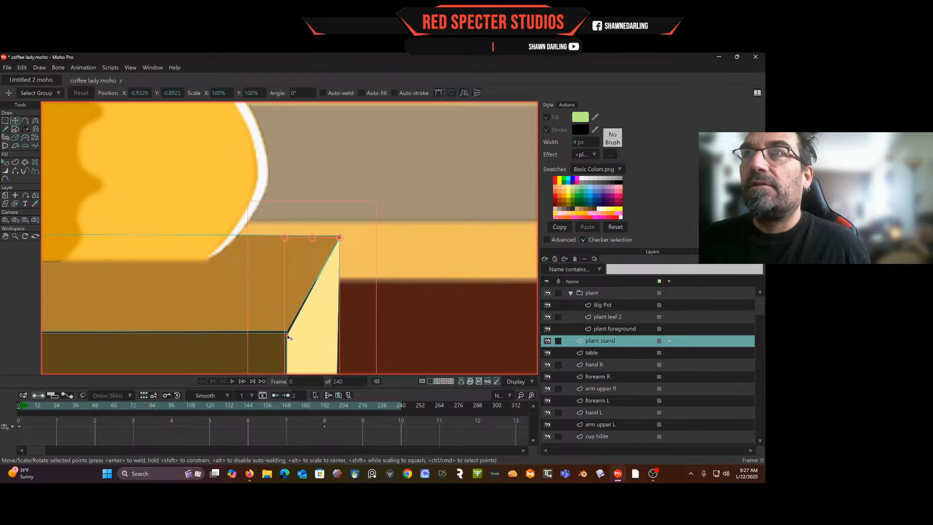
left_click(6, 120)
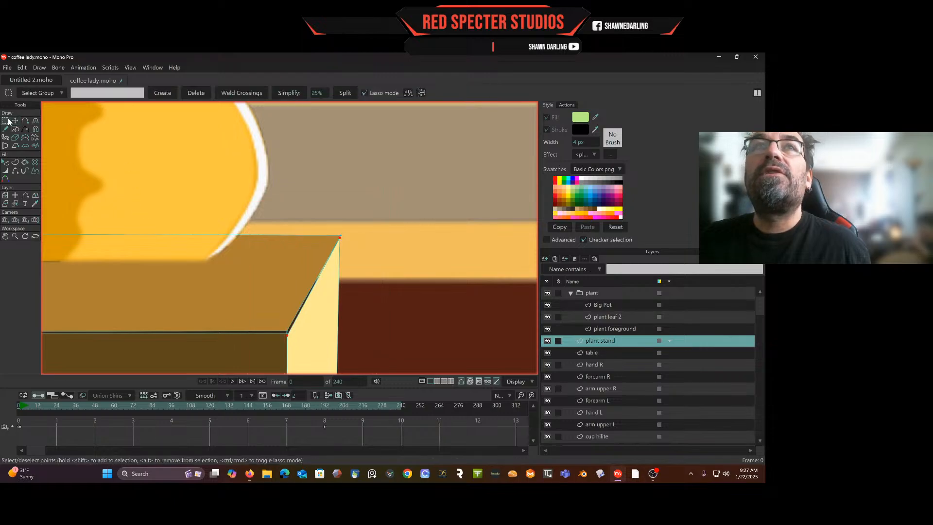
left_click(102, 180)
left_click(15, 120)
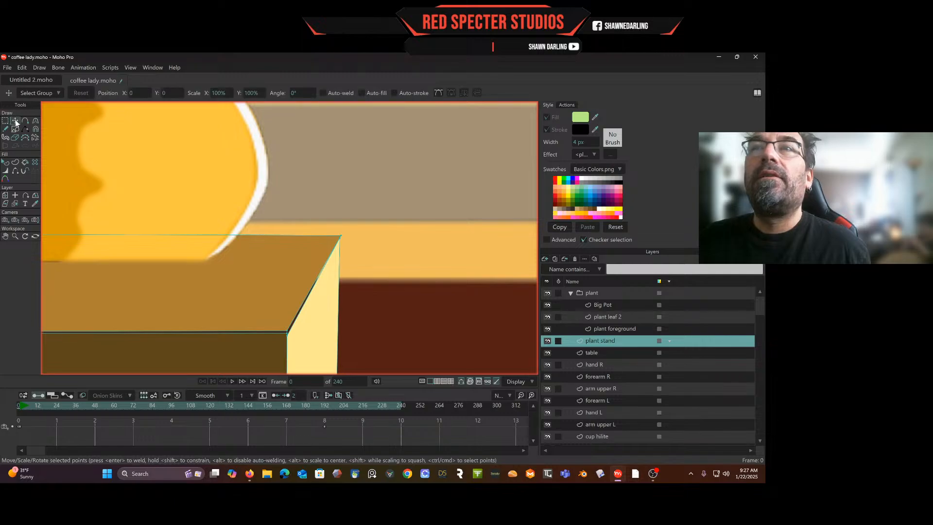
left_click_drag(288, 336, 570, 295)
left_click_drag(323, 310, 52, 271)
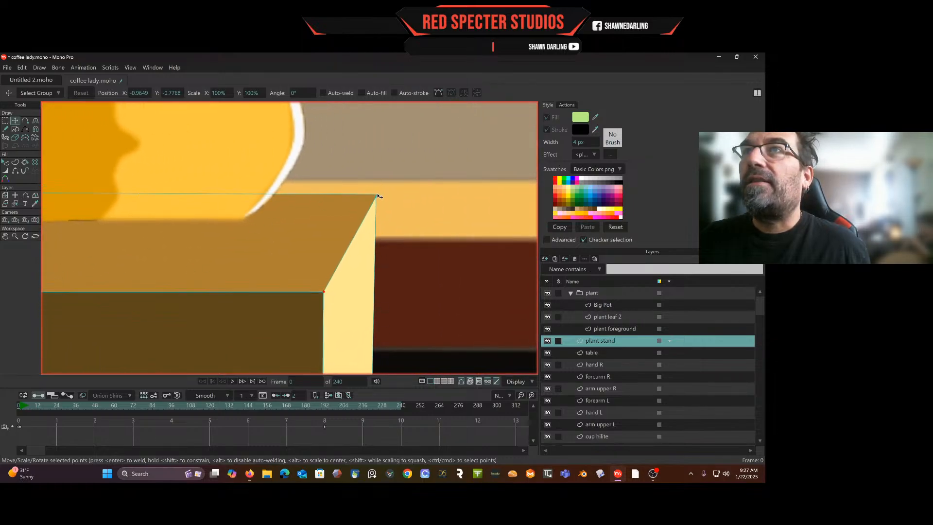
left_click(376, 196)
left_click_drag(376, 198, 377, 200)
Pull the plant stand top's front left corner point outward to meet the front face's corner.
left_click(279, 159)
left_click_drag(279, 159, 452, 156)
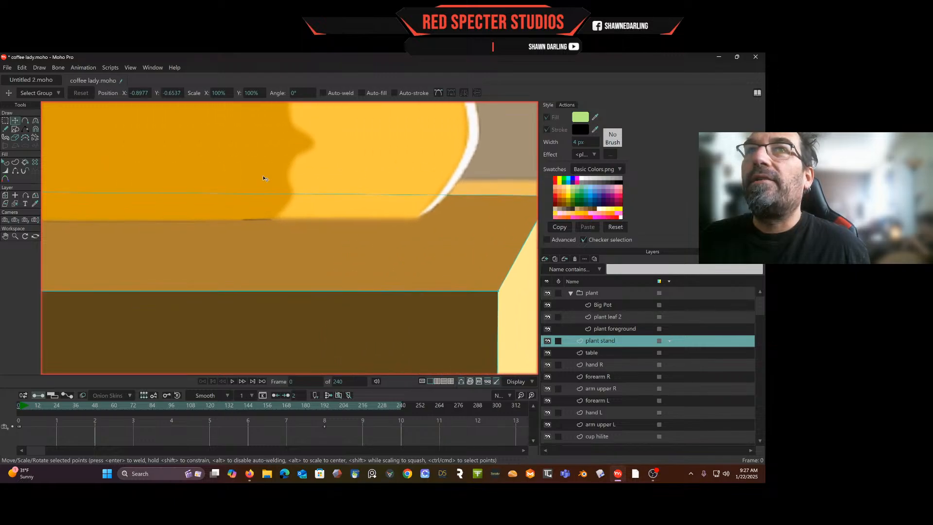
left_click_drag(129, 187, 394, 169)
left_click_drag(287, 179, 394, 174)
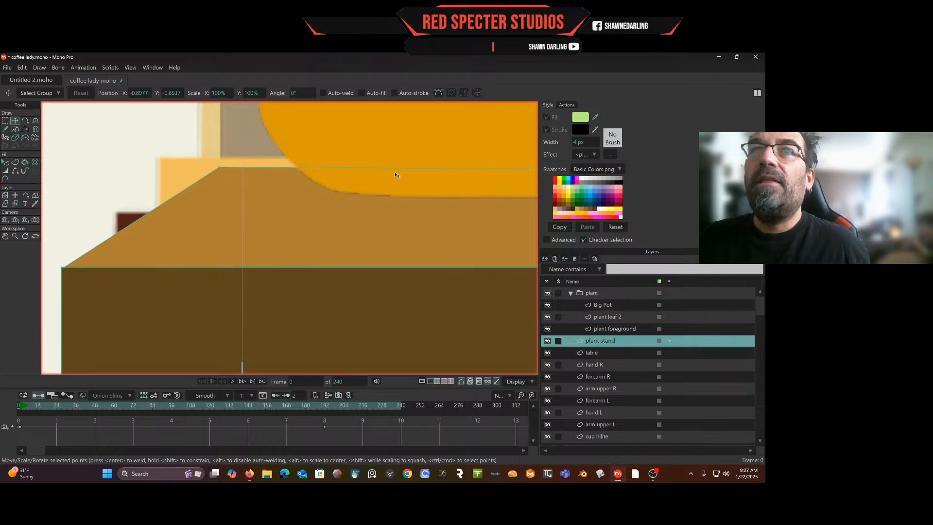
left_click(64, 267)
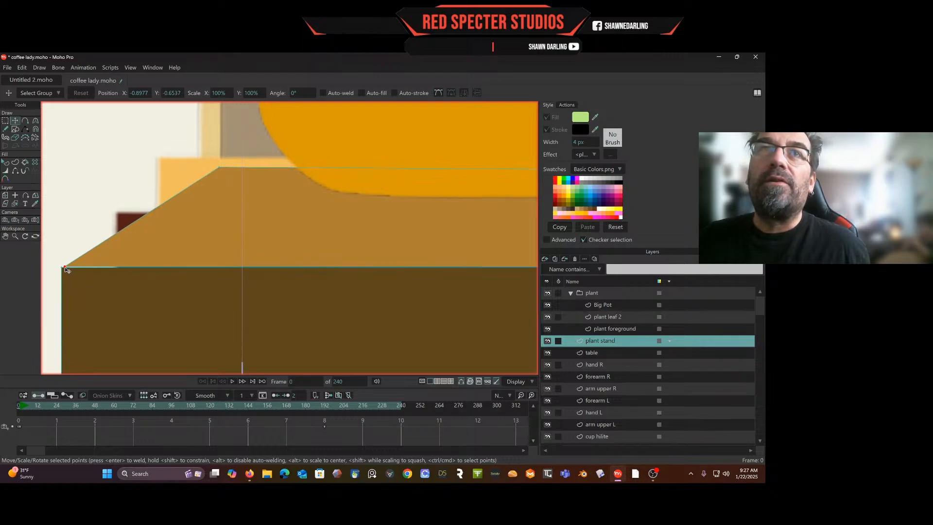
left_click_drag(66, 270, 64, 271)
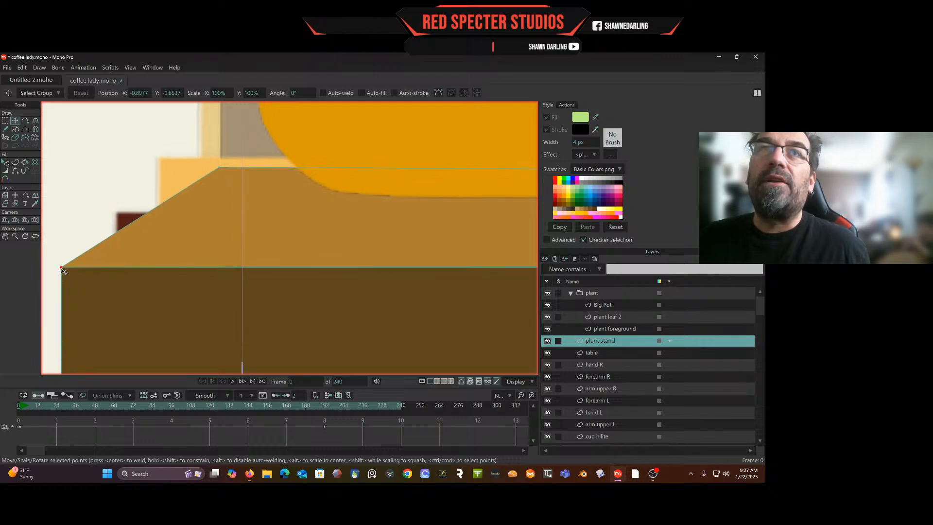
scroll(145, 277, "down", 6)
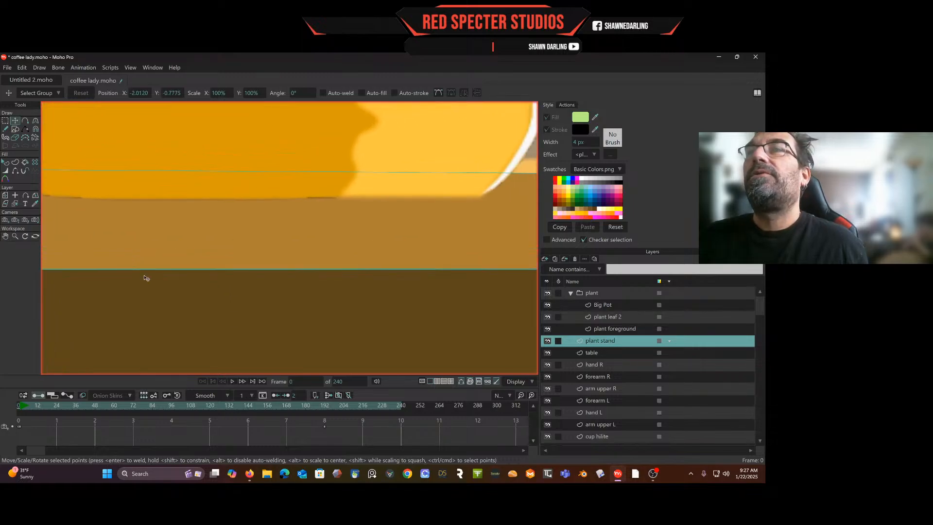
scroll(275, 281, "down", 4)
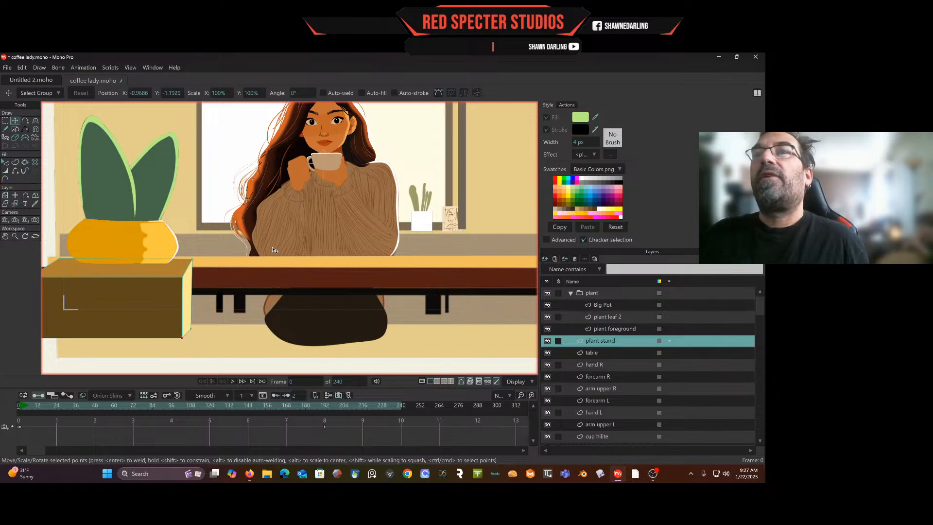
Bring the plant and woman back into view and review the Camera Tracking keyframes on the timeline.
left_click_drag(158, 167, 190, 240)
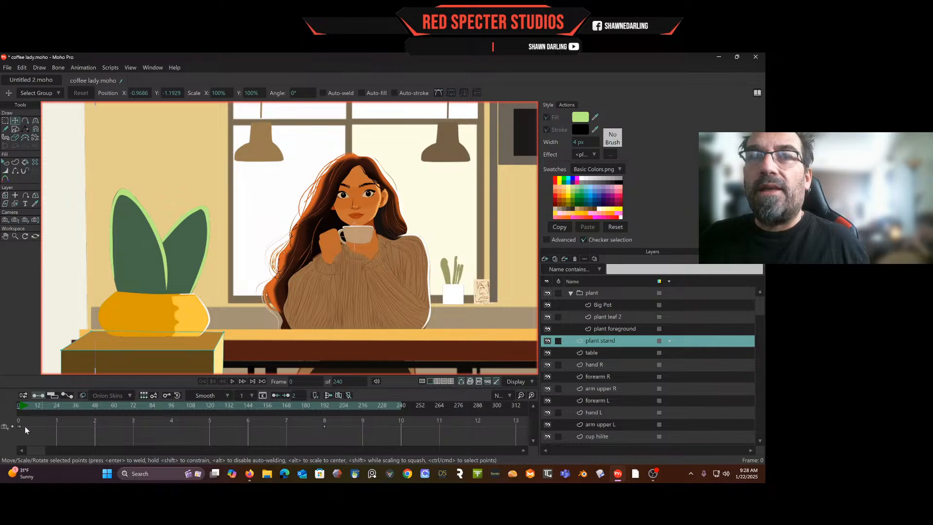
left_click(4, 427)
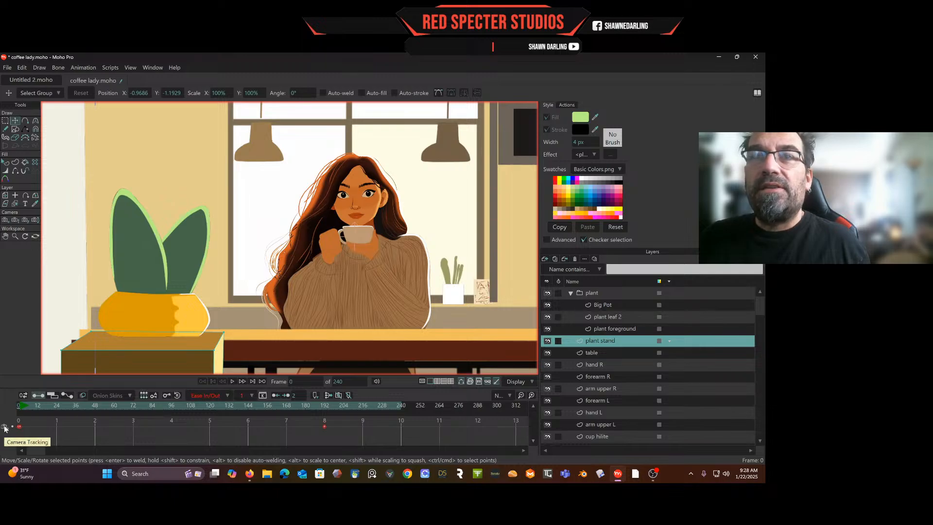
left_click(5, 429)
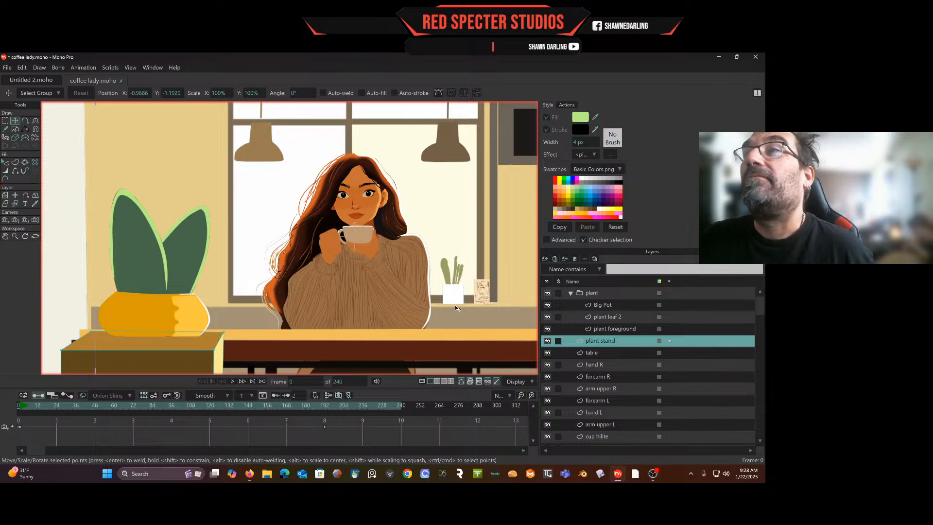
Activate the Track Camera tool, select the Camera Tracking channel on the timeline and inspect the options available for that channel.
left_click(5, 221)
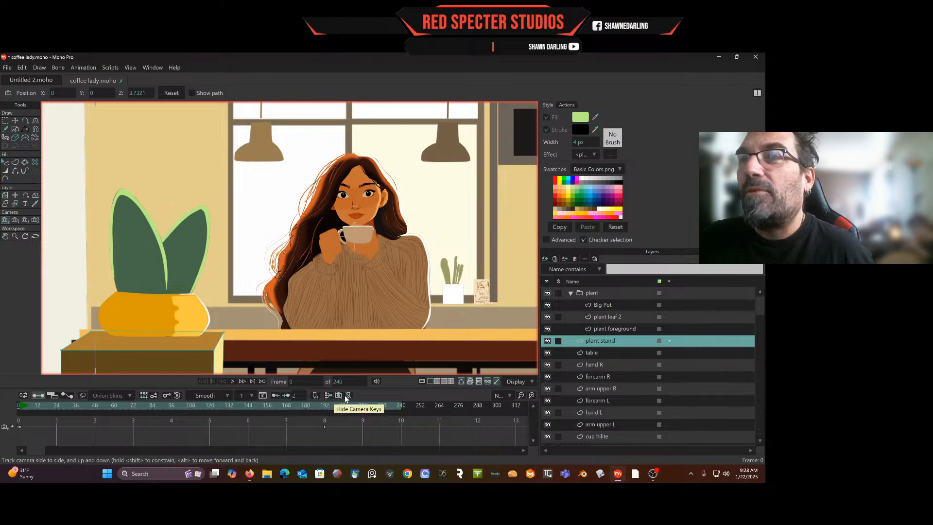
left_click(5, 428)
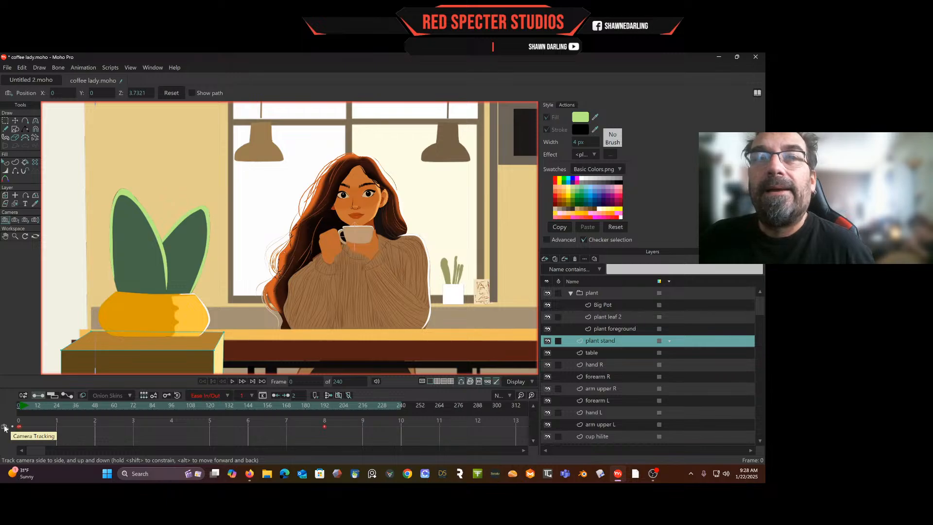
right_click(5, 428)
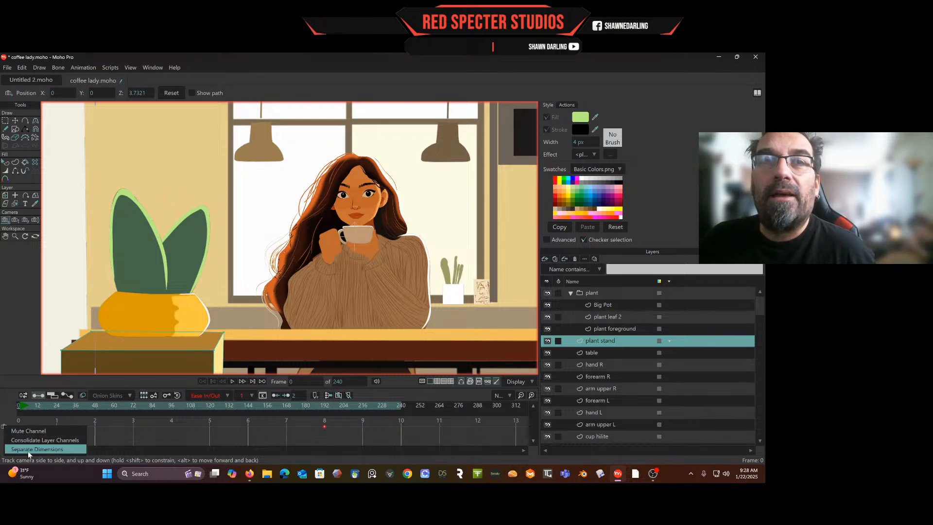
left_click(16, 378)
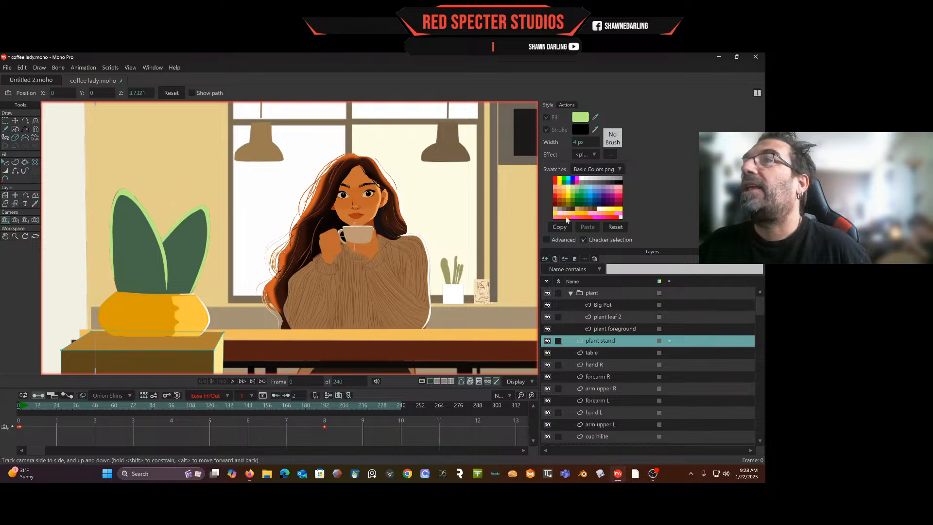
left_click(548, 240)
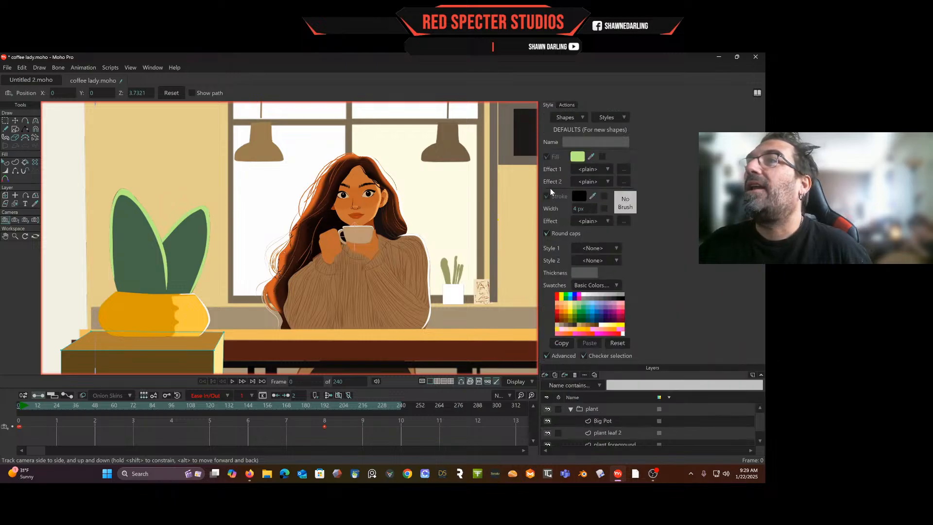
left_click(548, 356)
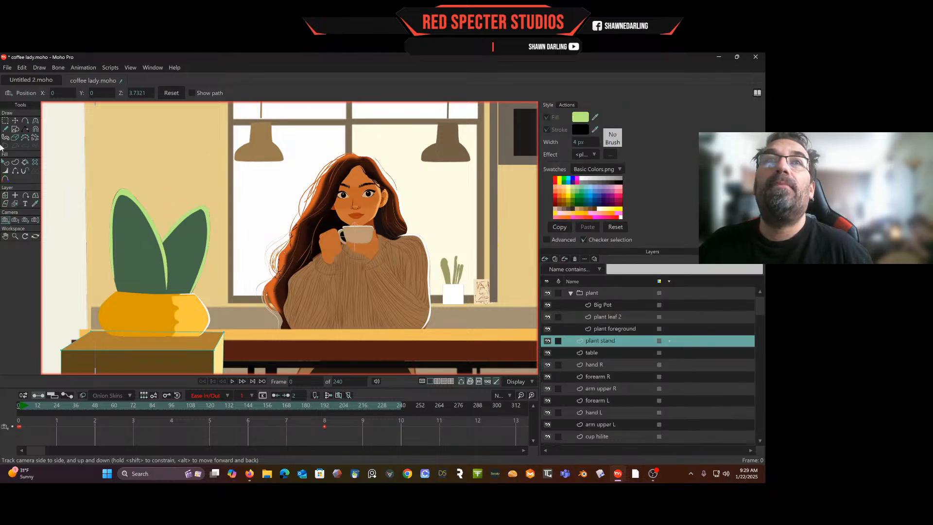
left_click(132, 69)
mouse_move(155, 134)
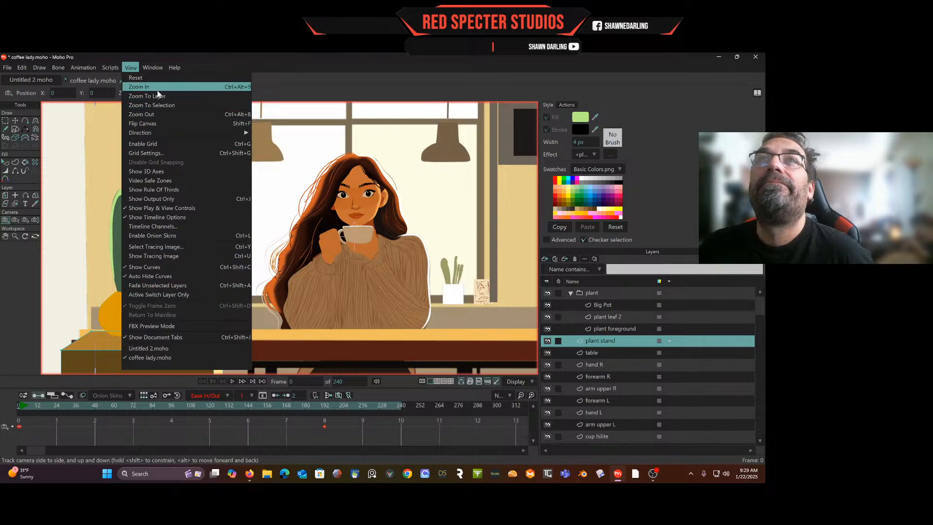
Open the plant stand's Layer Settings, examine the General and 3D Options, and close the dialog unchanged.
mouse_move(155, 69)
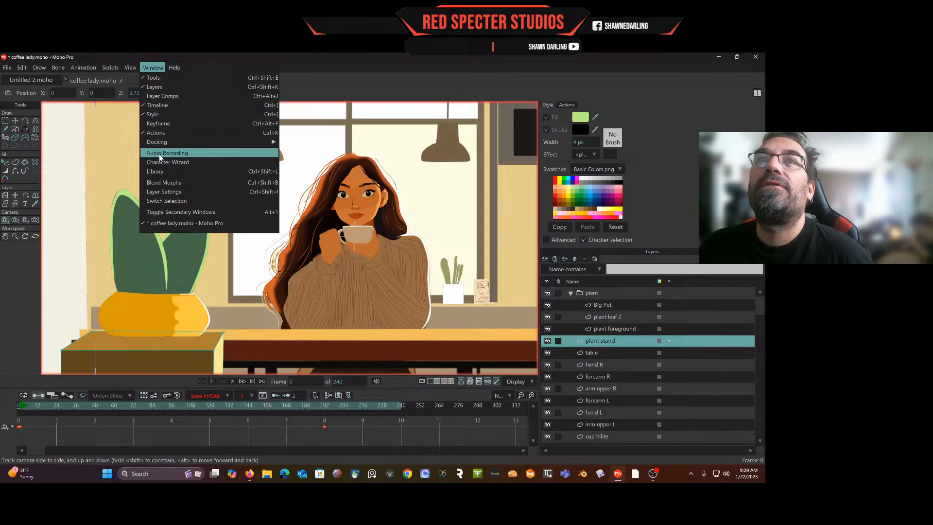
left_click(168, 191)
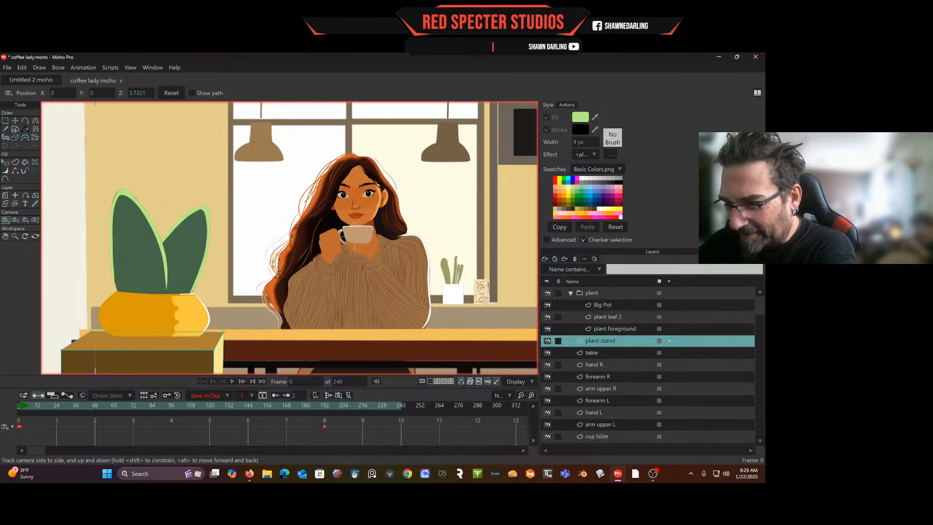
left_click_drag(932, 76, 527, 75)
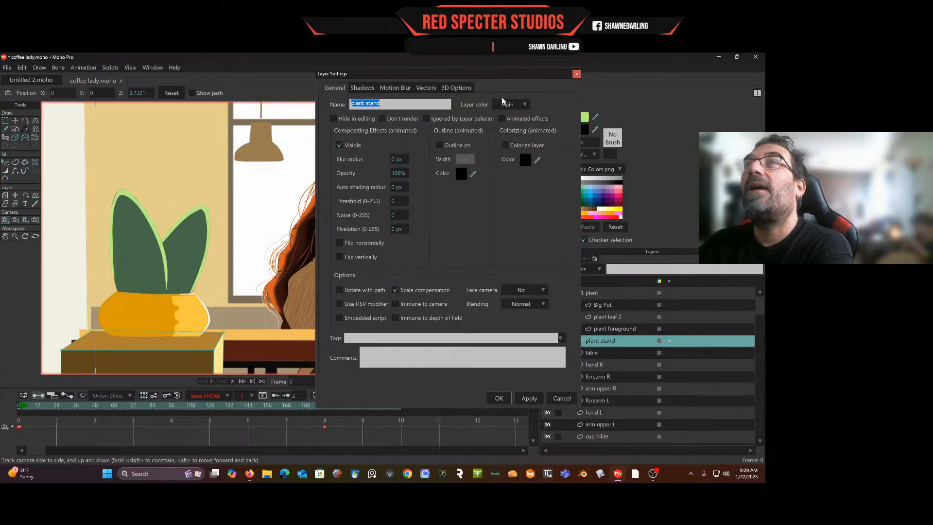
left_click(458, 88)
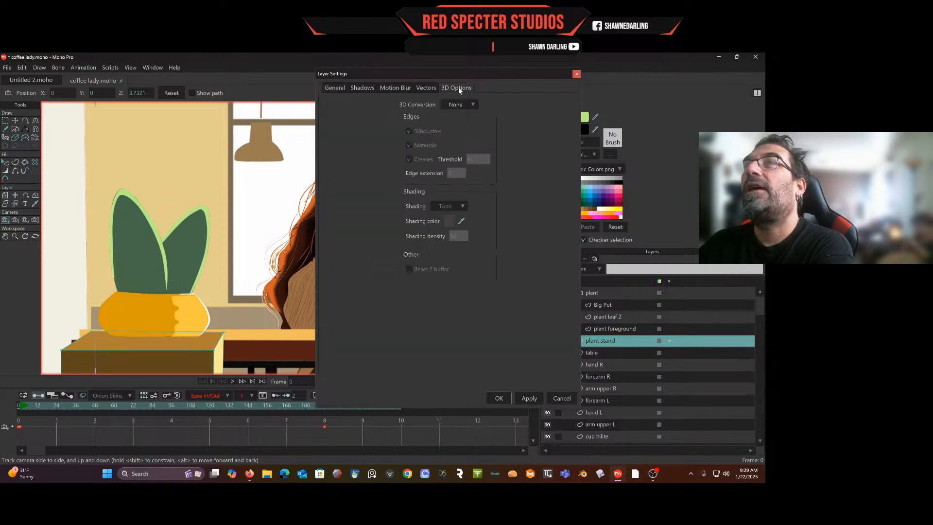
left_click(576, 75)
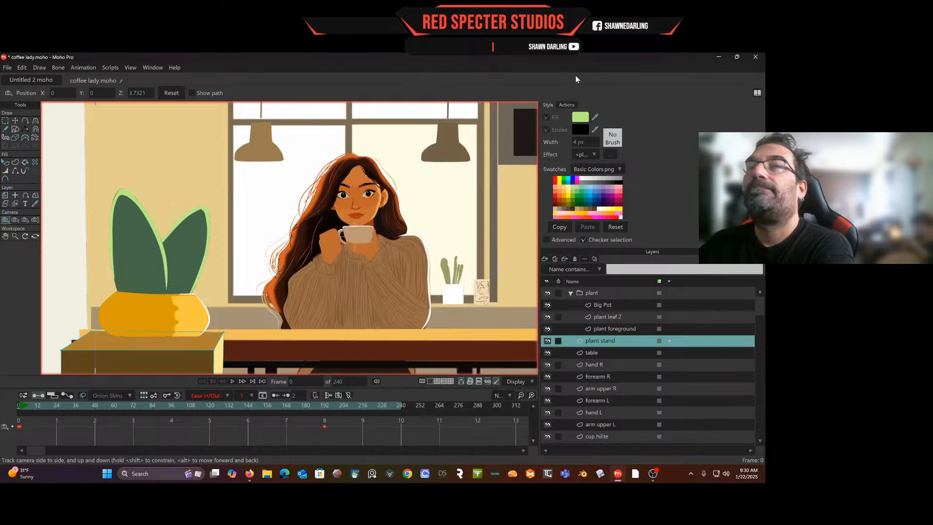
Deselect the camera tracking keyframes and orbit the workspace to view the scene's layers and camera from an angle in depth.
left_click(4, 428)
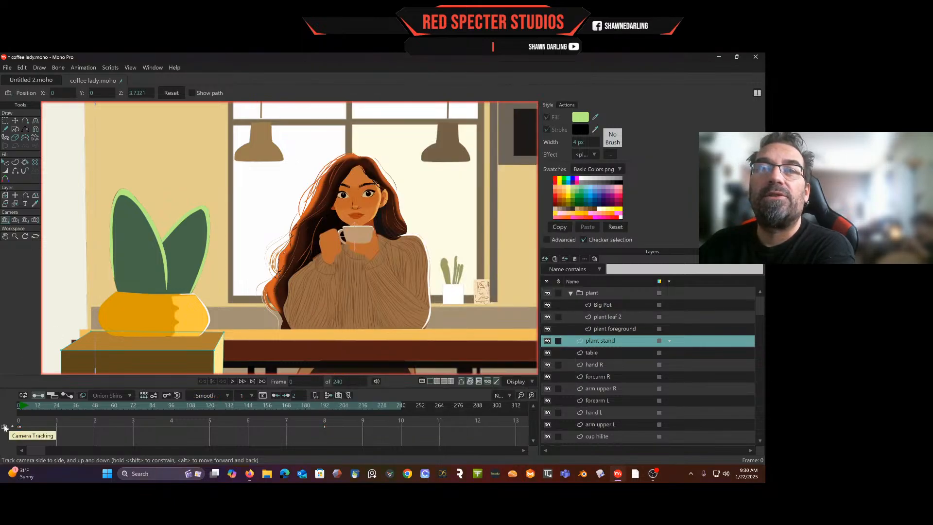
left_click(35, 236)
left_click_drag(195, 260, 126, 218)
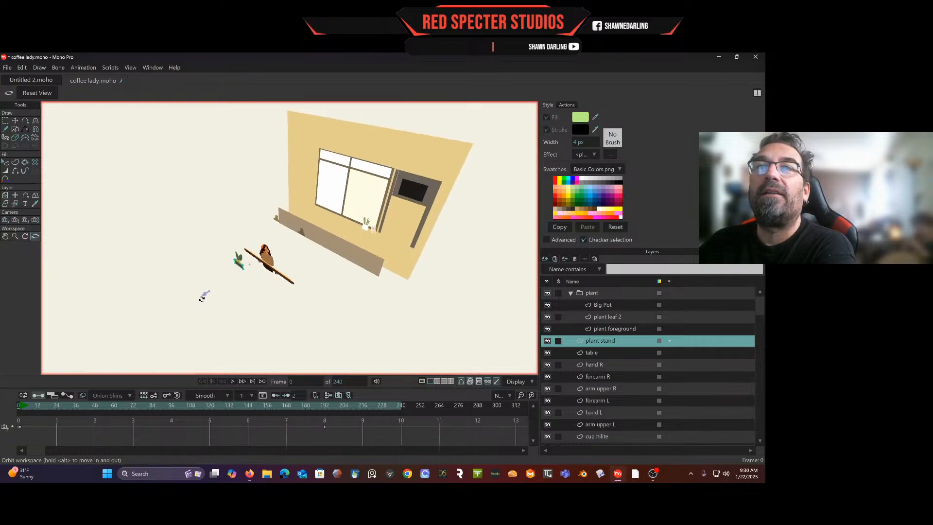
Compare the options of the Select Points, Transform Layer, Track Camera and Transform Points tools, and recheck the Camera Tracking channel's options.
left_click(4, 121)
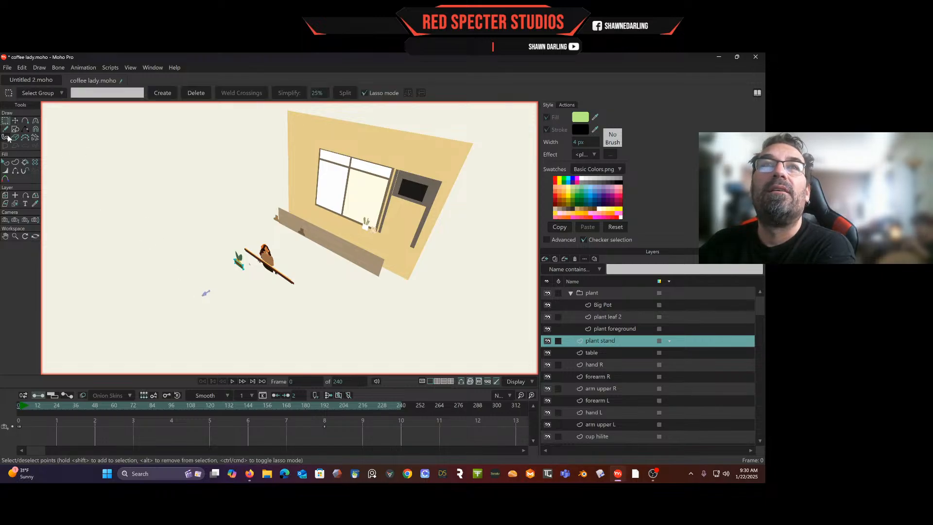
left_click(5, 195)
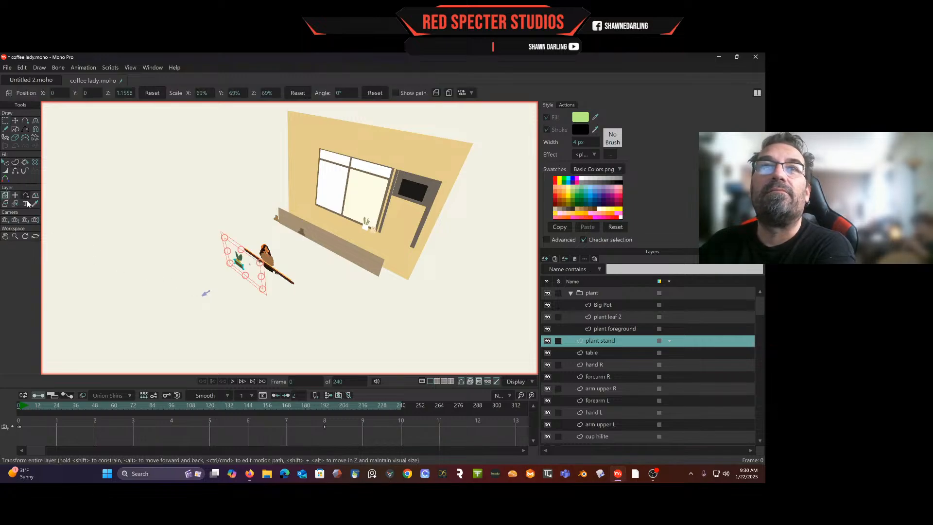
left_click(8, 219)
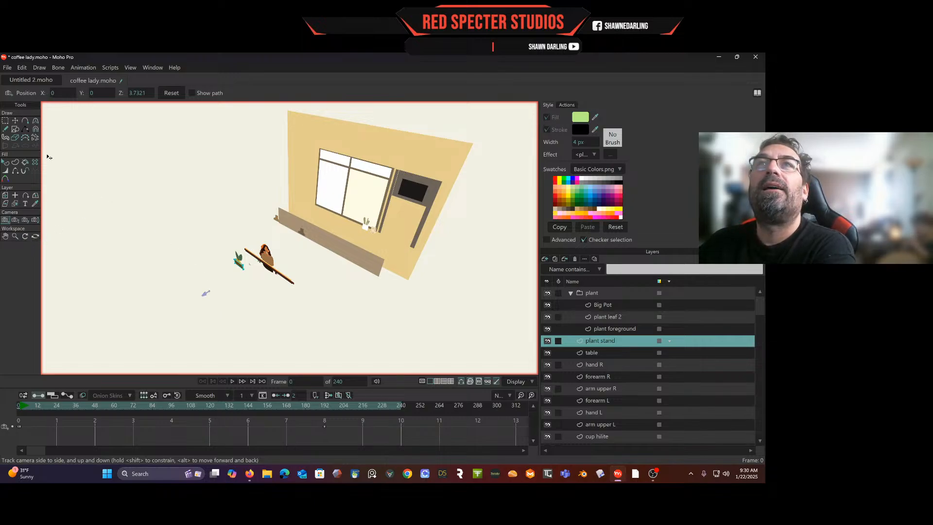
left_click(15, 121)
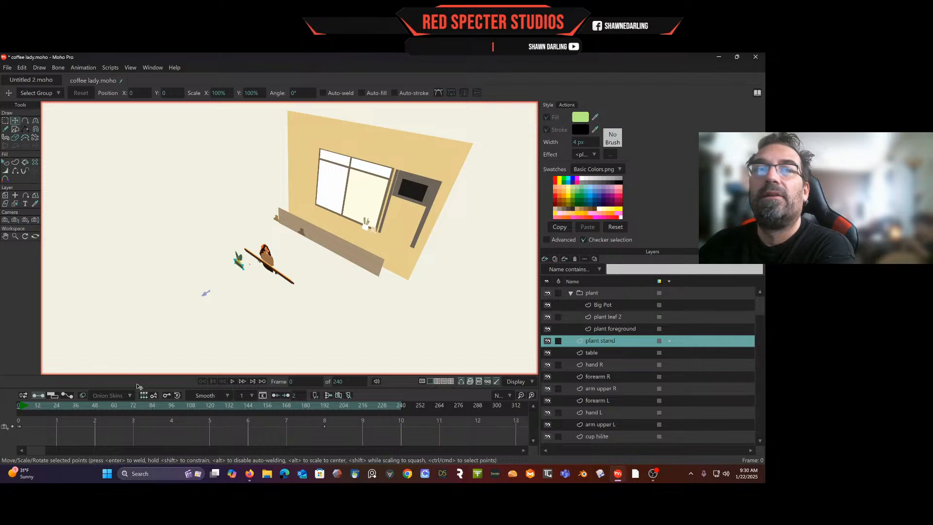
right_click(4, 427)
left_click(6, 391)
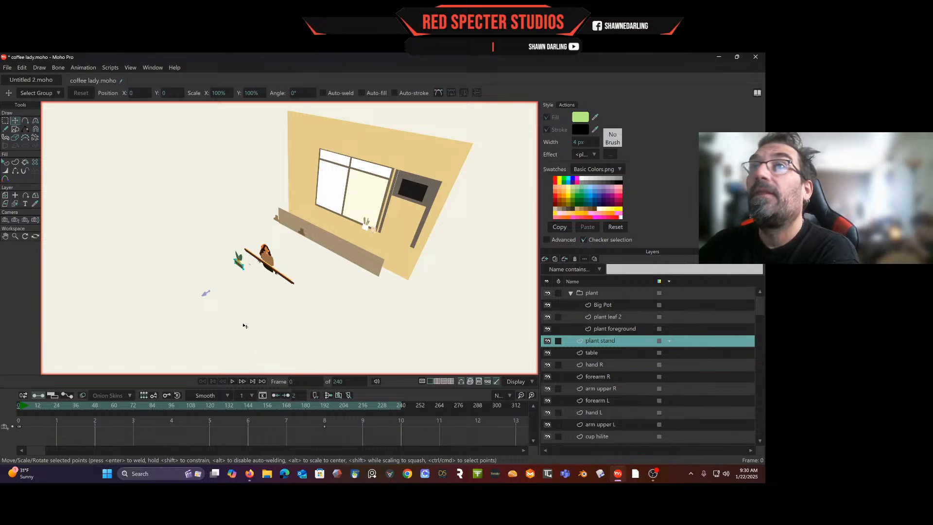
Search the file, drawing, animation, script and view commands for additional camera controls.
left_click(149, 68)
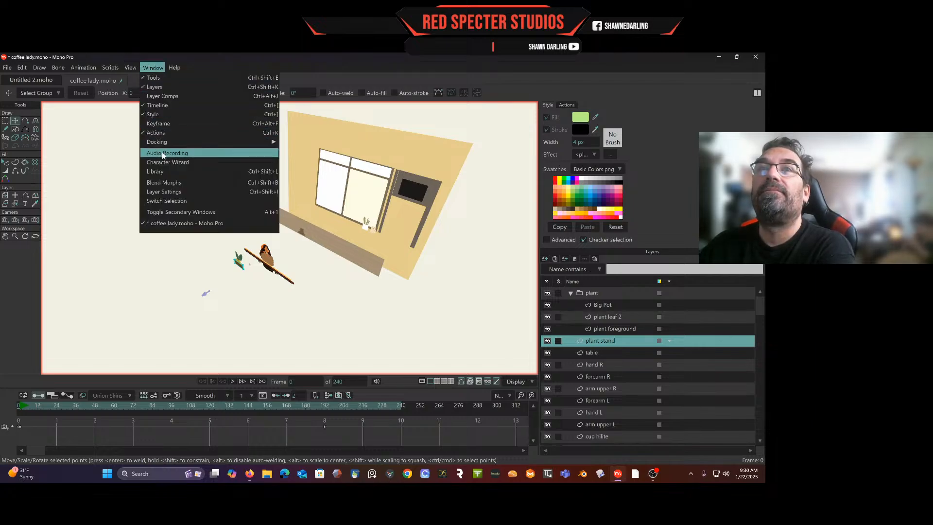
mouse_move(76, 66)
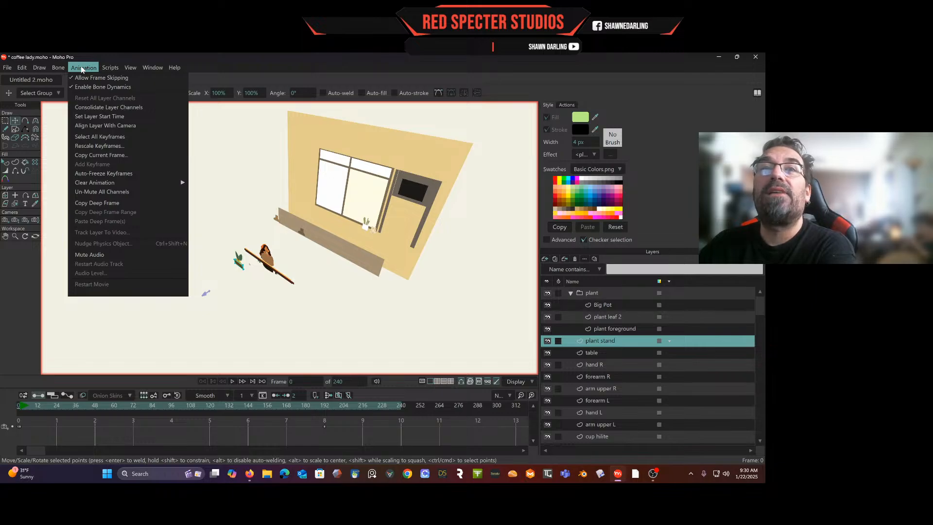
mouse_move(7, 68)
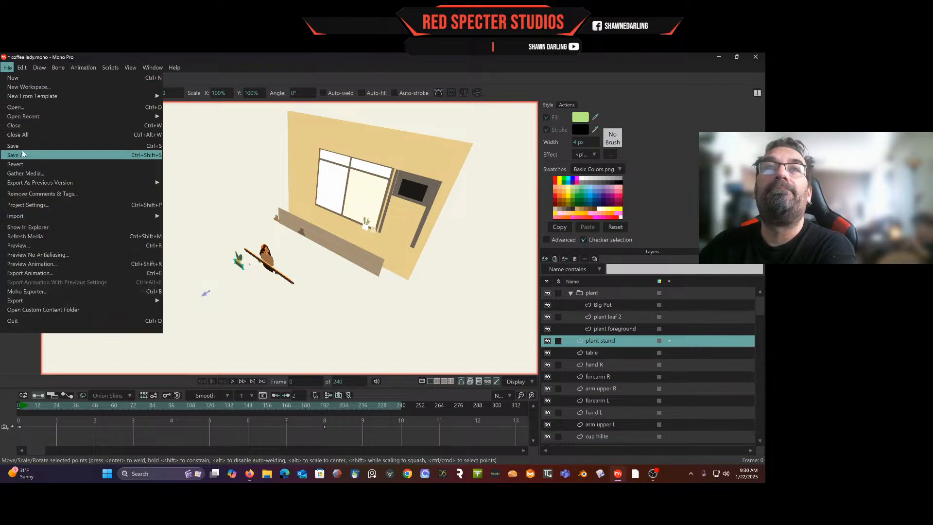
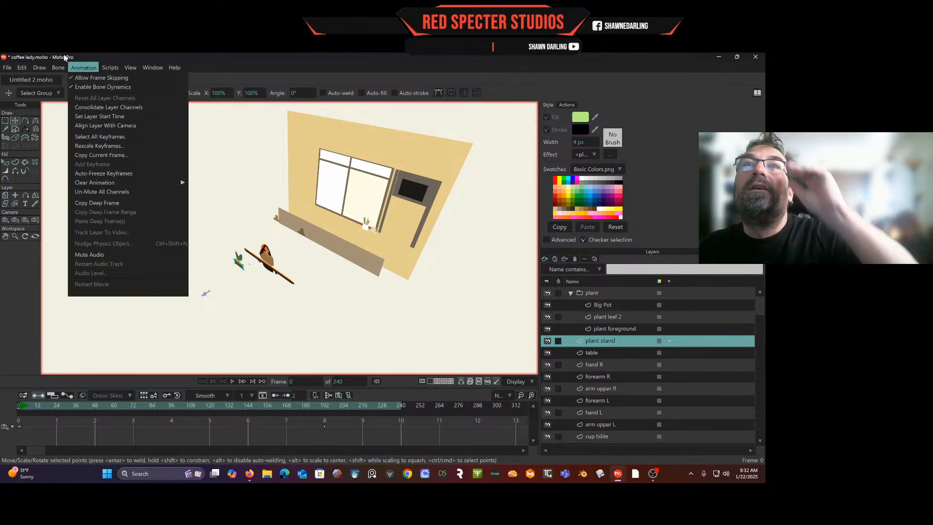
mouse_move(34, 68)
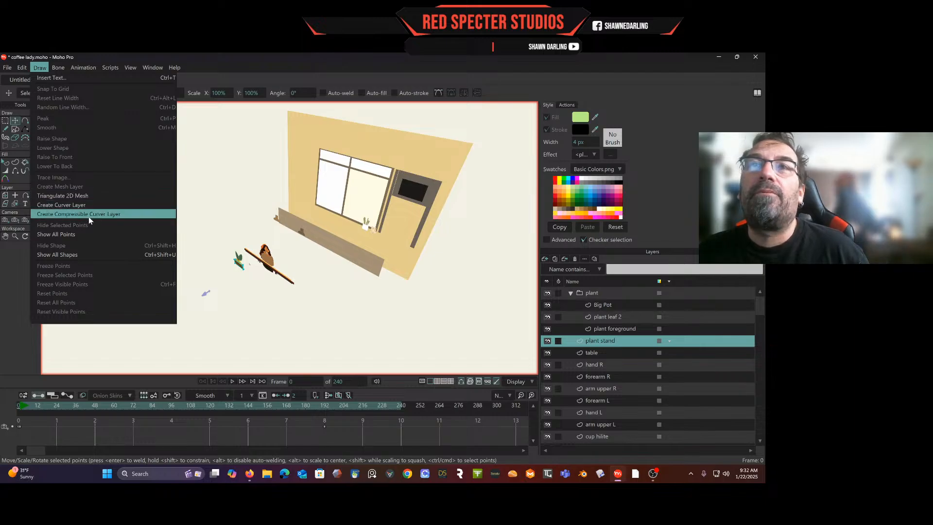
mouse_move(62, 69)
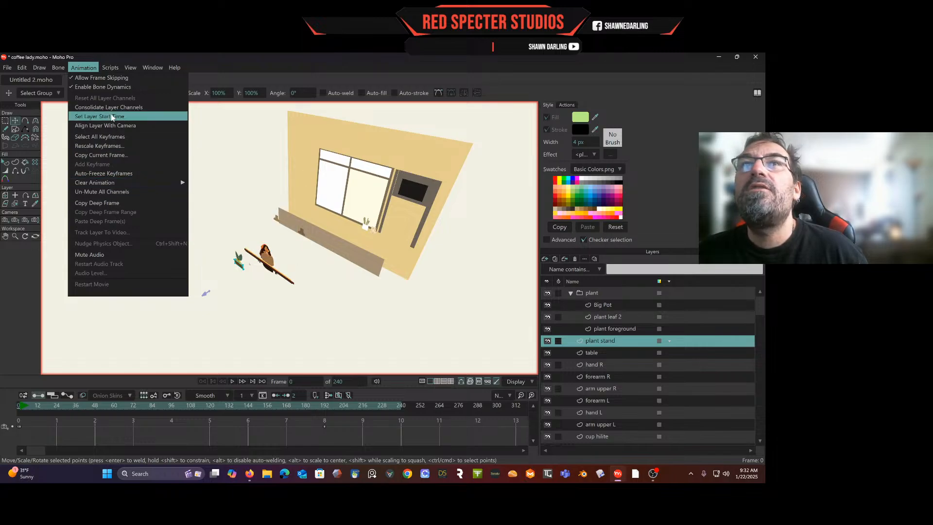
mouse_move(111, 67)
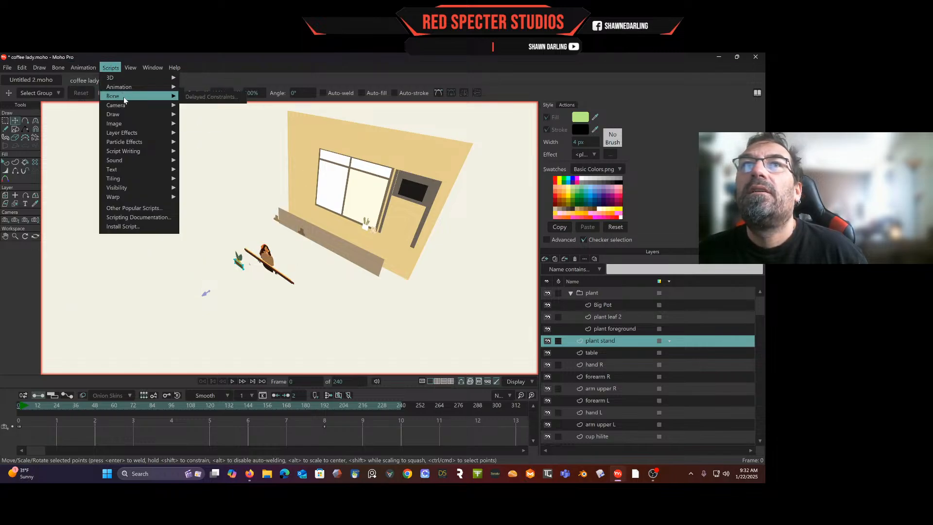
mouse_move(124, 105)
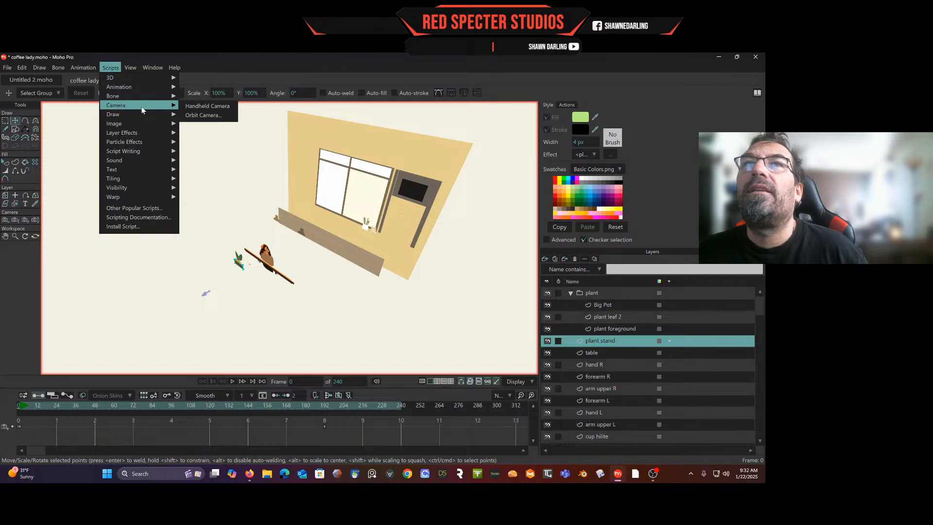
mouse_move(142, 135)
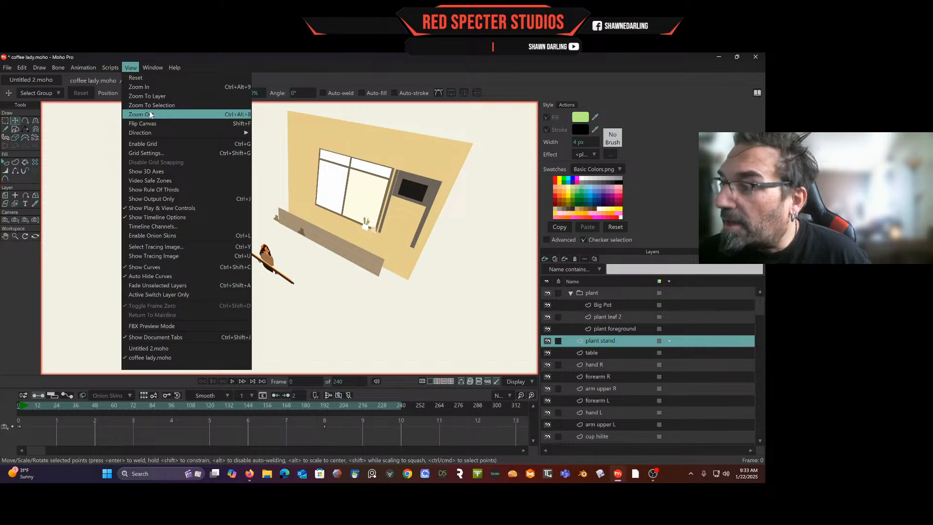
Switch to the Firefox browser, move its window away from the scene and return to the Moho workspace.
left_click(247, 475)
left_click_drag(283, 57, 765, 82)
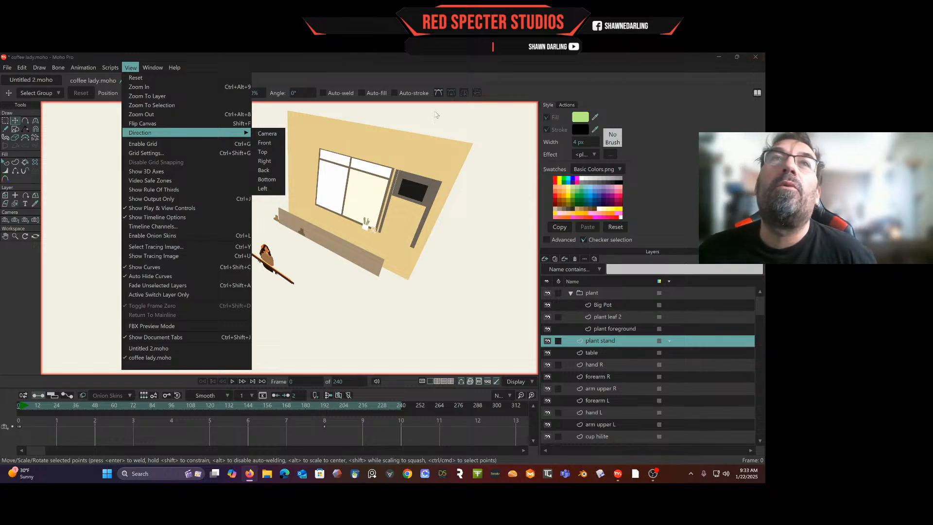
left_click(25, 270)
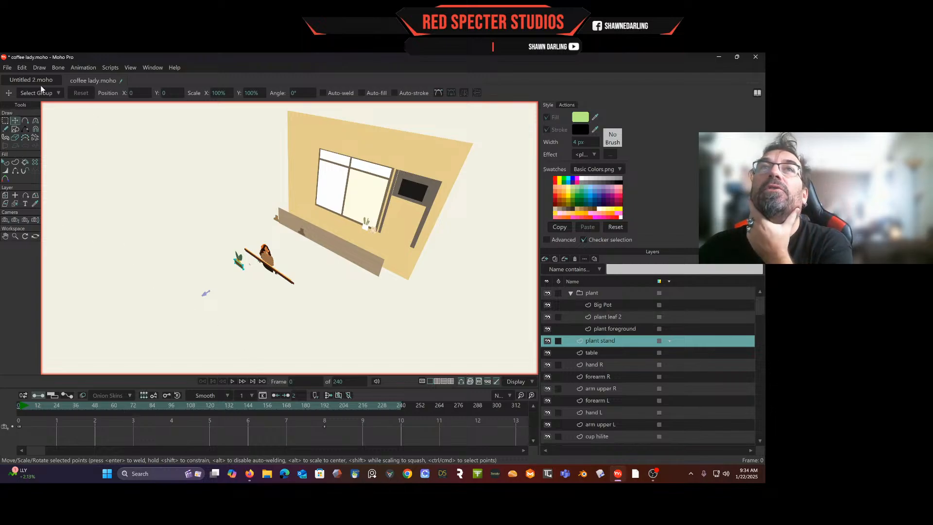
left_click(134, 68)
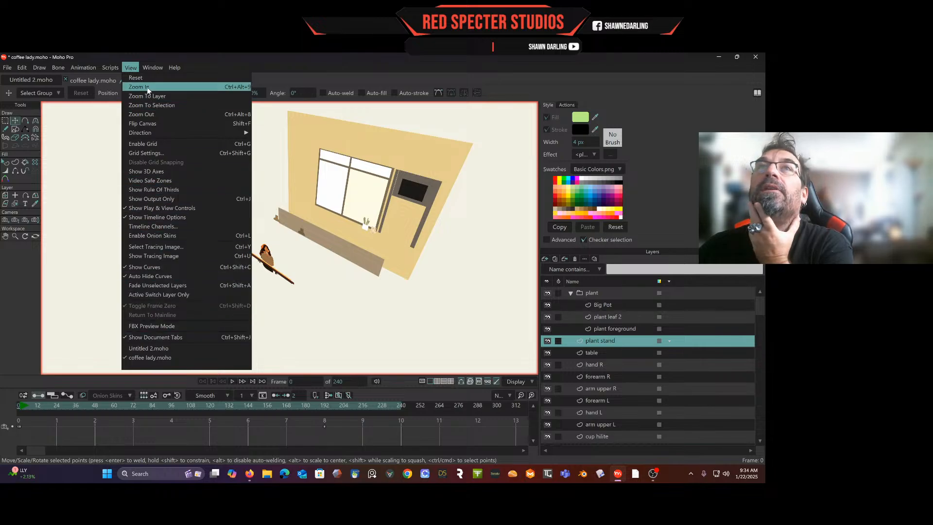
key("Escape")
left_click(153, 70)
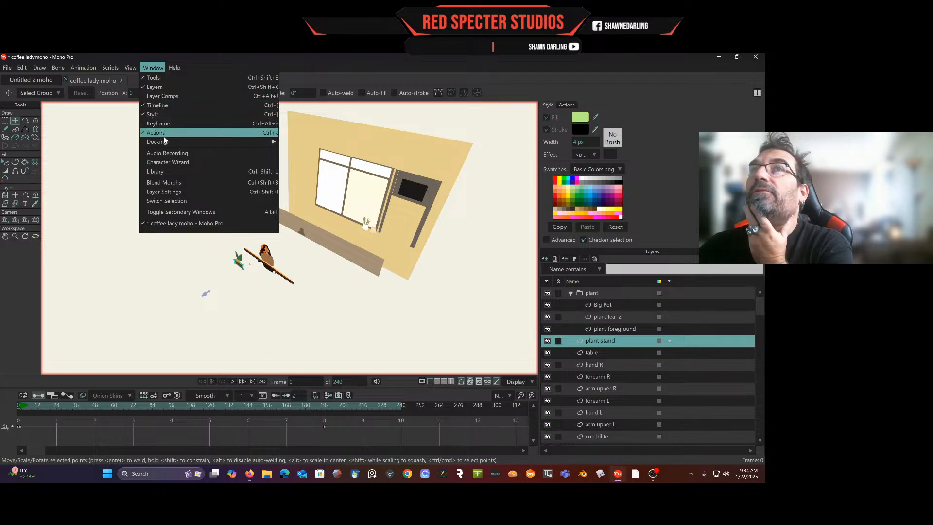
mouse_move(165, 145)
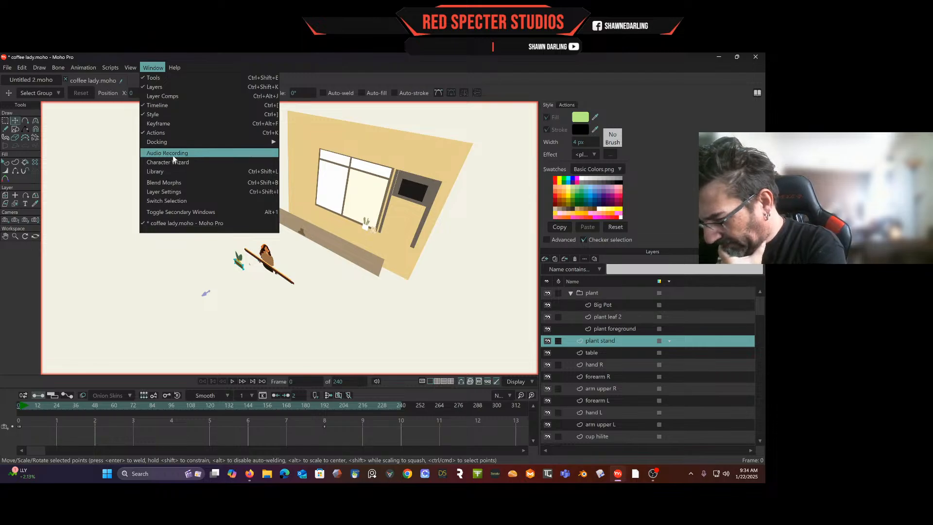
mouse_move(111, 68)
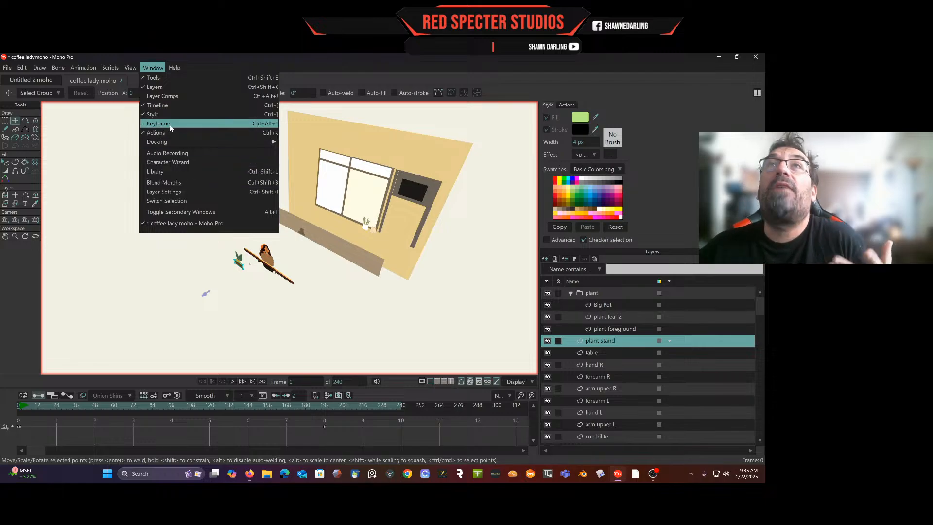
left_click(8, 69)
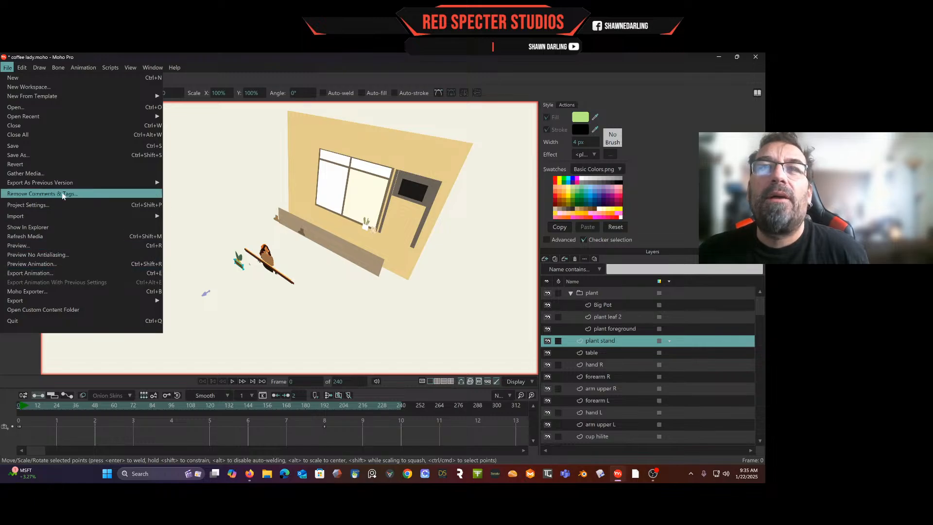
mouse_move(22, 68)
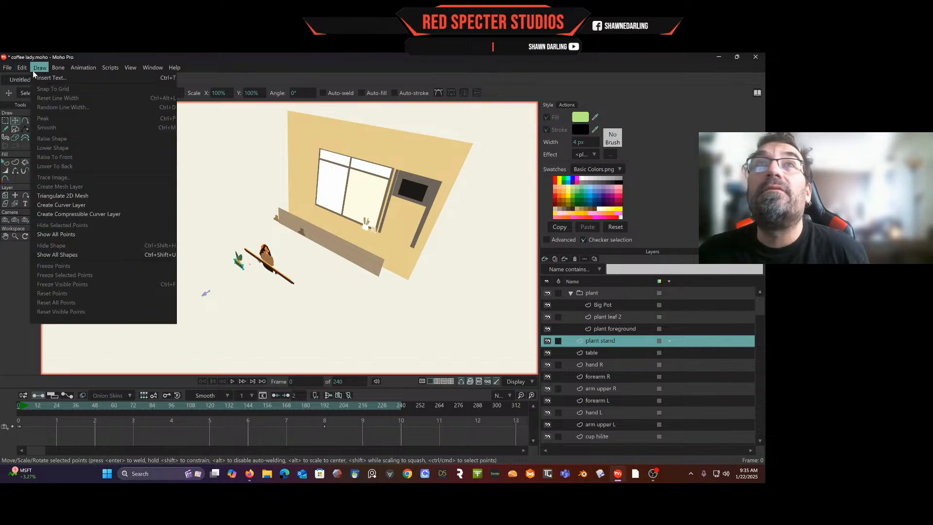
mouse_move(51, 70)
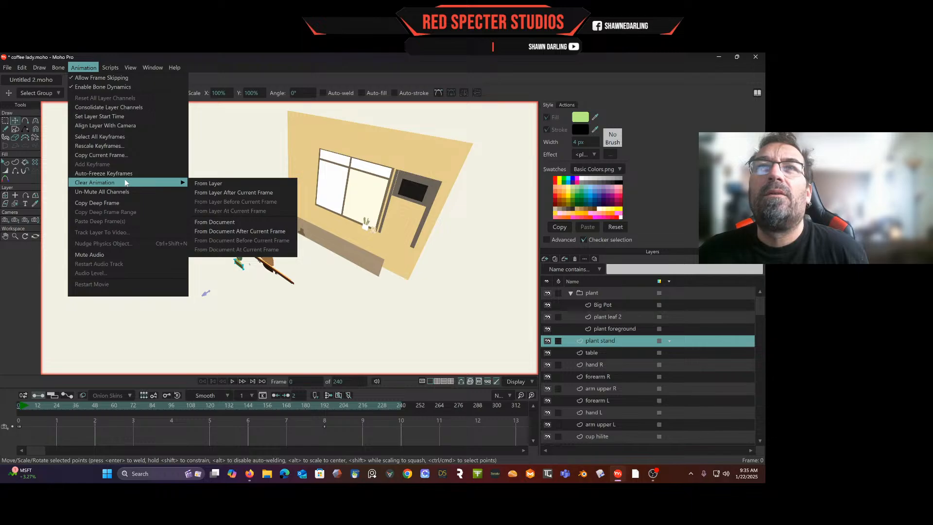
mouse_move(110, 66)
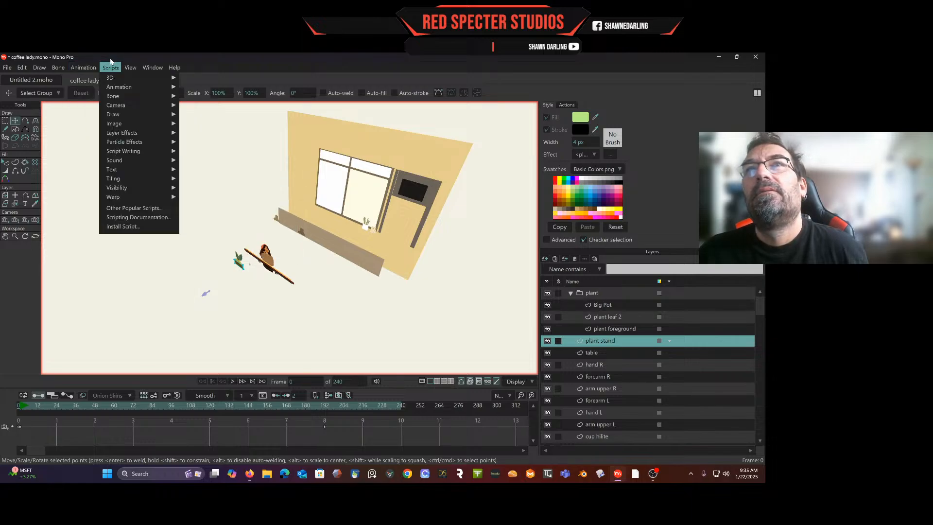
mouse_move(115, 82)
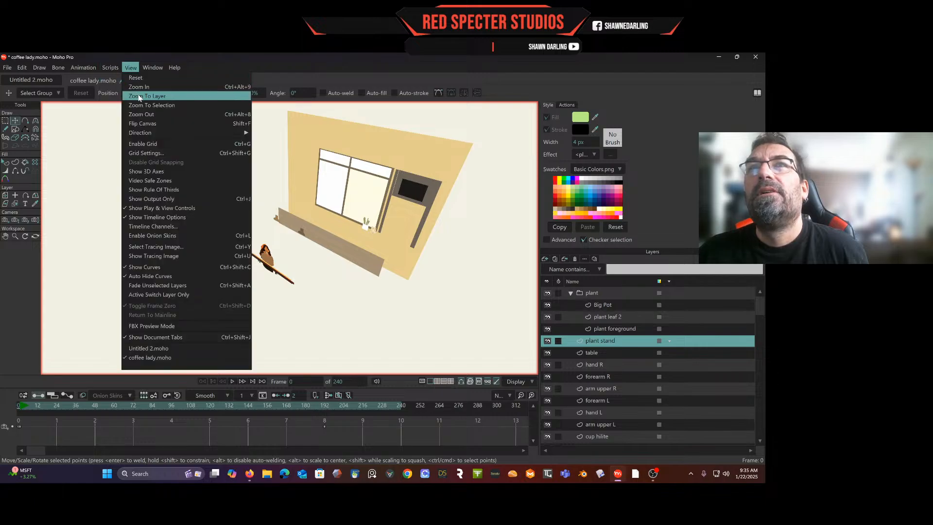
mouse_move(151, 133)
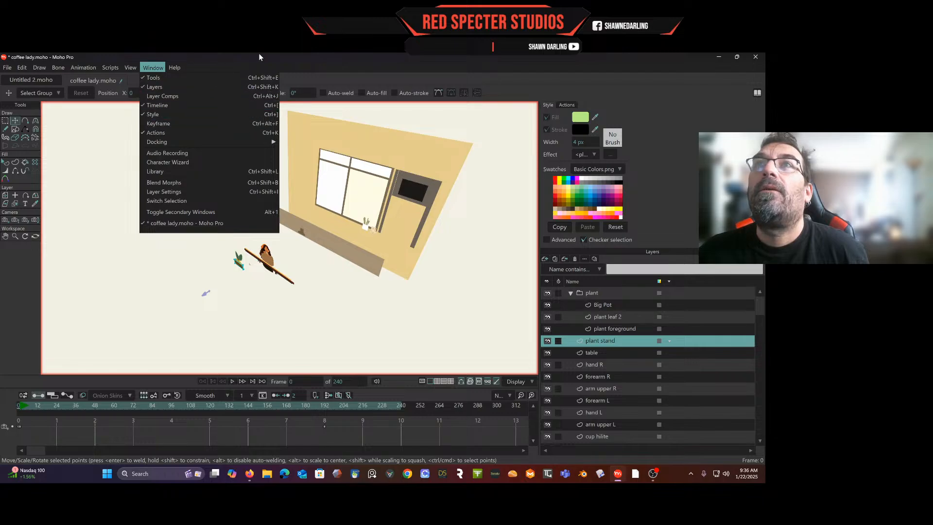
right_click(294, 57)
left_click(288, 62)
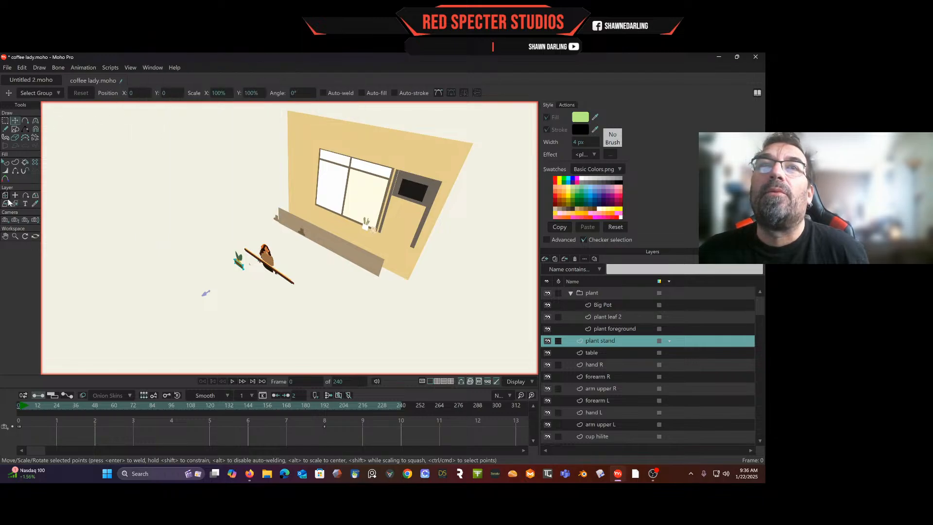
Activate the Track Camera tool and show the camera's motion path in the workspace.
left_click(5, 221)
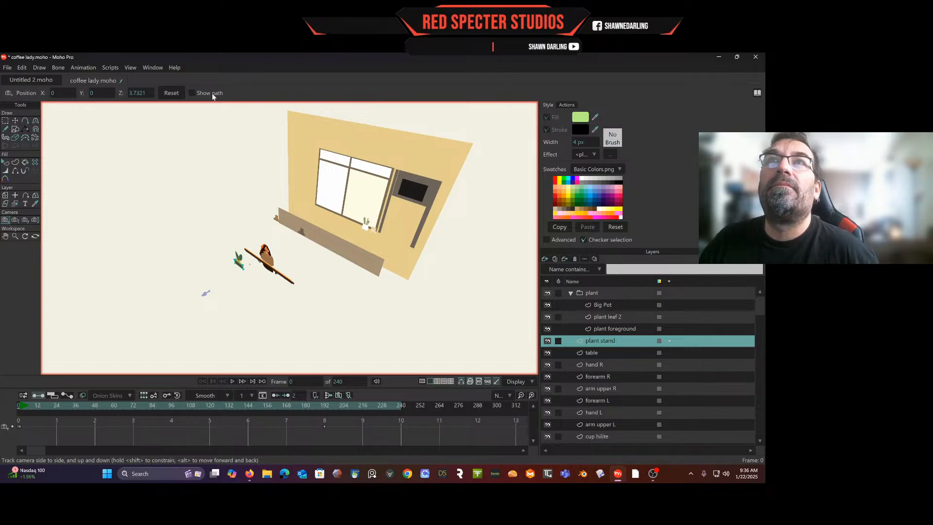
left_click(191, 92)
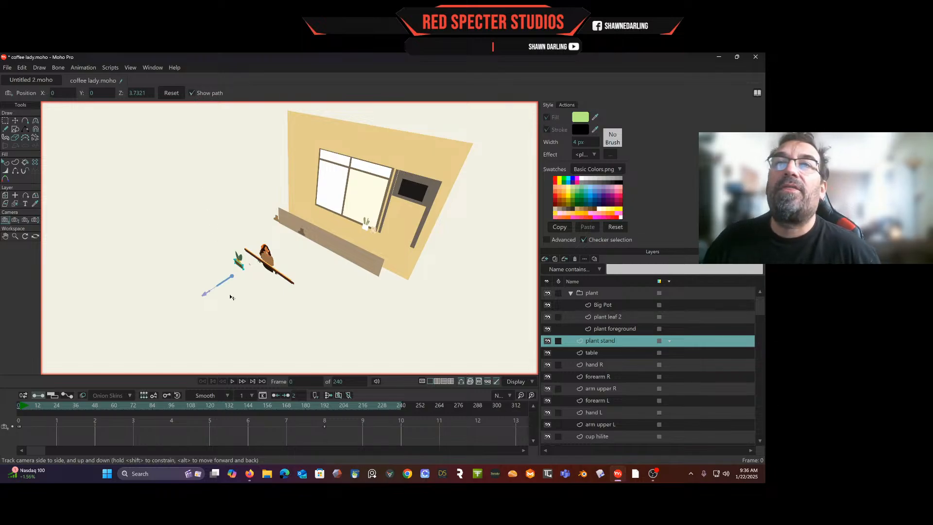
scroll(224, 297, "up", 5)
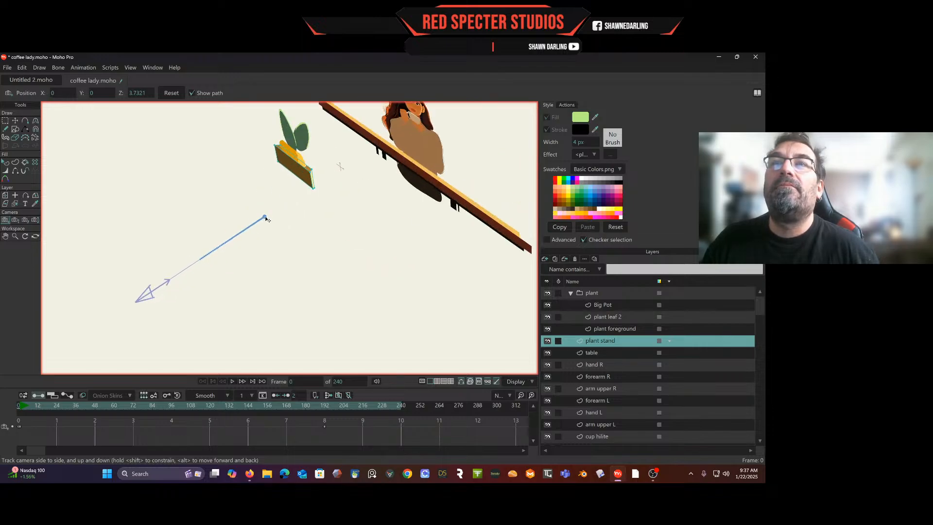
left_click(6, 120)
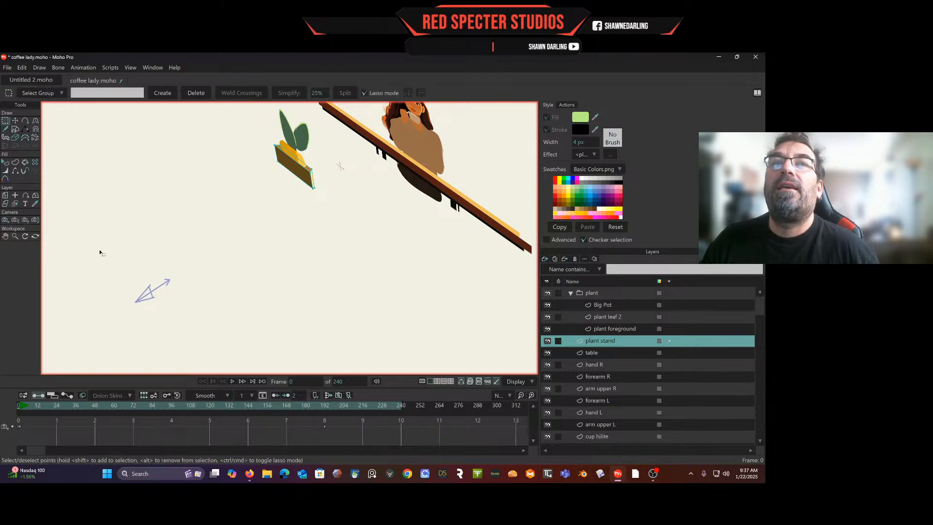
left_click(5, 196)
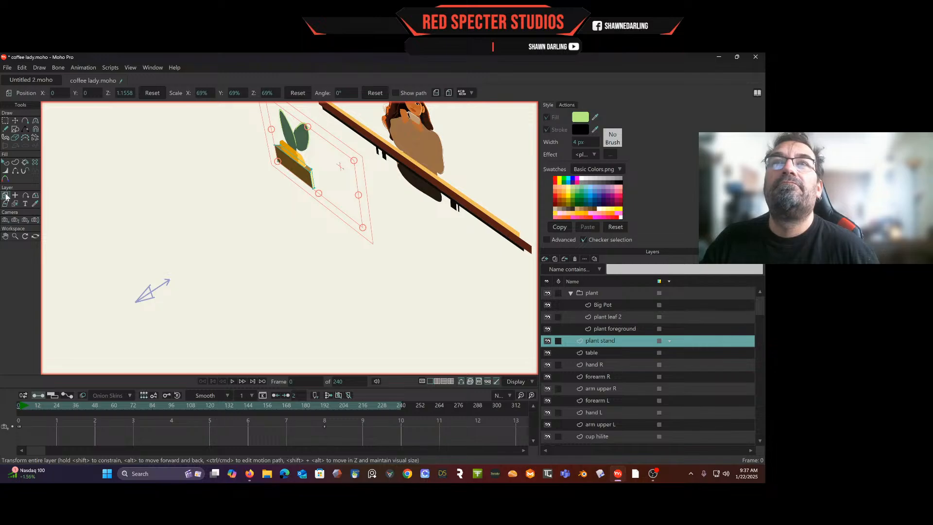
left_click(7, 221)
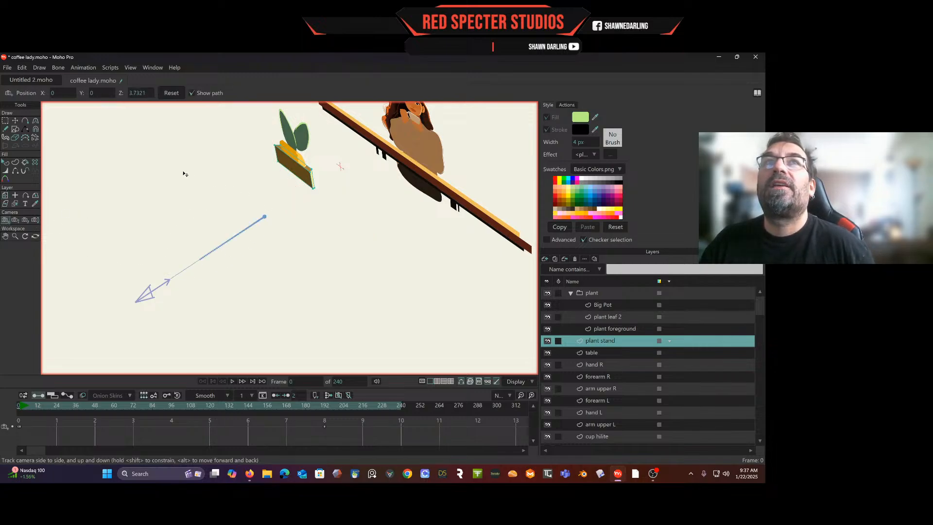
left_click_drag(221, 192, 187, 248)
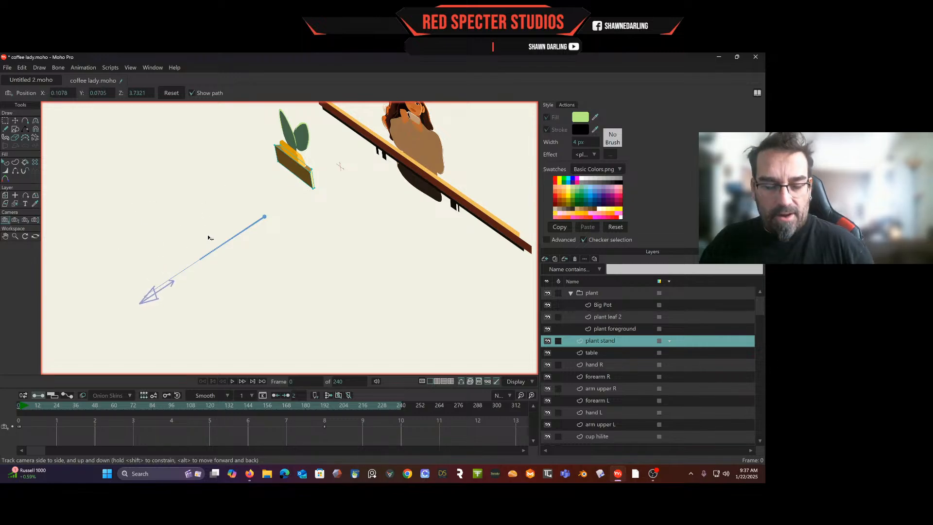
key("ctrl+z")
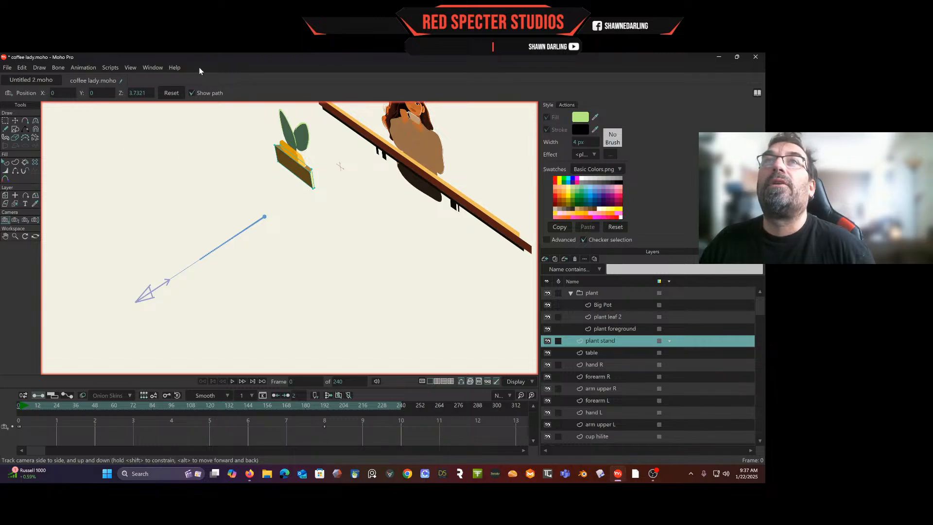
Reset the orbited workspace view with the Orbit Workspace tool.
left_click(147, 69)
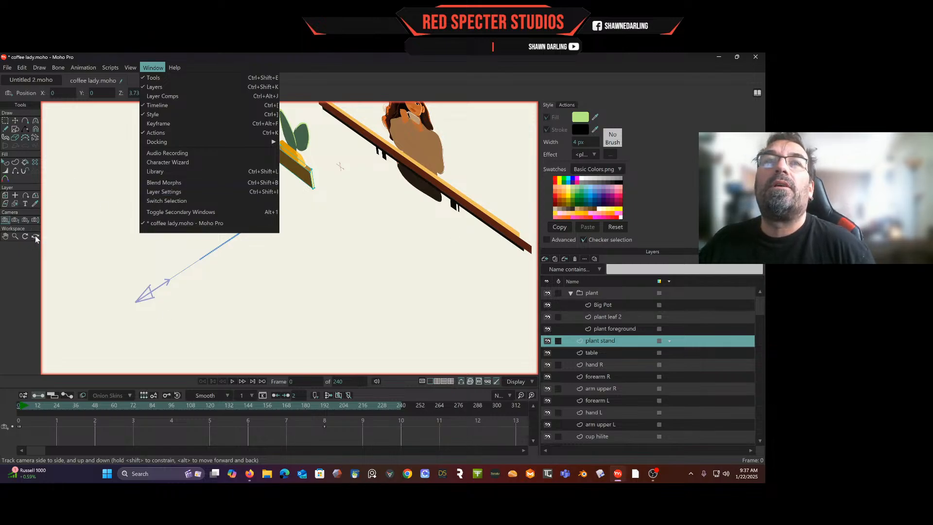
left_click(89, 53)
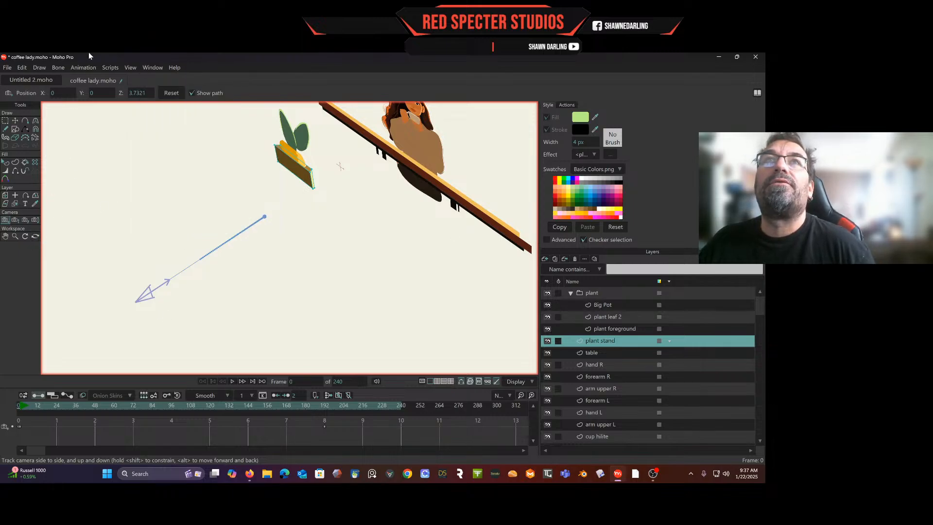
left_click(35, 236)
left_click(37, 92)
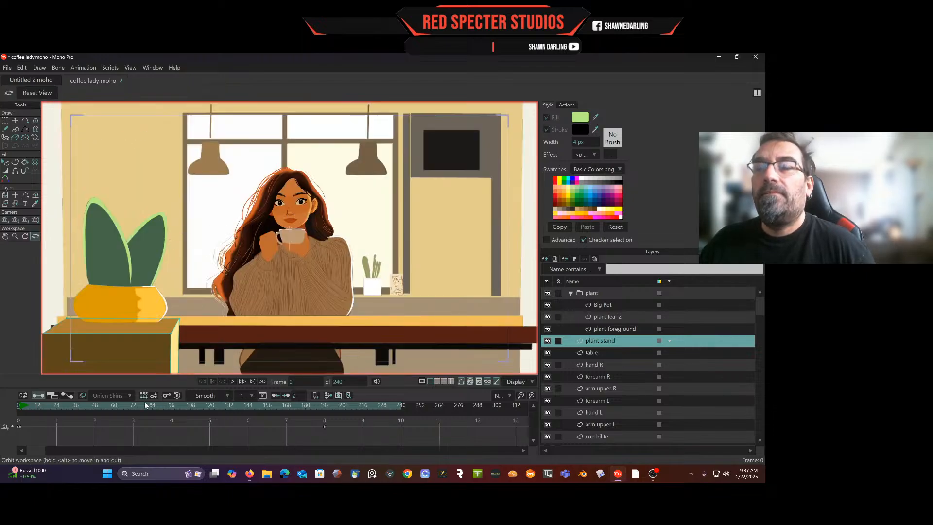
Return to the start of the timeline and play back the camera animation, then stop it.
left_click_drag(148, 405, 15, 404)
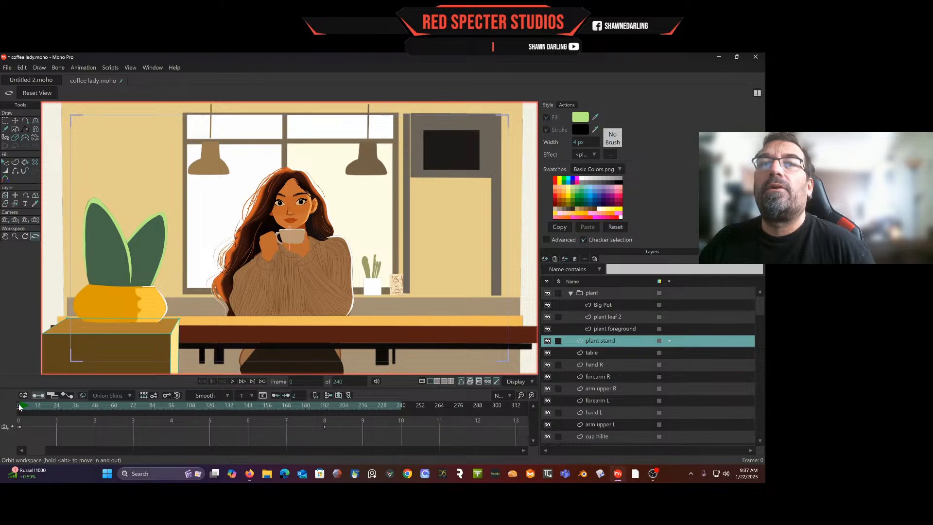
left_click(21, 409)
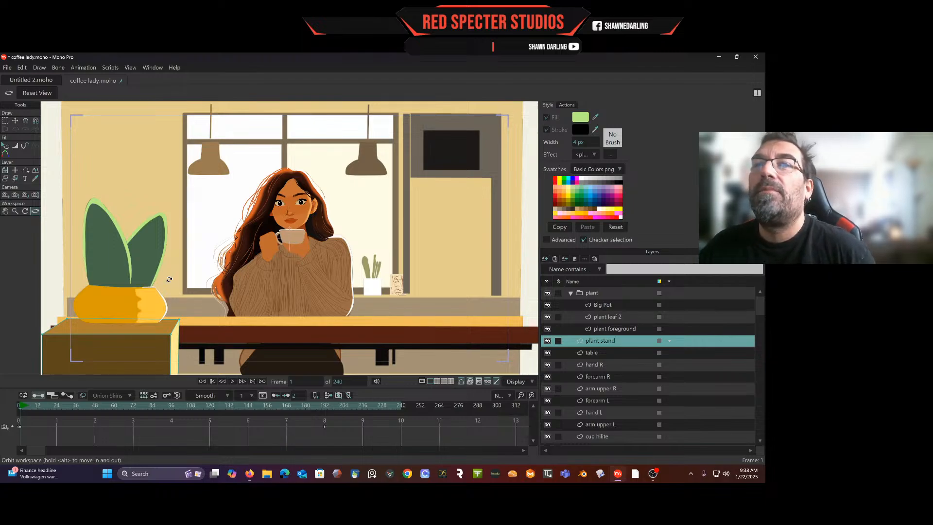
left_click(232, 382)
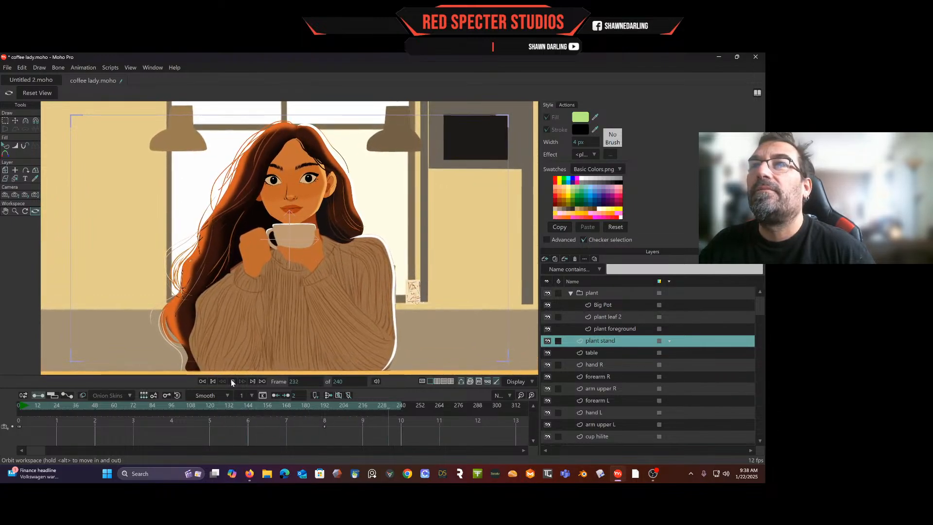
left_click(233, 382)
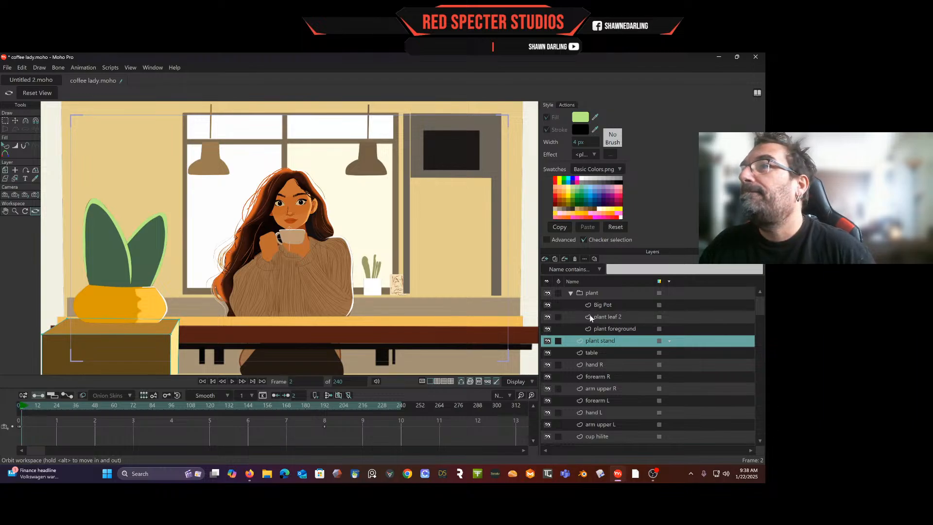
Collapse the plant group in the layer list.
left_click(570, 293)
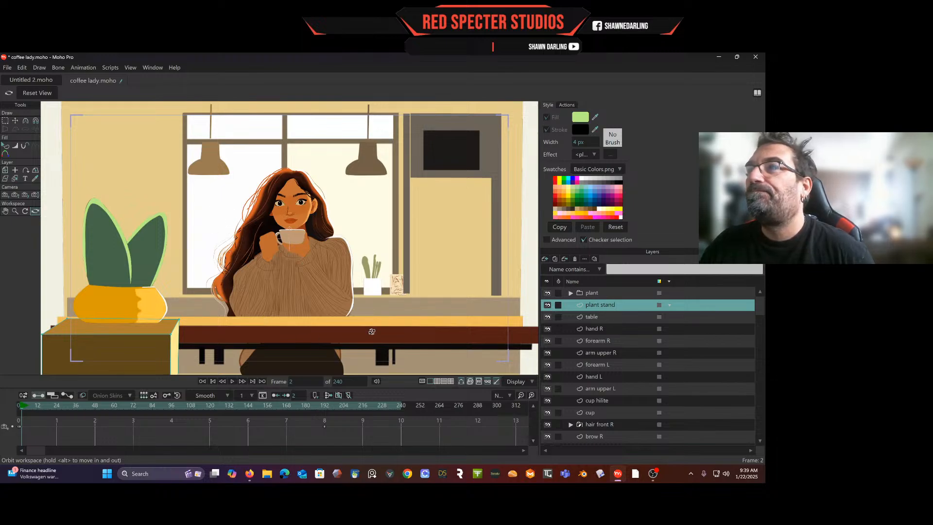
Try to group the woman's layers from hand R through hair back with Group With Selection.
left_click(594, 328)
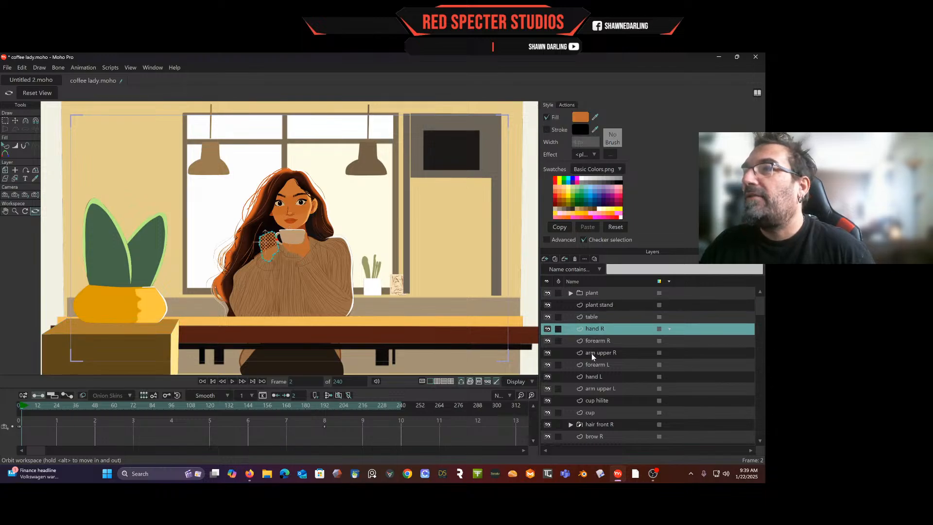
scroll(593, 346, "down", 1)
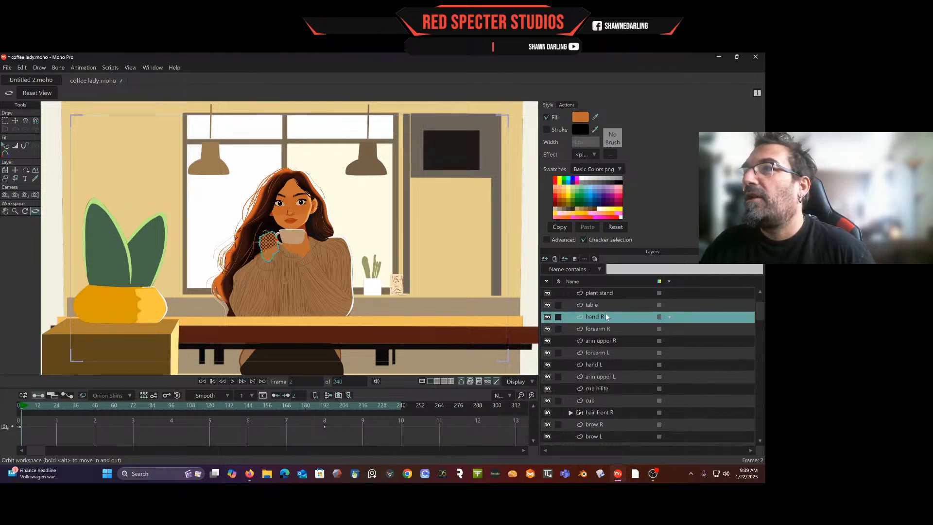
scroll(602, 352, "down", 3)
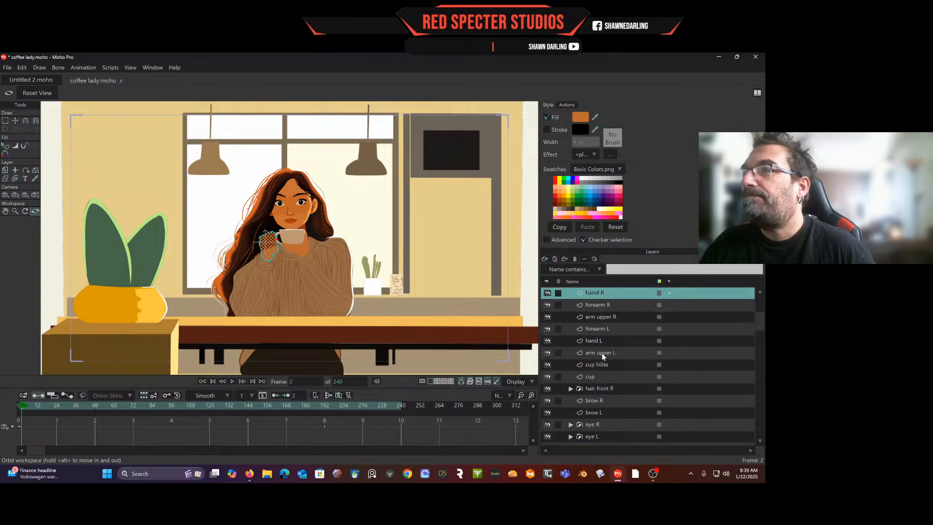
scroll(611, 379, "down", 5)
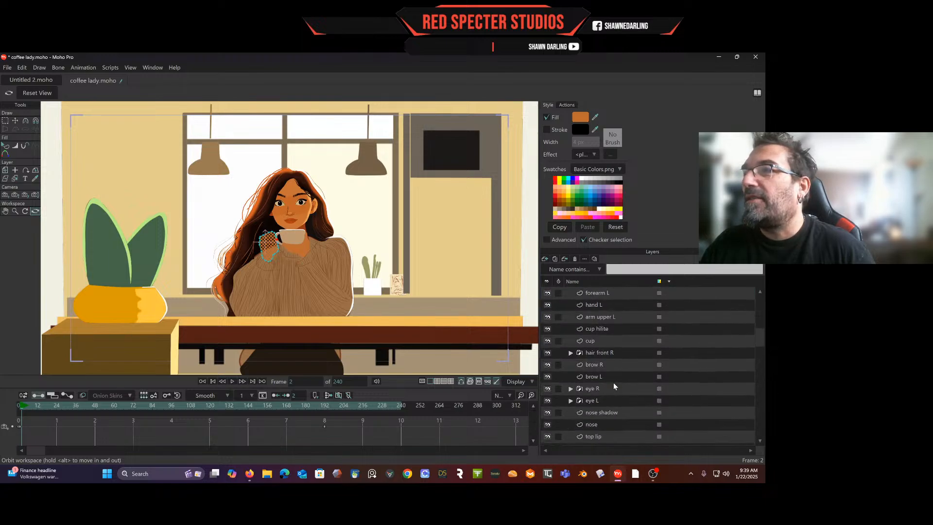
scroll(611, 358, "down", 11)
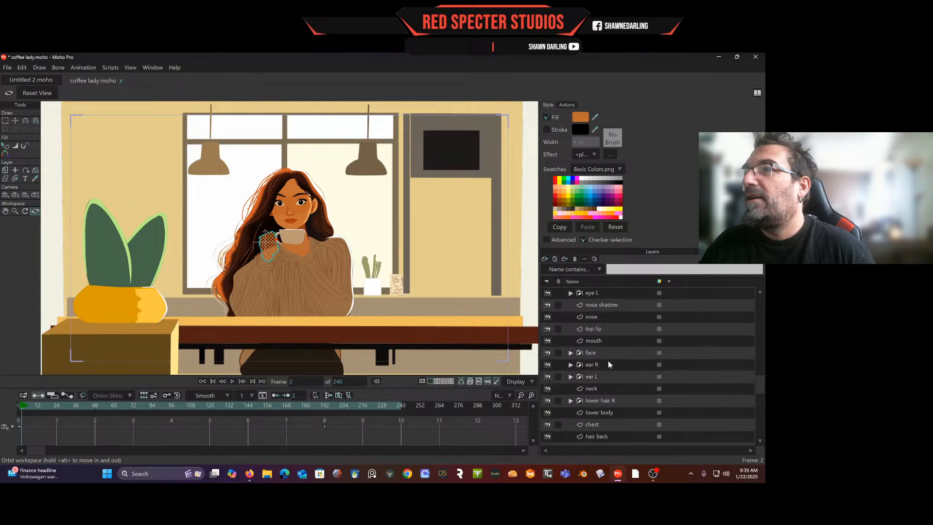
scroll(609, 364, "down", 3)
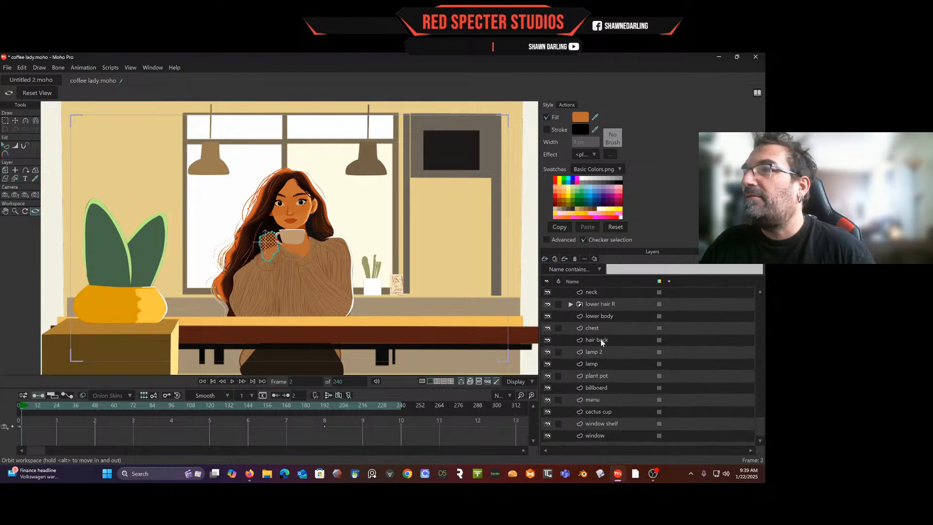
left_click(602, 341, "shift")
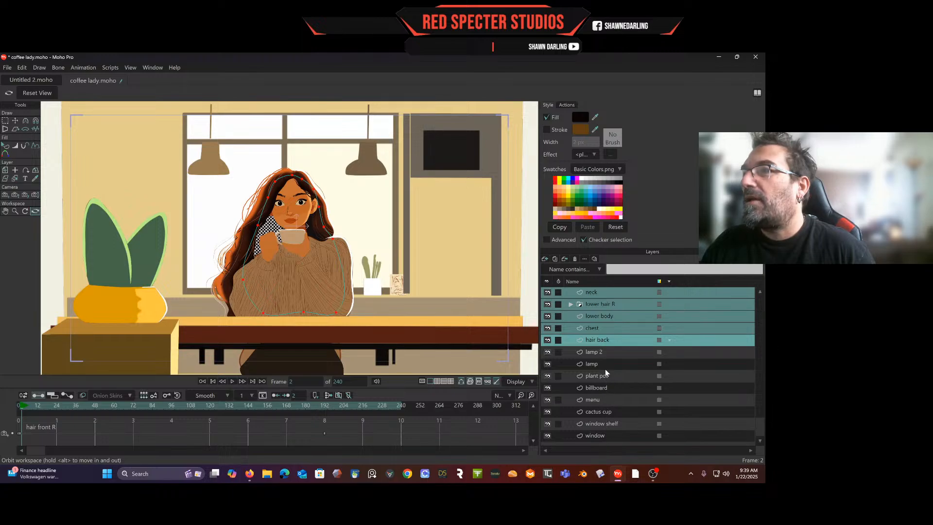
right_click(620, 314)
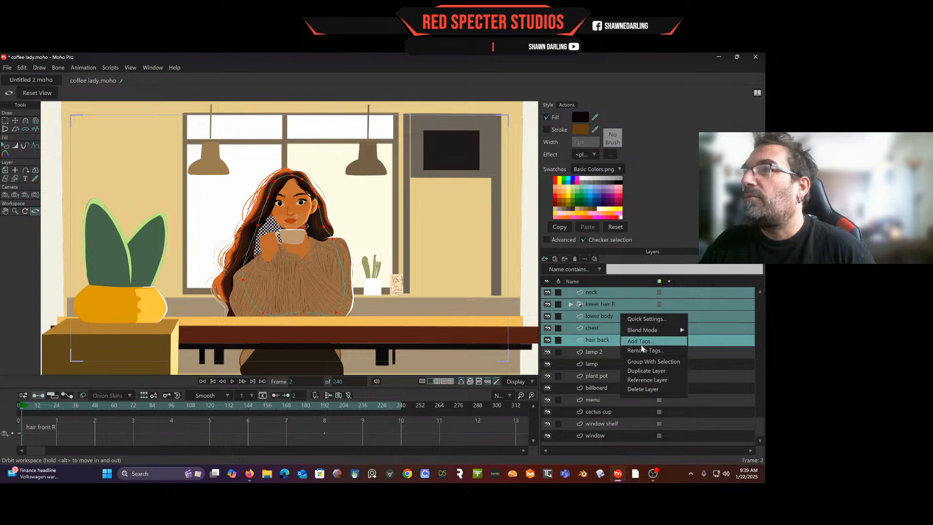
left_click(641, 365)
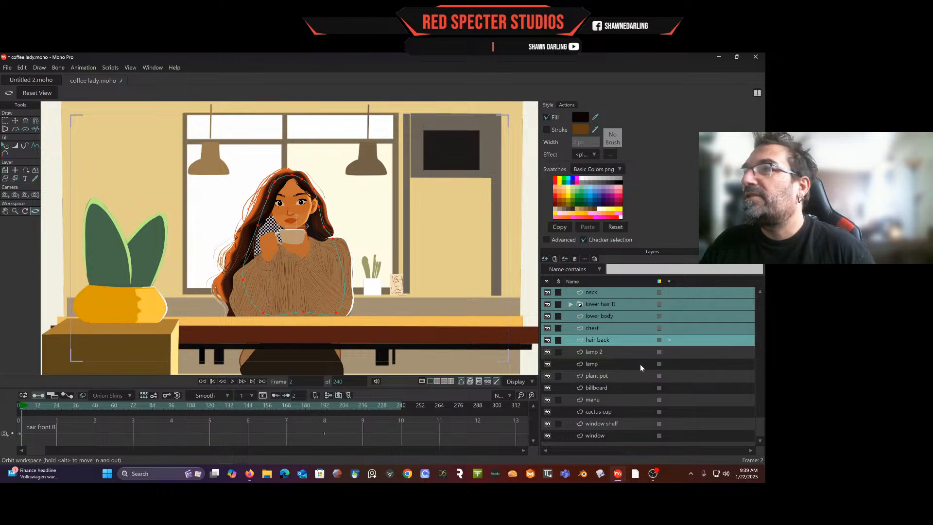
Check that the selection spans hand R to hair back and retry grouping those layers.
scroll(638, 366, "up", 4)
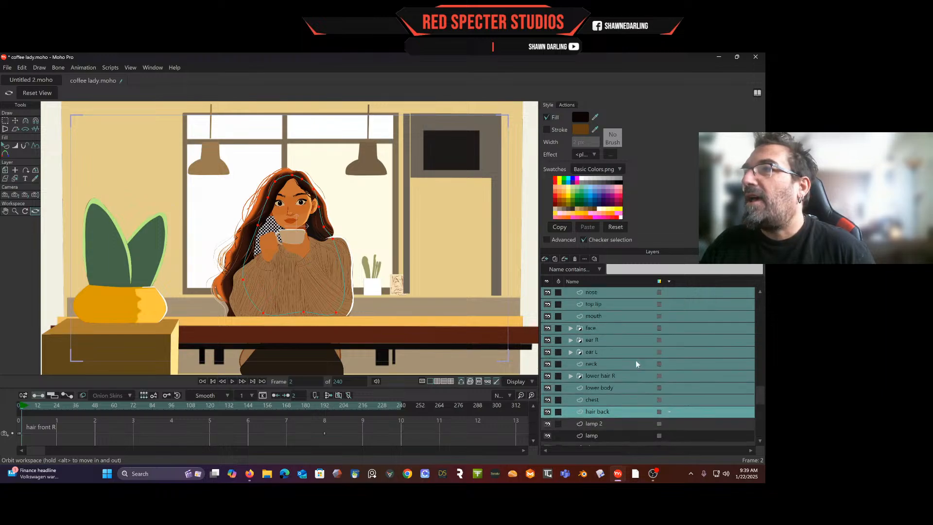
scroll(651, 349, "up", 4)
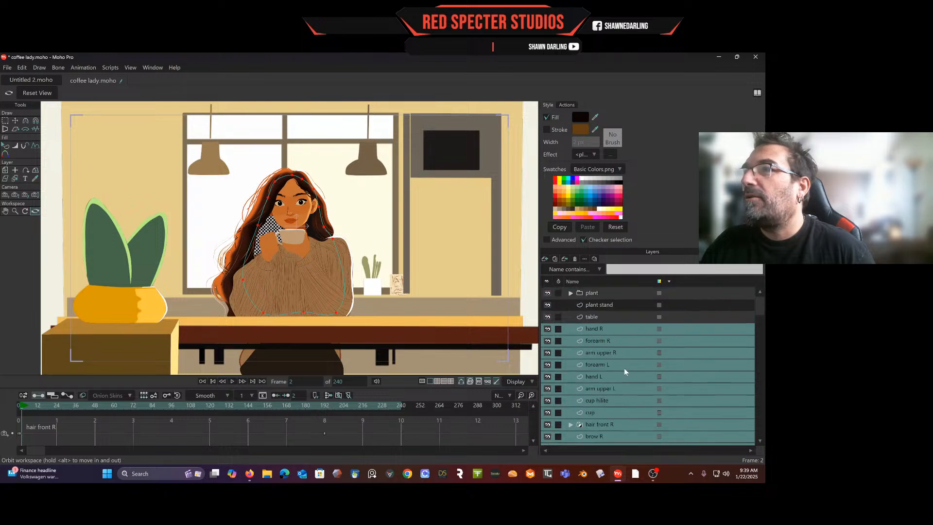
scroll(625, 369, "down", 3)
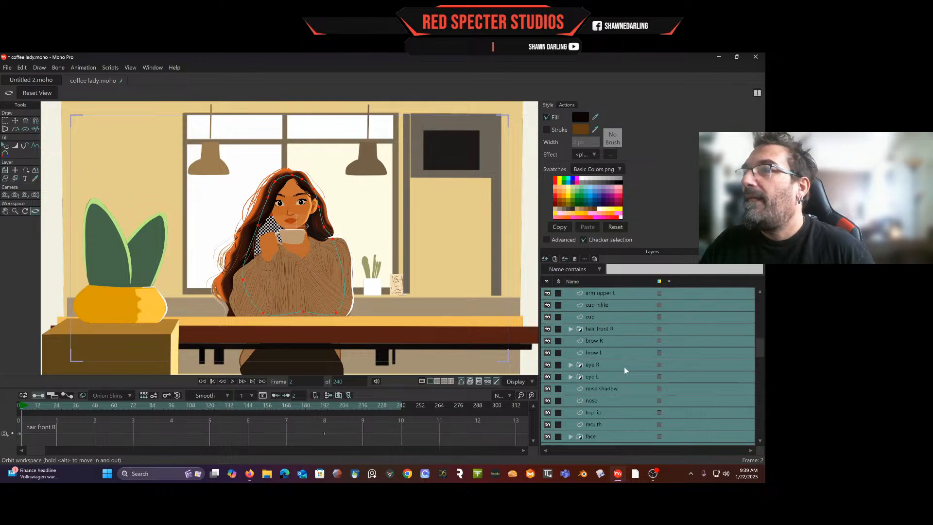
right_click(625, 369)
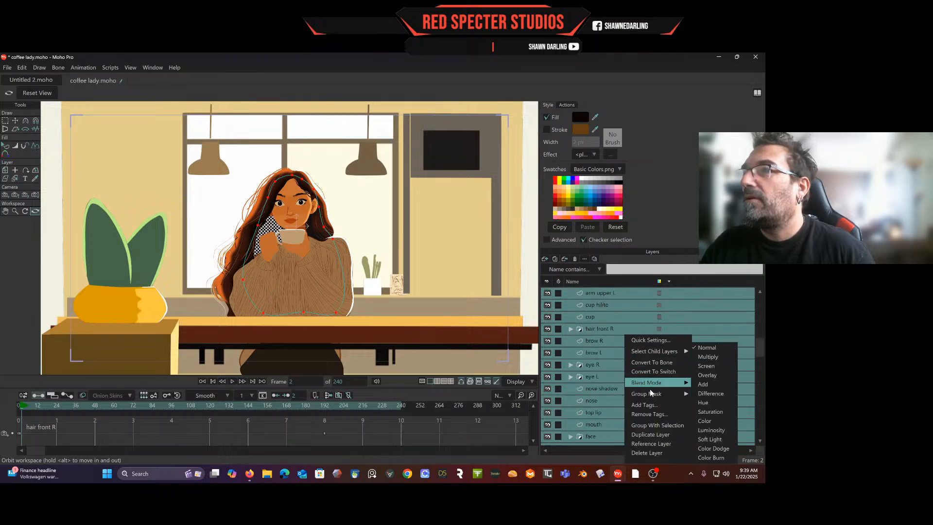
left_click(651, 426)
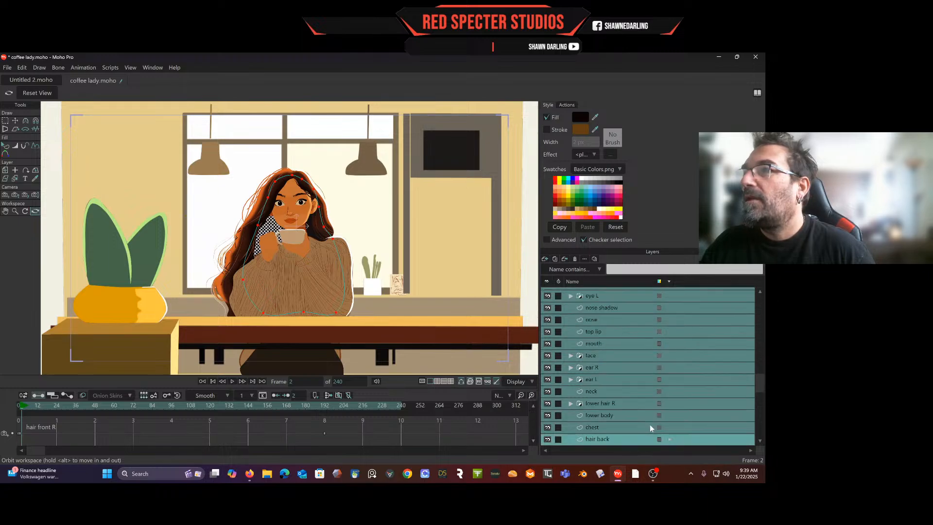
scroll(658, 364, "up", 5)
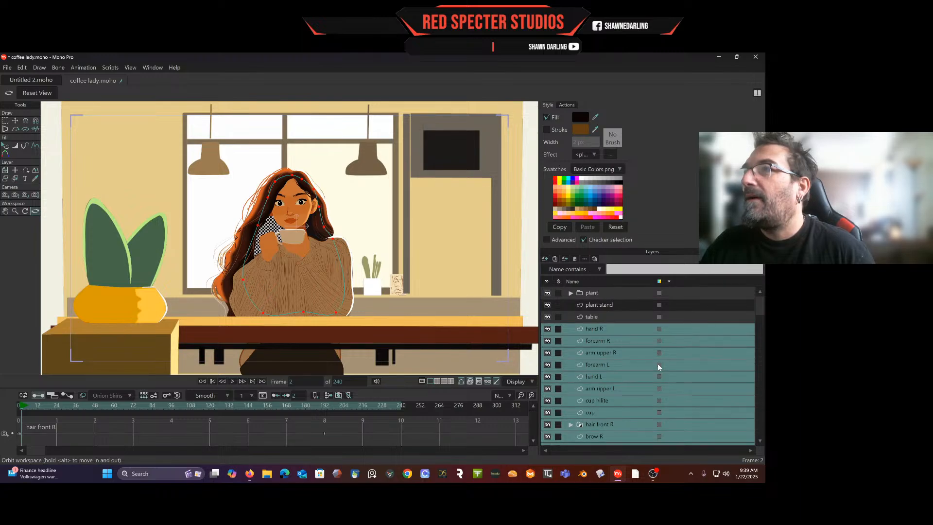
scroll(634, 338, "down", 5)
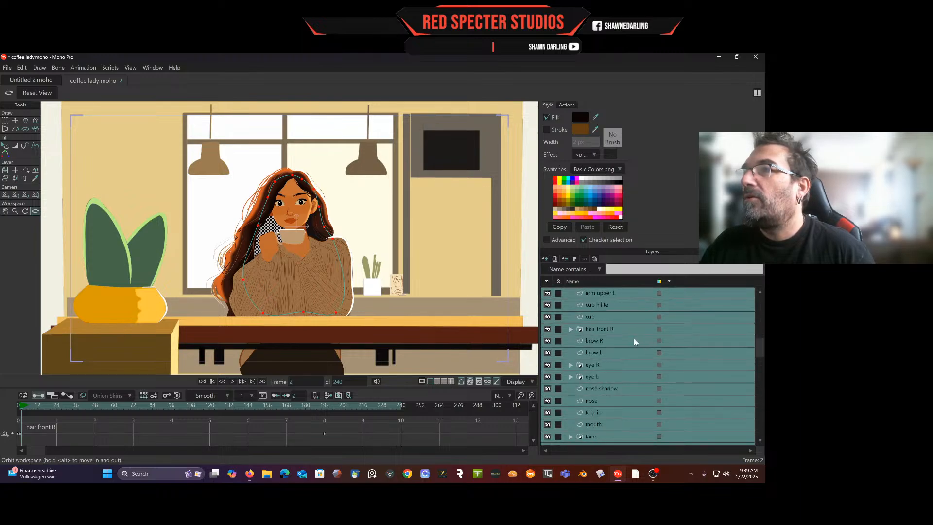
scroll(634, 342, "down", 1)
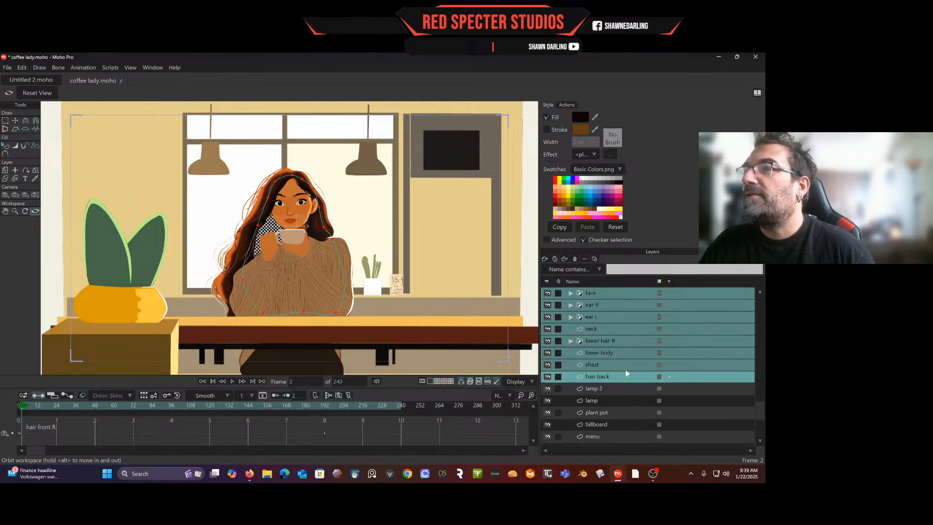
scroll(637, 402, "up", 2)
scroll(636, 402, "up", 5)
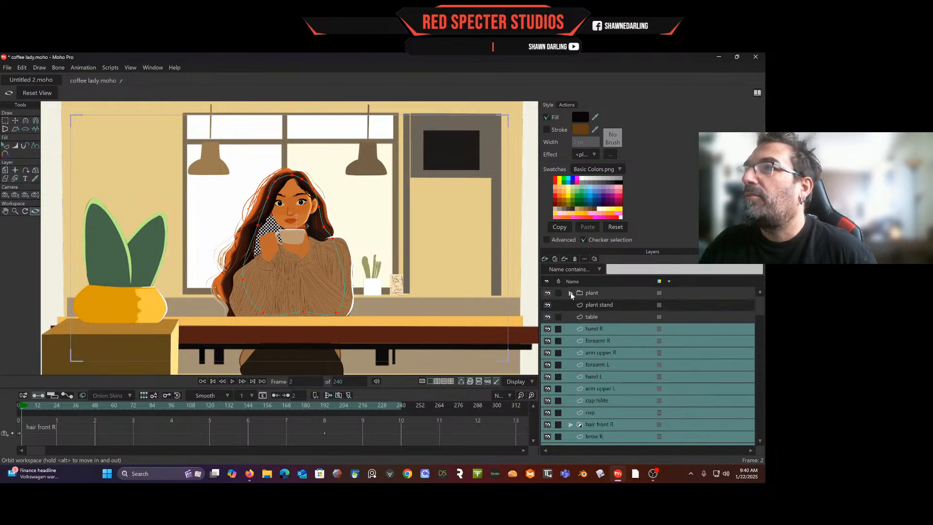
Try to group only the hand R, forearm R, arm upper R and forearm L layers.
left_click(605, 328)
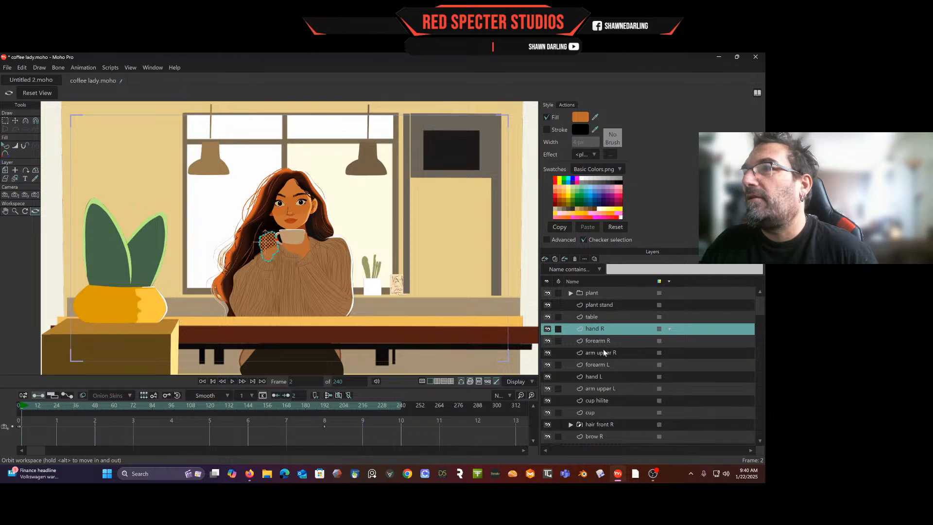
left_click(603, 363, "shift")
right_click(607, 330)
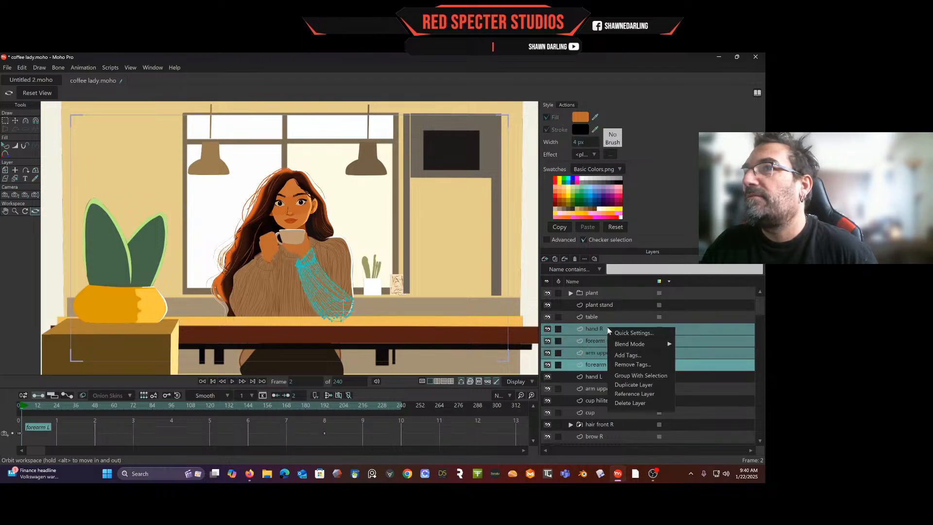
left_click(621, 375)
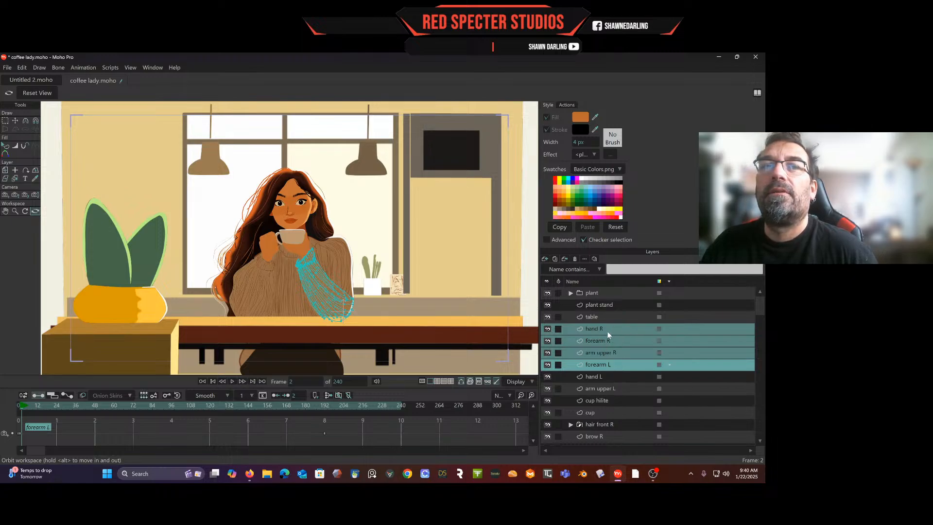
Go to frame 0 and group all of the woman's layers from hand R through hair back.
left_click(19, 410)
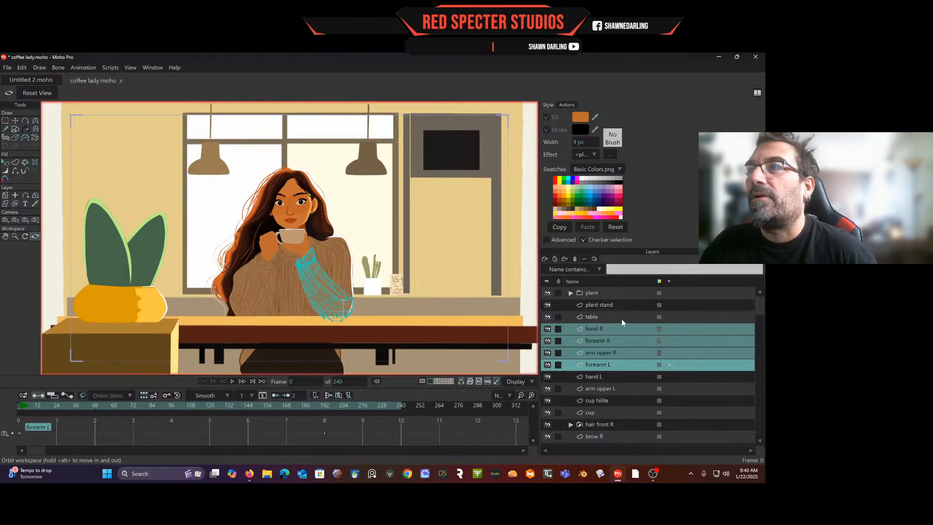
left_click(611, 329)
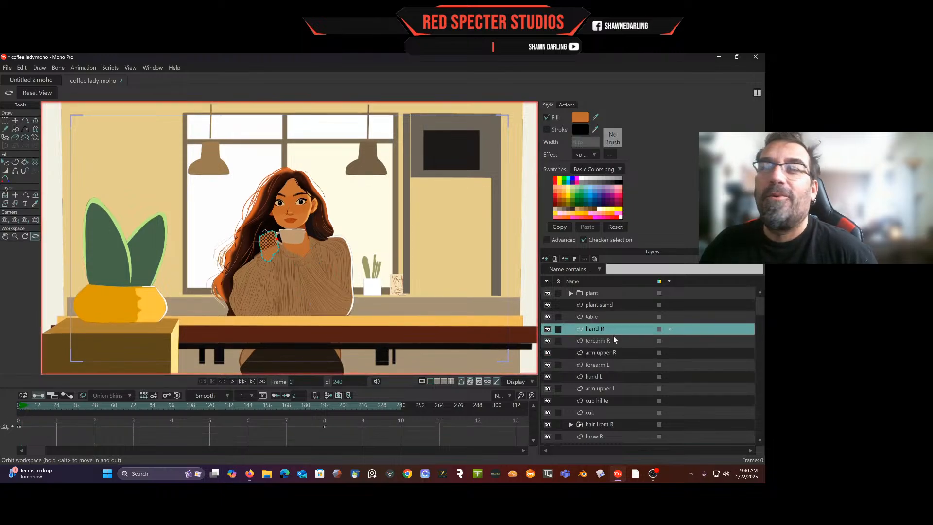
scroll(613, 336, "down", 10)
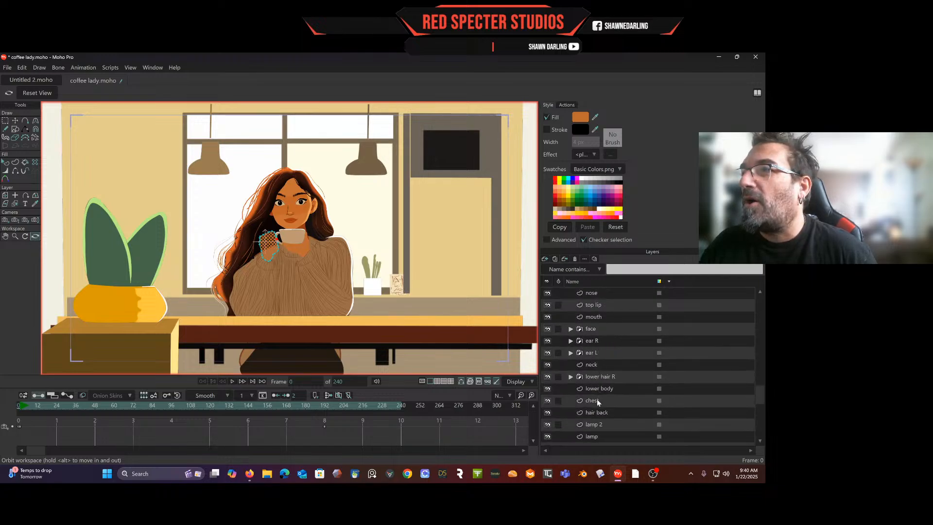
scroll(595, 408, "down", 1)
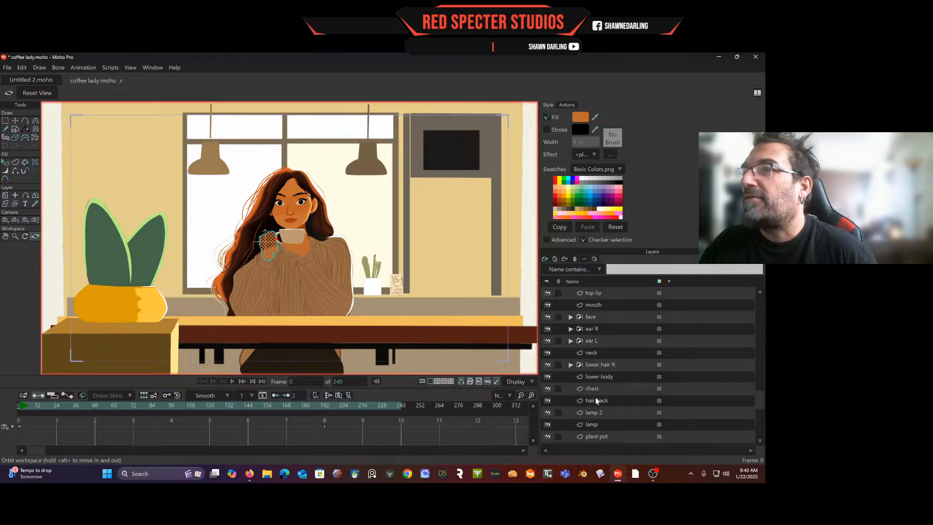
left_click(596, 398, "shift")
right_click(599, 325)
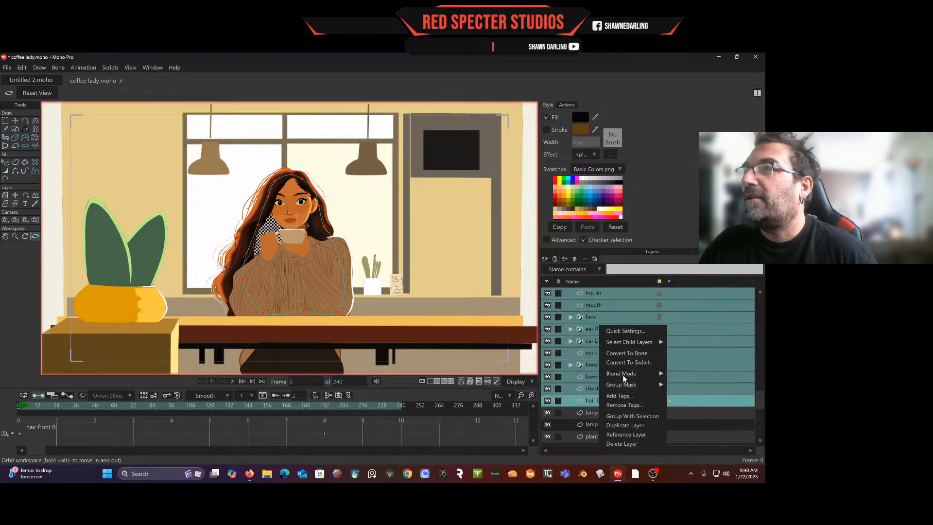
left_click(631, 415)
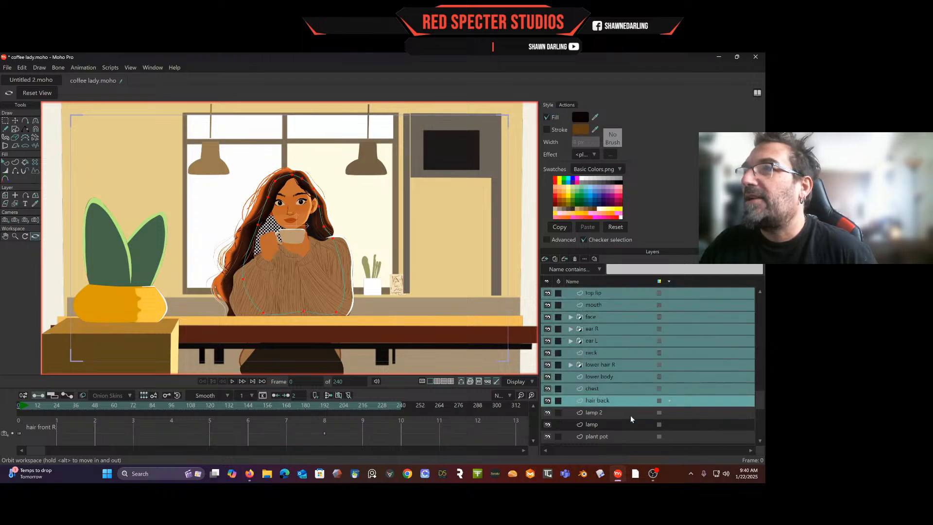
scroll(658, 328, "up", 3)
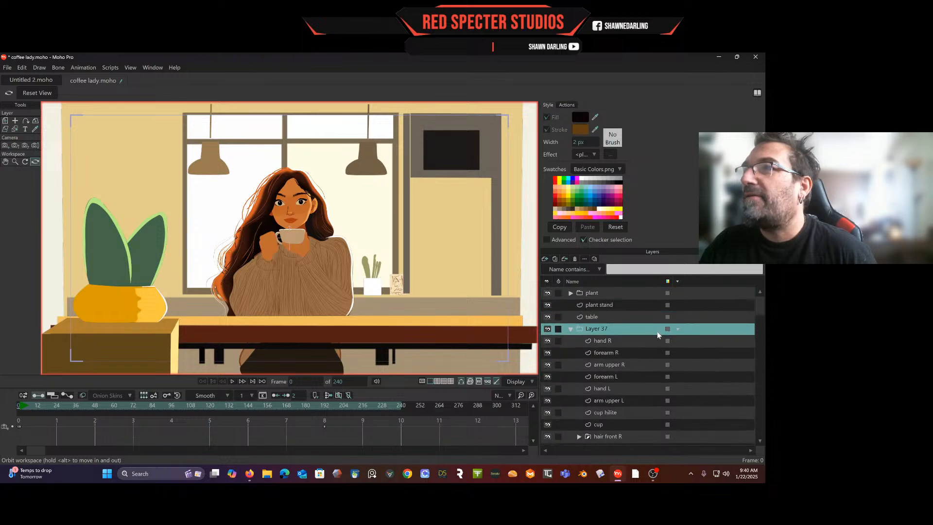
Rename the new group of body layers to "woman" and collapse it.
double_click(601, 330)
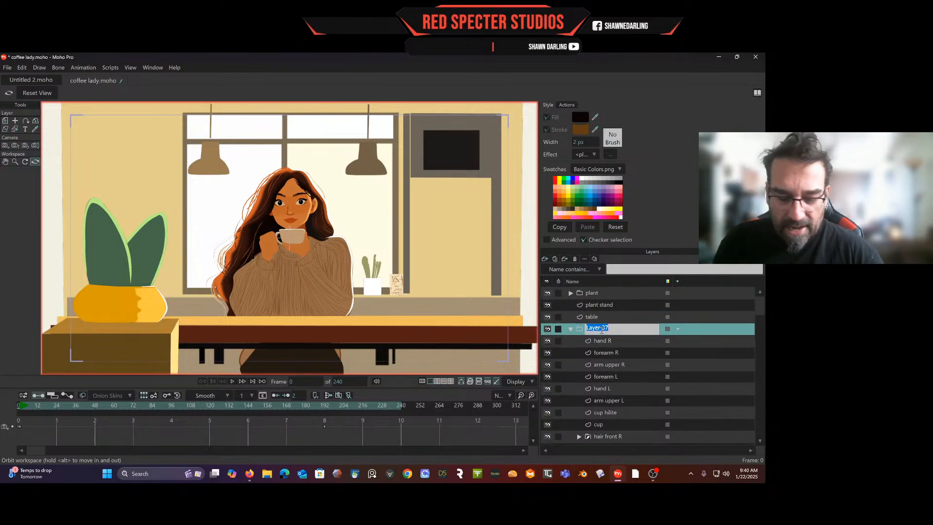
type("woman")
key("Return")
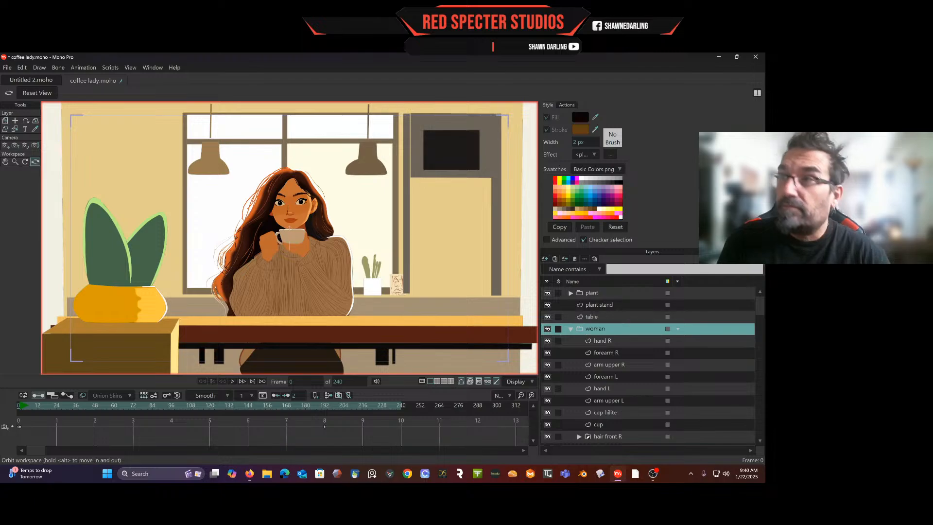
left_click(571, 329)
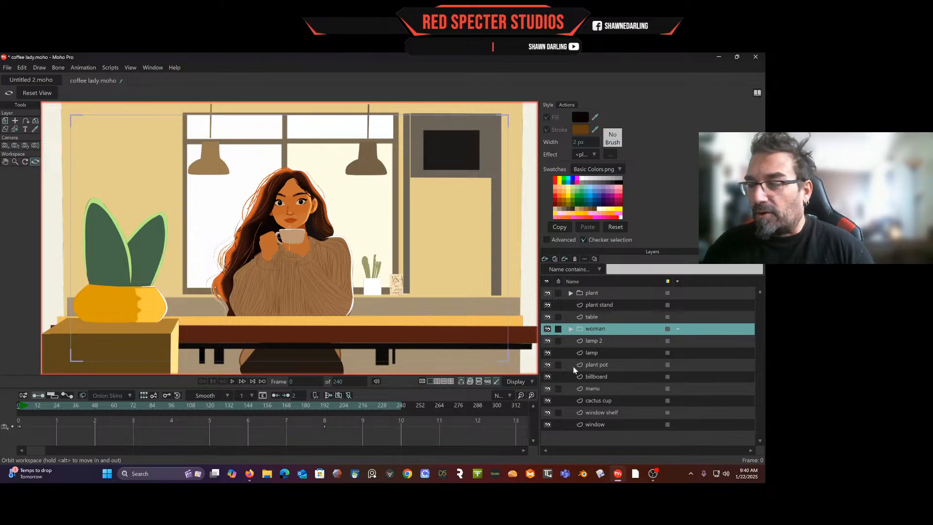
Convert the woman group to a bone layer and activate the Add Bone tool.
right_click(614, 328)
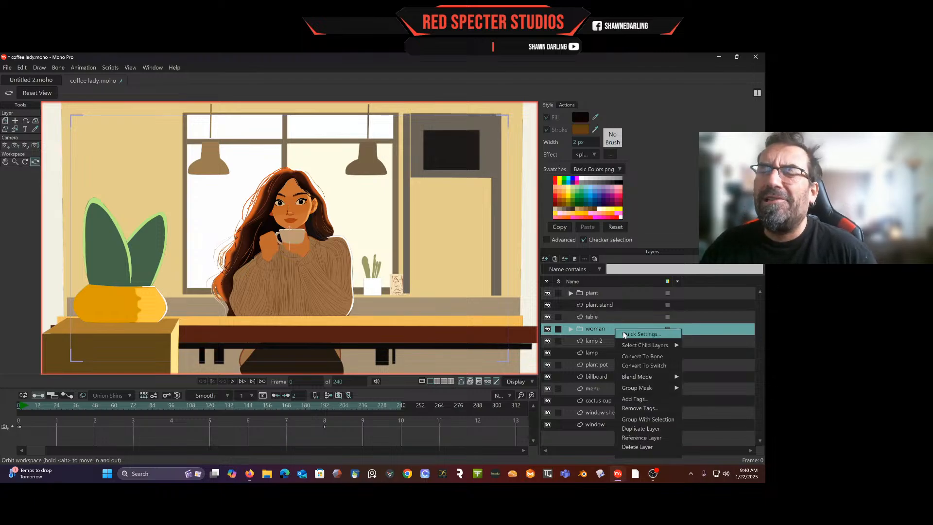
left_click(639, 357)
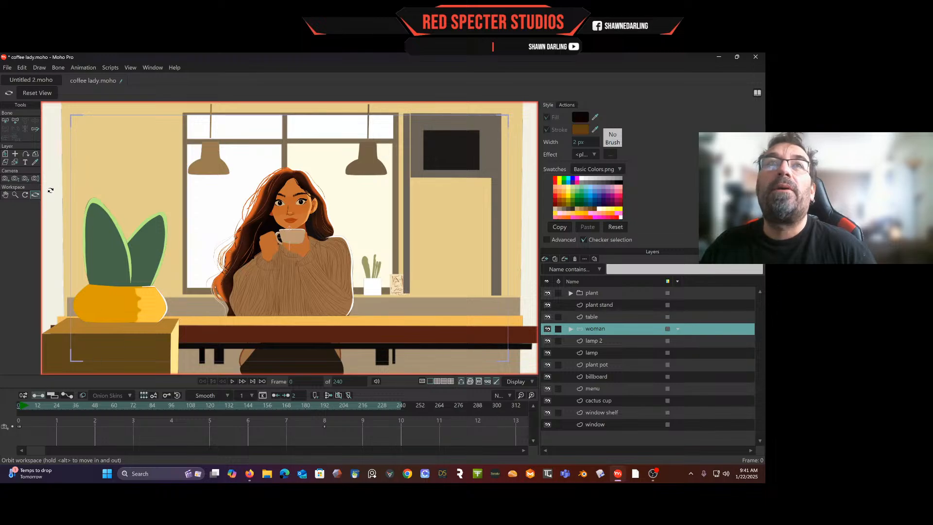
left_click(15, 121)
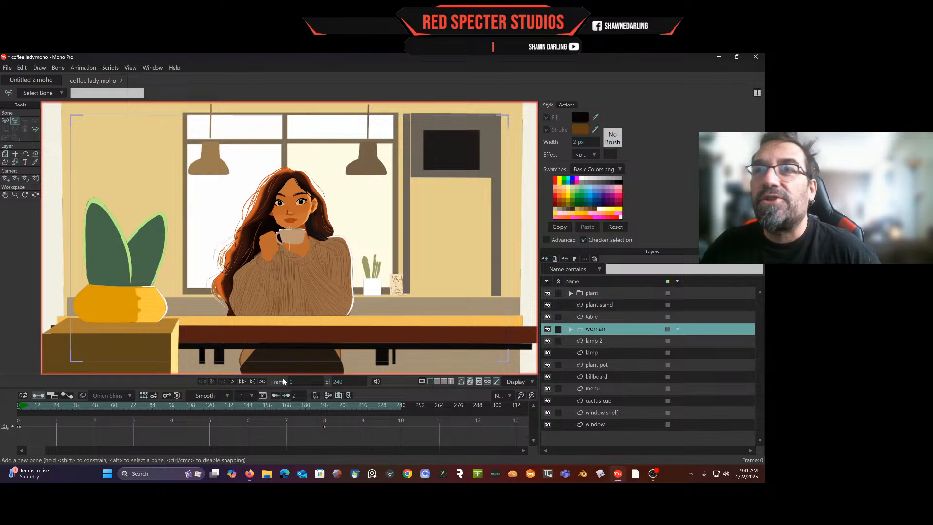
Draw a vertical chain of bones from the woman's hips at the table edge up through her torso and neck to the top of her head.
left_click(290, 345)
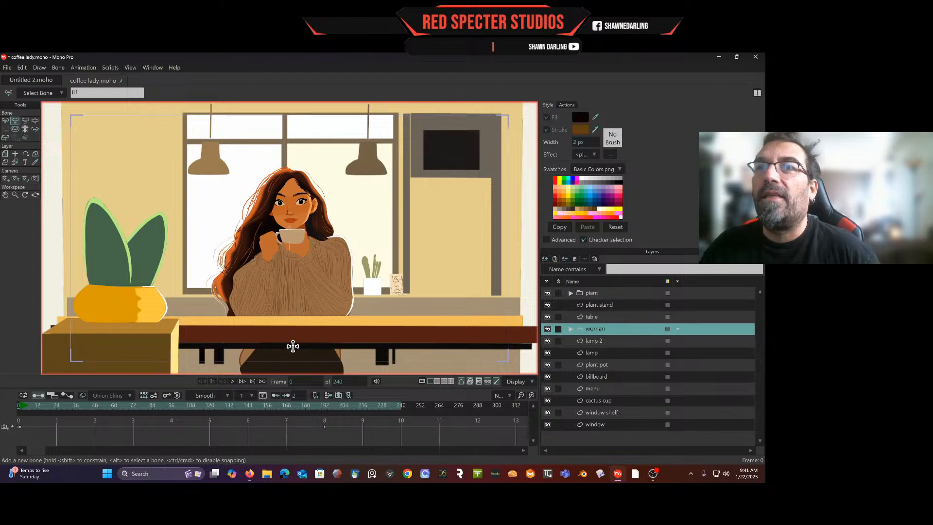
key("ctrl+z")
left_click_drag(289, 346, 290, 174)
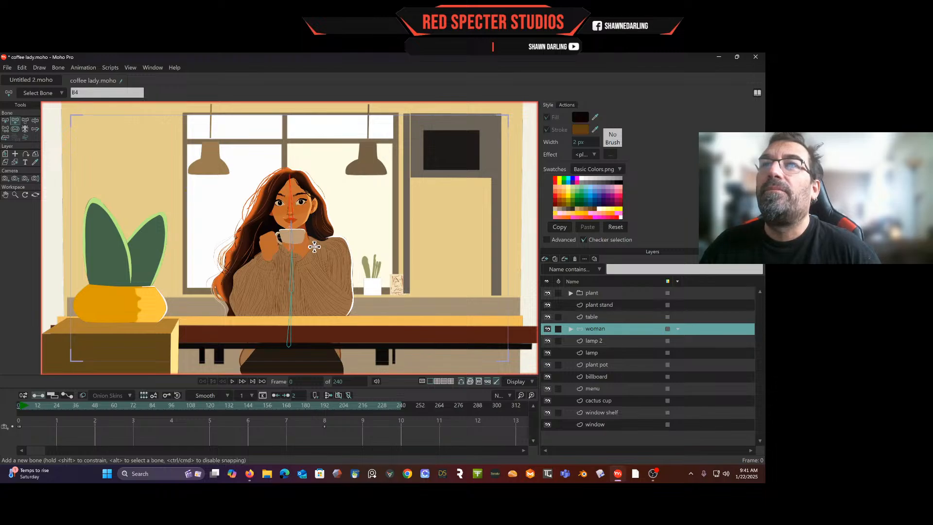
From the torso bone, add a bone chain for the woman's left shoulder, upper arm, forearm and hand.
left_click(285, 253, "alt")
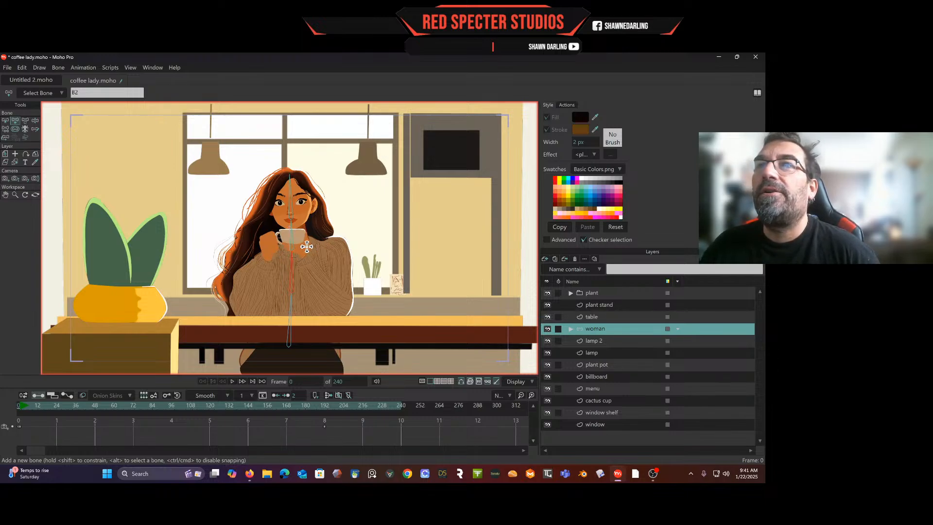
left_click_drag(300, 250, 333, 249)
left_click_drag(333, 249, 301, 246)
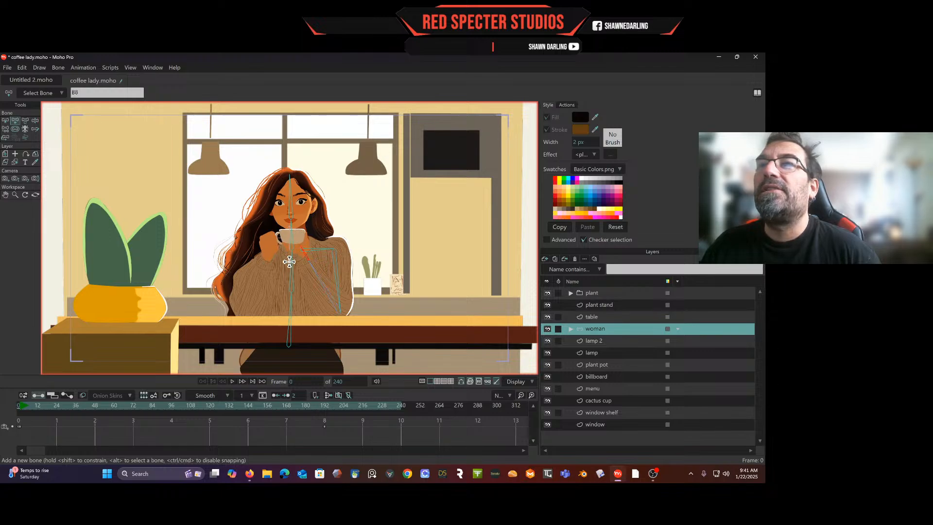
Reselect the torso bone and add a matching bone chain for the woman's right shoulder, upper arm, forearm and hand.
key("Up")
key("Up")
key("Up")
key("Up")
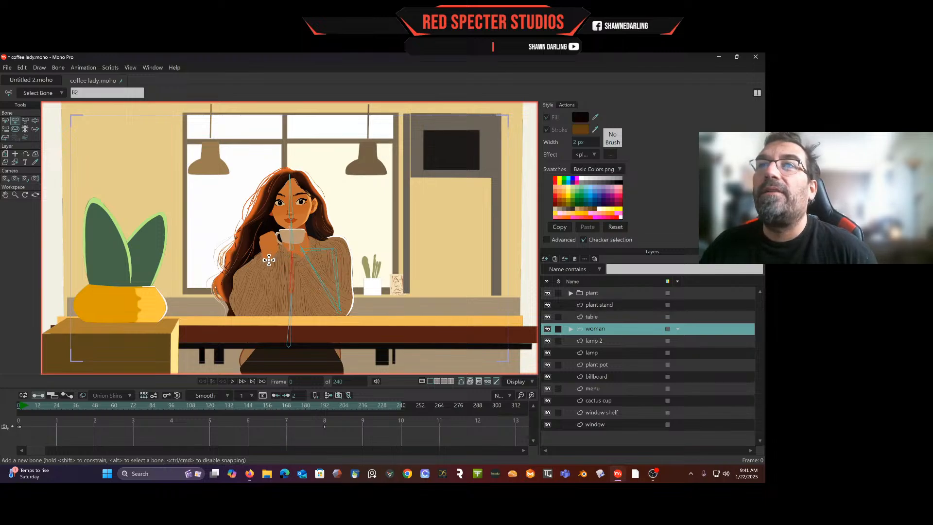
left_click_drag(281, 251, 245, 324)
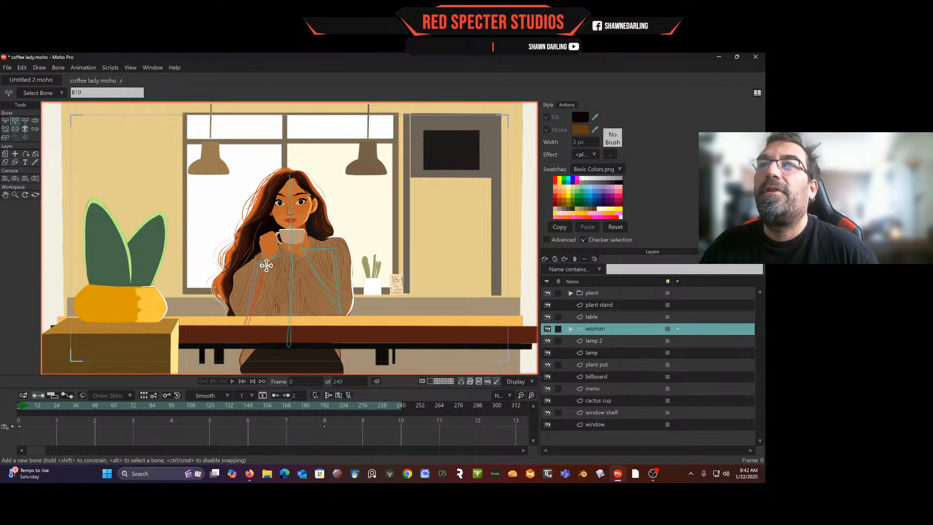
left_click_drag(267, 265, 280, 244)
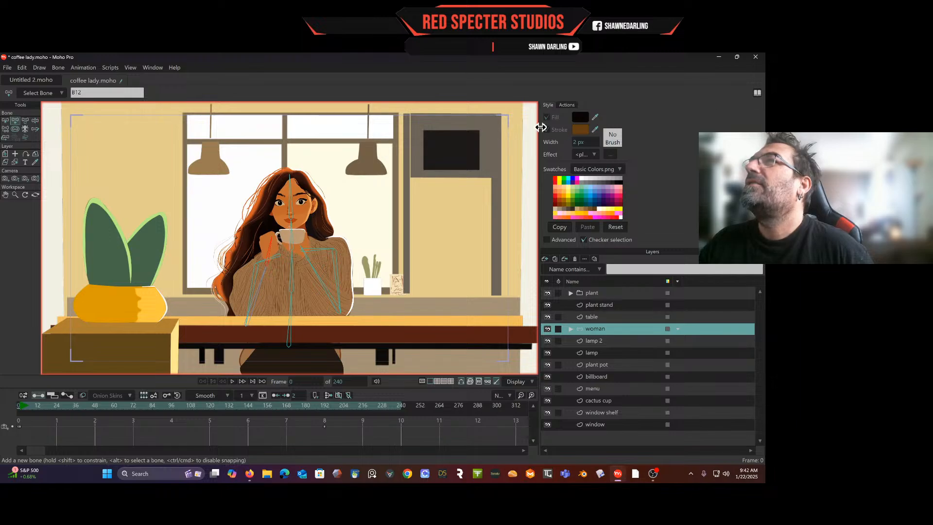
Widen the canvas area slightly by narrowing the Style and Layers area.
left_click_drag(549, 129, 571, 127)
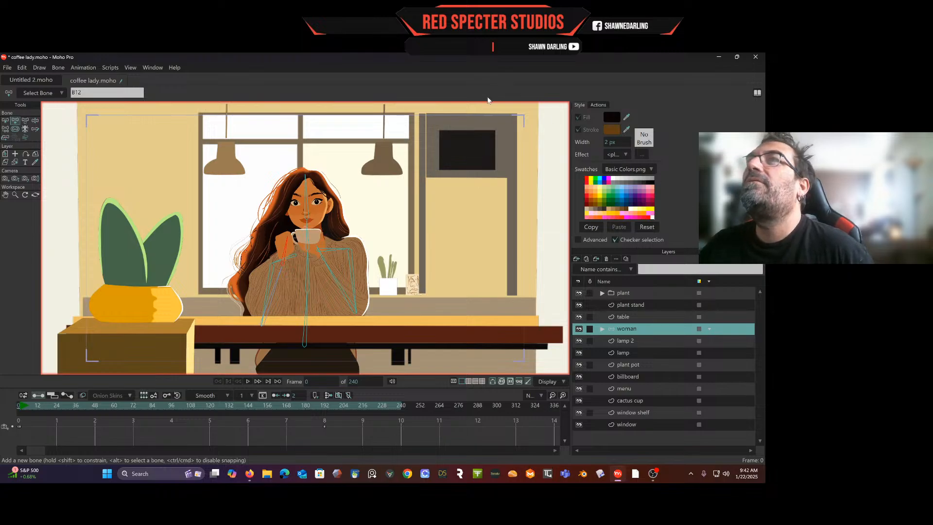
left_click(154, 68)
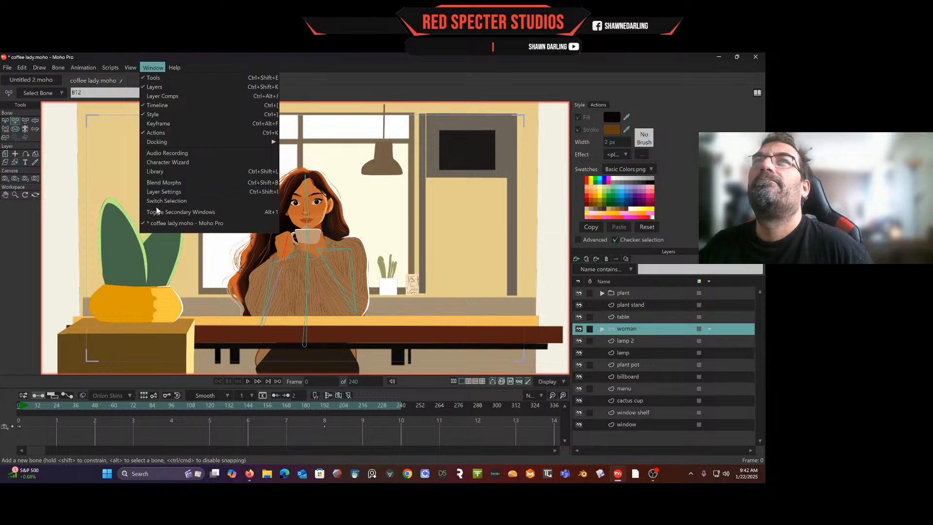
mouse_move(134, 72)
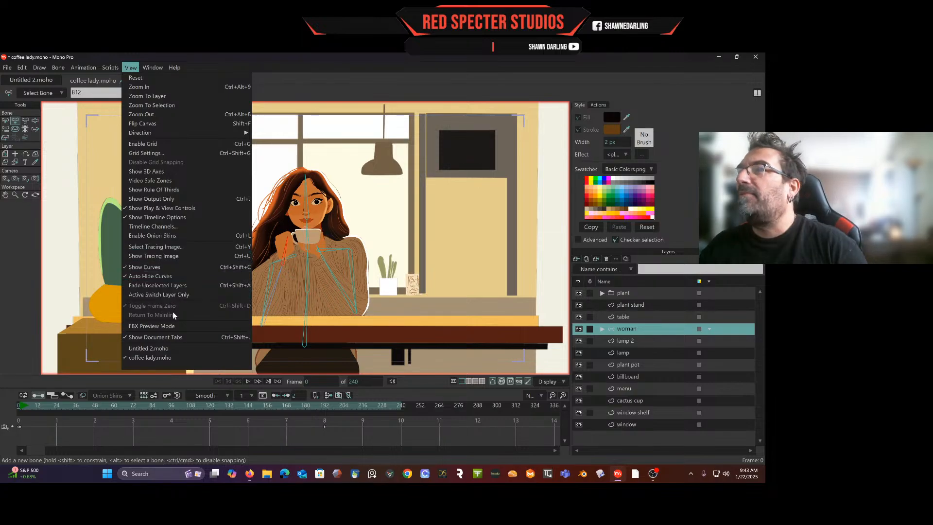
left_click(567, 67)
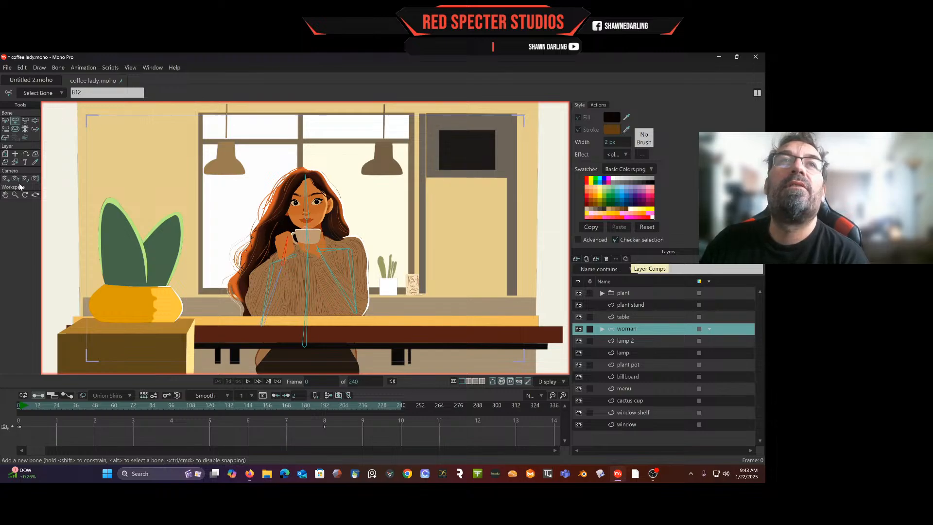
Activate the Track Camera tool without resetting it.
key("4")
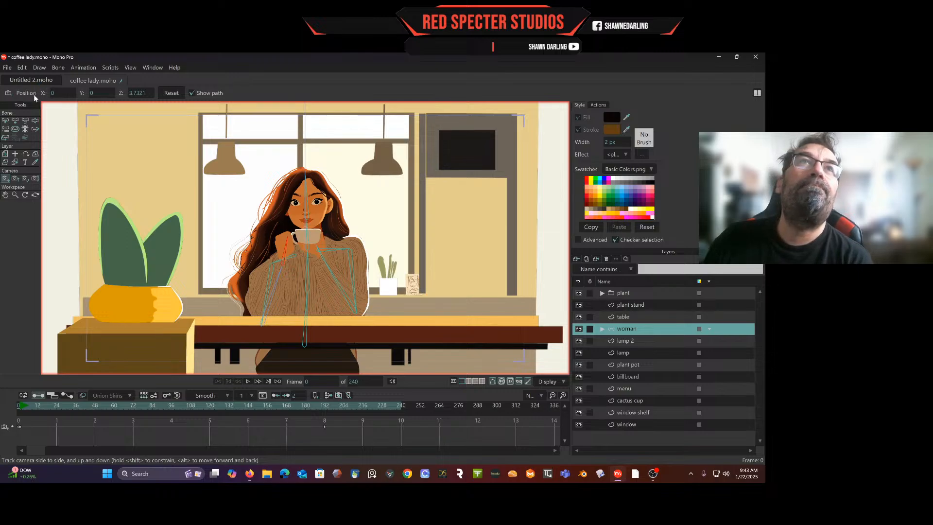
right_click(11, 95)
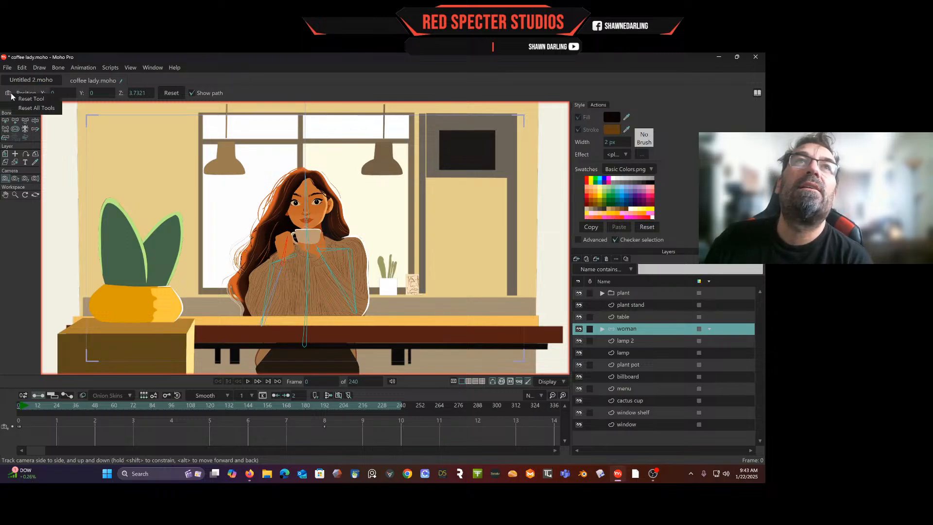
left_click(13, 229)
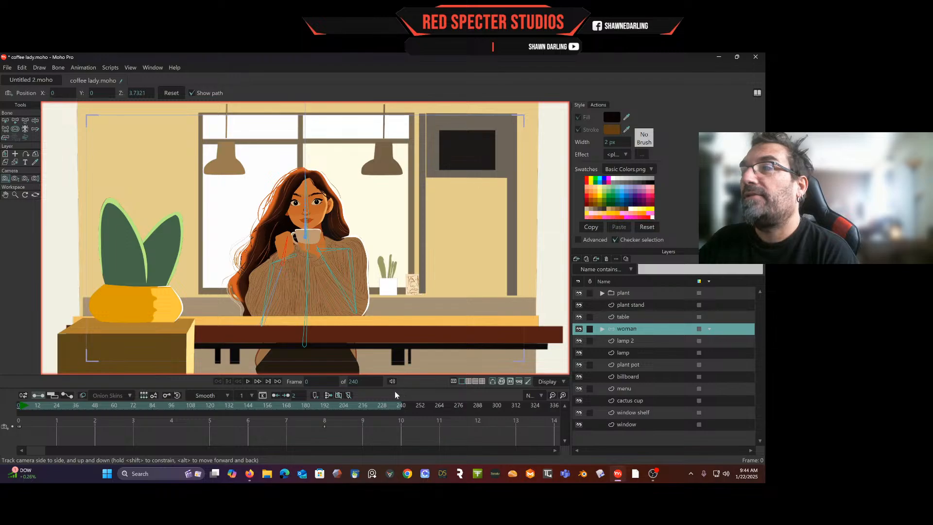
left_click(552, 382)
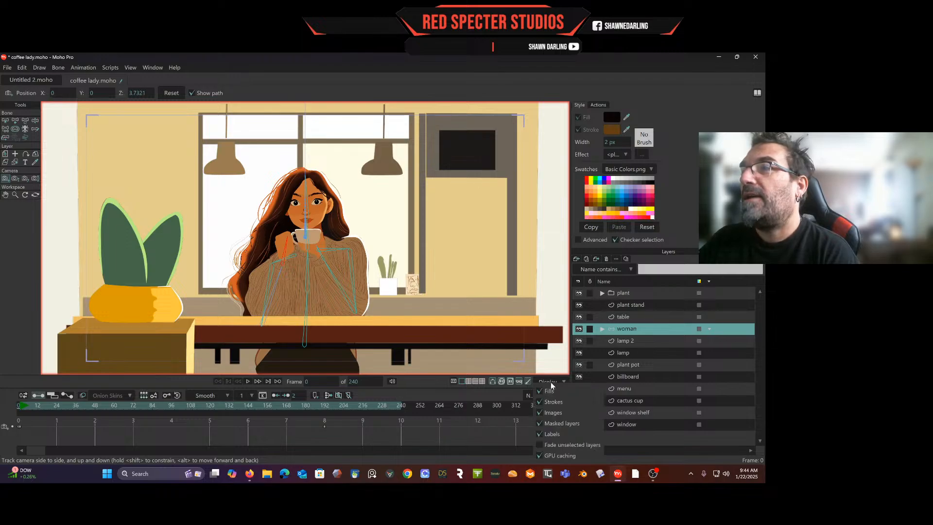
left_click(456, 397)
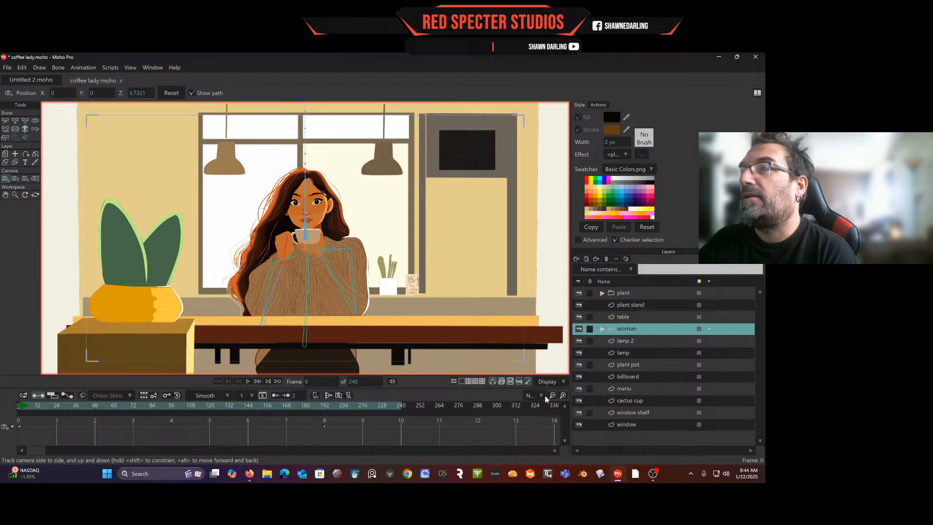
left_click(542, 397)
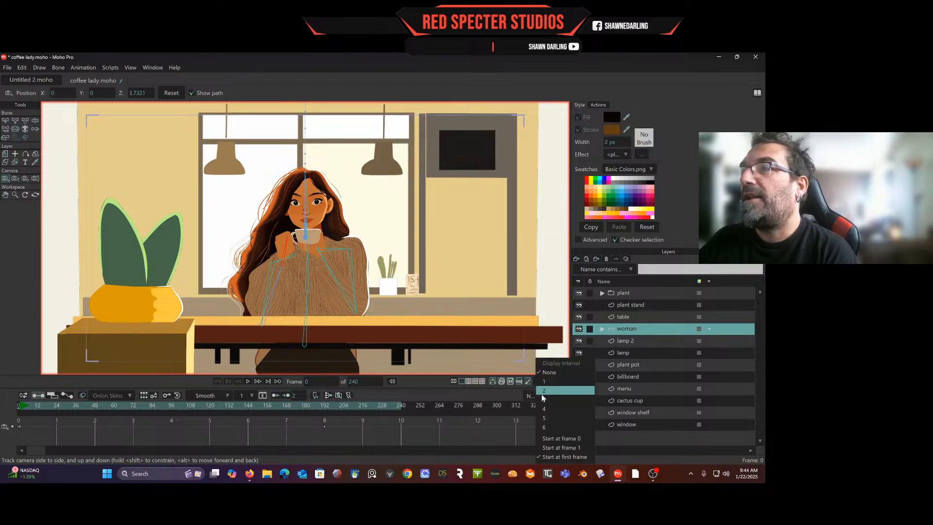
left_click(478, 395)
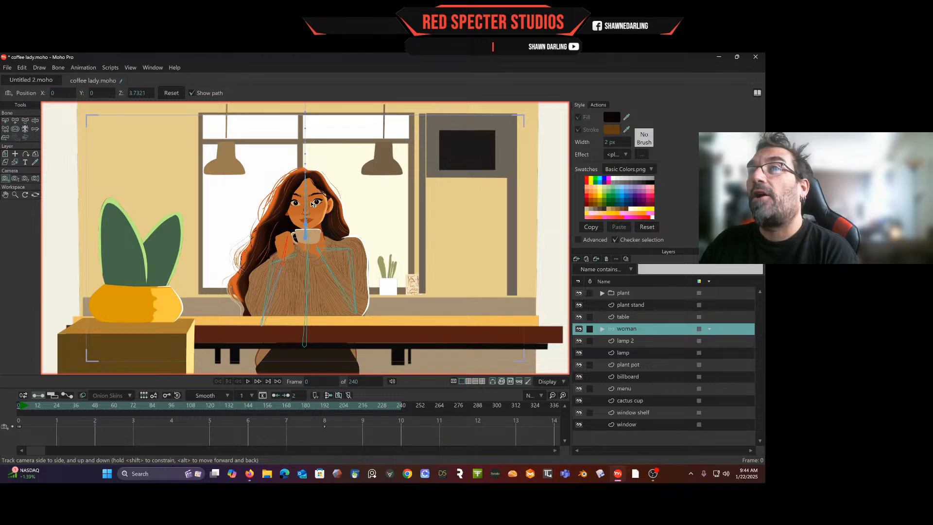
Expand the woman bone layer to reveal its body-part layers and make it the selected layer.
left_click(633, 343)
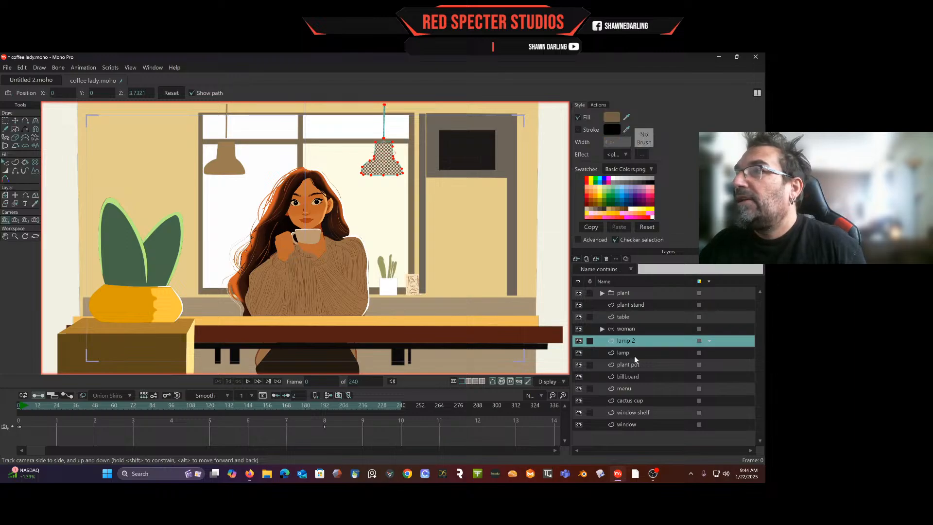
left_click(634, 354, "ctrl")
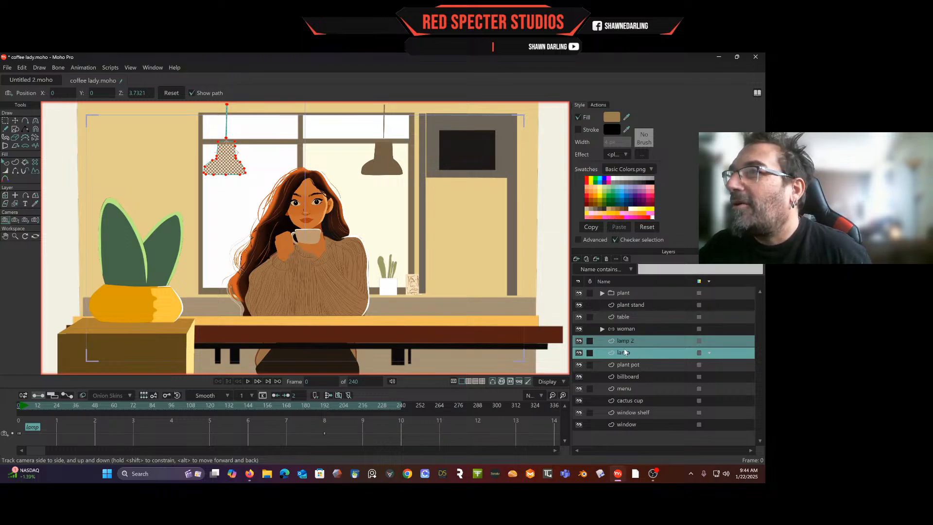
left_click(603, 329)
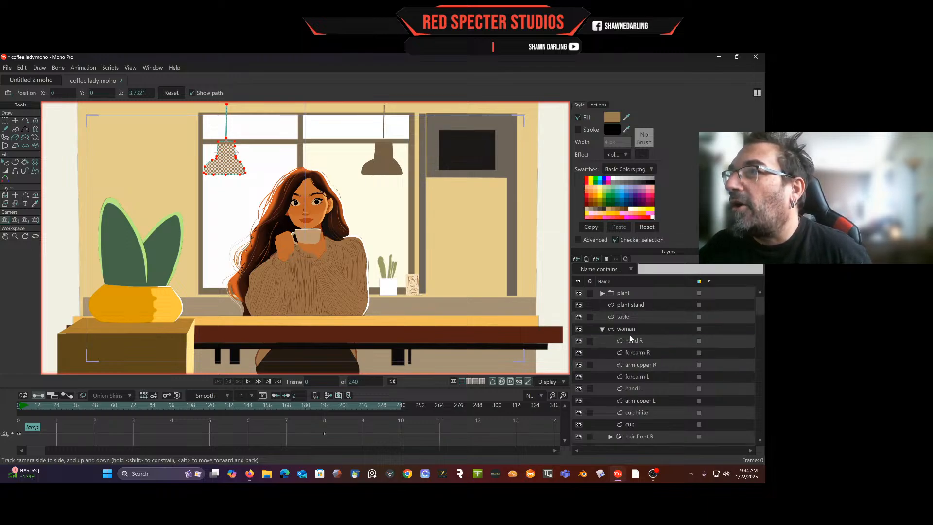
left_click(630, 331)
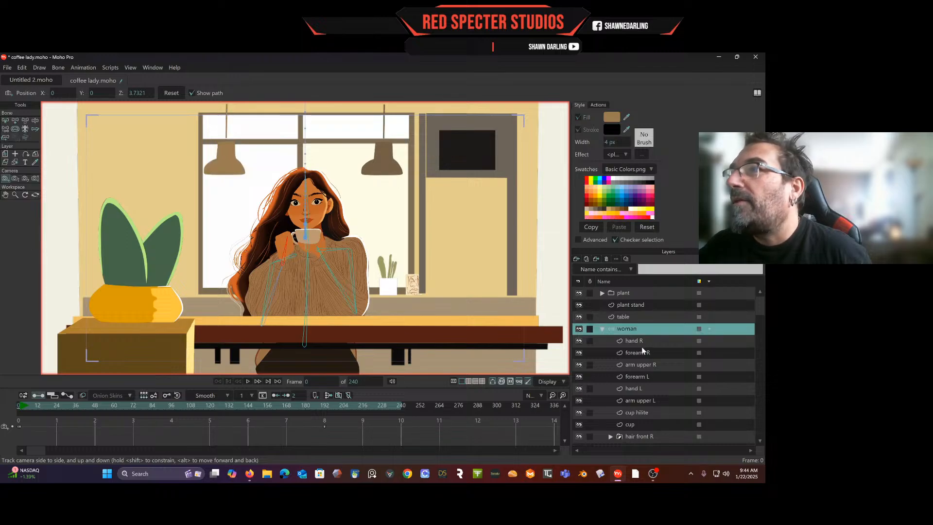
scroll(641, 346, "down", 1)
scroll(641, 346, "down", 1)
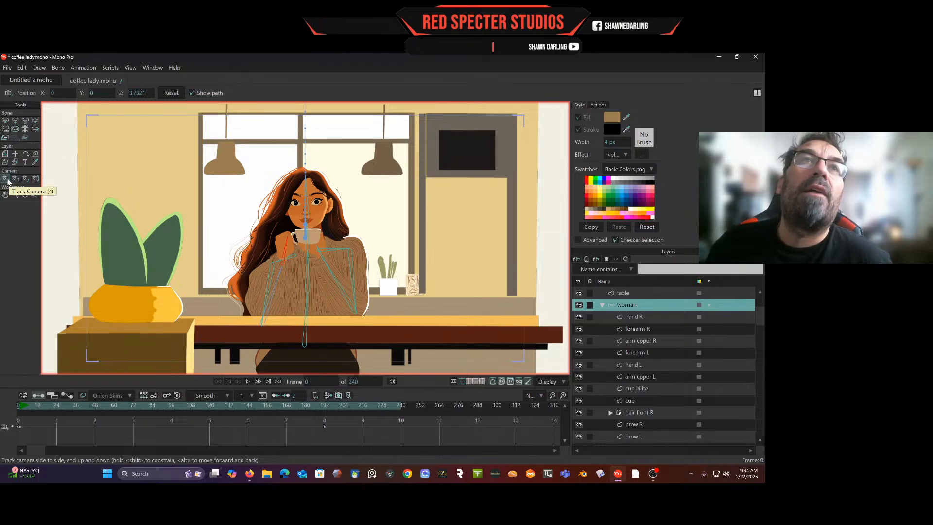
Turn off the Show path option of the Track Camera tool.
left_click(9, 96)
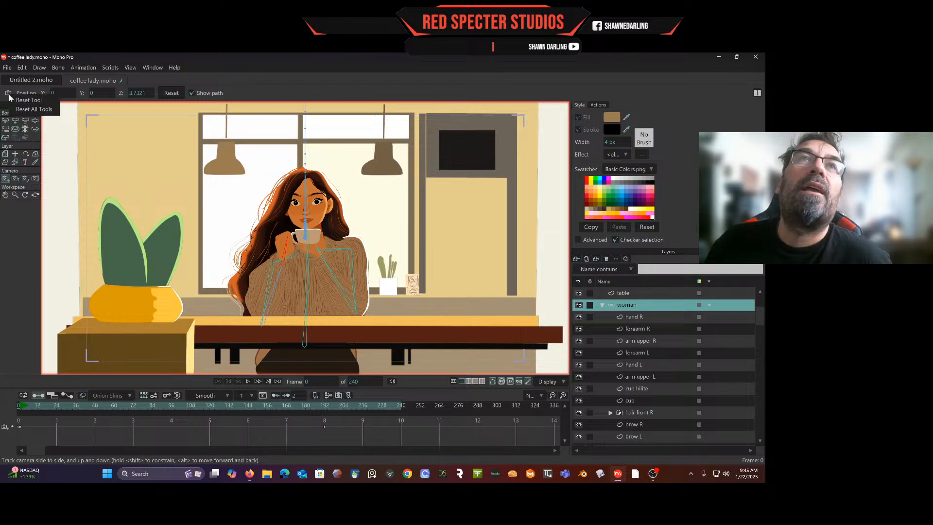
left_click(1, 246)
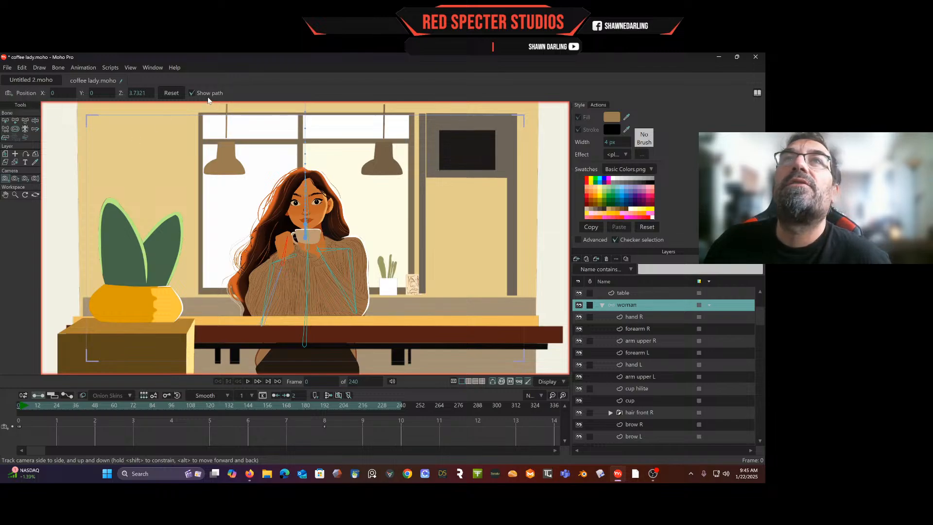
left_click(192, 94)
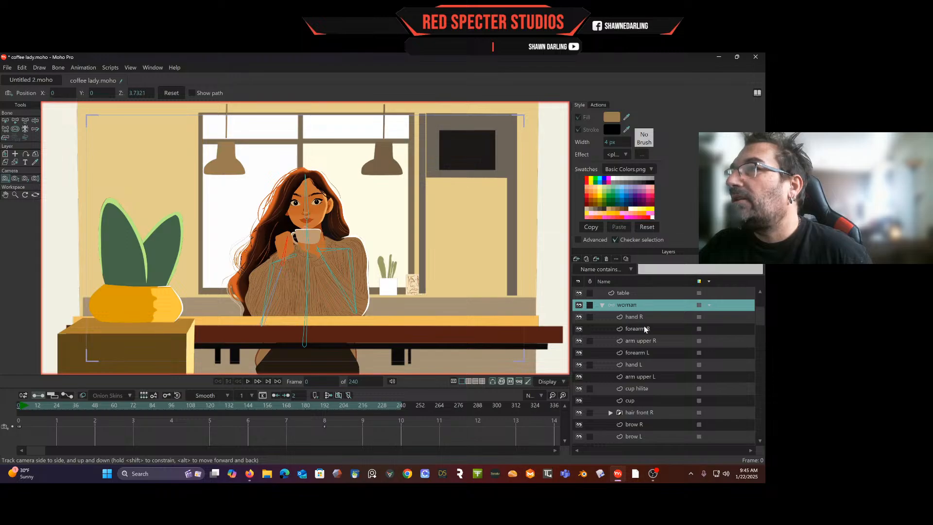
Group the woman's facial layers from brow R through ear L using Group With Selection.
scroll(640, 383, "down", 3)
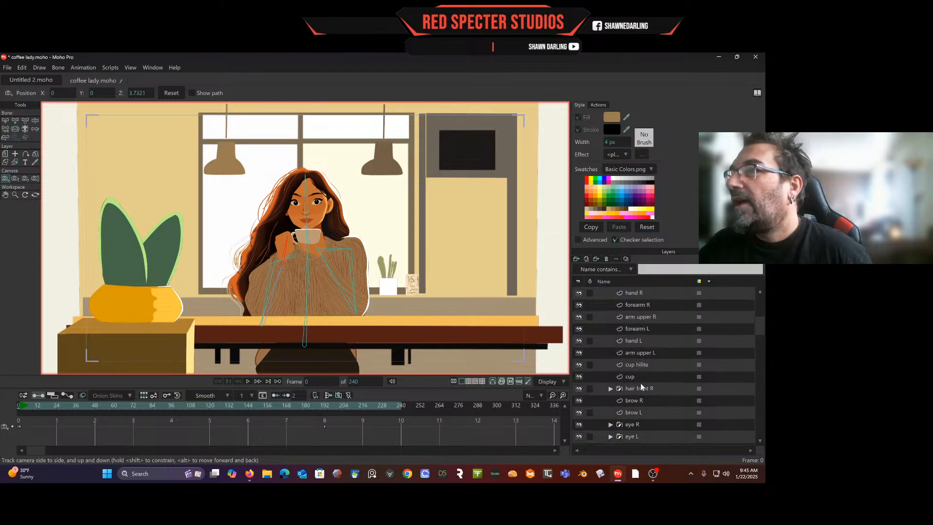
scroll(637, 389, "down", 5)
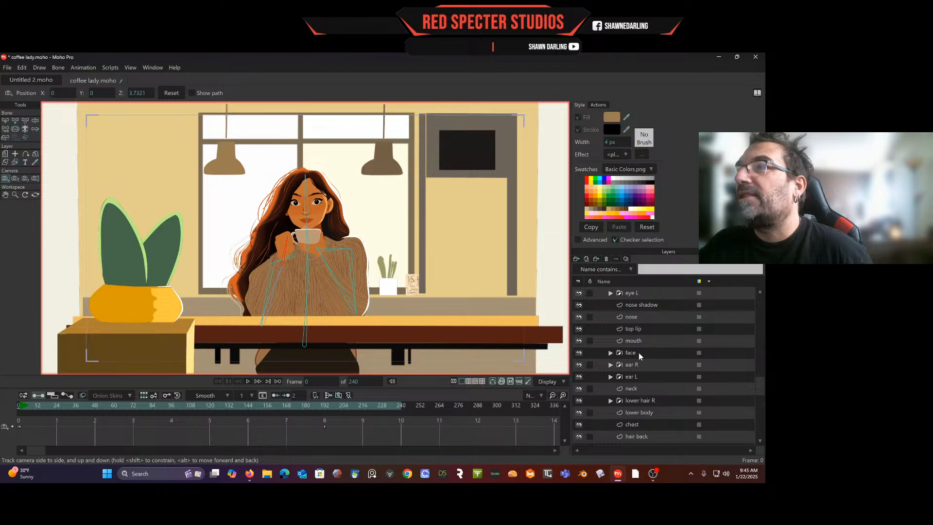
left_click(638, 352)
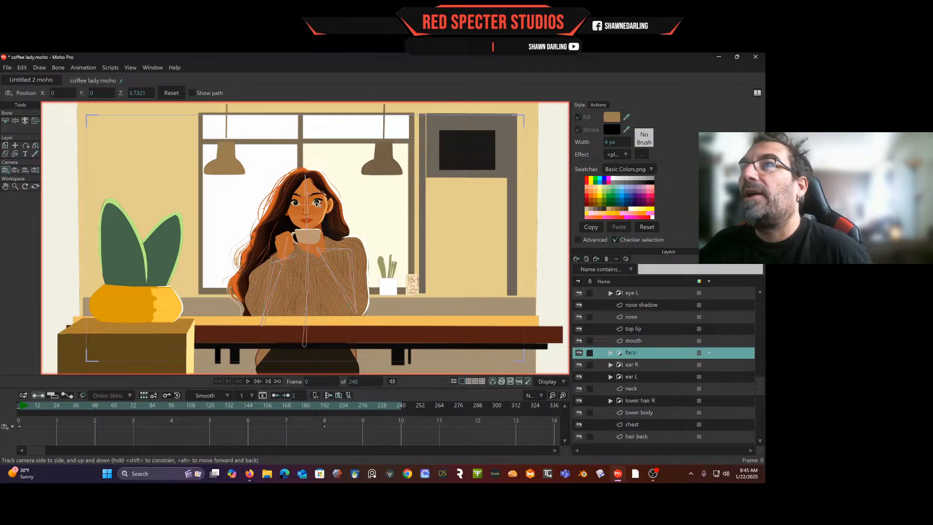
scroll(318, 209, "up", 5)
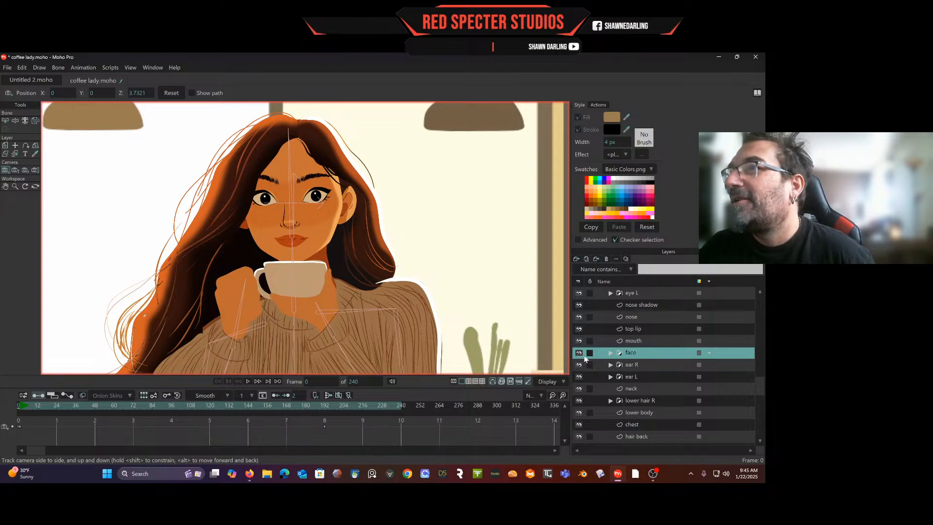
left_click(631, 379)
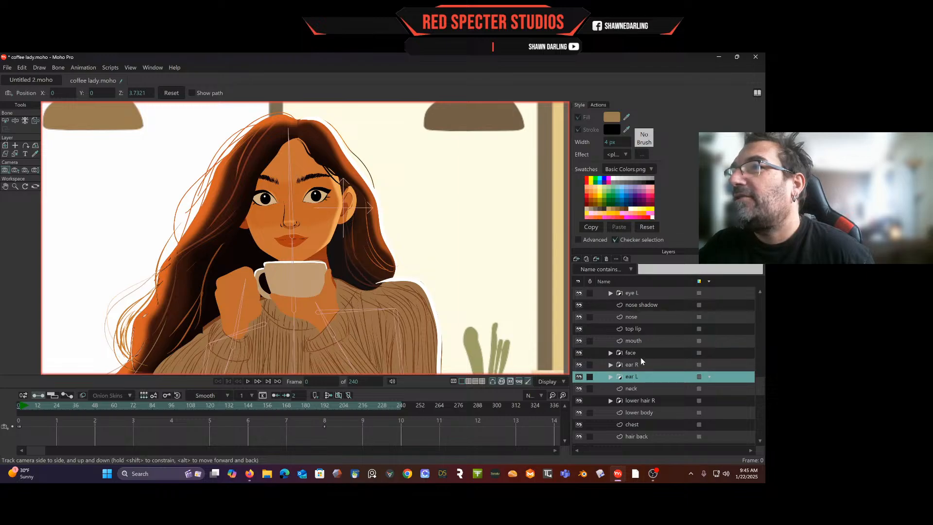
scroll(635, 343, "up", 5)
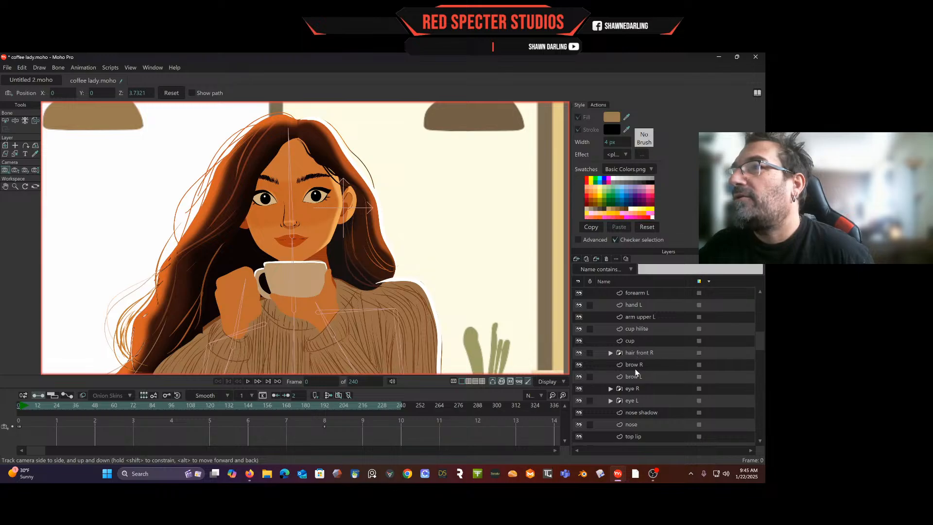
left_click(635, 368, "shift")
scroll(643, 369, "down", 5)
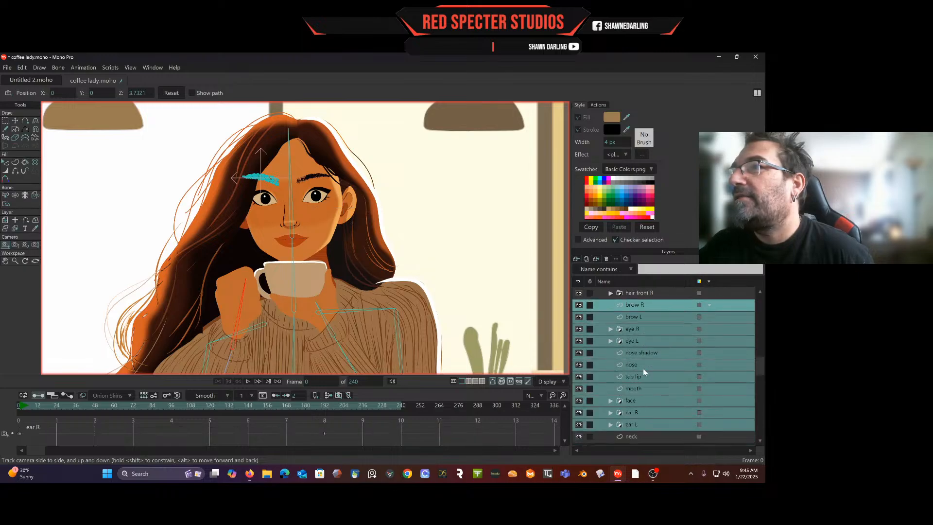
scroll(643, 368, "up", 5)
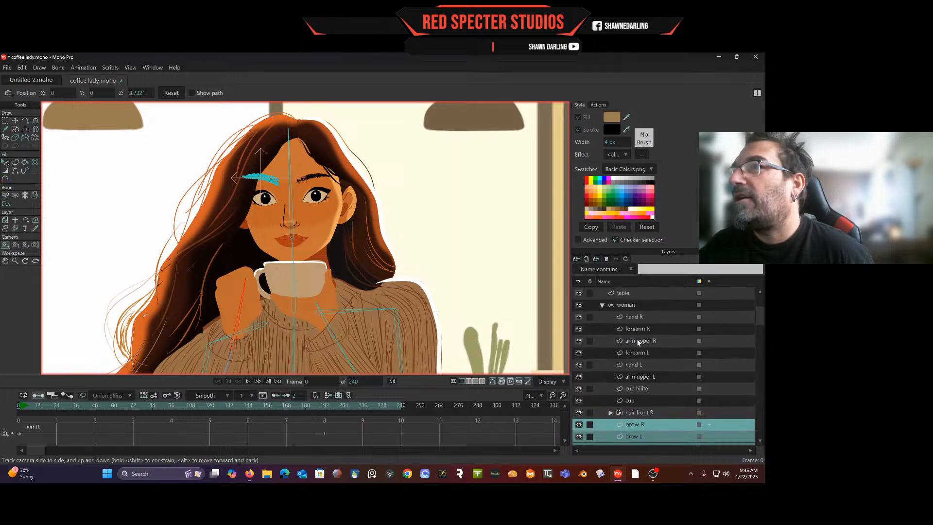
scroll(639, 342, "down", 5)
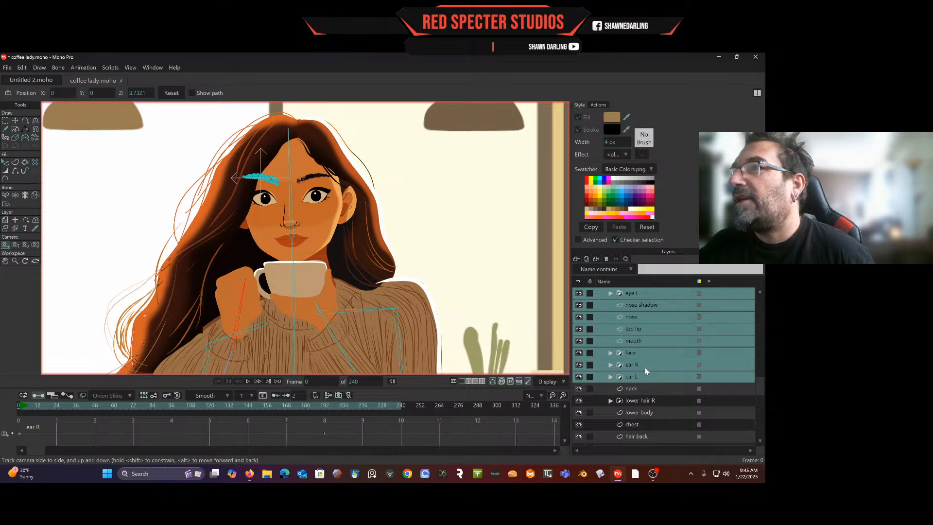
scroll(646, 368, "down", 5)
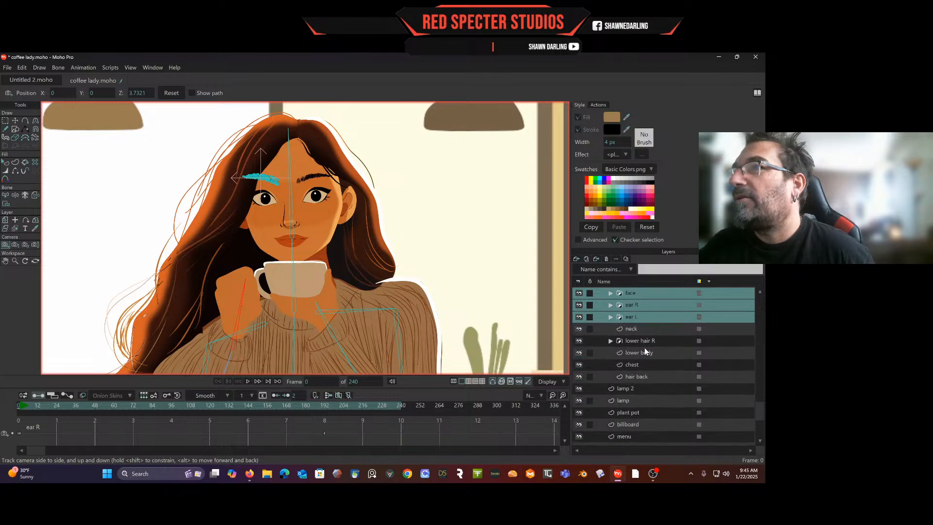
scroll(647, 400, "up", 3)
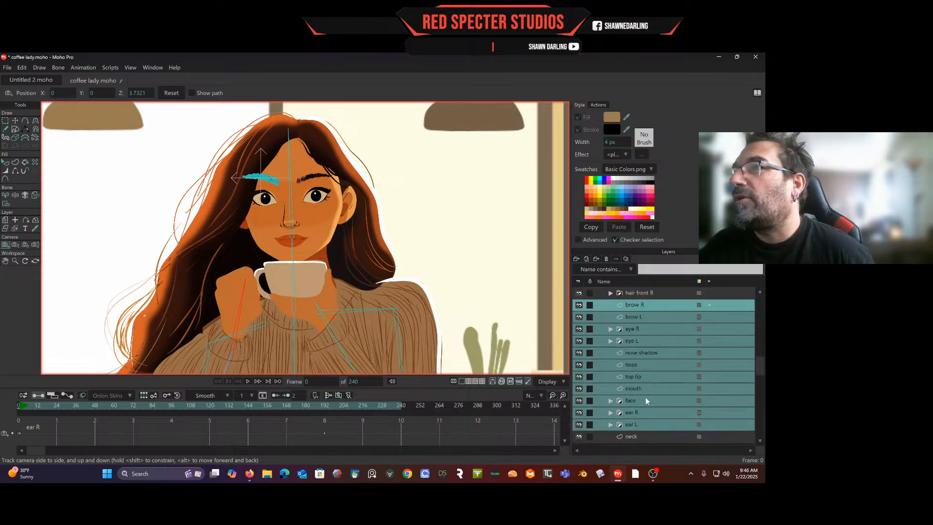
right_click(643, 356)
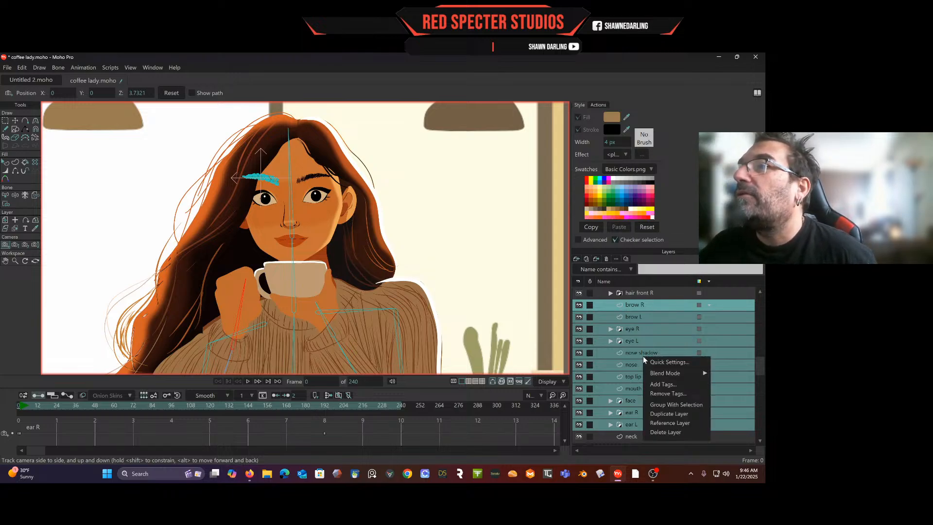
left_click(671, 406)
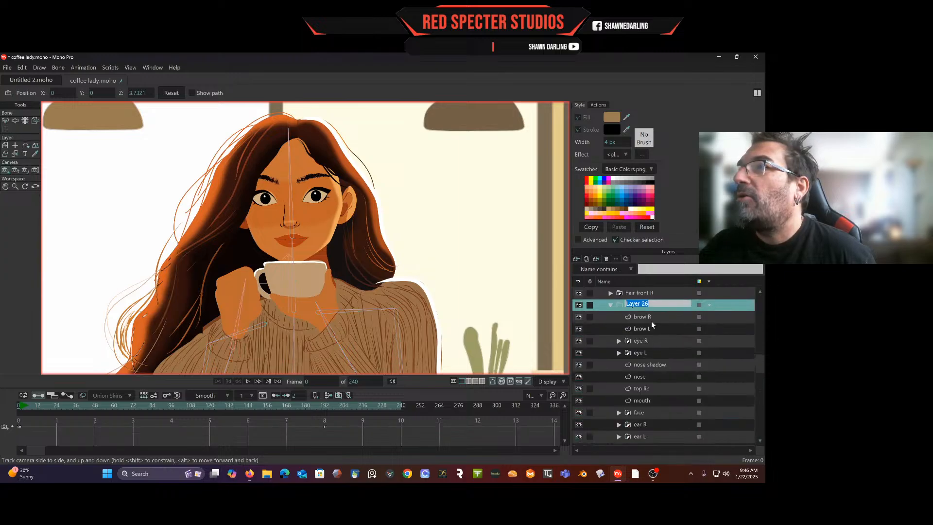
Rename the new facial layer group as Head.
double_click(642, 307)
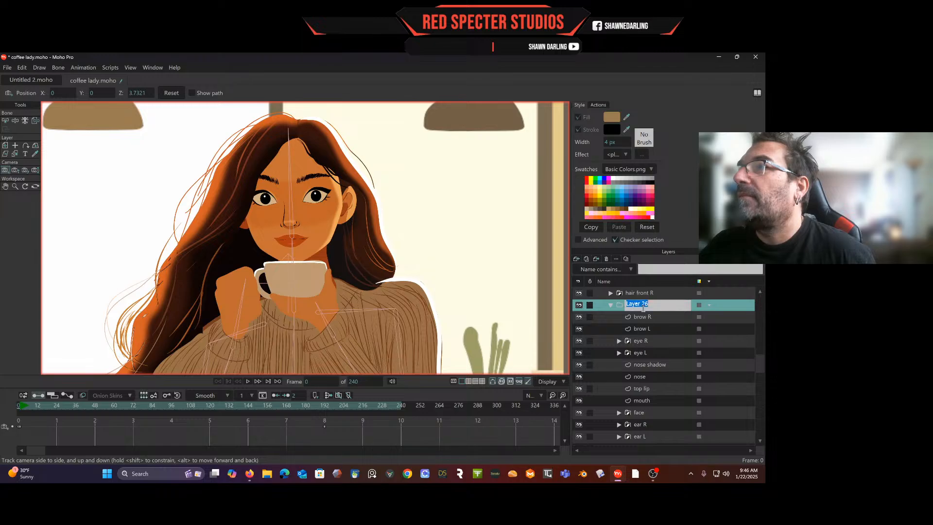
type("H")
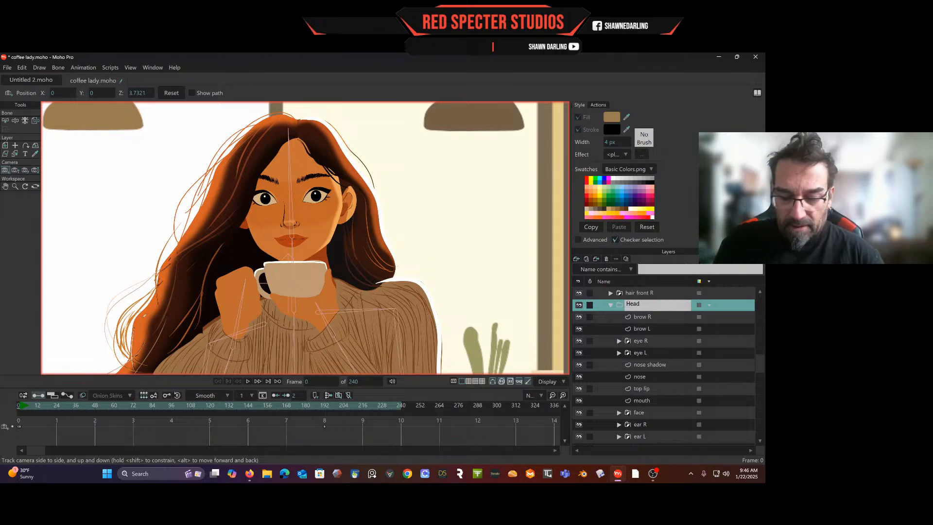
type("ead")
key("Return")
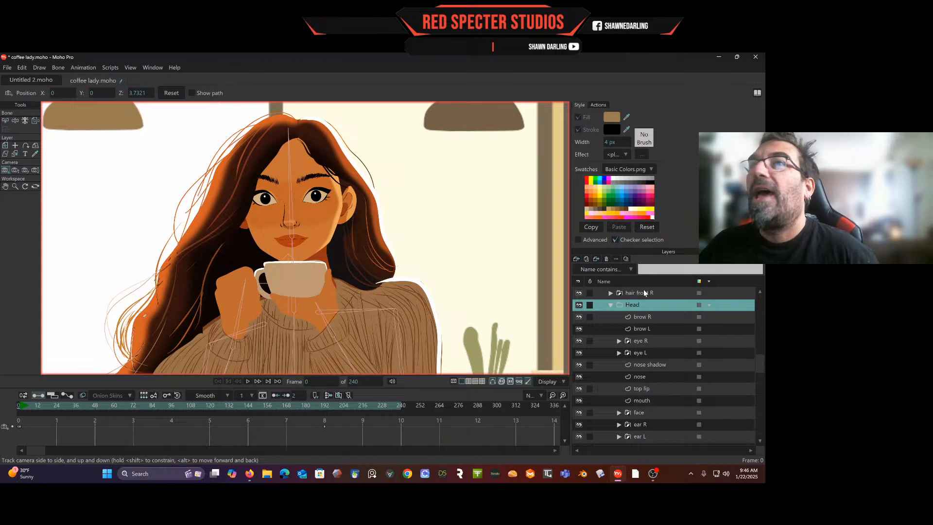
Bind the Head group to the vertical head bone and show the bones' influence areas with Manipulate Bones.
left_click(35, 121)
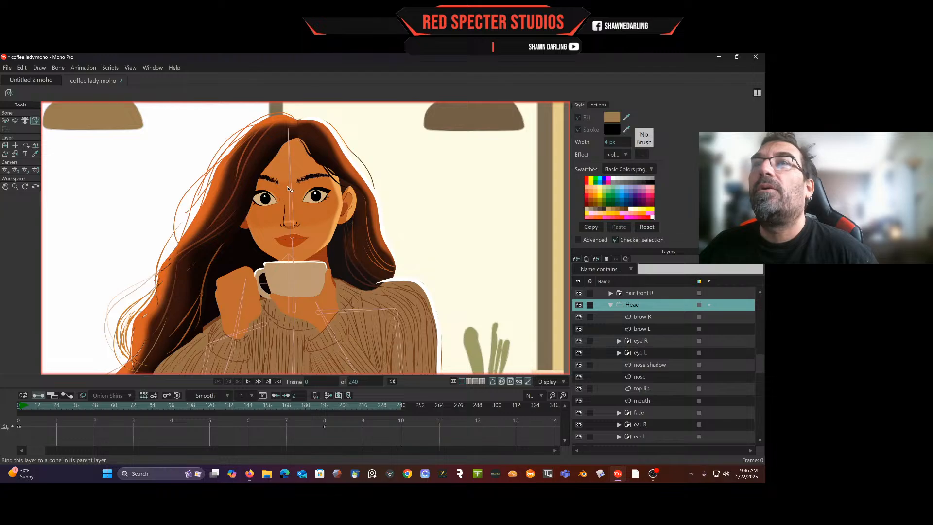
left_click(290, 192)
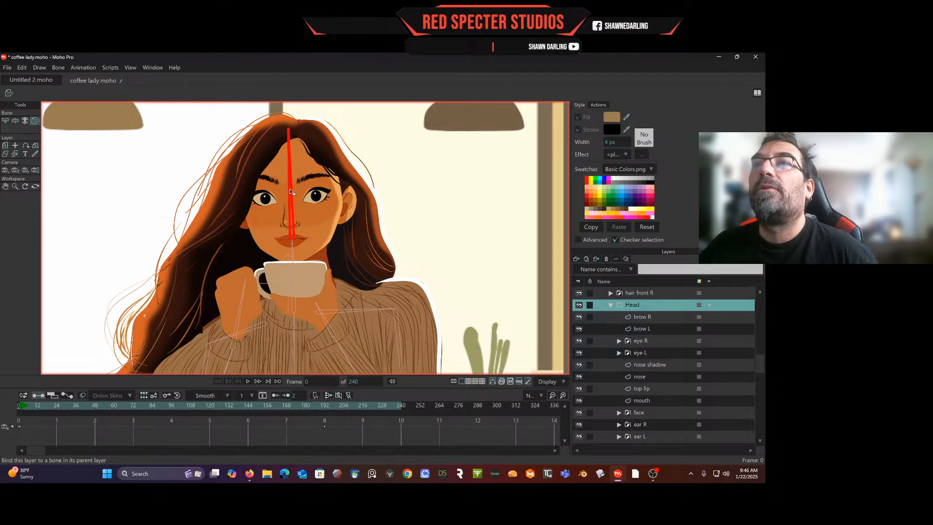
left_click(15, 121)
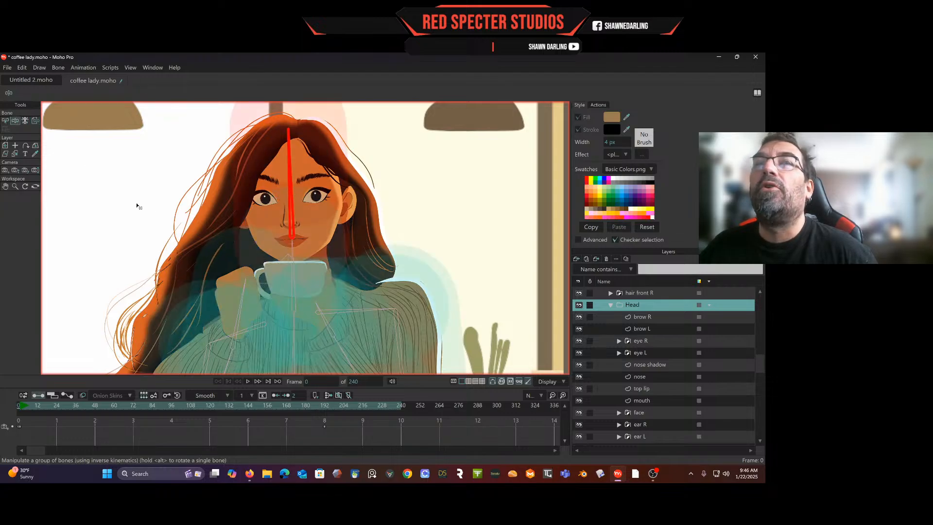
scroll(322, 229, "down", 5)
scroll(322, 230, "up", 2)
scroll(322, 230, "up", 1)
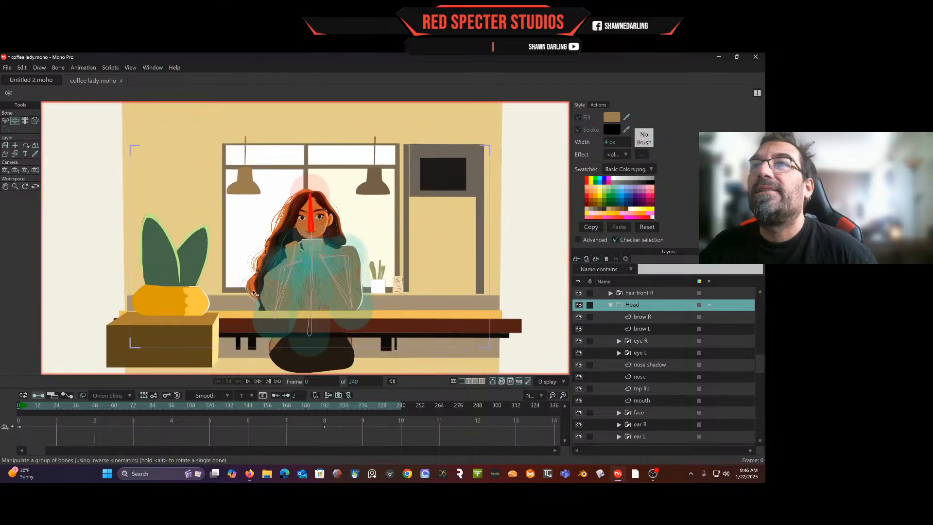
Select all bones in the woman layer and set their bone strength to 0.
left_click(5, 122)
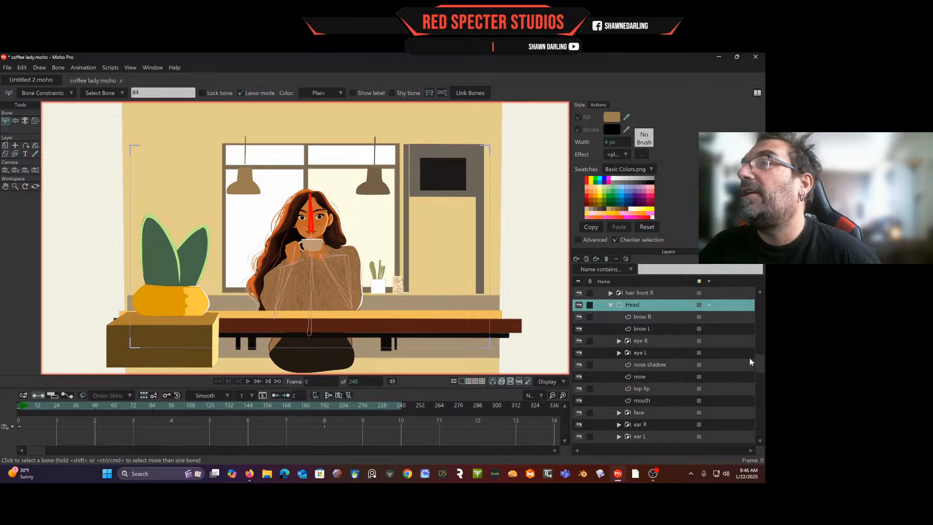
left_click_drag(759, 363, 759, 286)
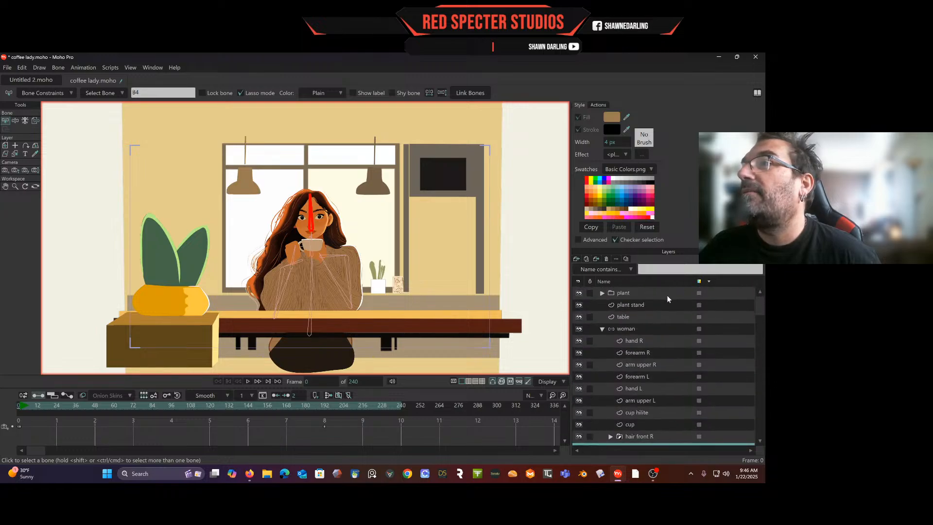
left_click(650, 328)
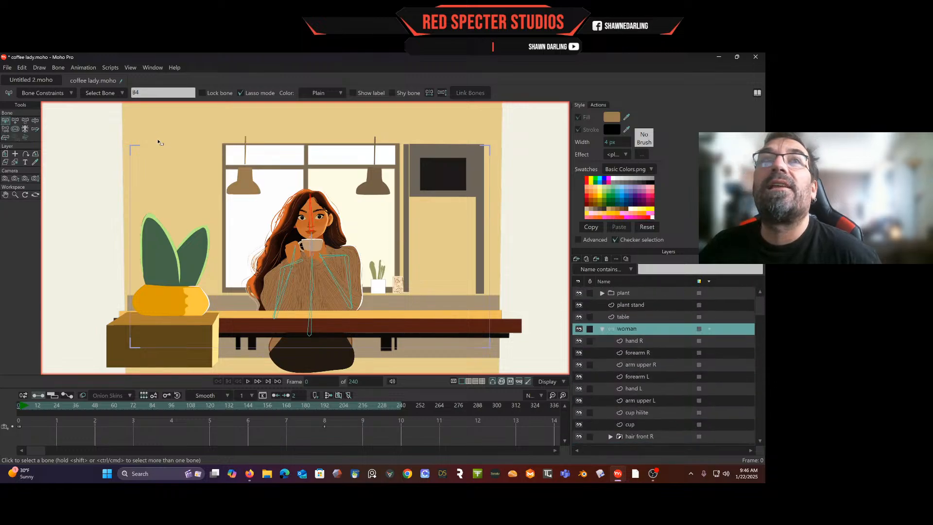
left_click(15, 130)
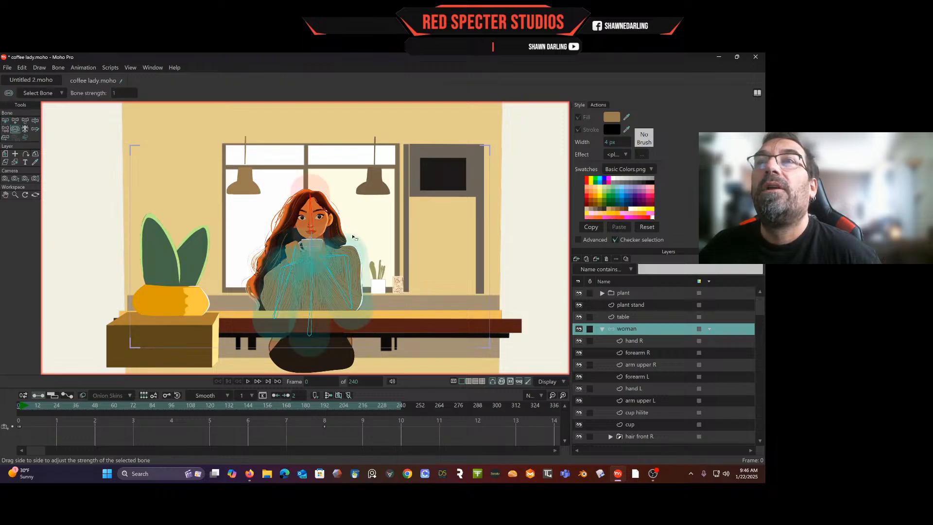
left_click_drag(173, 244, 116, 260)
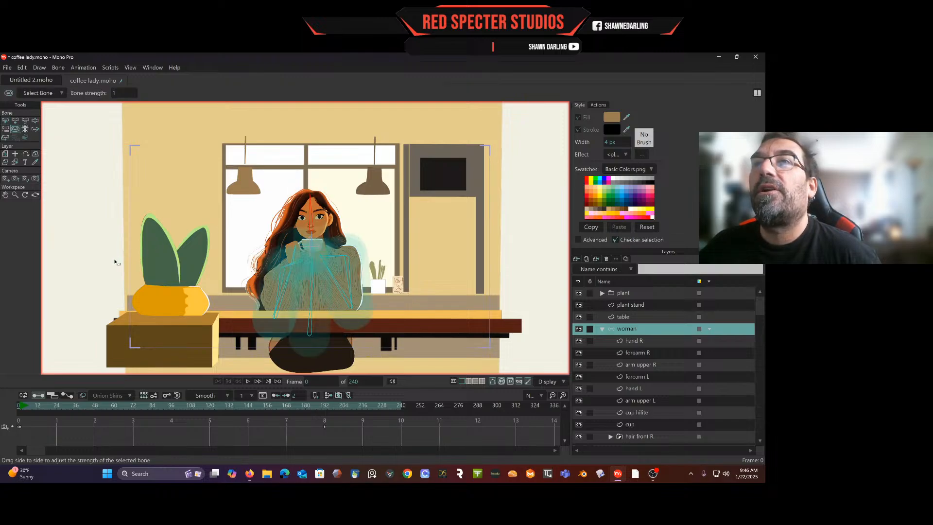
left_click(5, 120)
mouse_move(244, 190)
left_mouse_down()
mouse_move(387, 340)
mouse_move(360, 150)
mouse_move(243, 296)
mouse_move(279, 333)
mouse_move(387, 204)
mouse_move(360, 150)
left_mouse_up()
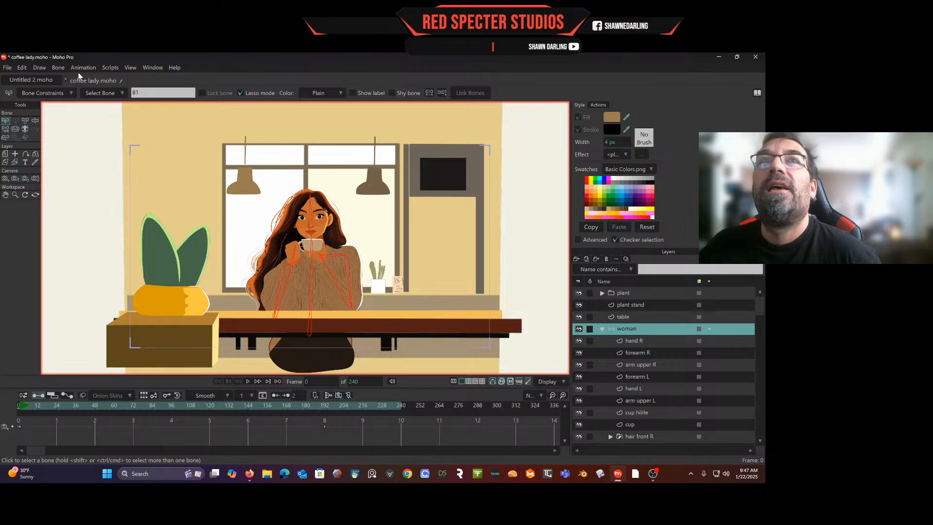
left_click(15, 129)
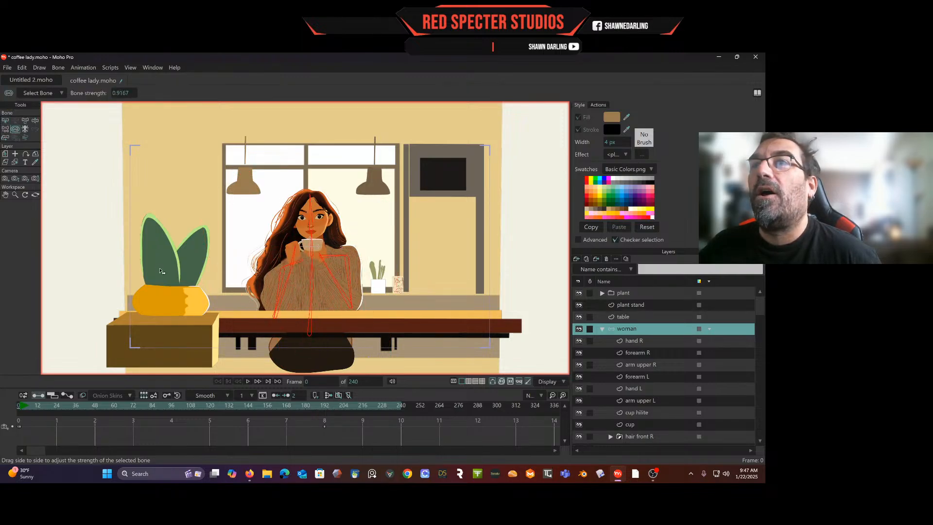
left_click_drag(81, 286, 74, 282)
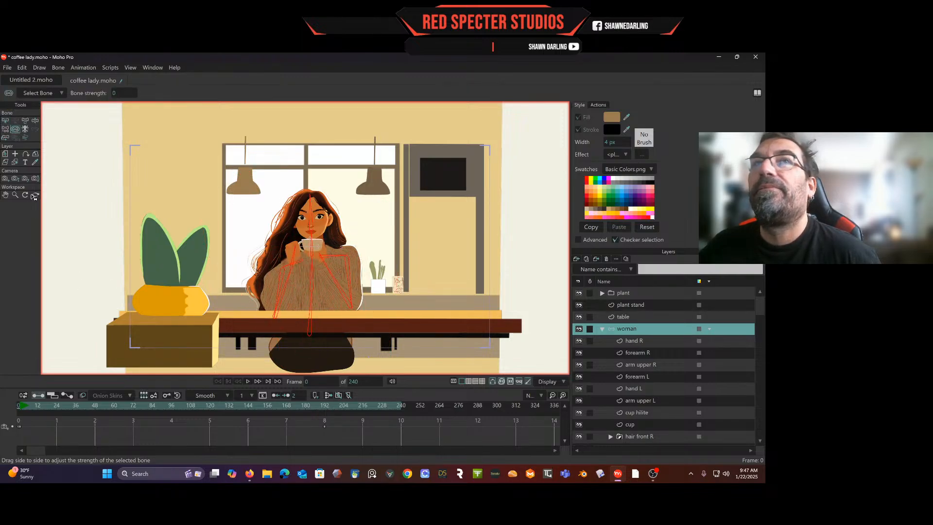
Test the head binding by swinging the head bone with Manipulate Bones.
left_click(35, 121)
scroll(335, 208, "up", 2)
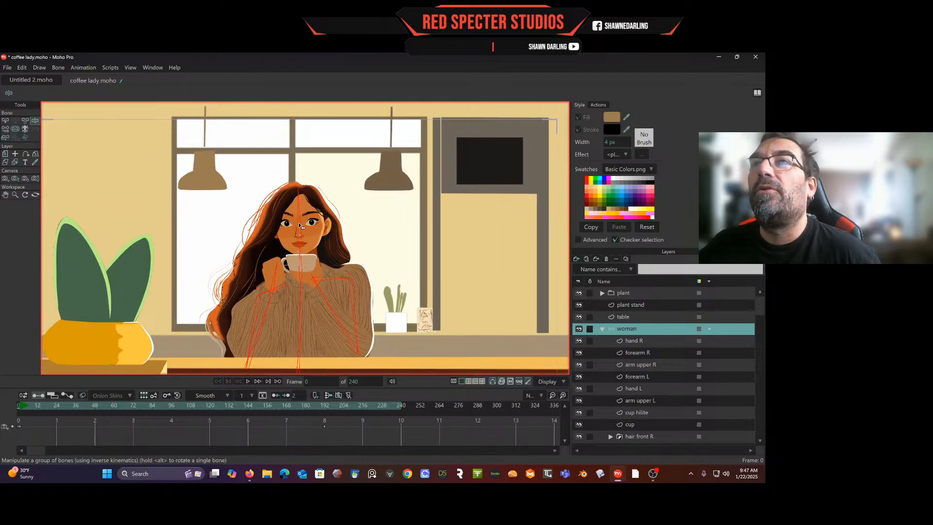
mouse_move(308, 212)
left_mouse_down()
mouse_move(317, 214)
mouse_move(301, 214)
left_mouse_up()
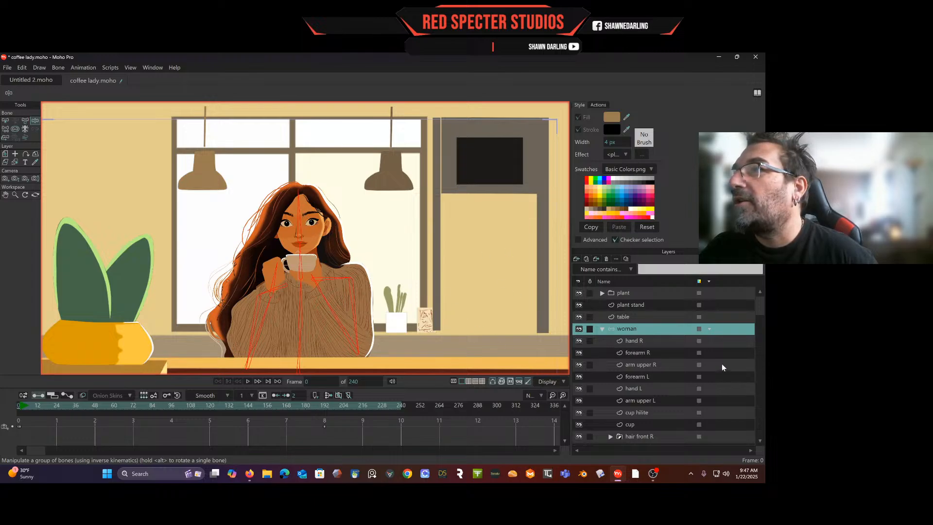
Select the neck bone in the woman layer and make the neck layer the selected layer.
scroll(698, 349, "down", 2)
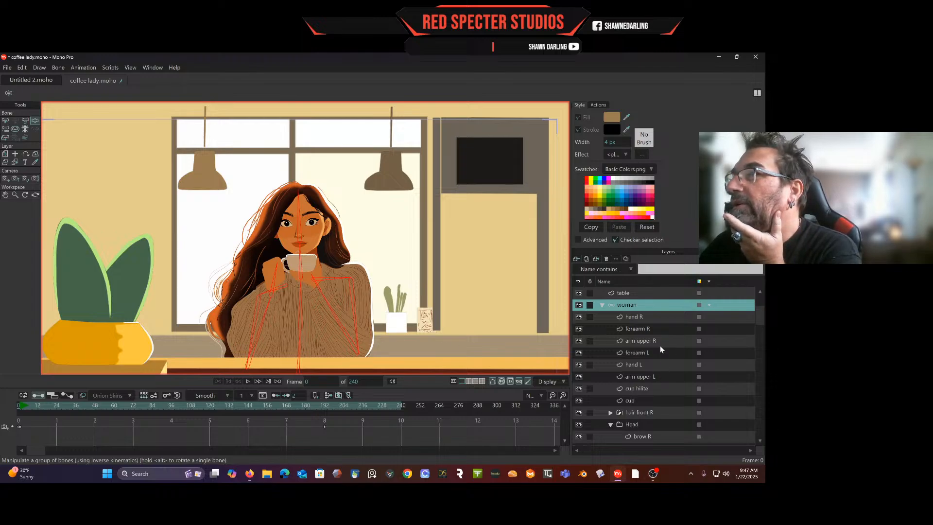
left_click(5, 121)
left_click(301, 258)
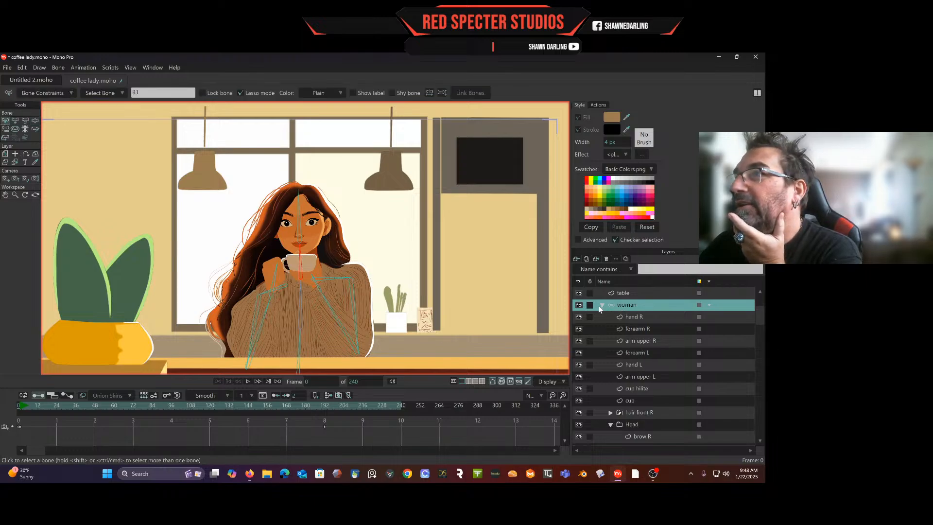
scroll(622, 340, "down", 3)
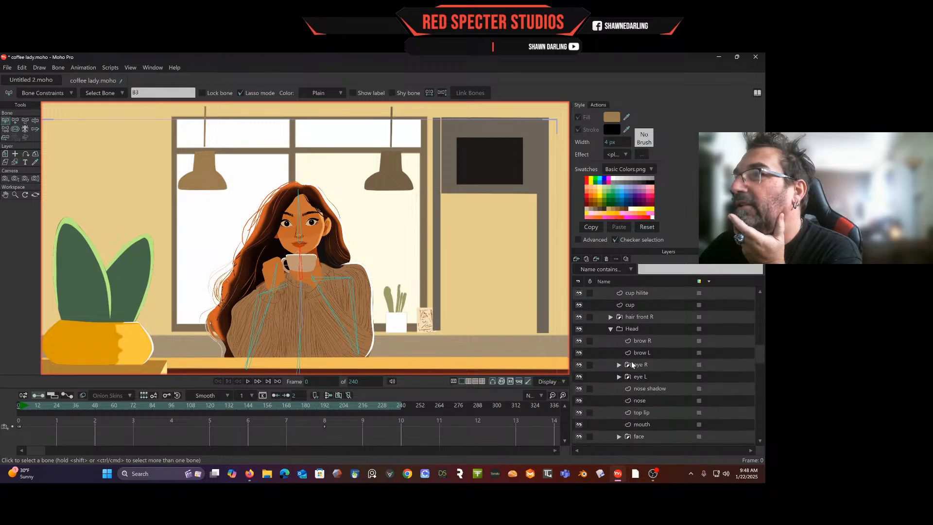
scroll(646, 395, "down", 4)
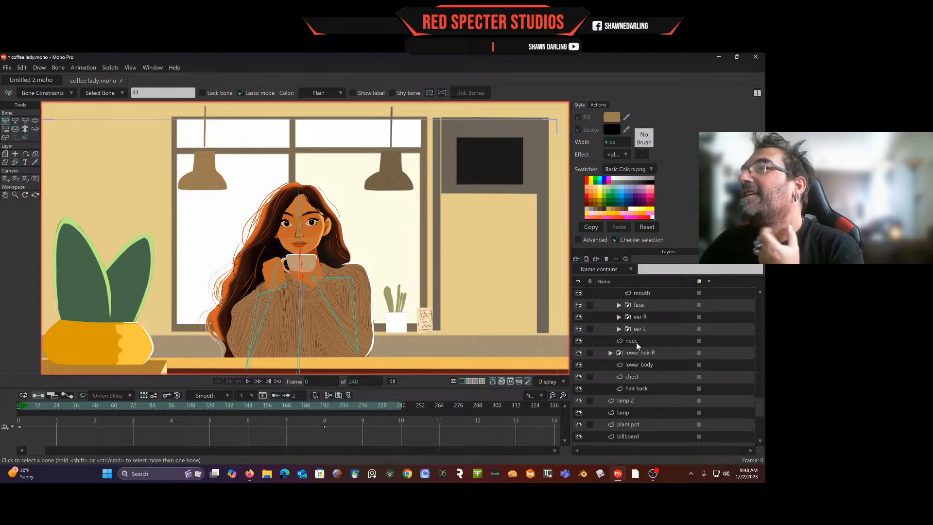
left_click(636, 342)
scroll(636, 342, "up", 1)
scroll(636, 342, "up", 3)
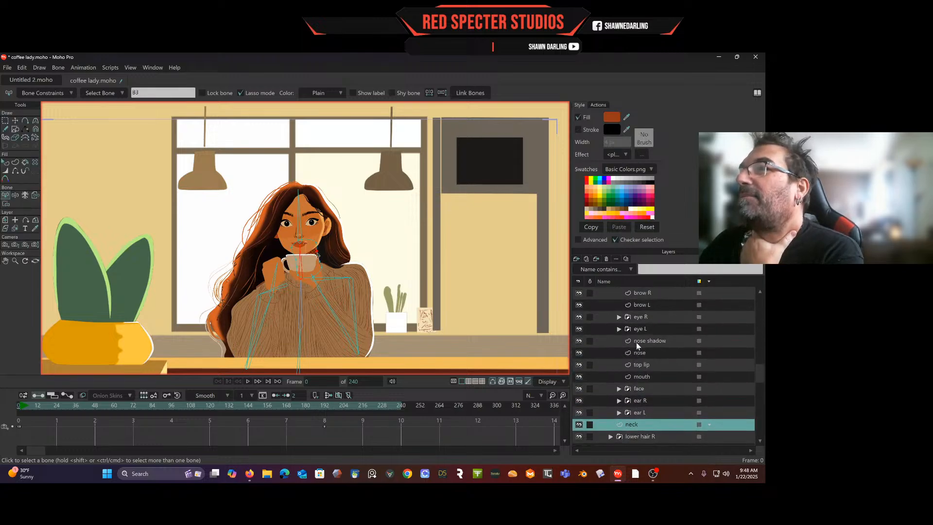
Collapse the Head group in the layer list and rename the vertical head bone to "Head".
left_click(610, 353)
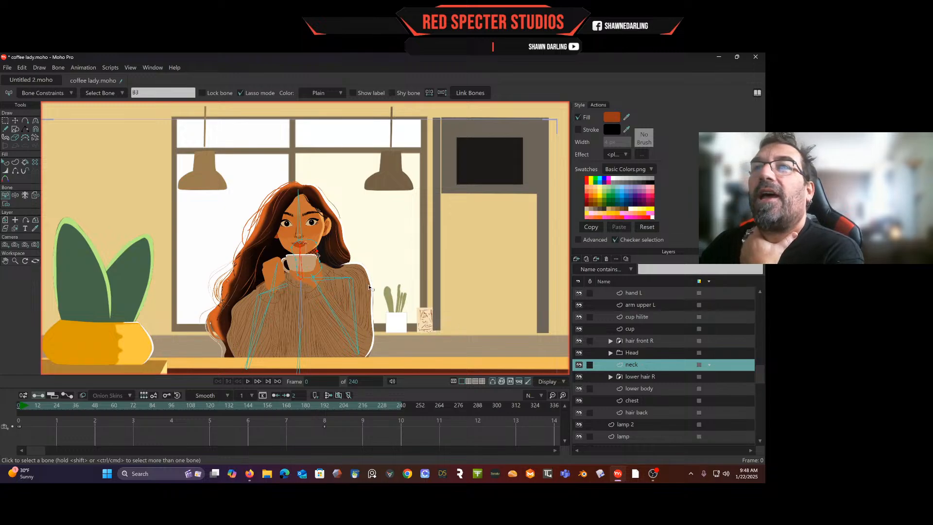
scroll(347, 278, "up", 3)
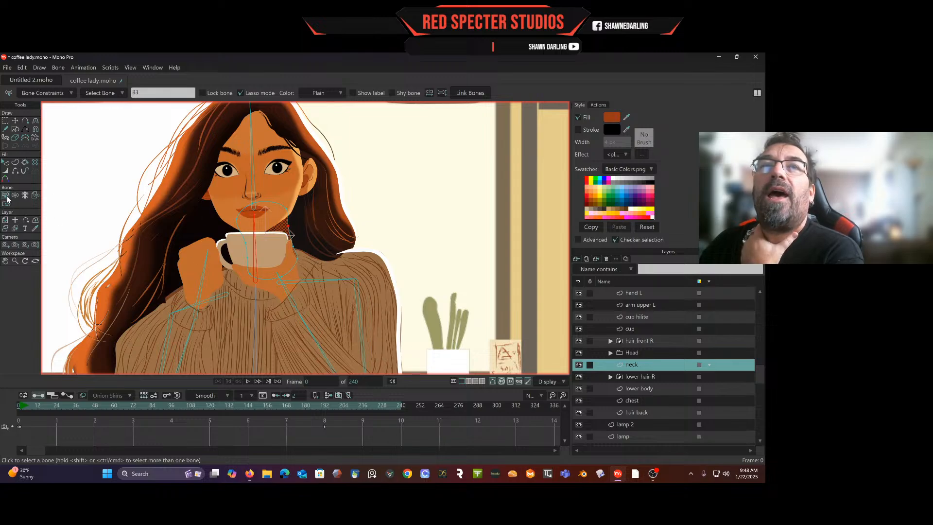
left_click(253, 185)
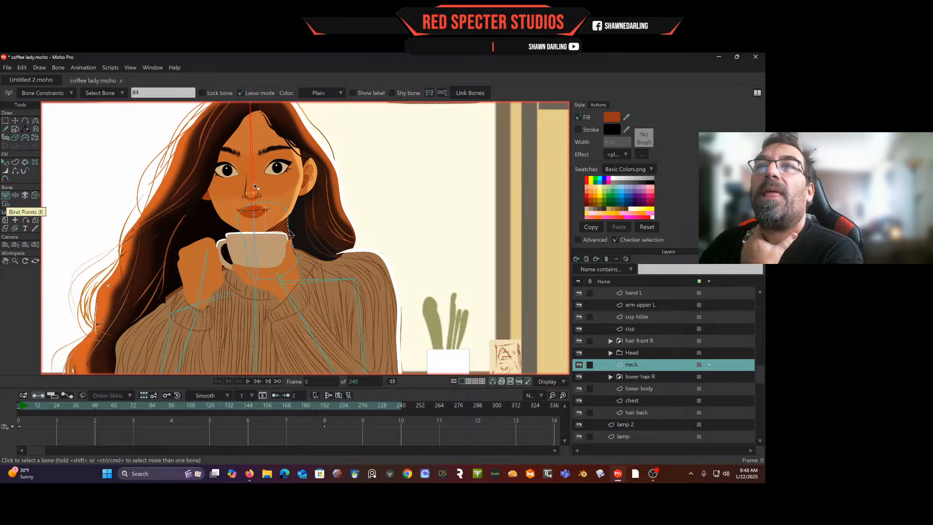
double_click(138, 92)
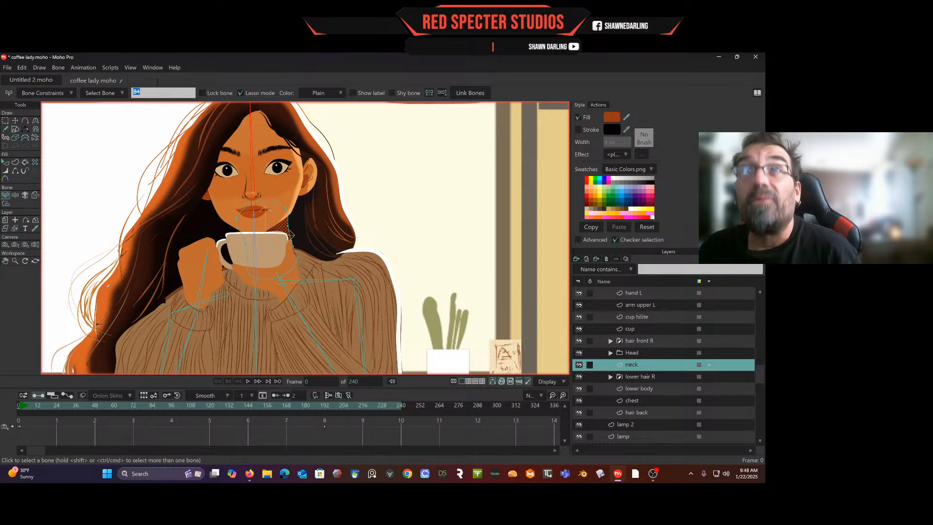
type("Head")
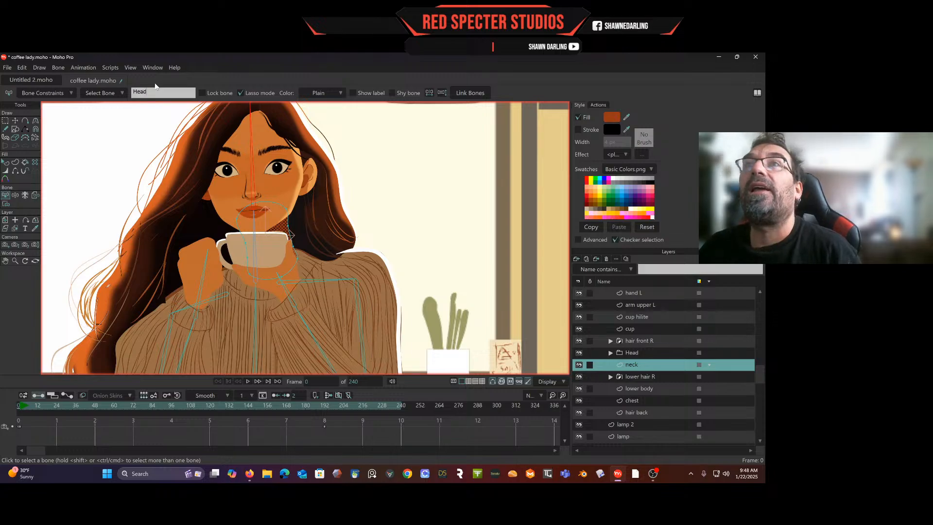
key("Return")
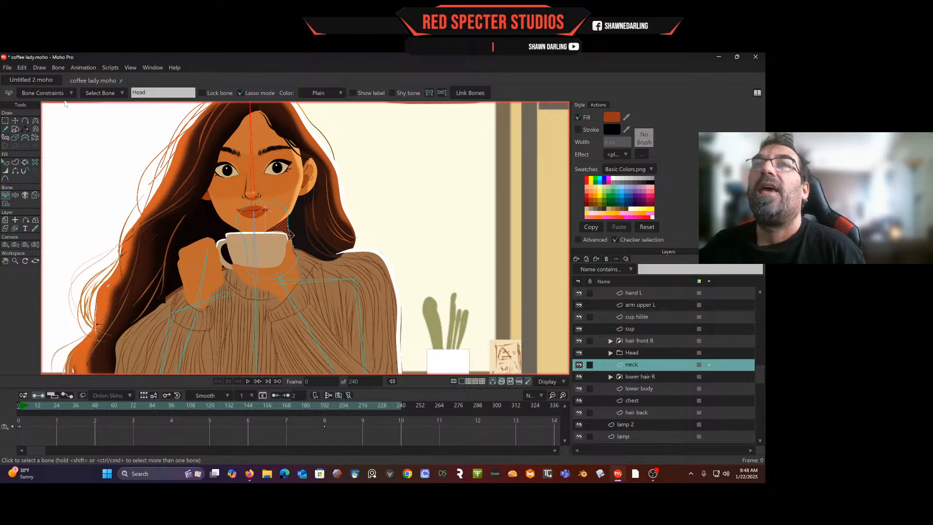
Bind the uppermost points of the neck layer, on both sides of the jaw, to the Head bone.
left_click(5, 204)
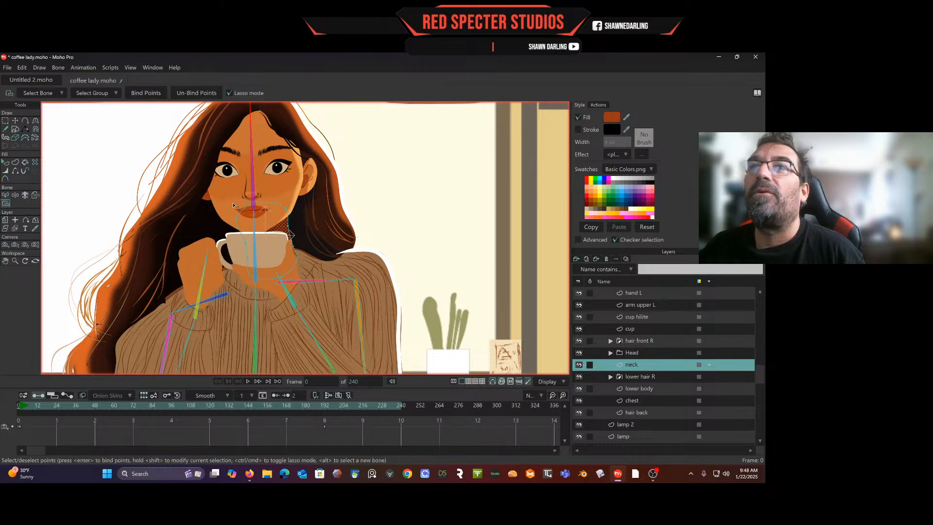
left_click_drag(234, 206, 231, 221)
mouse_move(286, 216)
left_mouse_down()
mouse_move(264, 186)
mouse_move(241, 189)
left_mouse_up()
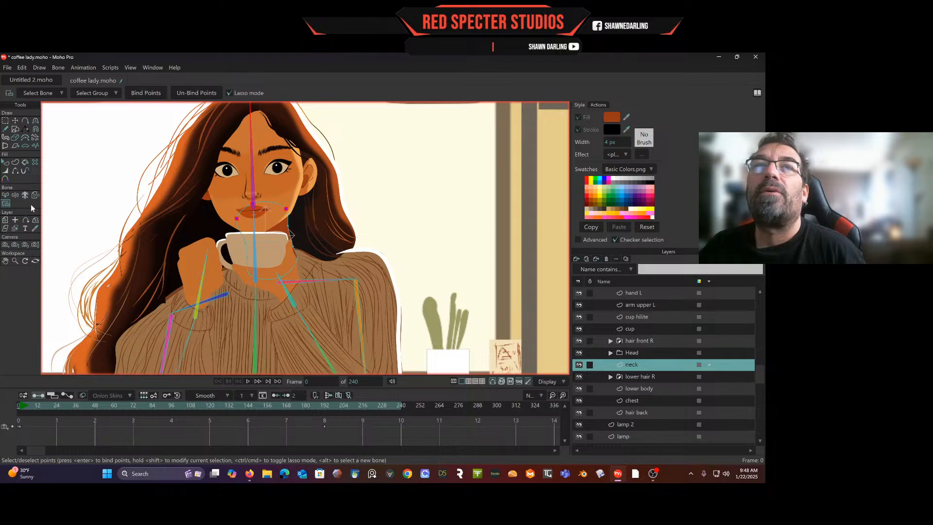
Bind the middle points on both sides of the neck layer to the neck bone.
left_click(5, 195)
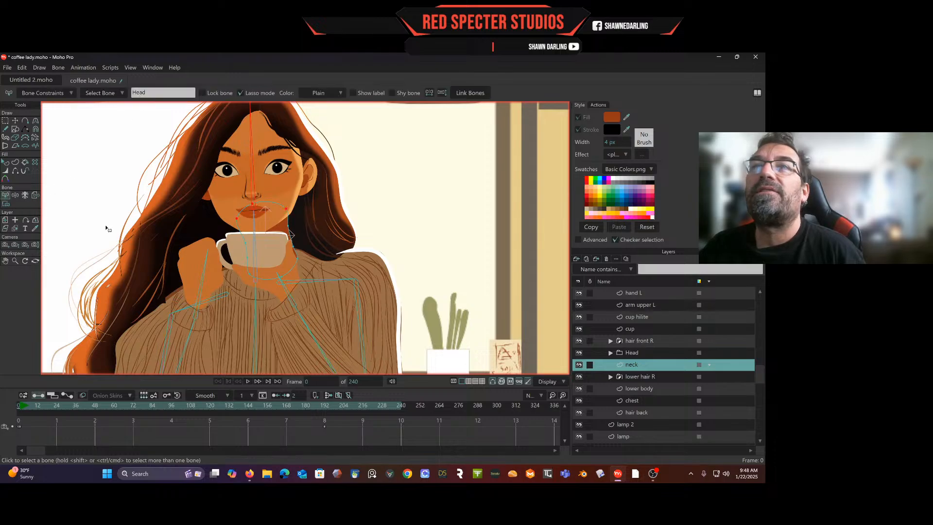
left_click(258, 239)
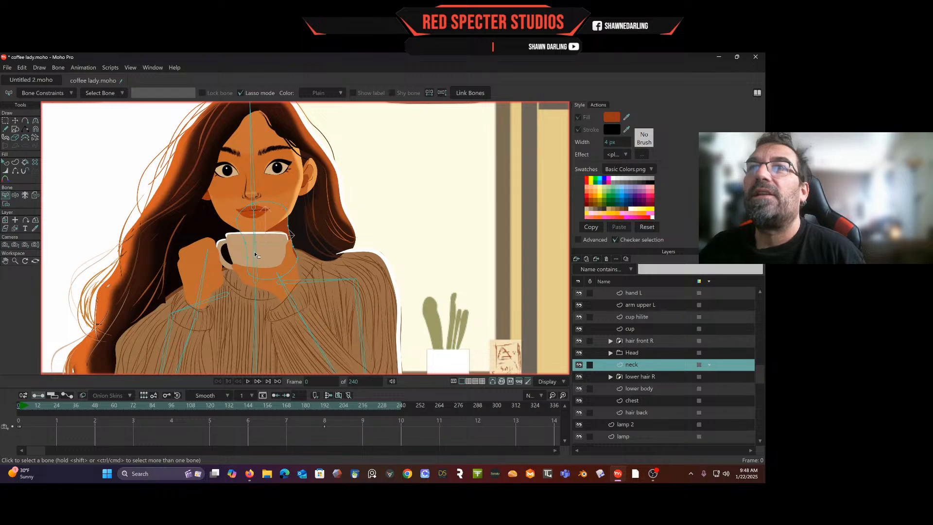
left_click(255, 251)
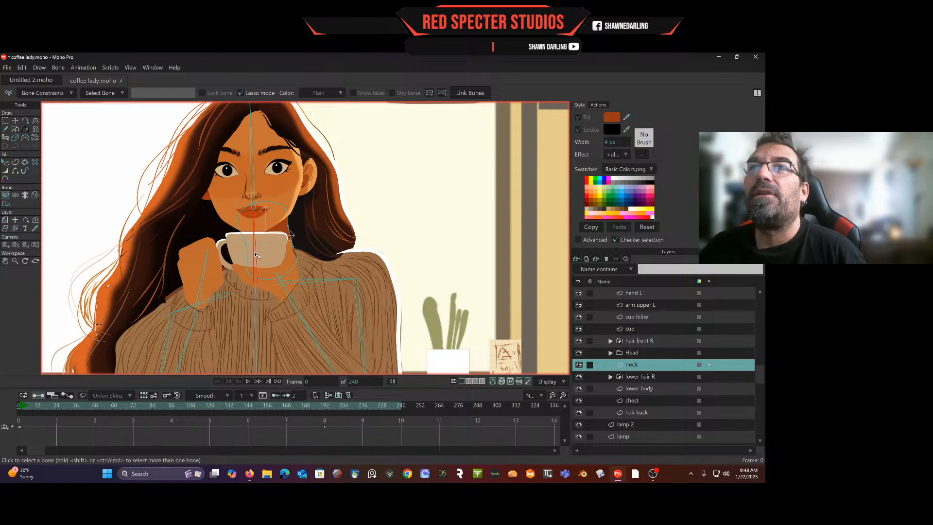
left_click(6, 204)
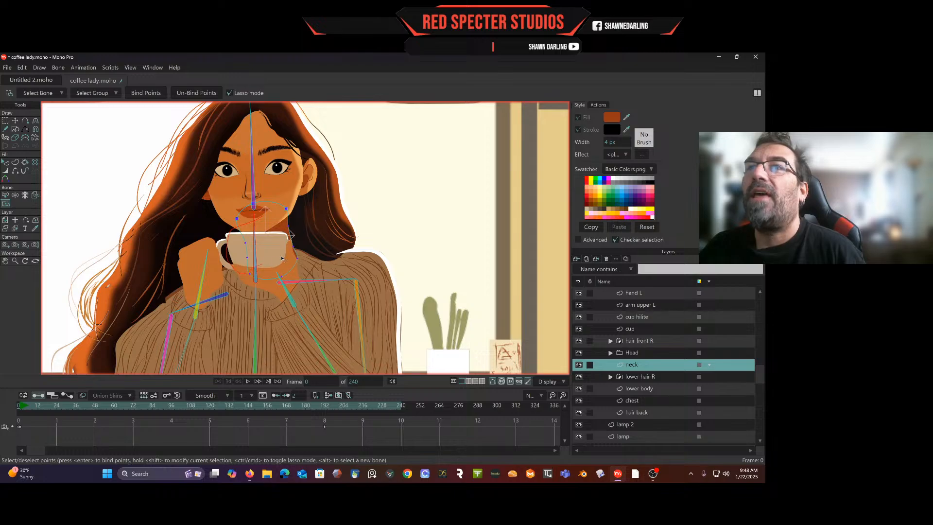
left_click_drag(303, 252, 294, 221)
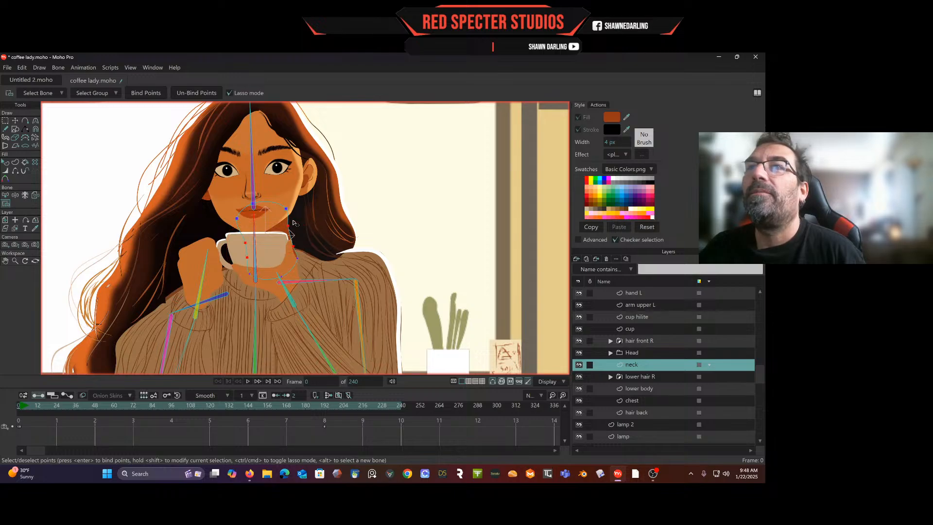
left_click(153, 95)
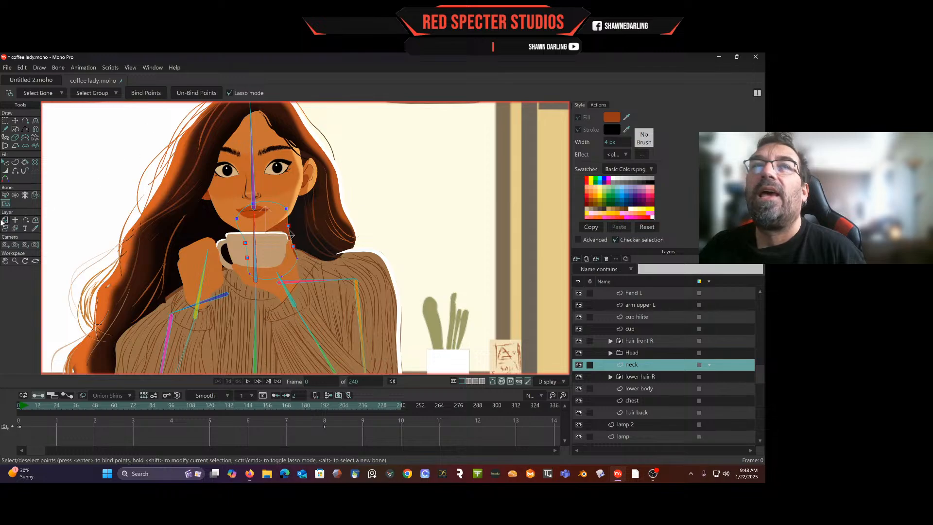
Bind the lowest points of the neck layer, at the sweater collar, to the central torso bone.
left_click(6, 195)
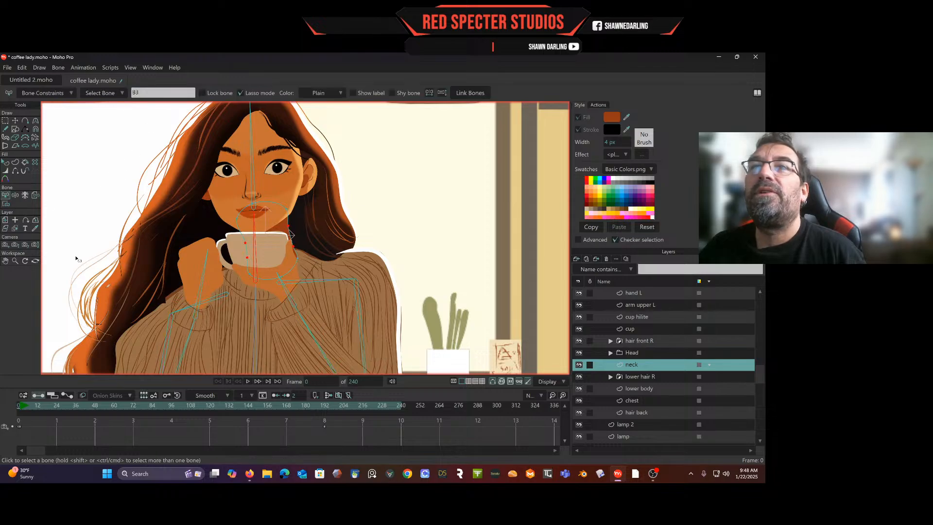
left_click(255, 293)
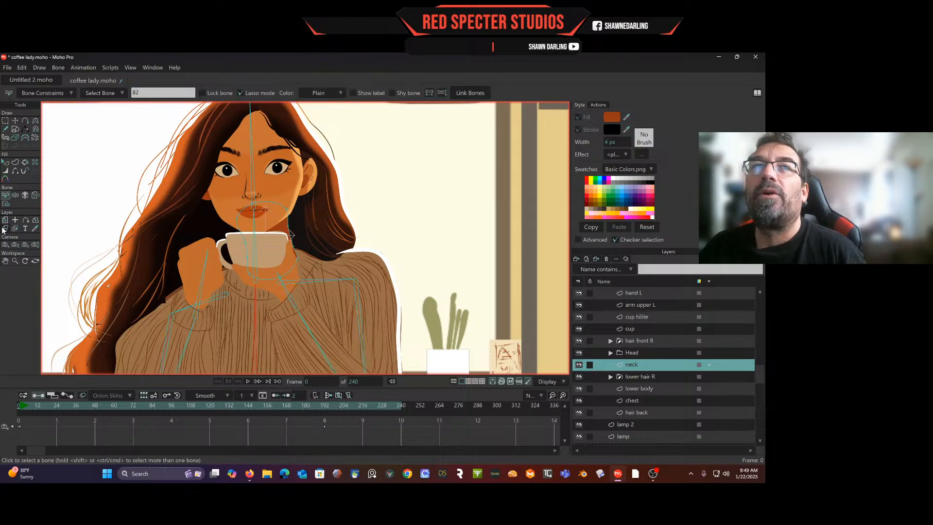
left_click(6, 204)
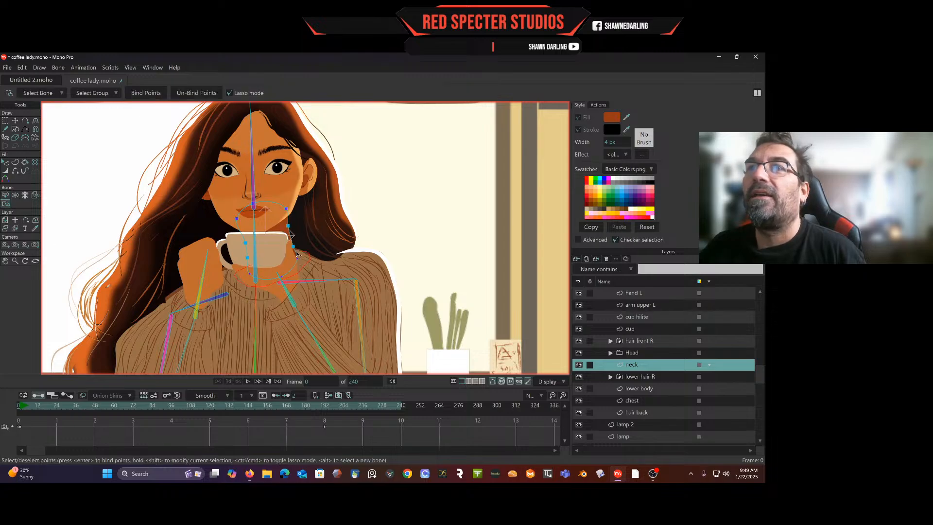
left_click_drag(275, 272, 254, 272)
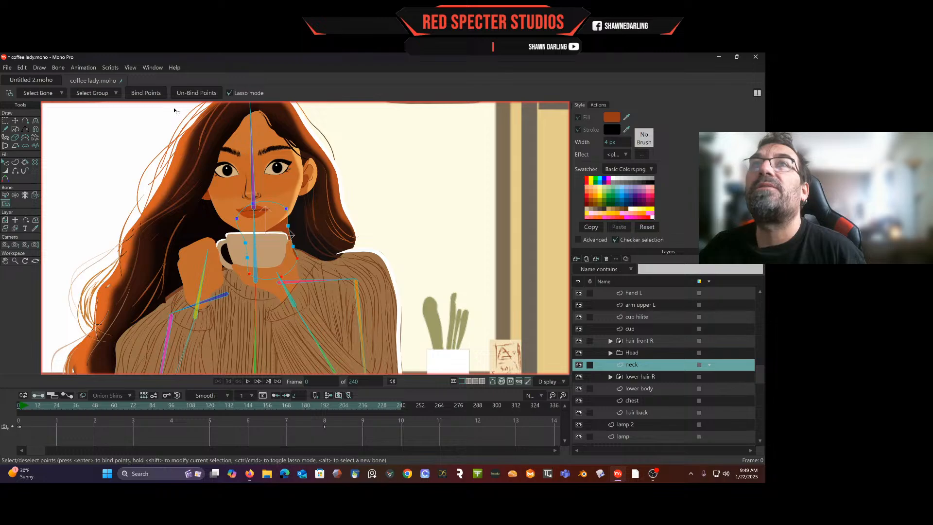
left_click(152, 93)
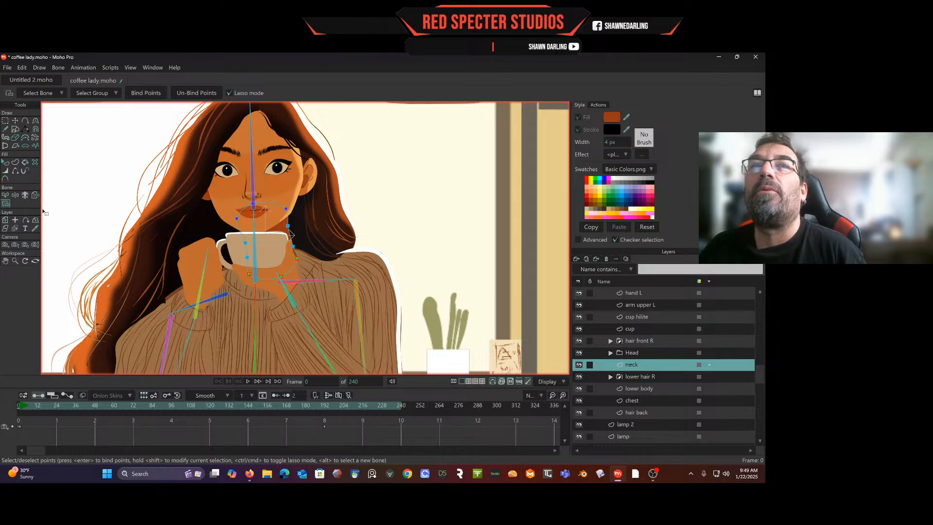
Test the neck point binding by tilting the Head bone sideways with Manipulate Bones.
left_click(15, 195)
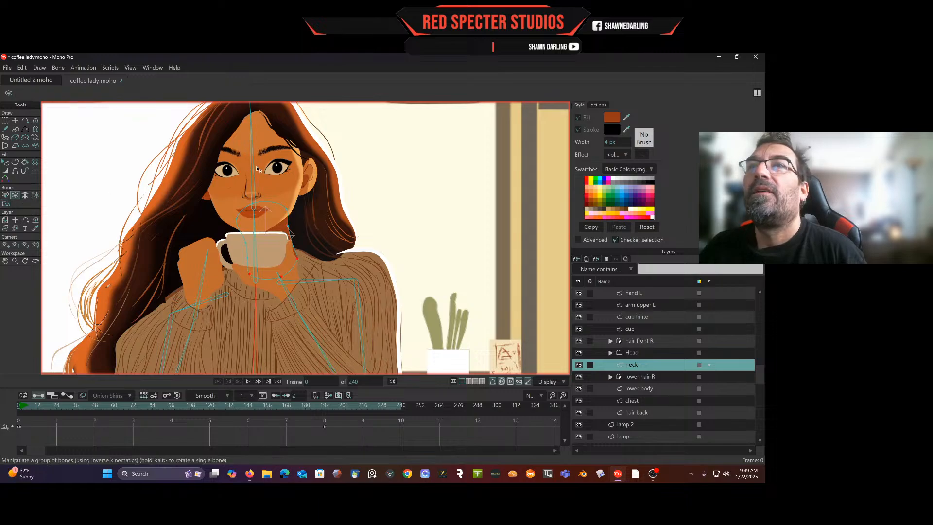
left_click_drag(259, 159, 301, 55)
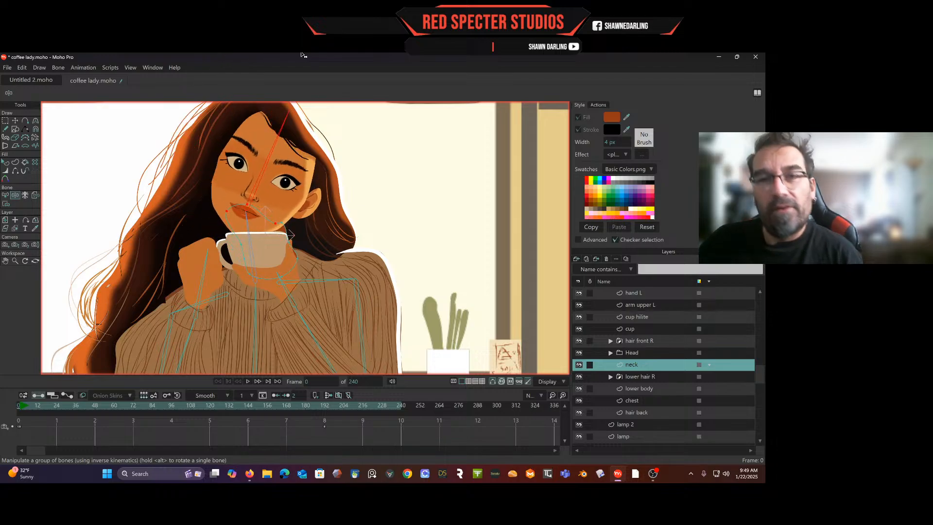
left_click(6, 121)
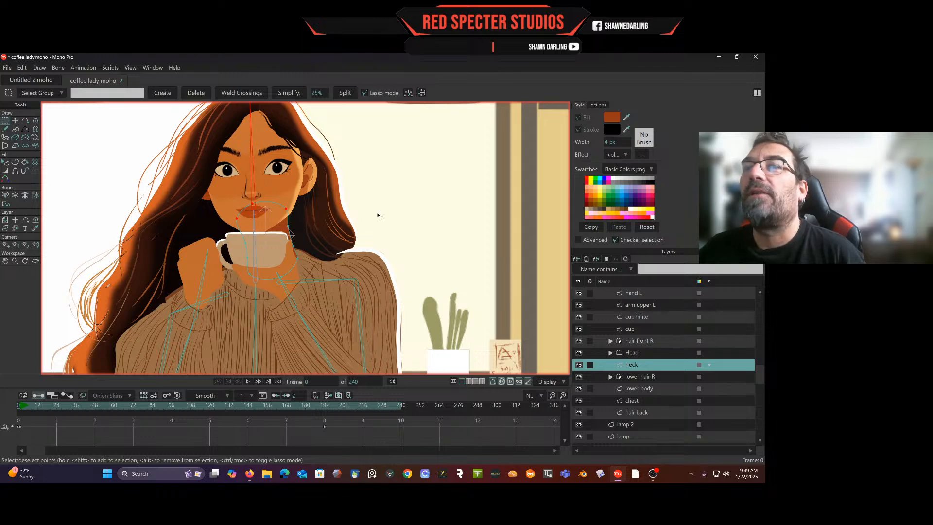
Bind the upper collar points on both sides of the chest layer to the neck bone.
left_click_drag(377, 213, 412, 139)
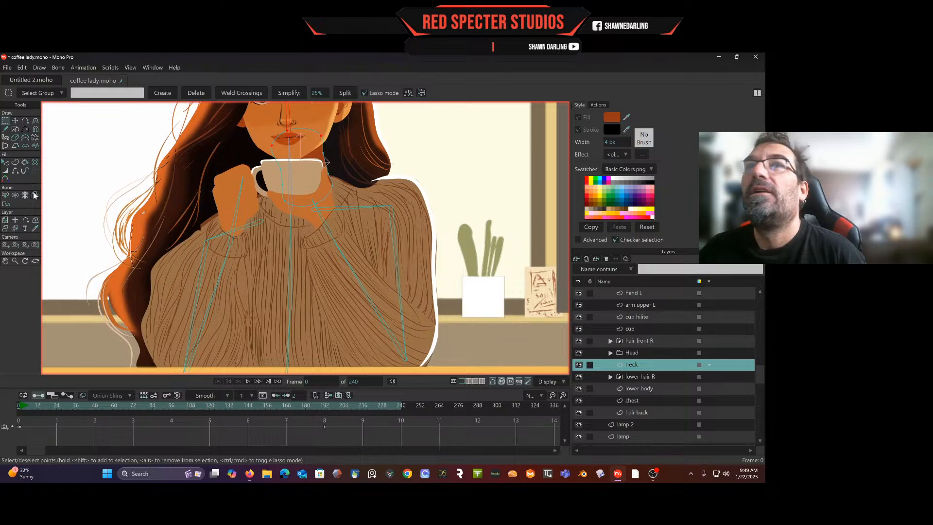
left_click(7, 194)
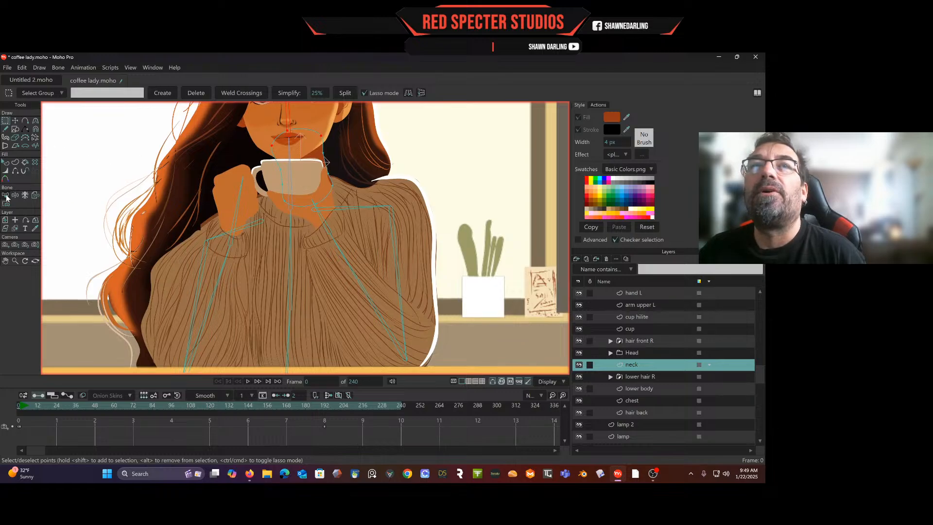
left_click(289, 249)
left_click_drag(284, 218, 263, 198)
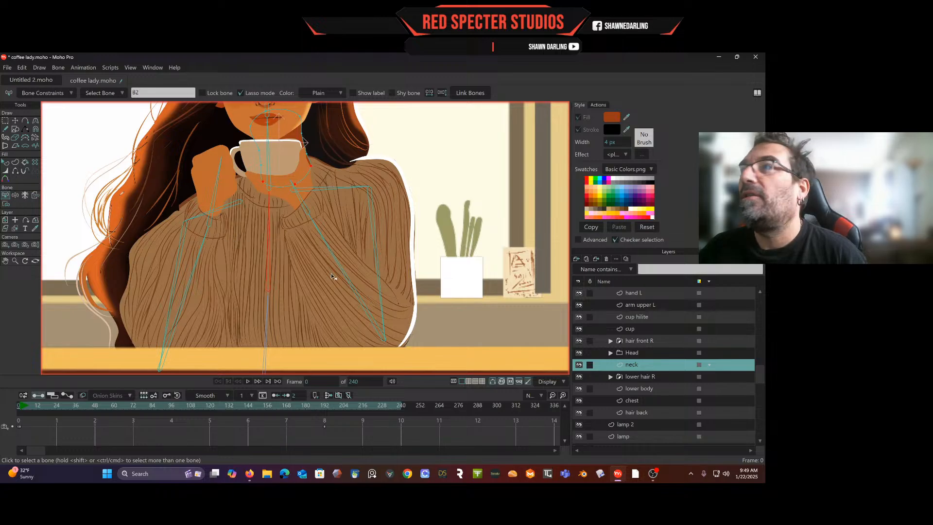
scroll(628, 354, "down", 3)
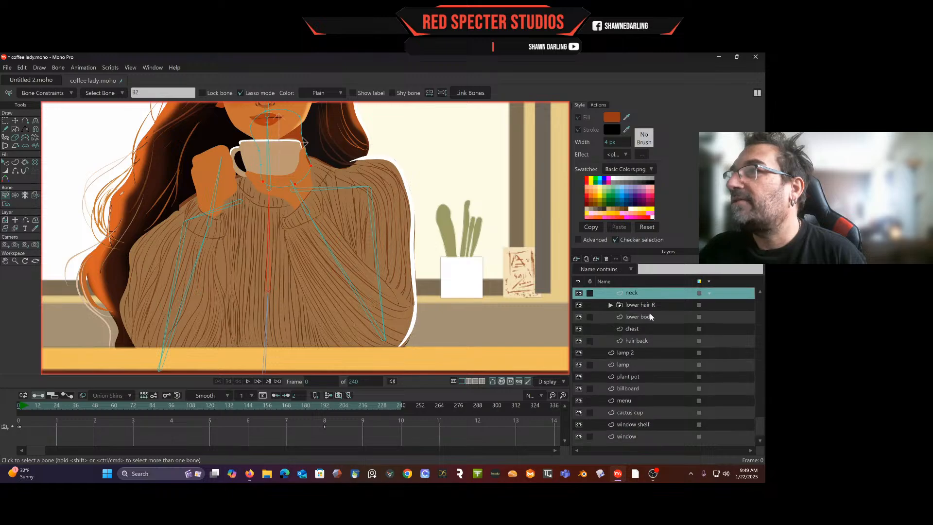
left_click(636, 329)
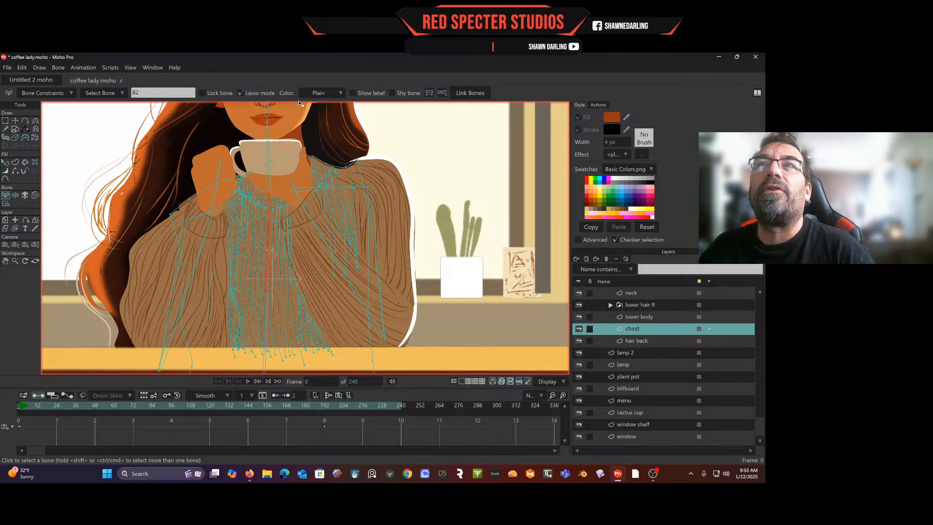
left_click(271, 152)
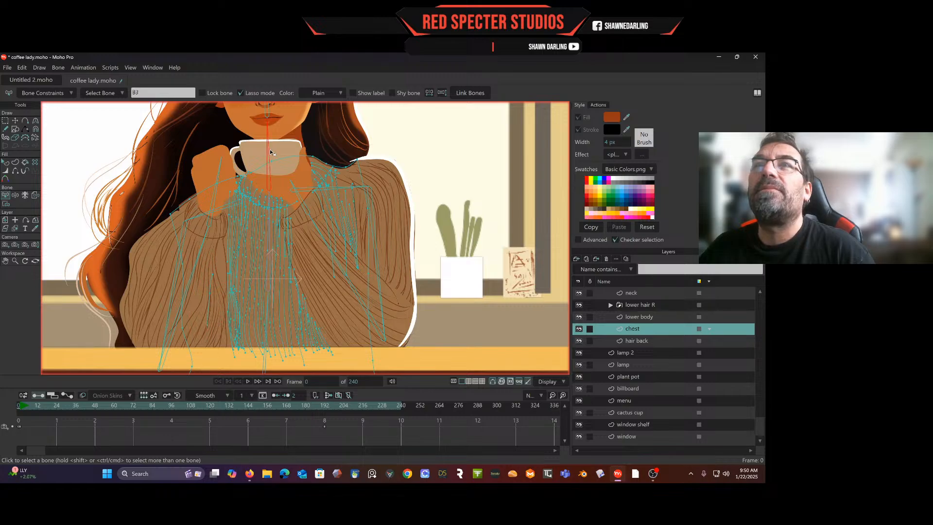
left_click(6, 204)
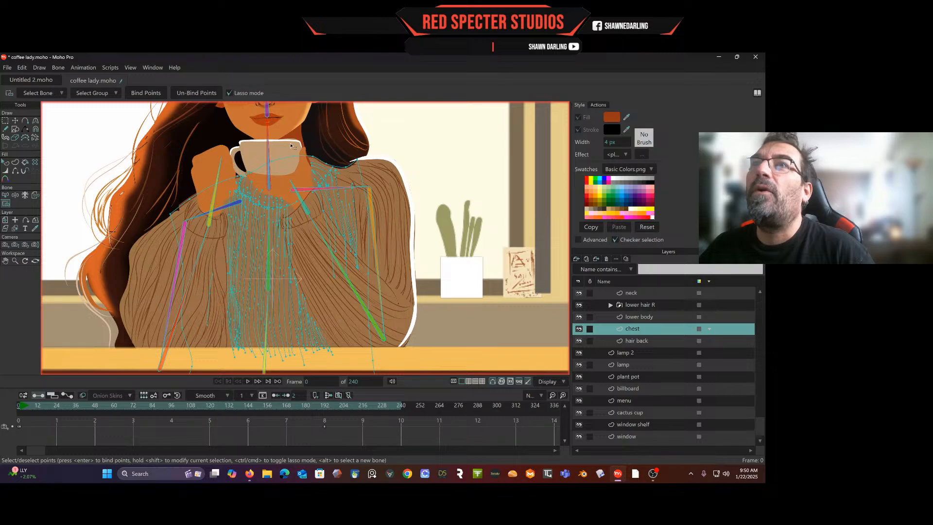
left_click_drag(280, 149, 231, 158)
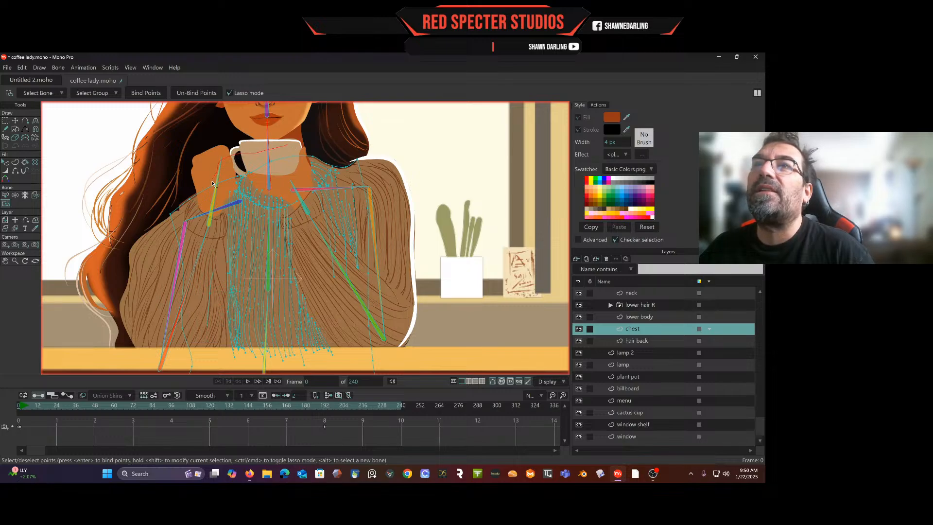
left_click_drag(213, 184, 232, 191)
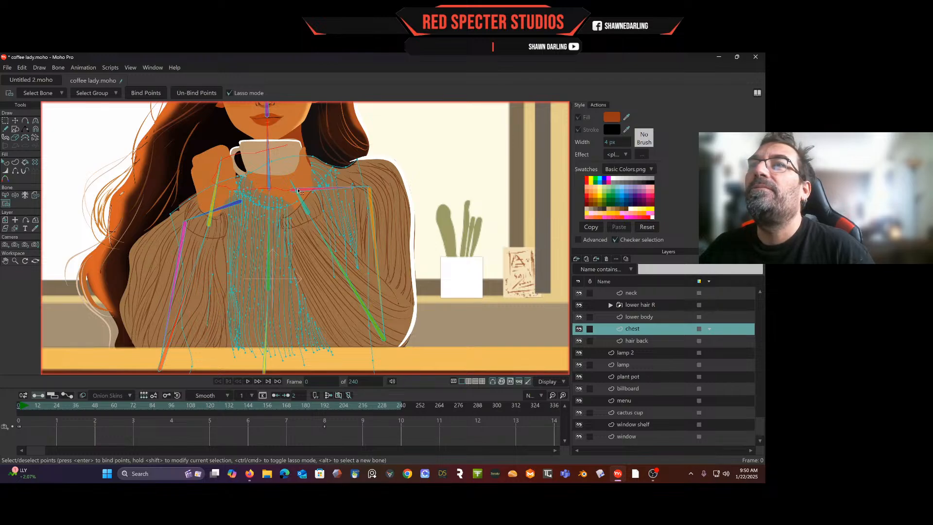
mouse_move(298, 190)
left_mouse_down()
mouse_move(346, 172)
mouse_move(318, 140)
mouse_move(297, 139)
left_mouse_up()
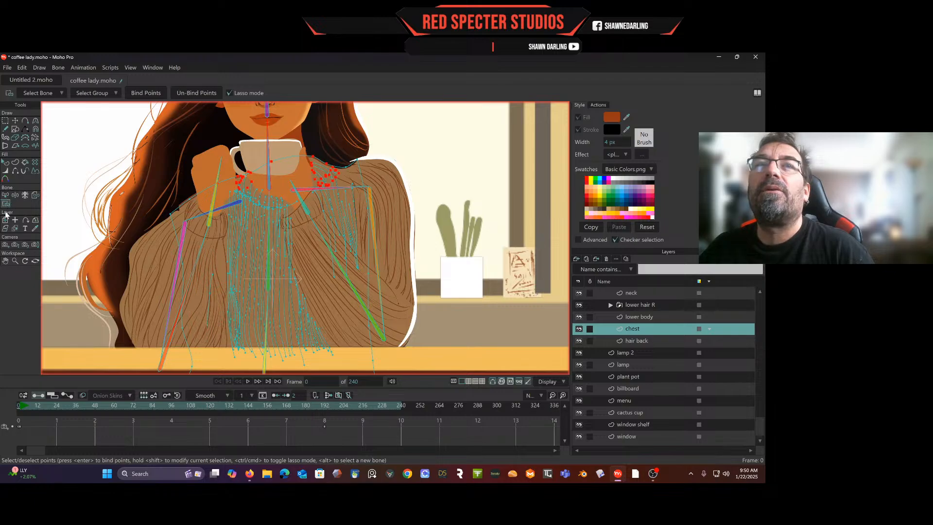
left_click(144, 92)
Bind the upper and middle points of the chest layer, below the collar, to the upper torso bone B2.
scroll(253, 190, "up", 2)
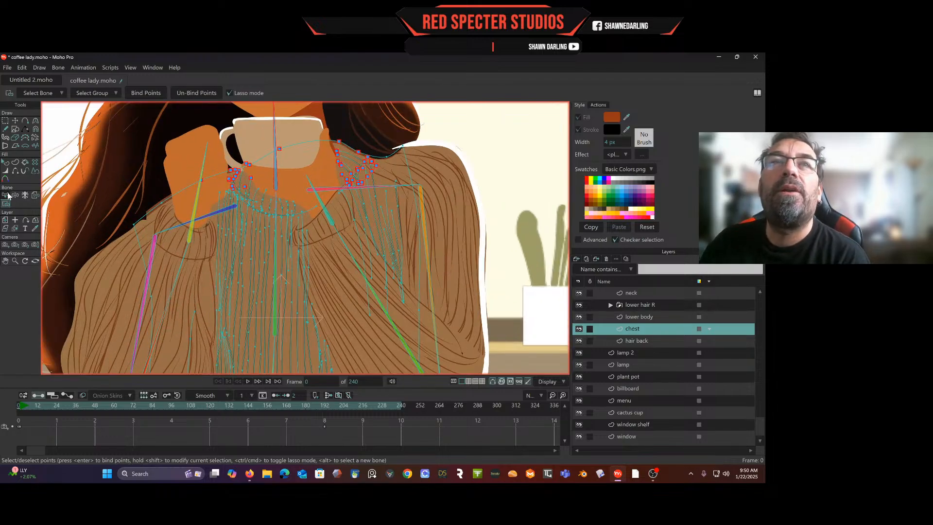
key("b")
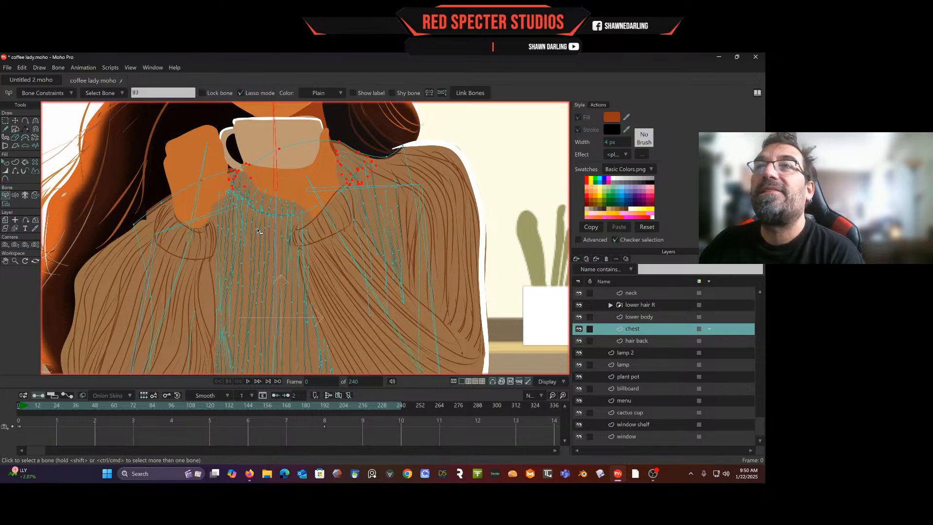
left_click(278, 247)
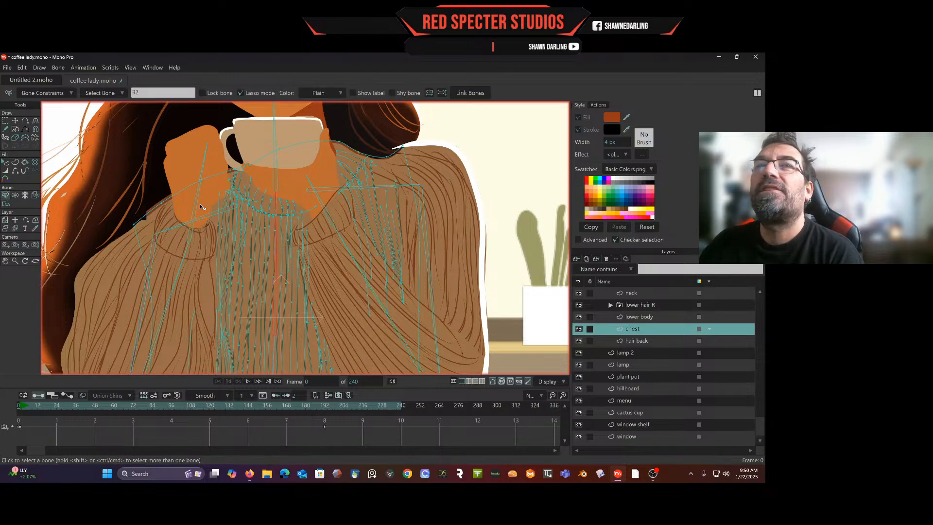
key("i")
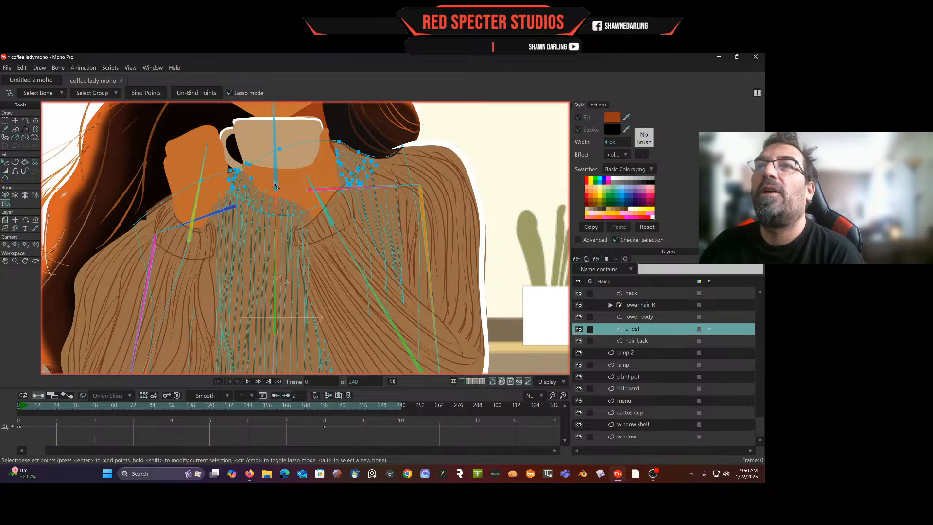
mouse_move(271, 187)
left_mouse_down()
mouse_move(212, 194)
mouse_move(204, 212)
left_mouse_up()
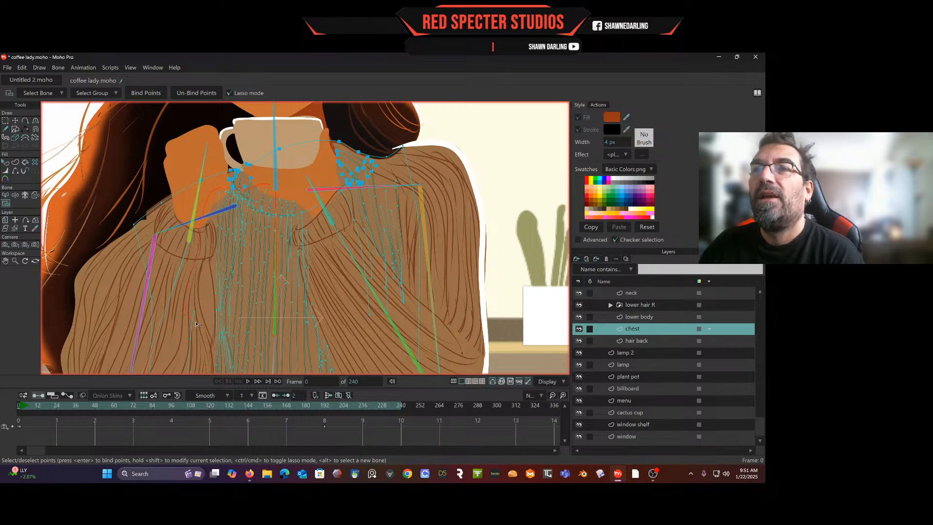
left_click_drag(287, 334, 300, 339)
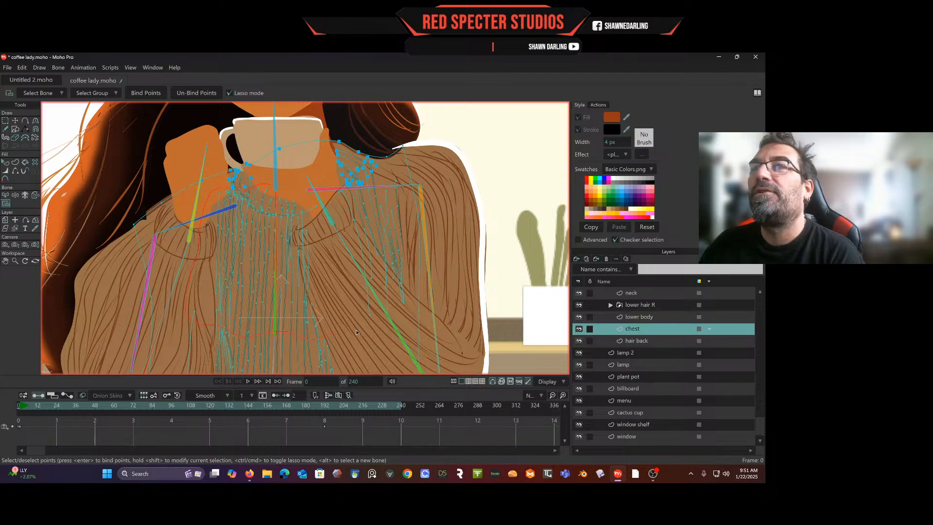
left_click_drag(356, 332, 362, 331)
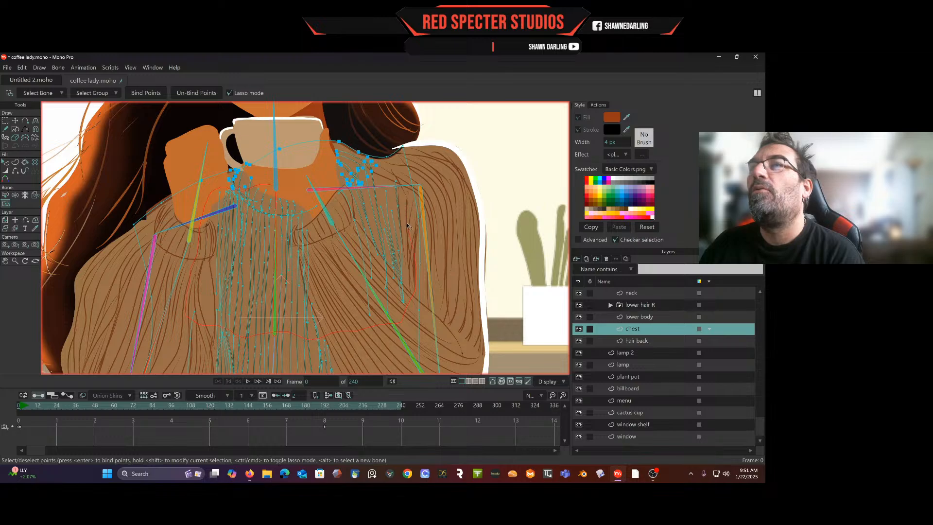
mouse_move(404, 213)
left_mouse_down()
mouse_move(383, 184)
mouse_move(308, 186)
left_mouse_up()
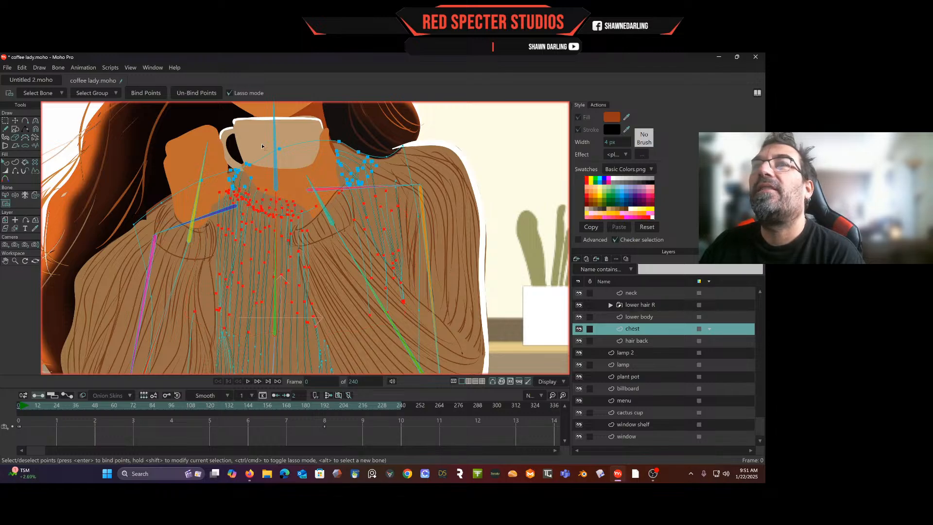
left_click(163, 92)
scroll(295, 167, "down", 2)
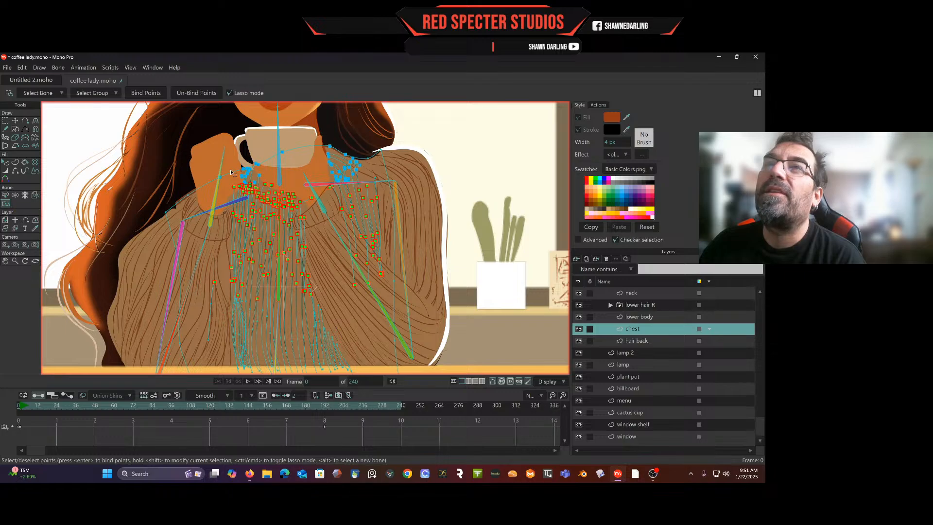
mouse_move(231, 172)
left_mouse_down()
mouse_move(221, 166)
mouse_move(180, 190)
left_mouse_up()
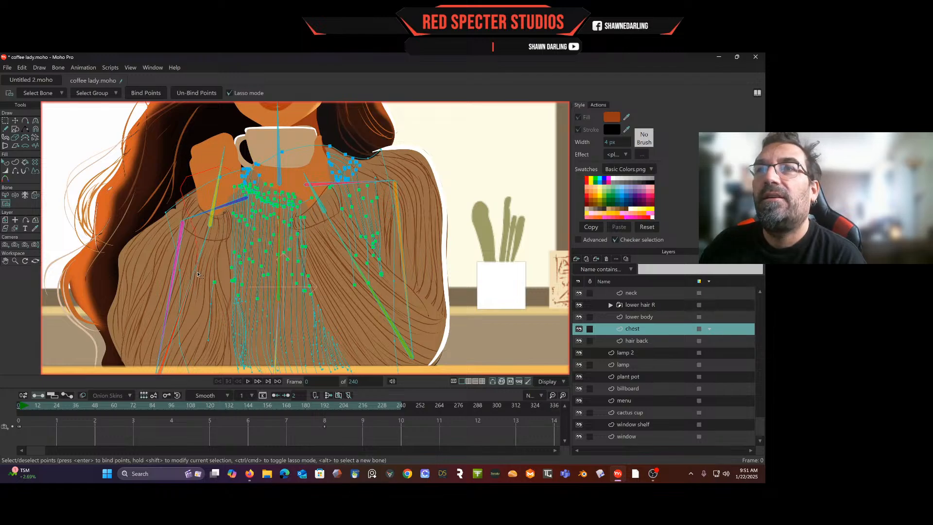
left_click_drag(218, 297, 216, 294)
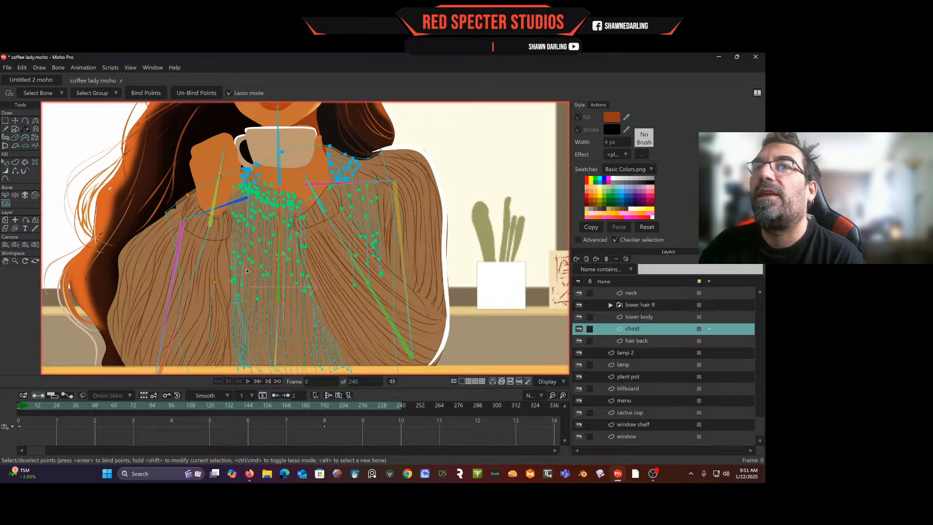
Make the lowest torso bone B1 the target for binding the chest layer's points.
left_click_drag(247, 272, 245, 219)
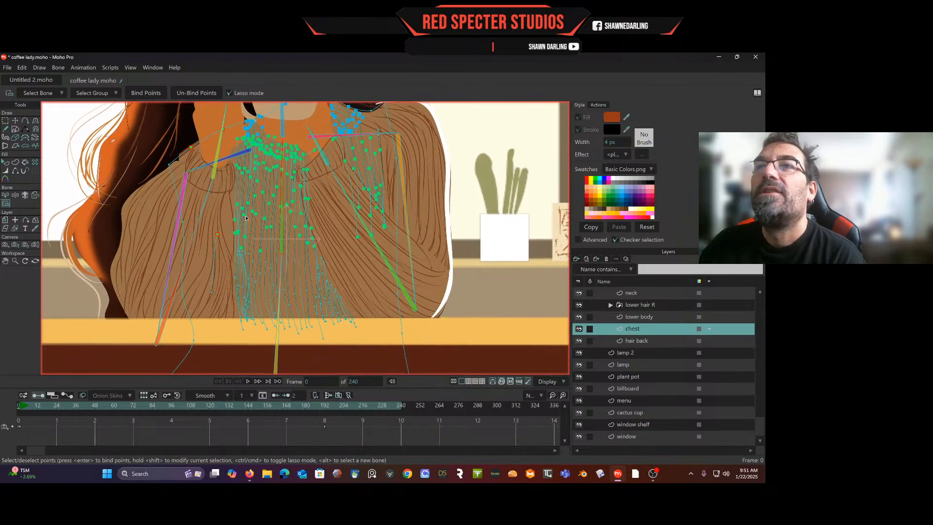
left_click(5, 195)
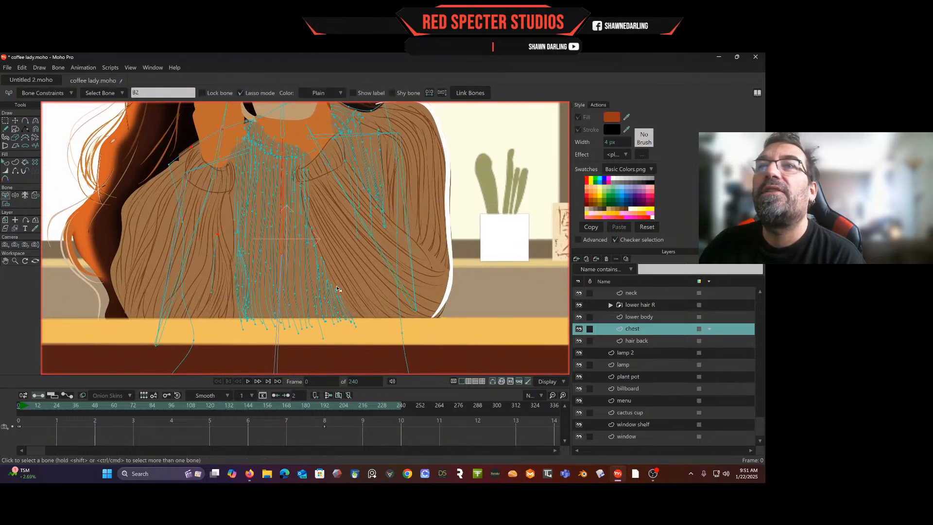
left_click(283, 266)
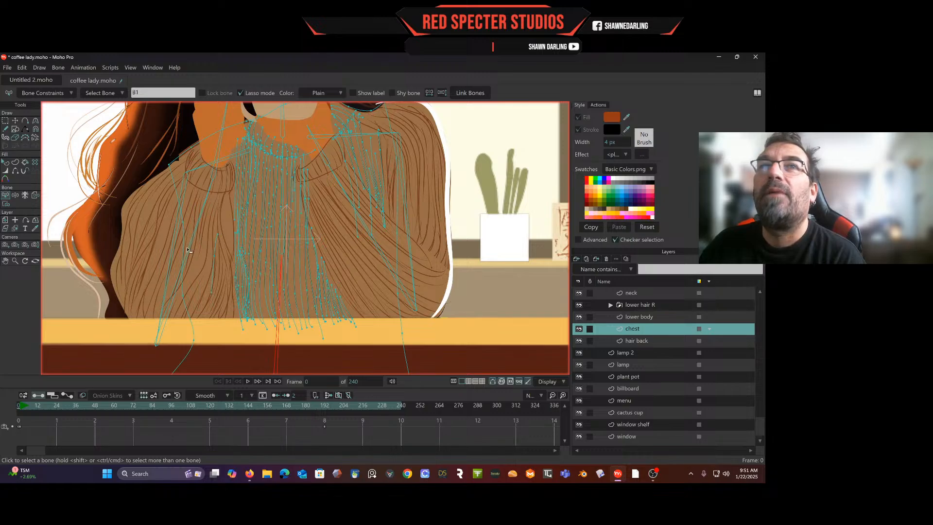
left_click(5, 203)
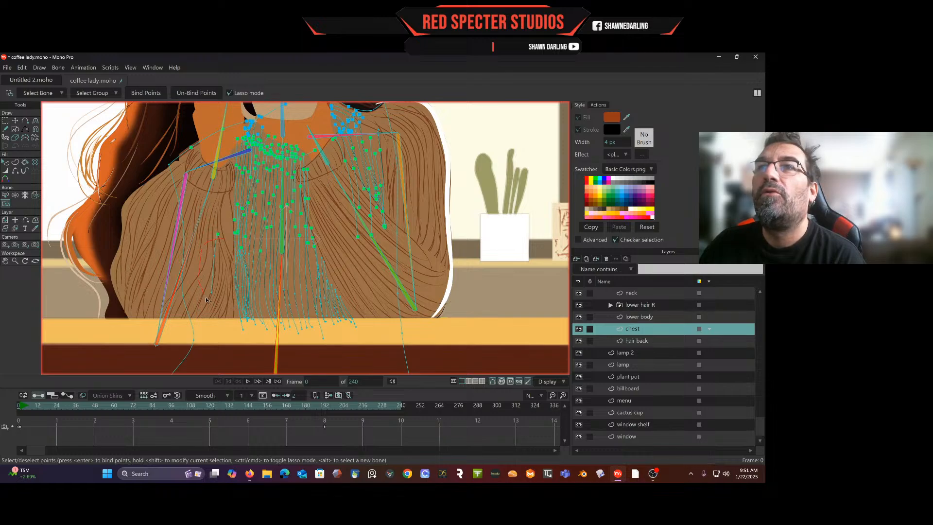
mouse_move(227, 334)
left_mouse_down()
mouse_move(356, 353)
mouse_move(377, 320)
mouse_move(382, 336)
mouse_move(422, 321)
mouse_move(412, 257)
mouse_move(384, 244)
mouse_move(219, 243)
left_mouse_up()
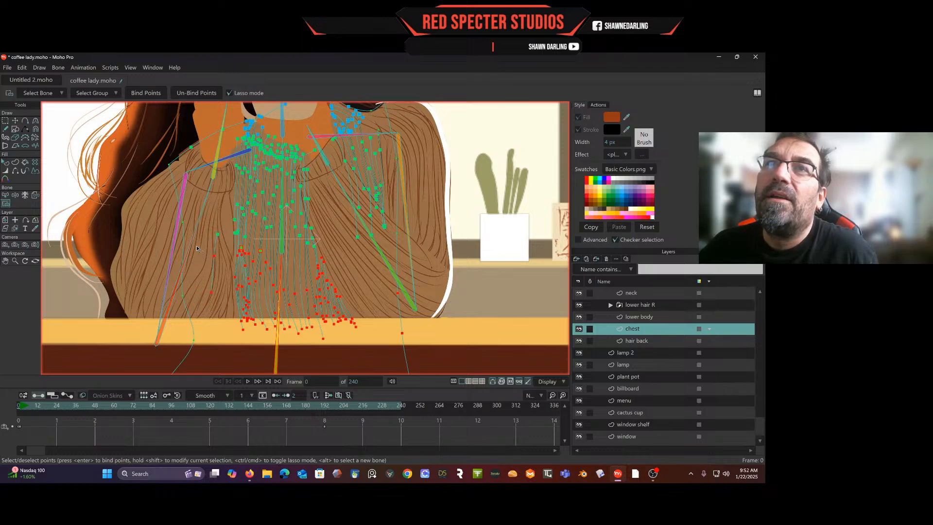
mouse_move(166, 270)
left_mouse_down()
mouse_move(164, 323)
mouse_move(186, 345)
mouse_move(205, 360)
mouse_move(269, 353)
left_mouse_up()
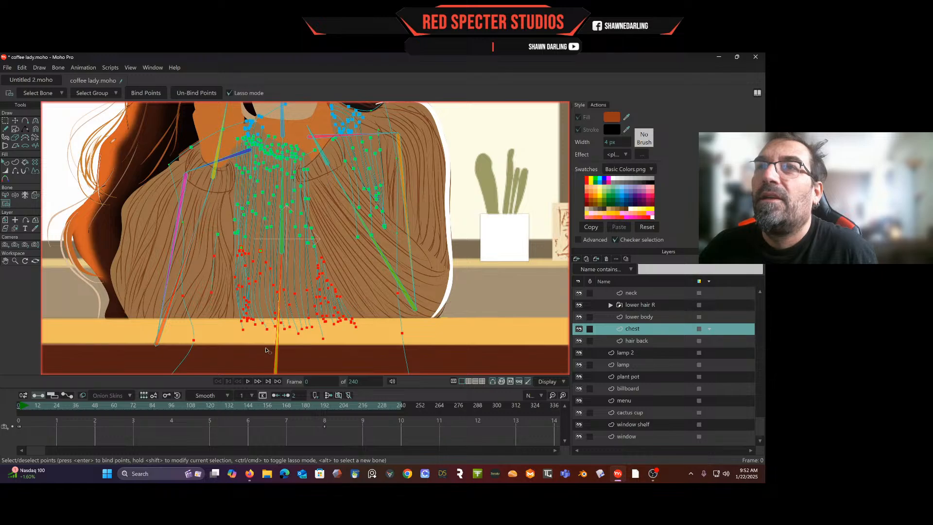
left_click(283, 328)
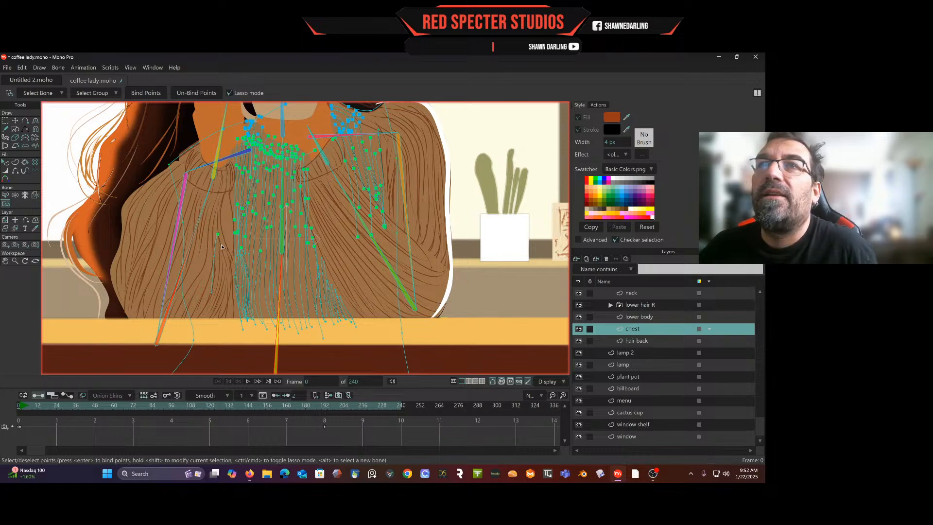
Bind the chest layer's lower points, including the outline points below the table, to the lowest torso bone.
mouse_move(181, 253)
left_mouse_down()
mouse_move(150, 290)
mouse_move(196, 347)
mouse_move(282, 364)
mouse_move(412, 347)
mouse_move(416, 266)
left_mouse_up()
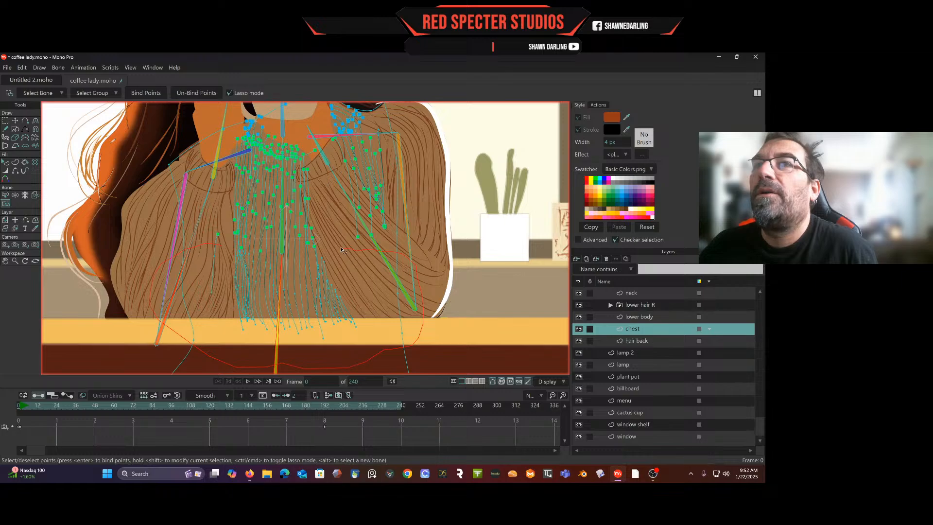
left_click_drag(340, 250, 339, 247)
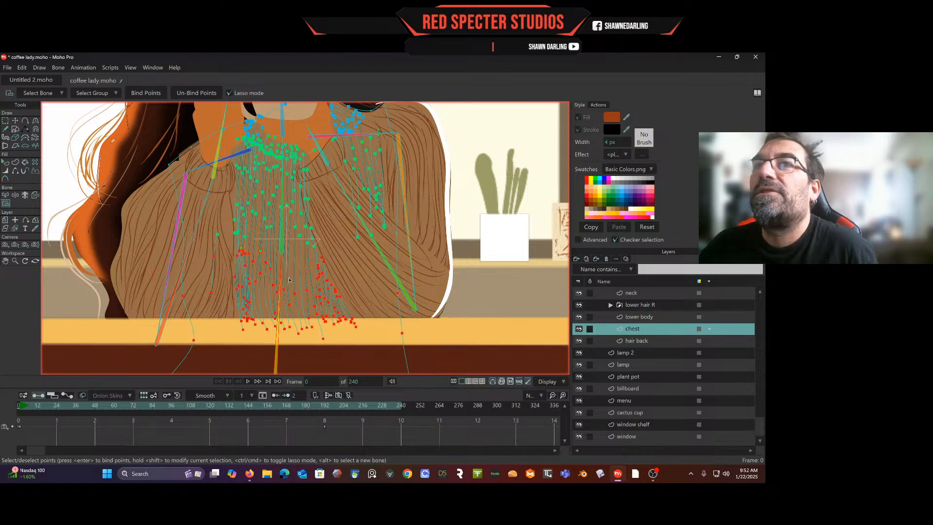
left_click_drag(403, 316, 407, 176)
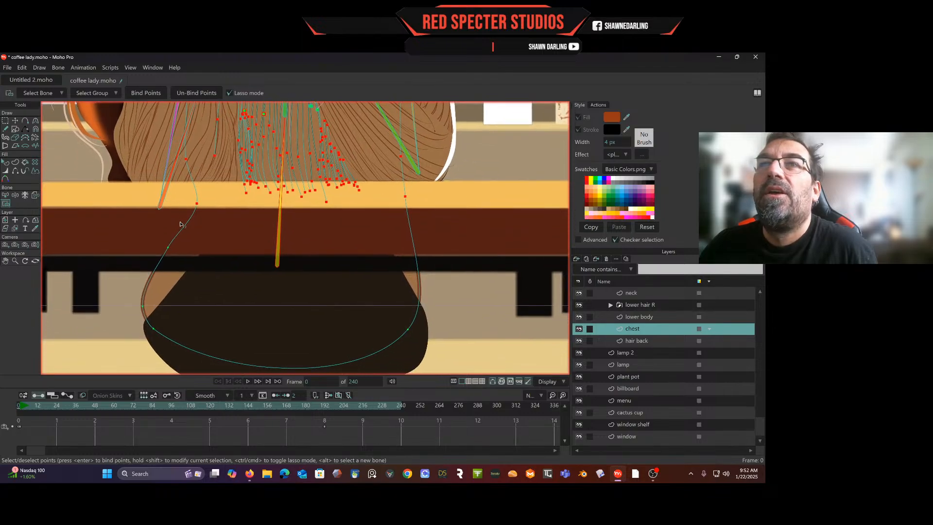
mouse_move(179, 231)
left_mouse_down()
mouse_move(131, 252)
mouse_move(111, 331)
mouse_move(341, 399)
mouse_move(471, 287)
mouse_move(433, 225)
mouse_move(385, 213)
left_mouse_up()
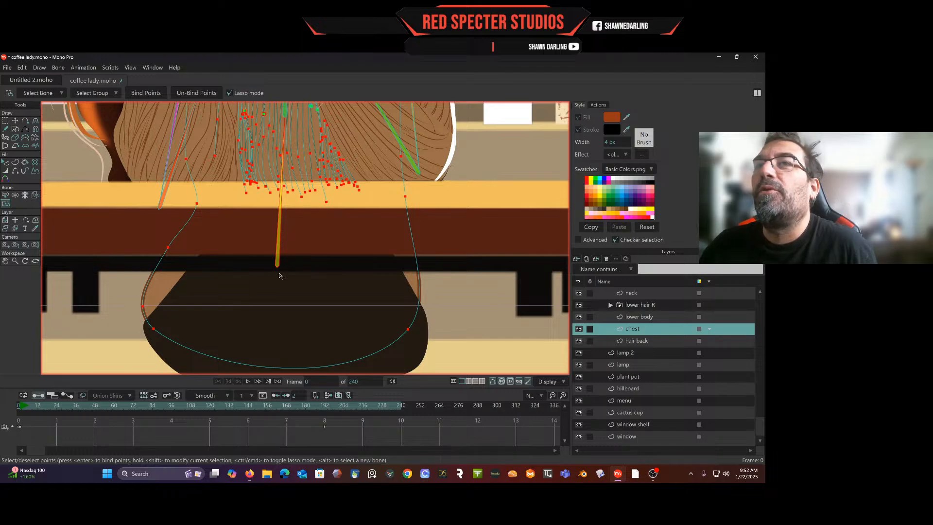
scroll(286, 233, "up", 3)
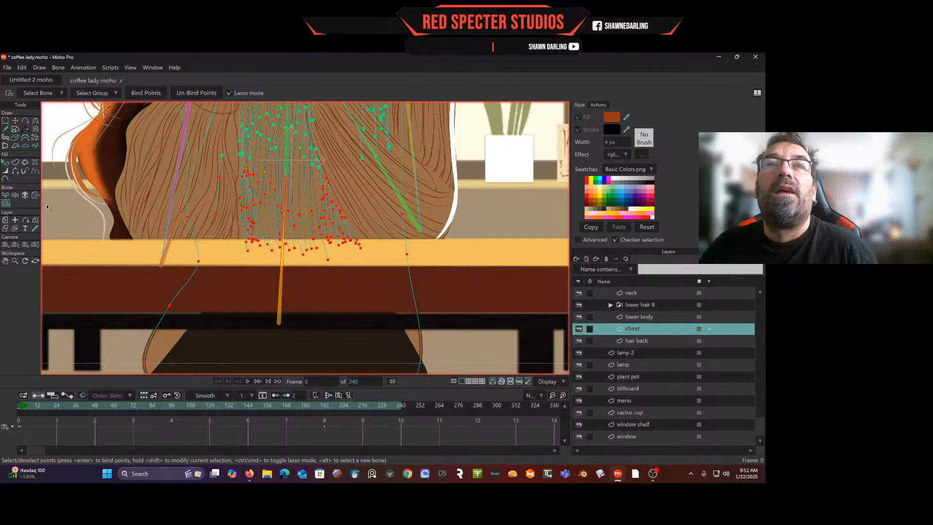
left_click(149, 92)
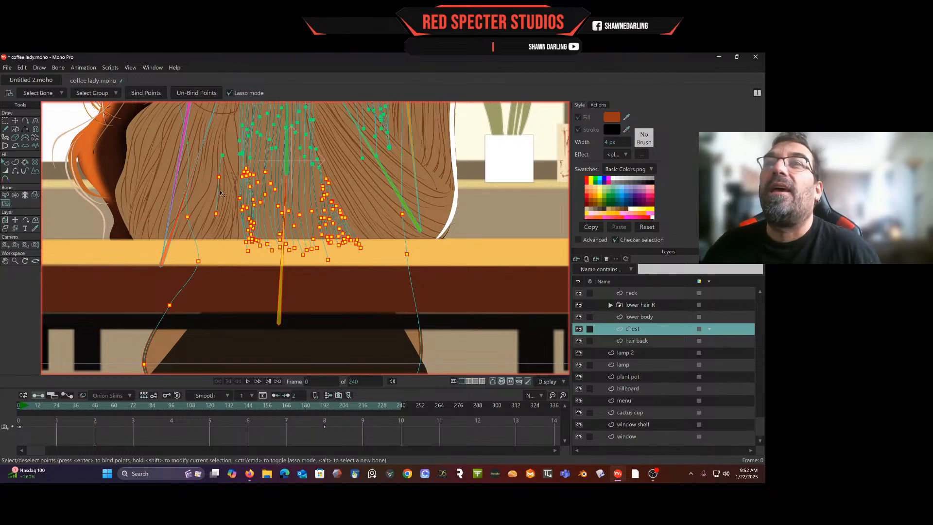
Bind the outer shoulder and sleeve points on the left of the chest layer to the upper arm bone B10.
left_click_drag(220, 200, 204, 234)
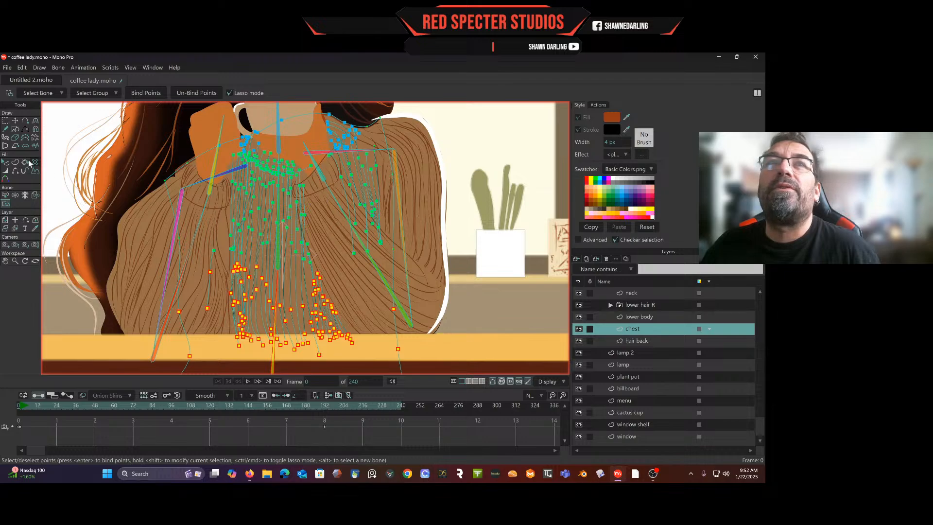
left_click(5, 195)
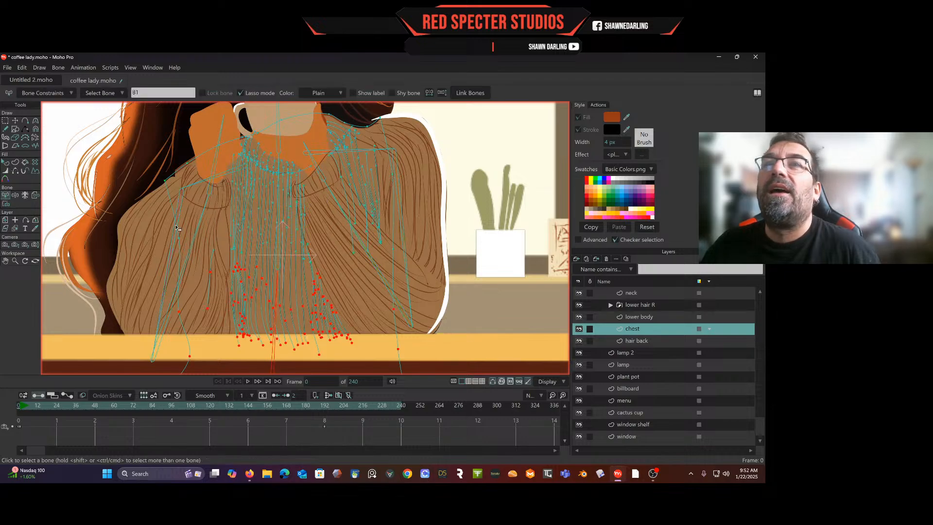
left_click(180, 209)
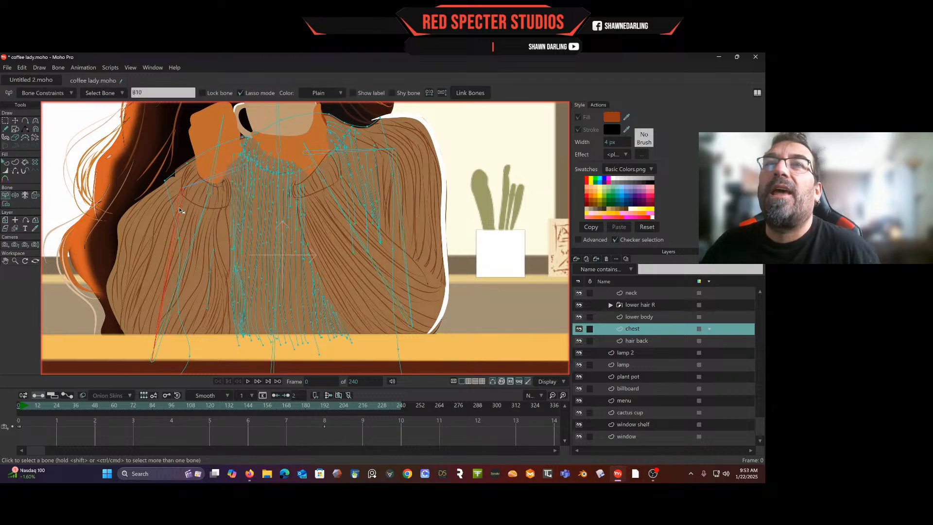
left_click(6, 204)
mouse_move(191, 161)
left_mouse_down()
mouse_move(143, 180)
mouse_move(139, 211)
left_mouse_up()
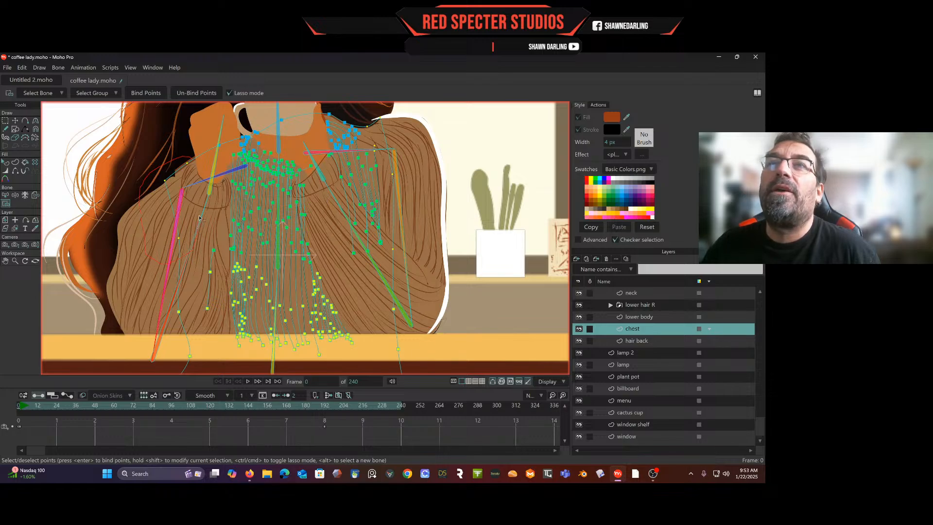
left_click_drag(199, 217, 200, 218)
left_click(146, 93)
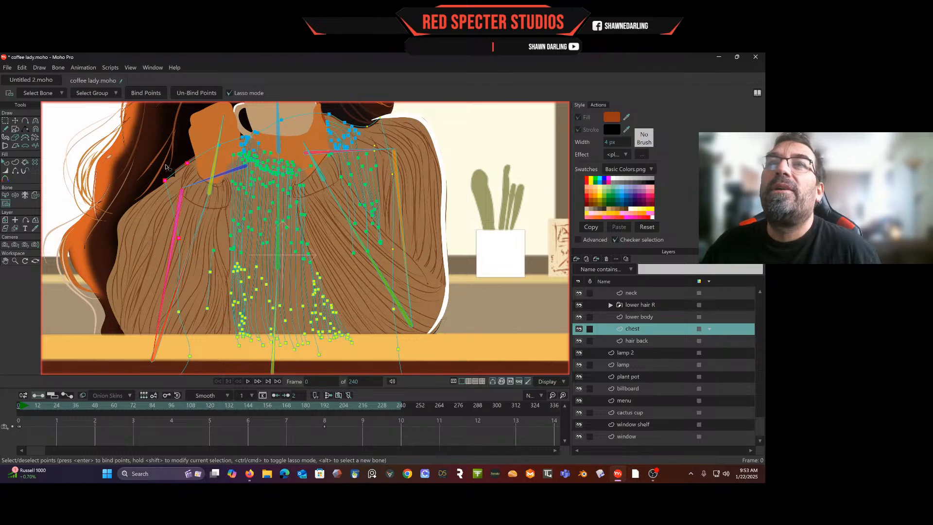
Bind the chest layer's points between the left shoulder and the collar to the left shoulder bone B9.
left_click(6, 195)
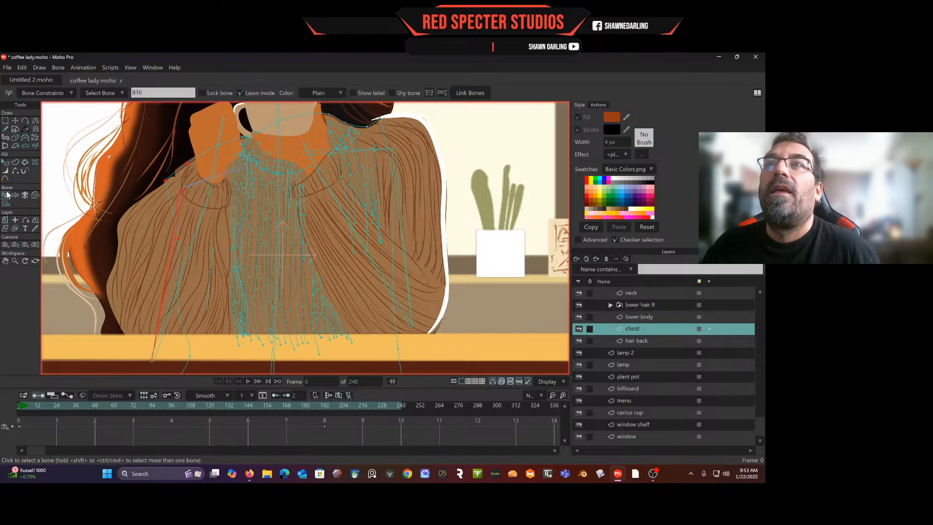
left_click(229, 176)
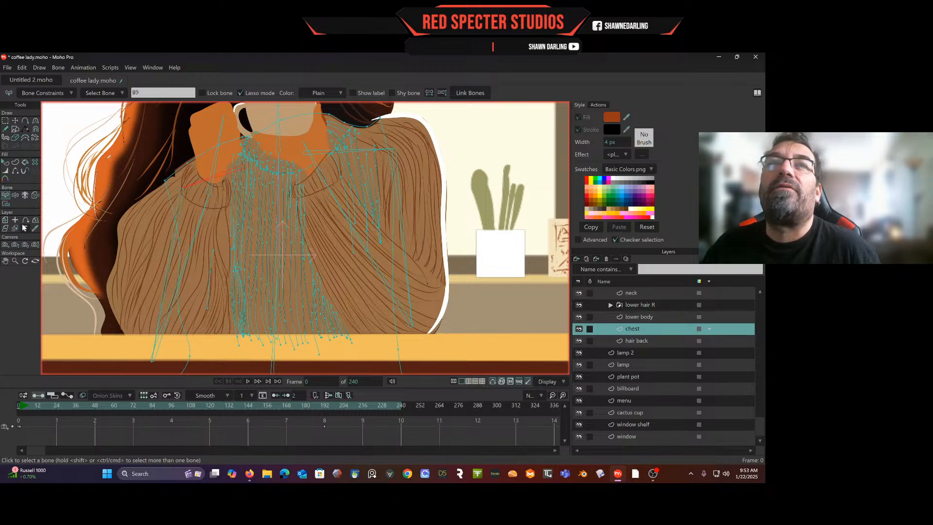
left_click(5, 203)
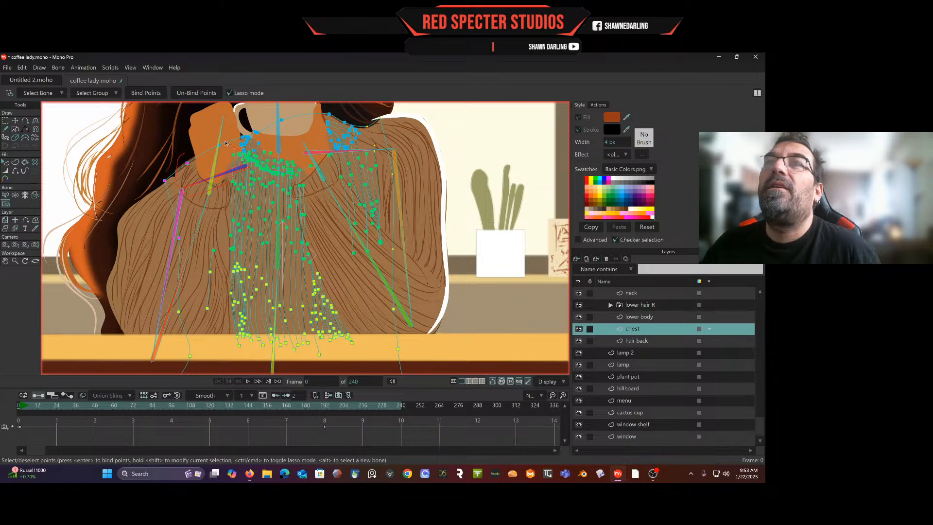
left_click_drag(188, 147, 188, 147)
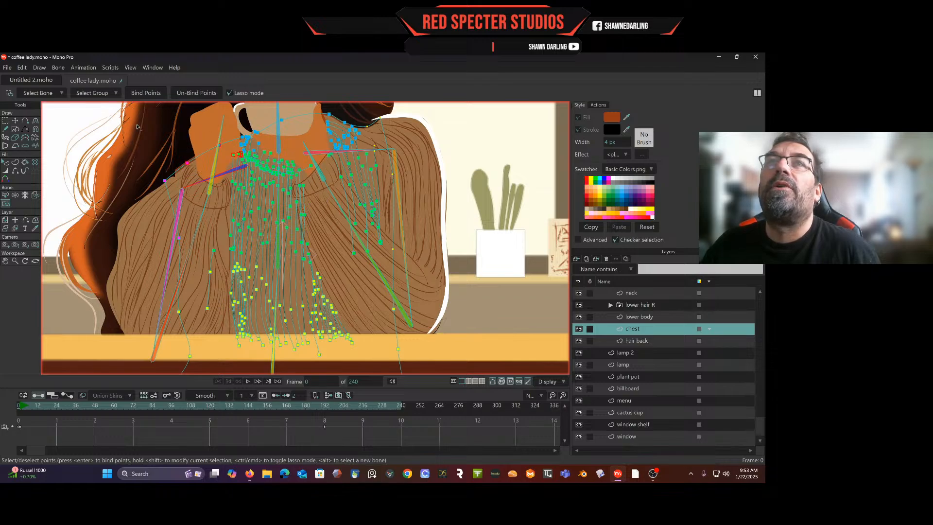
left_click(138, 95)
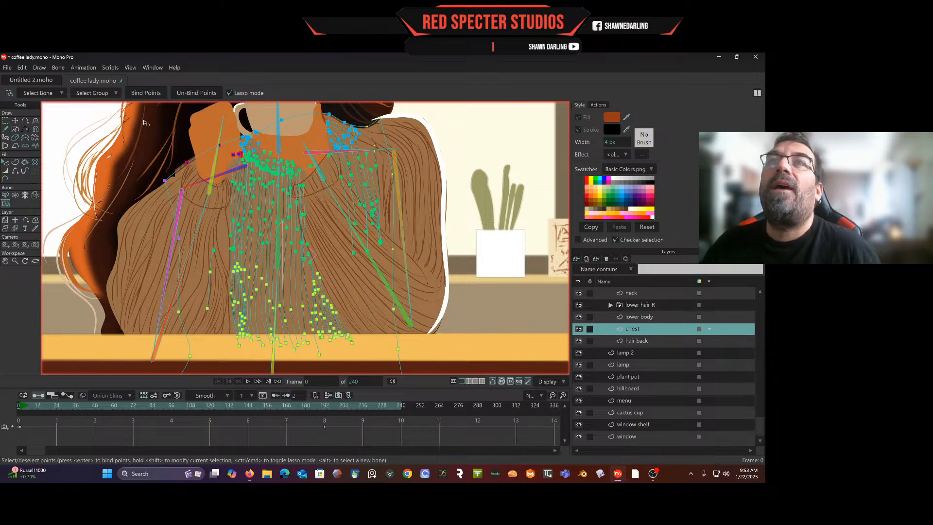
Bind the chest layer's points between the collar and the right-hand shoulder to shoulder bone B5.
left_click(5, 194)
left_click(319, 155)
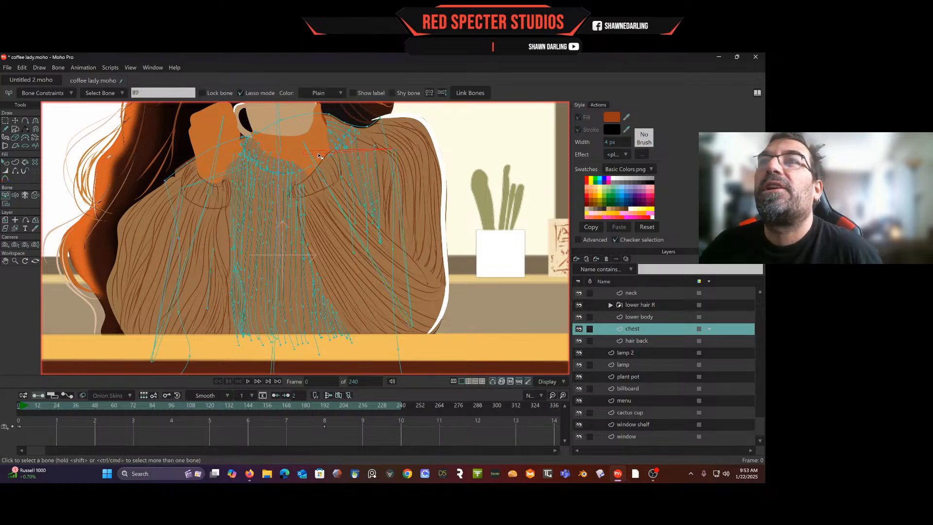
left_click(9, 204)
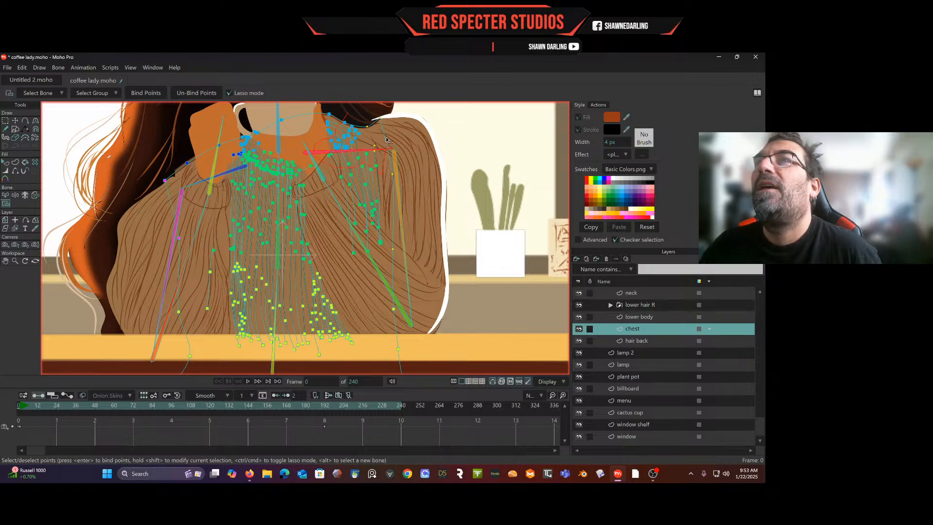
mouse_move(390, 115)
left_mouse_down()
mouse_move(365, 108)
mouse_move(339, 116)
left_mouse_up()
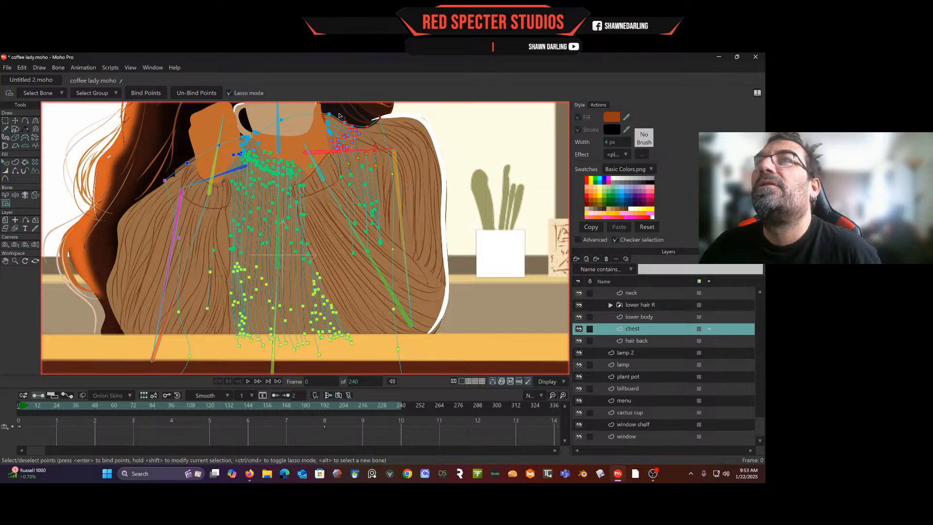
left_click(139, 92)
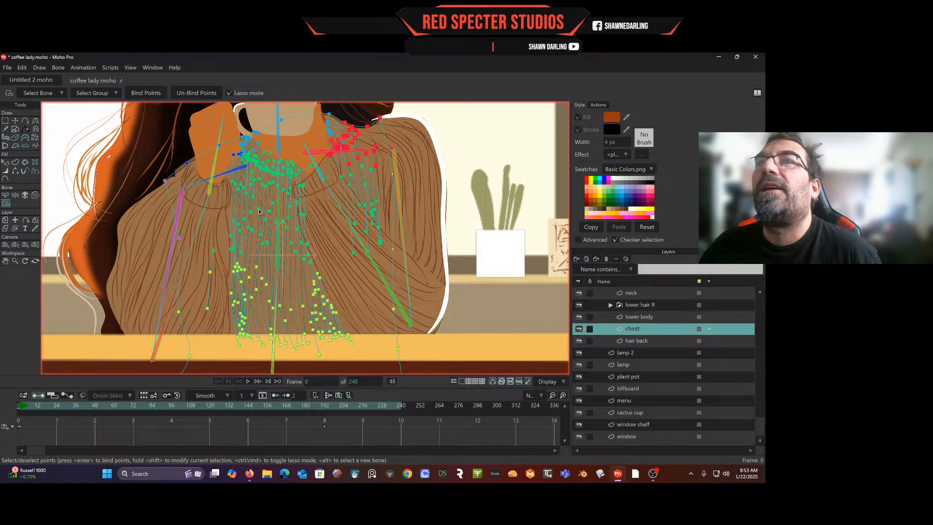
scroll(259, 212, "down", 2)
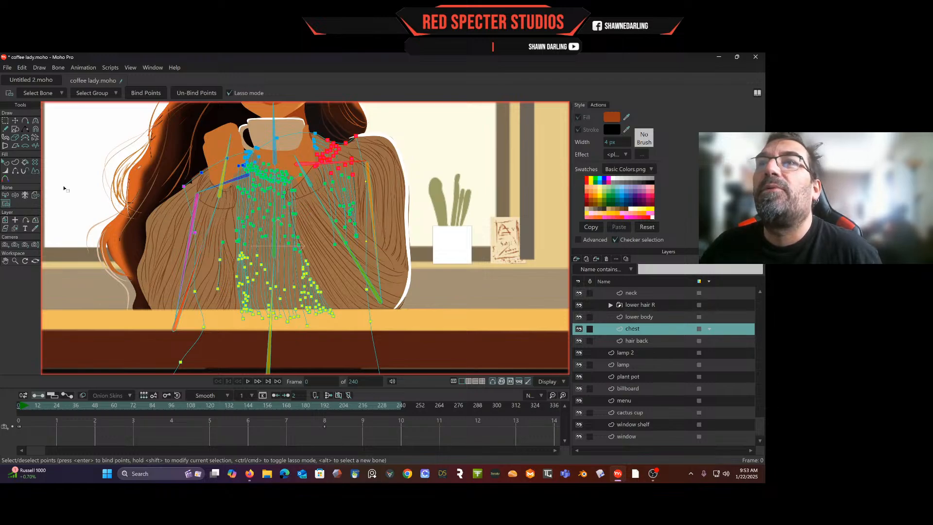
Bind the chest layer's stray points below the right-hand shoulder to the upper torso bone B2.
left_click(6, 196)
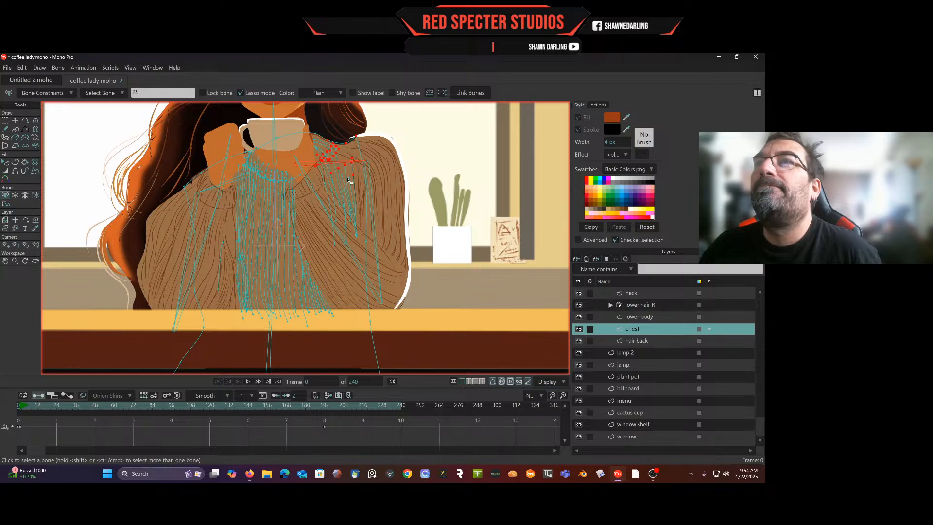
left_click(276, 202)
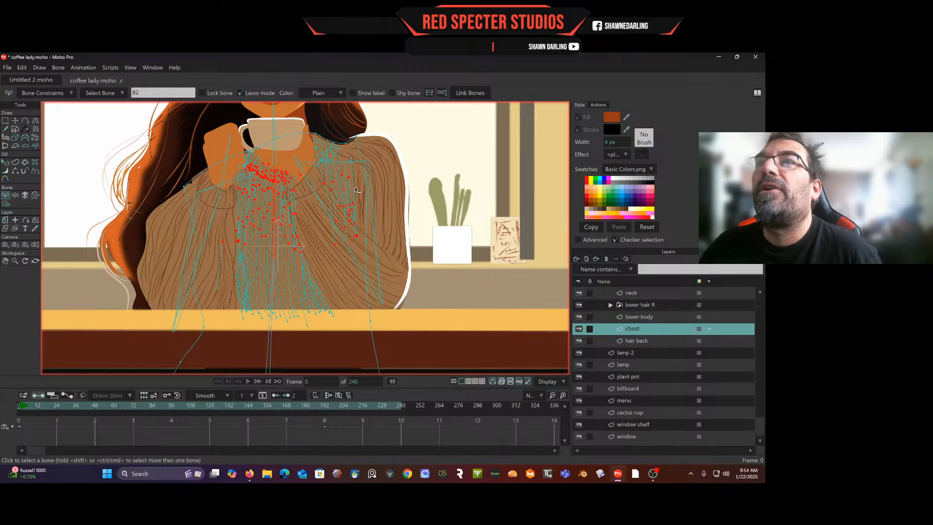
left_click(6, 203)
scroll(286, 171, "up", 1)
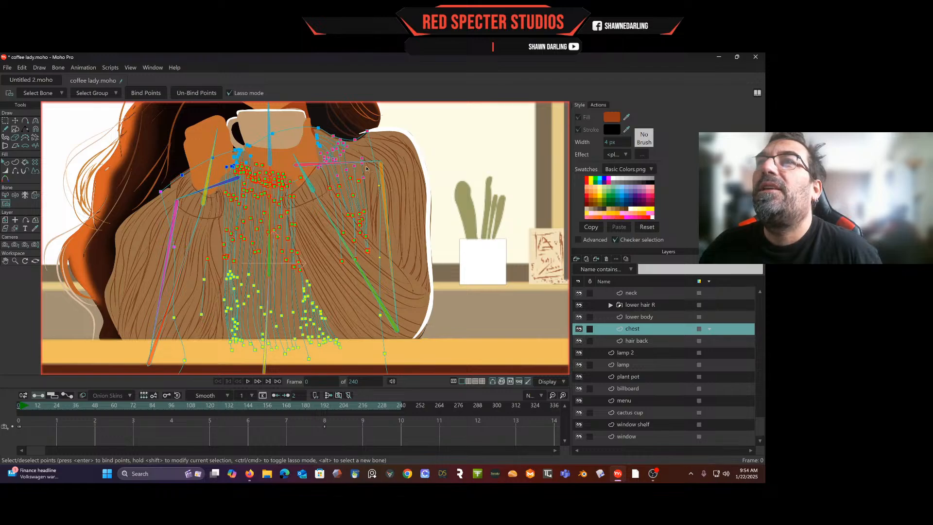
left_click(362, 166, "alt")
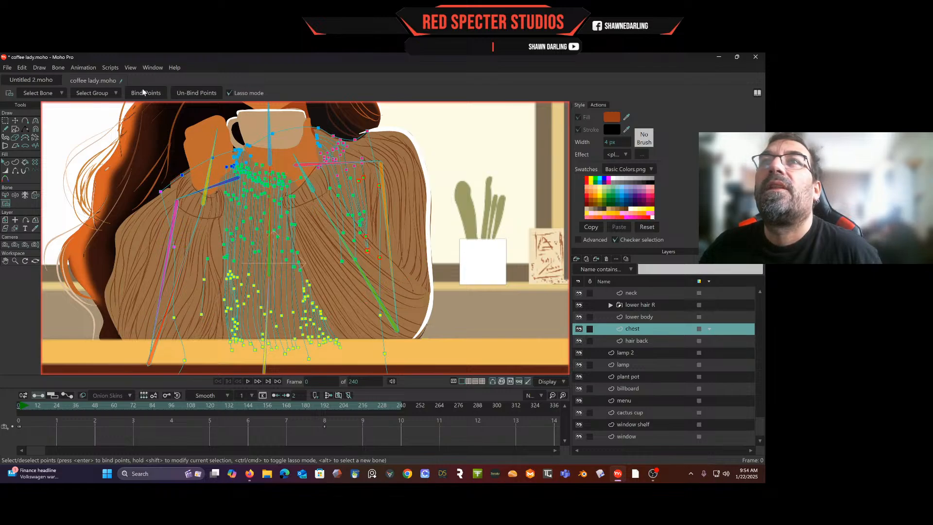
Test the woman's rig by manipulating the neck, torso and shoulder bones, and undo the test poses.
left_click(15, 195)
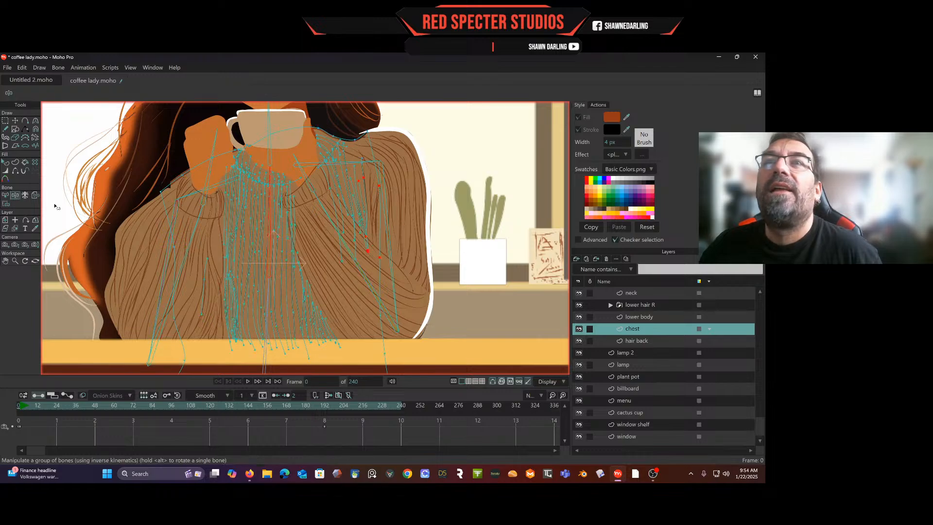
scroll(299, 215, "down", 5)
scroll(299, 214, "up", 3)
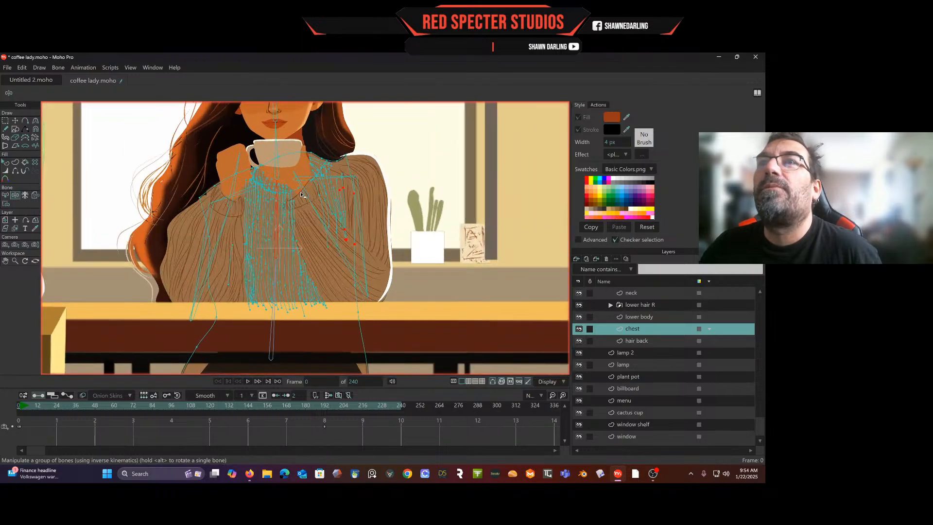
scroll(681, 307, "up", 8)
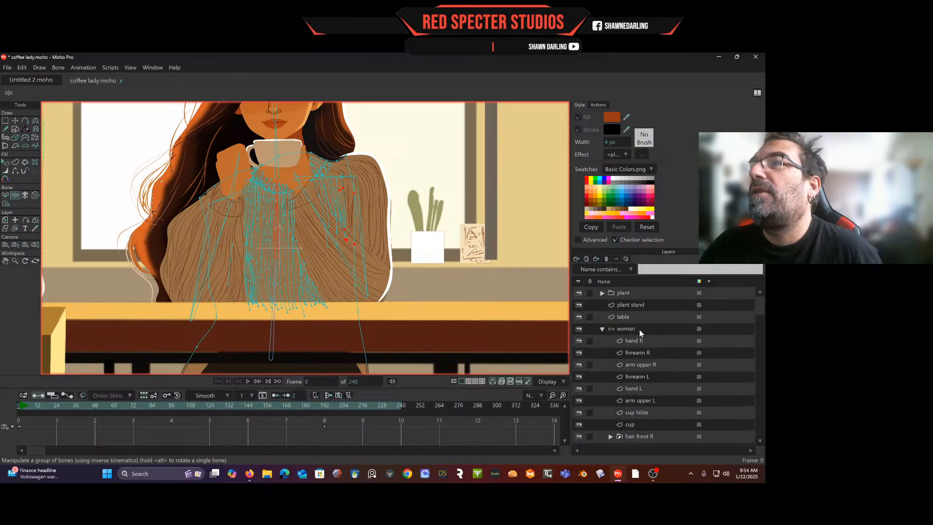
left_click(640, 332)
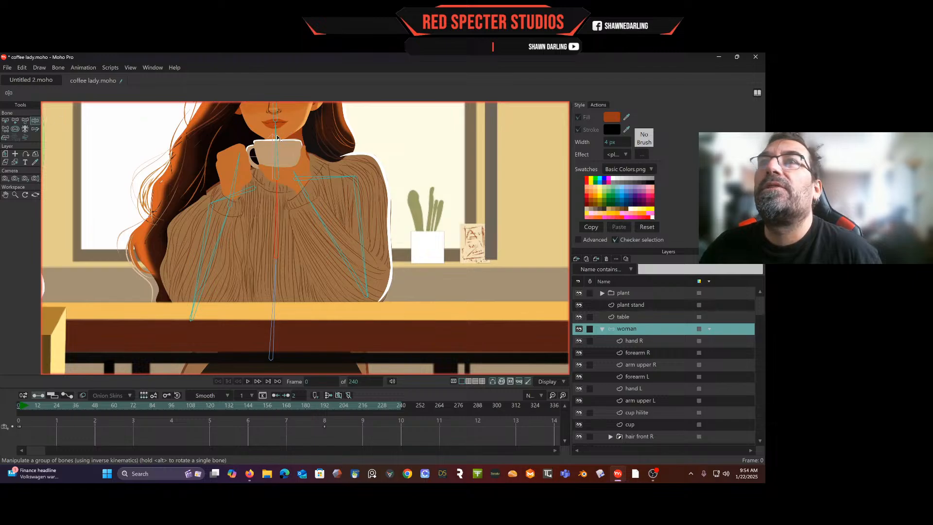
mouse_move(277, 135)
left_mouse_down()
mouse_move(263, 137)
mouse_move(306, 138)
mouse_move(267, 136)
mouse_move(281, 133)
left_mouse_up()
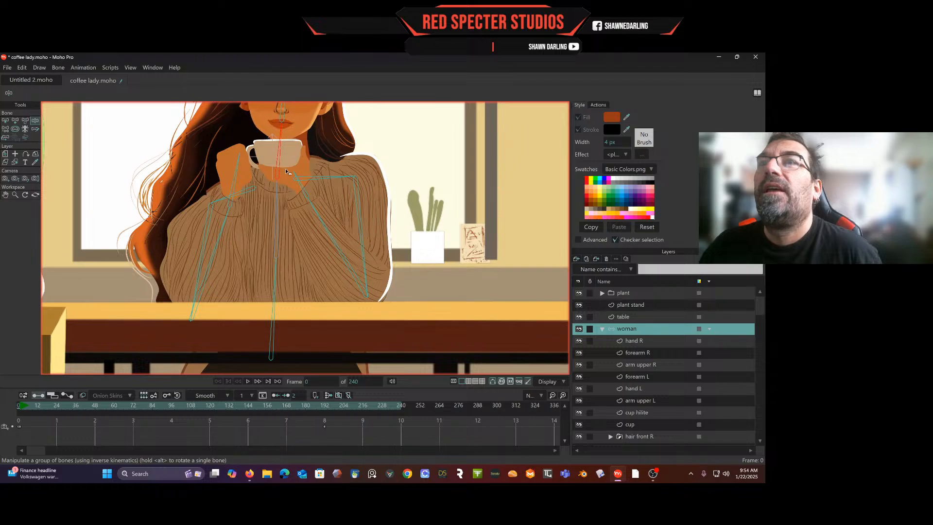
left_click_drag(279, 203, 305, 155)
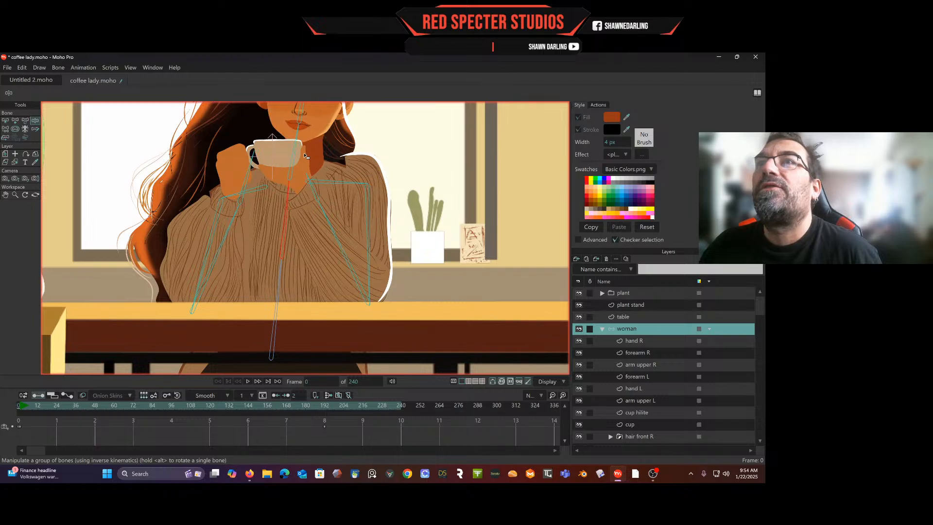
left_click_drag(301, 123, 335, 182)
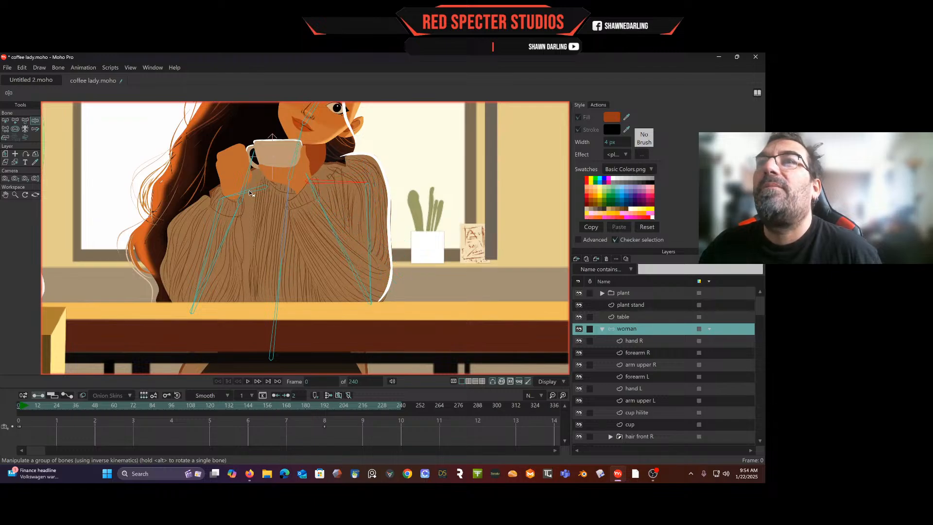
mouse_move(249, 191)
left_mouse_down()
mouse_move(251, 179)
mouse_move(247, 190)
left_mouse_up()
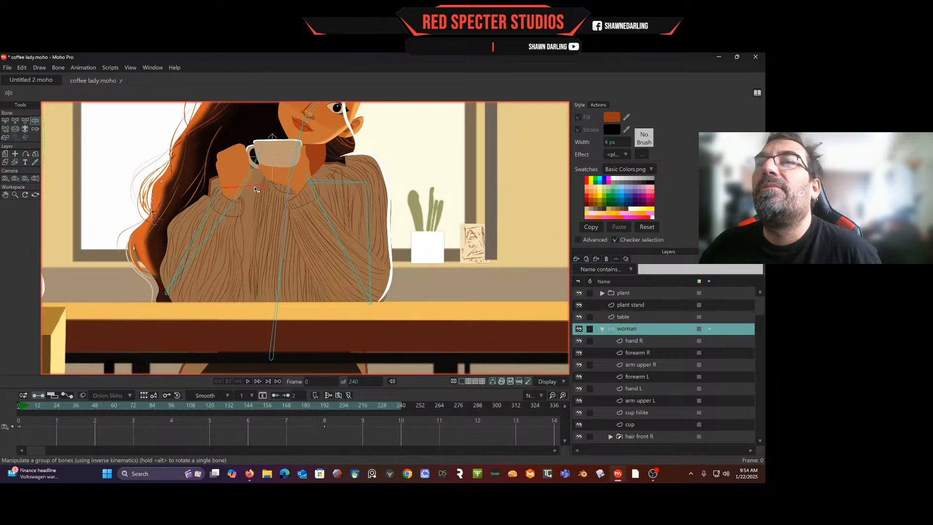
key("ctrl+z")
key("ctrl+z")
key("ctrl+z")
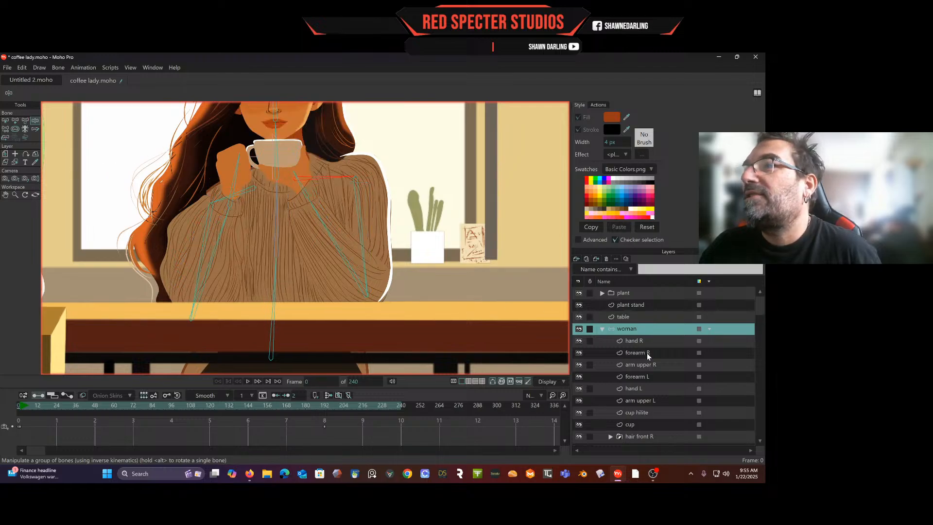
Bind the collar points on both sides of the neck in the chest layer to the neck bone B3.
scroll(647, 353, "down", 1)
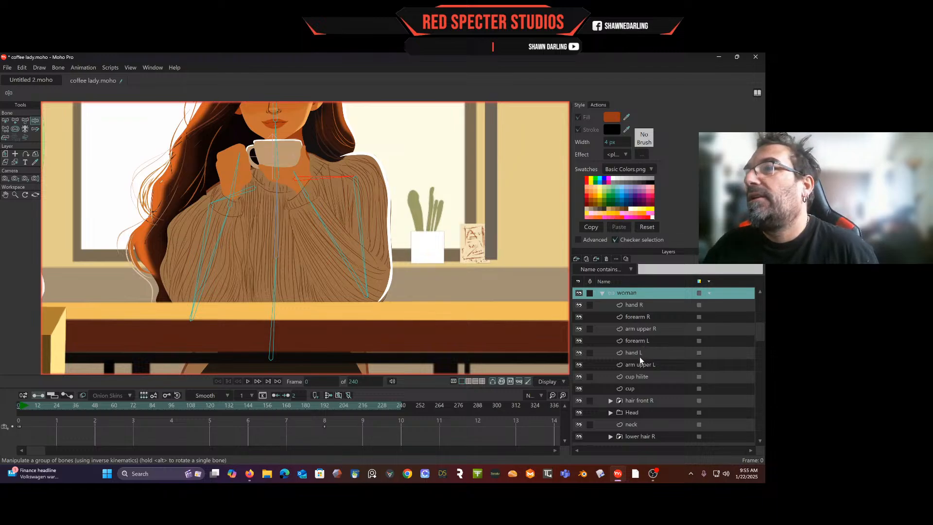
scroll(639, 358, "down", 2)
scroll(636, 369, "down", 1)
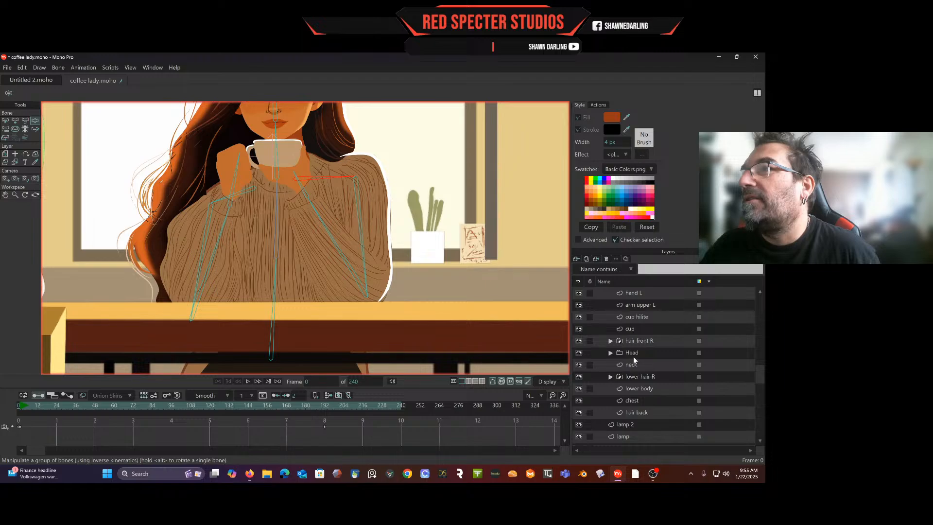
scroll(632, 386, "down", 1)
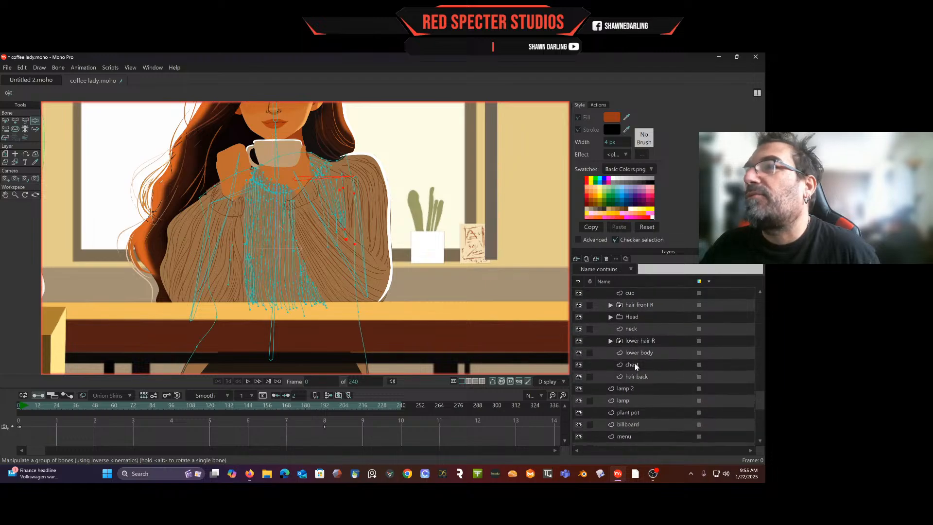
left_click(635, 363)
scroll(258, 188, "up", 3)
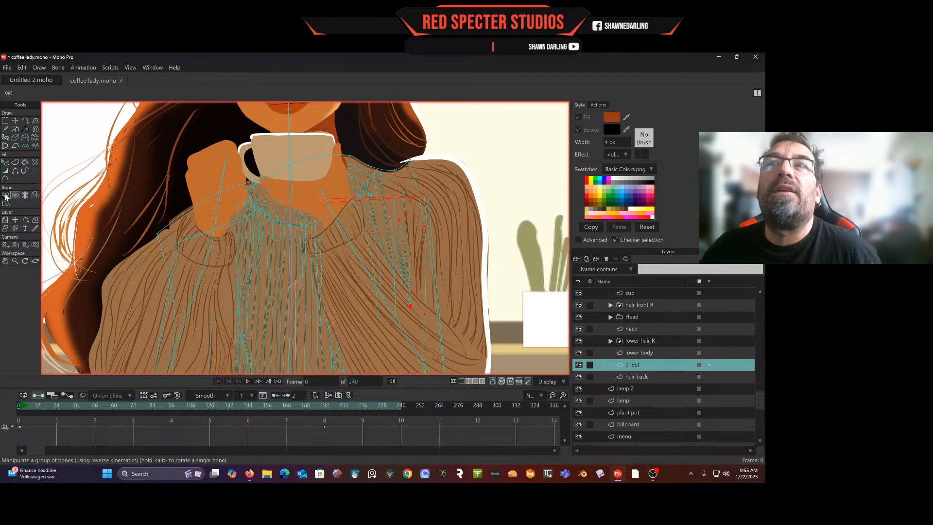
left_click(5, 196)
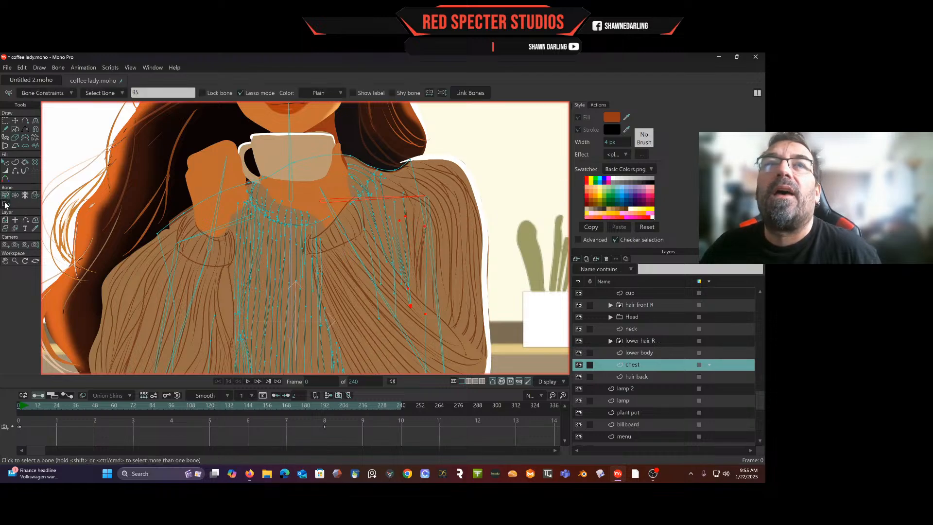
left_click(291, 195)
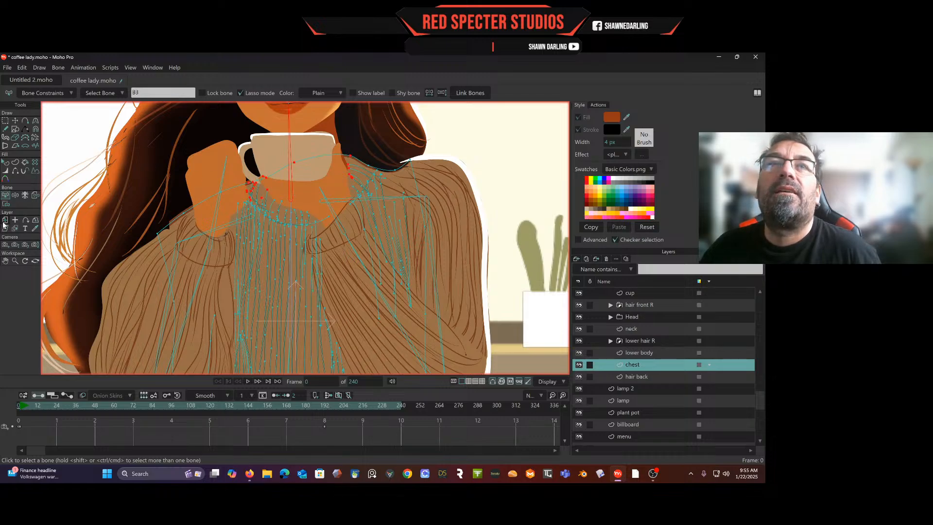
left_click(6, 204)
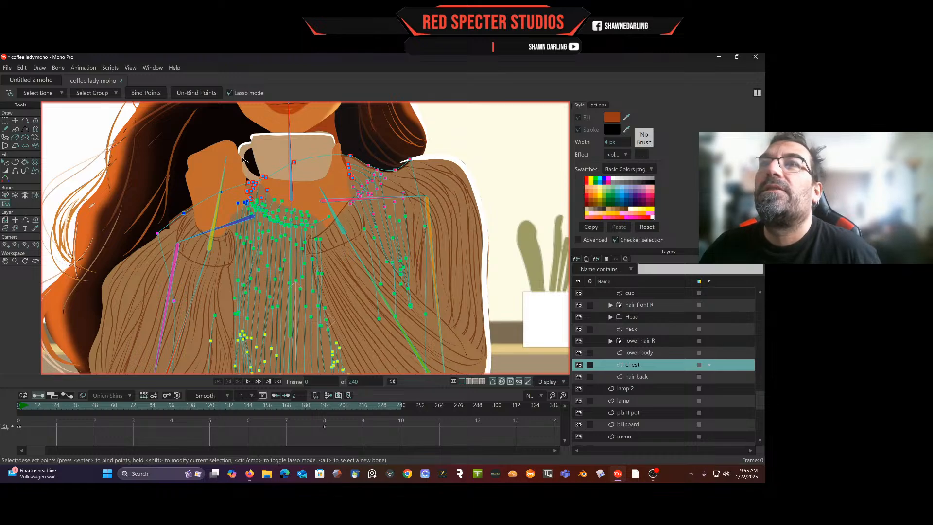
mouse_move(243, 161)
left_mouse_down()
mouse_move(253, 148)
mouse_move(233, 162)
mouse_move(231, 204)
left_mouse_up()
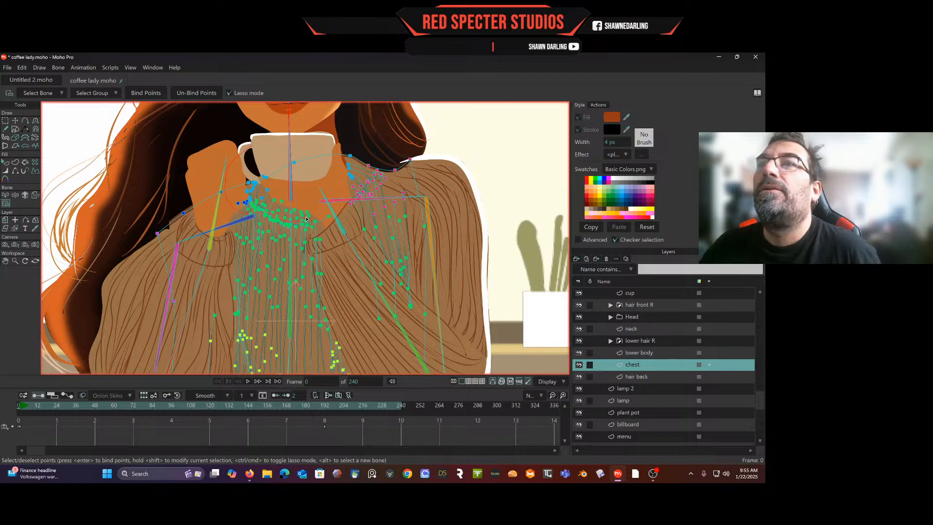
mouse_move(306, 218)
left_mouse_down()
mouse_move(352, 211)
mouse_move(370, 194)
mouse_move(378, 168)
mouse_move(368, 141)
mouse_move(347, 137)
left_mouse_up()
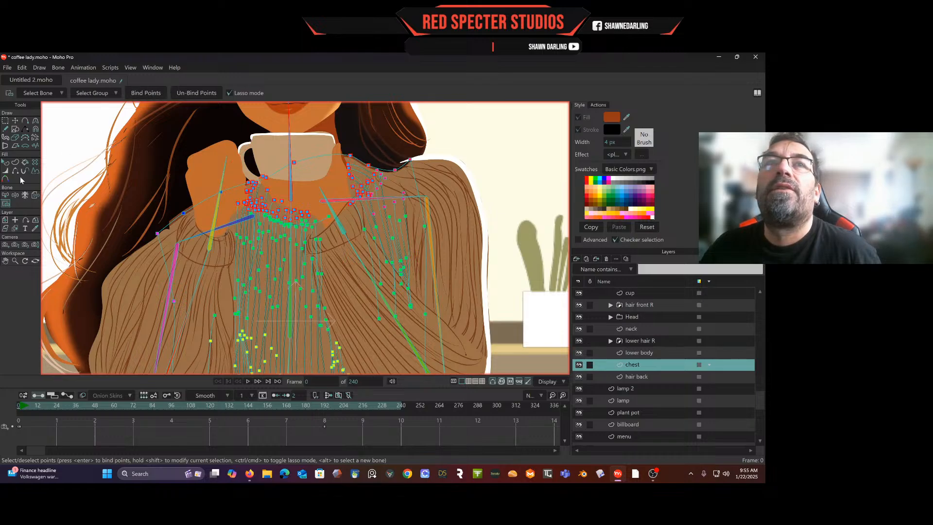
Bind the chest layer's points under the collar and along the inner shoulders to the upper torso bone B2.
left_click(5, 196)
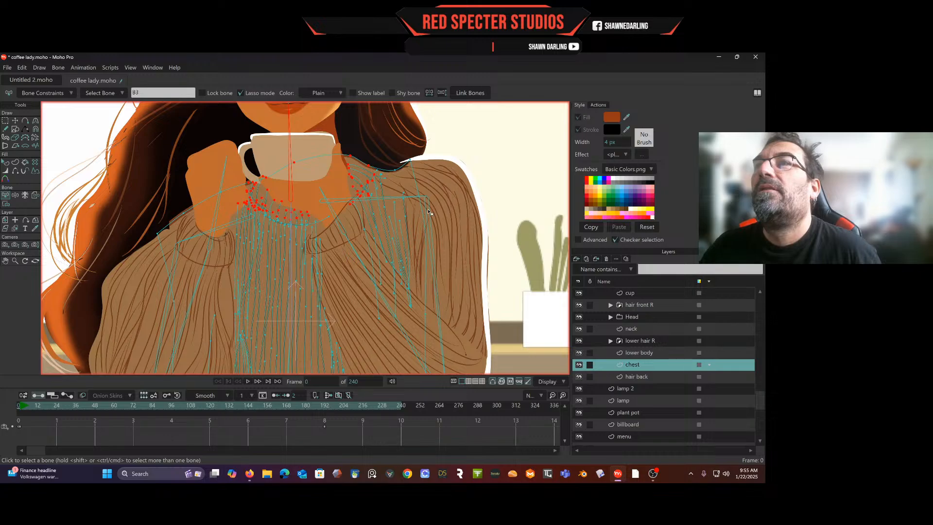
left_click(291, 255)
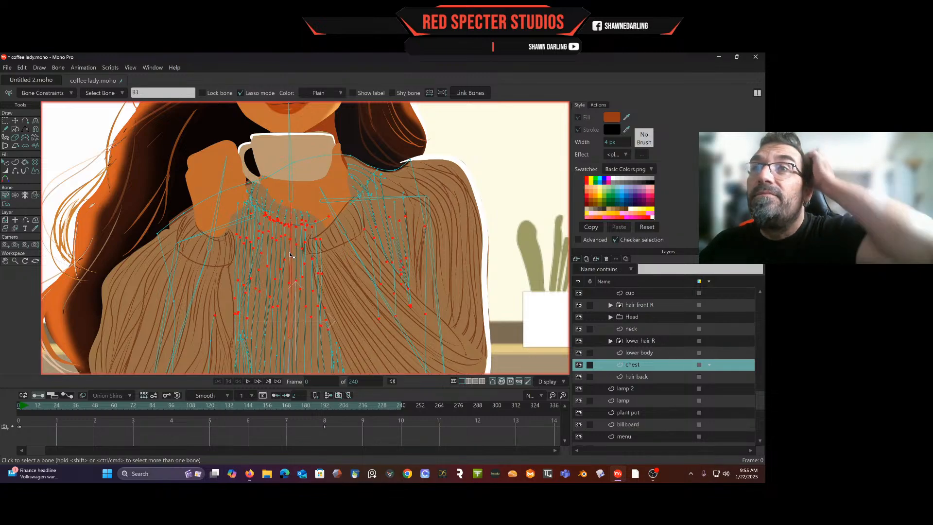
left_click(6, 205)
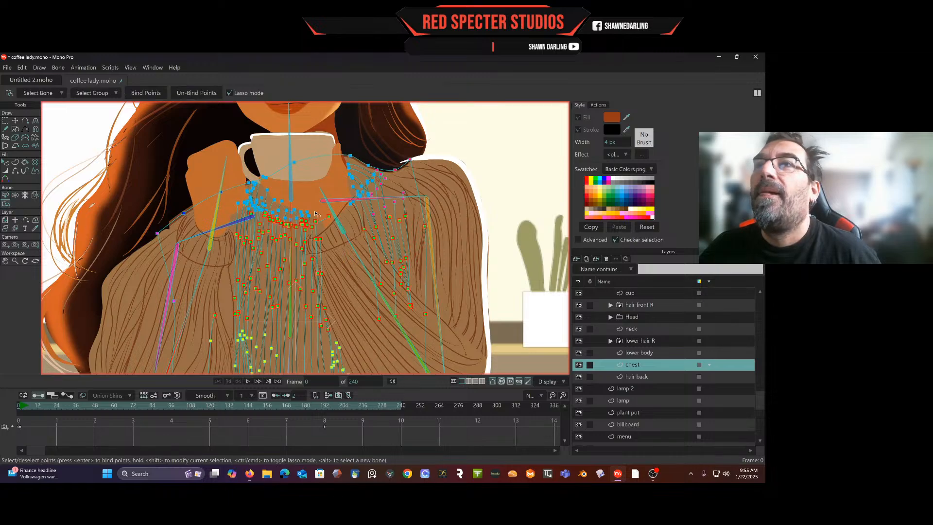
left_click(425, 154)
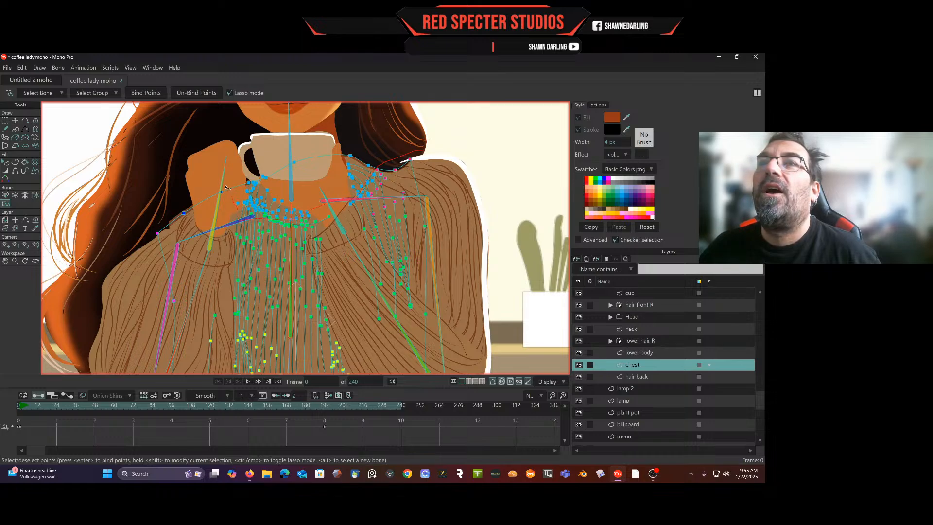
mouse_move(190, 194)
left_mouse_down()
mouse_move(163, 214)
mouse_move(135, 262)
mouse_move(161, 228)
mouse_move(192, 297)
mouse_move(219, 326)
mouse_move(311, 272)
mouse_move(335, 234)
left_mouse_up()
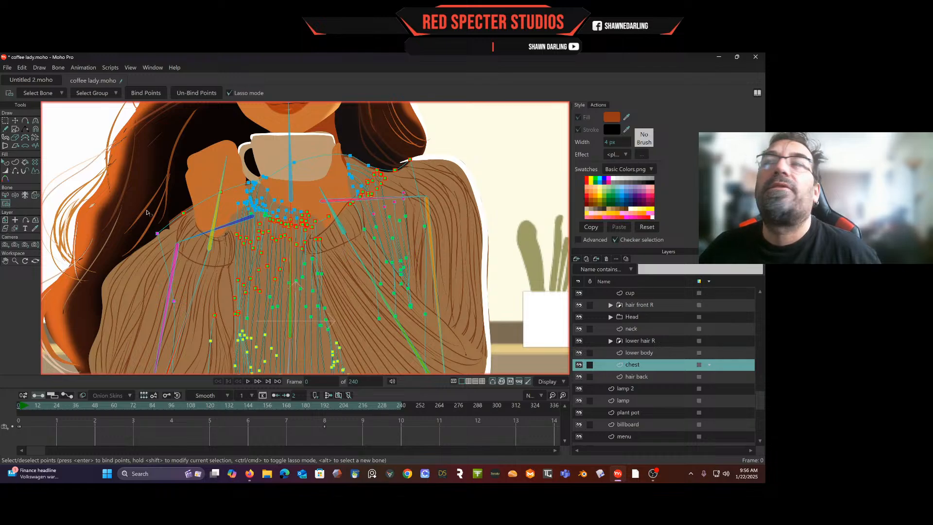
Test the woman's bone rig by manipulating the neck bone and both shoulder bones to examine how the collar and chest deform.
scroll(630, 327, "up", 3)
scroll(629, 329, "up", 2)
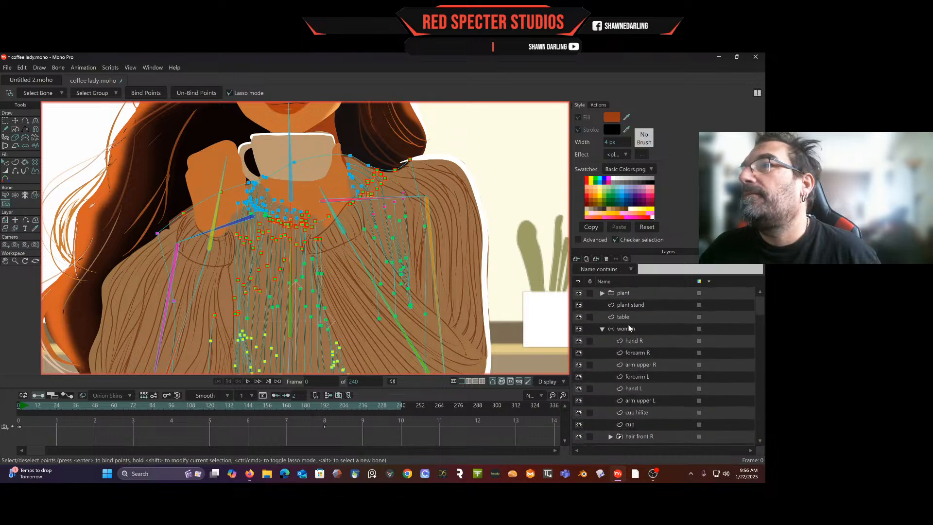
left_click(617, 328)
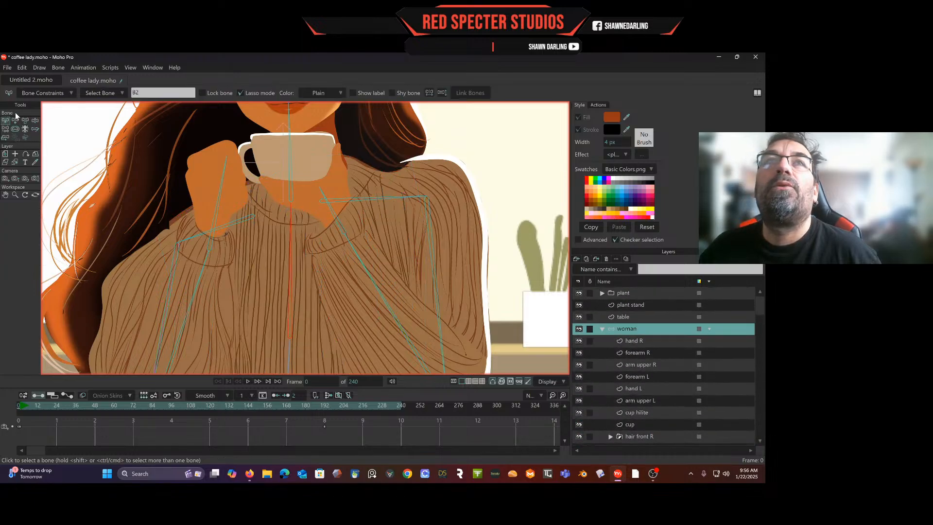
left_click(35, 120)
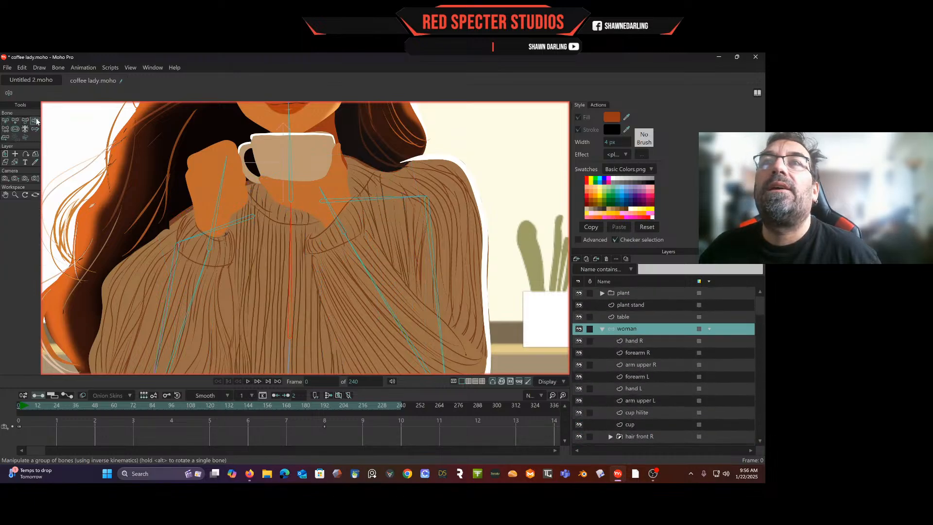
left_click(291, 170)
left_click_drag(293, 168, 290, 169)
left_click_drag(361, 201, 372, 198)
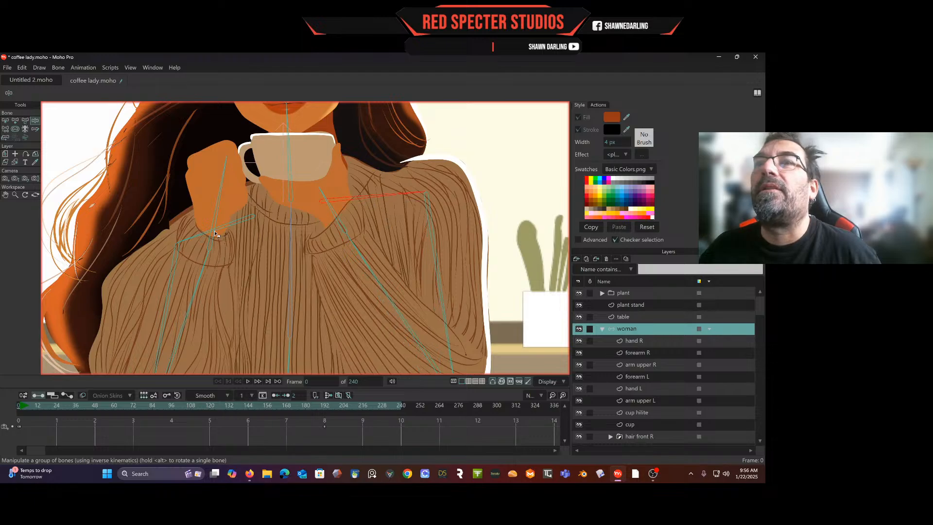
left_click_drag(197, 236, 194, 230)
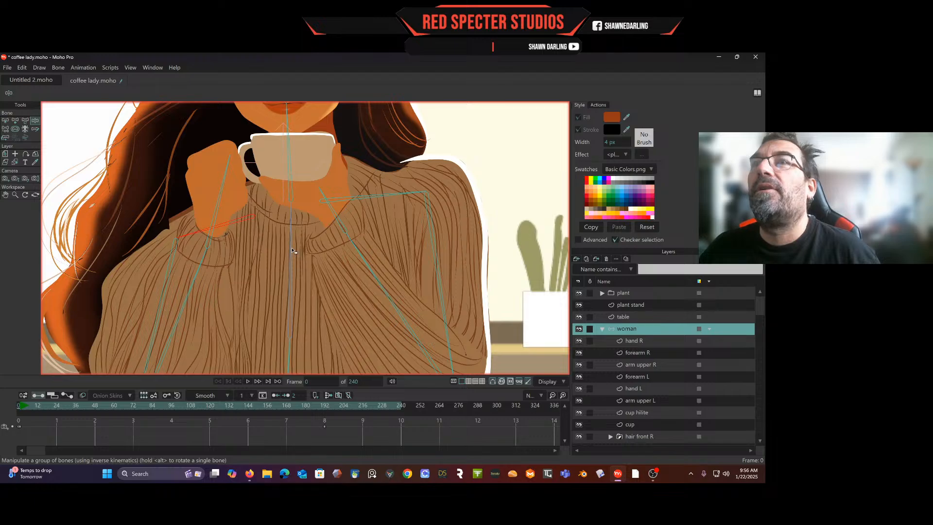
scroll(296, 209, "down", 2)
scroll(291, 210, "up", 3)
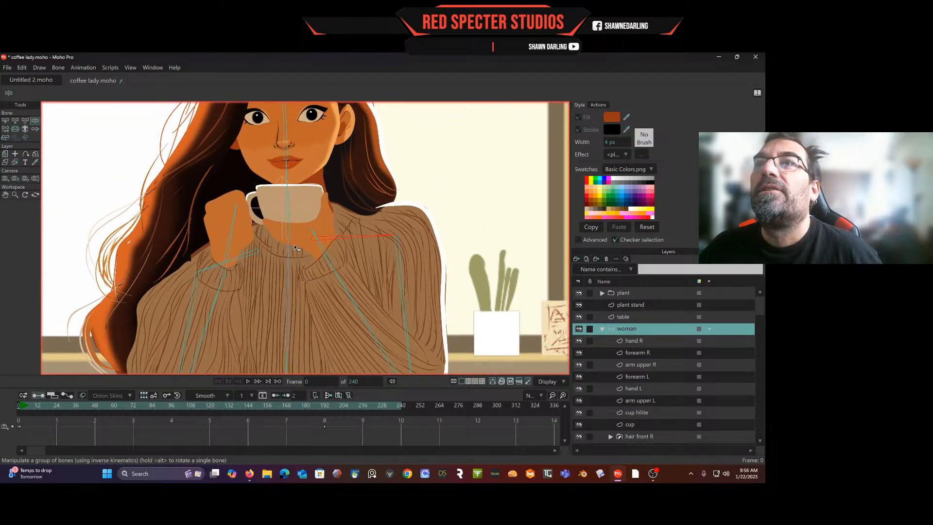
mouse_move(283, 212)
left_mouse_down()
mouse_move(293, 211)
mouse_move(275, 216)
mouse_move(285, 217)
left_mouse_up()
left_click_drag(286, 274, 341, 281)
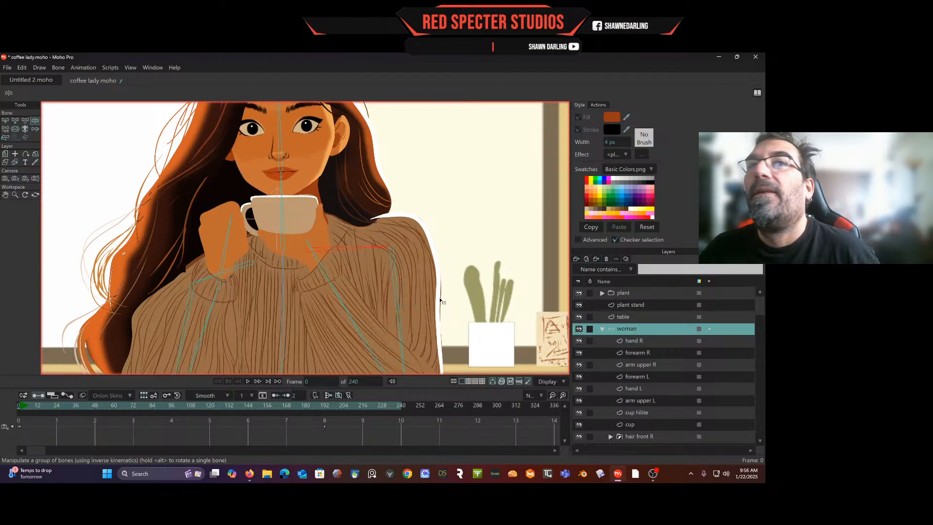
Check which points of the neck layer are bound to the neck bone B3.
scroll(649, 388, "down", 1)
scroll(651, 389, "down", 2)
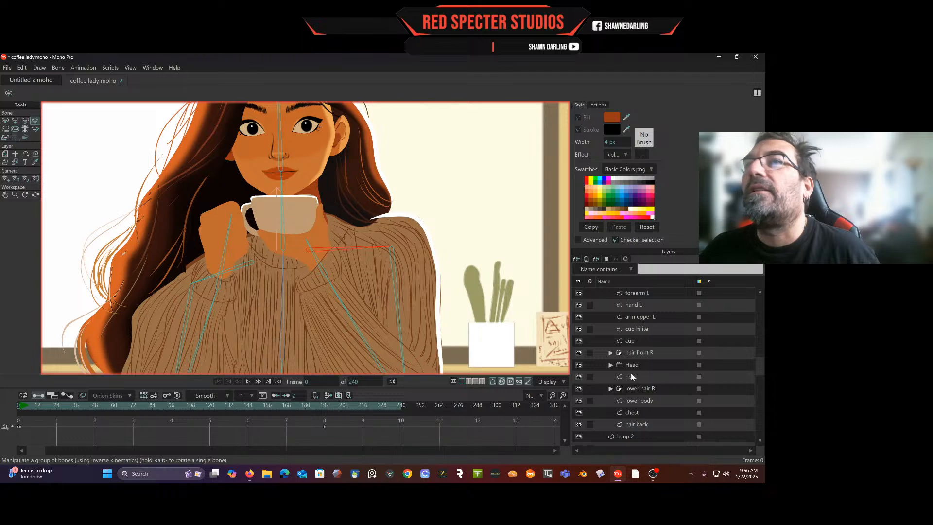
left_click(632, 377)
scroll(395, 265, "up", 3)
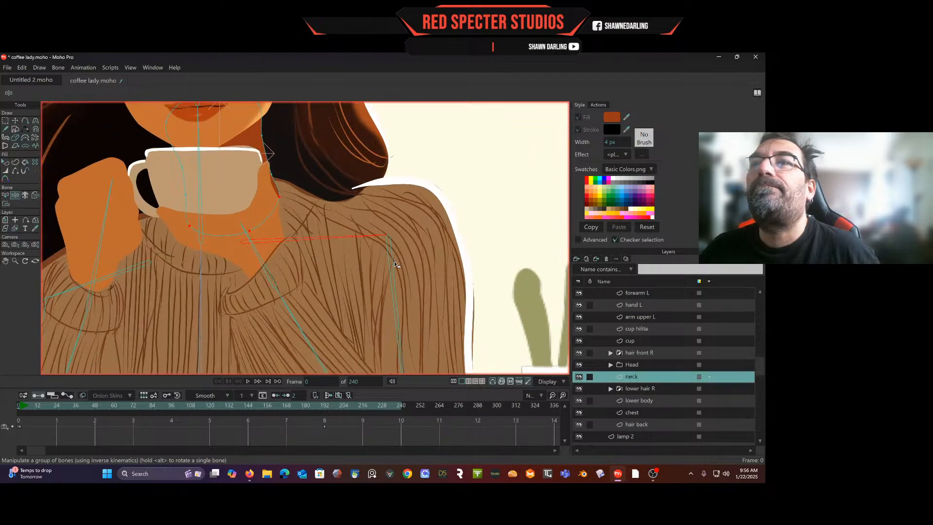
left_click(6, 195)
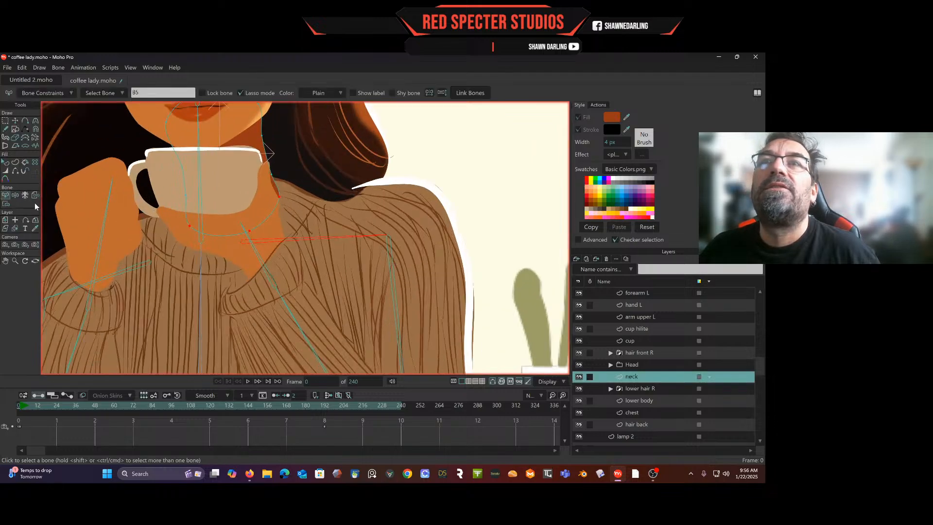
key("Return")
left_click(199, 206)
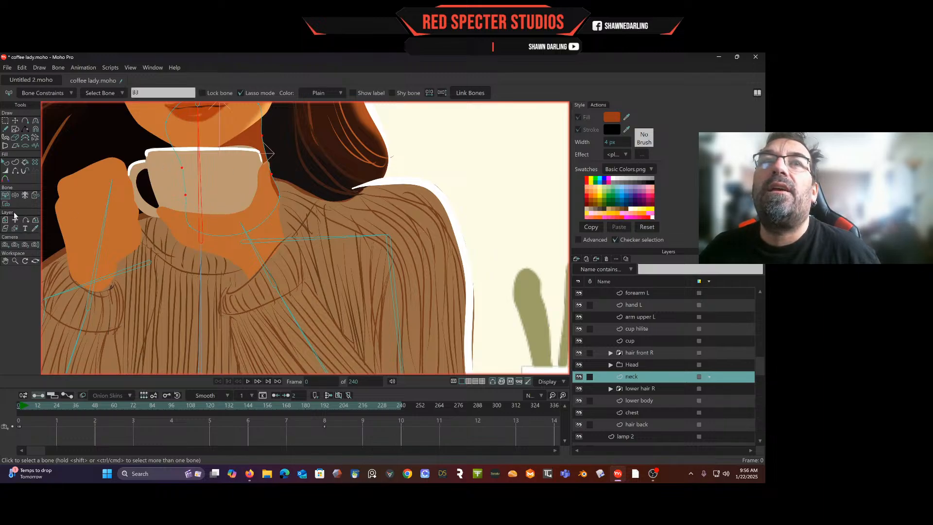
key("i")
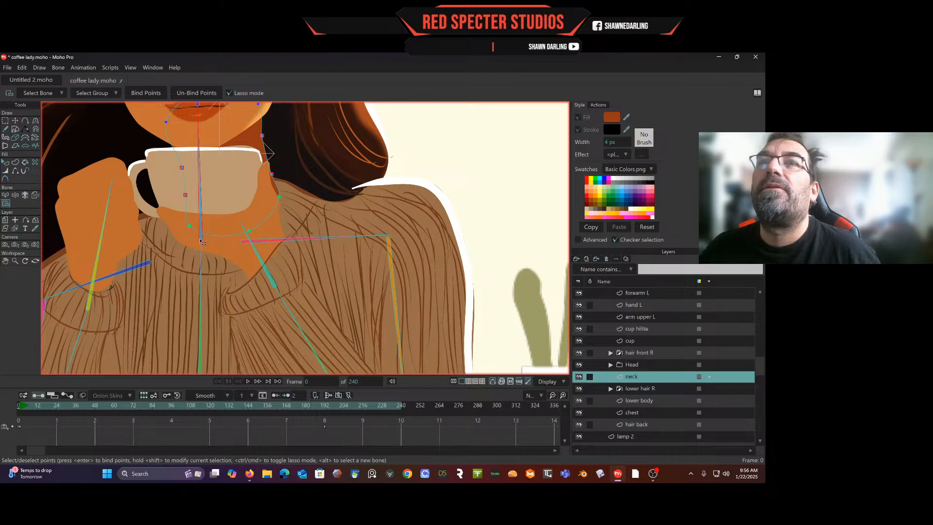
left_click(201, 284)
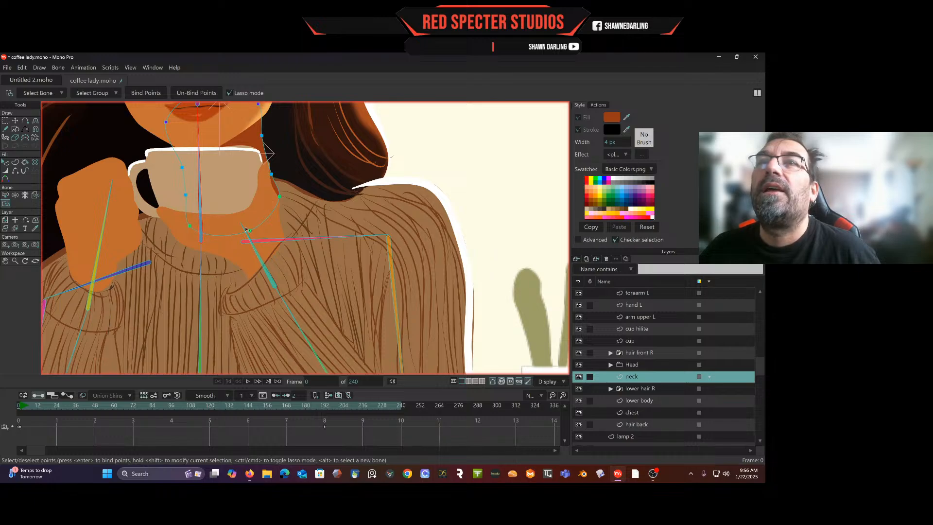
left_click_drag(229, 226, 282, 190)
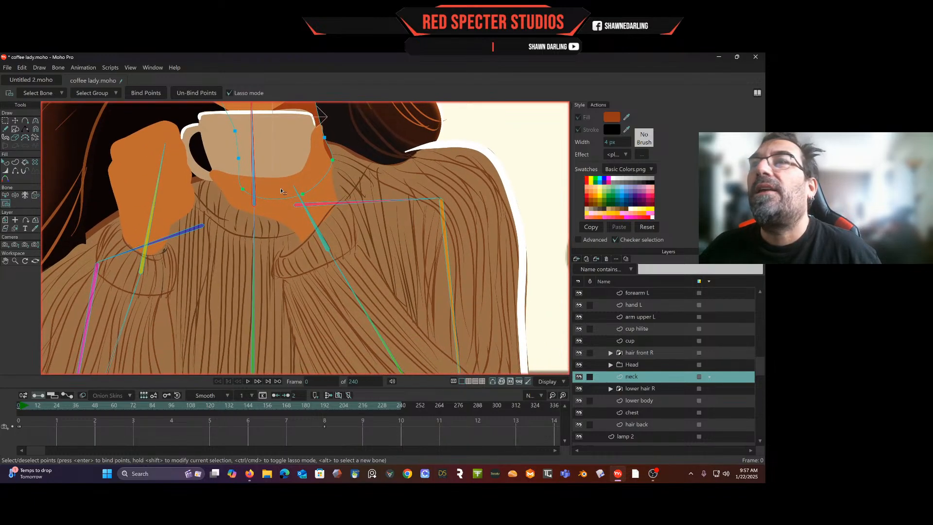
Examine the chest layer's collar and shoulder points and check which are bound to the neck bone B3 and shoulder bone B5.
left_click(643, 412)
scroll(378, 183, "up", 5)
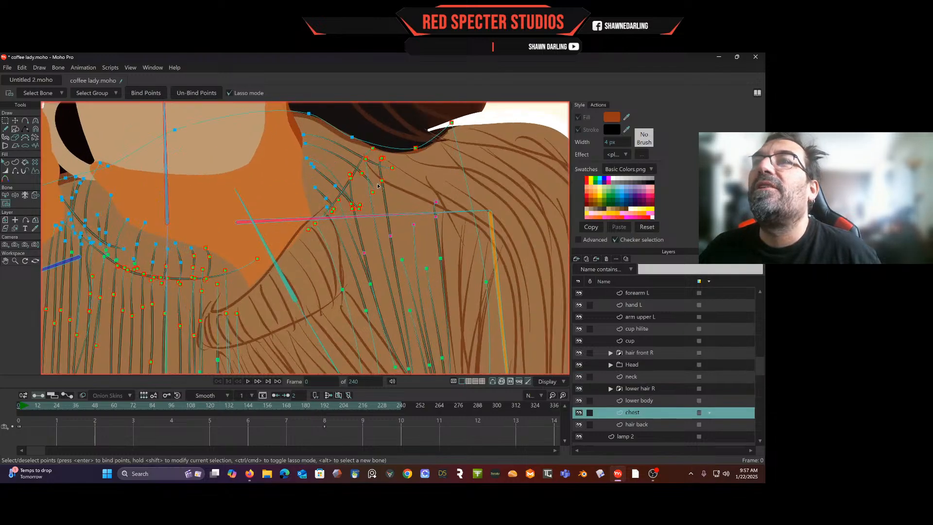
left_click_drag(443, 132, 406, 183)
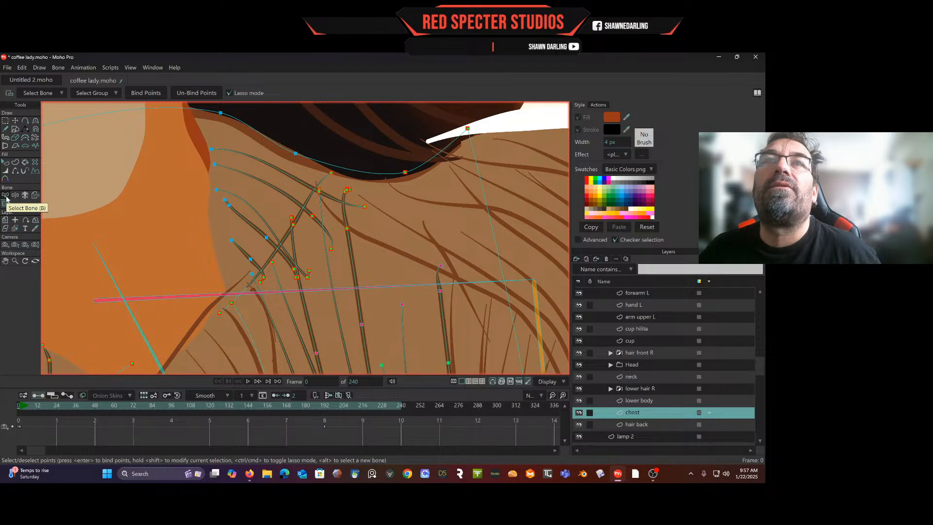
left_click_drag(85, 166, 178, 138)
scroll(178, 139, "down", 8)
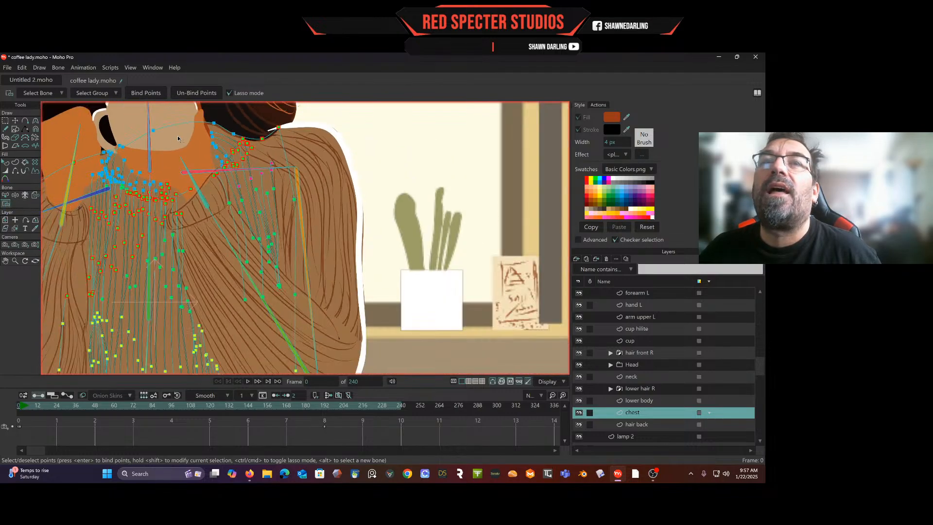
left_click_drag(179, 136, 180, 156)
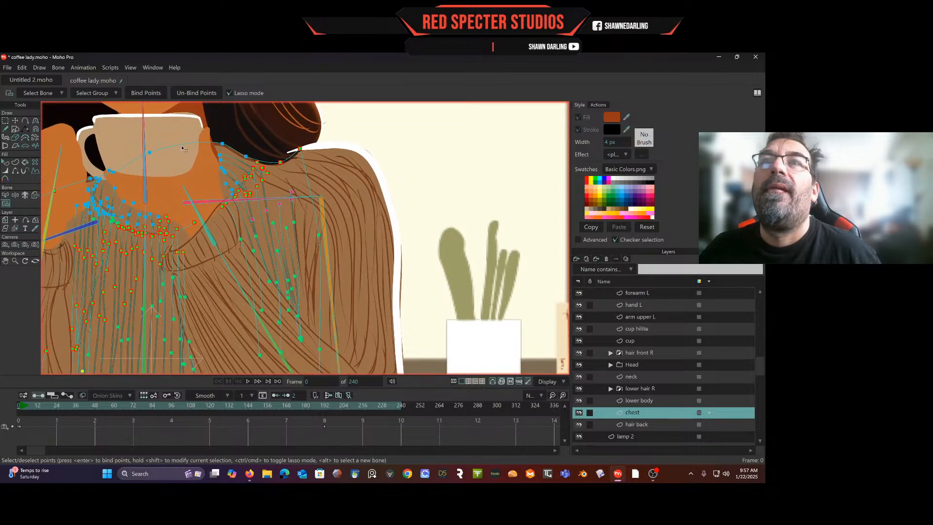
scroll(182, 147, "up", 2)
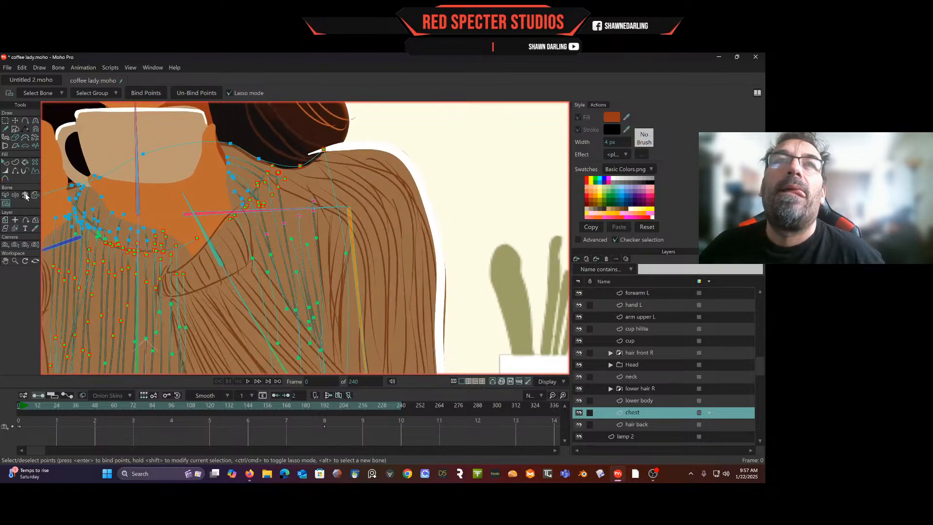
left_click(5, 194)
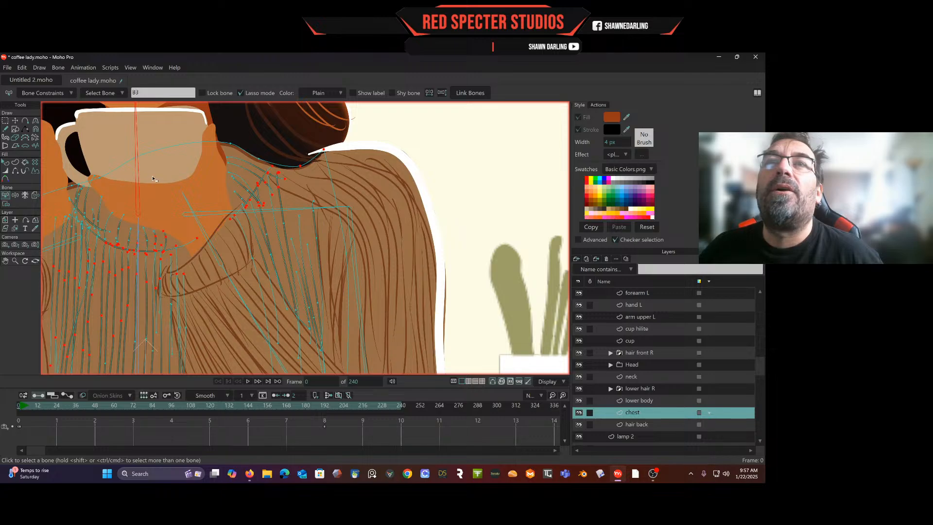
scroll(210, 213, "down", 2)
left_click(207, 213)
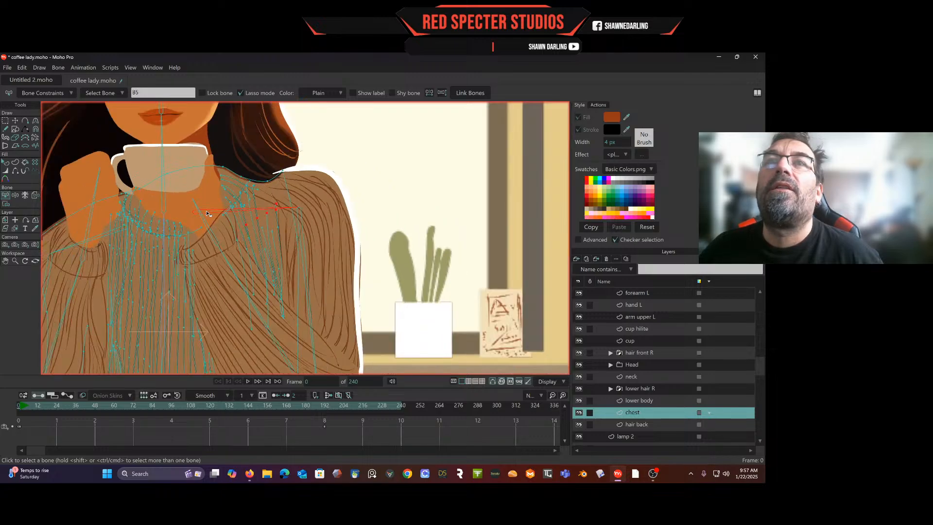
left_click(164, 201)
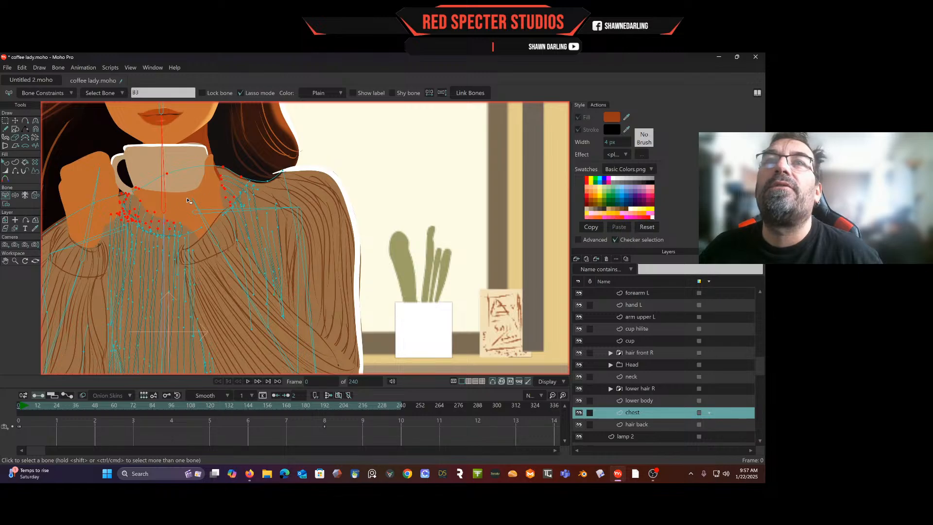
Bind the chest layer's collar points around the neckline to the upper torso bone B2, leaving the outer neck outline points out.
scroll(189, 201, "up", 2)
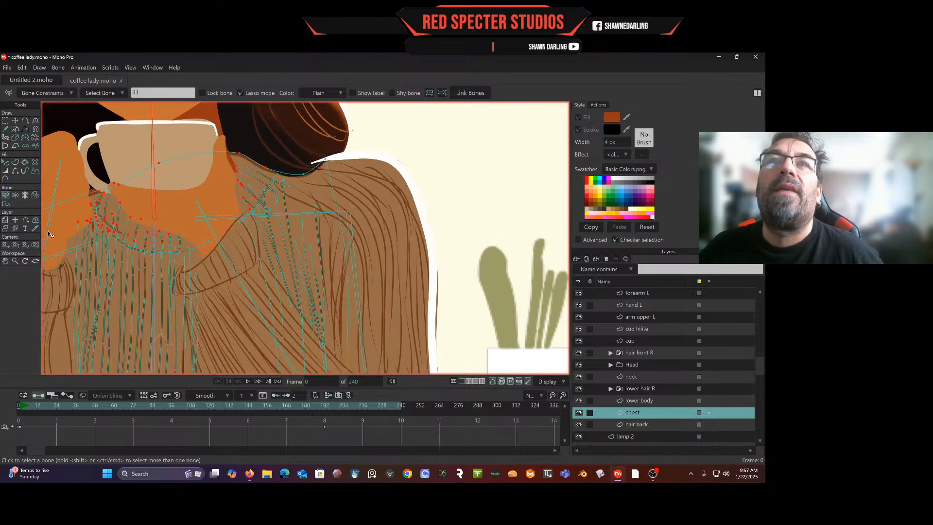
left_click(155, 258)
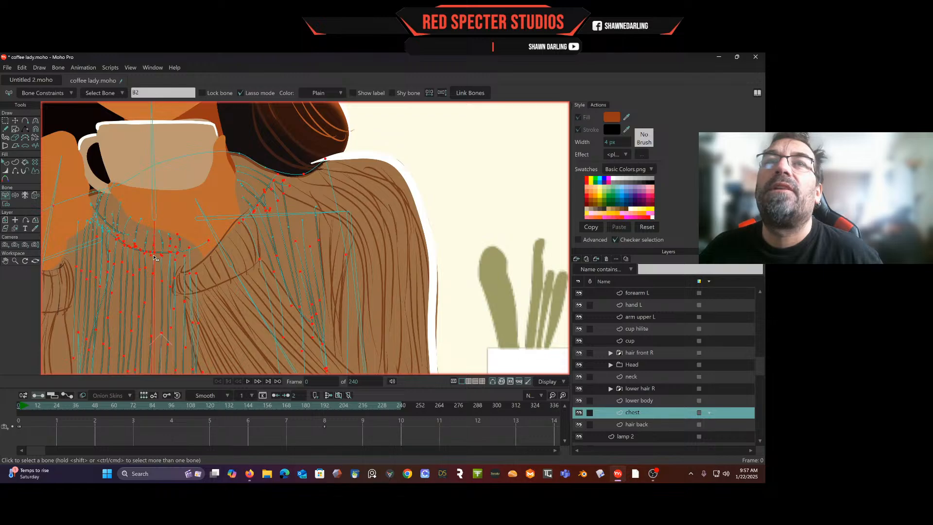
left_click(6, 203)
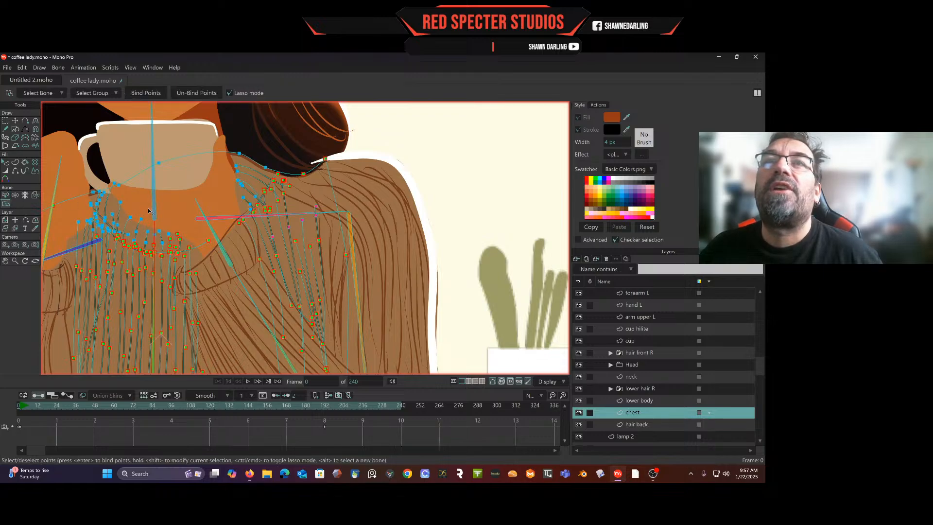
left_click_drag(144, 210, 130, 199)
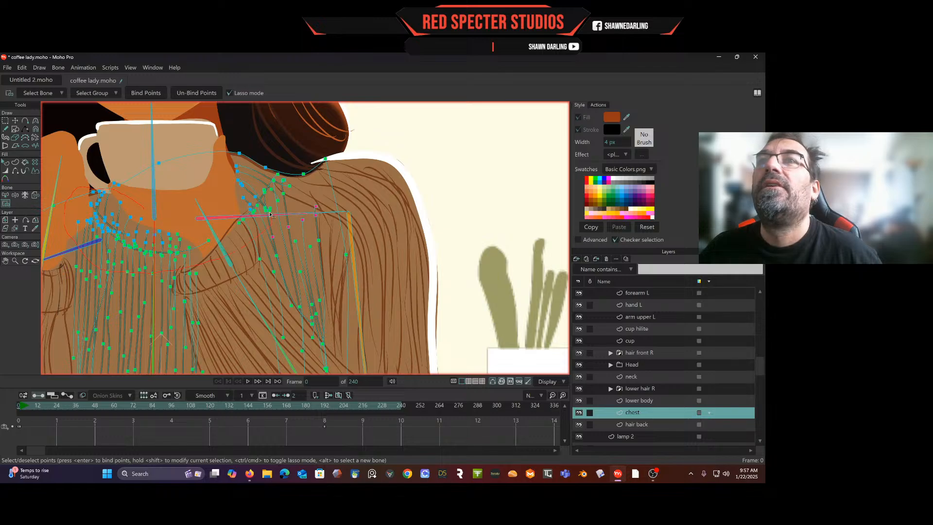
mouse_move(296, 182)
left_mouse_down()
mouse_move(268, 147)
mouse_move(247, 161)
left_mouse_up()
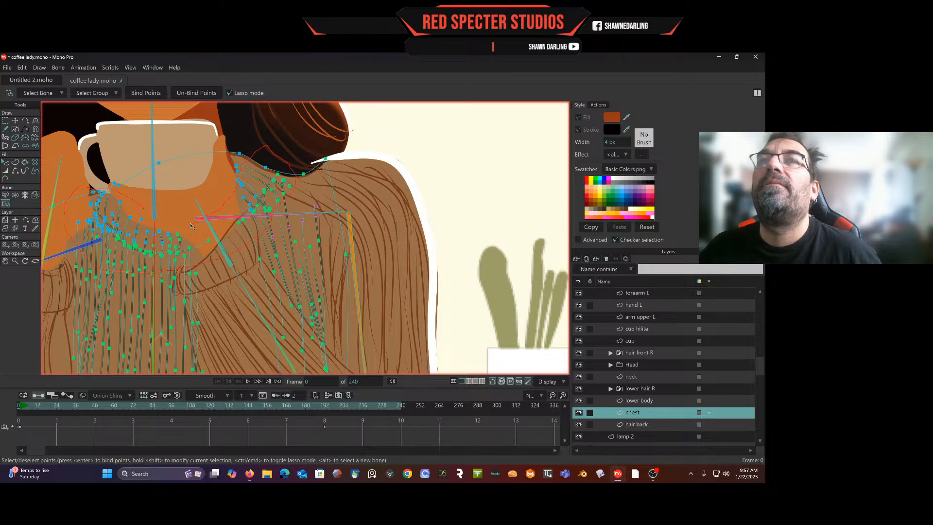
left_click_drag(187, 225, 242, 208)
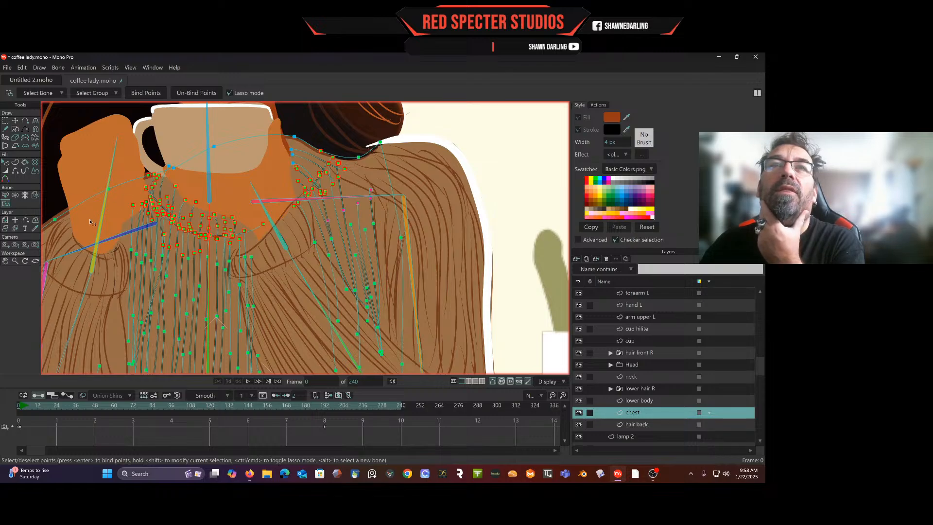
left_click_drag(96, 221, 155, 203)
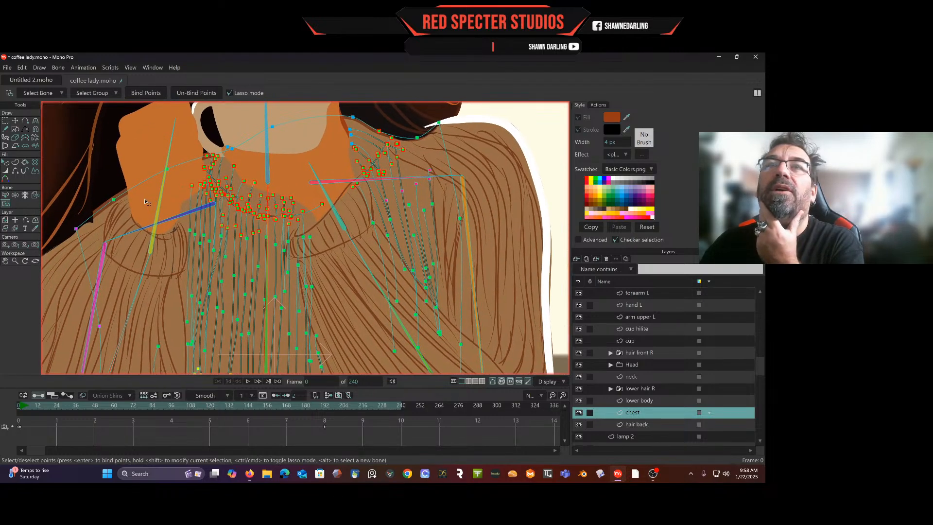
Check which chest layer points are bound to bones B12, B9, B11, B10 and the upper torso bone B2.
left_click(5, 195)
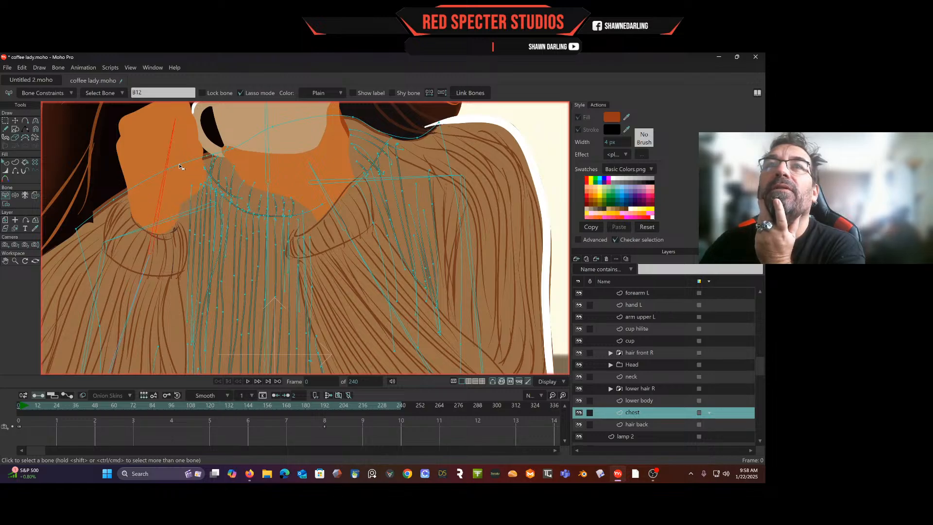
left_click(187, 215)
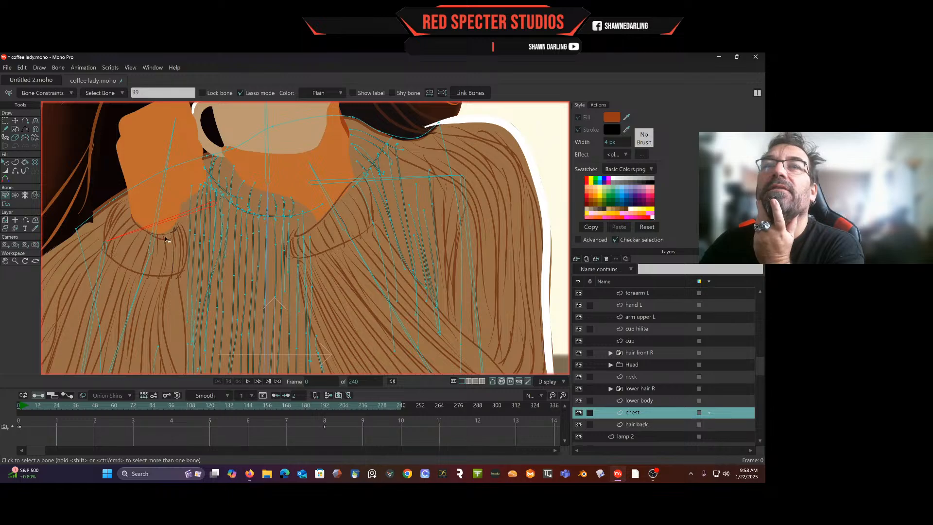
left_click(147, 262)
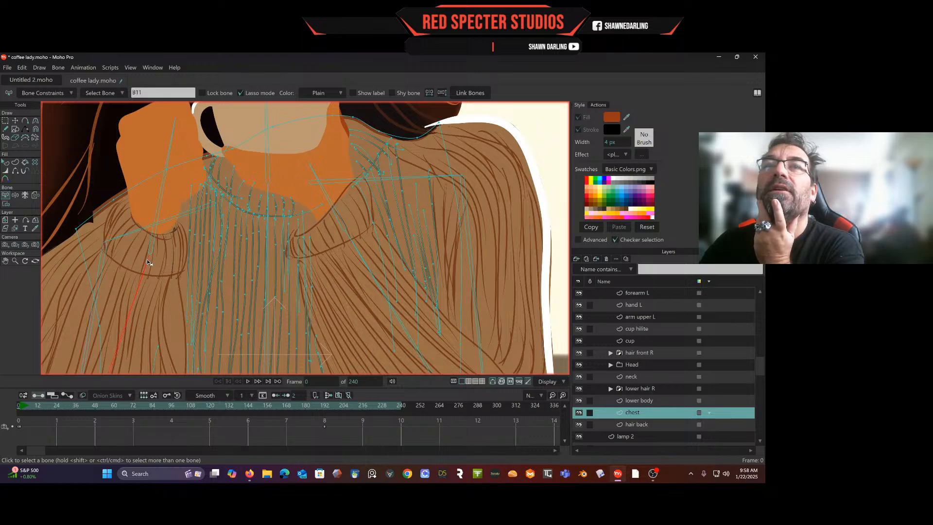
left_click(103, 255)
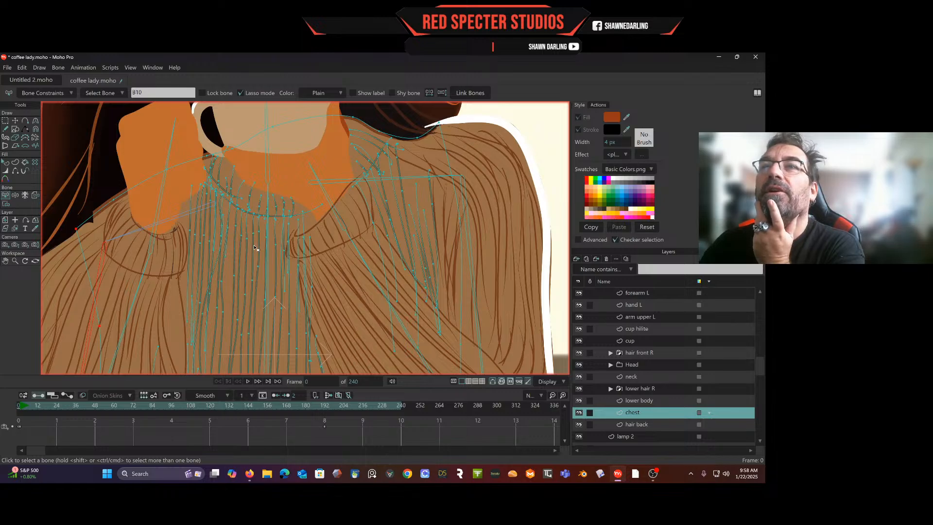
left_click(268, 271)
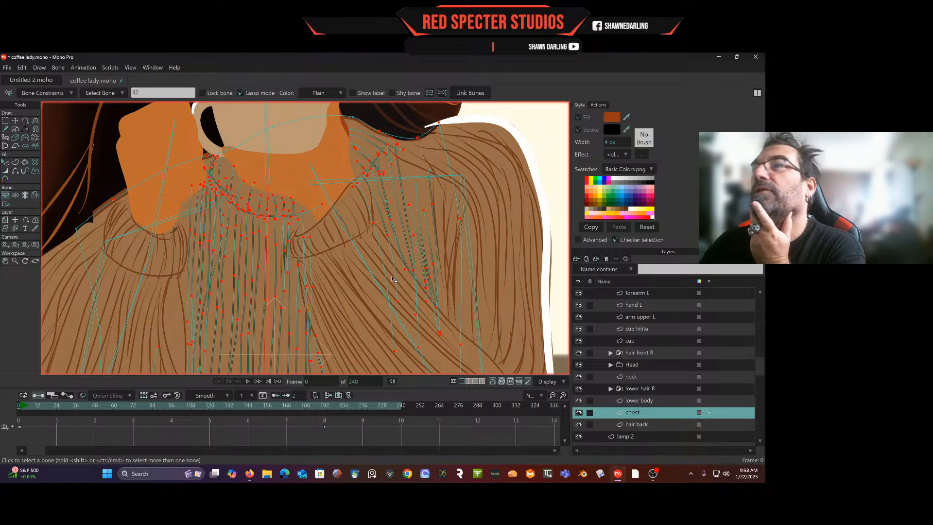
scroll(649, 323, "up", 3)
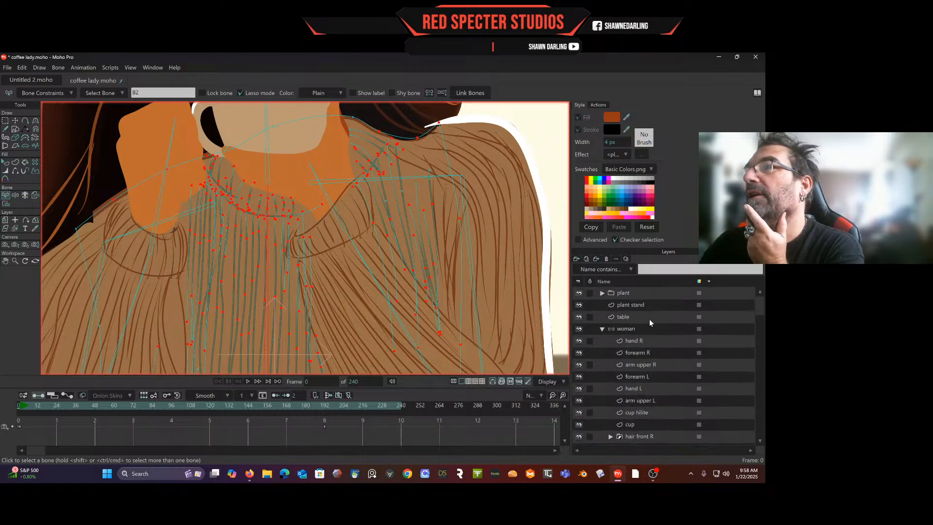
Test the woman's rig with Manipulate Bones by moving the neck, head and upper torso bones, and reset the pose at frame 0.
left_click(640, 328)
scroll(394, 191, "down", 6)
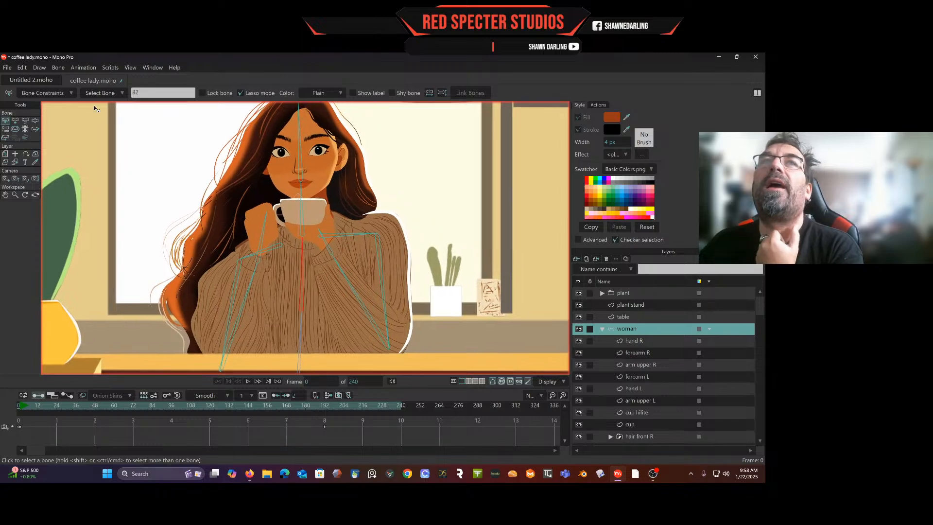
left_click(34, 121)
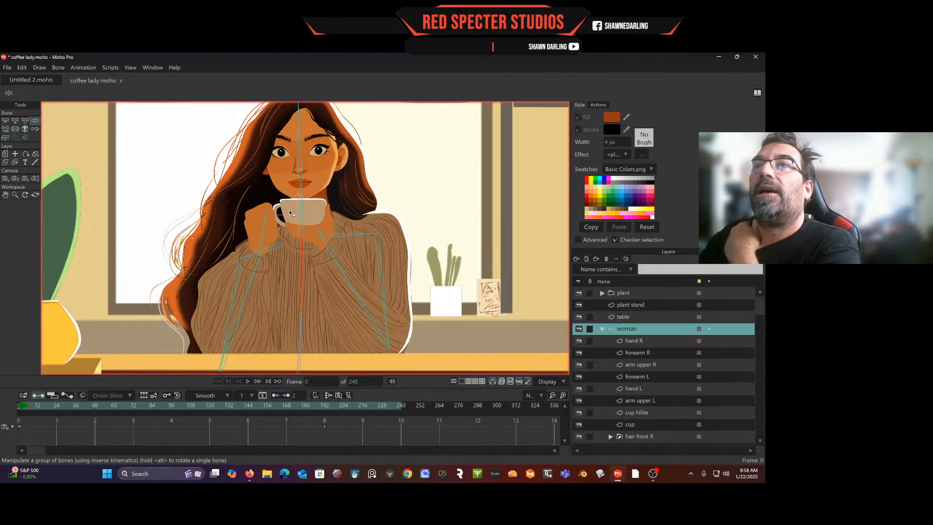
left_click_drag(305, 227, 301, 203)
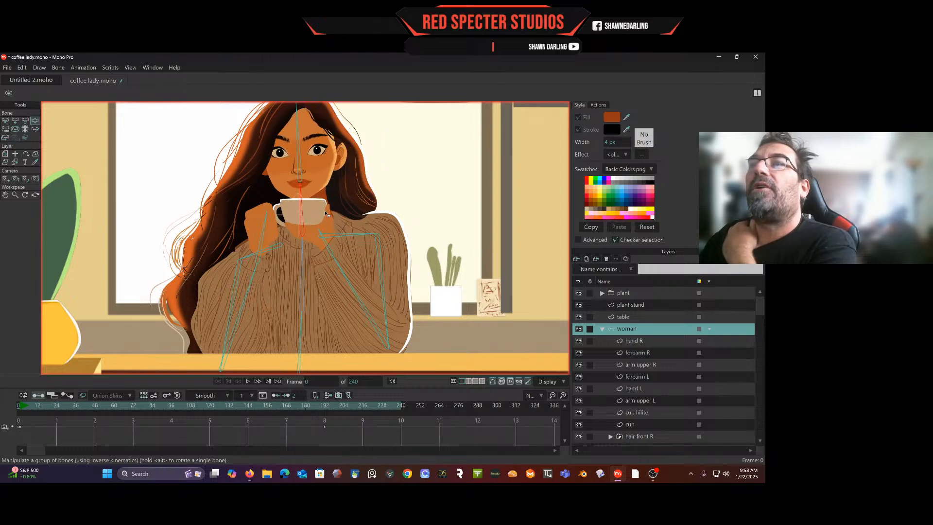
mouse_move(299, 163)
left_mouse_down()
mouse_move(313, 157)
mouse_move(280, 151)
mouse_move(306, 155)
left_mouse_up()
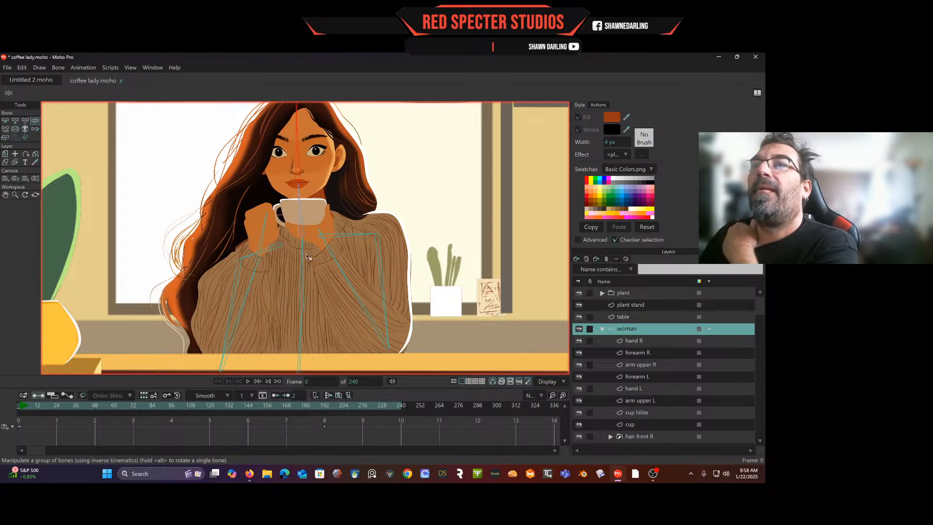
left_click_drag(305, 257, 285, 318)
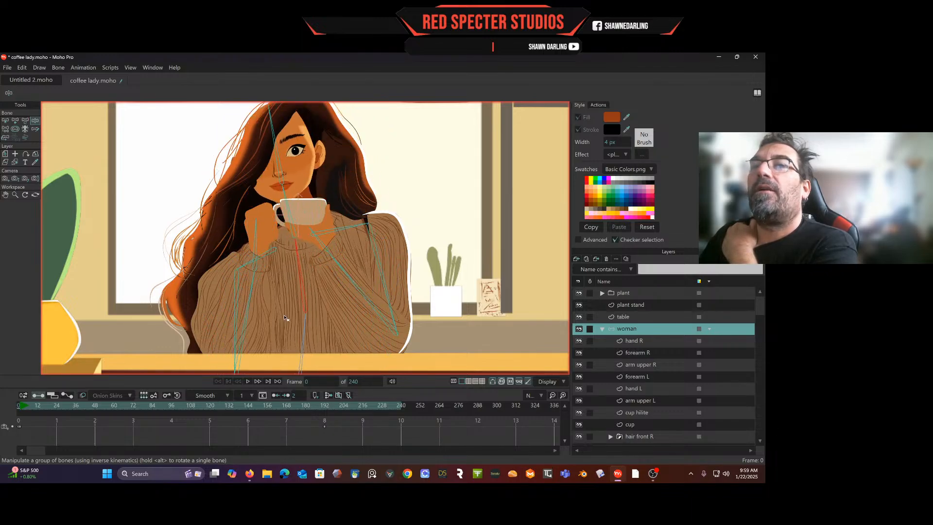
left_click(17, 409)
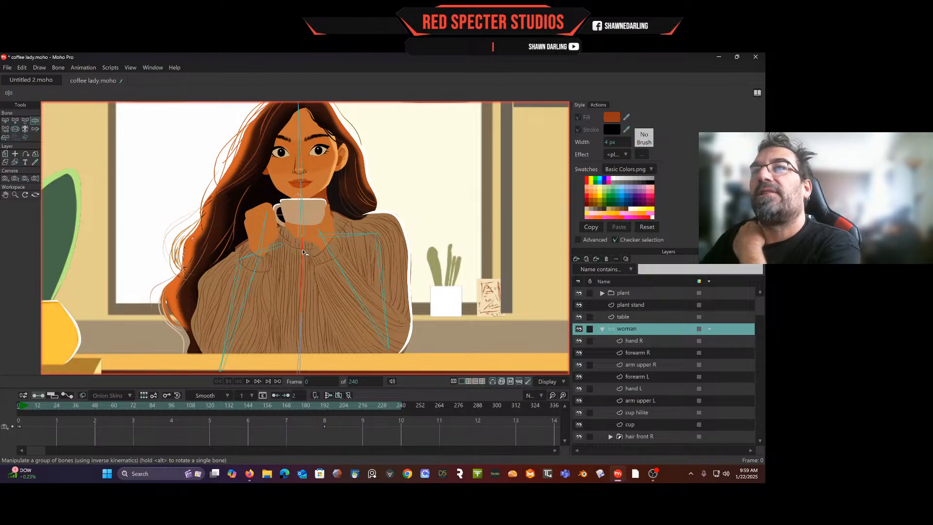
Test the upper torso bone leaning the opposite way, undo that pose, and select the bone along the sweater's outer arm beside the cactus.
left_click_drag(305, 254, 322, 242)
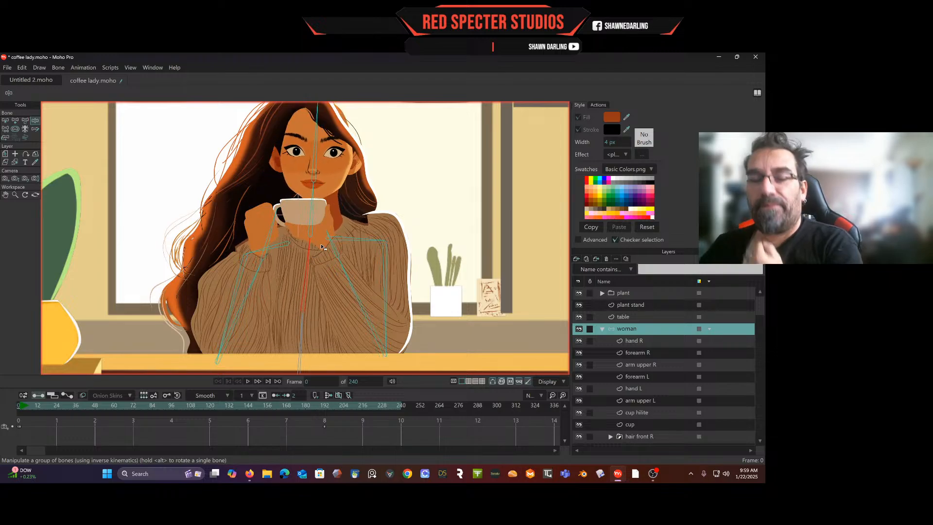
key("ctrl+z")
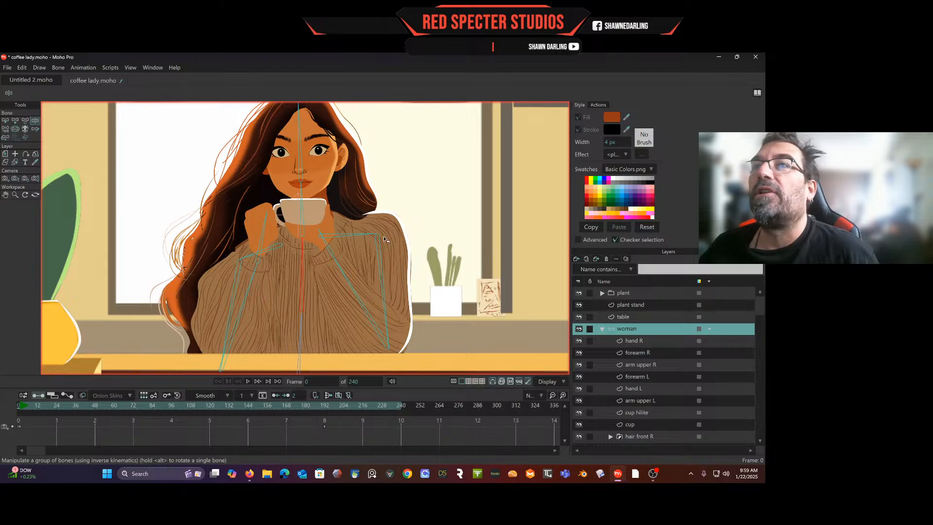
left_click(378, 241)
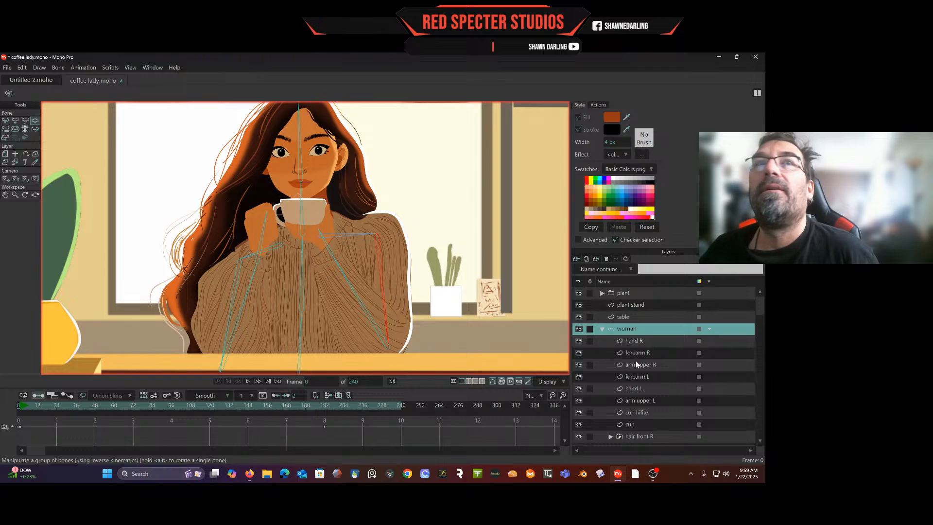
Review the woman within the wider café scene and look through her body layers and the background layers.
scroll(550, 288, "down", 3)
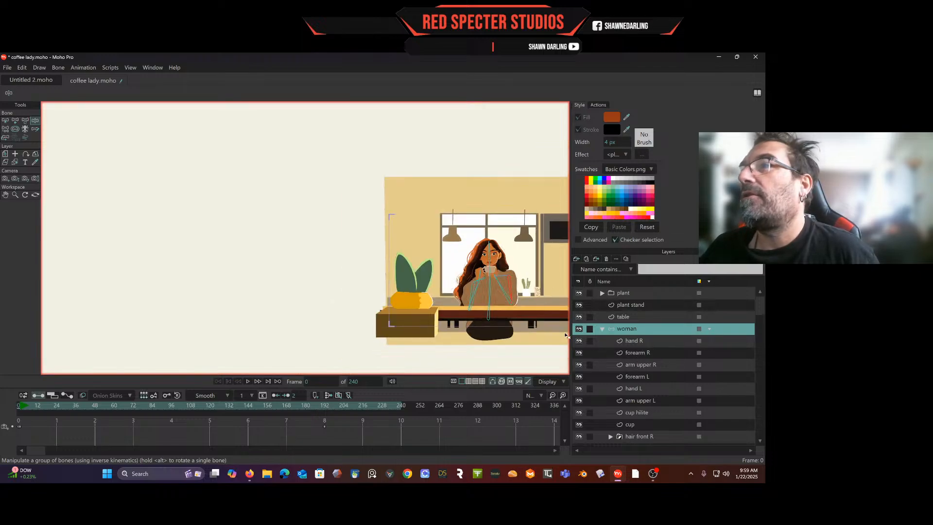
scroll(454, 287, "up", 5)
left_click_drag(422, 289, 139, 243)
scroll(651, 377, "down", 3)
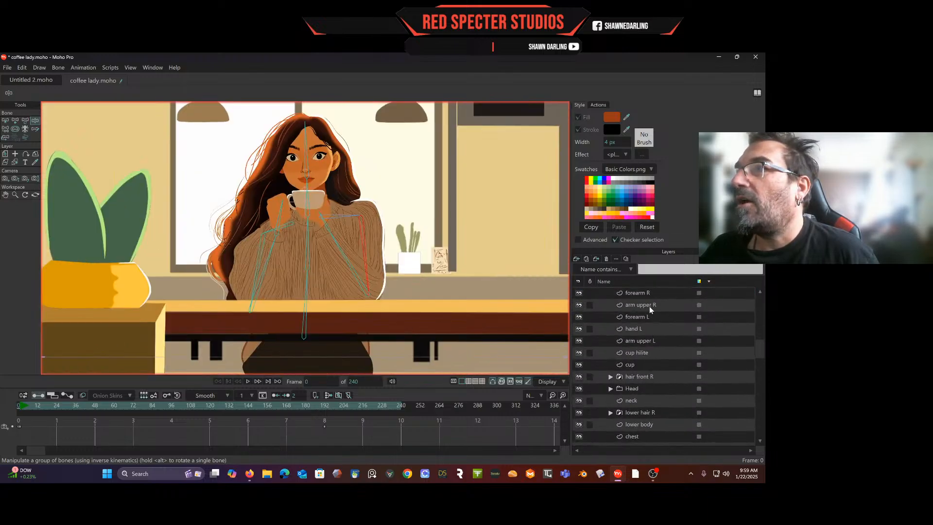
scroll(647, 368, "down", 2)
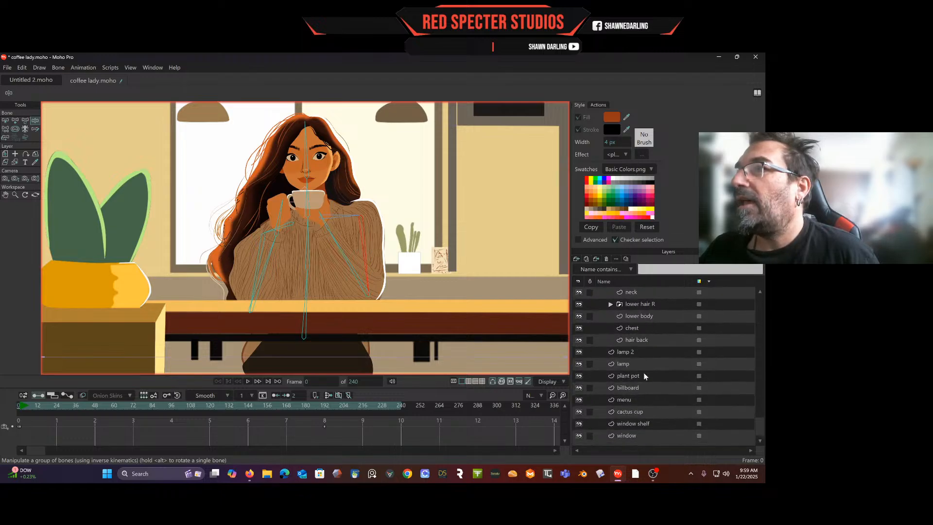
scroll(644, 376, "up", 2)
scroll(645, 376, "up", 1)
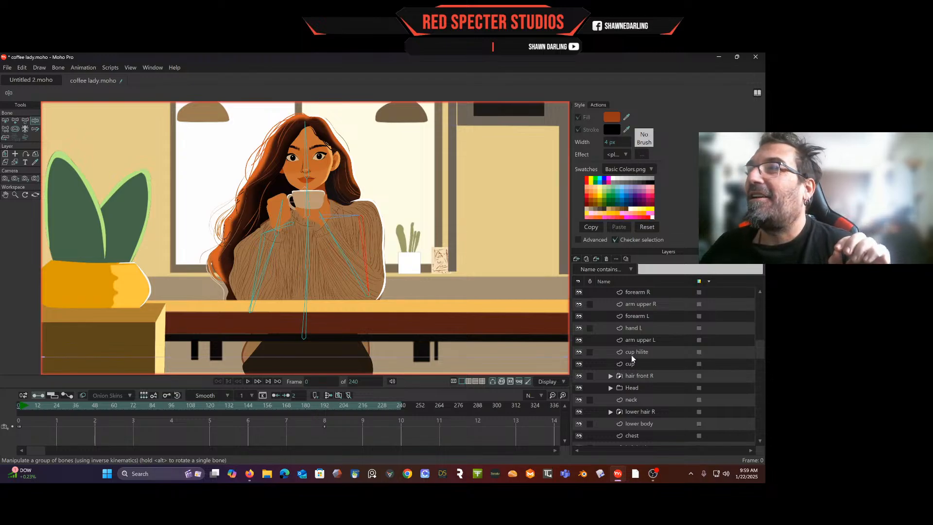
left_click(658, 477)
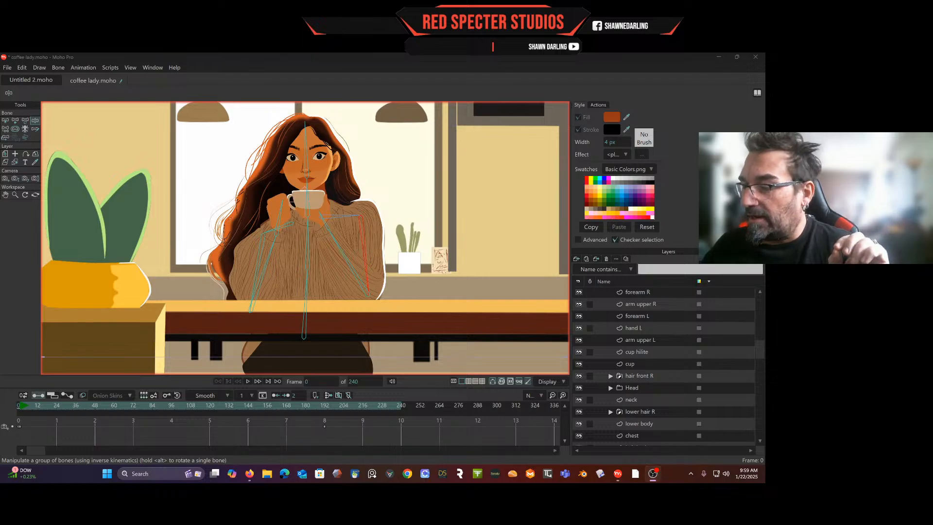